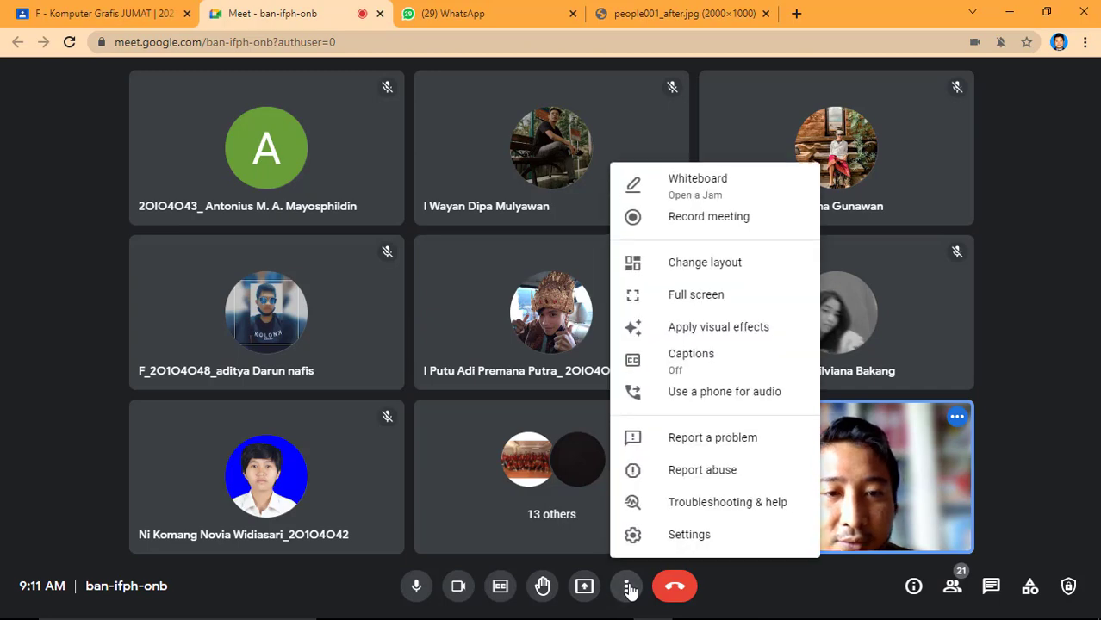
click(630, 587)
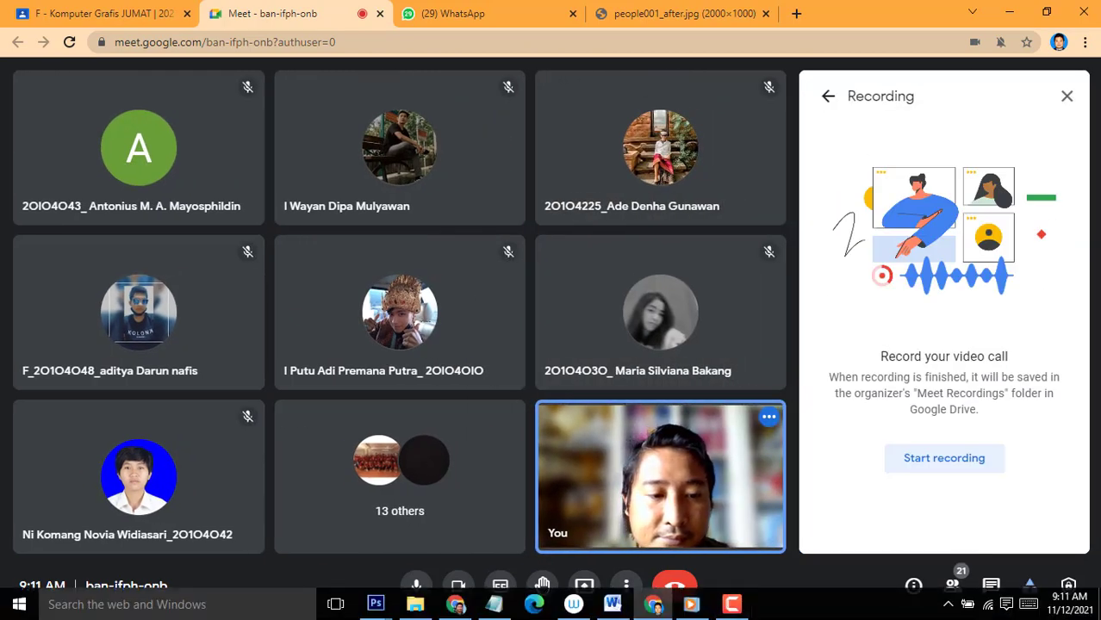
Start recording the meeting and accept the participant consent notice.
click(734, 613)
click(734, 614)
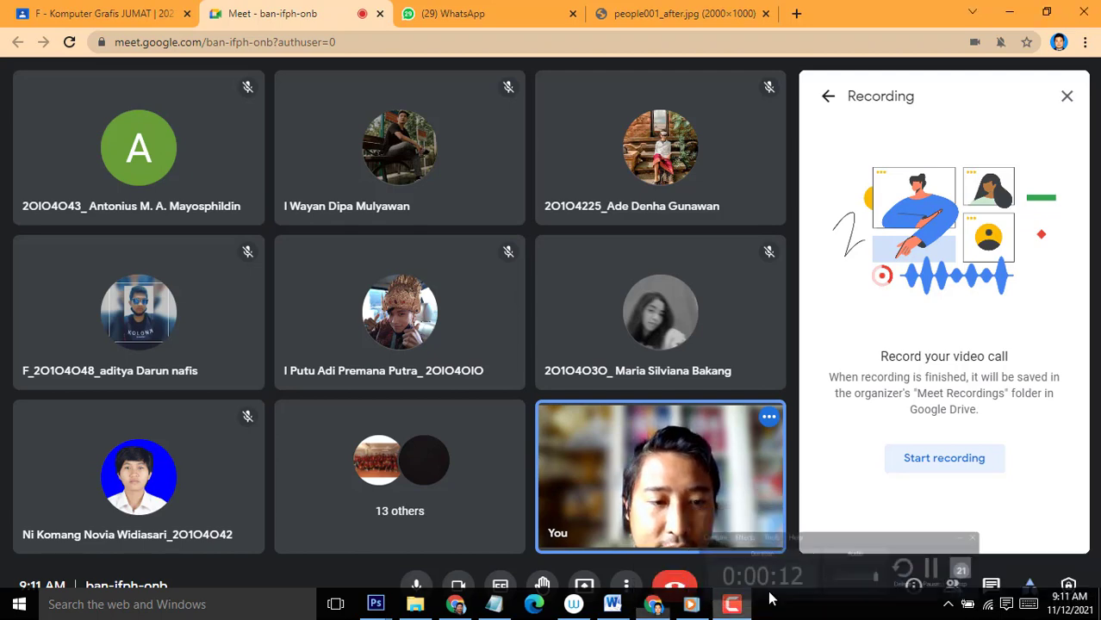
key(Return)
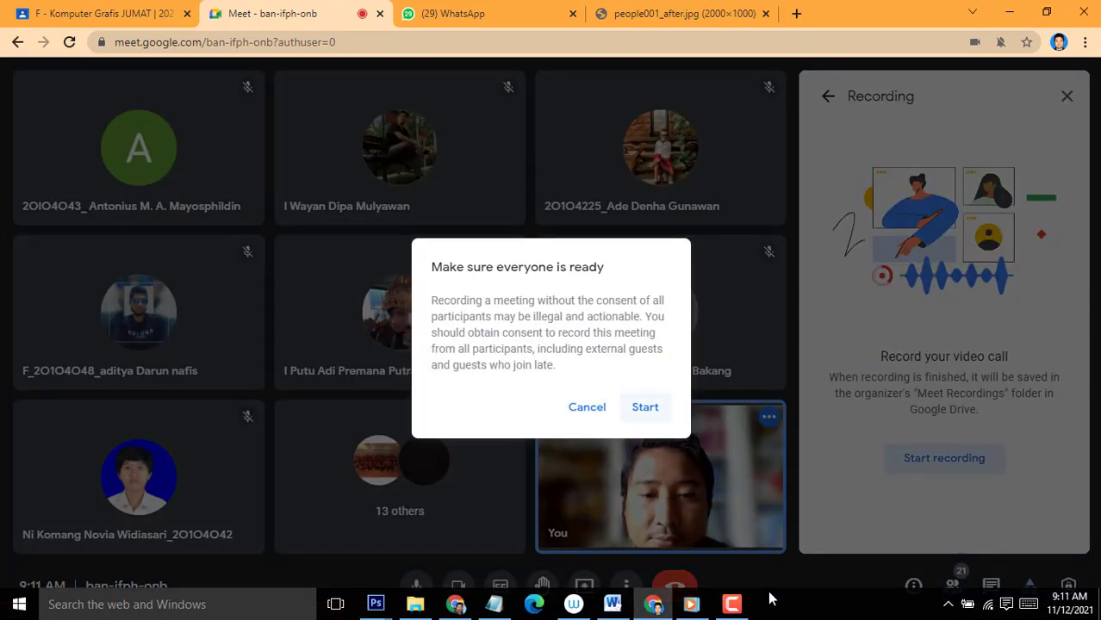
key(Return)
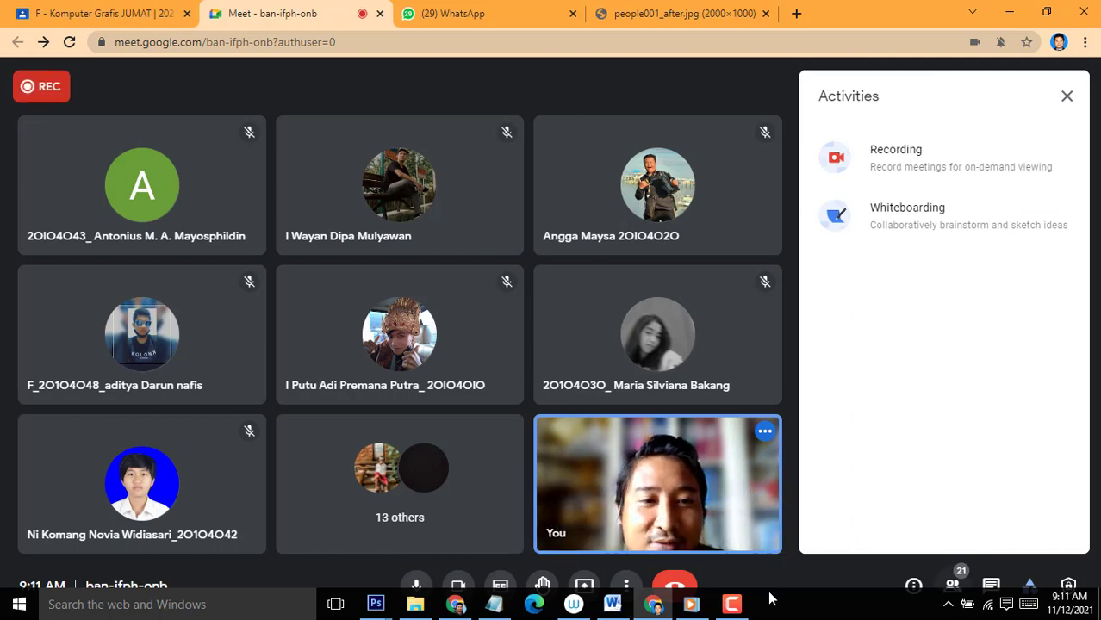
Open the participant list and review who is in the call.
key(Return)
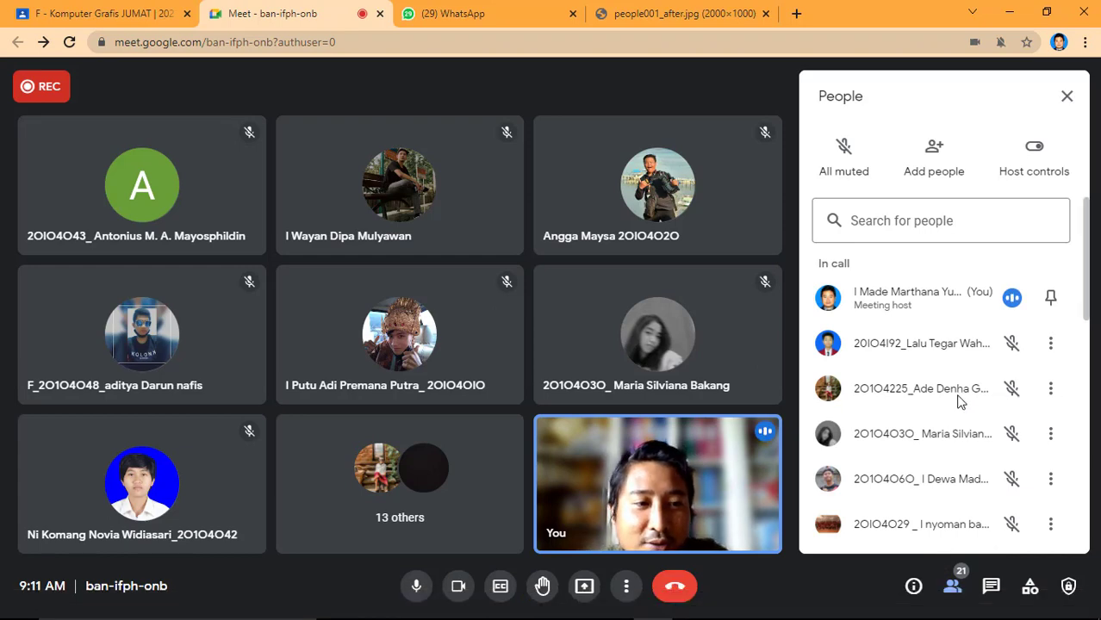
scroll(961, 402, down, 5)
scroll(961, 401, down, 5)
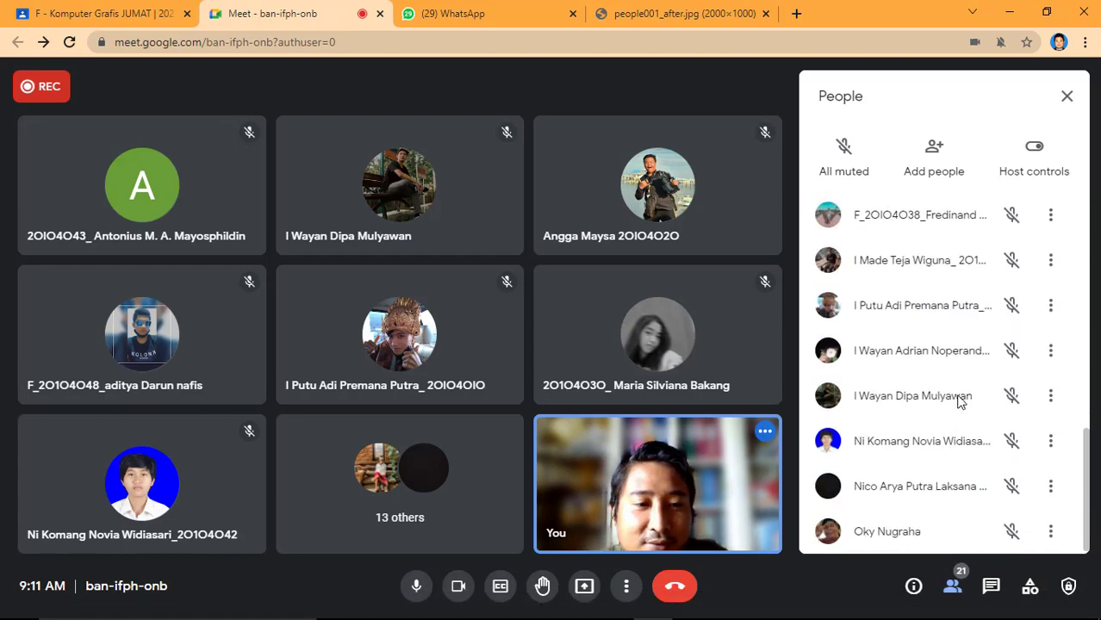
scroll(961, 401, up, 10)
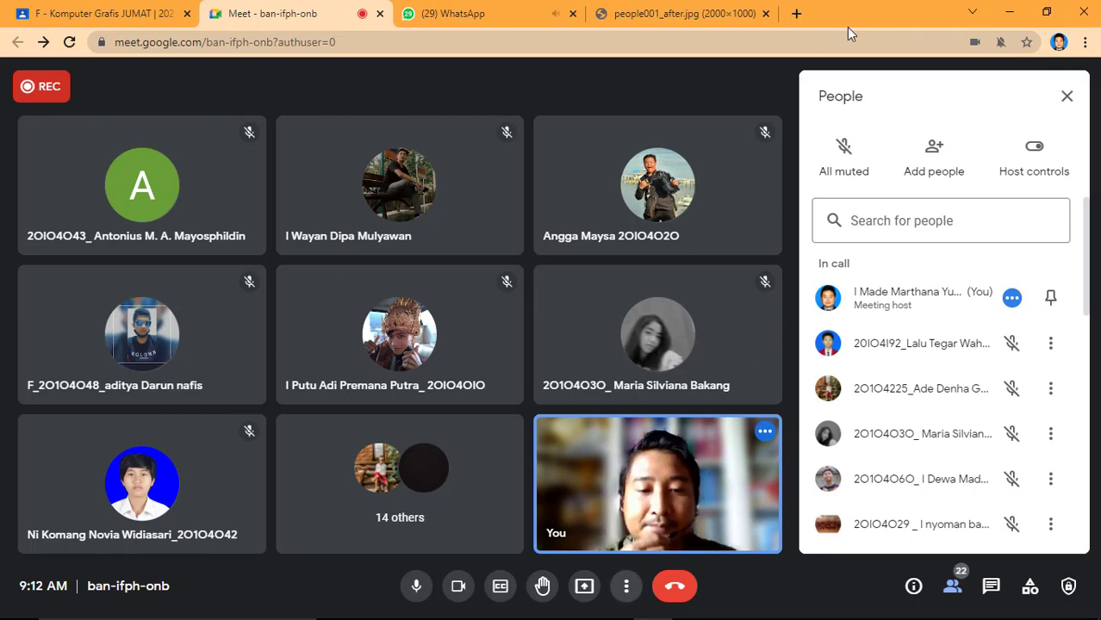
Present the people001_after.jpg browser tab to the meeting with tab audio shared.
click(626, 587)
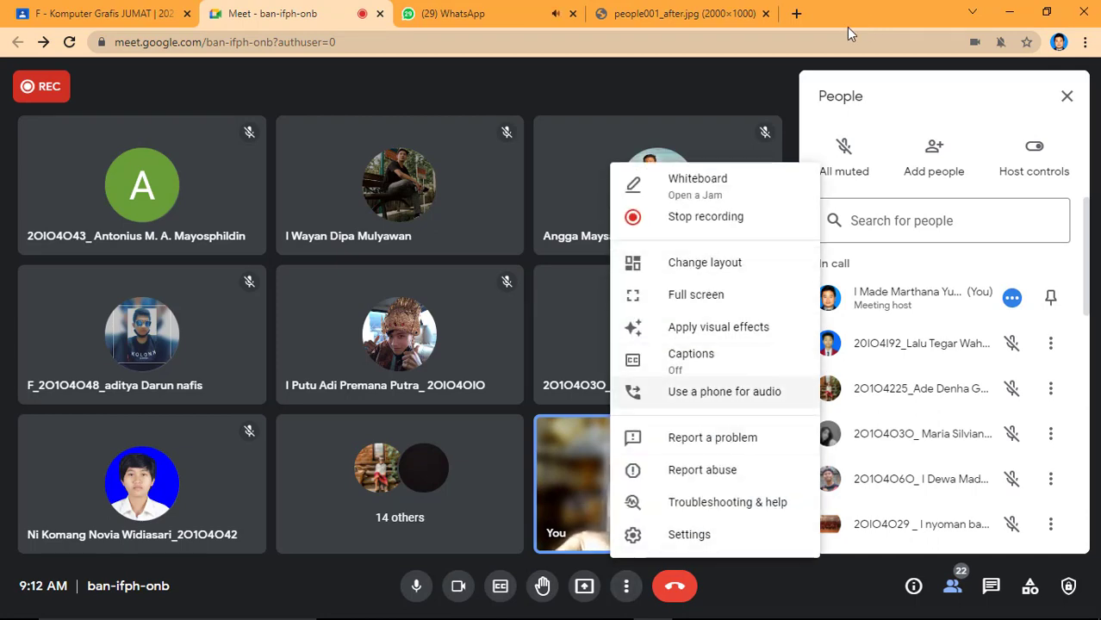
click(584, 587)
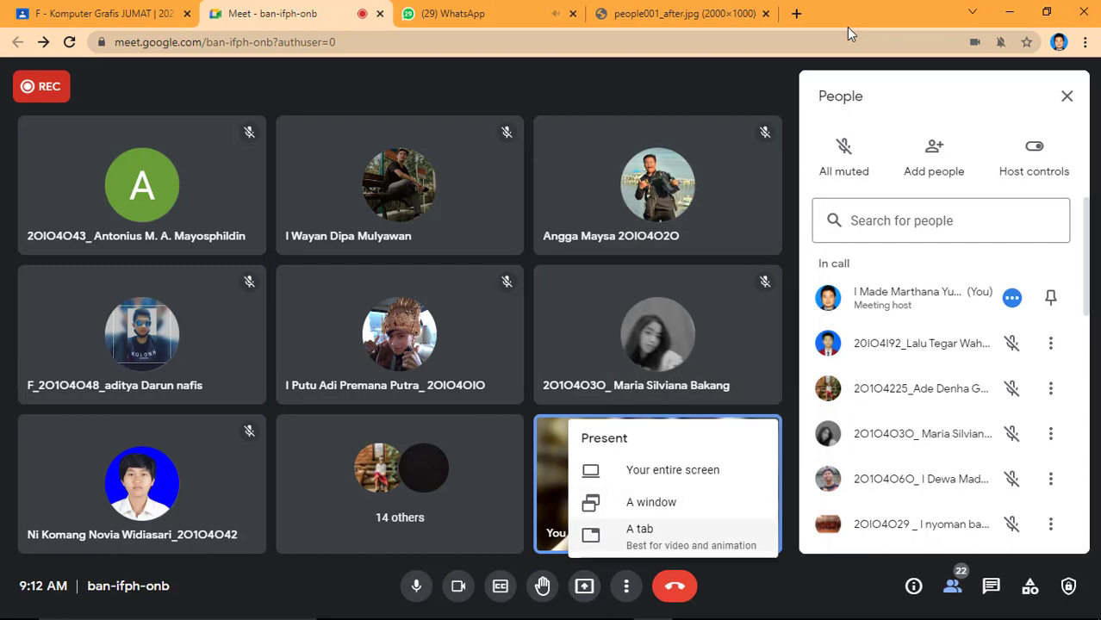
click(655, 536)
click(423, 158)
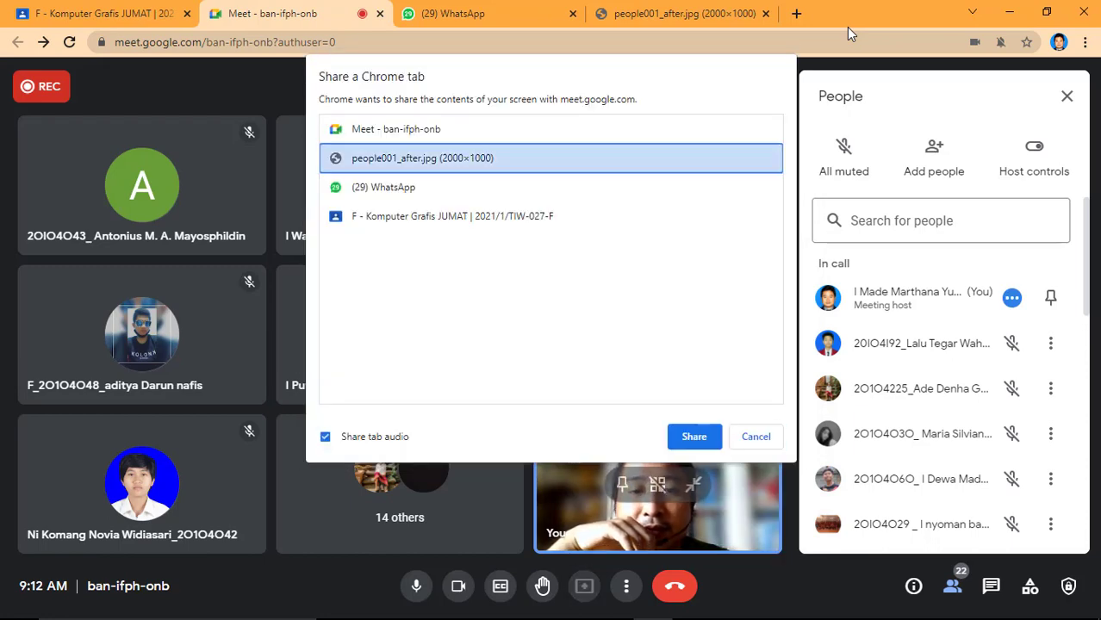
click(695, 437)
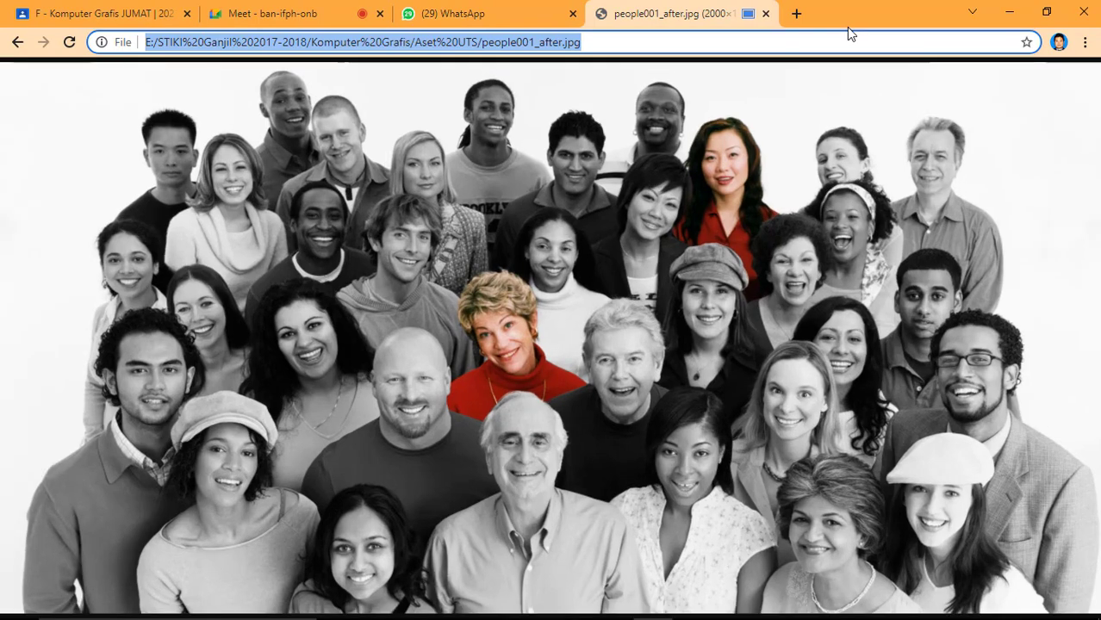
Return to the meeting from the image and present the people001_after.jpg tab again with tab audio.
key(ctrl+shift+Tab)
key(ctrl+shift+Tab)
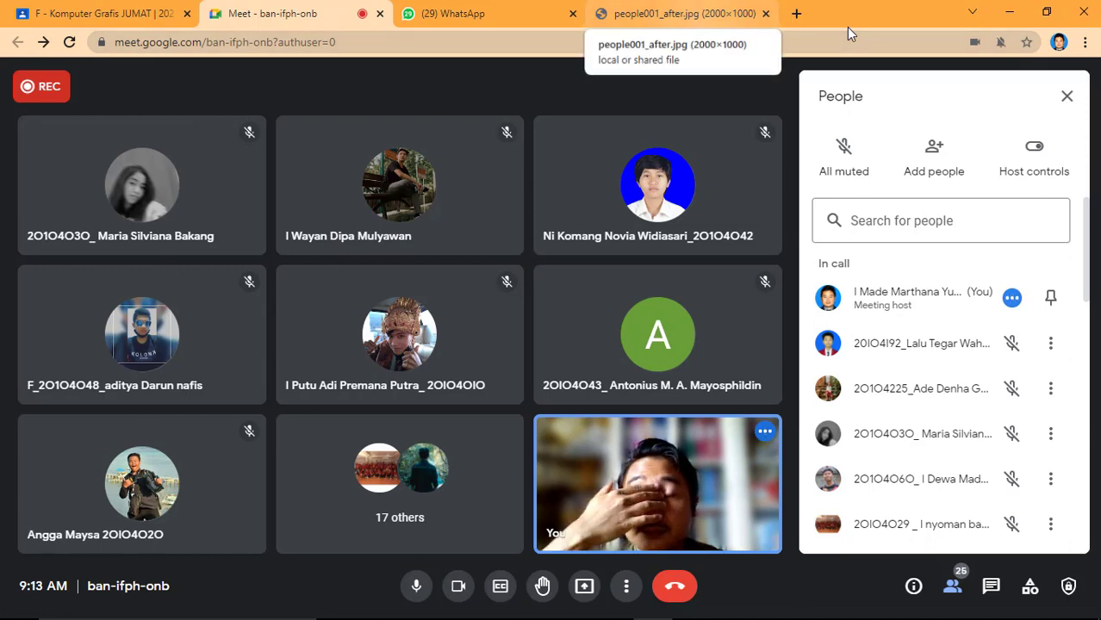
key(ctrl+Tab)
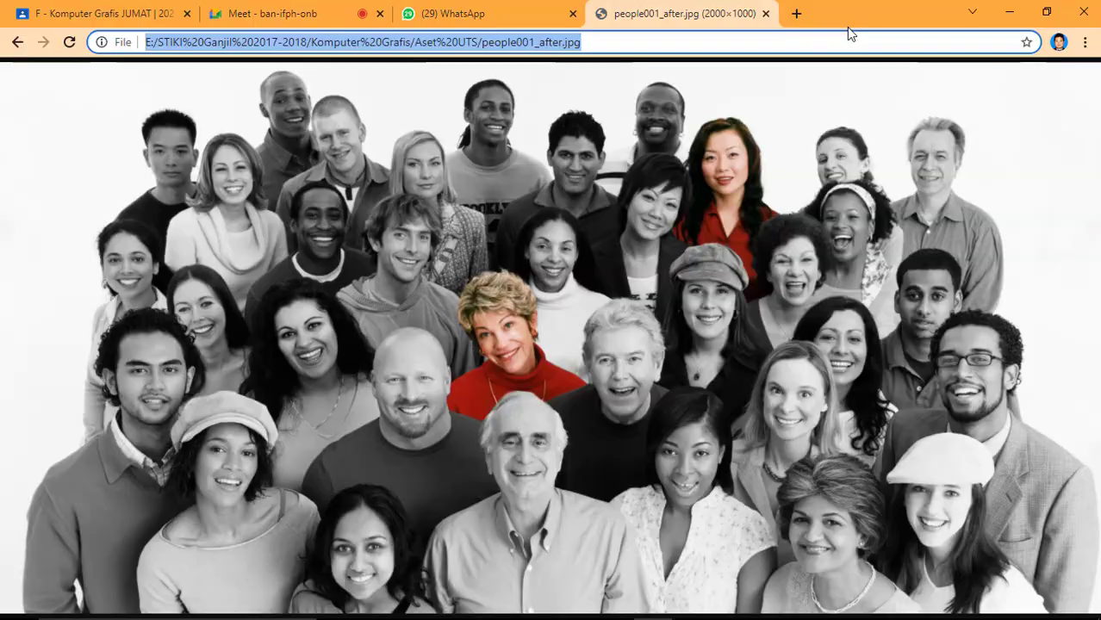
key(ctrl+2)
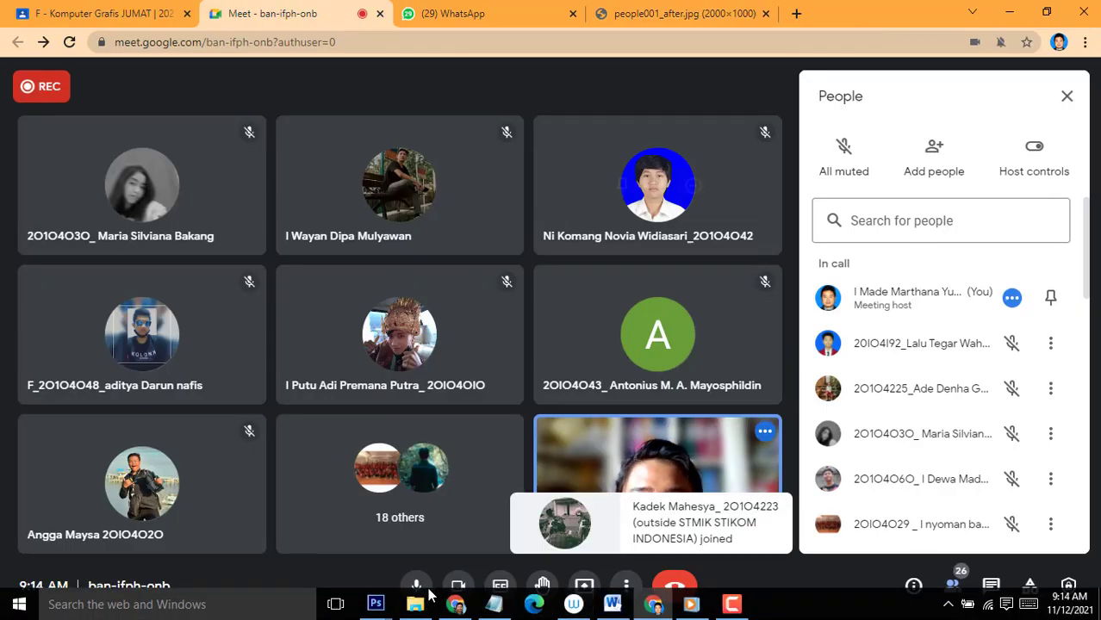
key(ctrl+4)
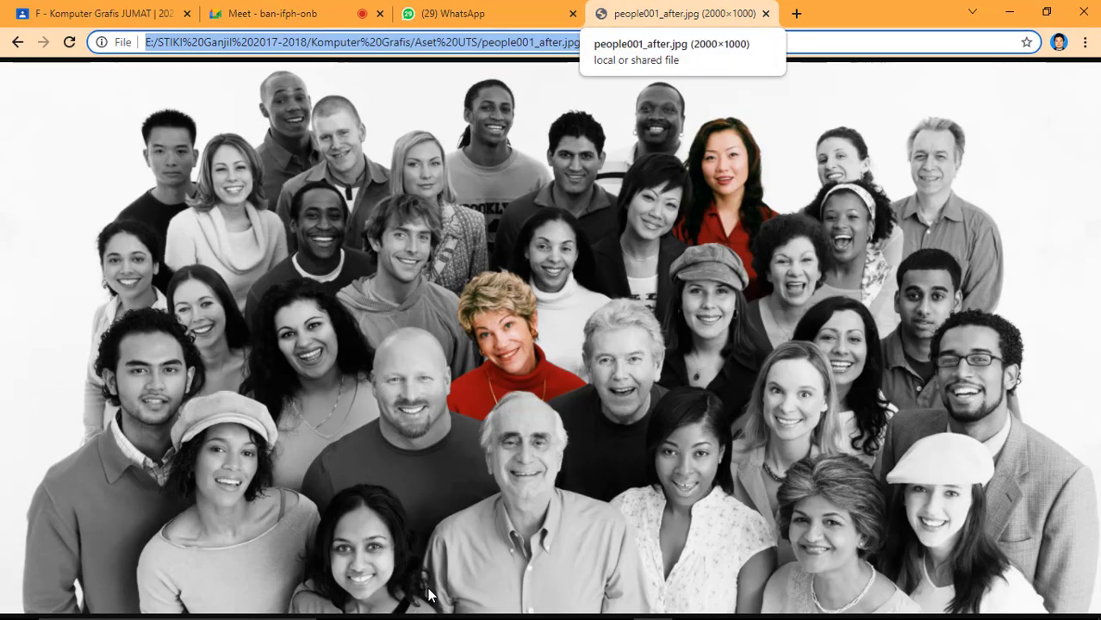
key(ctrl+2)
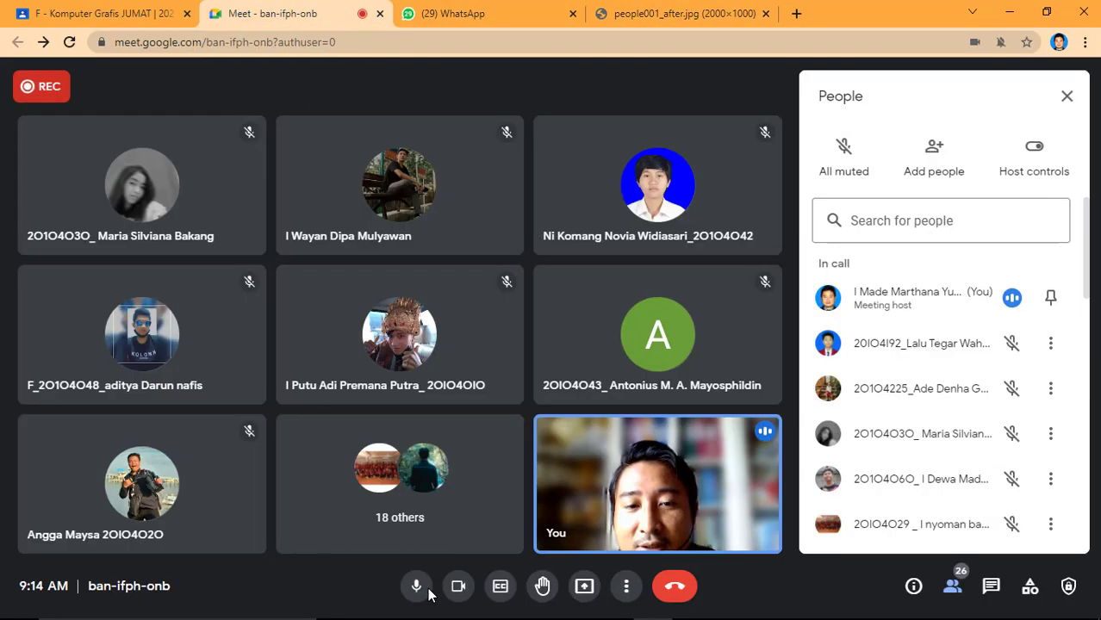
click(626, 587)
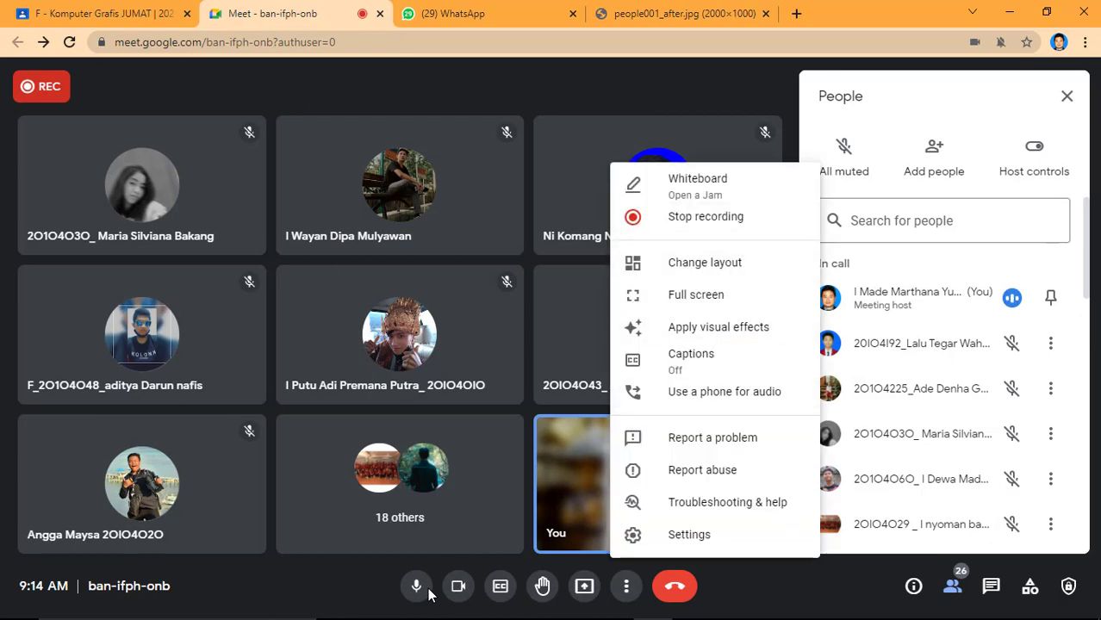
click(584, 587)
click(641, 534)
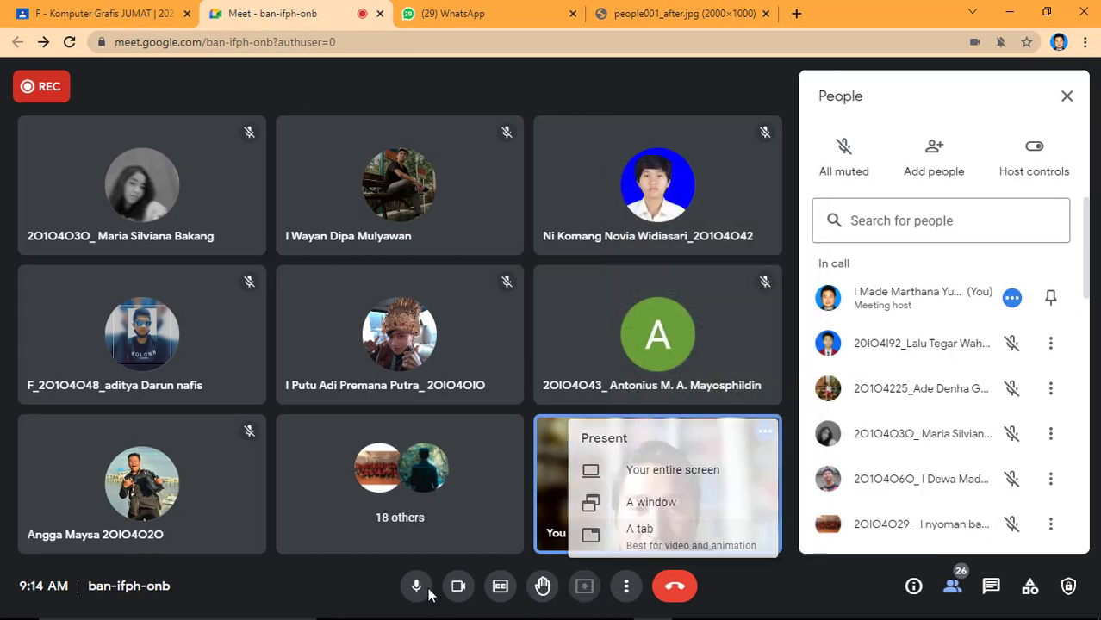
click(422, 158)
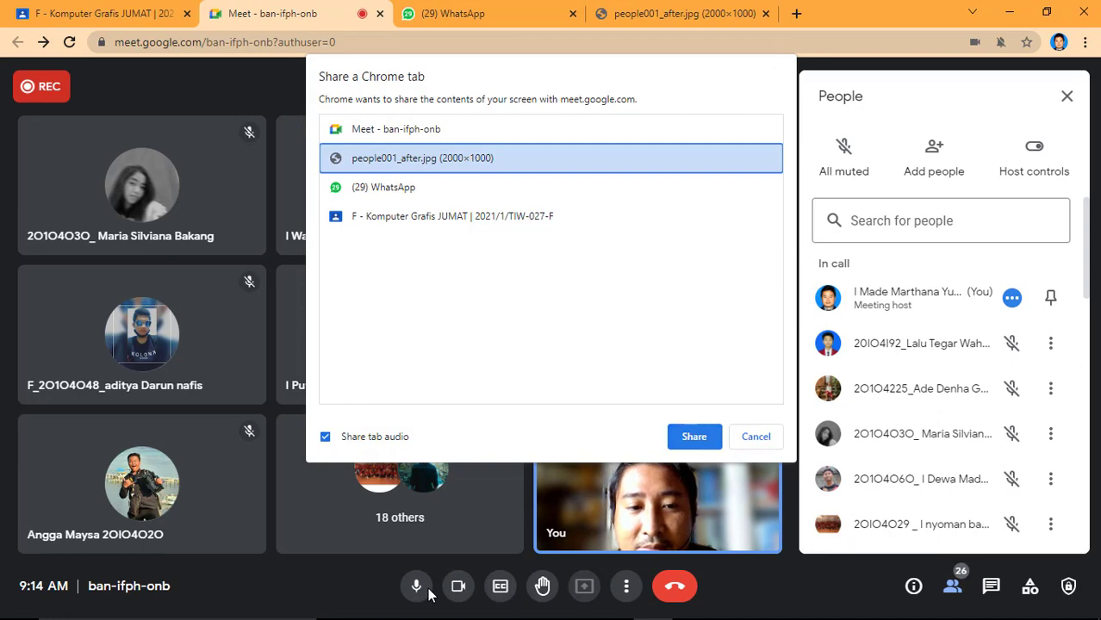
click(694, 437)
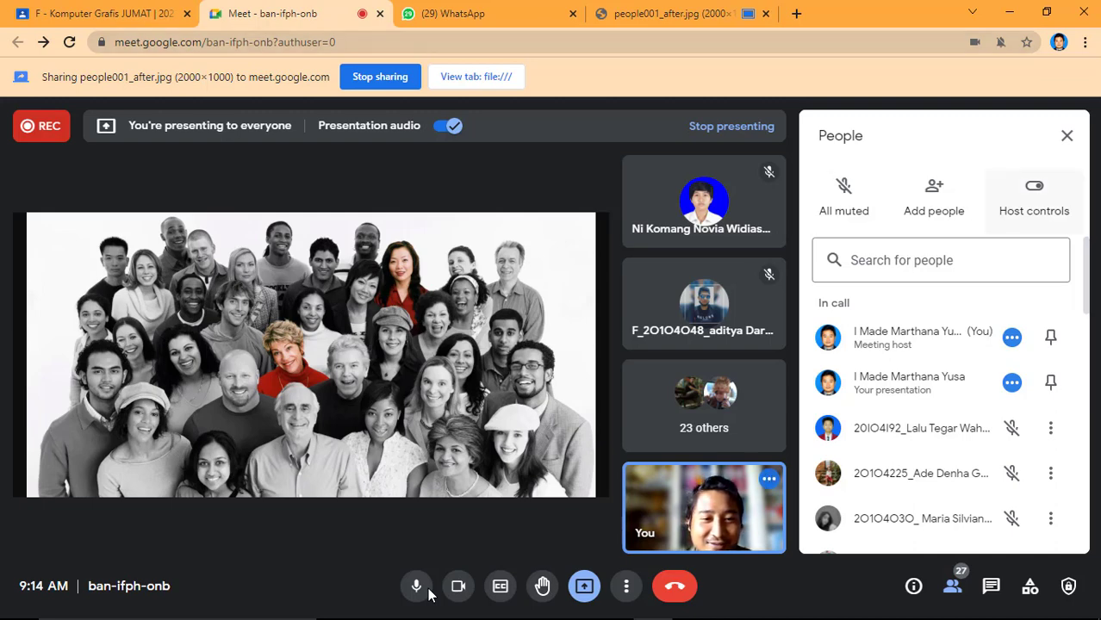
Check the participant list down to its last entries while the image is being presented.
scroll(951, 395, down, 4)
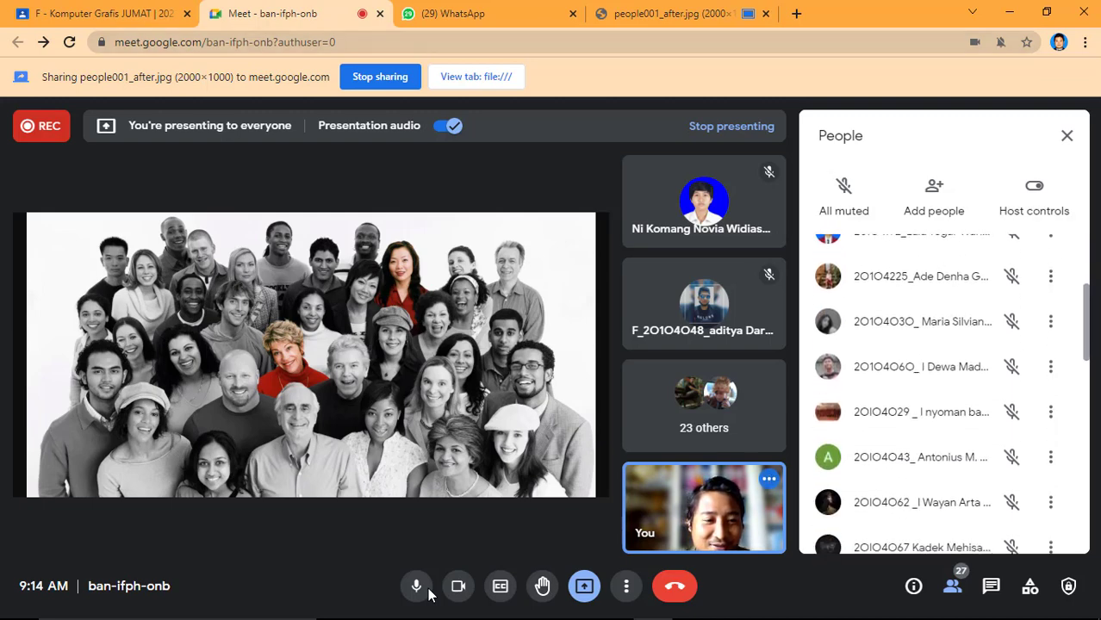
scroll(951, 395, down, 7)
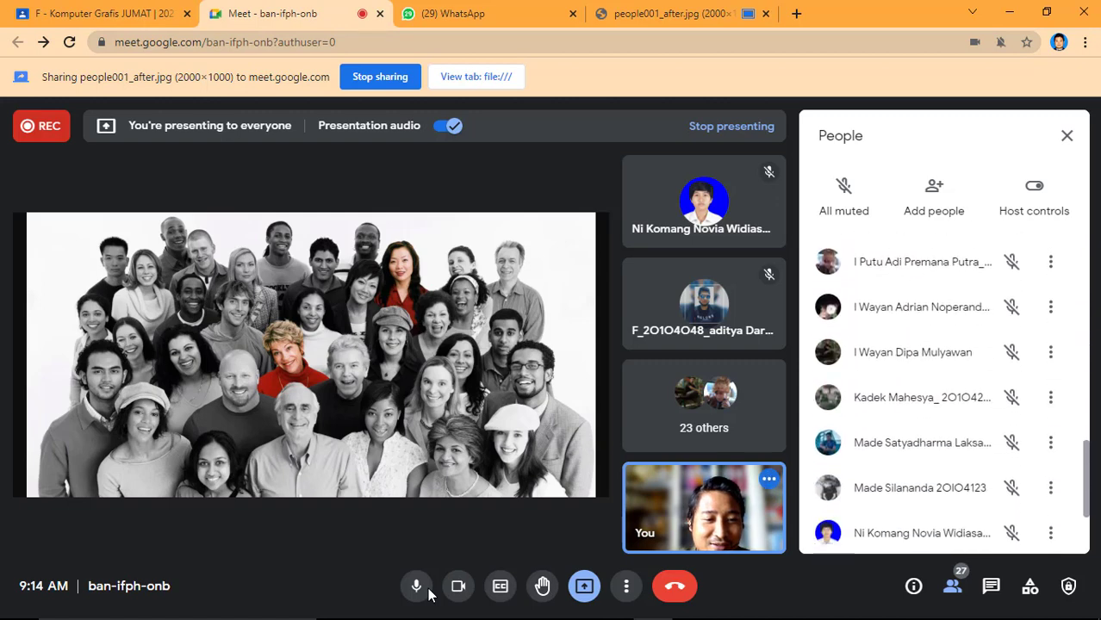
scroll(951, 395, down, 1)
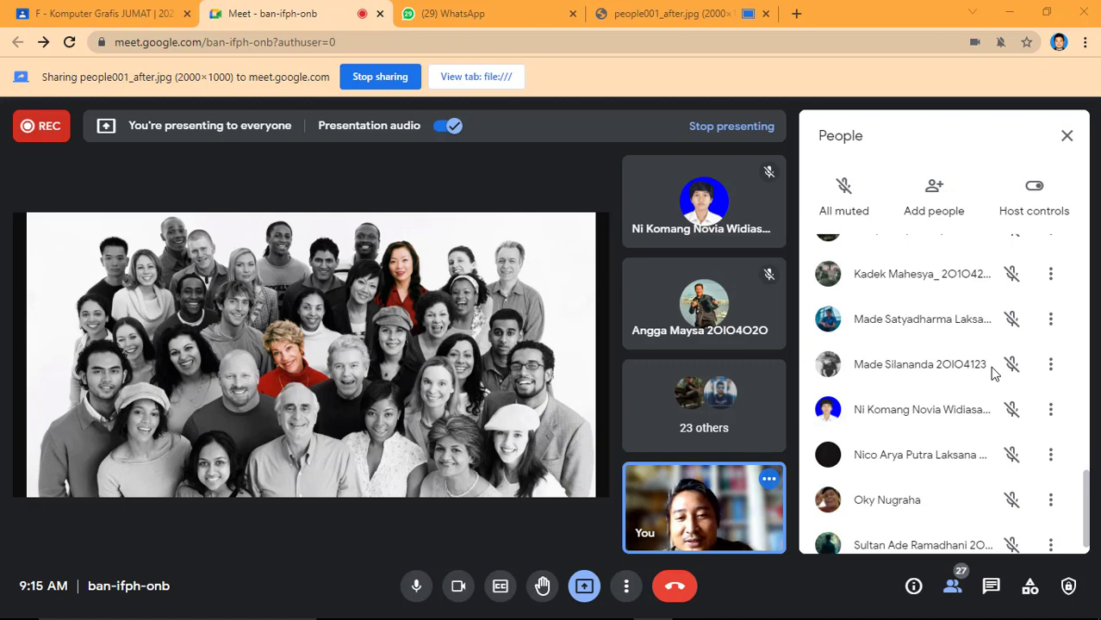
Open Louisbourg_Lighthouse.jpg and Louisbourg_Lighthouse_after.jpg from the Aset UTS folder in two new browser tabs.
mouse_move(603, 618)
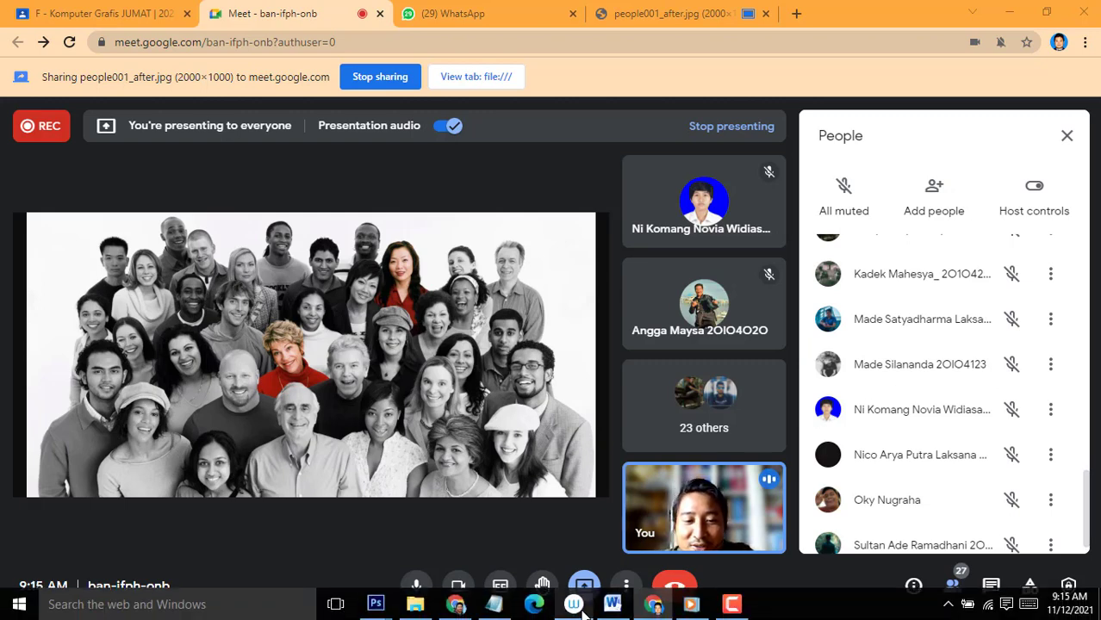
click(423, 612)
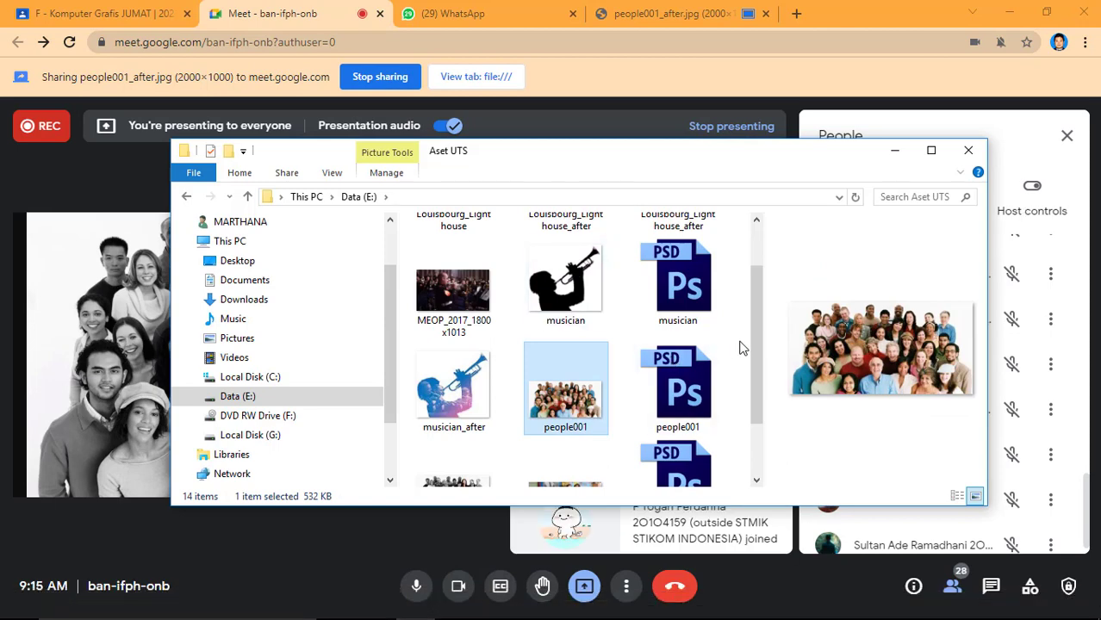
drag(757, 341, 756, 261)
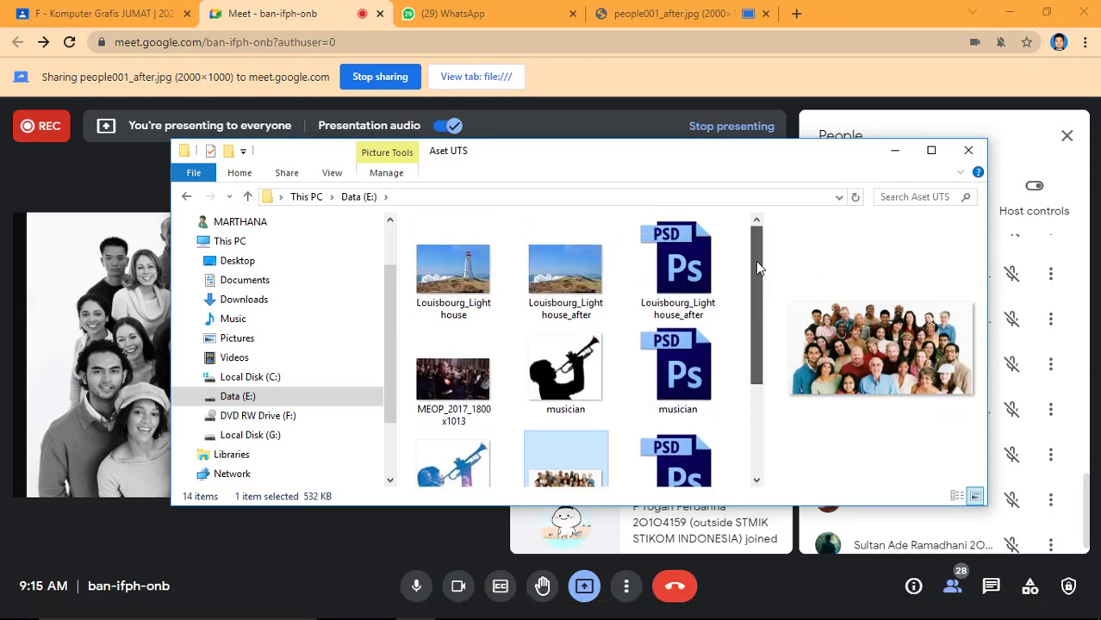
click(541, 286)
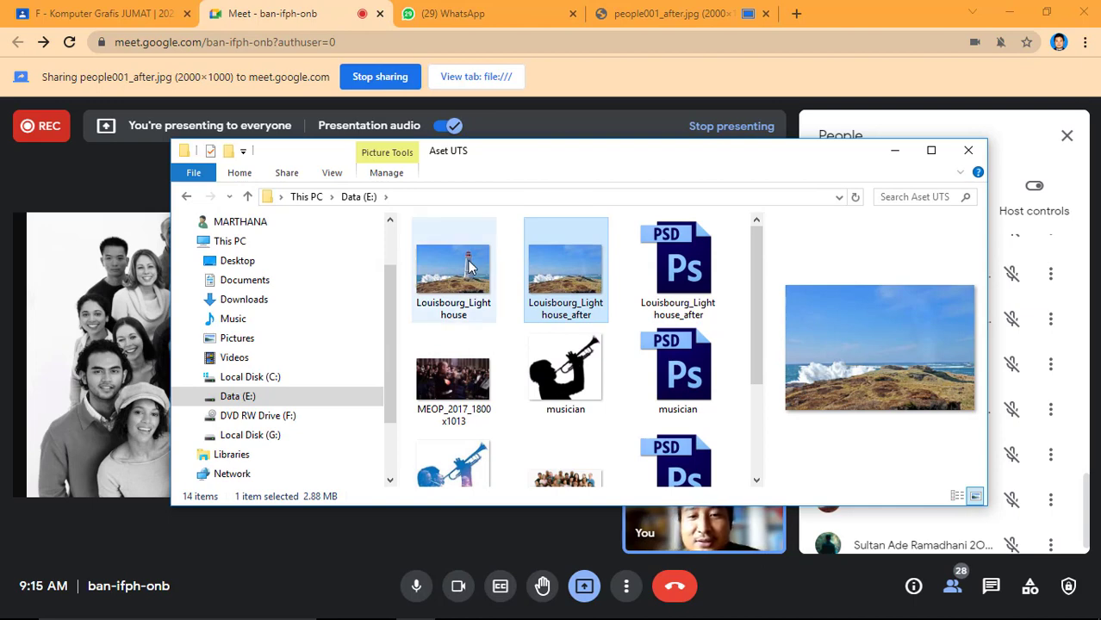
drag(452, 274, 787, 21)
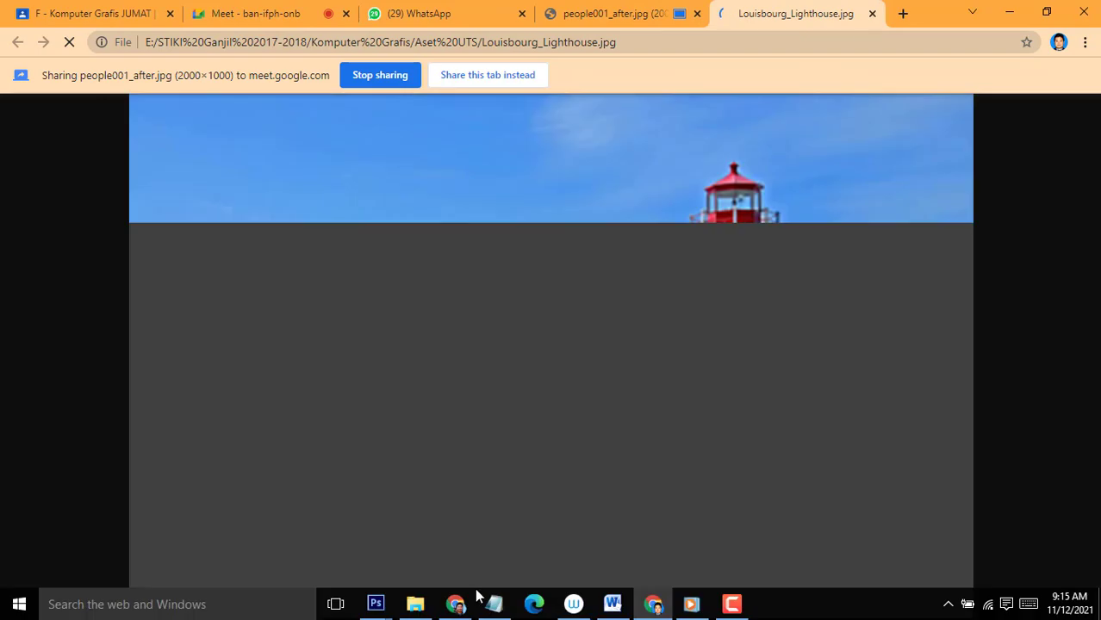
click(415, 604)
drag(568, 271, 888, 23)
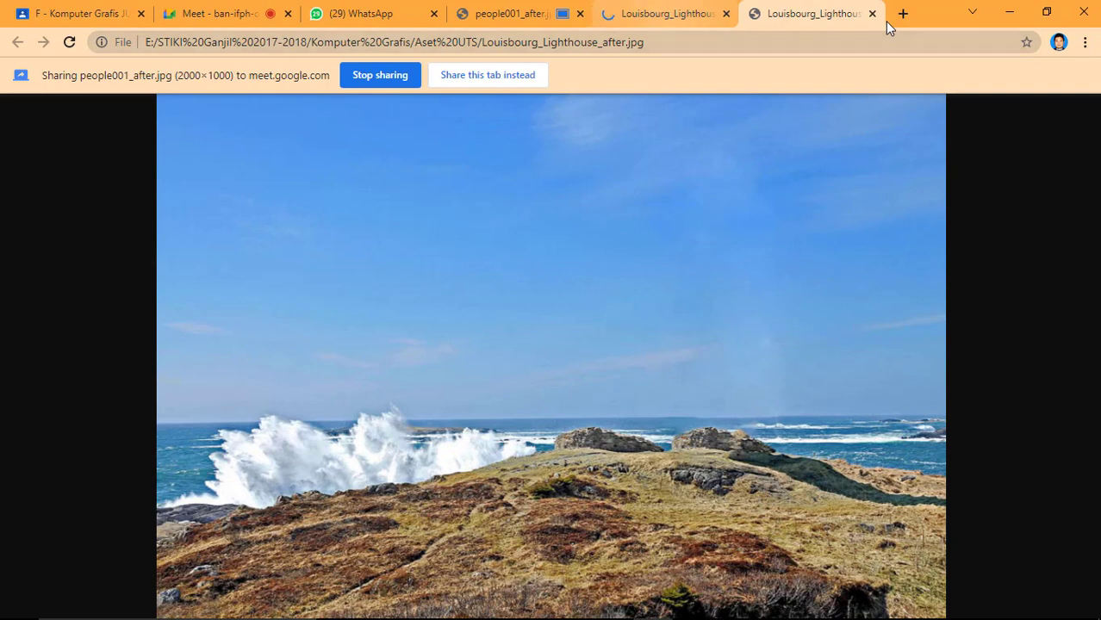
Switch the presentation to the Louisbourg_Lighthouse.jpg tab and return to the meeting.
key(ctrl+shift+Tab)
key(ctrl+Tab)
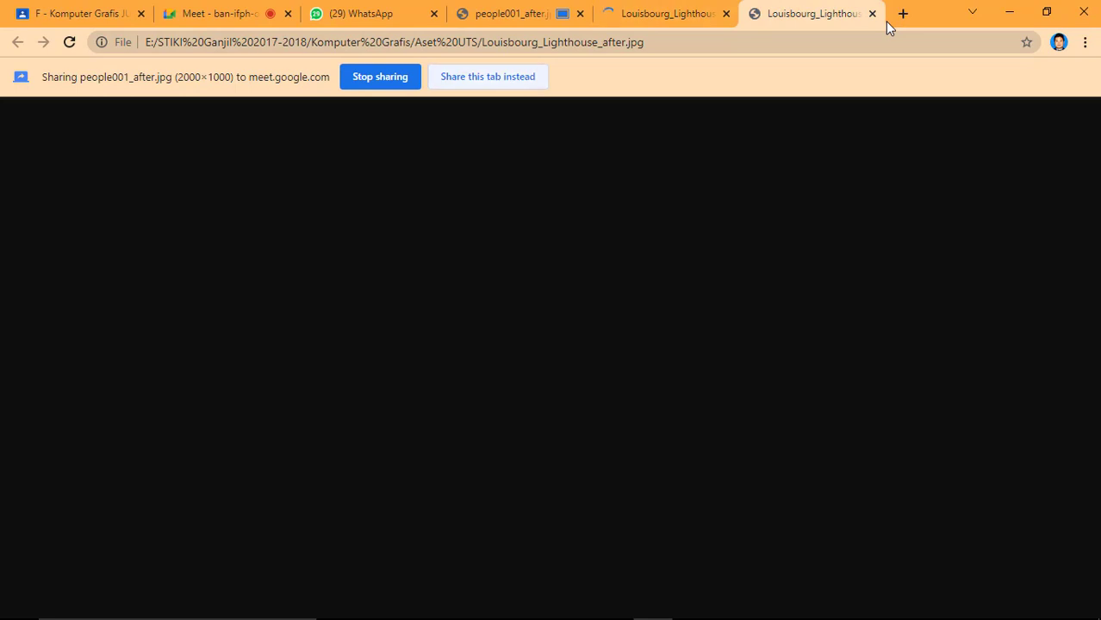
key(ctrl+shift+Tab)
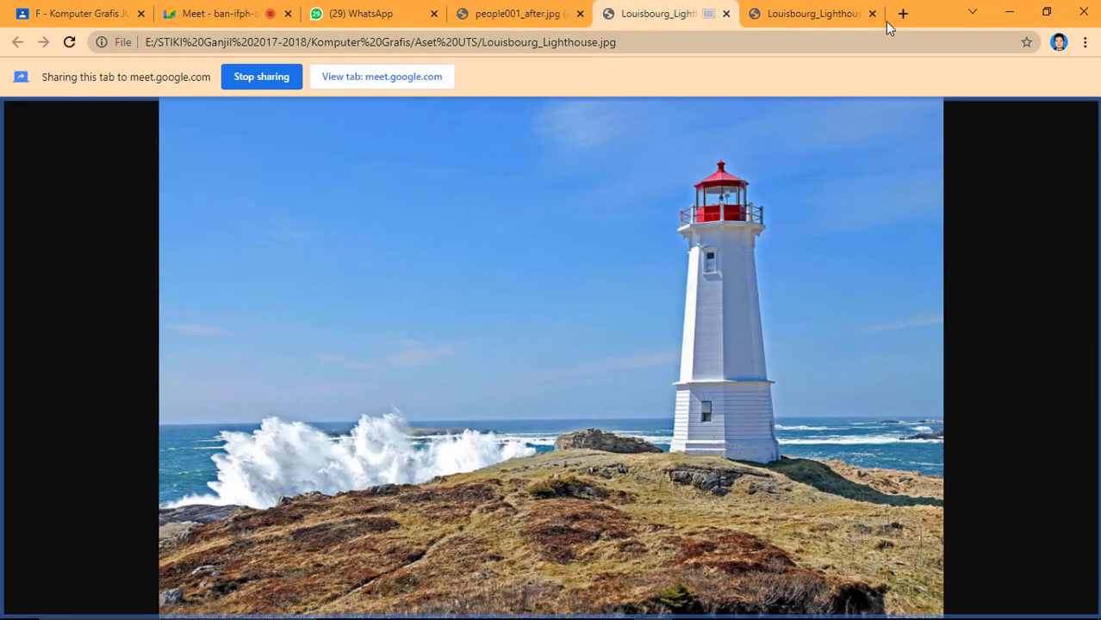
key(ctrl+2)
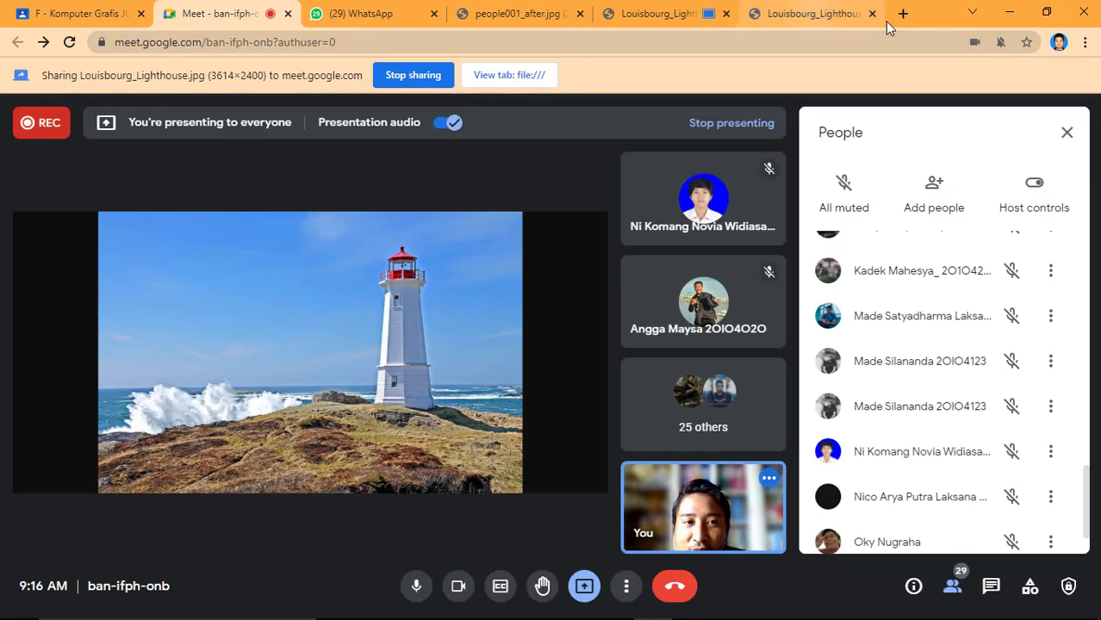
Share the Louisbourg_Lighthouse_after.jpg tab instead and go back to the meeting view.
click(888, 27)
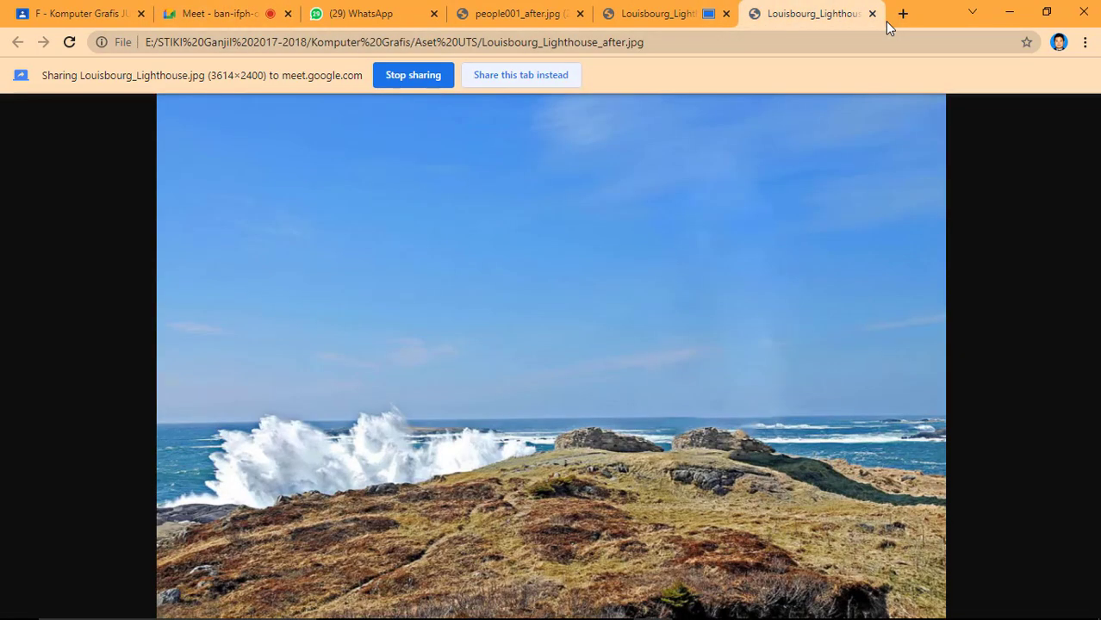
click(515, 78)
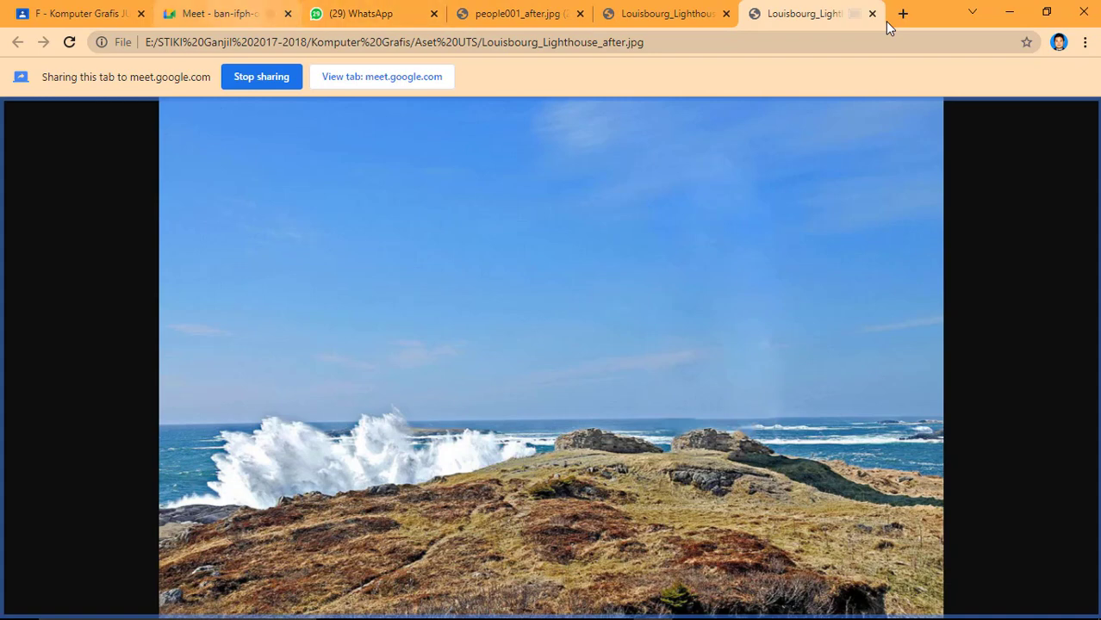
click(235, 14)
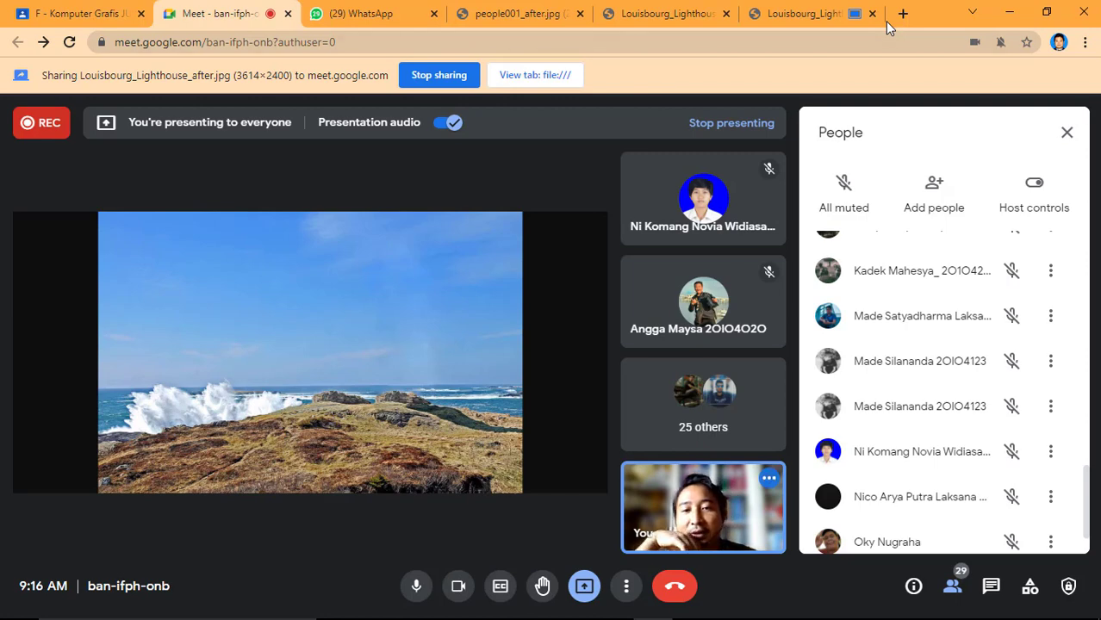
Open musician.jpg from the Aset UTS folder in a new browser tab, present that tab instead, and return to the meeting.
click(415, 604)
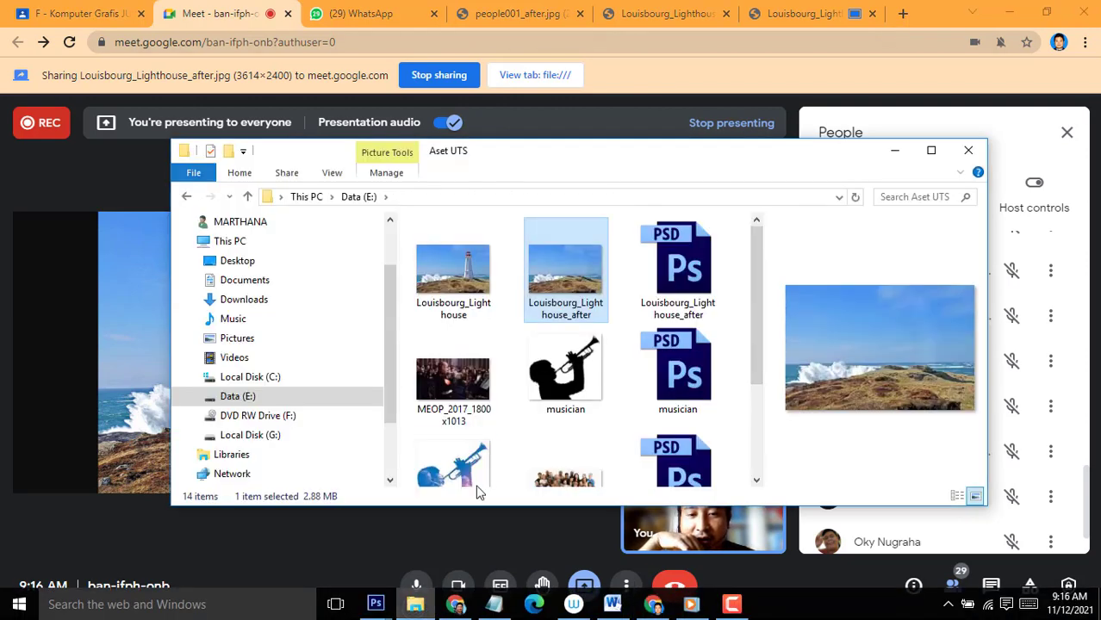
click(564, 379)
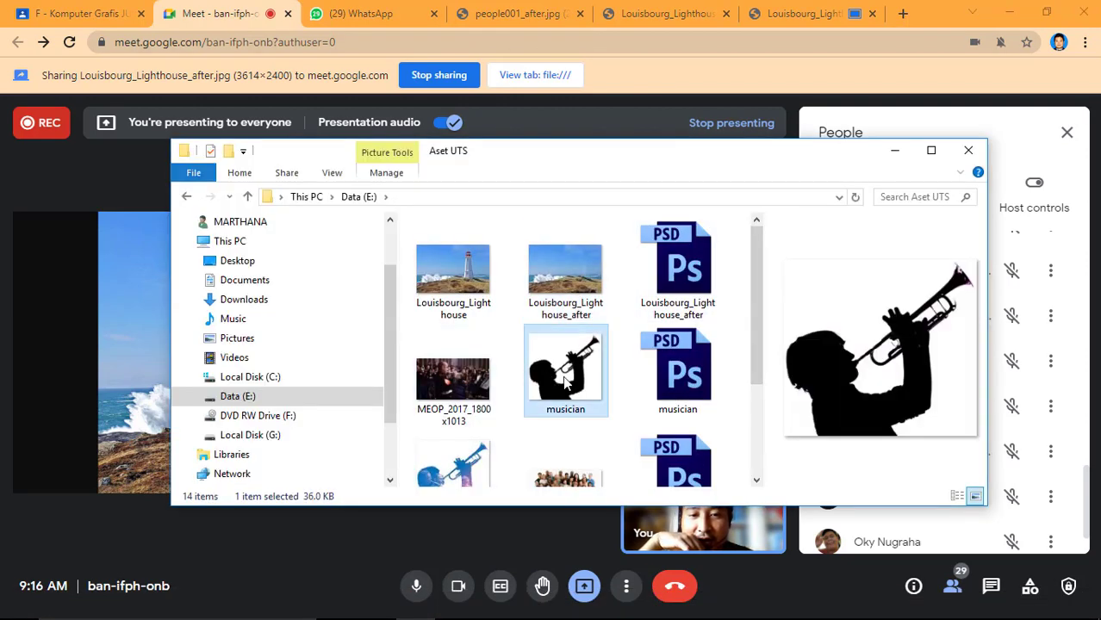
drag(564, 379, 890, 28)
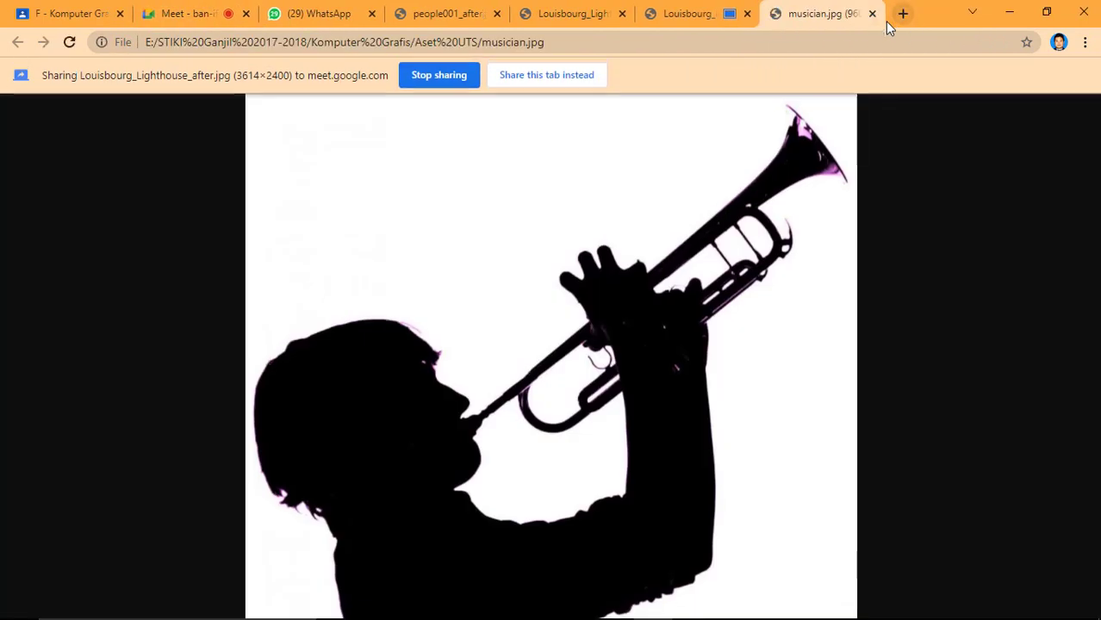
click(546, 75)
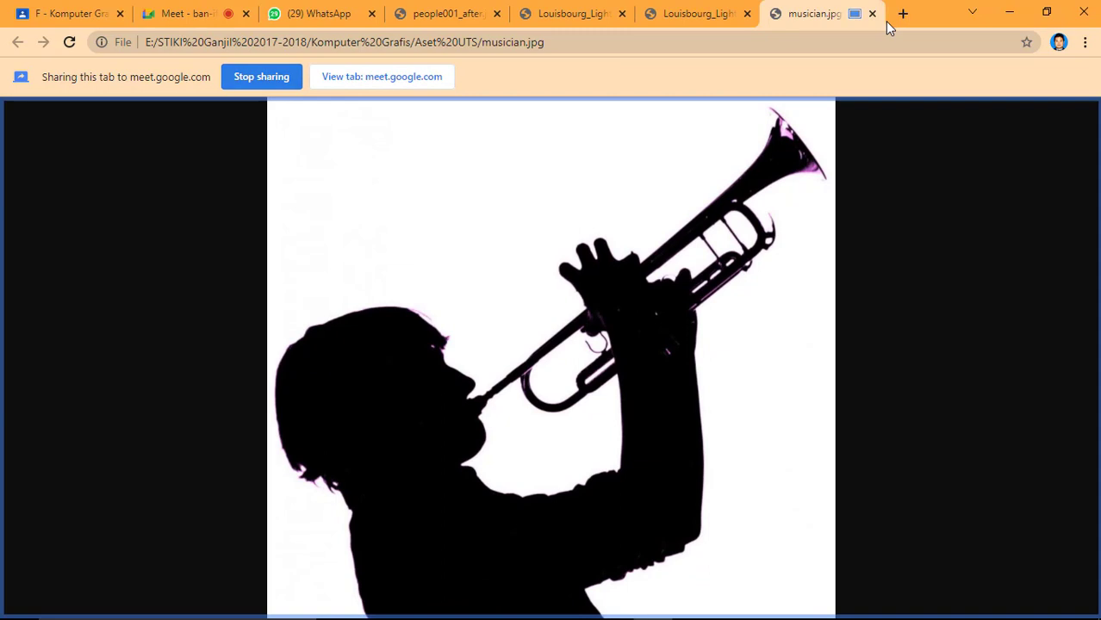
click(195, 13)
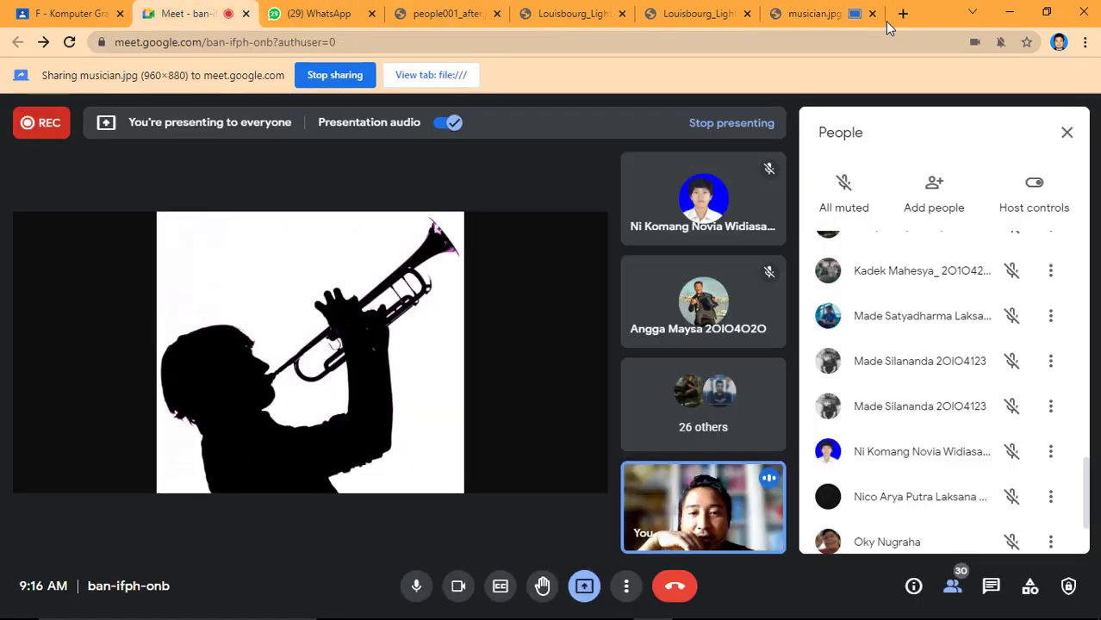
Open musician_after.jpg from the Aset UTS folder in a new tab, switch the presentation to it, and return to the meeting.
mouse_move(496, 617)
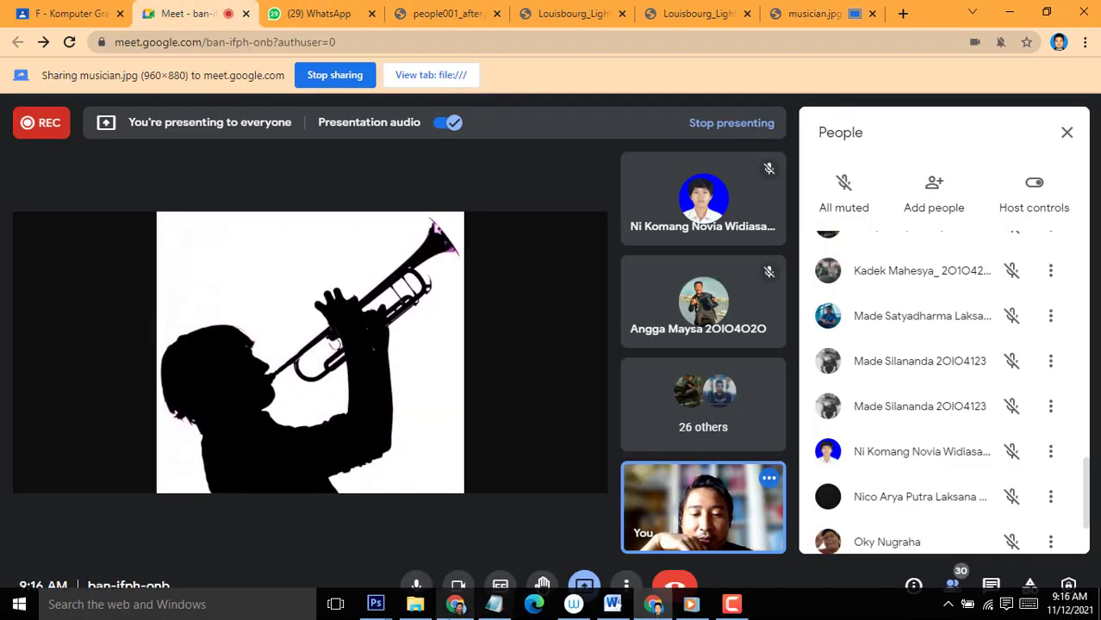
click(416, 605)
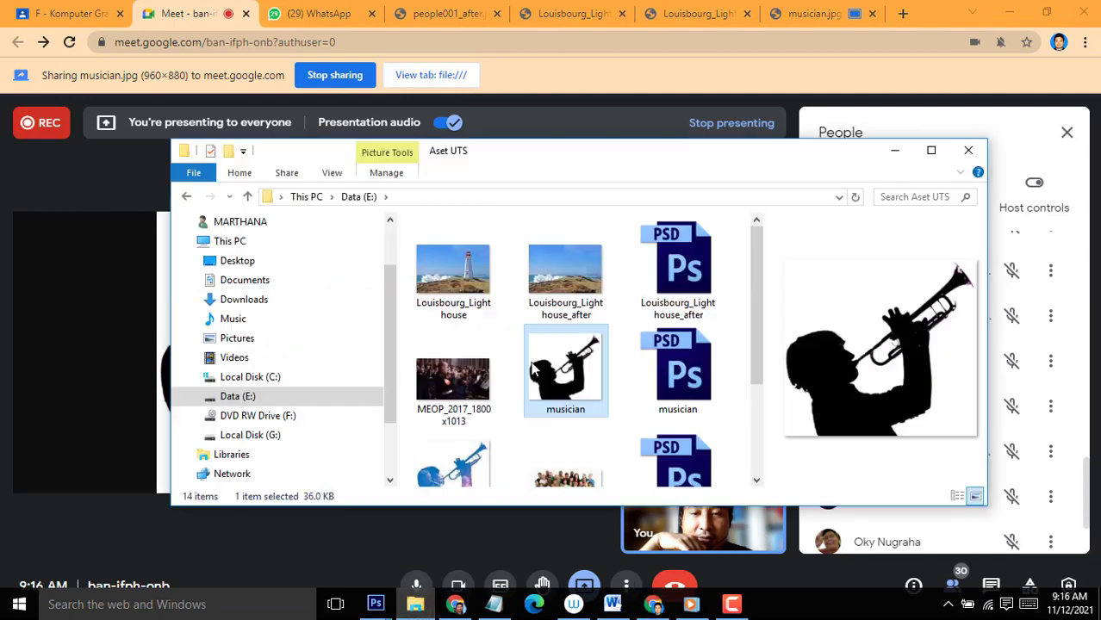
click(453, 379)
drag(466, 461, 890, 26)
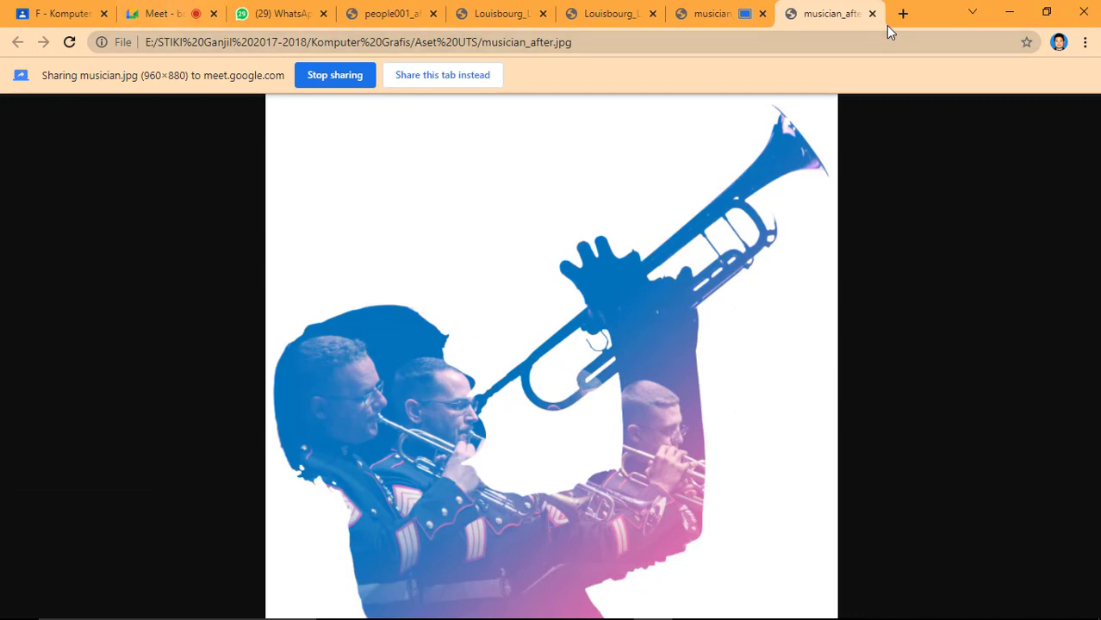
click(442, 75)
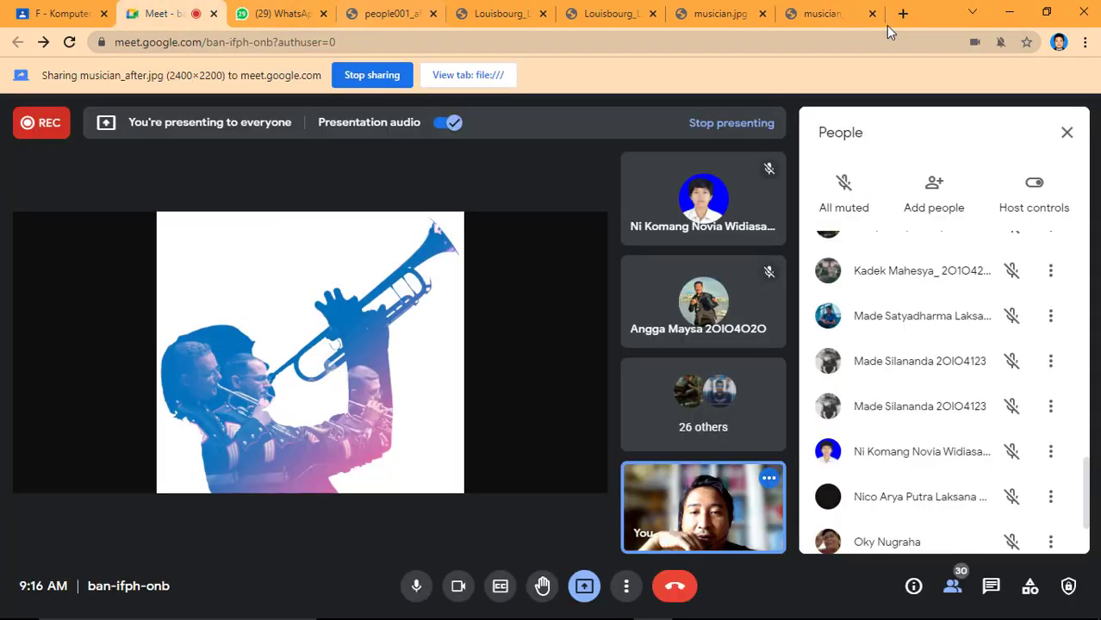
click(160, 12)
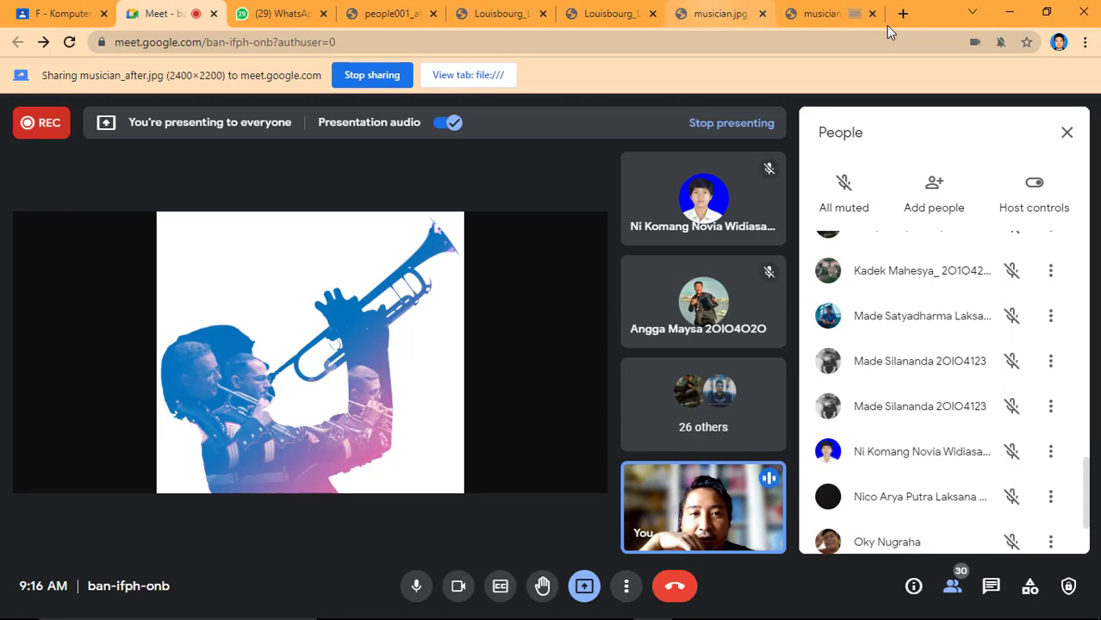
Switch the presentation back to the musician.jpg tab and return to the meeting view.
click(720, 14)
click(479, 75)
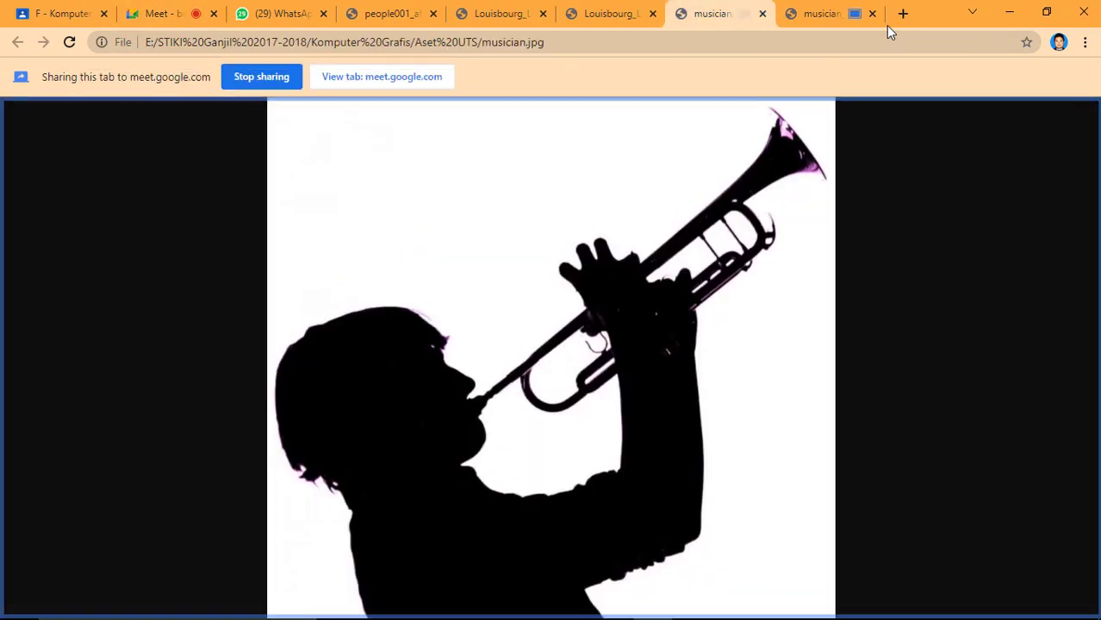
click(159, 13)
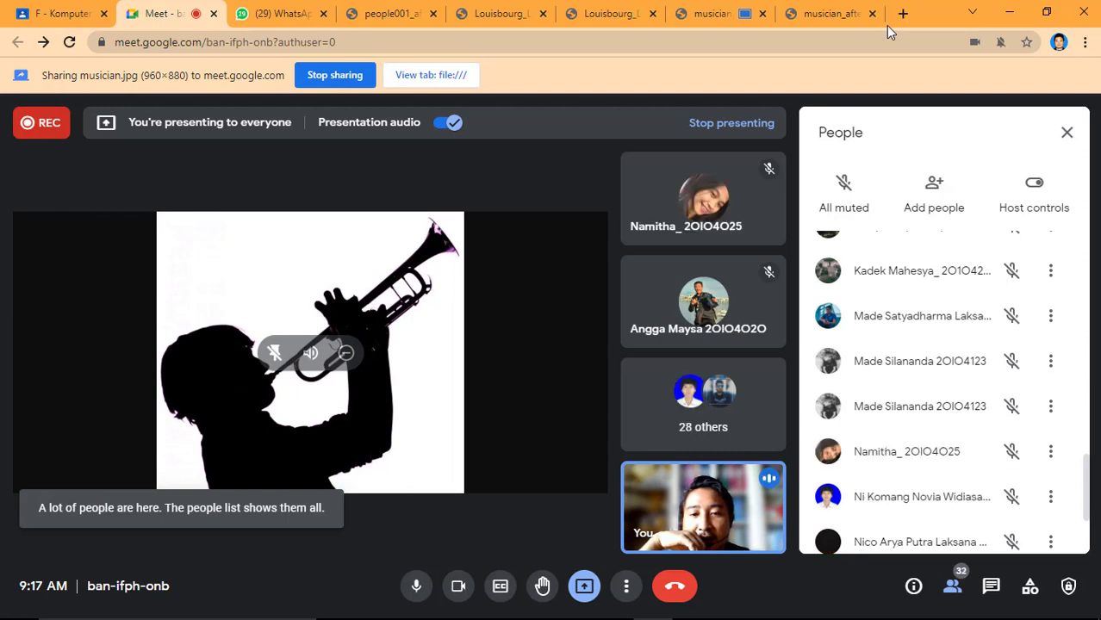
Present the people001_after.jpg tab in place of musician.jpg and go back to the meeting.
click(888, 25)
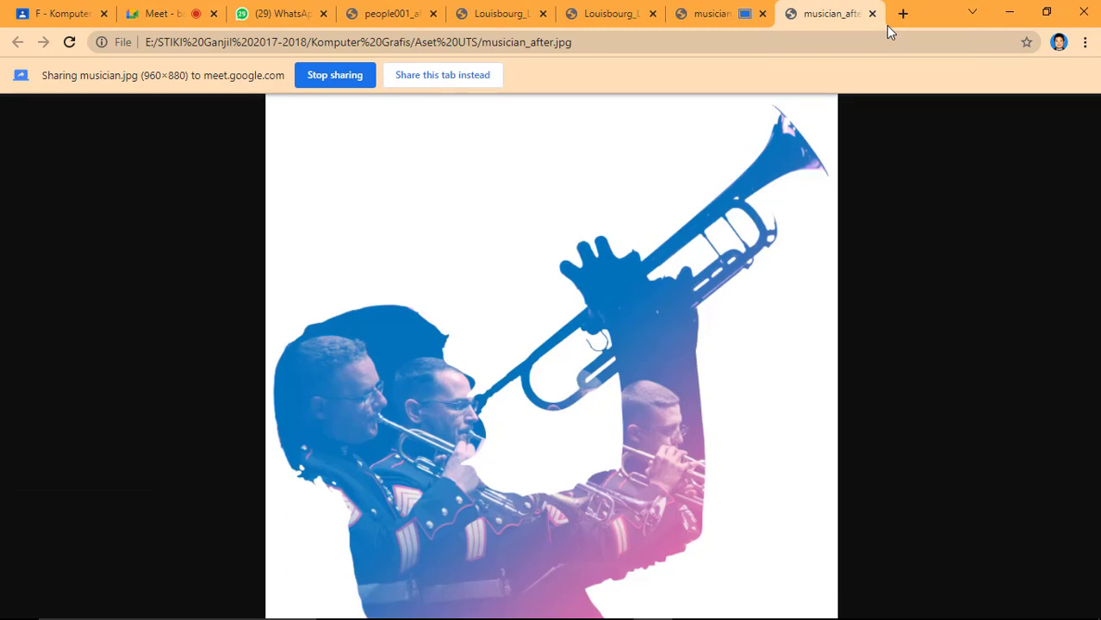
key(ctrl+4)
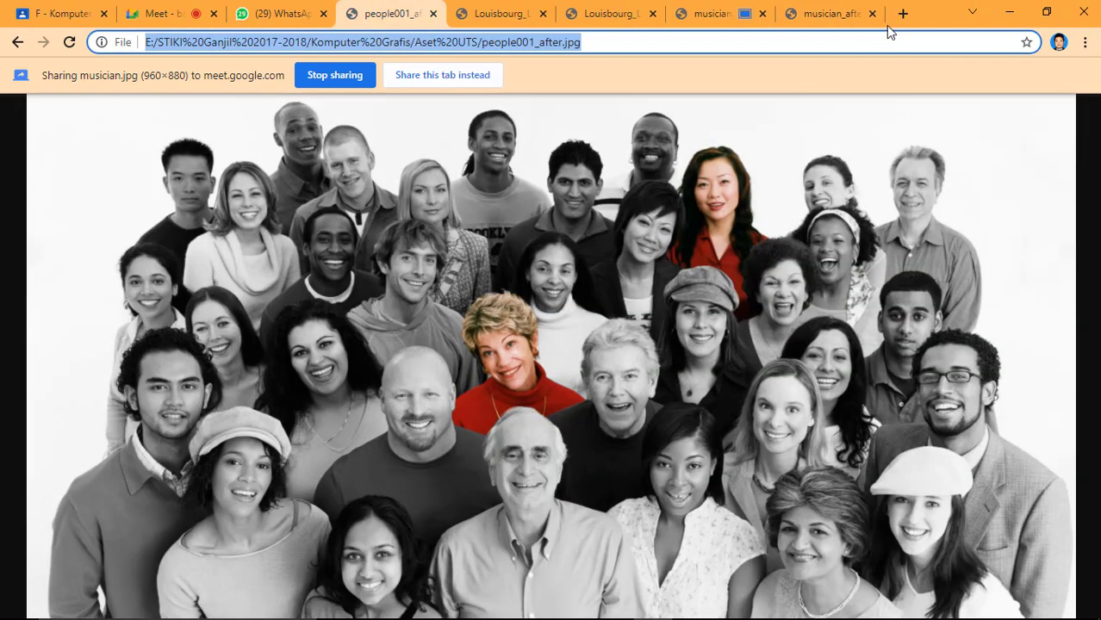
click(443, 75)
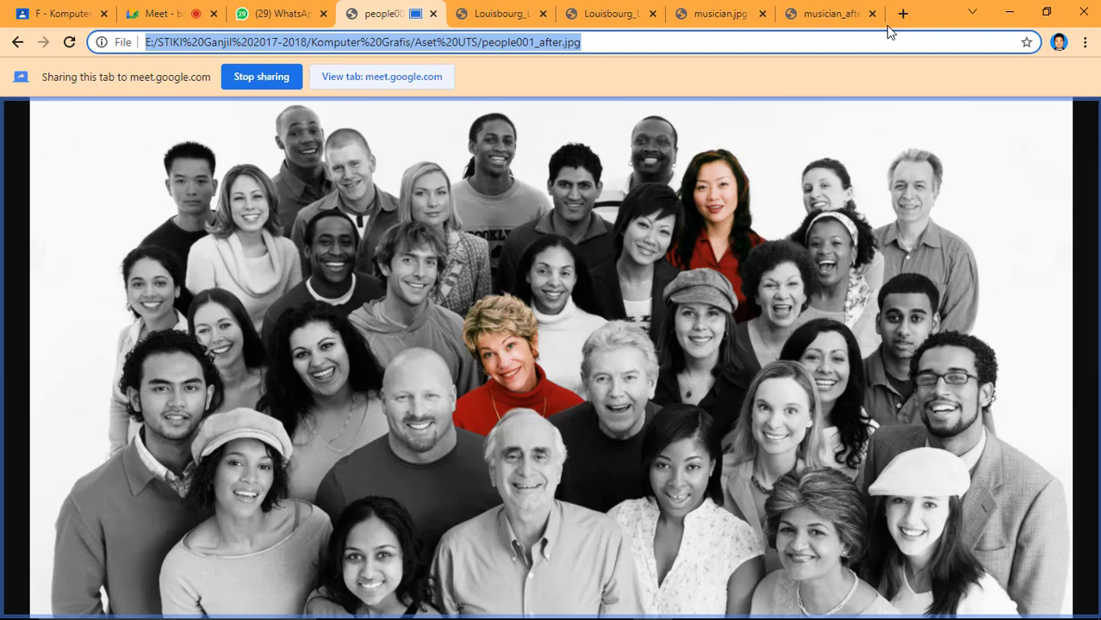
click(165, 13)
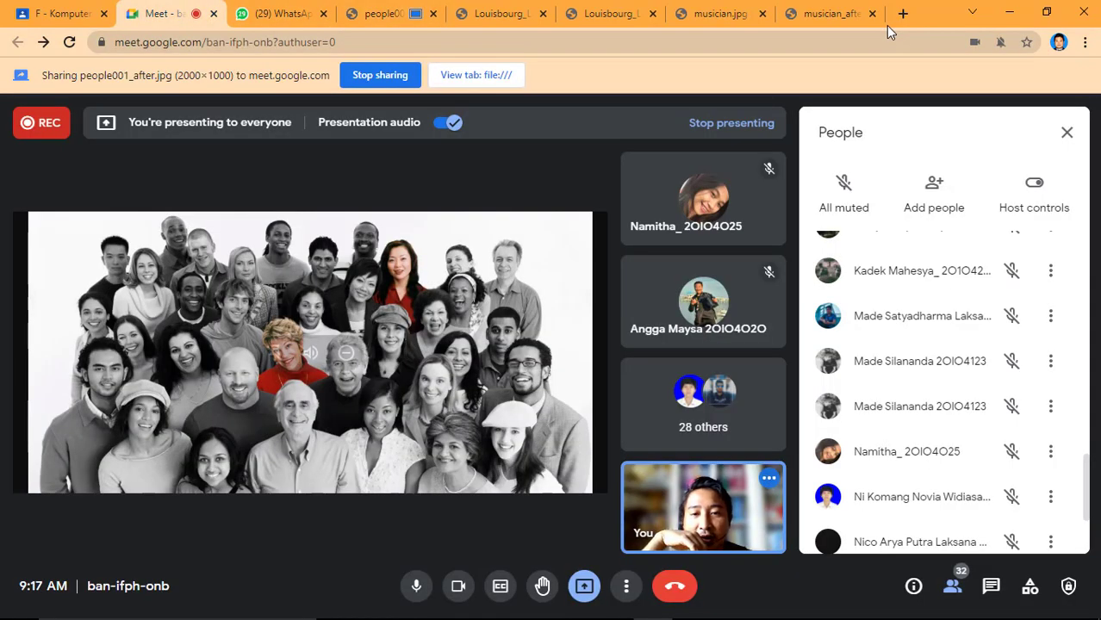
Check the people001.jpg document in Adobe Photoshop CS6, and return to the Google Meet window in Chrome.
mouse_move(534, 617)
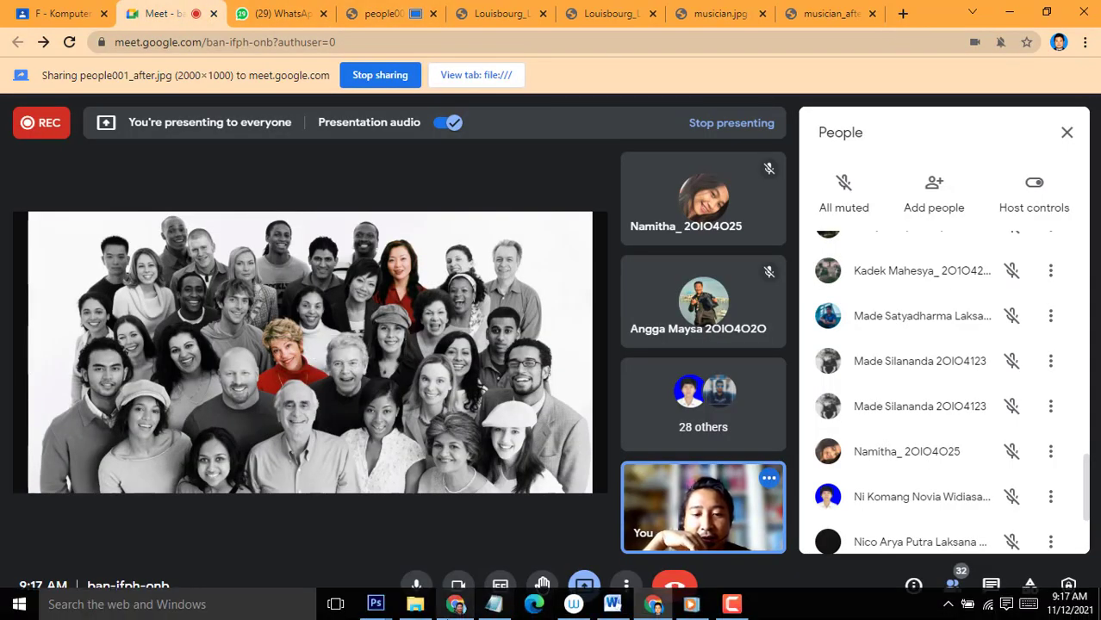
mouse_move(376, 604)
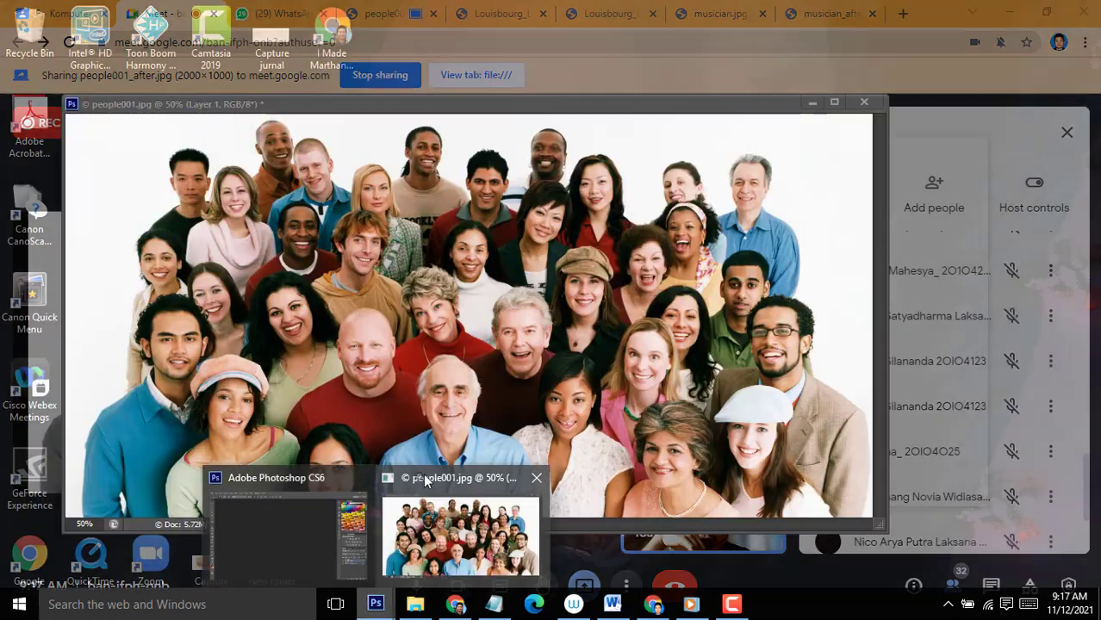
click(425, 481)
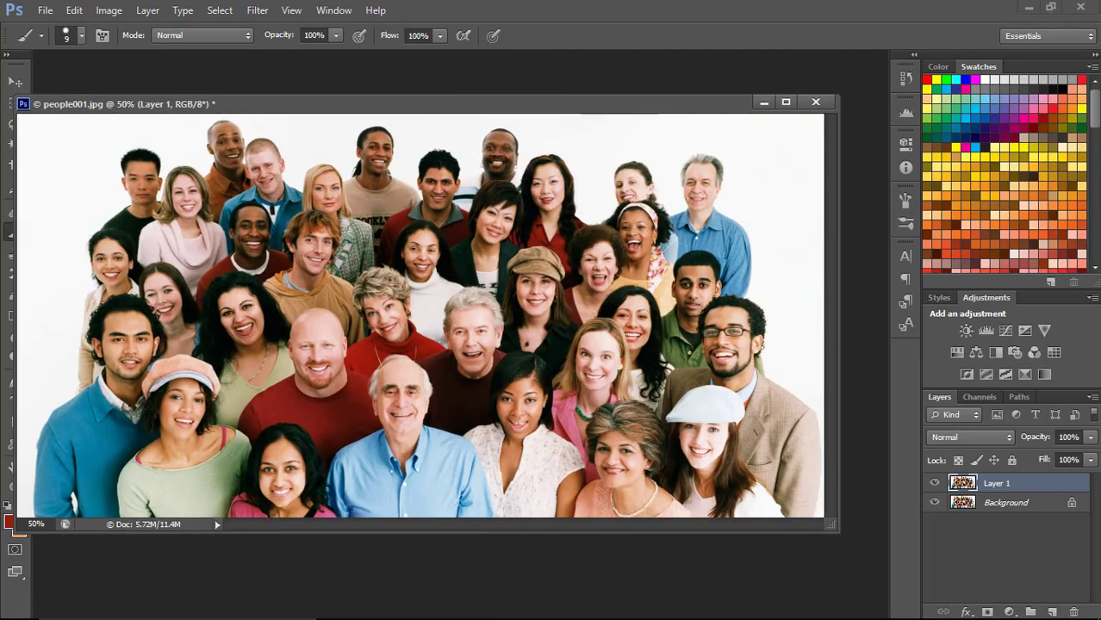
mouse_move(496, 615)
click(653, 605)
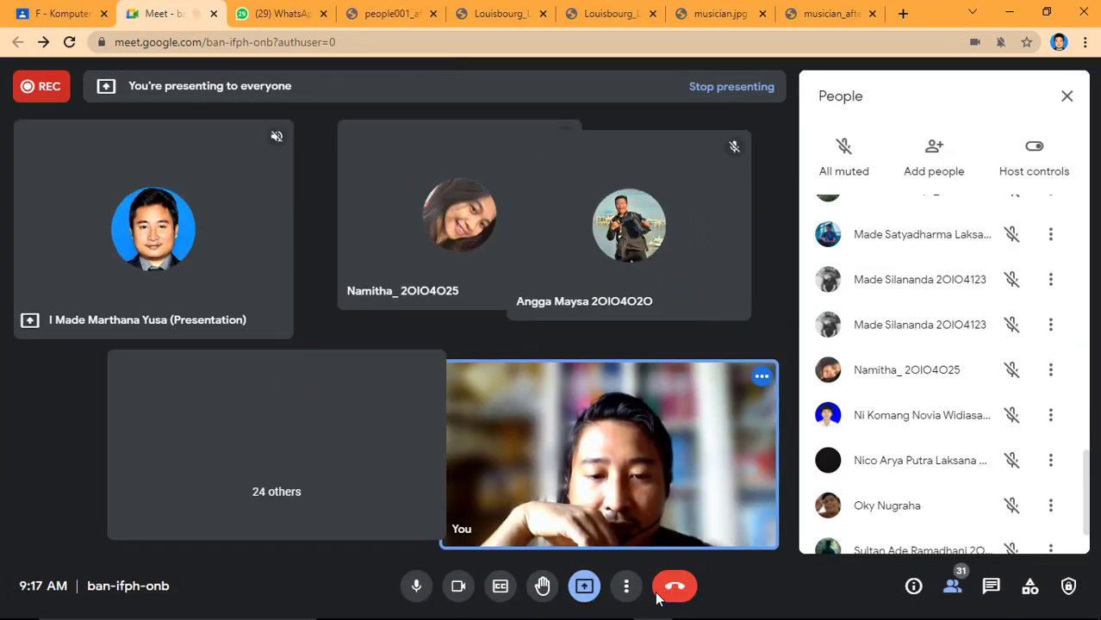
Stop presenting the browser tab and share the entire screen with the meeting instead.
click(585, 587)
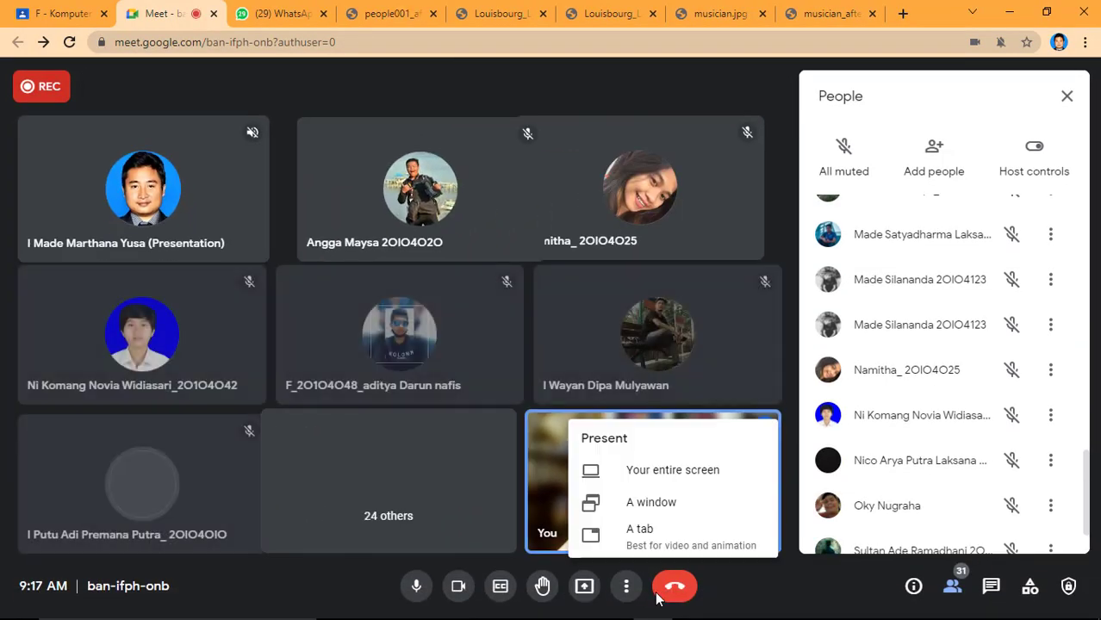
click(585, 587)
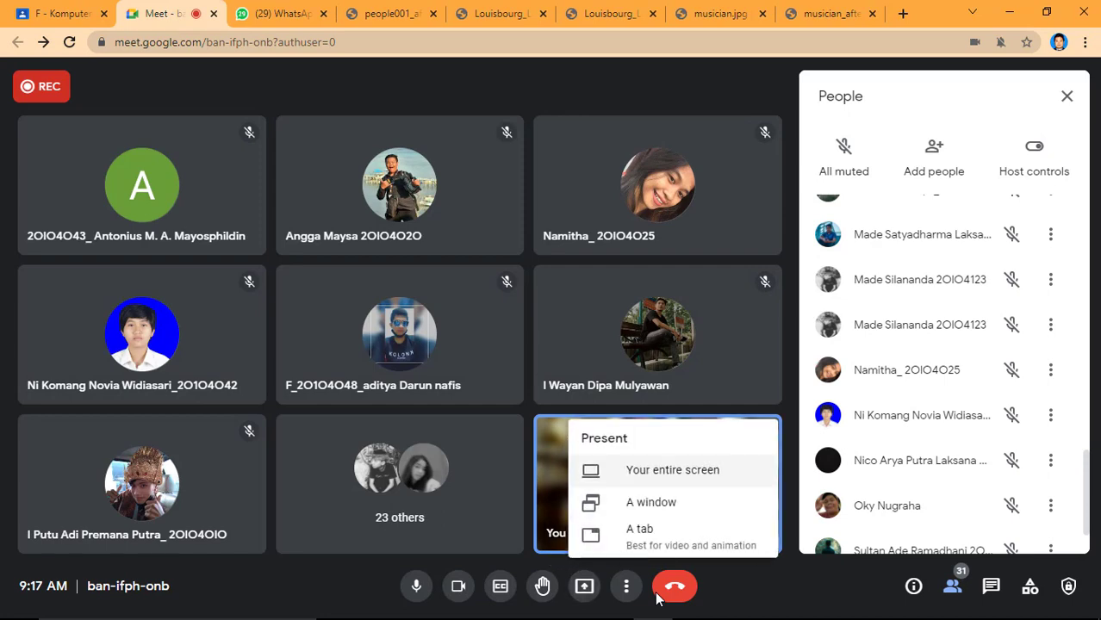
click(672, 470)
click(466, 227)
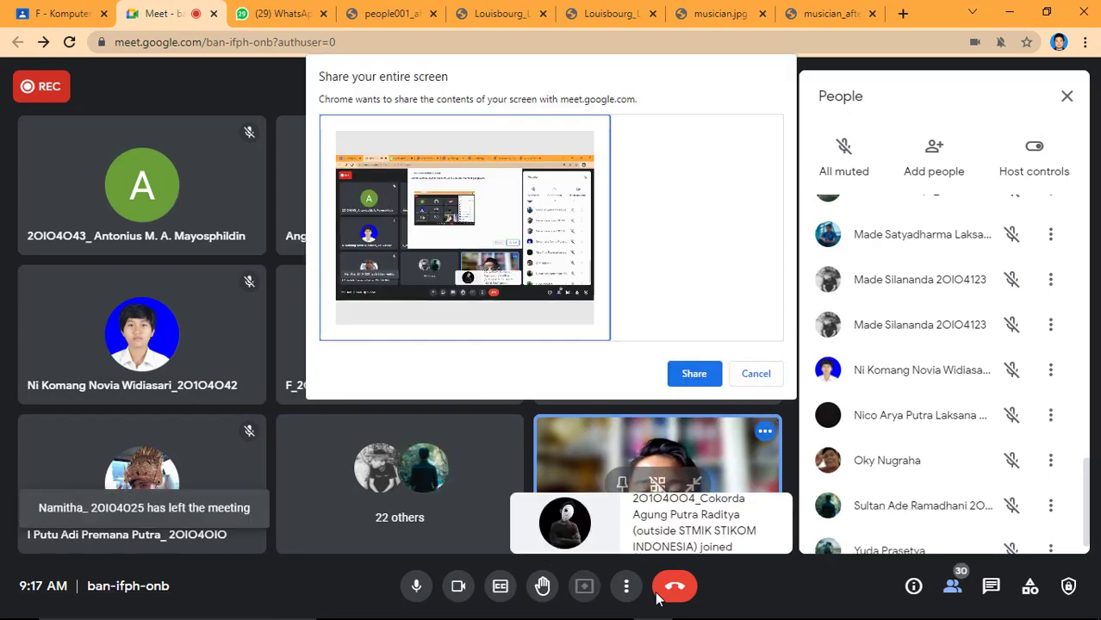
click(694, 373)
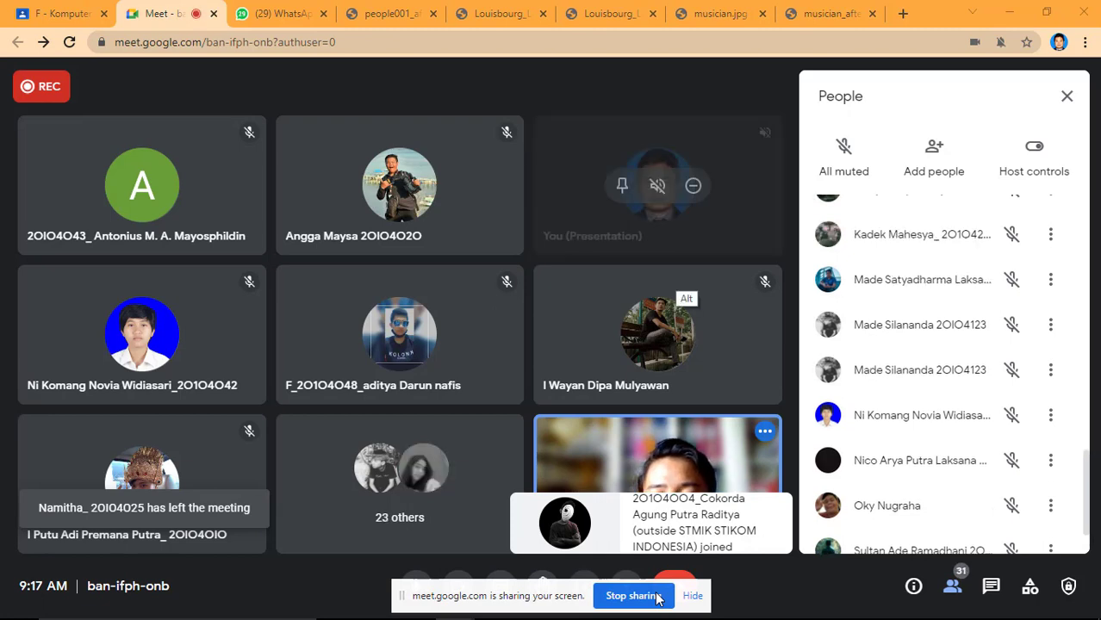
Switch to Adobe Photoshop and reposition the floating people001.jpg document window slightly higher in the workspace.
key(alt+Tab)
key(alt+Tab)
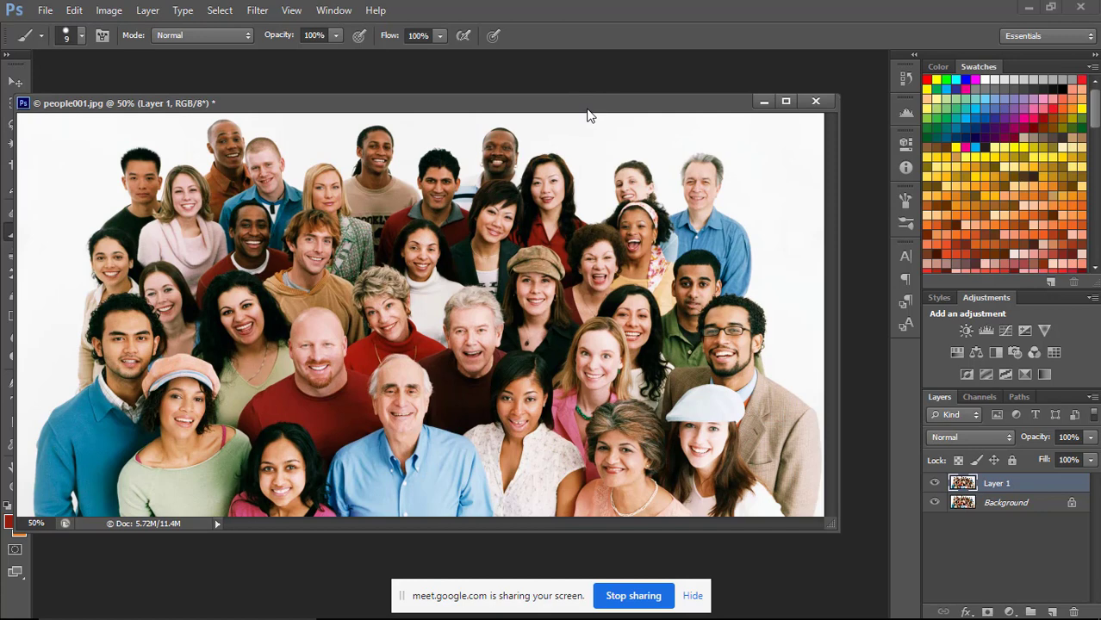
drag(587, 111, 603, 106)
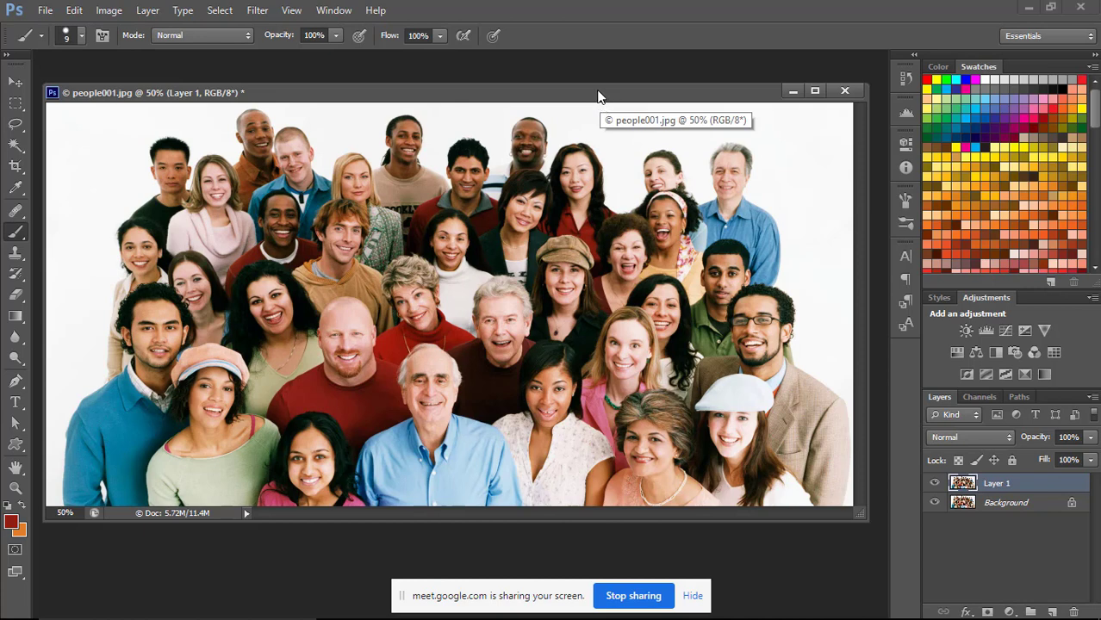
drag(601, 100, 591, 86)
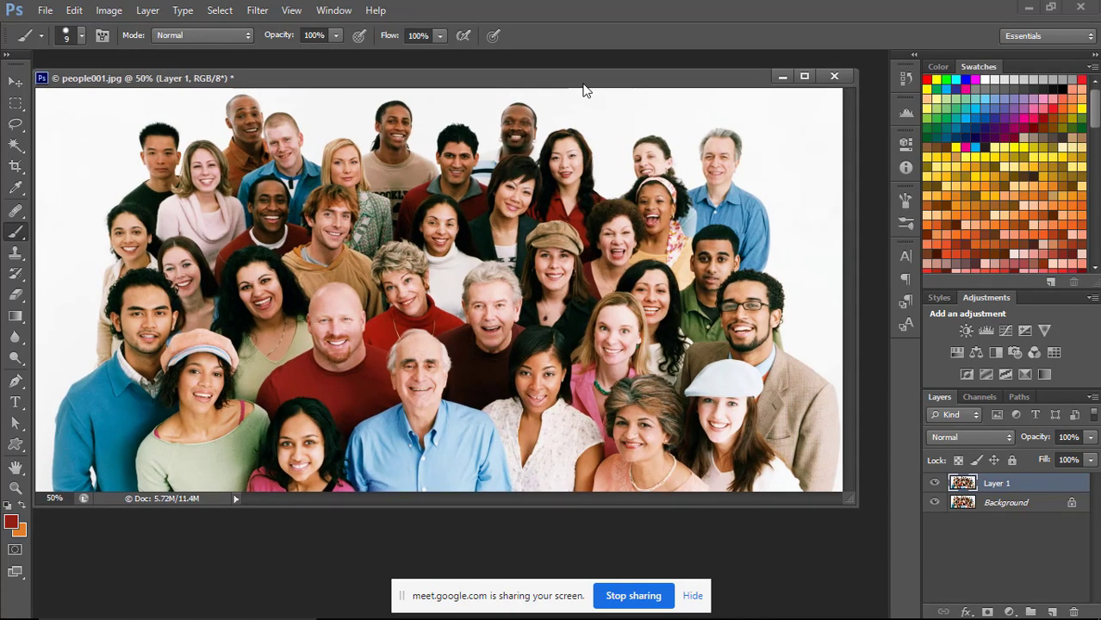
drag(583, 84, 595, 89)
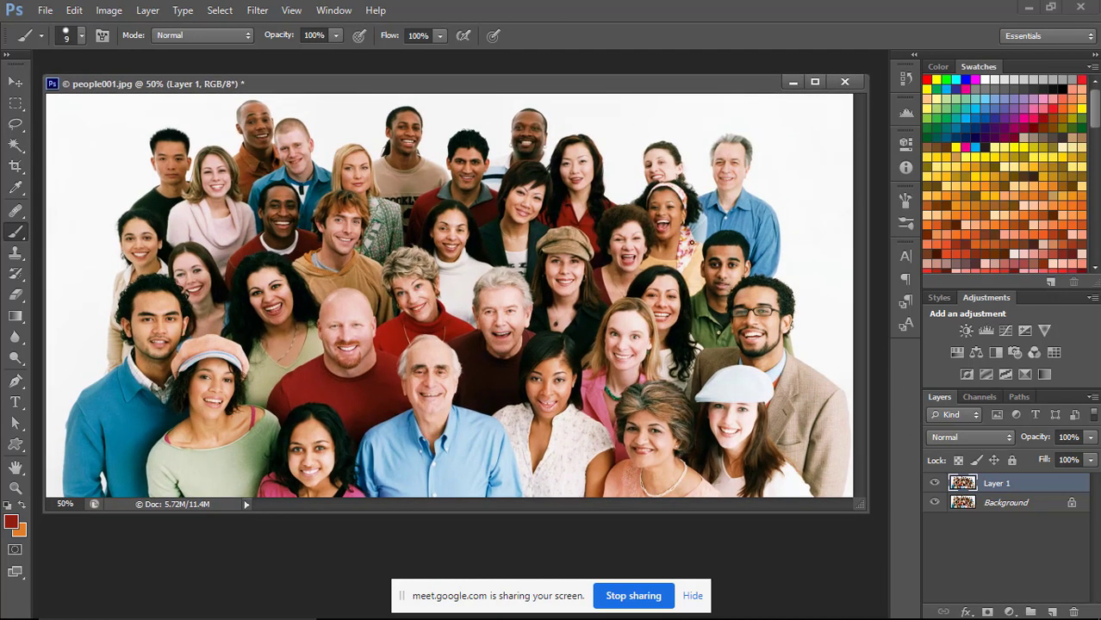
mouse_move(640, 82)
mouse_down()
mouse_move(626, 76)
mouse_move(641, 78)
mouse_up()
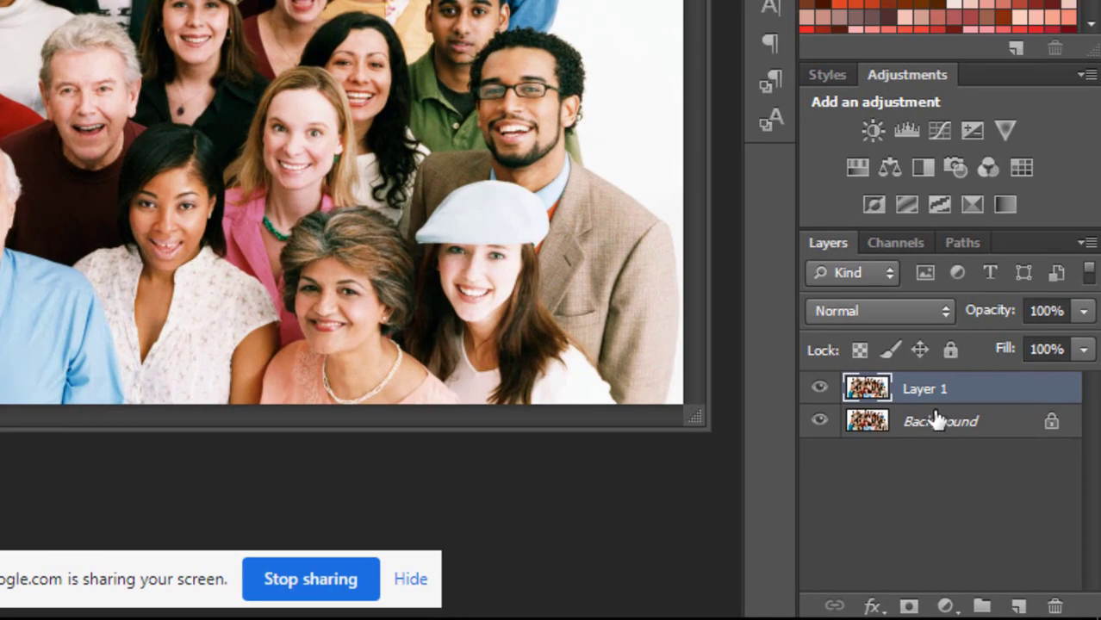
Point out the Background layer and its copy by selecting each in turn, finishing with Layer 1 active.
click(927, 413)
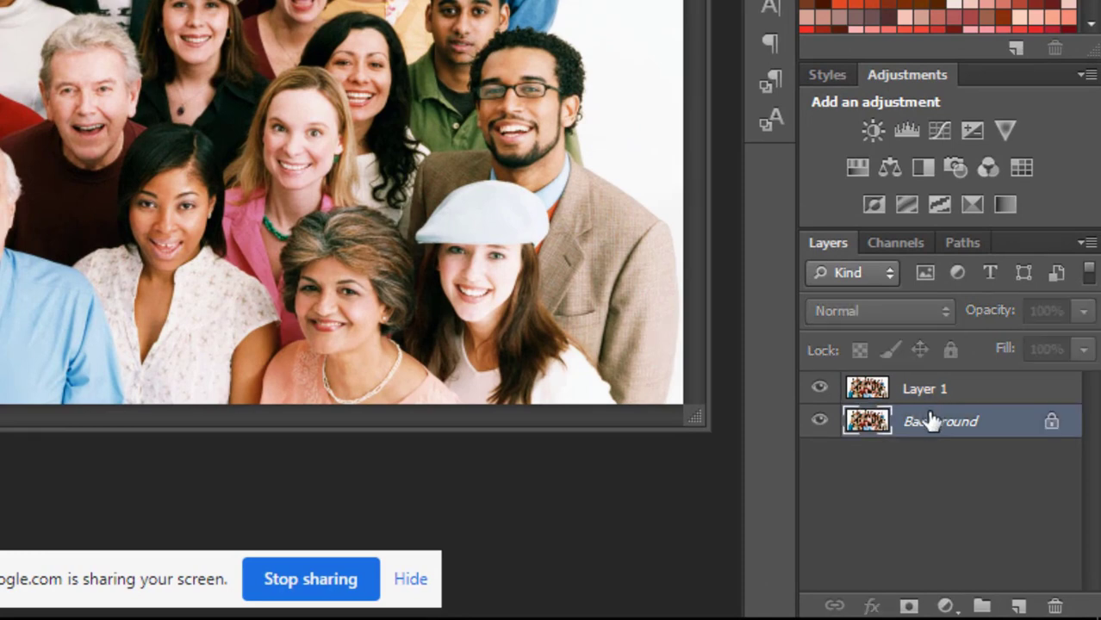
key(alt+bracketright)
click(931, 424)
click(934, 402)
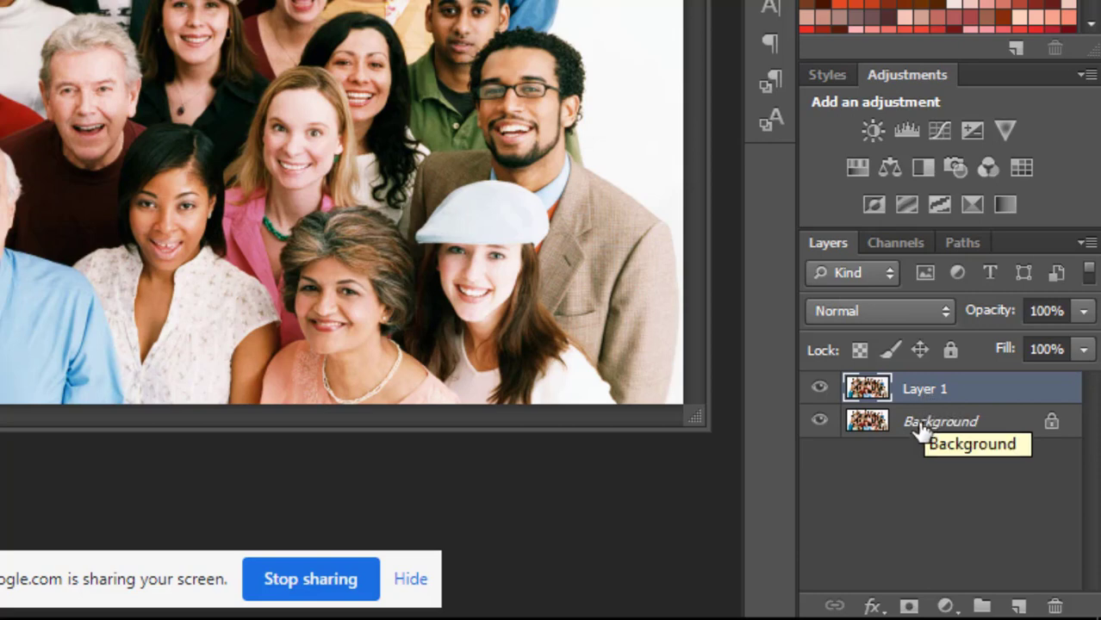
click(920, 428)
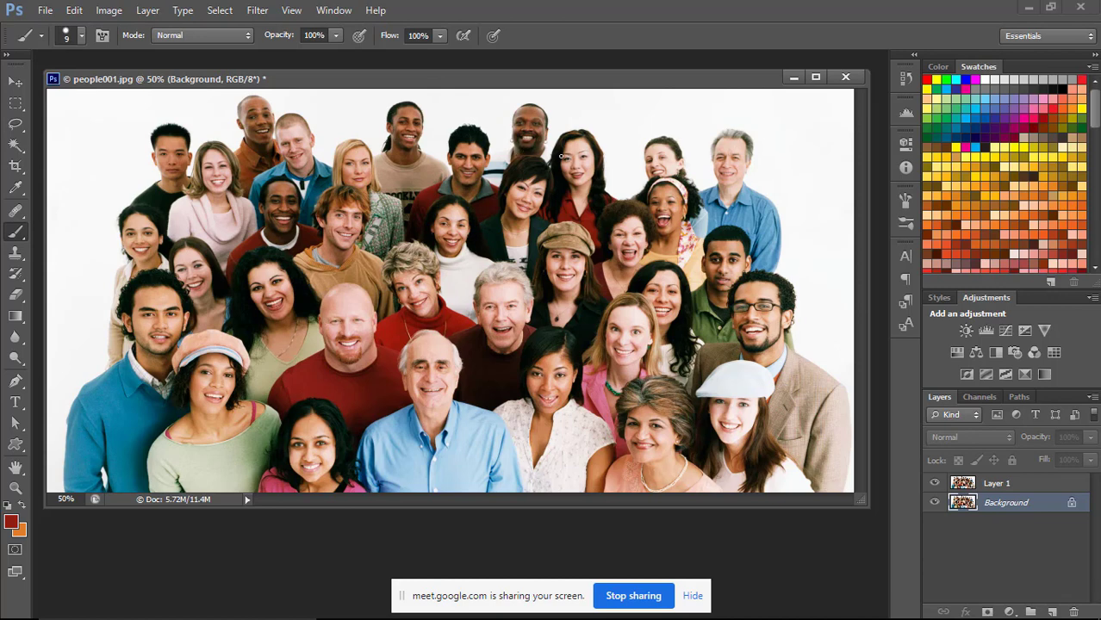
click(1000, 485)
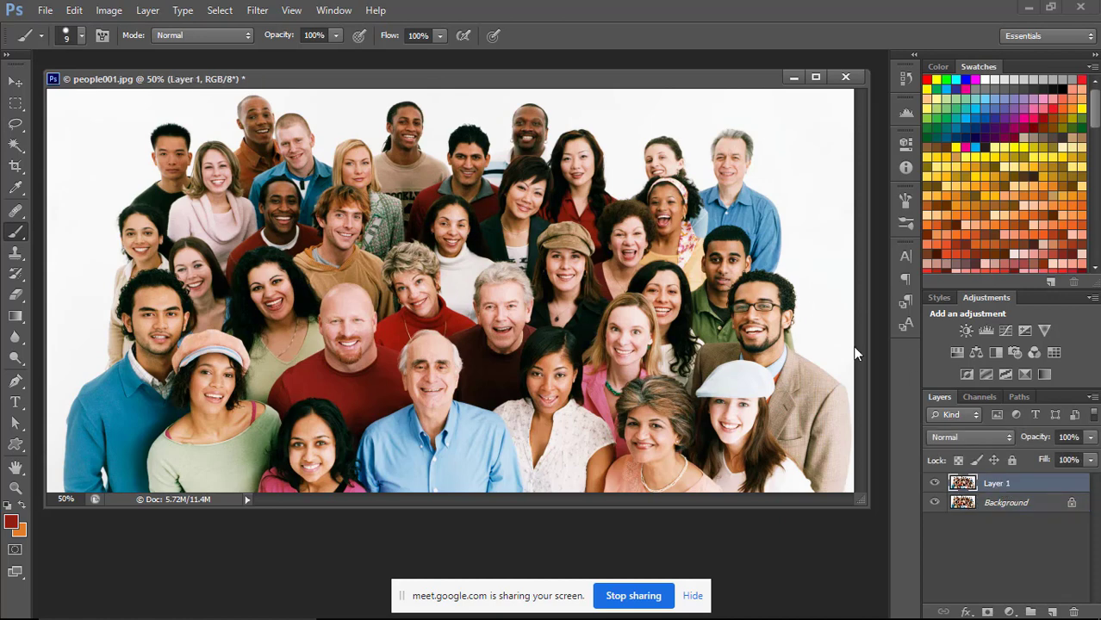
Select the red tones of Layer 1 with Color Range, using the Reds preset.
drag(659, 83, 657, 83)
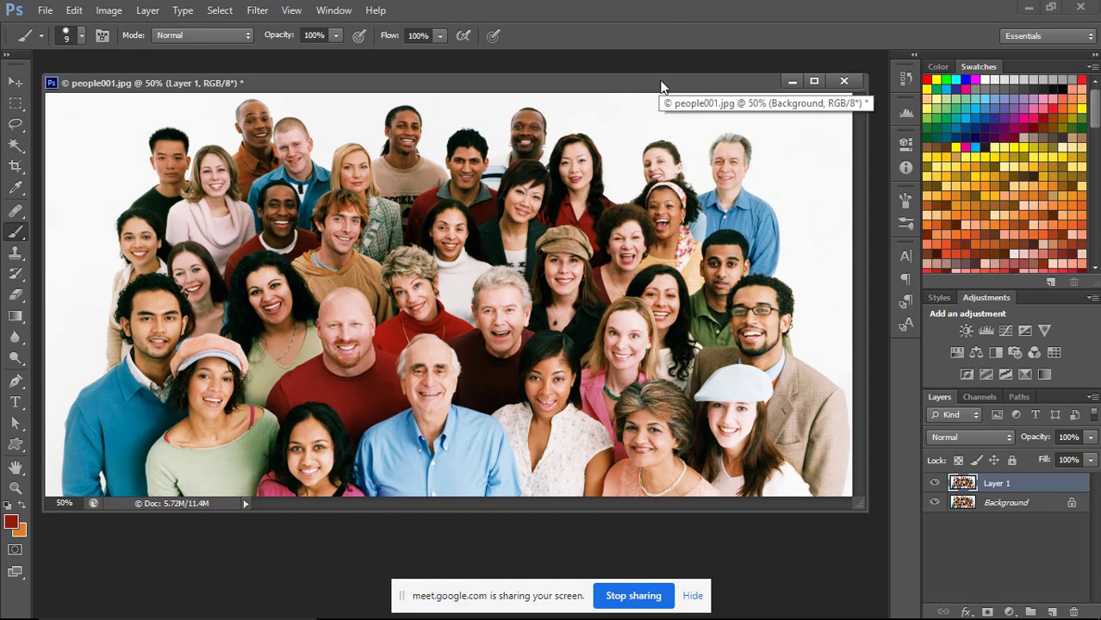
click(221, 12)
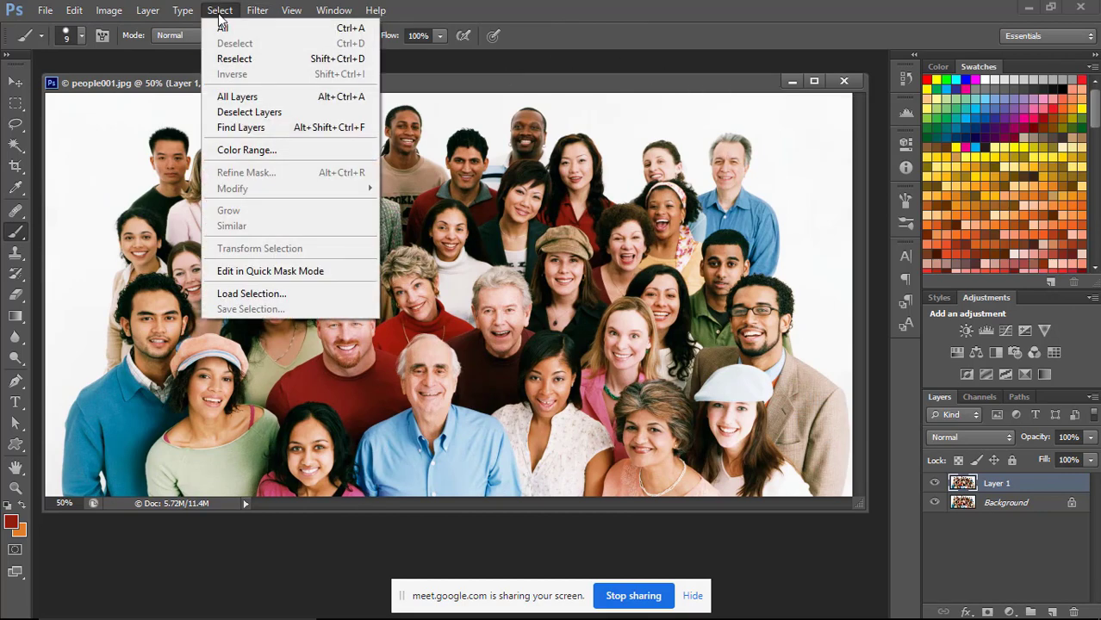
click(277, 150)
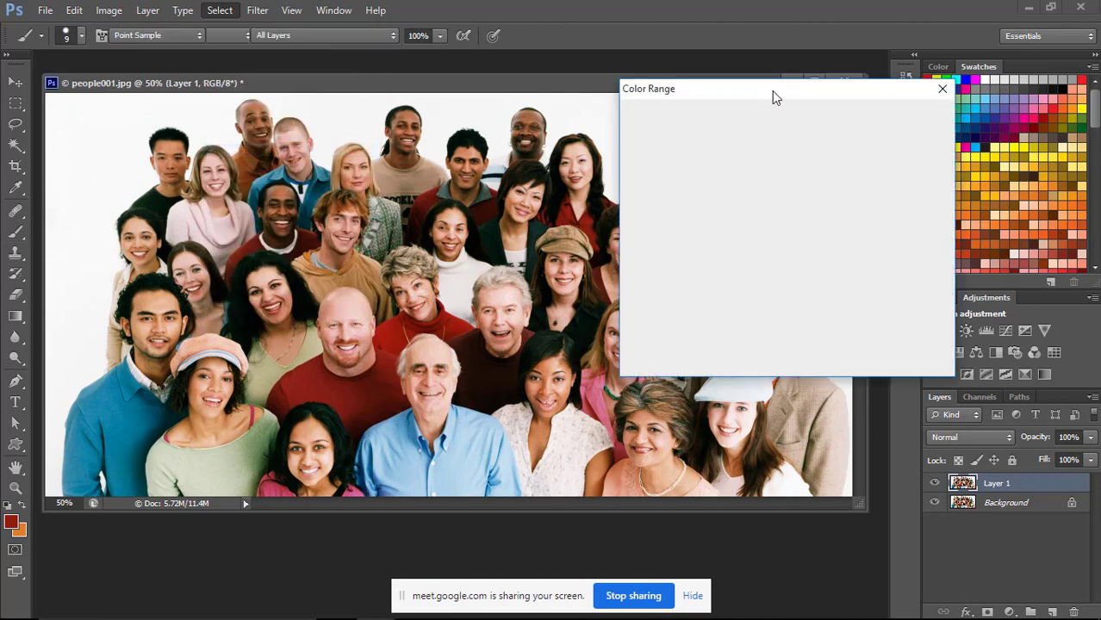
drag(776, 96, 762, 140)
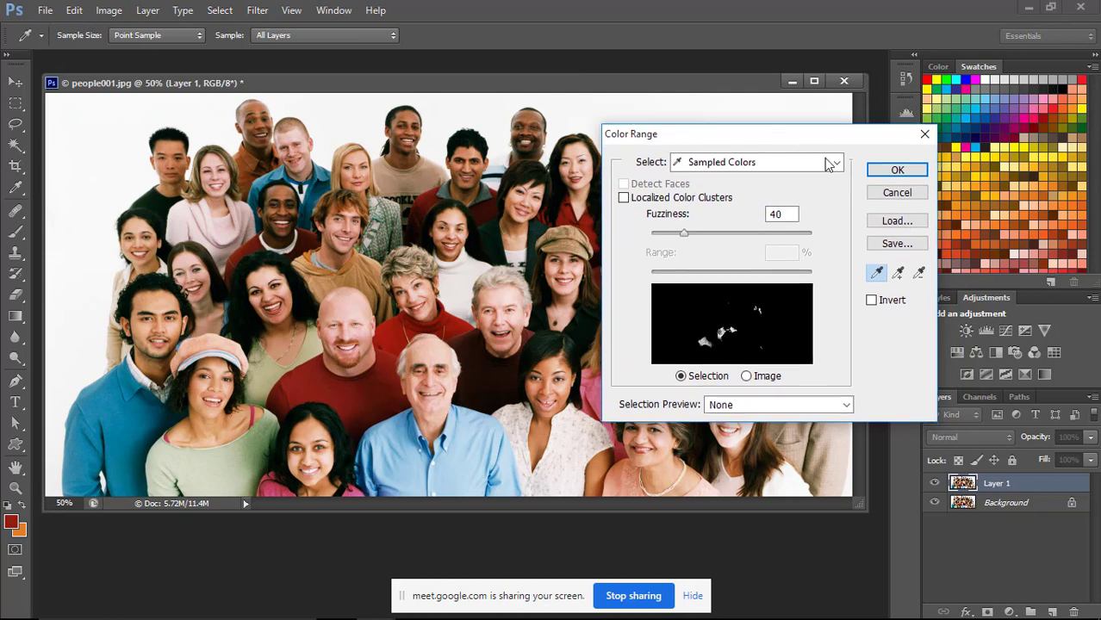
click(840, 168)
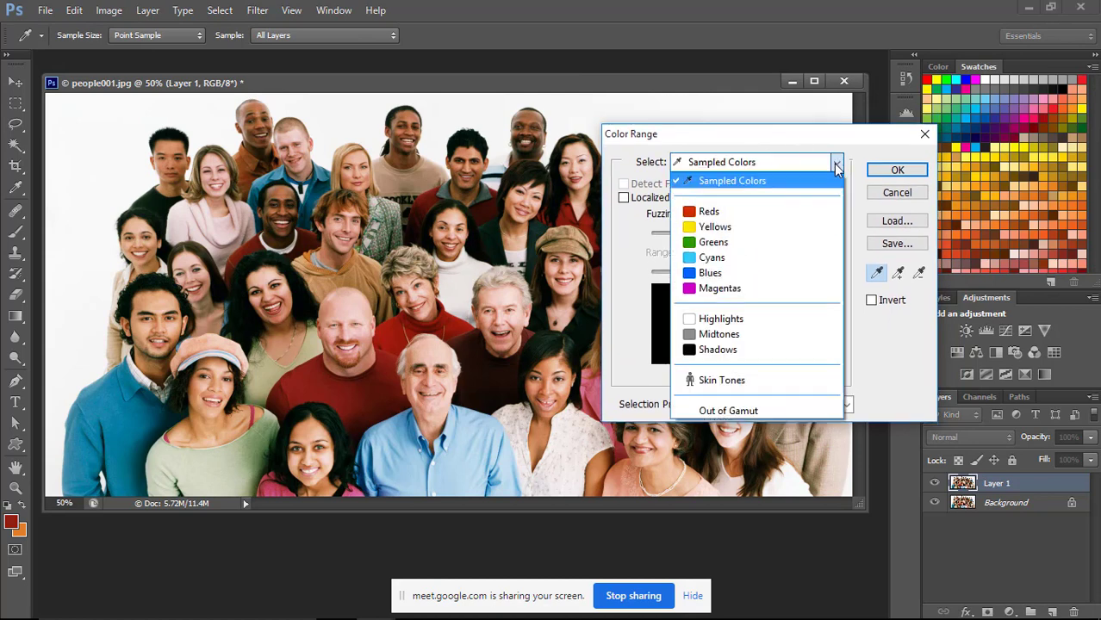
click(748, 215)
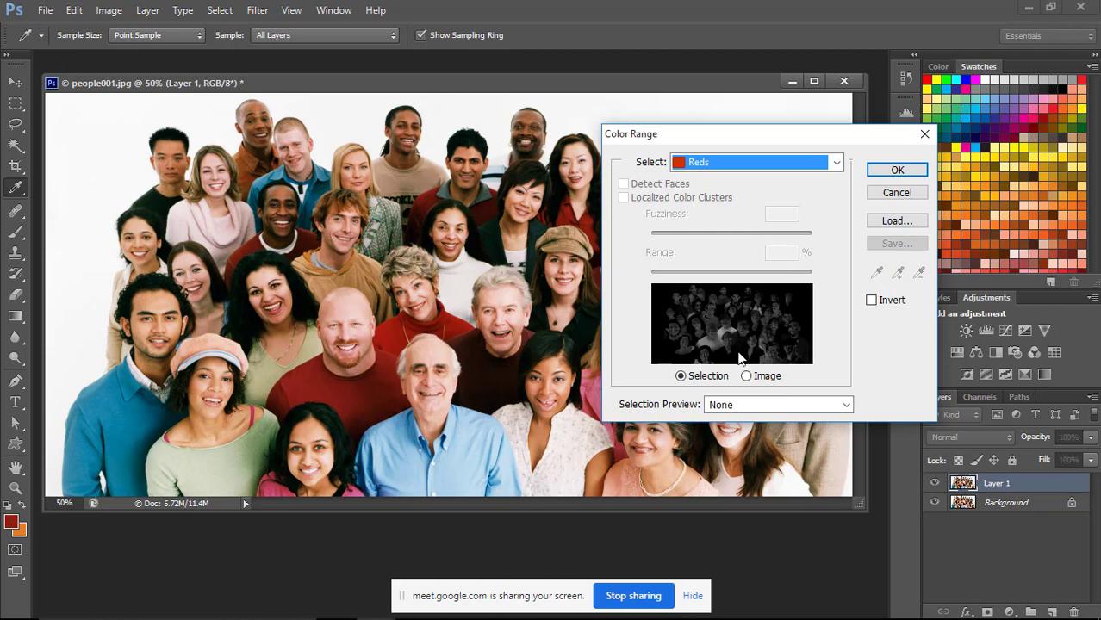
click(887, 173)
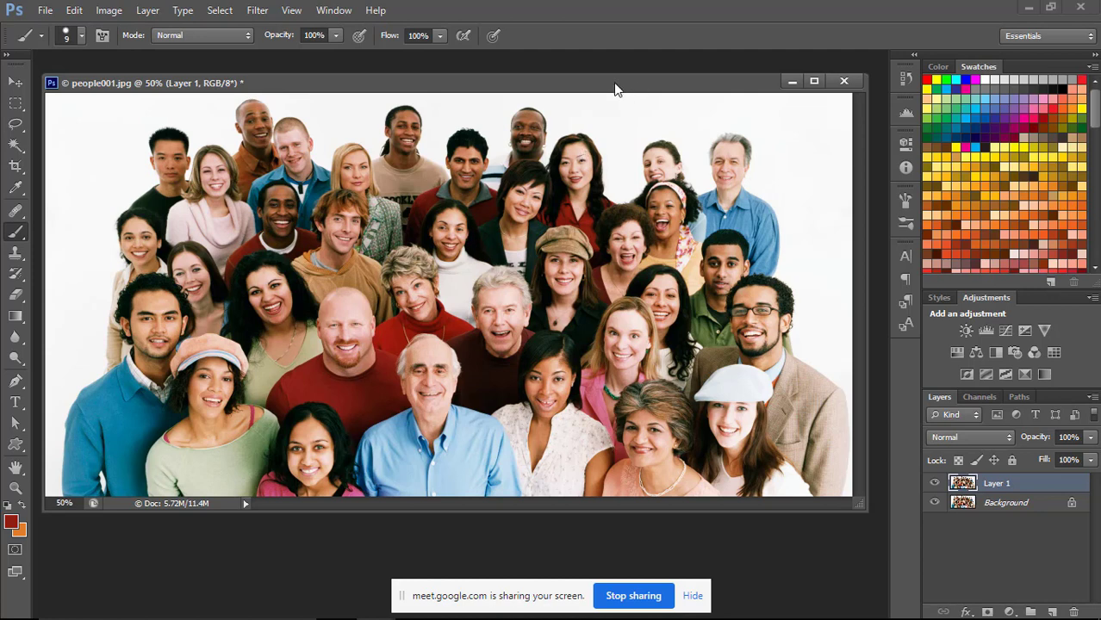
Choose the Pen tool in Path mode and switch to full-screen view, close up on the woman in the red turtleneck.
drag(615, 84, 619, 82)
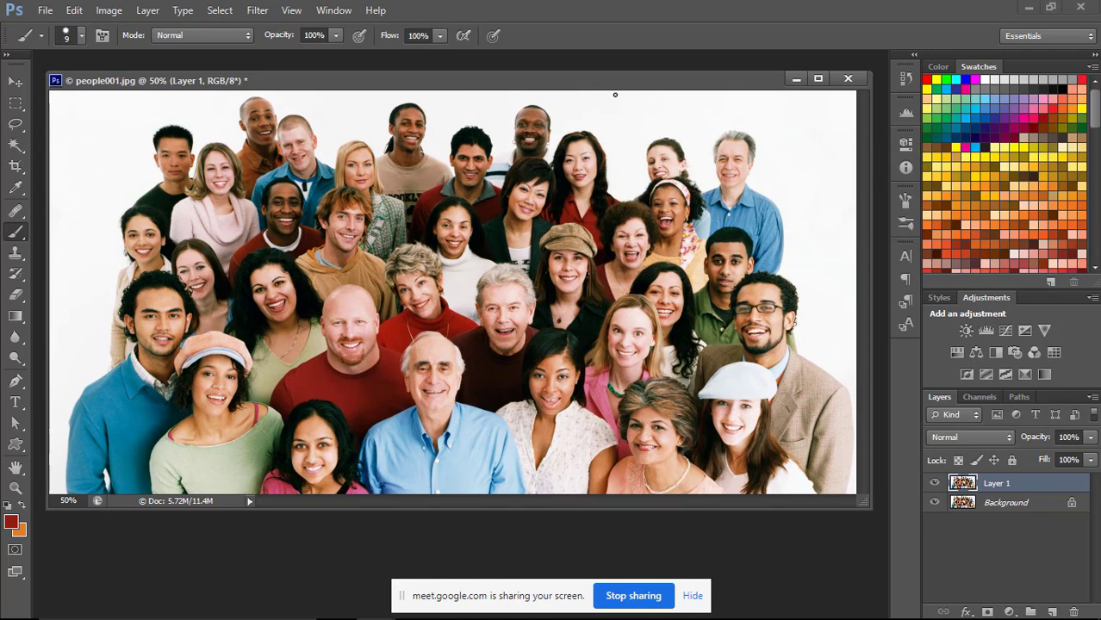
mouse_move(617, 87)
mouse_down()
mouse_move(617, 98)
mouse_move(605, 91)
mouse_up()
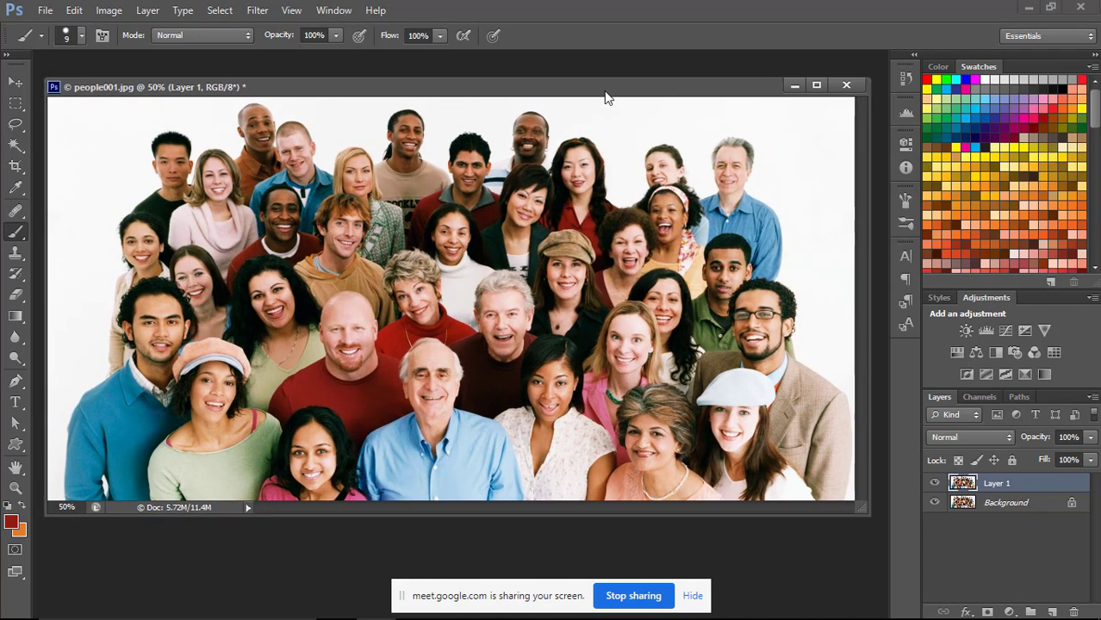
click(15, 381)
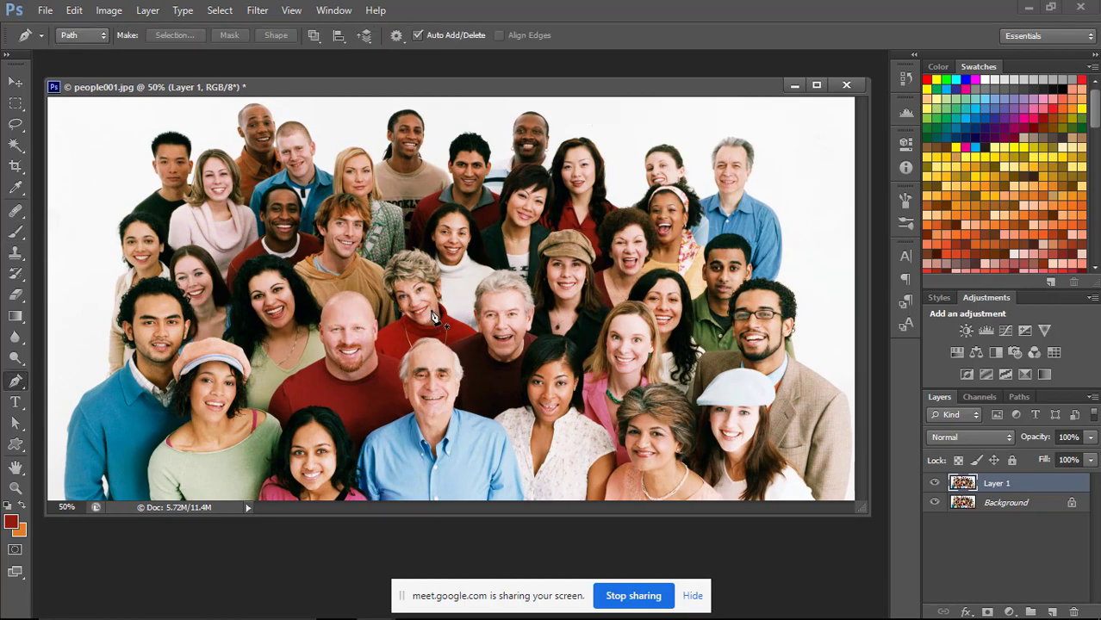
scroll(432, 314, up, 5)
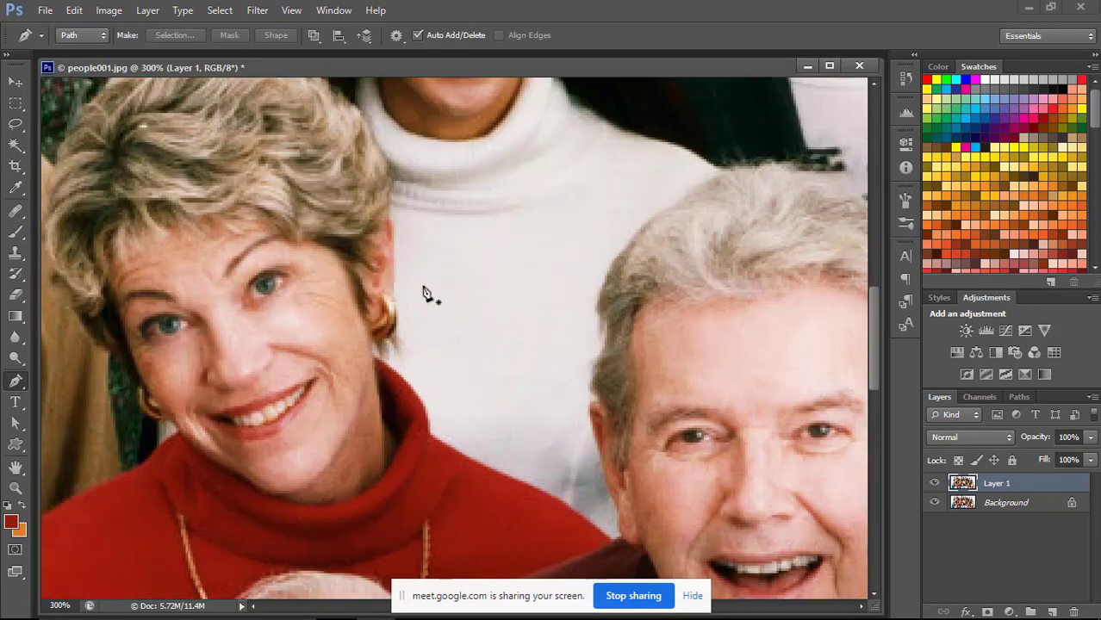
drag(423, 291, 539, 277)
key(ctrl+plus)
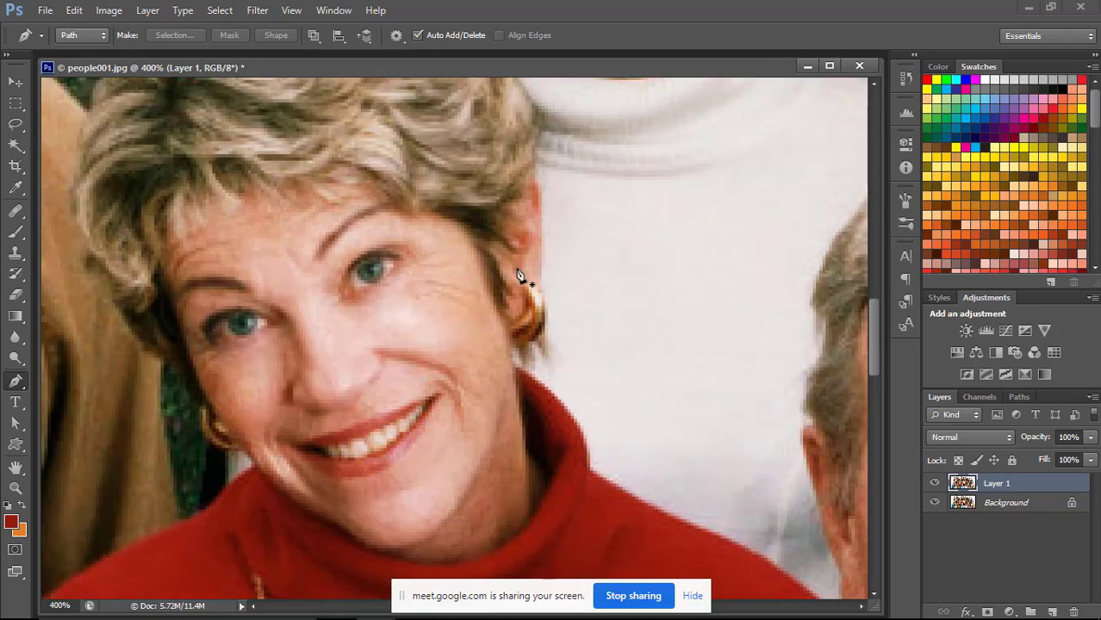
key(f)
drag(510, 250, 590, 295)
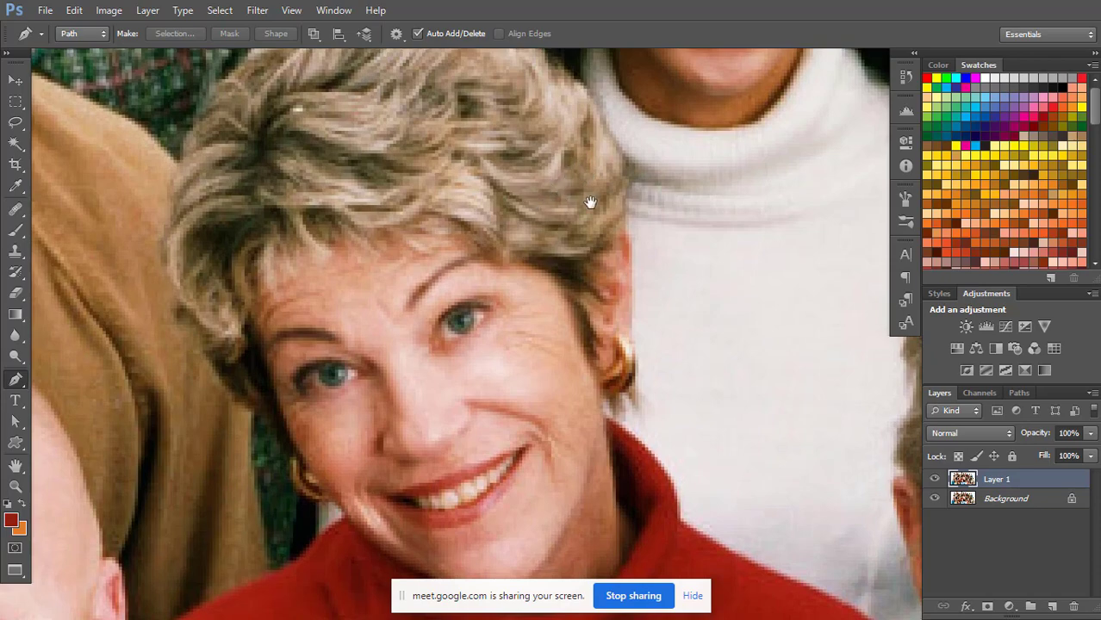
drag(452, 387, 603, 132)
drag(491, 292, 499, 191)
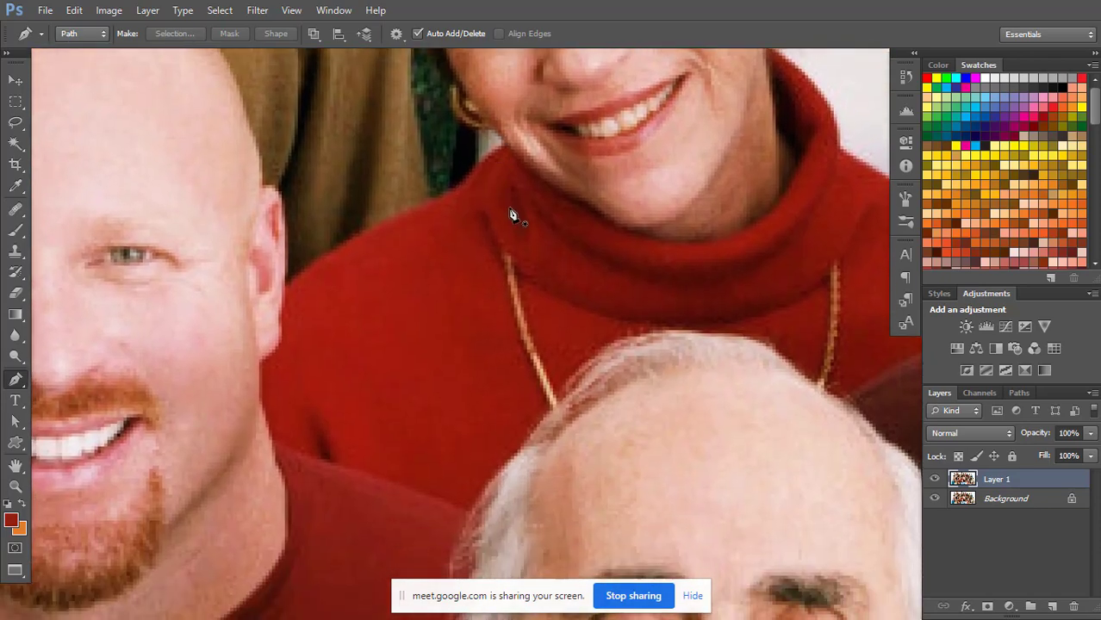
Start a pen path where the red sweater meets the bald man's ear, following his neck and shoulder to the white-haired man's head.
click(285, 288)
click(282, 324)
click(279, 344)
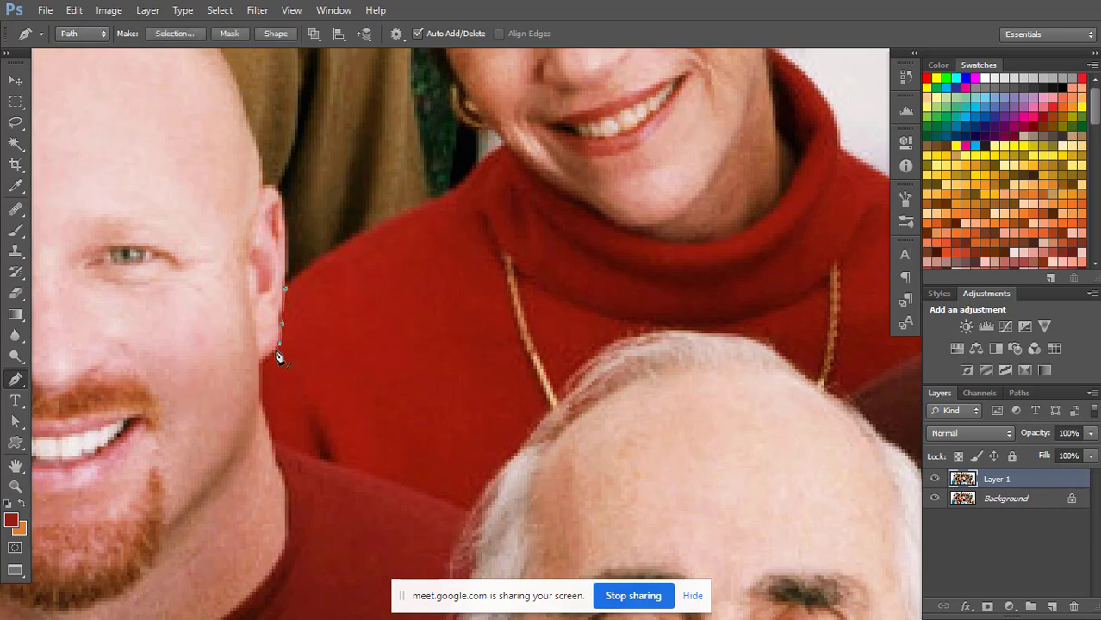
click(260, 365)
click(262, 396)
click(269, 431)
click(343, 466)
click(411, 488)
click(469, 512)
Continue the path over the white-haired man's head, keeping it along the lower edge of the woman's red sweater.
click(486, 487)
click(495, 476)
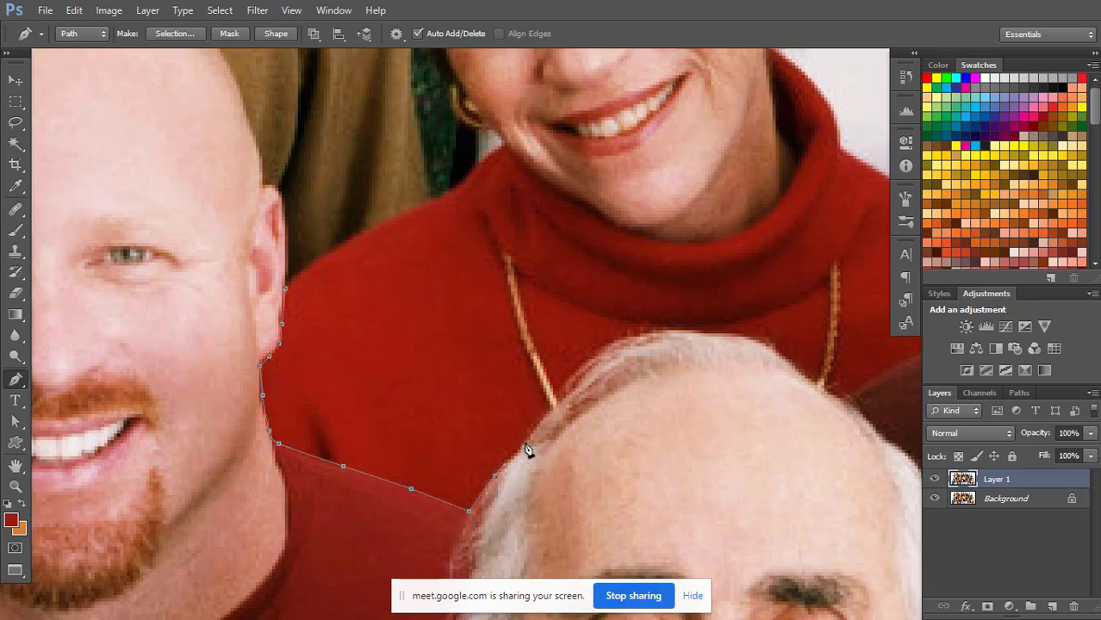
drag(525, 445, 578, 377)
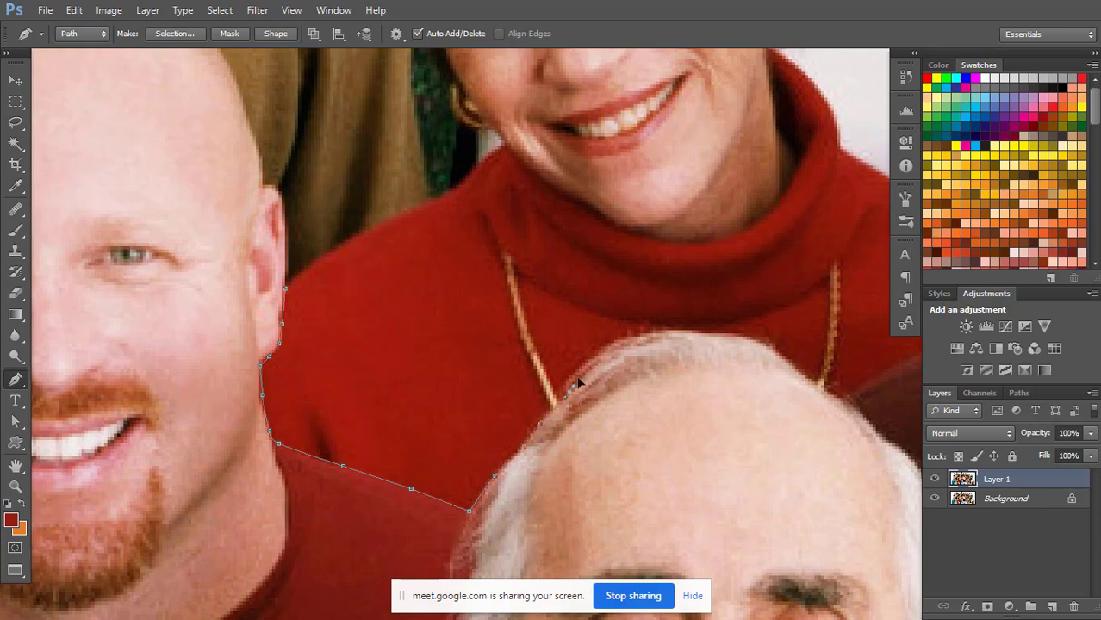
click(626, 340)
drag(673, 331, 694, 334)
click(725, 333)
click(764, 342)
click(797, 369)
click(820, 383)
click(841, 398)
drag(826, 330, 576, 355)
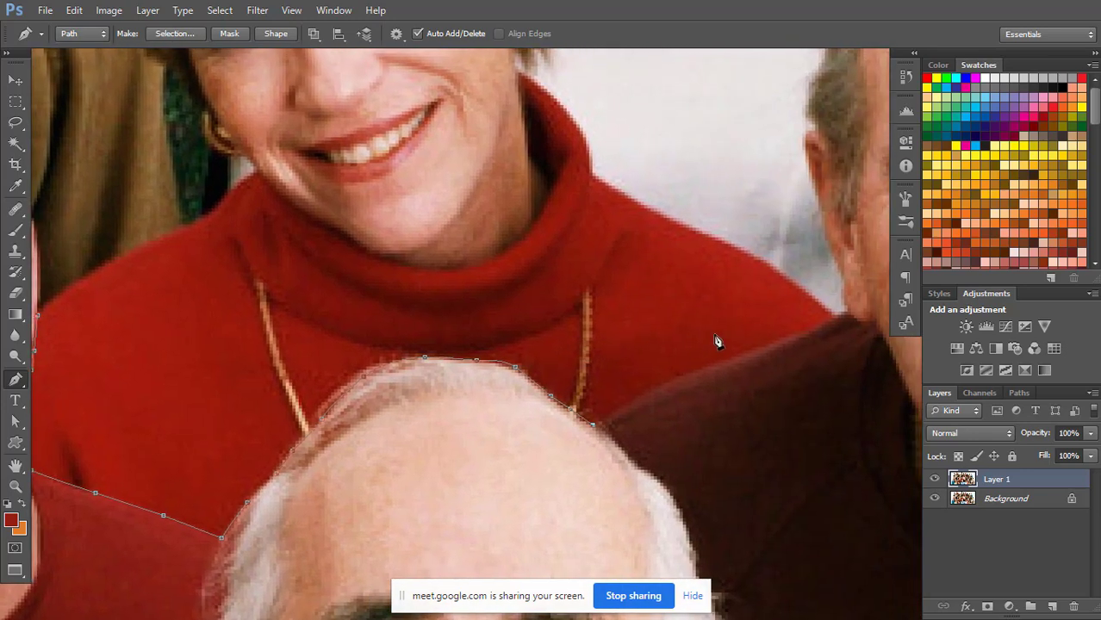
Extend the path along the dark maroon sweater's shoulder line to the outer tip of the woman's red sweater.
drag(647, 389, 654, 387)
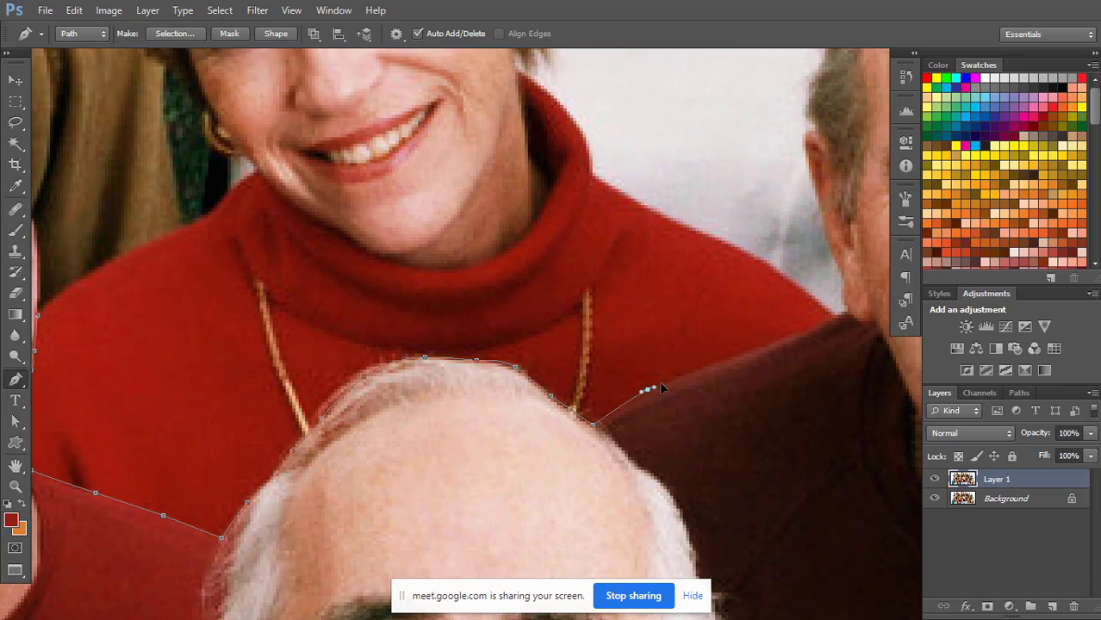
click(731, 364)
click(748, 357)
click(792, 335)
click(835, 319)
Trace the path back along the red sweater's shoulder against the white background and up the turtleneck collar to the jaw.
click(696, 236)
click(620, 193)
click(589, 176)
click(590, 150)
click(580, 125)
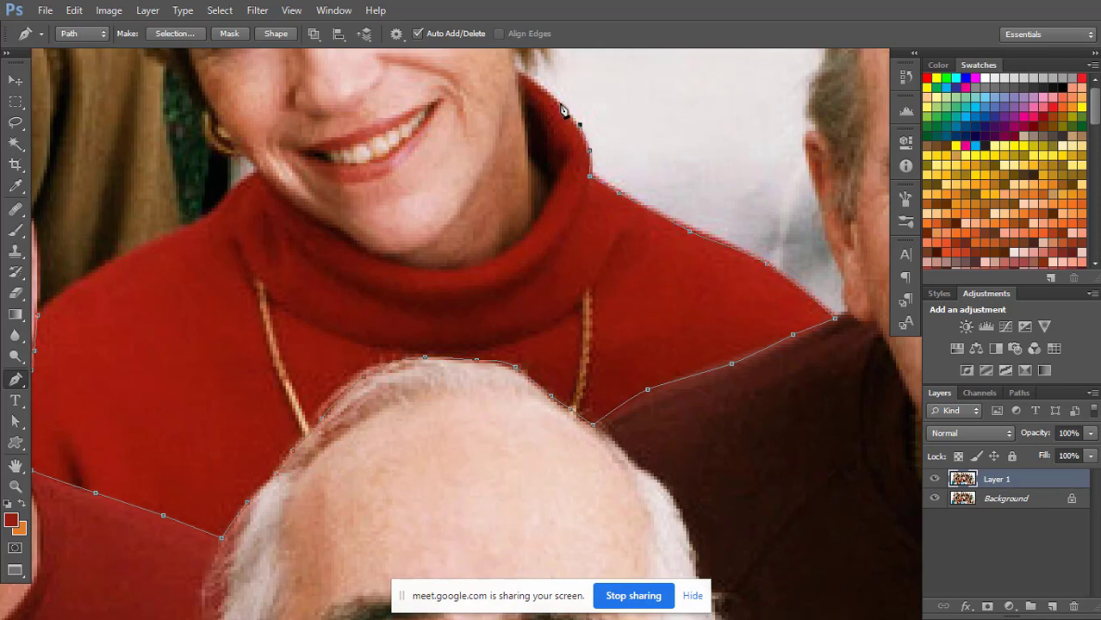
click(561, 106)
click(545, 88)
click(530, 76)
scroll(595, 207, up, 5)
click(510, 278)
click(517, 269)
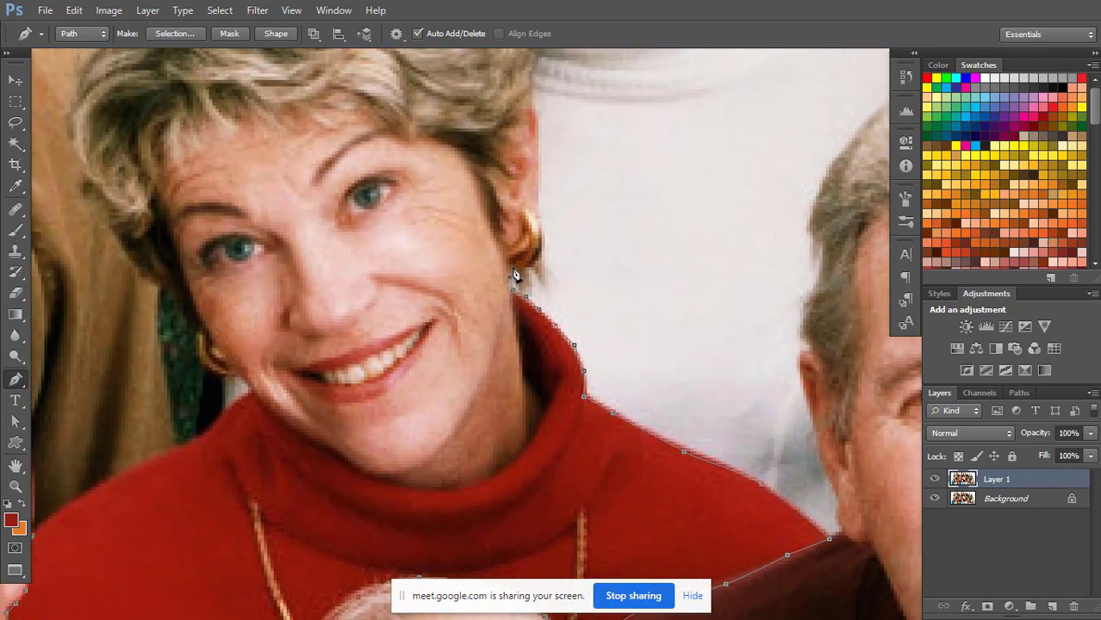
Carry the path around the woman's earring and up the outer edge of her ear to the hairline.
click(533, 261)
click(540, 248)
click(542, 229)
click(540, 196)
click(538, 179)
click(538, 164)
click(537, 148)
click(535, 125)
click(533, 111)
click(529, 97)
scroll(564, 108, up, 4)
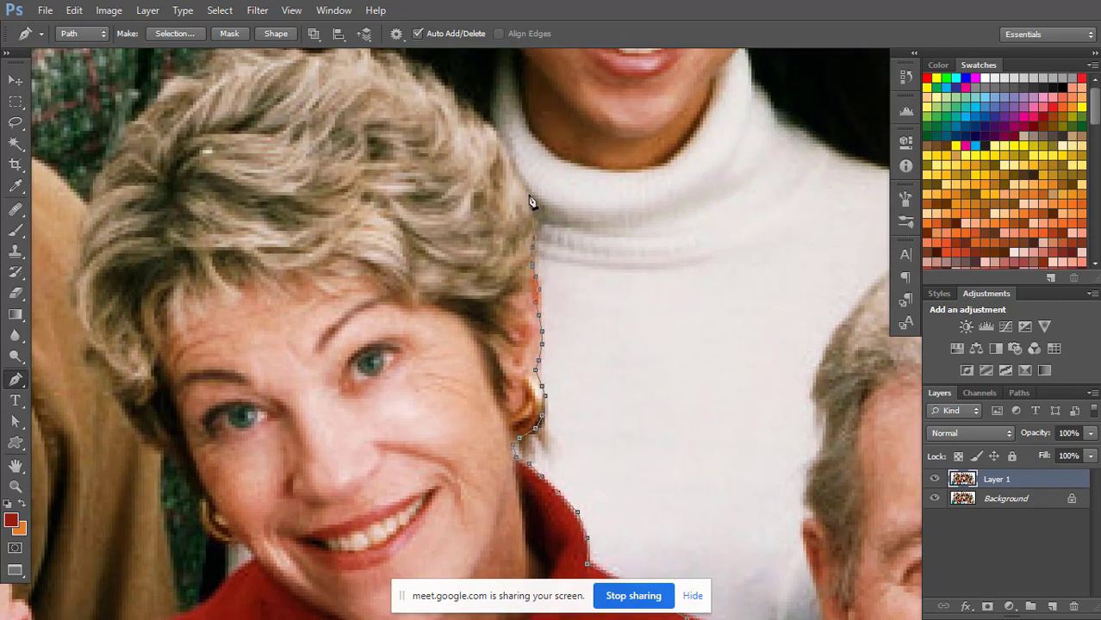
Outline the woman's hair beside the white turtleneck and across the crown of her head.
click(532, 197)
click(501, 134)
click(455, 95)
scroll(435, 130, up, 5)
scroll(435, 129, left, 3)
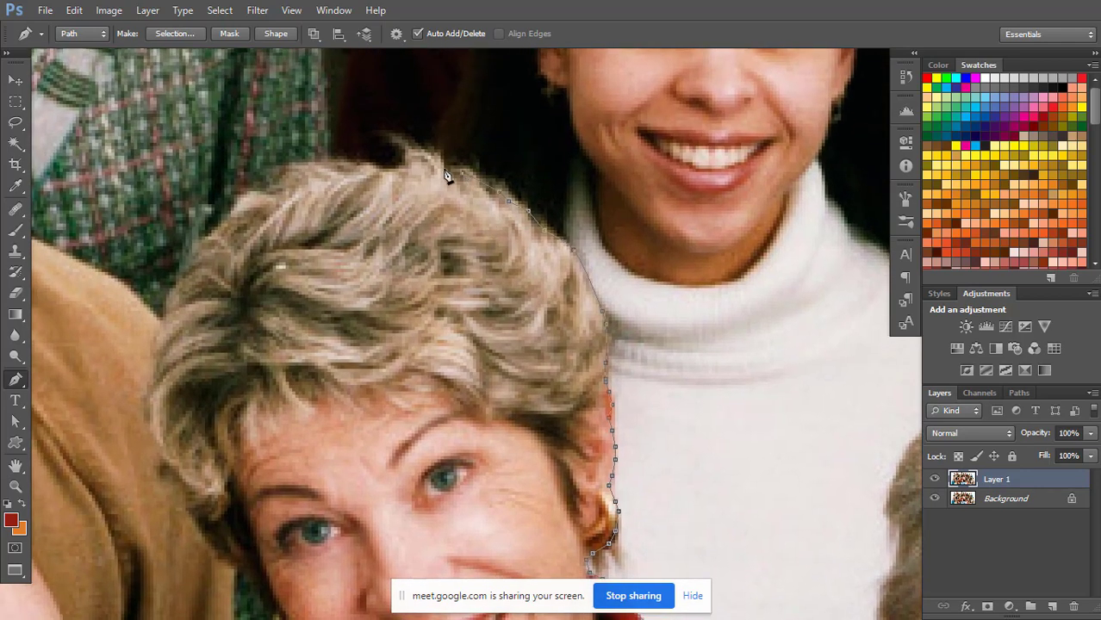
click(446, 168)
click(431, 164)
click(412, 154)
click(402, 169)
click(376, 169)
click(368, 167)
click(339, 163)
click(299, 167)
Follow the hair contour from the crown down the side facing the man in the tan hoodie.
click(283, 179)
click(279, 191)
click(267, 196)
click(255, 191)
click(243, 199)
click(232, 214)
click(205, 237)
click(189, 266)
click(182, 277)
click(174, 287)
click(167, 299)
click(164, 314)
click(159, 343)
click(154, 369)
click(149, 399)
click(149, 422)
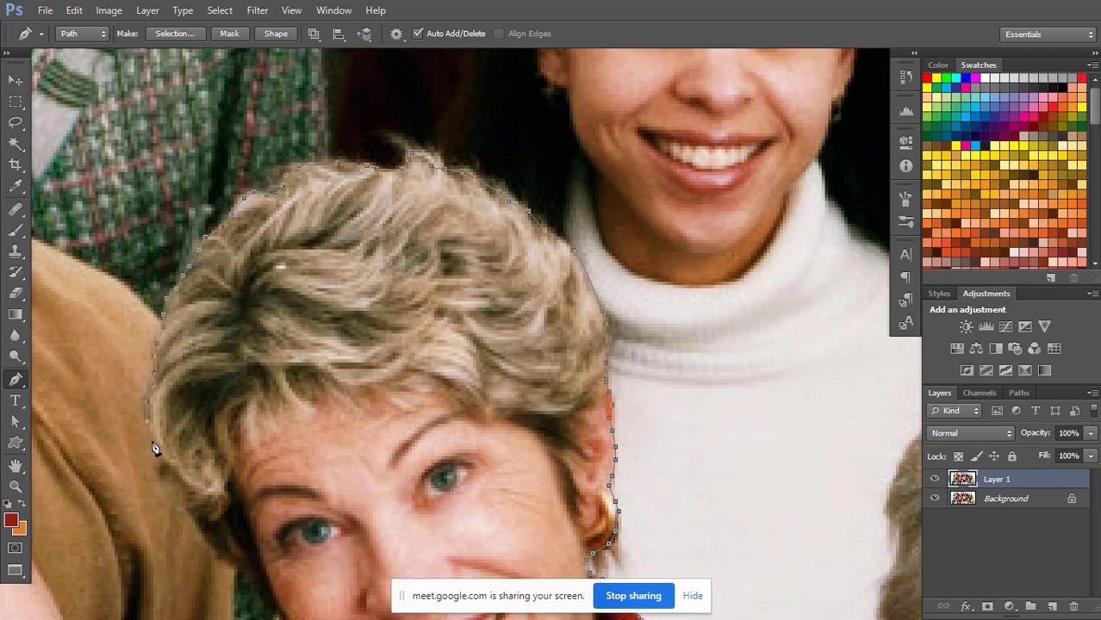
Continue the path under the hair beside the tan hoodie and down the side of the face to just above the earring.
click(152, 441)
click(164, 457)
scroll(253, 319, down, 5)
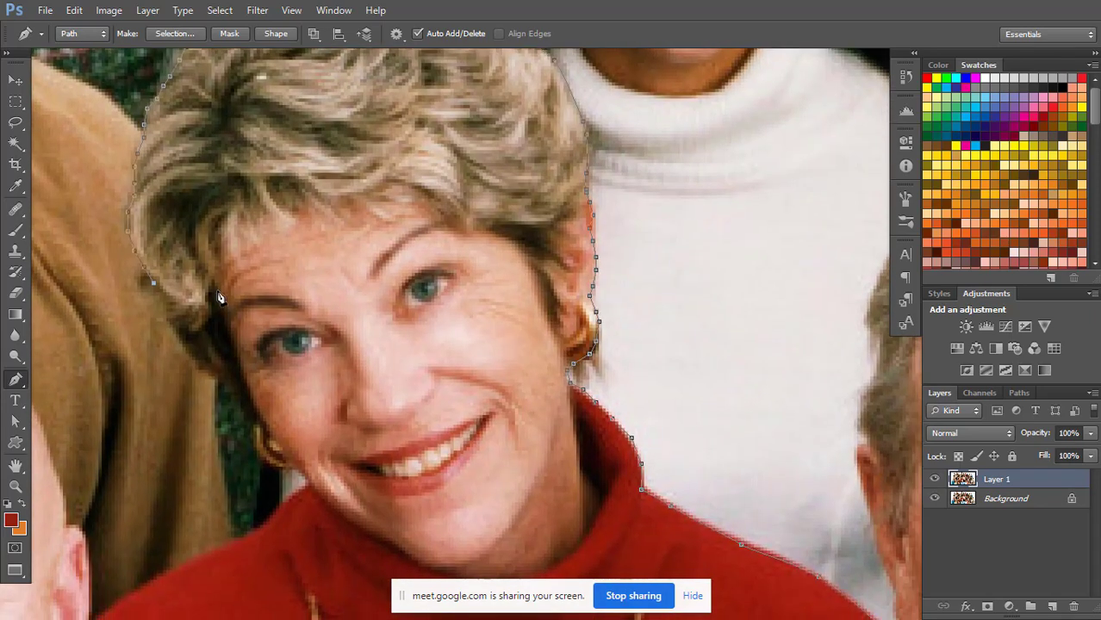
click(182, 338)
click(198, 357)
click(215, 370)
click(231, 376)
click(238, 386)
click(250, 405)
drag(287, 425, 267, 302)
click(231, 299)
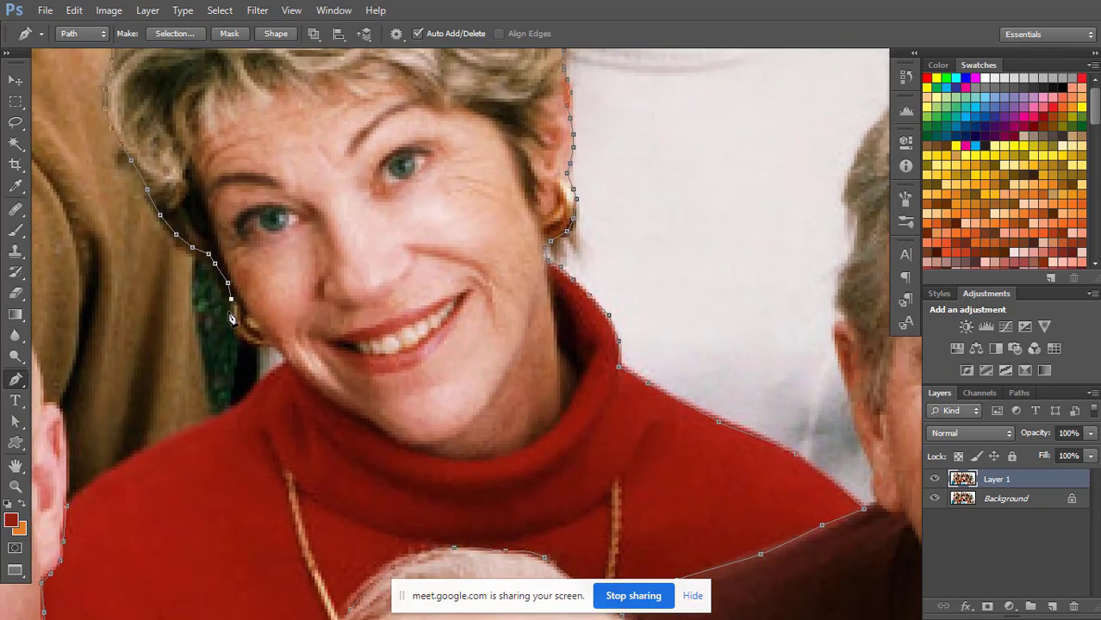
Trace the path around the second earring and down to the top of the turtleneck collar.
click(232, 312)
click(244, 337)
click(258, 344)
click(270, 344)
click(286, 360)
click(280, 371)
Follow the remaining shoulder of the red sweater to the bald man's ear and close the path at its starting point.
drag(256, 386, 252, 395)
click(199, 429)
click(114, 467)
click(88, 486)
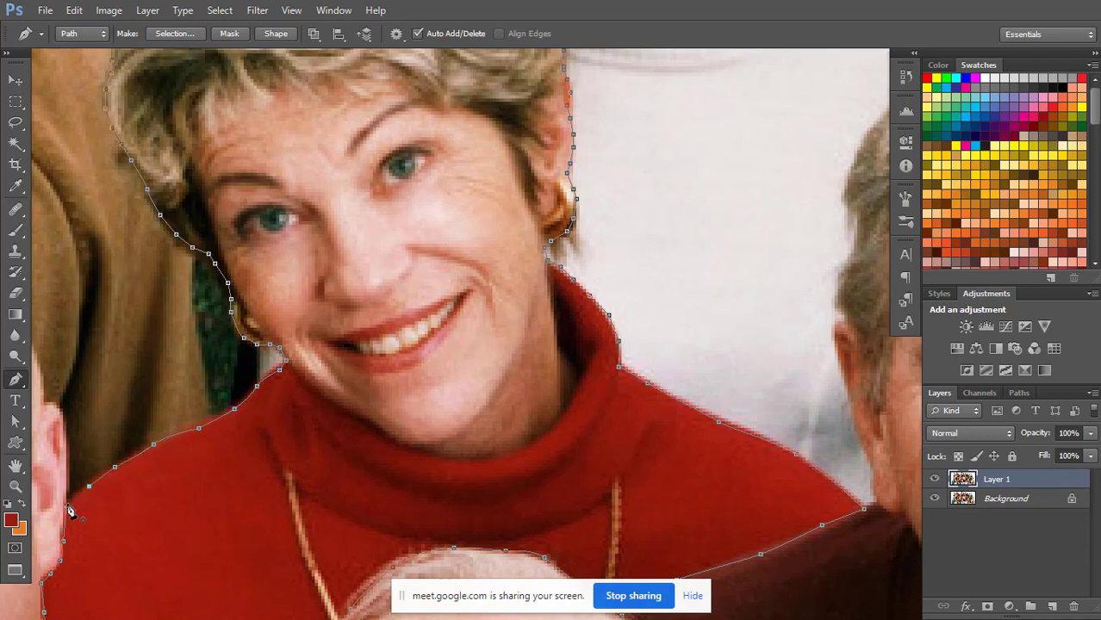
click(71, 512)
key(ctrl+minus)
key(ctrl+minus)
key(ctrl+minus)
drag(586, 228, 452, 318)
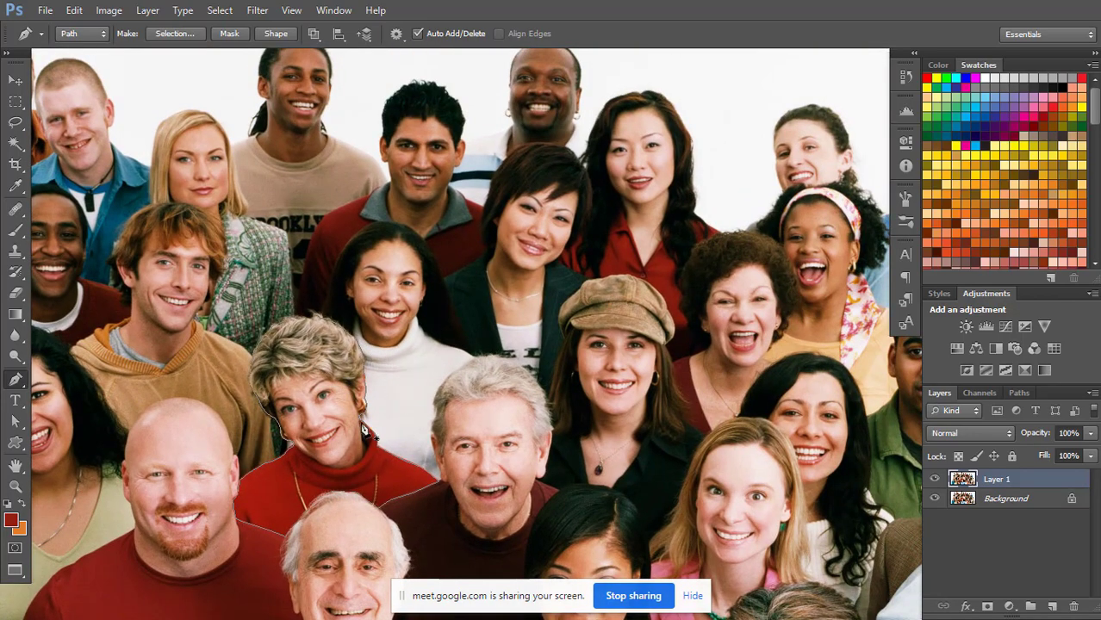
Examine the work path and colour channels, viewing the Red channel alone before restoring RGB and returning to the layers.
click(982, 392)
click(1021, 393)
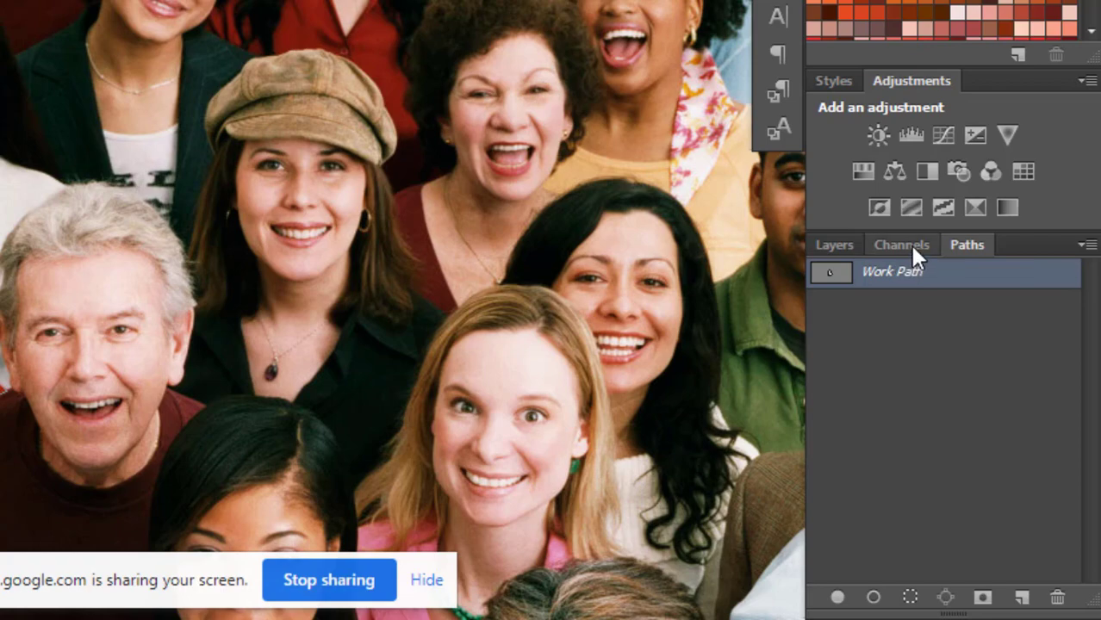
click(910, 245)
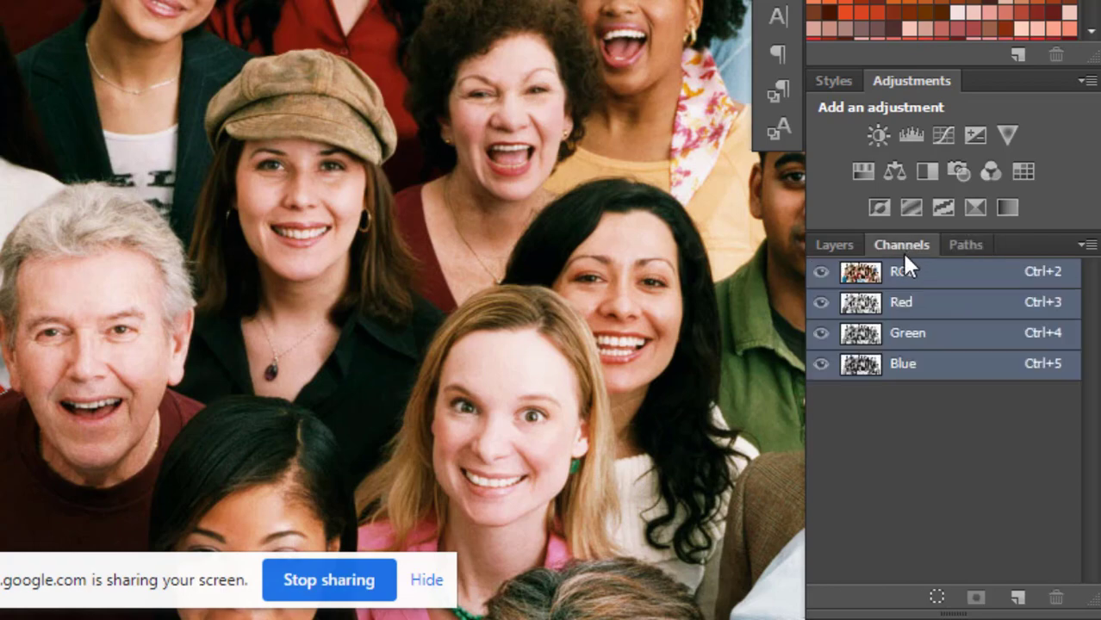
click(822, 333)
click(822, 364)
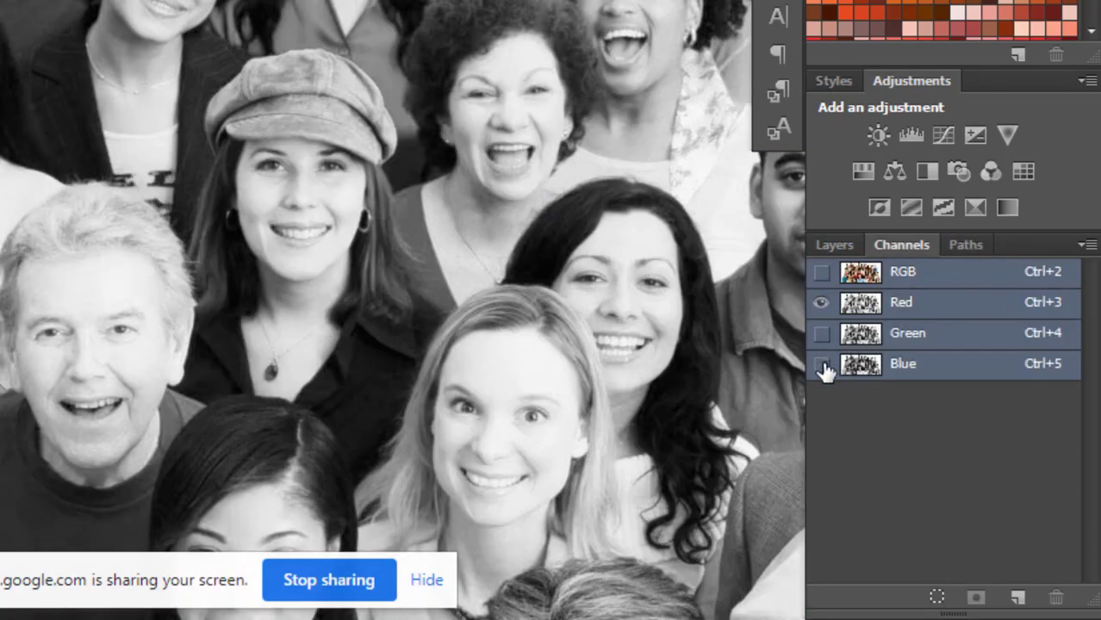
click(822, 364)
click(821, 271)
click(958, 250)
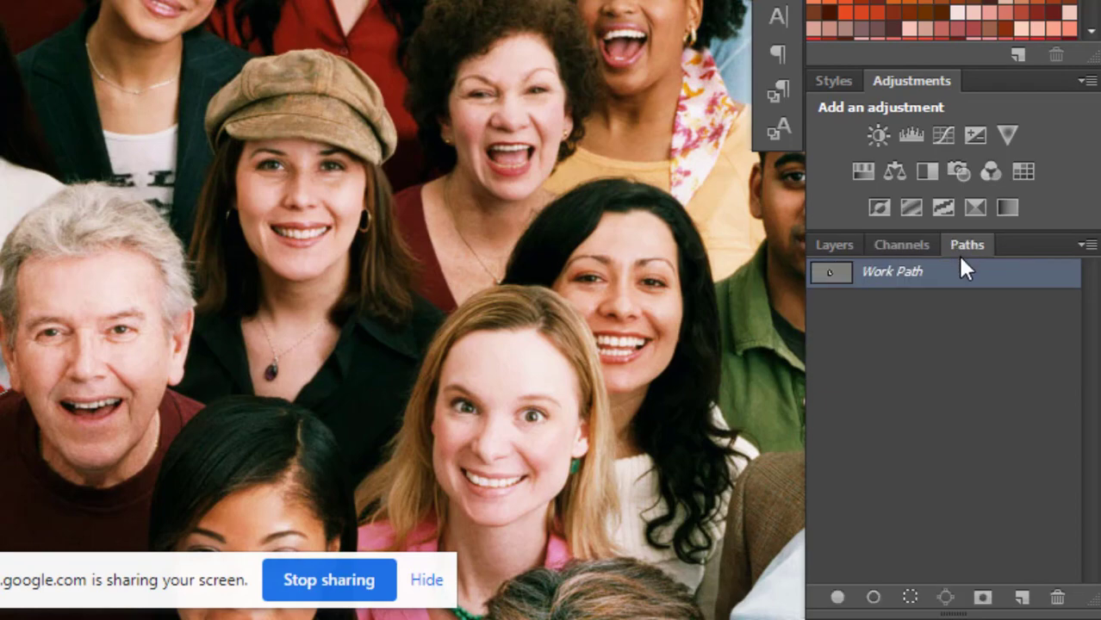
click(836, 244)
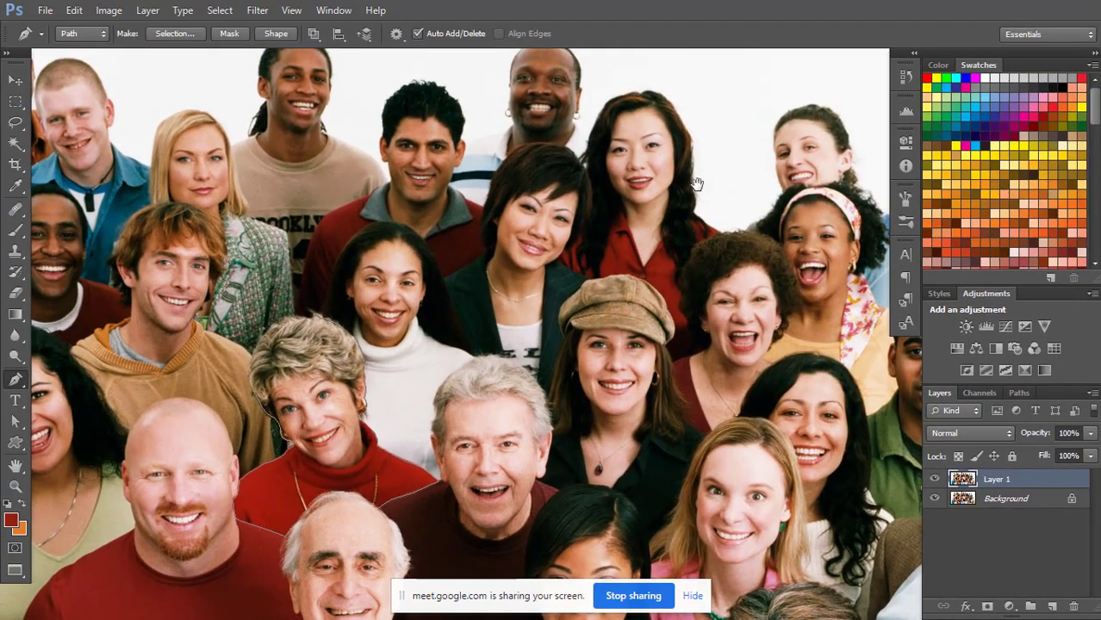
Start a new Pen path between the two dark-haired women and trace the short-haired woman's hair down to her jaw.
drag(696, 175, 637, 303)
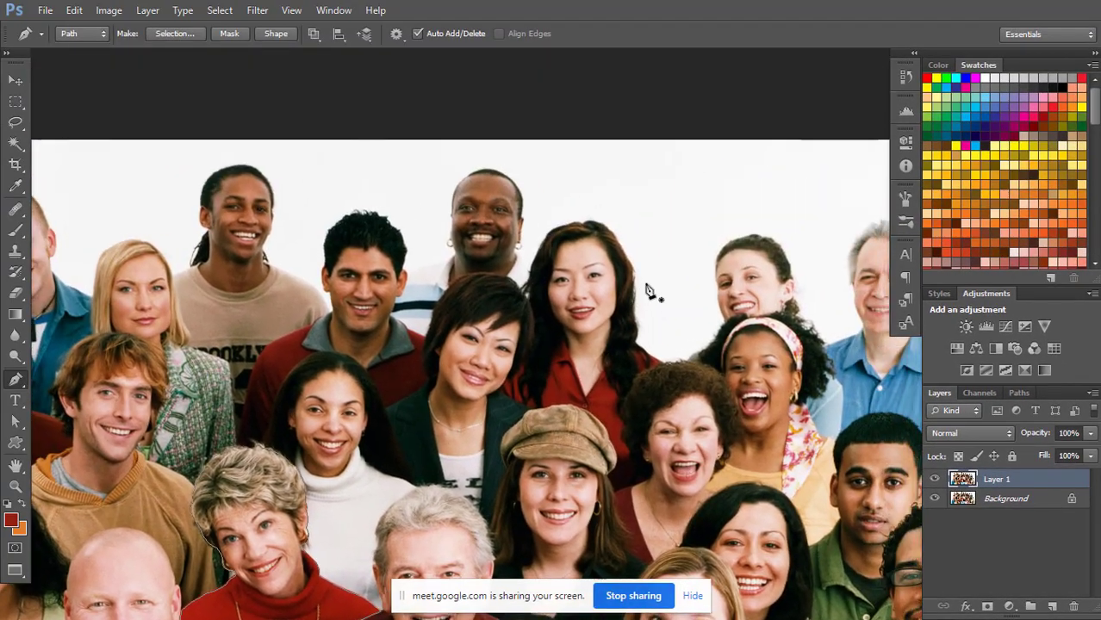
scroll(658, 270, up, 4)
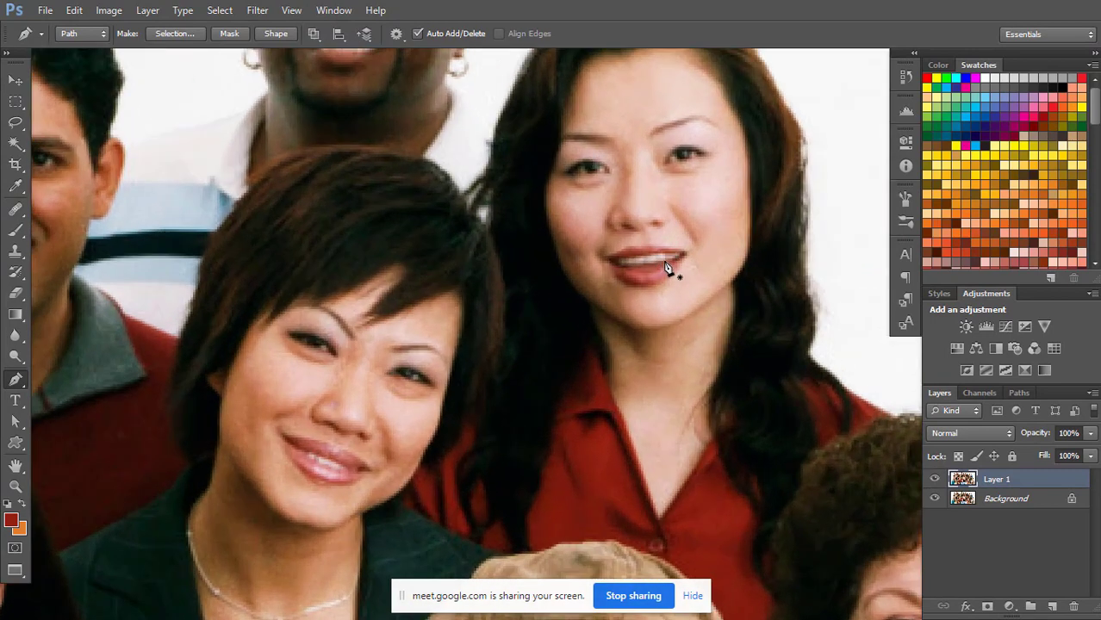
scroll(672, 287, down, 3)
scroll(671, 287, right, 2)
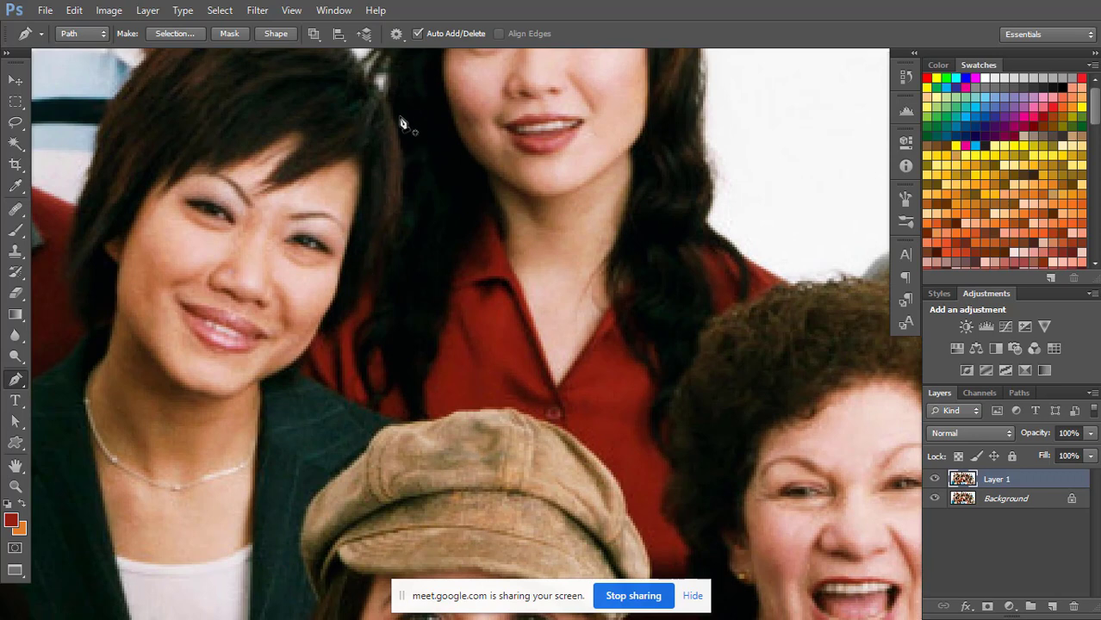
click(386, 102)
click(400, 148)
click(400, 194)
click(391, 226)
click(377, 255)
click(369, 278)
click(357, 297)
click(352, 312)
click(338, 331)
click(322, 337)
click(306, 353)
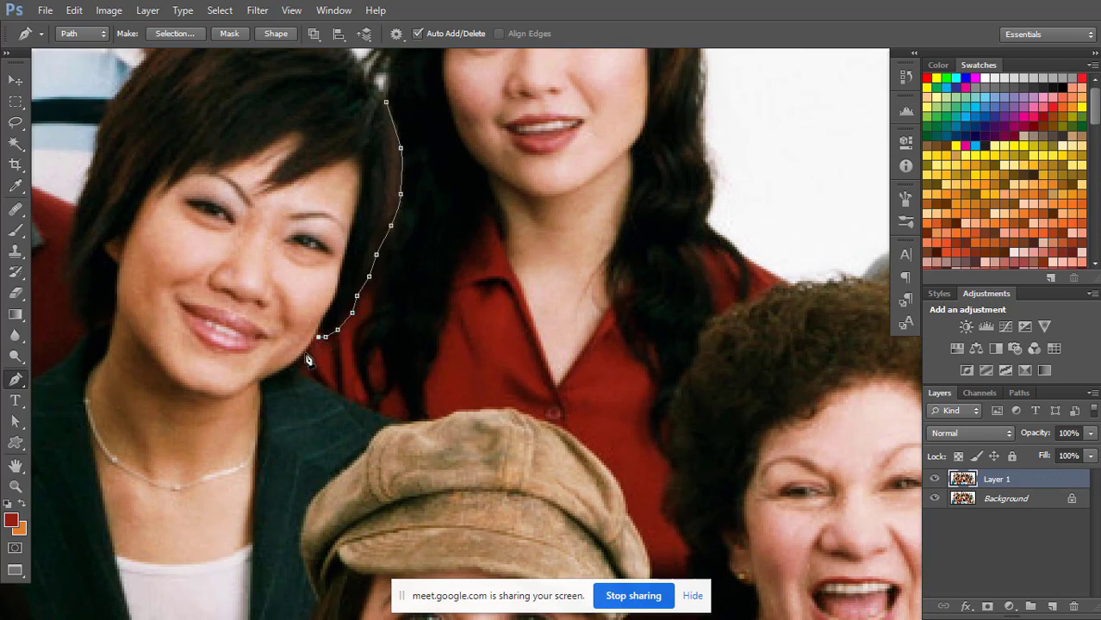
Continue the path along the short-haired woman's blazer shoulder and across the crown of the tweed cap.
click(296, 364)
click(309, 375)
click(370, 408)
click(396, 422)
click(415, 420)
click(428, 420)
click(447, 418)
click(459, 411)
click(478, 412)
click(499, 412)
click(511, 412)
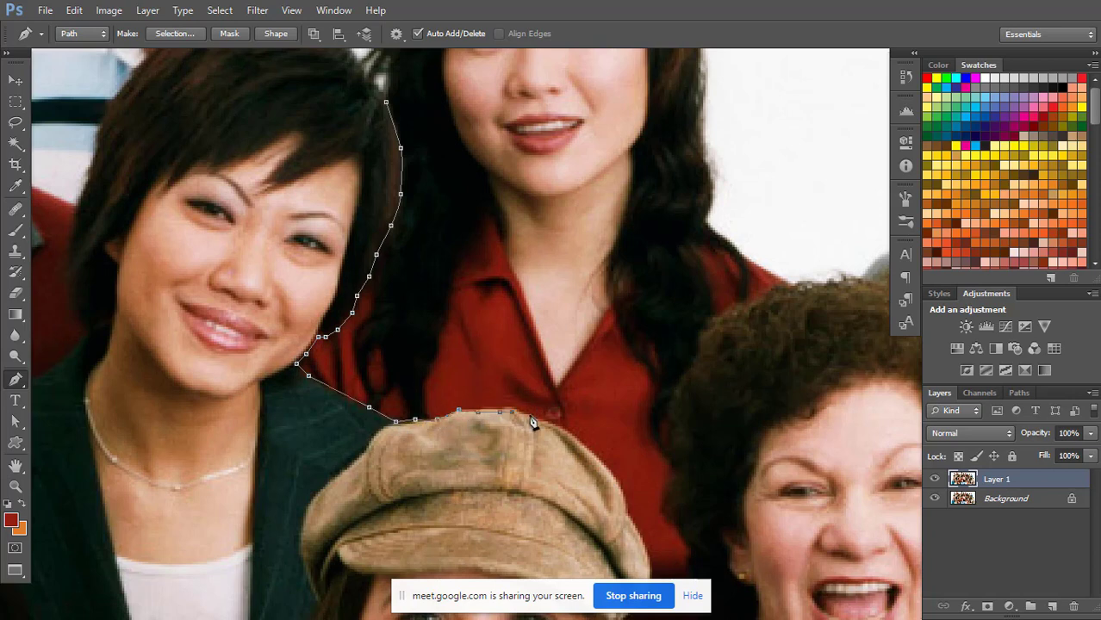
Follow the curved side of the tweed cap beside the red shirt down to the end of its brim.
click(525, 416)
click(550, 422)
click(567, 429)
click(591, 449)
click(598, 458)
click(610, 475)
drag(656, 411, 596, 233)
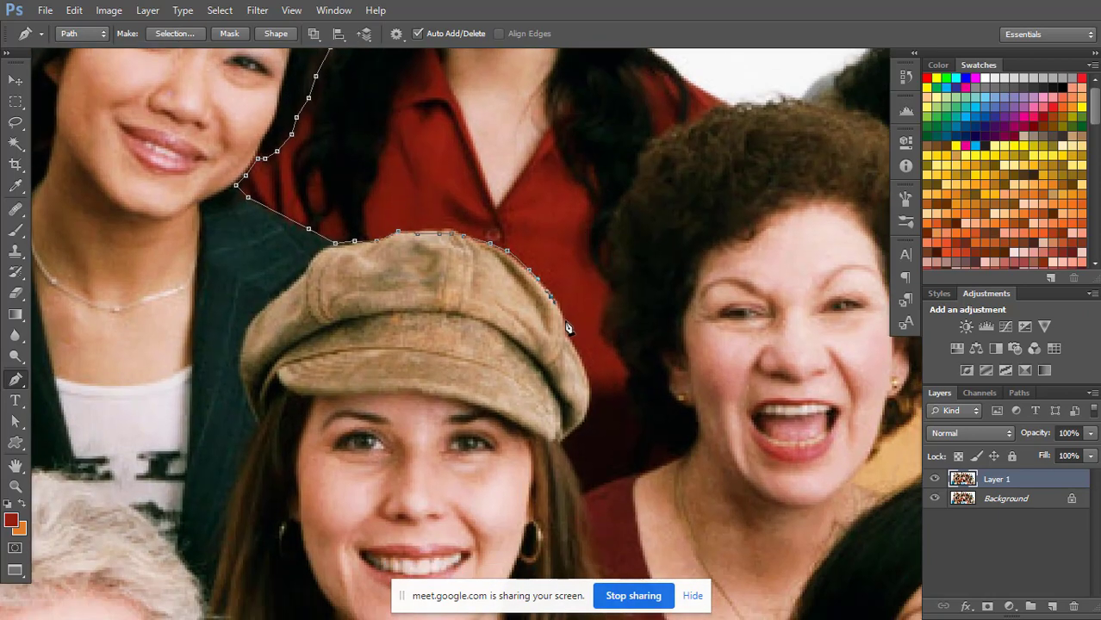
drag(565, 322, 565, 334)
click(577, 350)
click(586, 364)
click(589, 402)
click(575, 431)
Trace down the hair below the cap and along the maroon shoulder to the curly-haired woman's neck.
click(561, 446)
click(575, 466)
click(582, 491)
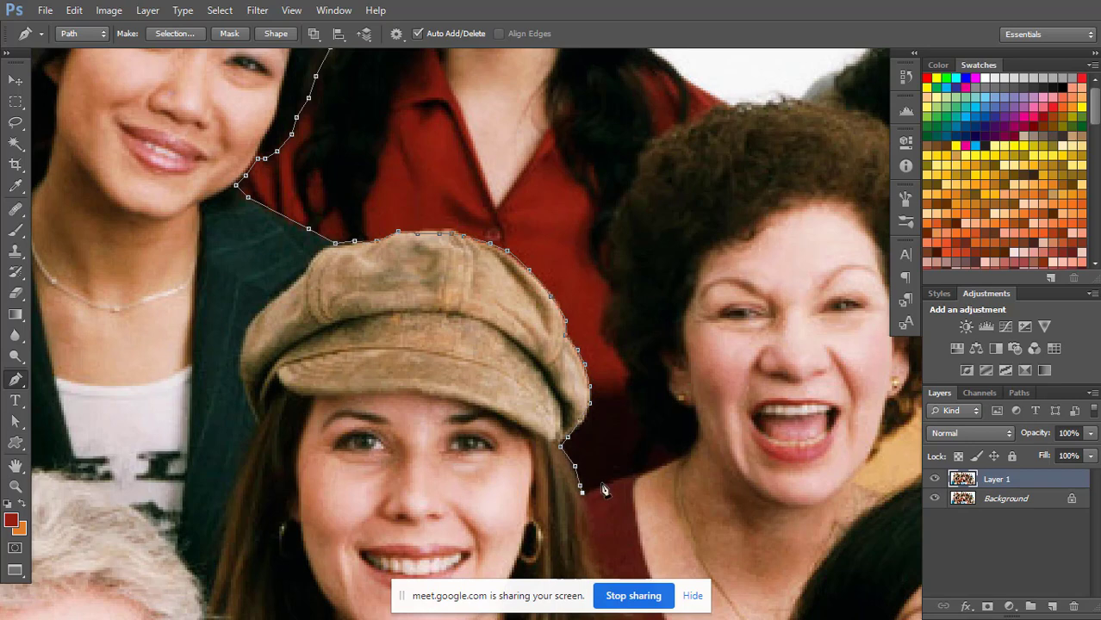
click(603, 481)
click(628, 476)
click(653, 469)
click(683, 452)
Trace the path up the side of the curly hair from the neck, along the red shirt.
click(645, 427)
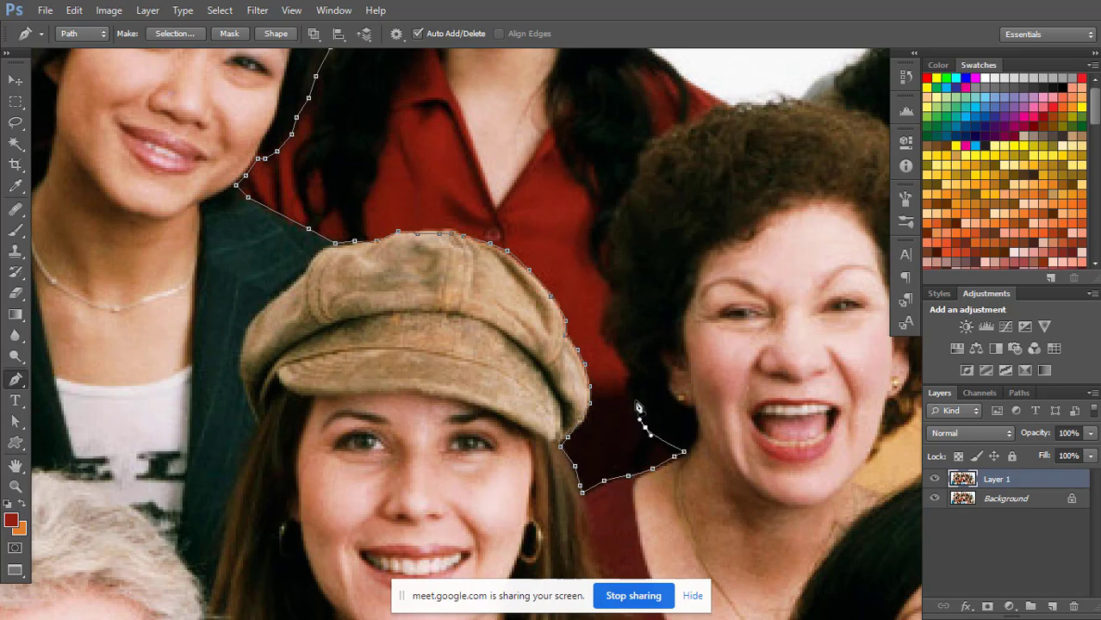
click(633, 395)
click(630, 372)
click(613, 340)
click(608, 320)
click(618, 297)
click(613, 257)
click(615, 232)
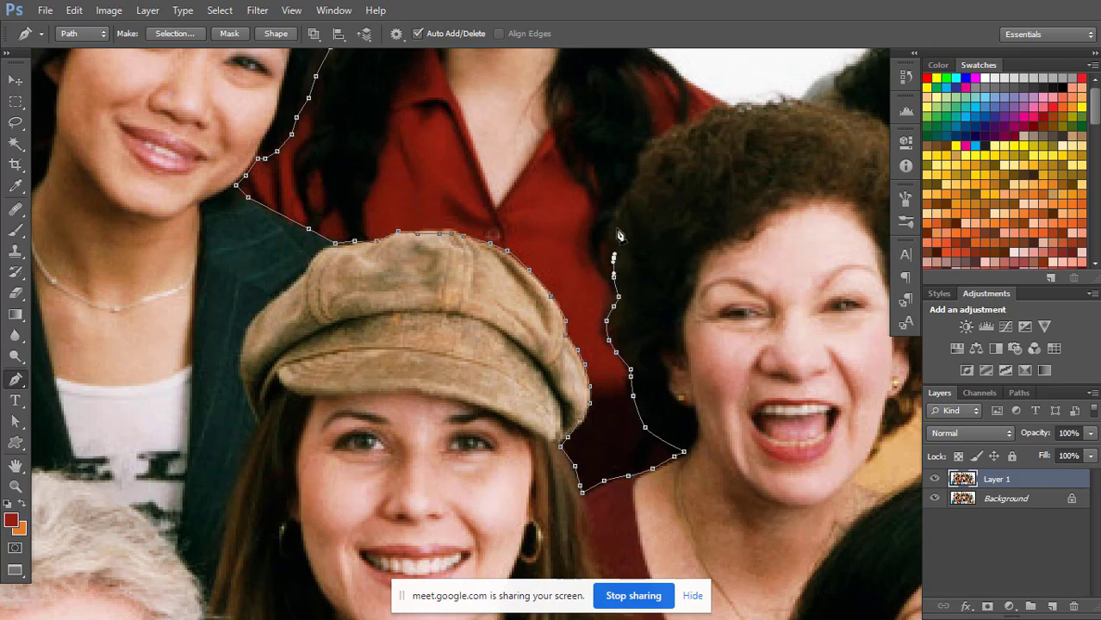
Follow the upper curve of the curly hair to where the red shirt's shoulder meets the white background.
click(616, 208)
click(625, 197)
click(638, 161)
click(647, 140)
click(667, 134)
click(691, 125)
click(708, 119)
click(718, 114)
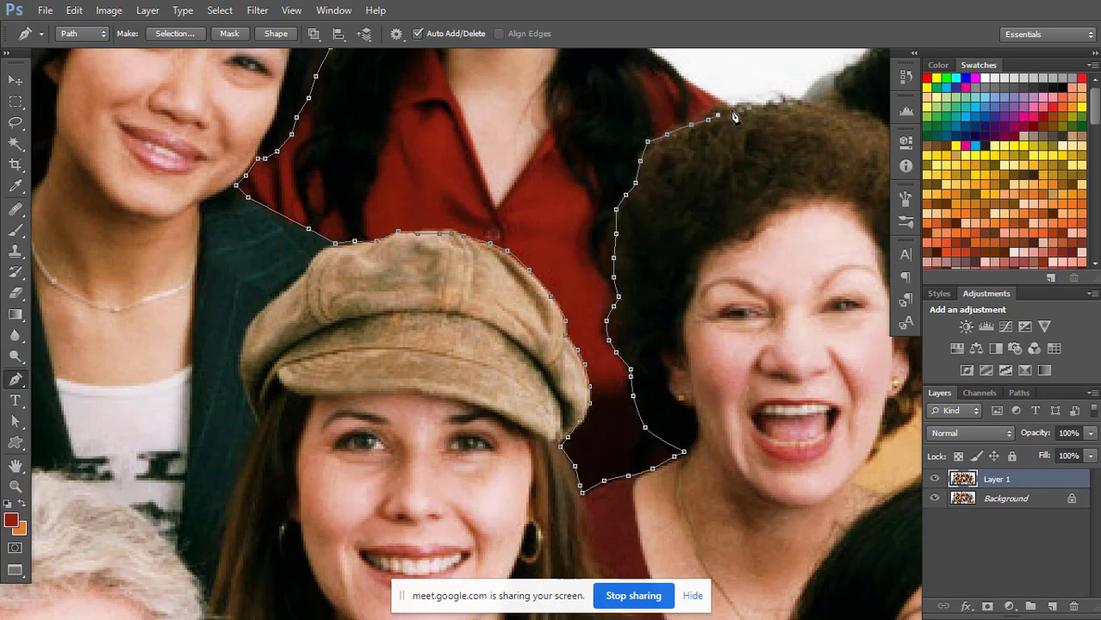
click(729, 110)
click(738, 107)
Trace over the red shirt's shoulder and up the outer edge of the woman's long hair toward her crown.
drag(726, 131, 663, 303)
click(649, 296)
click(645, 287)
click(652, 270)
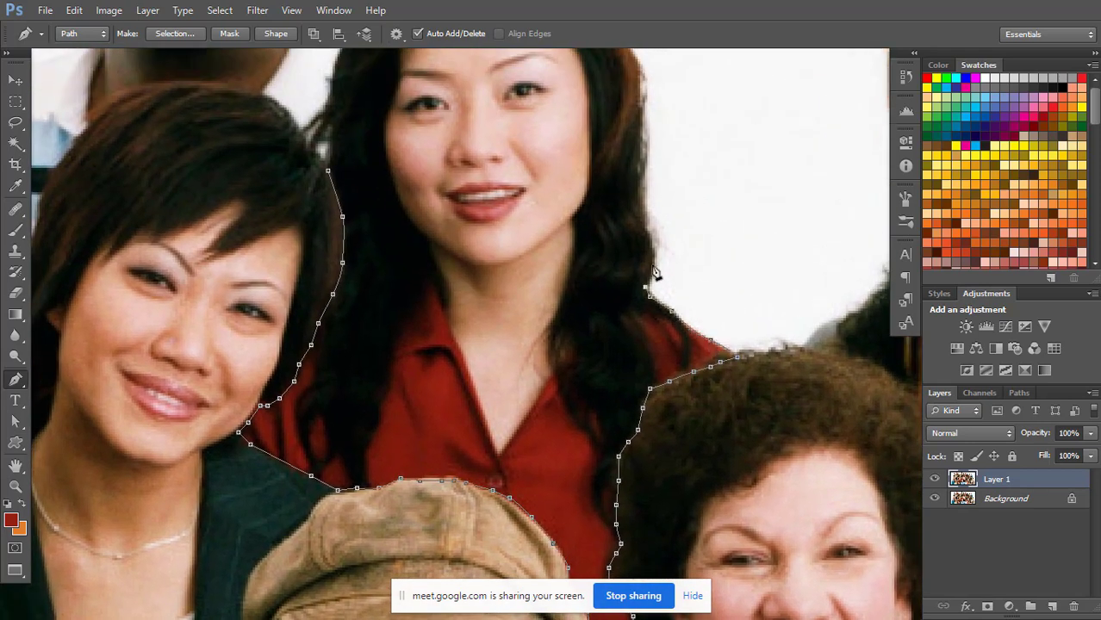
click(653, 248)
click(638, 181)
click(641, 157)
drag(660, 128, 648, 265)
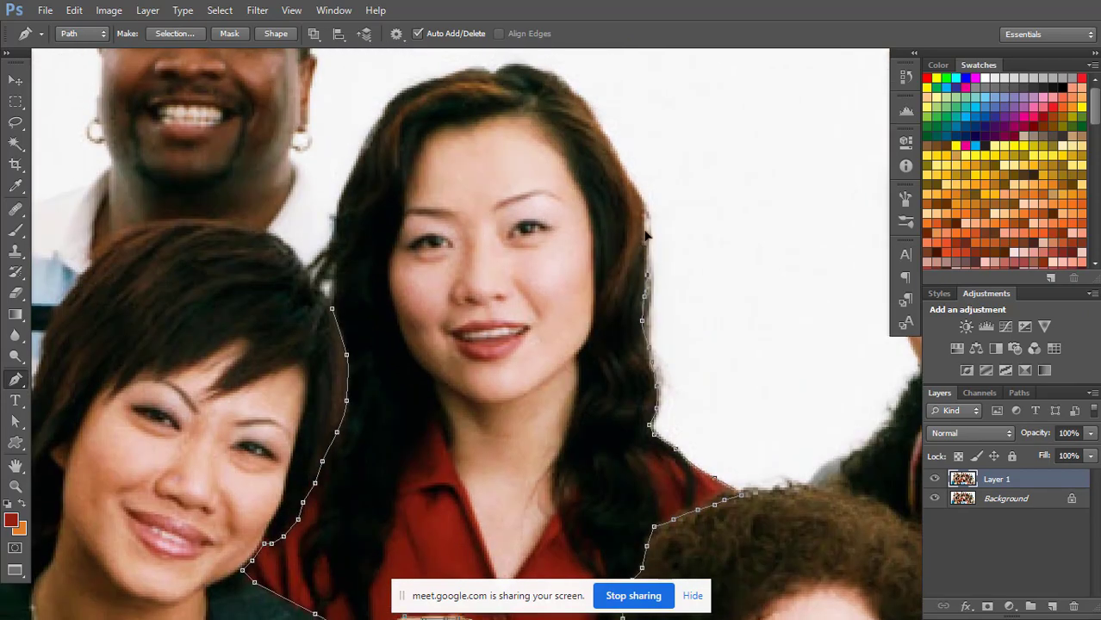
drag(629, 138, 566, 177)
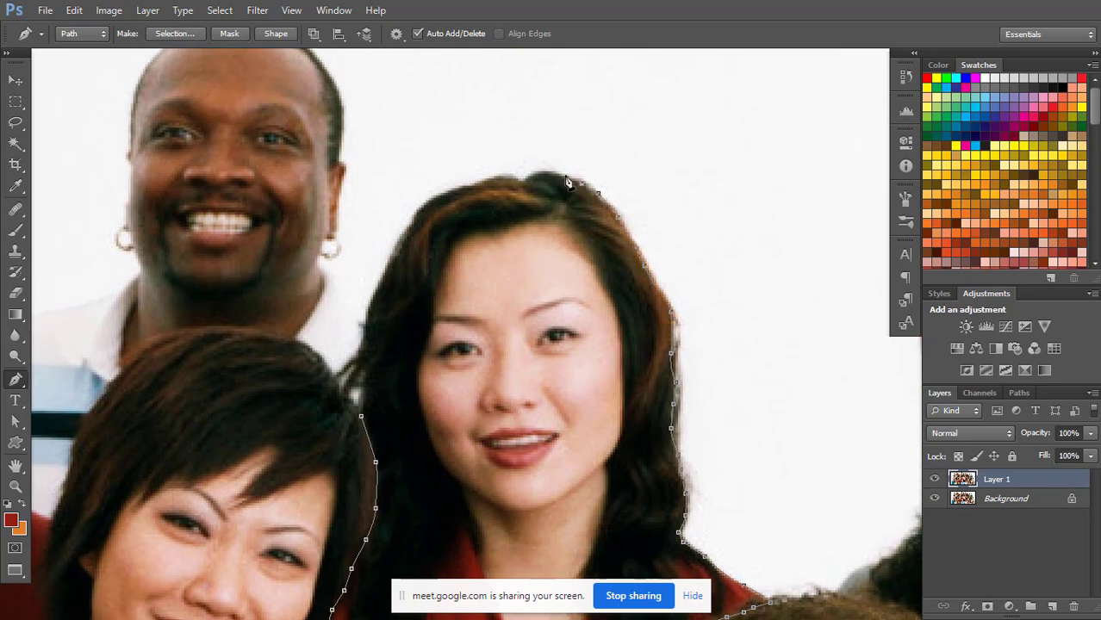
Continue the path over the crown of the long-haired woman's head and start down the opposite side.
click(566, 177)
click(548, 172)
click(534, 175)
click(523, 182)
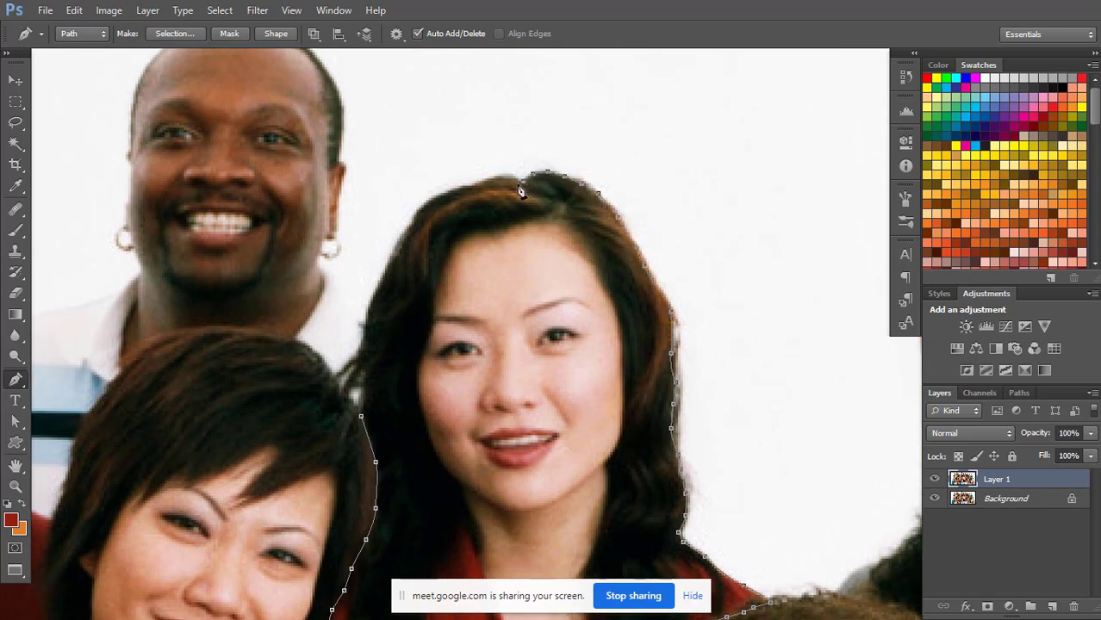
click(466, 186)
click(446, 190)
click(428, 202)
click(413, 217)
click(402, 235)
Follow the remaining side of the long hair down to the short-haired woman and close the path at its starting point.
click(389, 258)
click(381, 278)
click(378, 293)
click(374, 307)
click(369, 320)
click(366, 334)
click(363, 349)
click(364, 360)
click(364, 368)
click(364, 377)
click(365, 385)
click(362, 415)
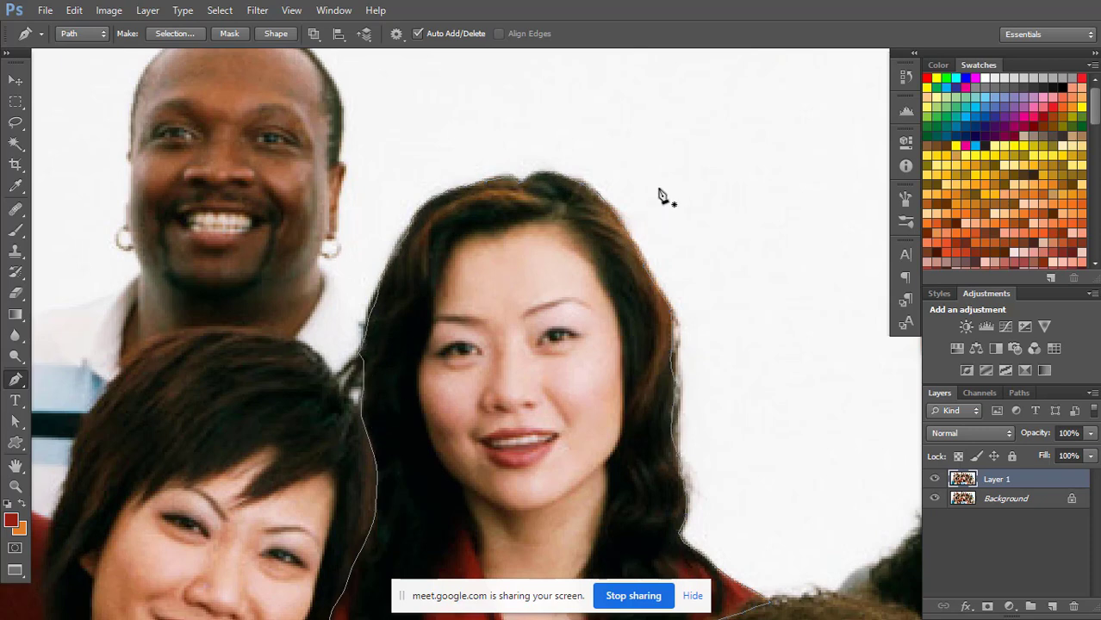
Convert the work path to a new anti-aliased selection with a feather radius of 0 pixels.
key(ctrl+minus)
key(ctrl+minus)
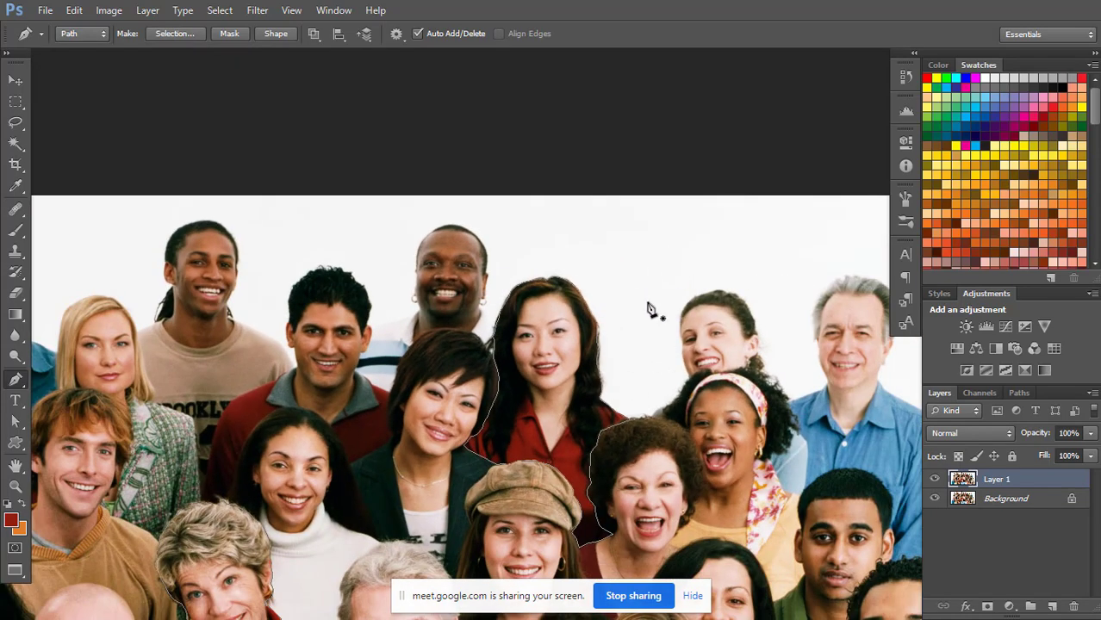
drag(679, 328, 674, 185)
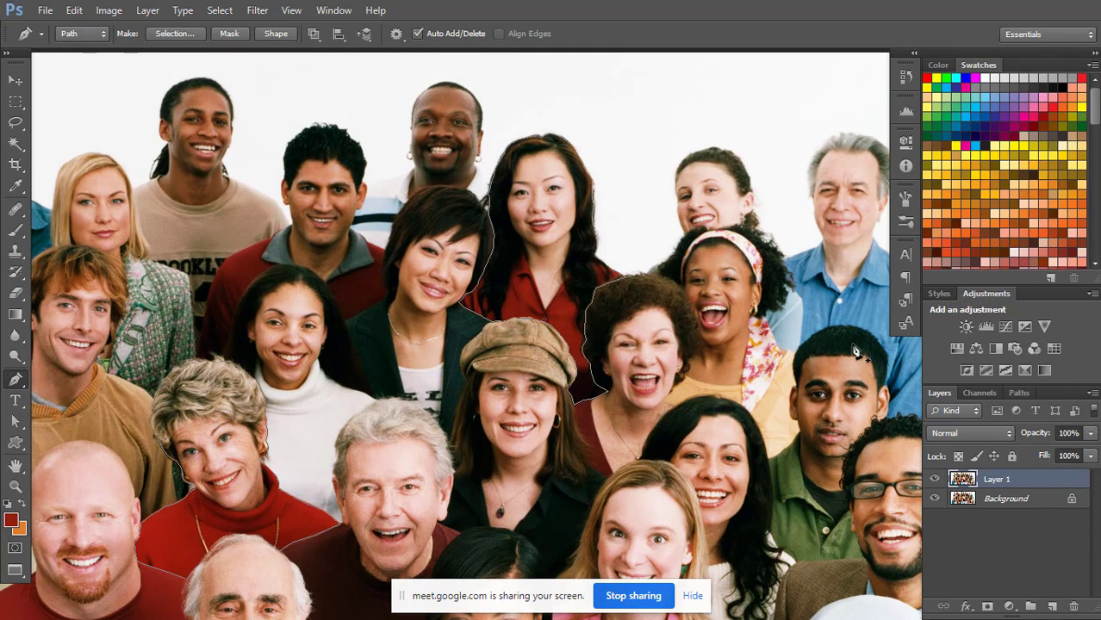
click(1019, 393)
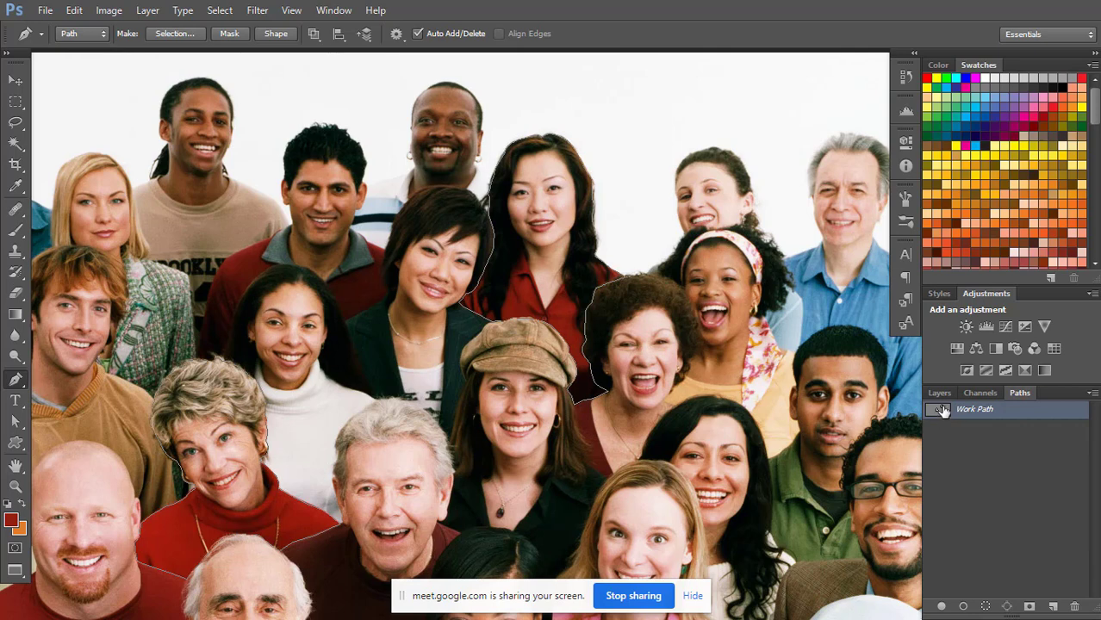
click(939, 394)
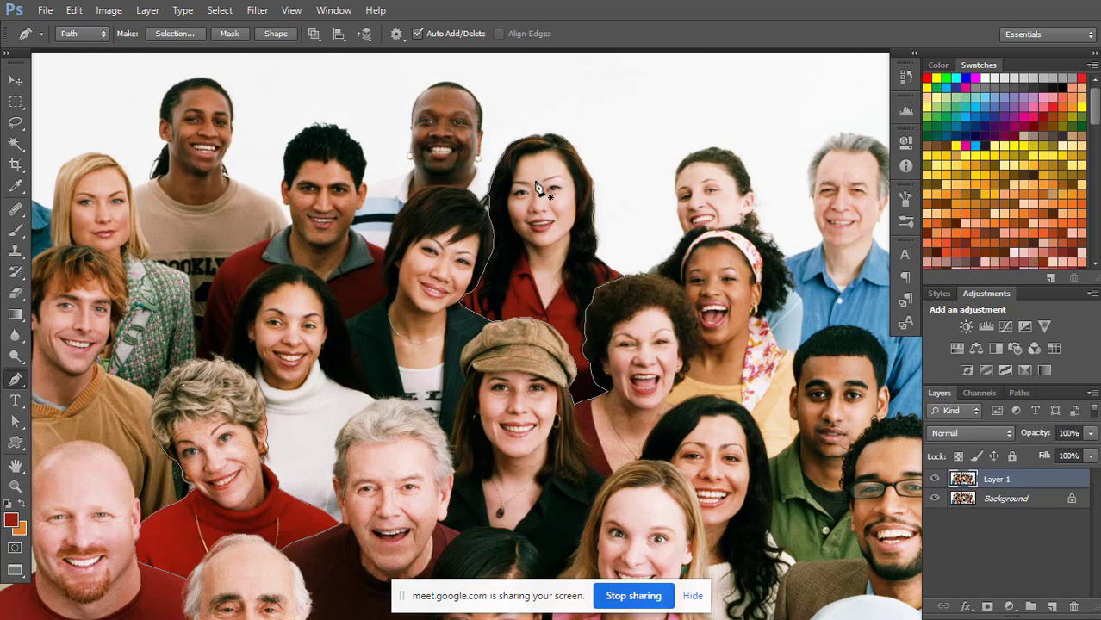
right_click(543, 234)
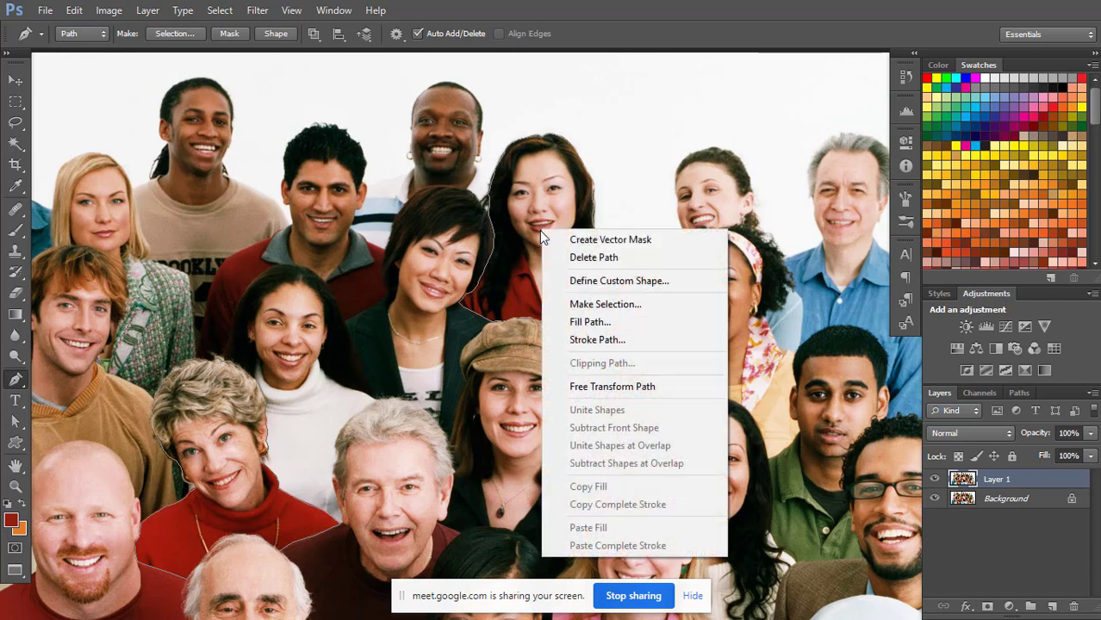
click(606, 305)
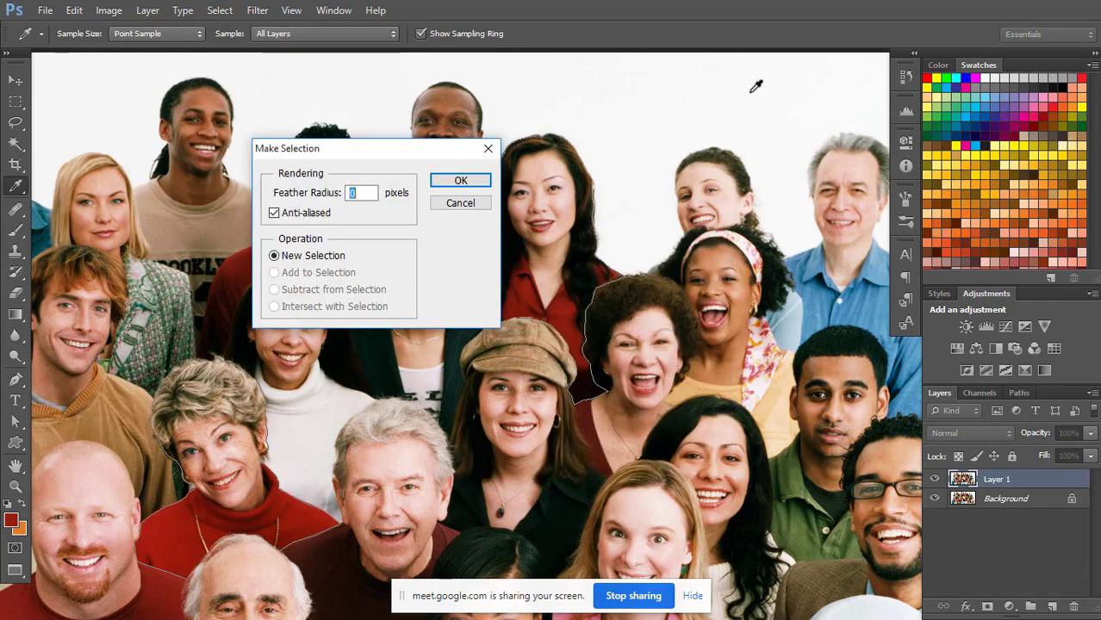
drag(362, 149, 730, 83)
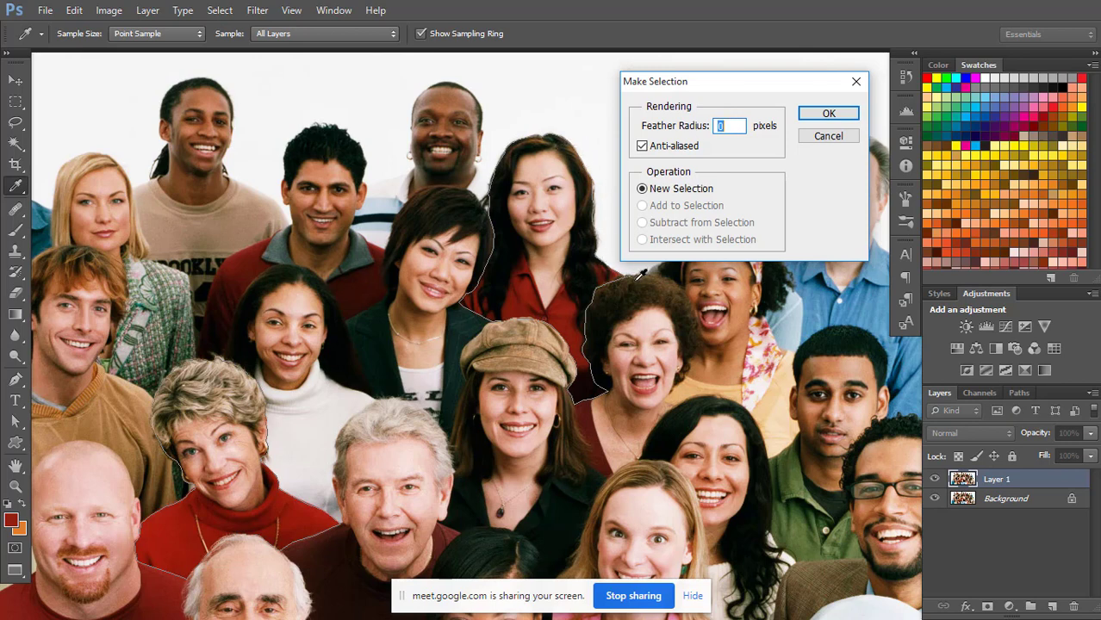
click(829, 116)
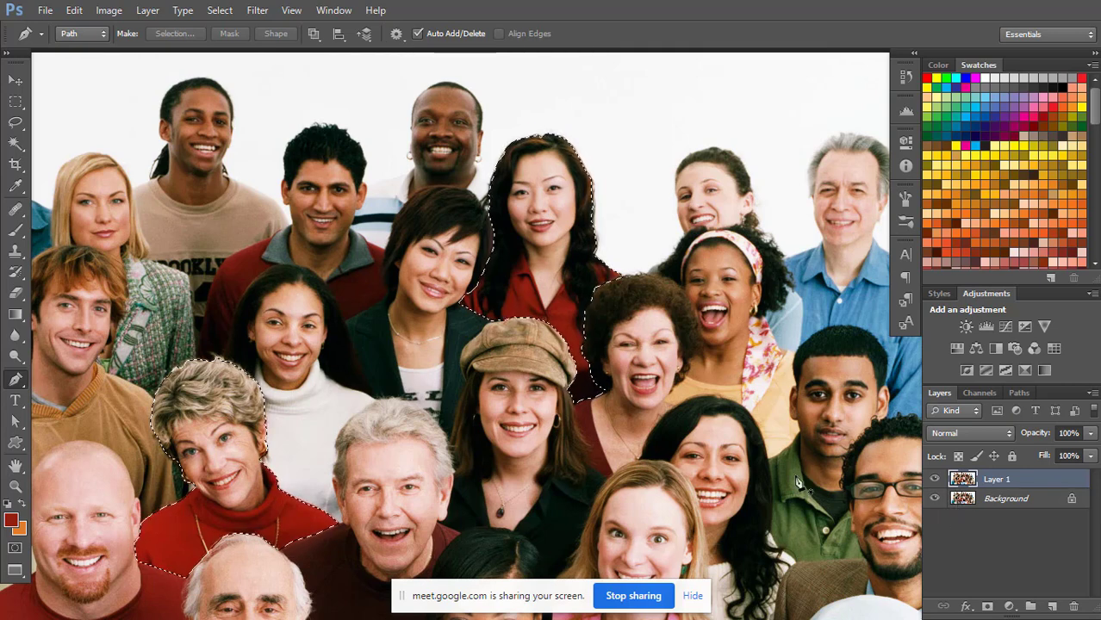
Copy the two selected women onto a new layer and make Layer 1 active with the Background hidden.
key(ctrl+j)
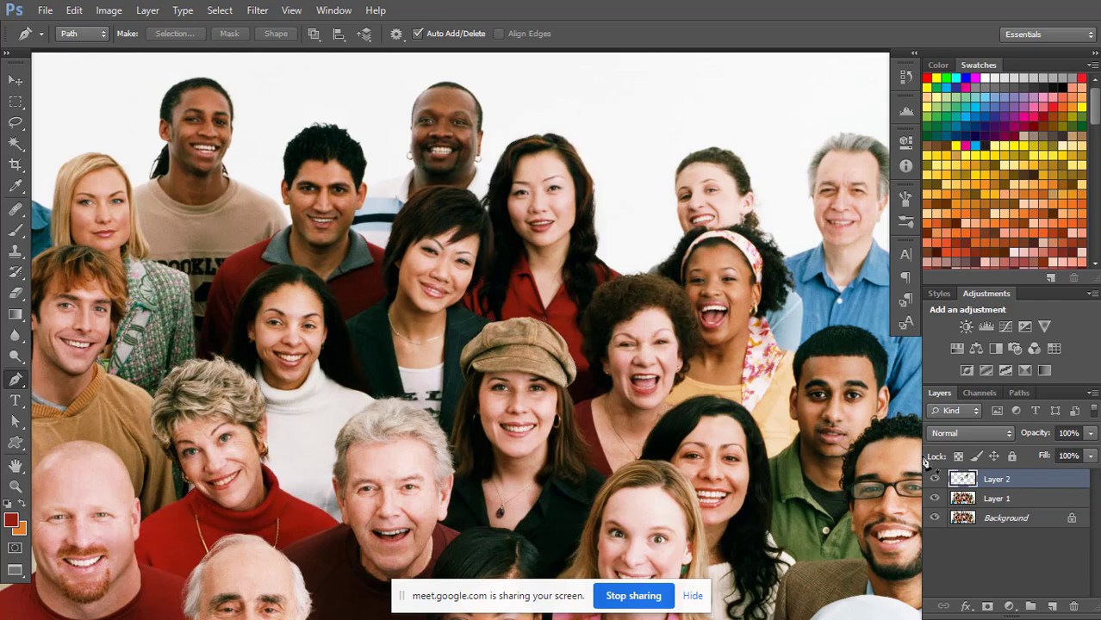
click(937, 501)
click(937, 519)
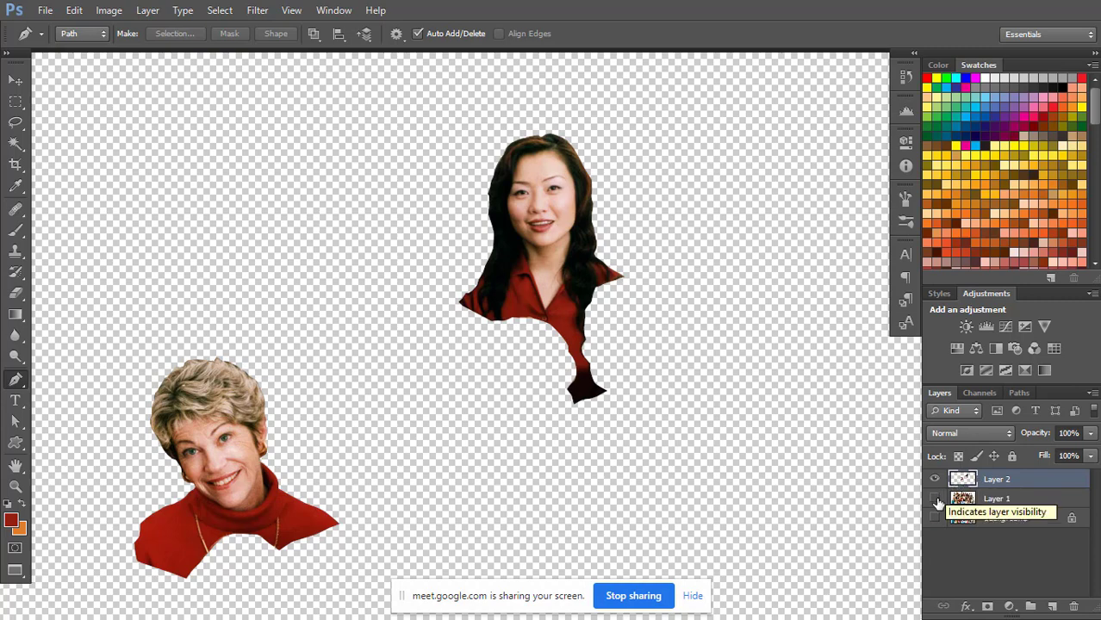
click(936, 500)
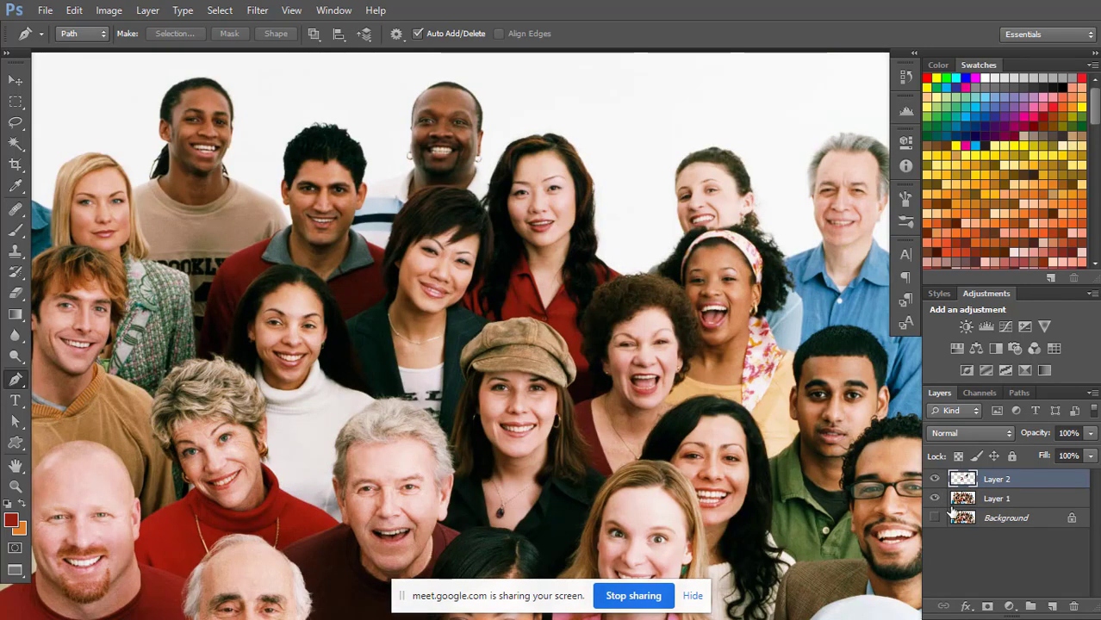
click(996, 504)
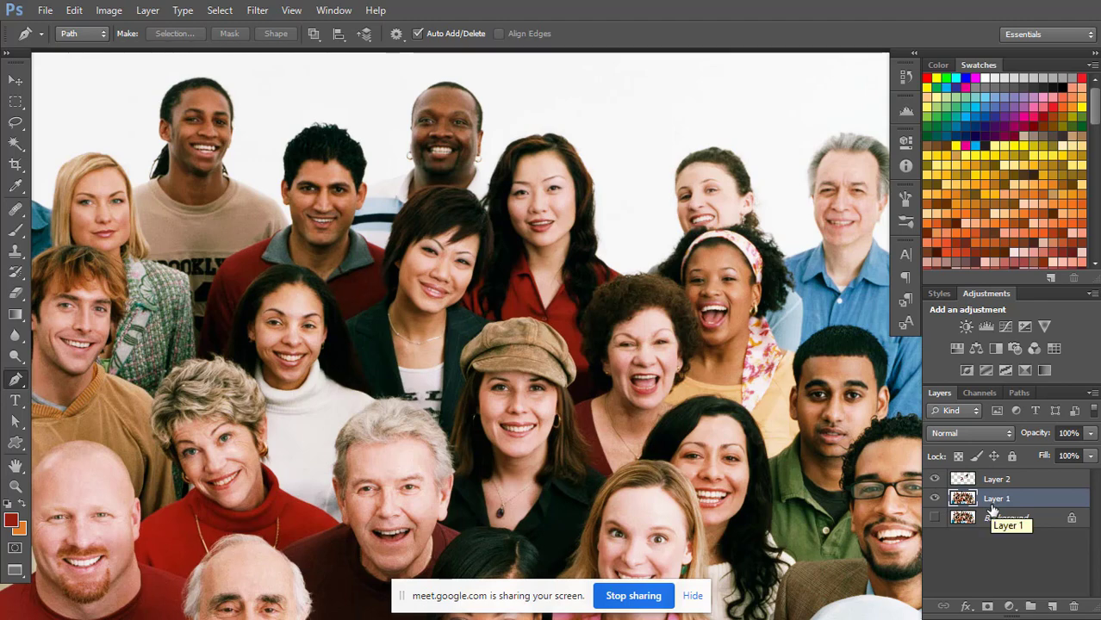
Try desaturating Layer 1 beneath the copied women and undo the desaturation.
key(ctrl+minus)
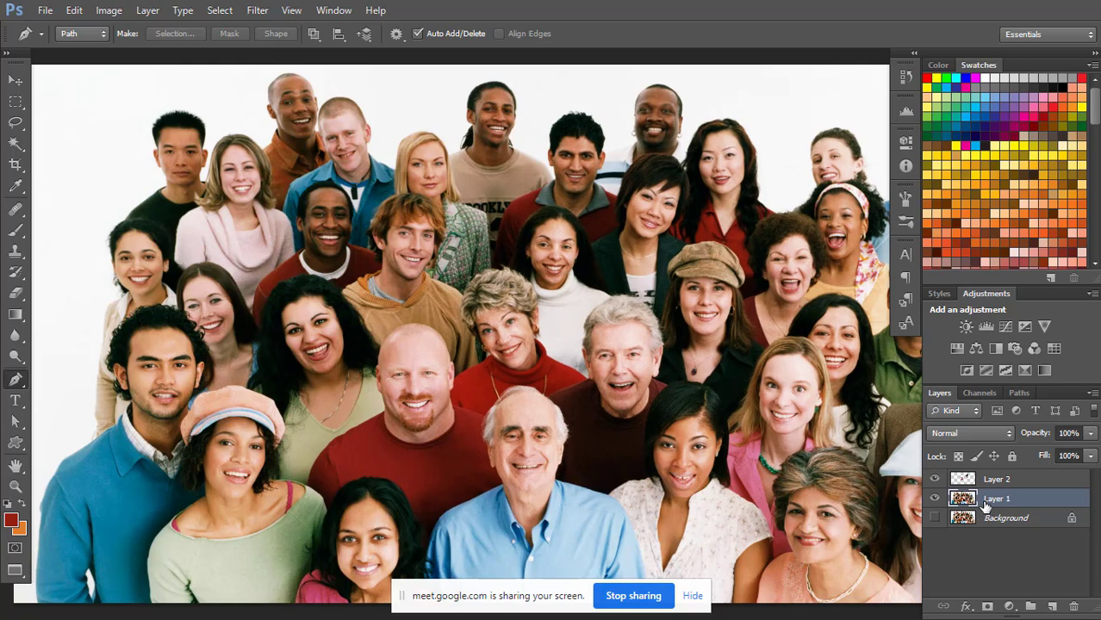
drag(797, 373, 740, 364)
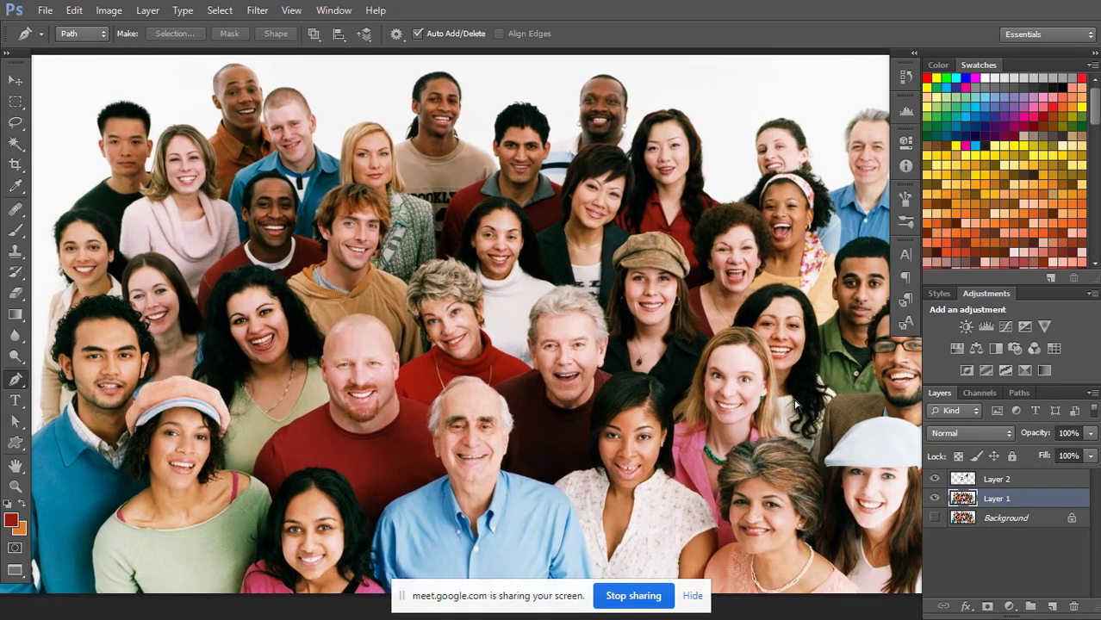
key(ctrl+minus)
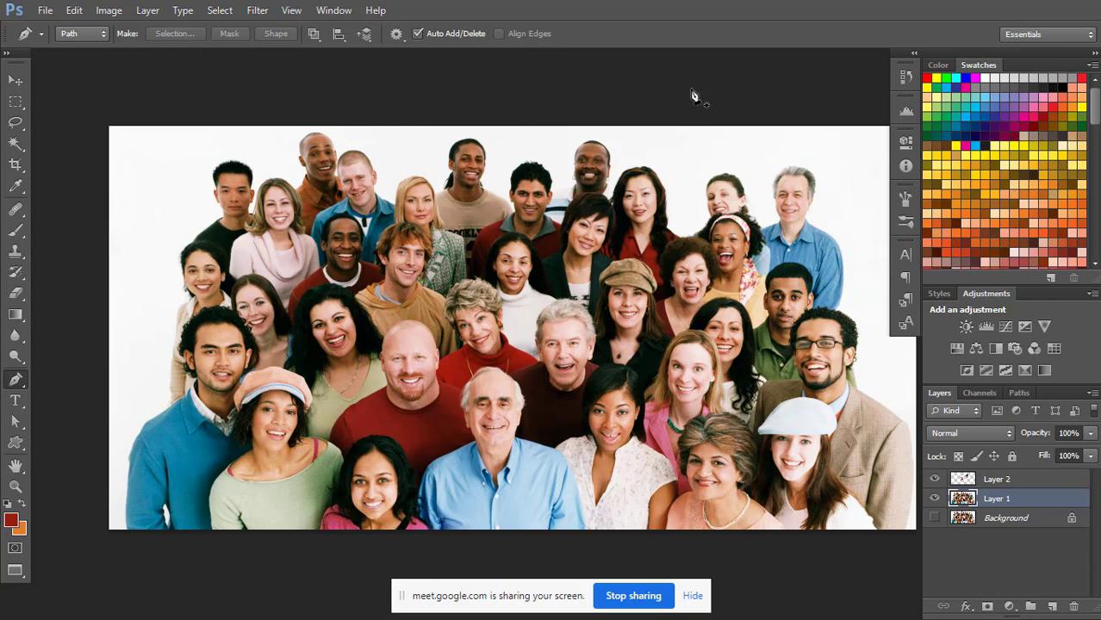
click(109, 8)
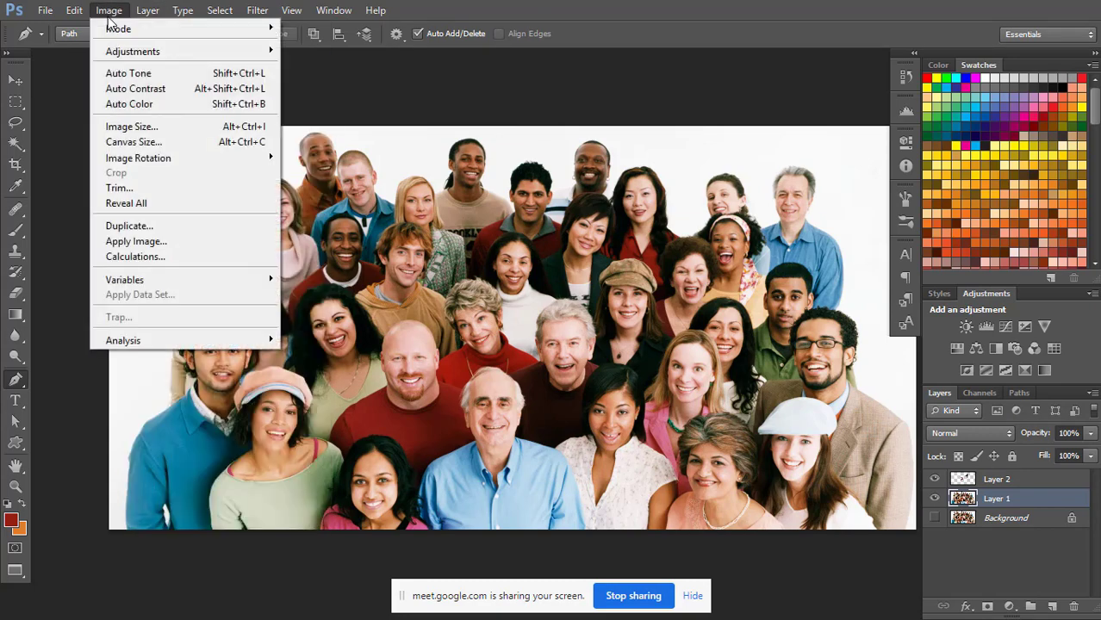
mouse_move(250, 57)
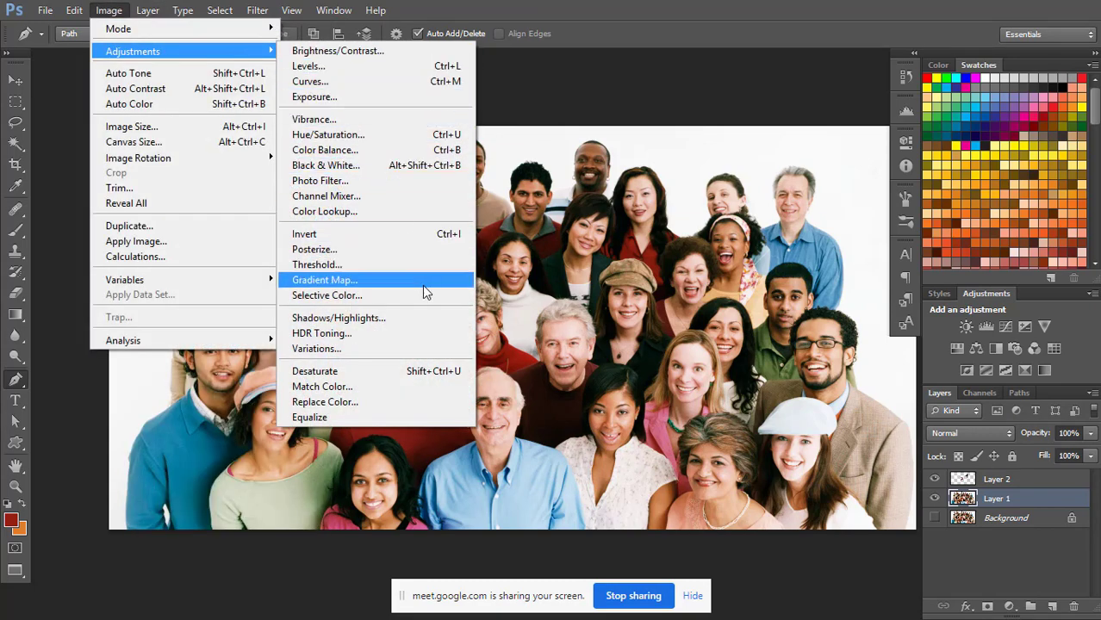
click(408, 379)
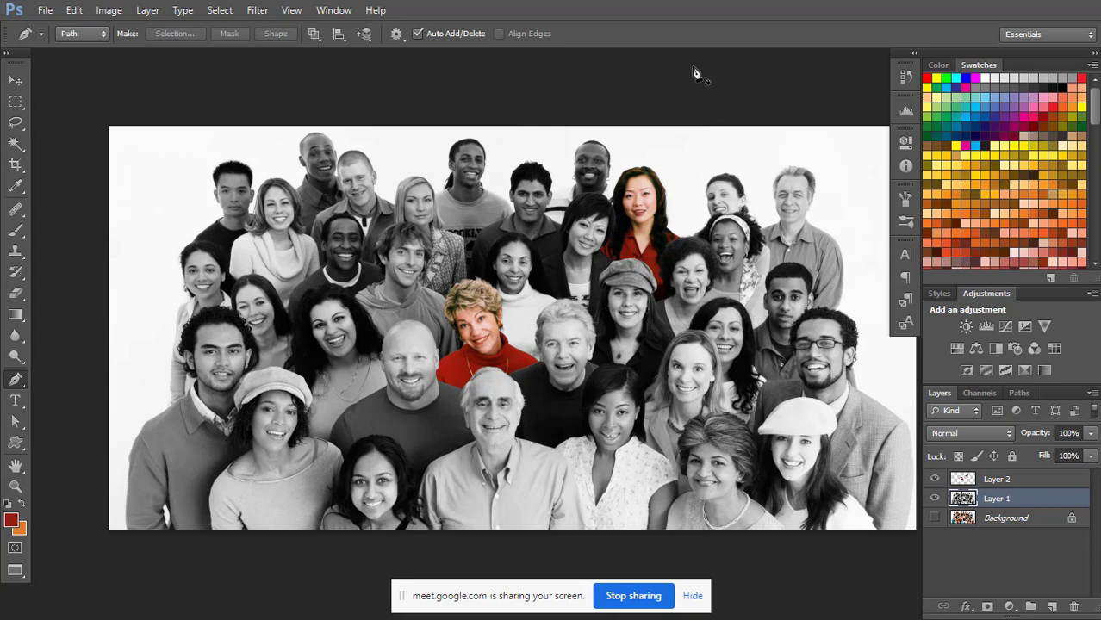
key(ctrl+z)
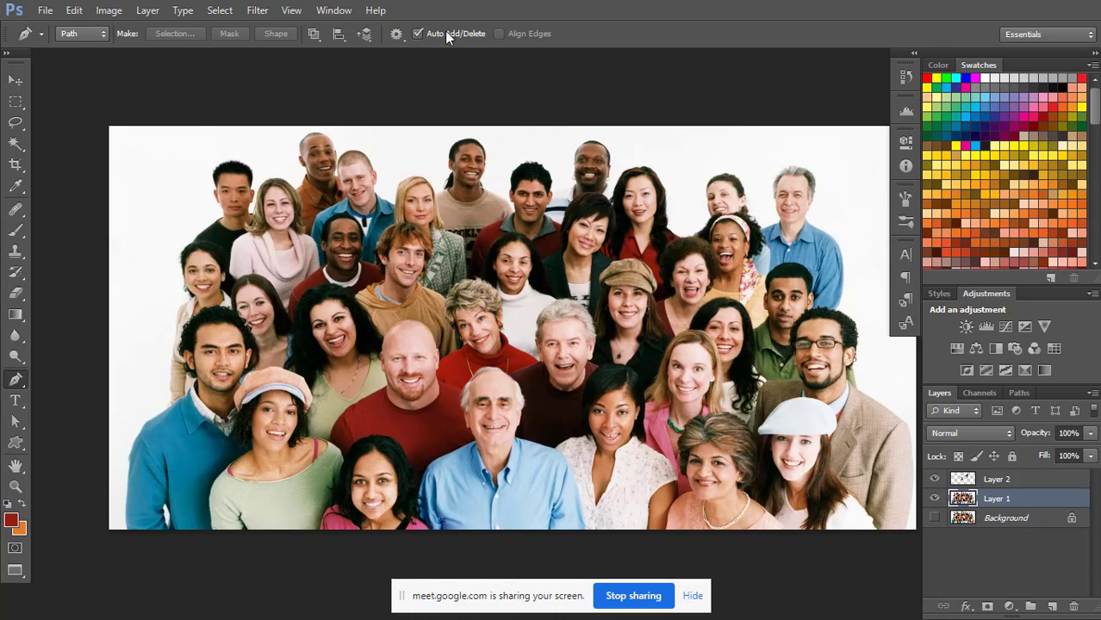
Preview the Black & White adjustment with the Default preset on Layer 1 and cancel it.
click(109, 11)
mouse_move(162, 53)
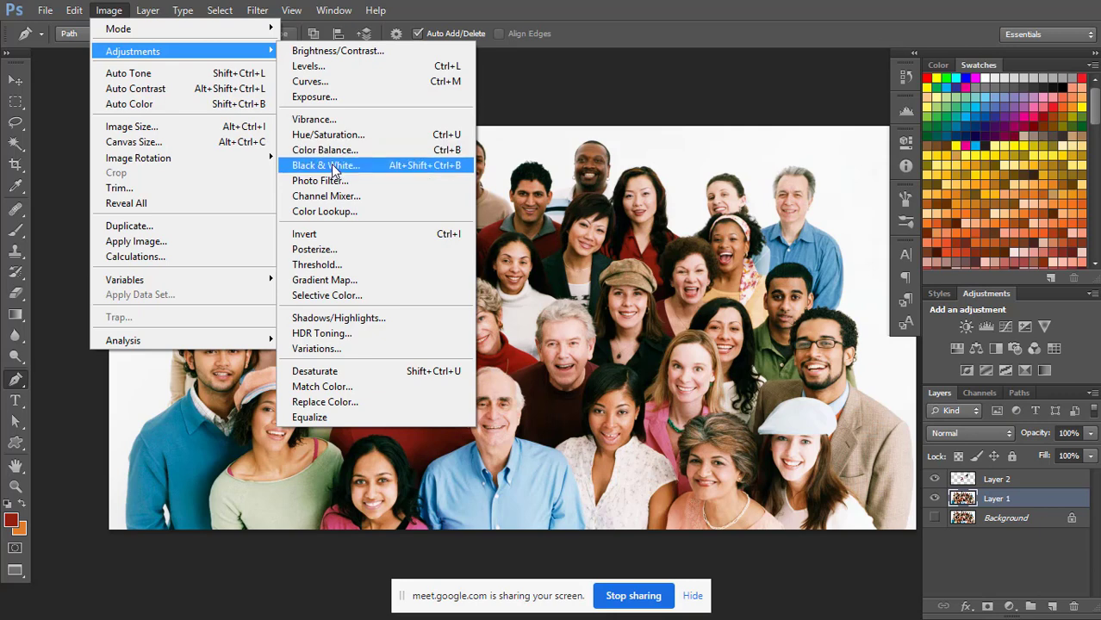
click(421, 4)
click(109, 8)
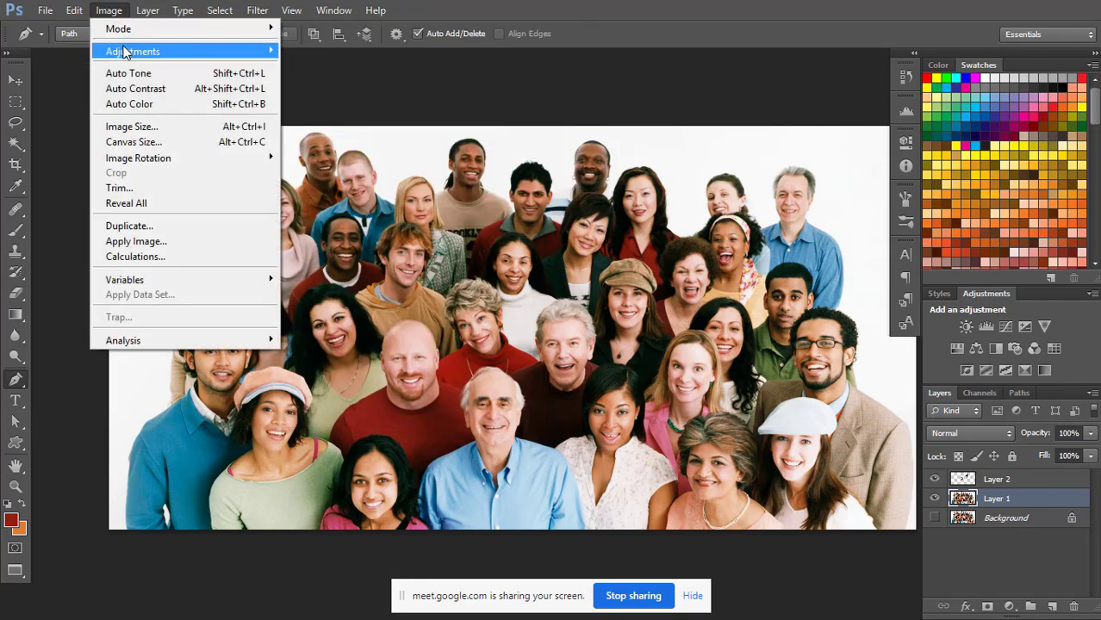
mouse_move(212, 51)
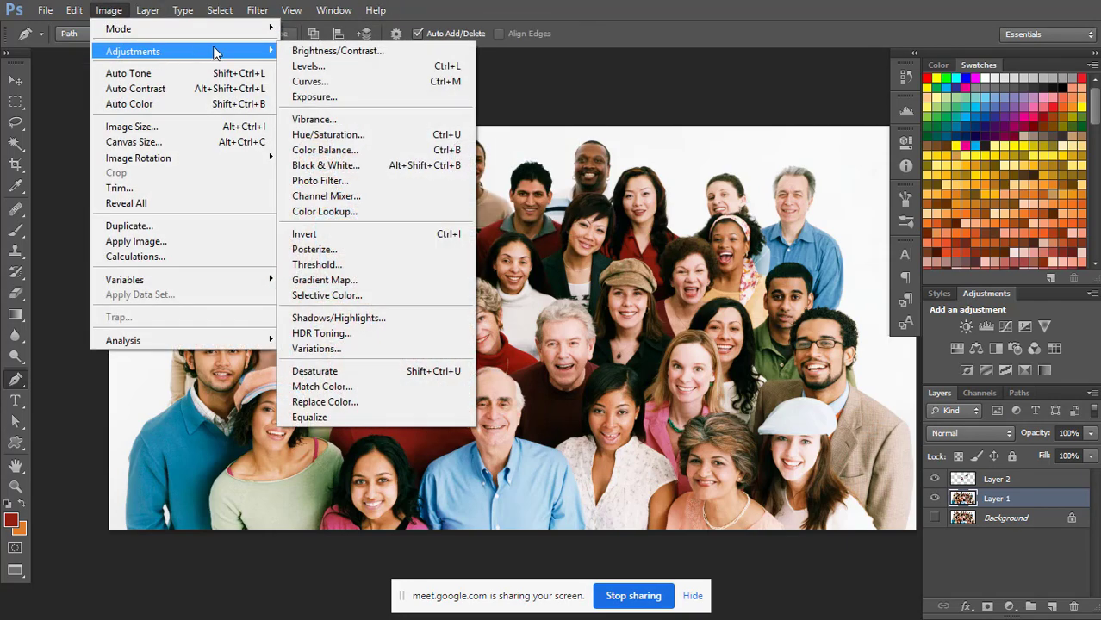
click(354, 172)
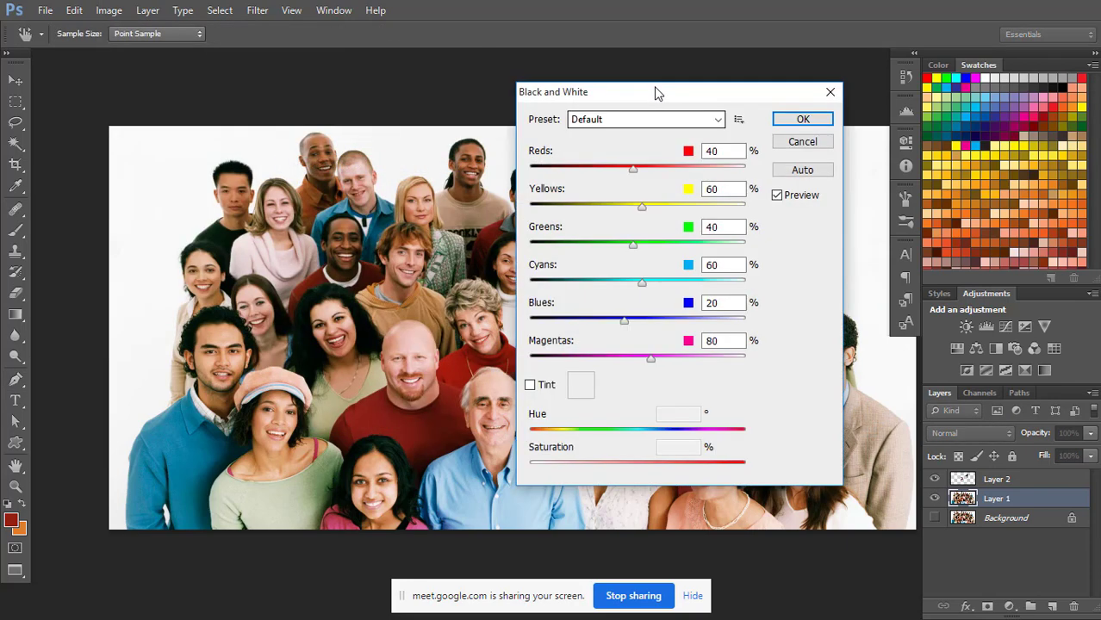
drag(650, 88, 691, 90)
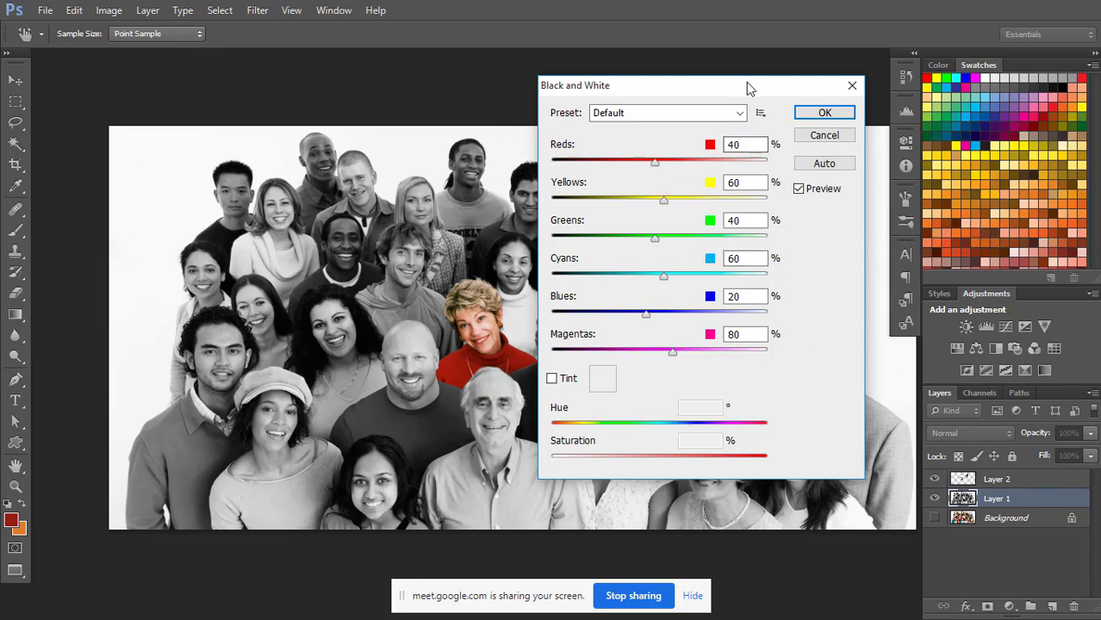
drag(746, 81, 686, 82)
click(765, 136)
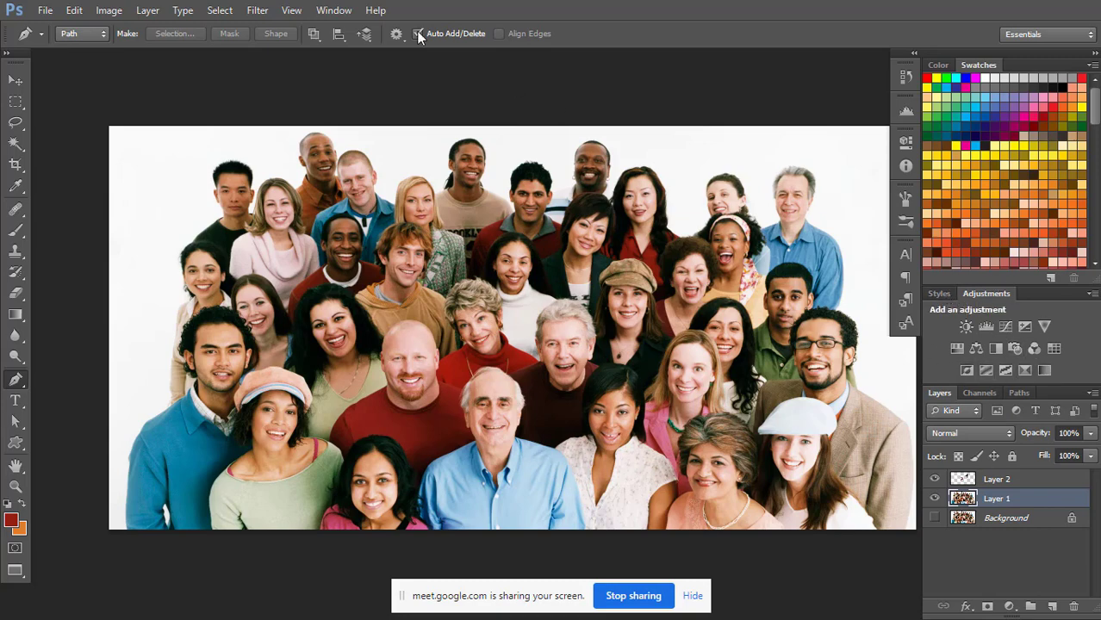
Add a Black & White adjustment layer above Layer 1 with Reds 79, Yellows 38, Greens 42, Cyans 17 and Blues 25.
click(335, 10)
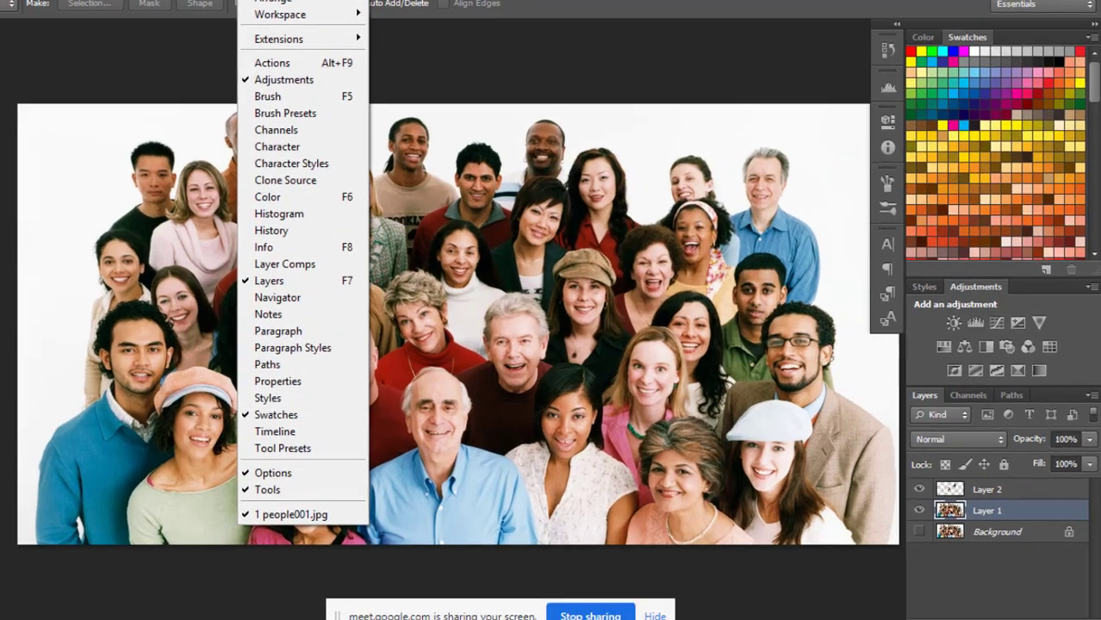
click(334, 10)
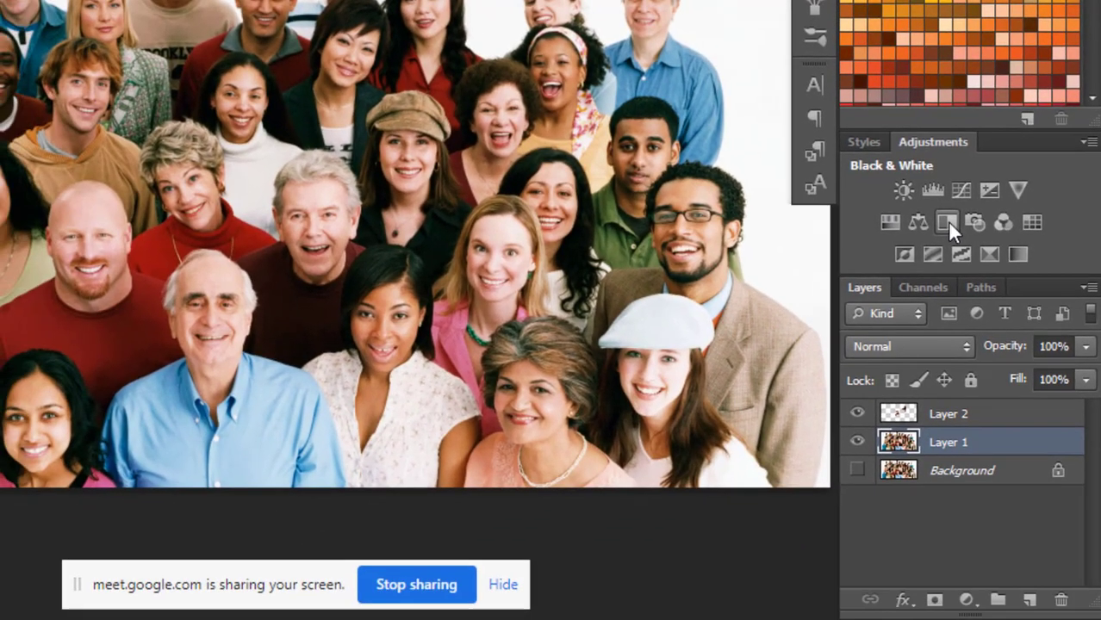
click(947, 222)
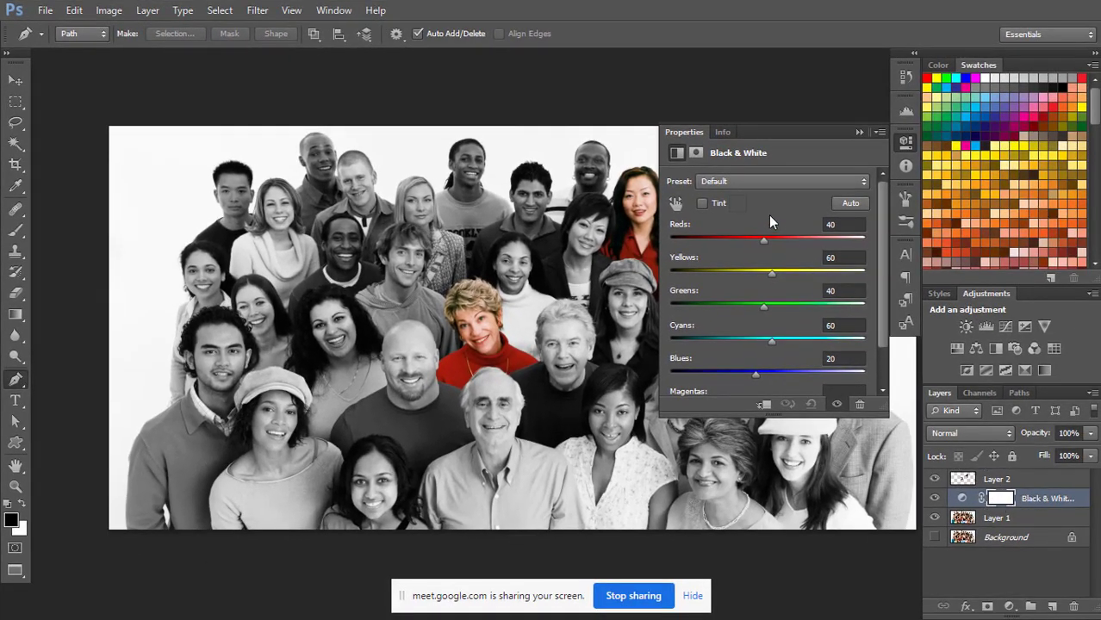
drag(773, 240, 763, 272)
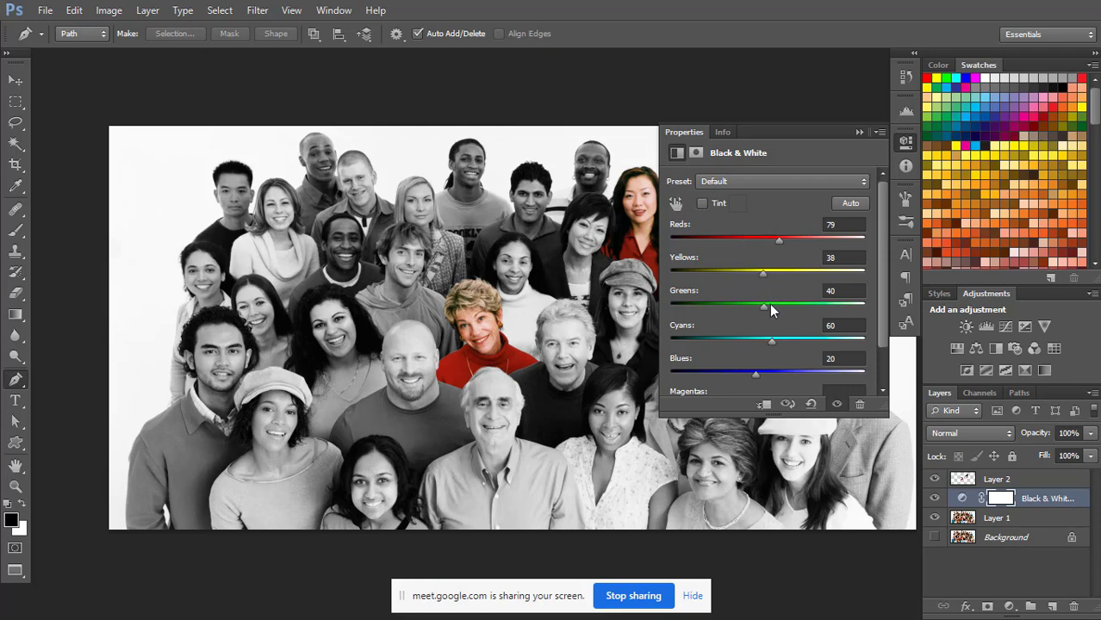
drag(765, 308, 759, 371)
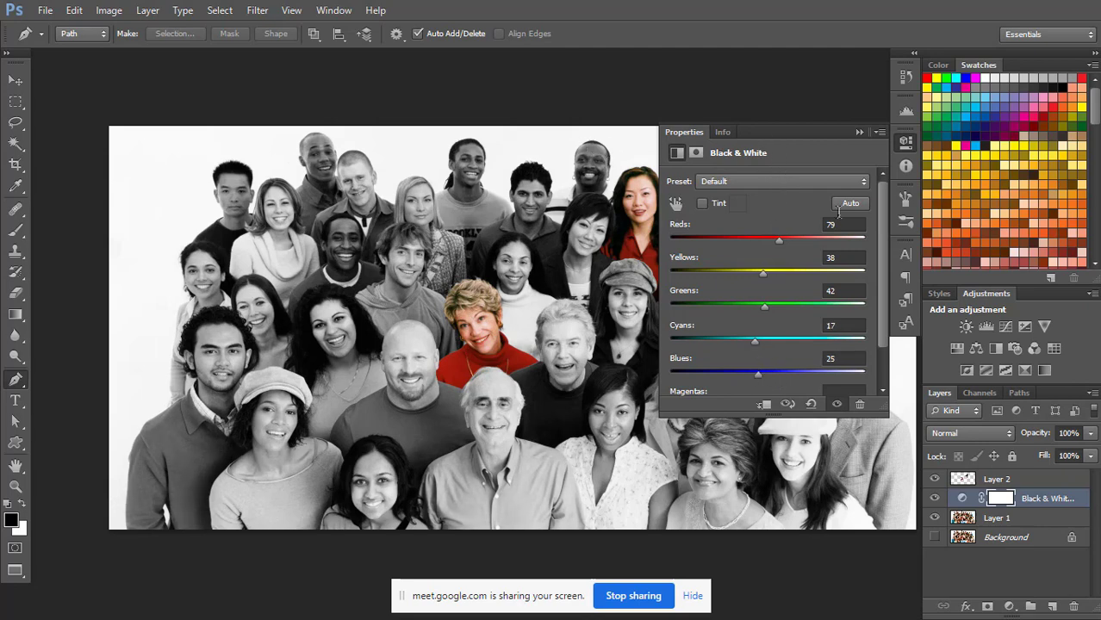
click(859, 133)
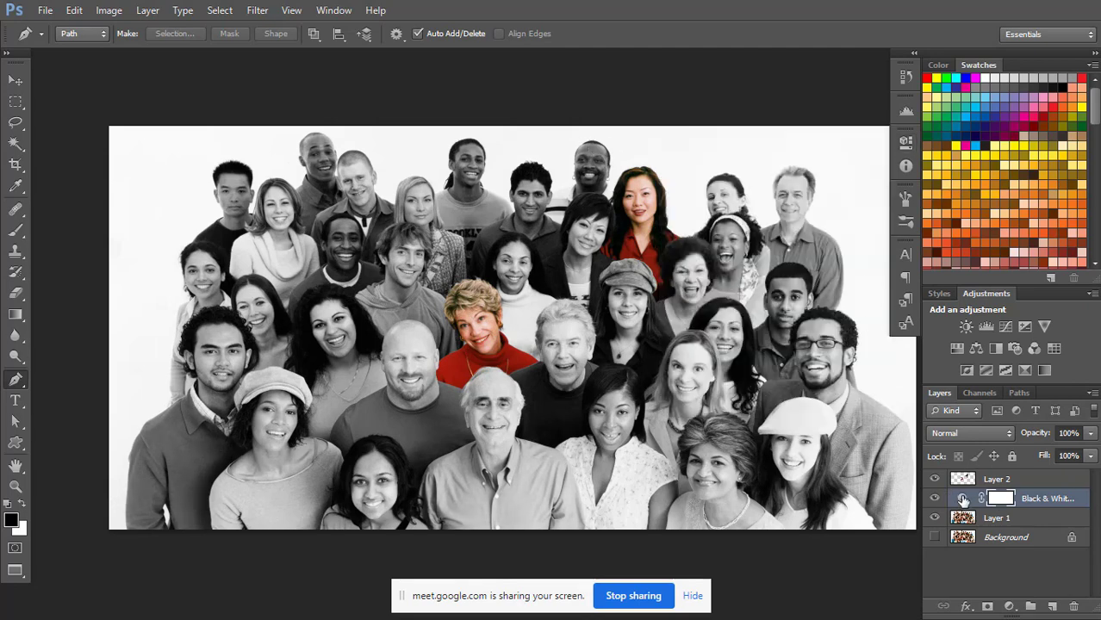
Toggle the visibility of the Black & White adjustment layer and Layer 2 to compare the image with and without each.
click(935, 498)
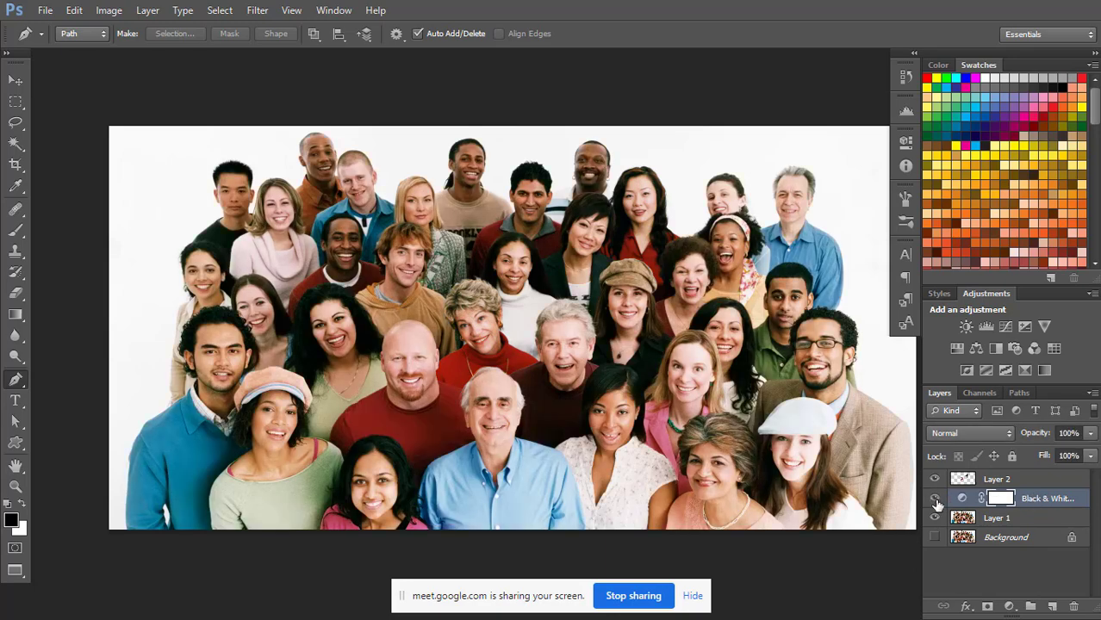
click(935, 498)
click(935, 499)
click(937, 500)
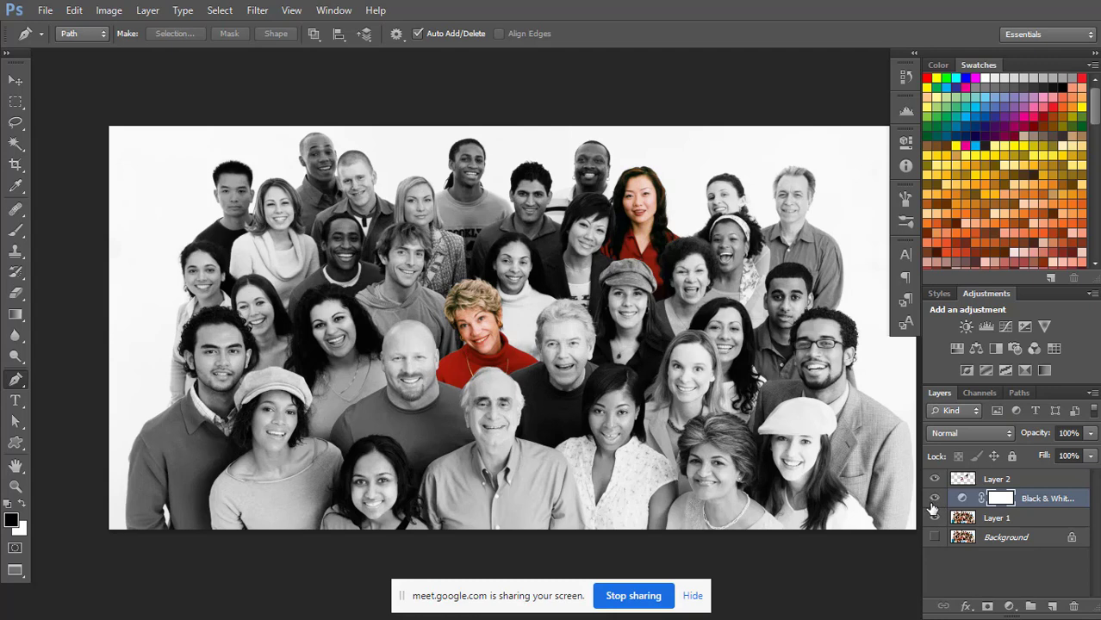
click(936, 535)
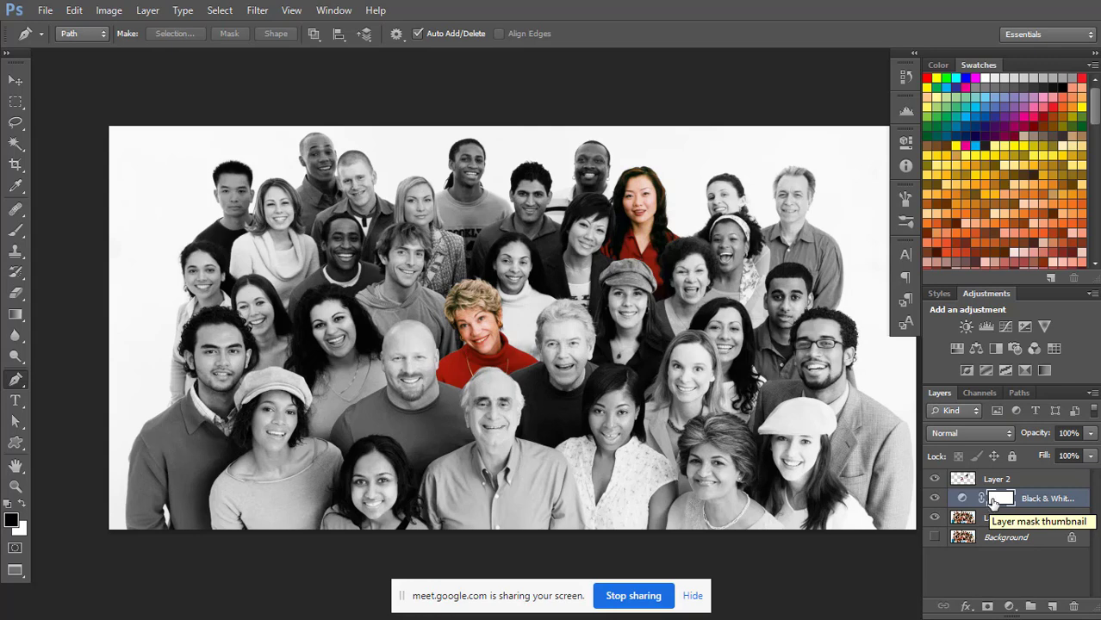
click(935, 479)
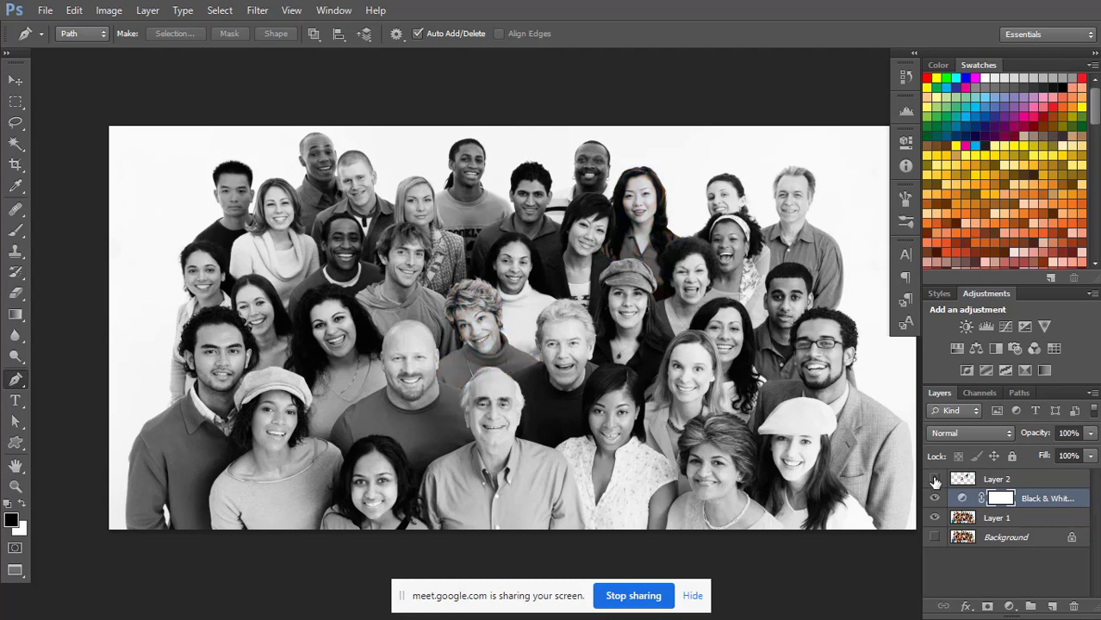
click(935, 480)
click(937, 483)
click(938, 484)
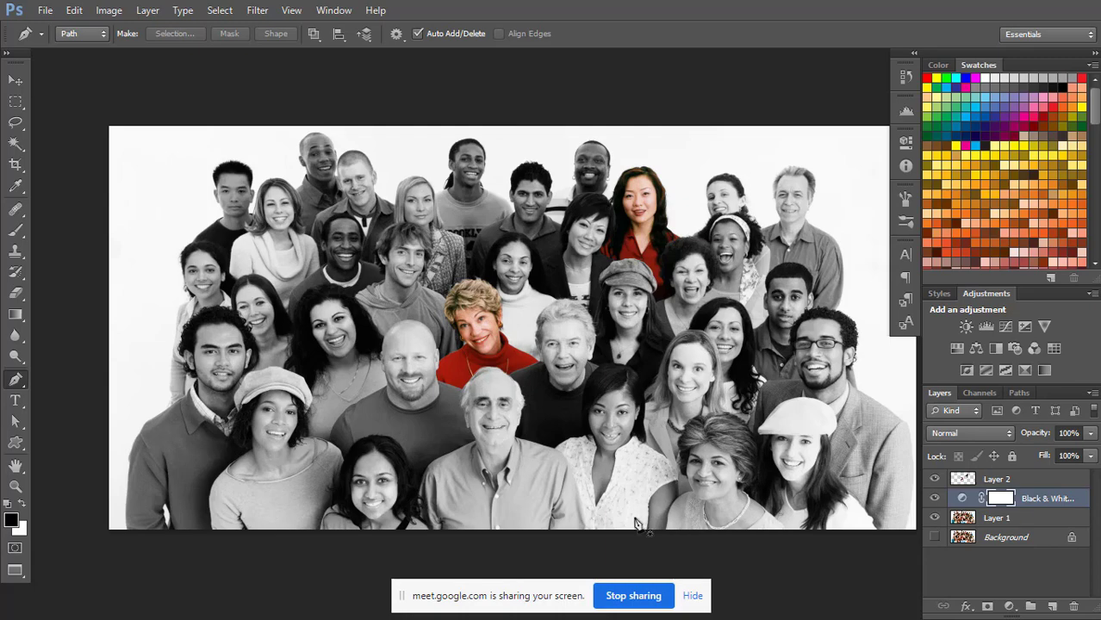
Stop sharing the screen with the meeting and switch to the Google Meet call in the browser.
click(631, 597)
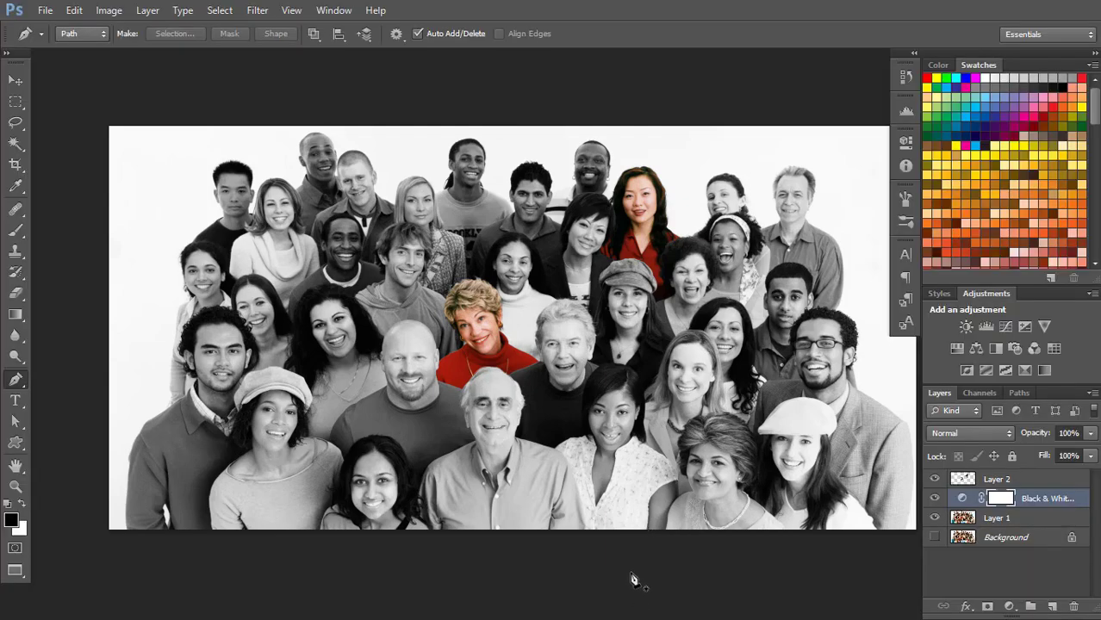
key(alt+Tab)
key(alt+Tab)
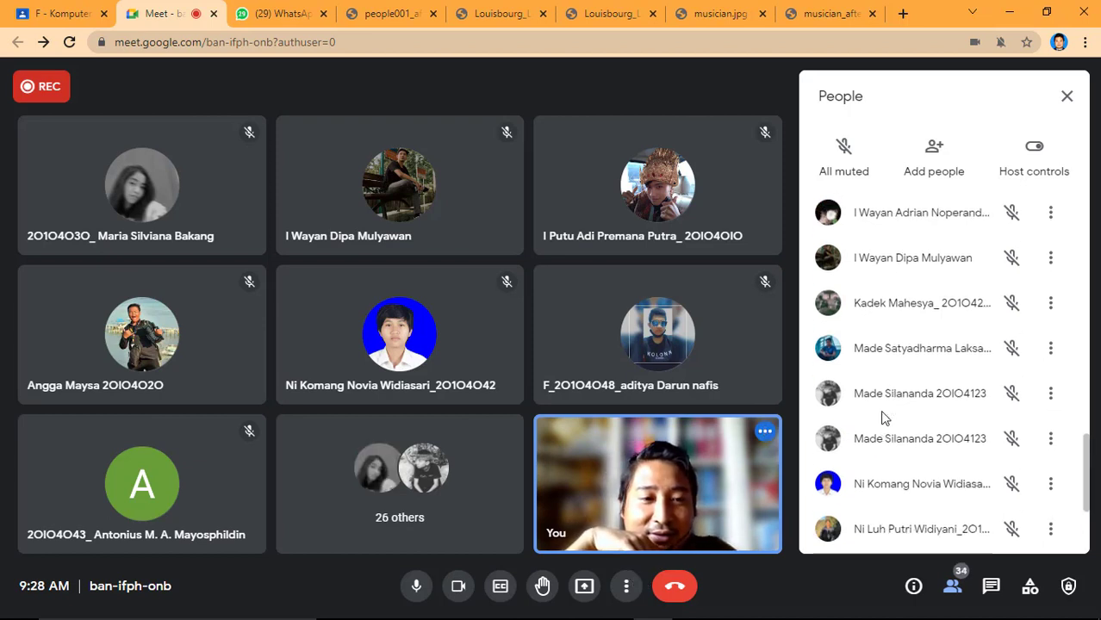
Look through the list of participants in the Google Meet call.
scroll(882, 417, down, 3)
scroll(882, 417, down, 1)
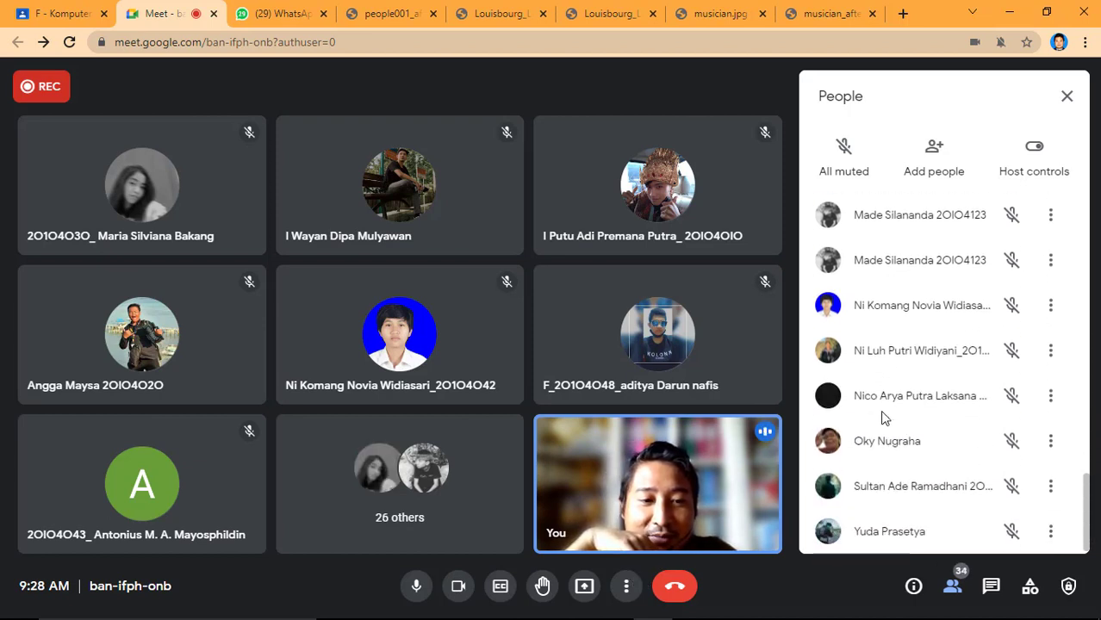
scroll(881, 417, up, 15)
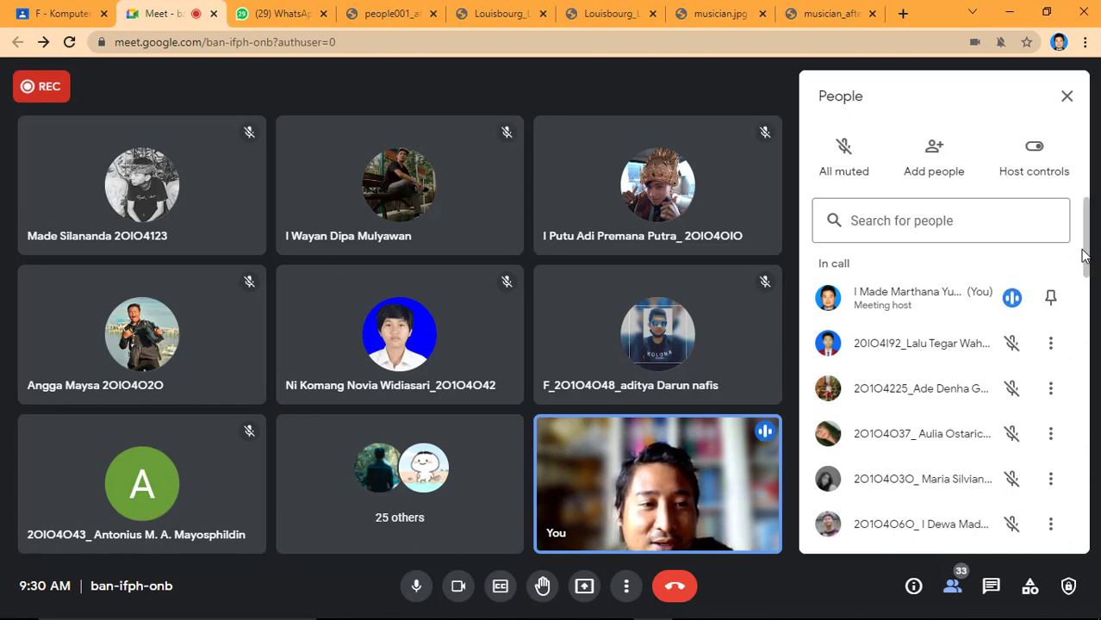
drag(1093, 258, 1096, 330)
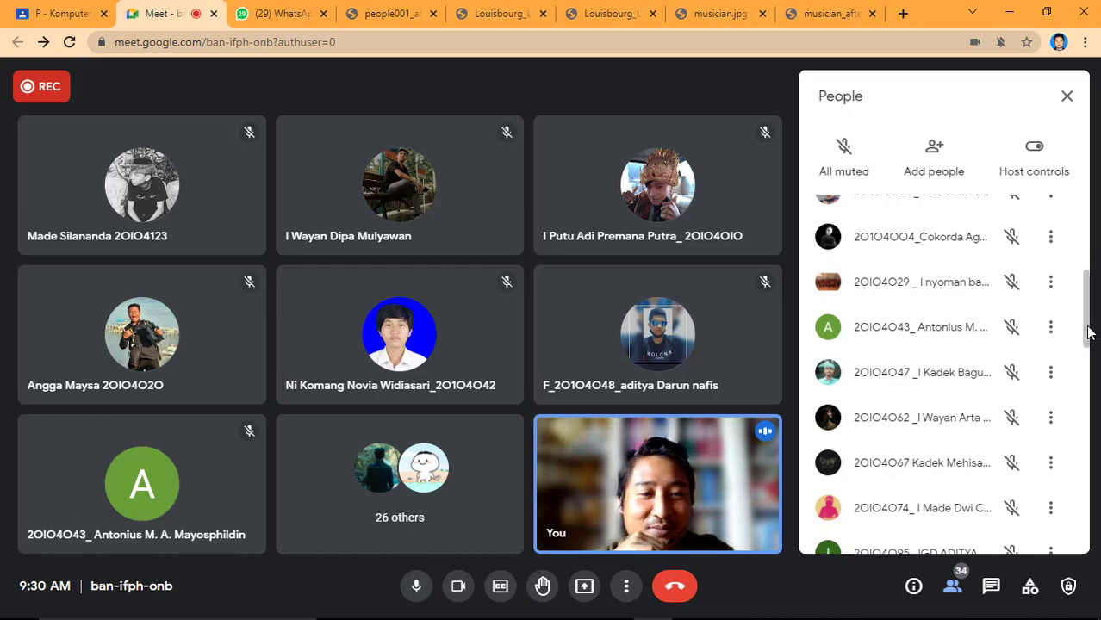
drag(1088, 332, 1092, 216)
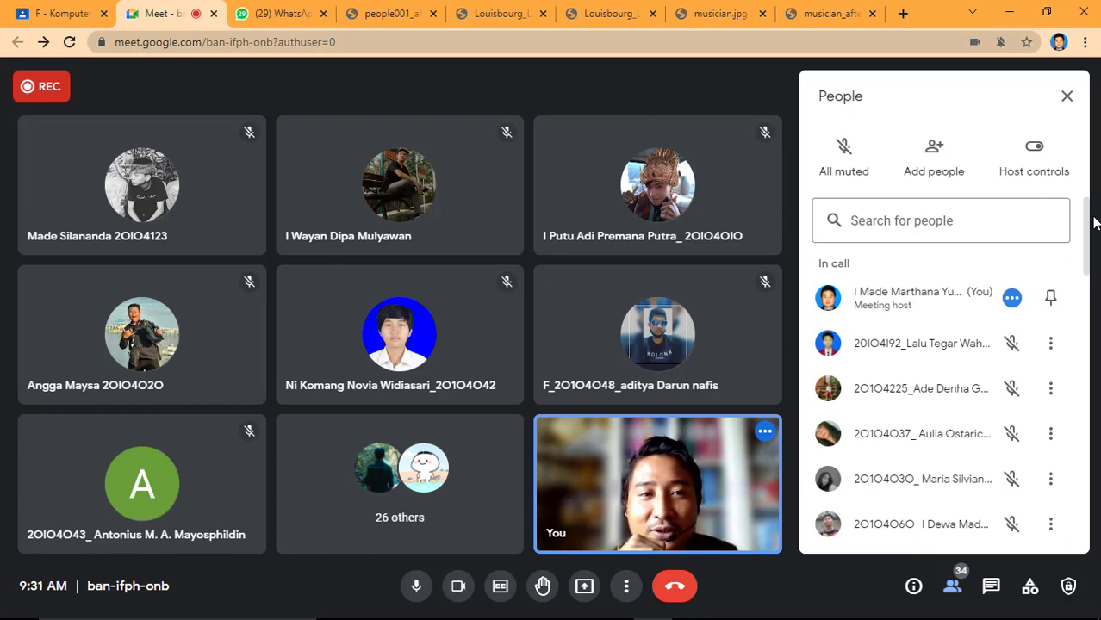
View the musician_after.jpg and musician.jpg images in the browser and return to the Google Meet call.
key(ctrl+9)
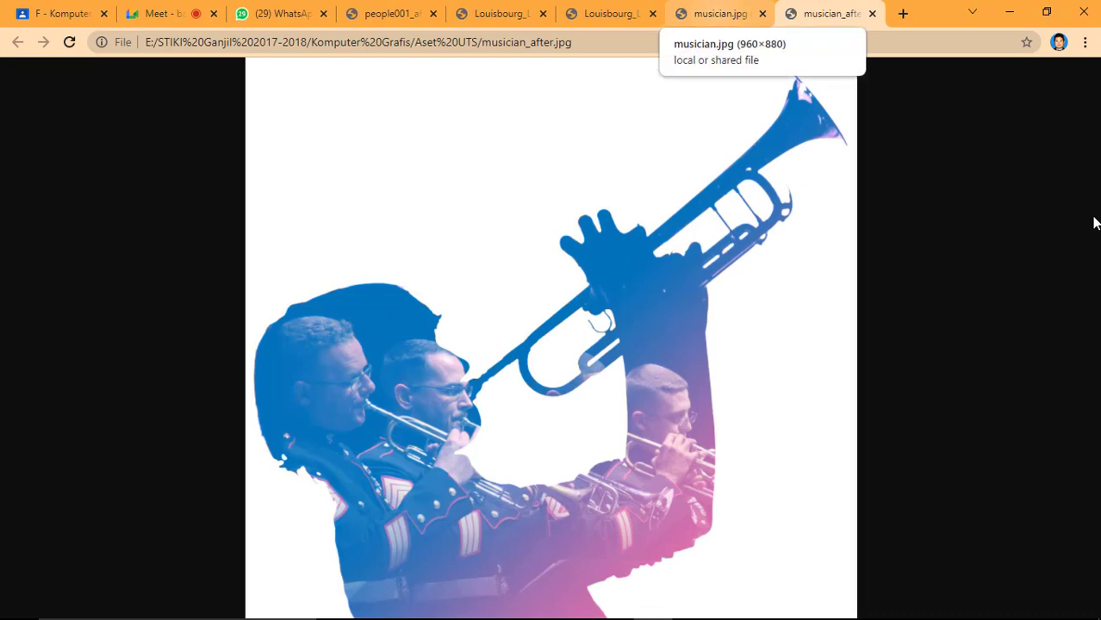
click(722, 13)
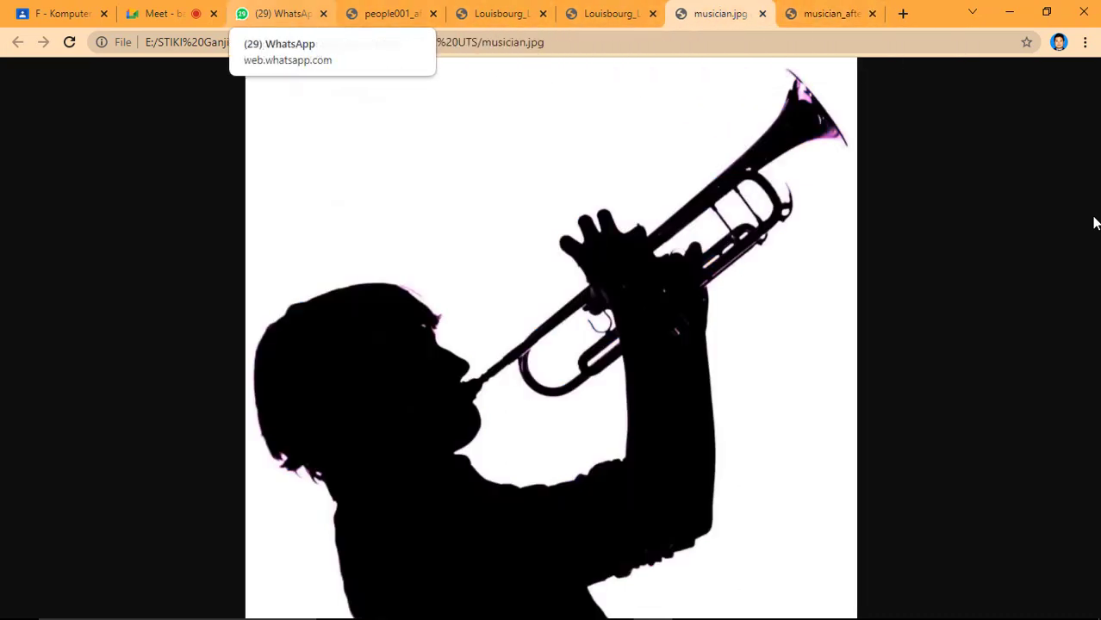
click(155, 13)
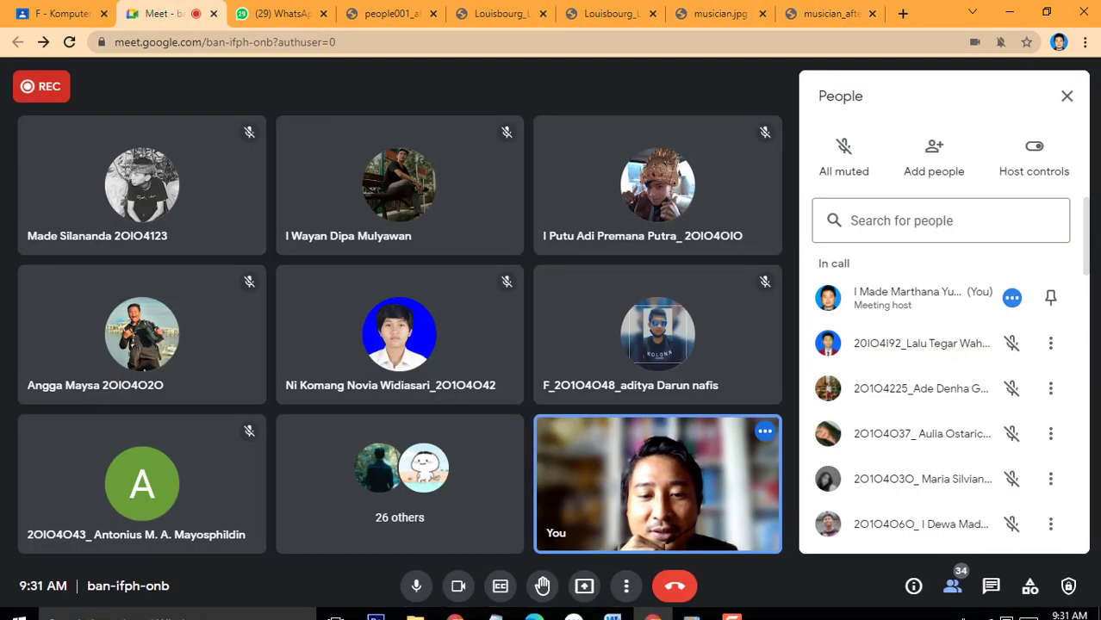
Switch to people001.jpg in Photoshop, return to the standard screen mode and minimize the document window.
mouse_move(376, 604)
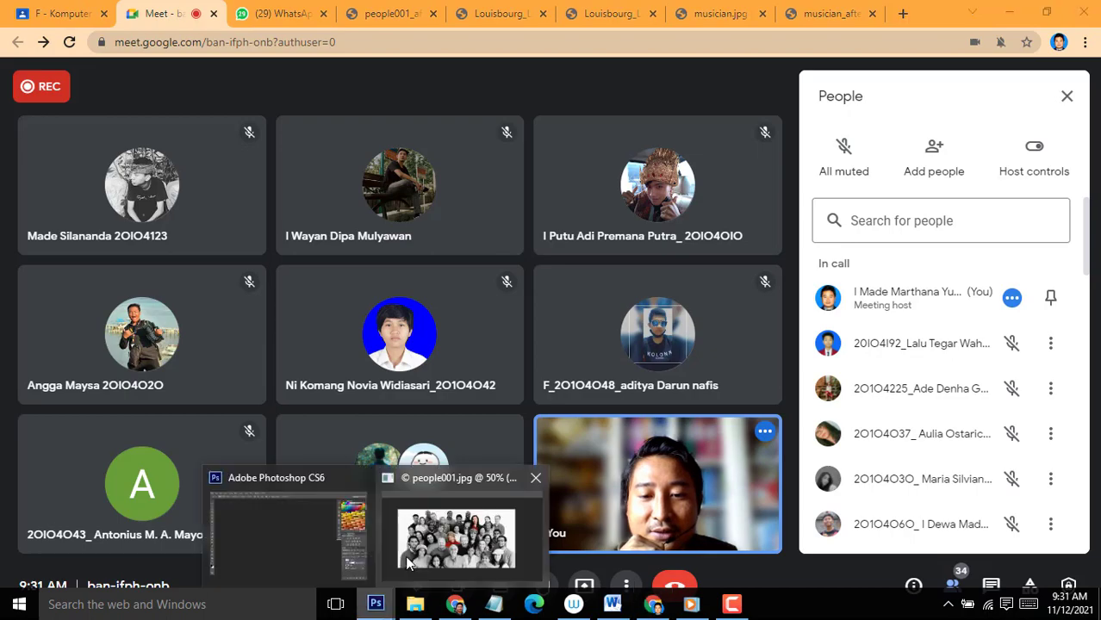
click(426, 486)
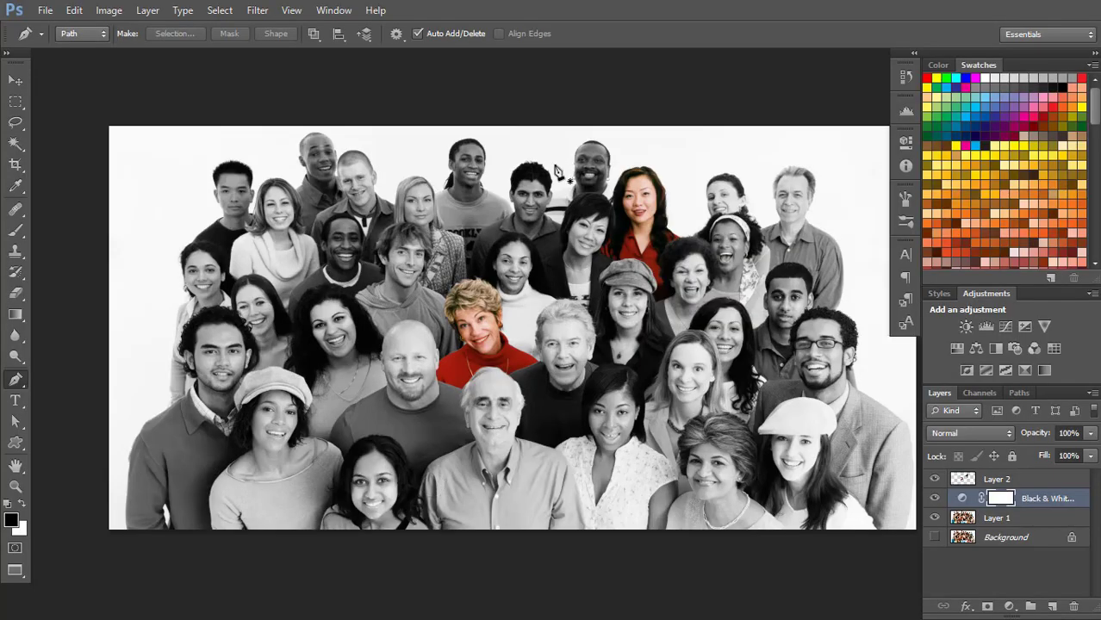
key(f)
key(f)
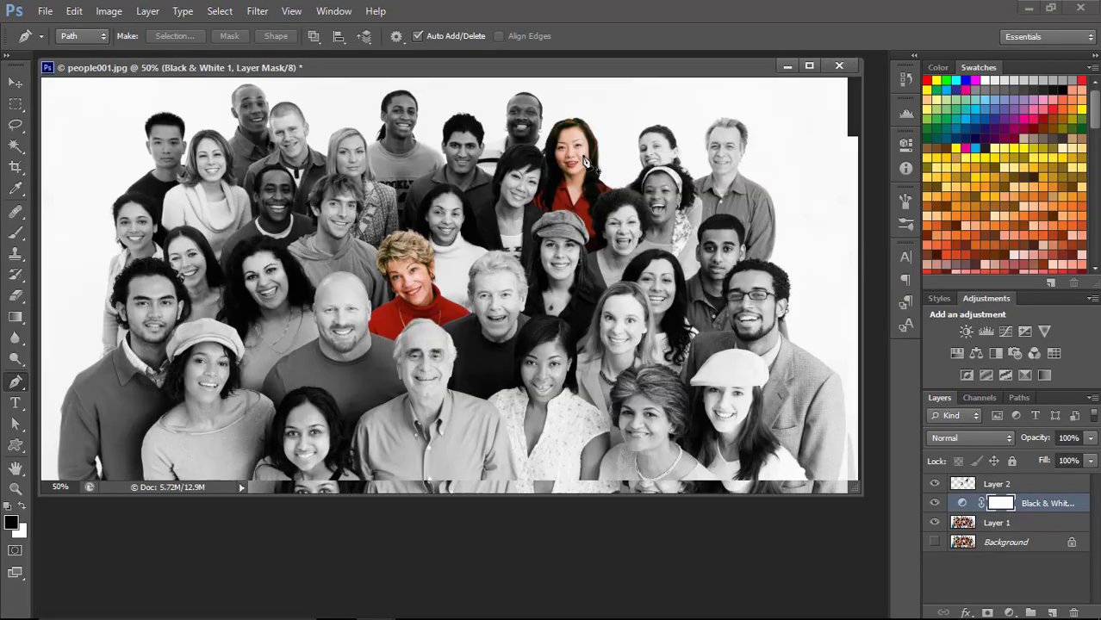
click(788, 67)
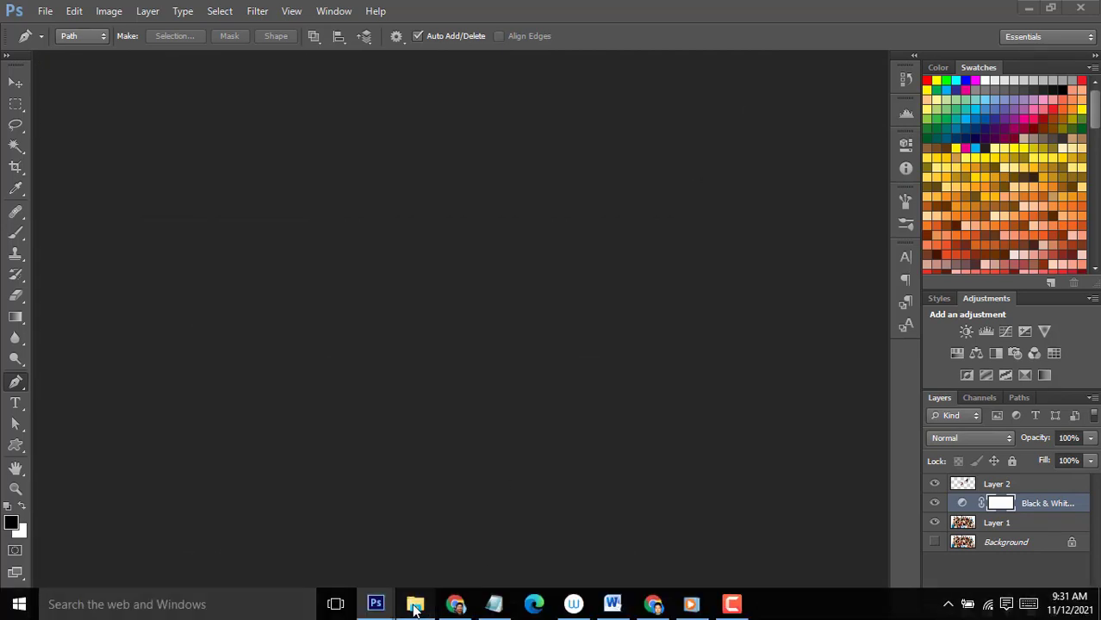
Open musician.jpg from the Aset UTS folder in Photoshop and float it in its own window.
click(415, 606)
drag(569, 331, 662, 113)
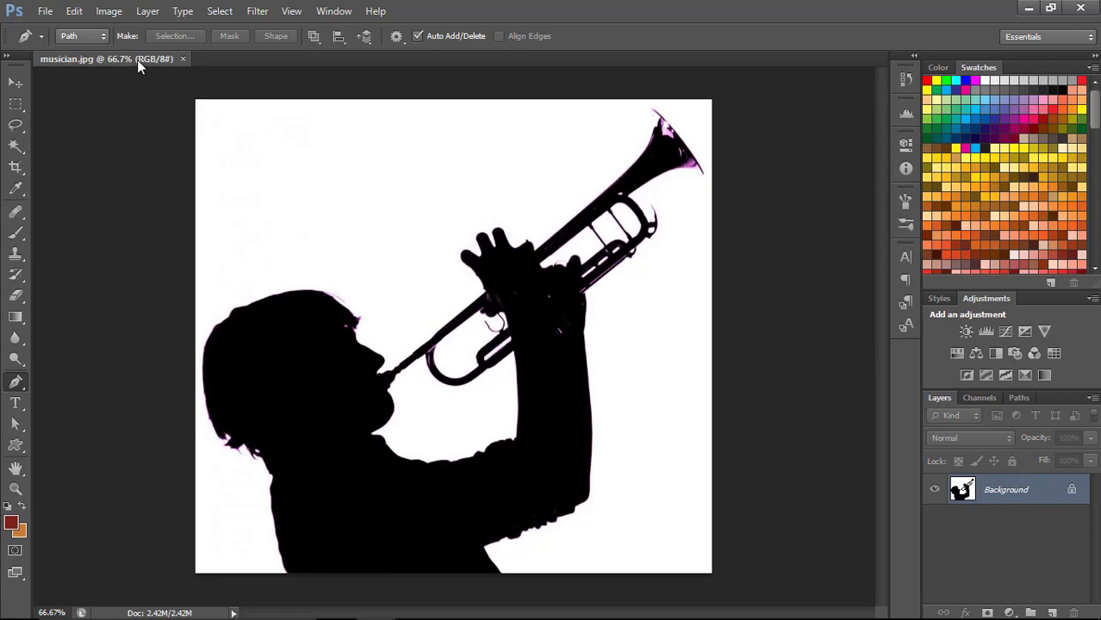
drag(139, 60, 142, 115)
Open MEOP_2017_1800x1013 from the Aset UTS folder in a floating window beside musician.jpg and bring musician.jpg to the front.
click(420, 605)
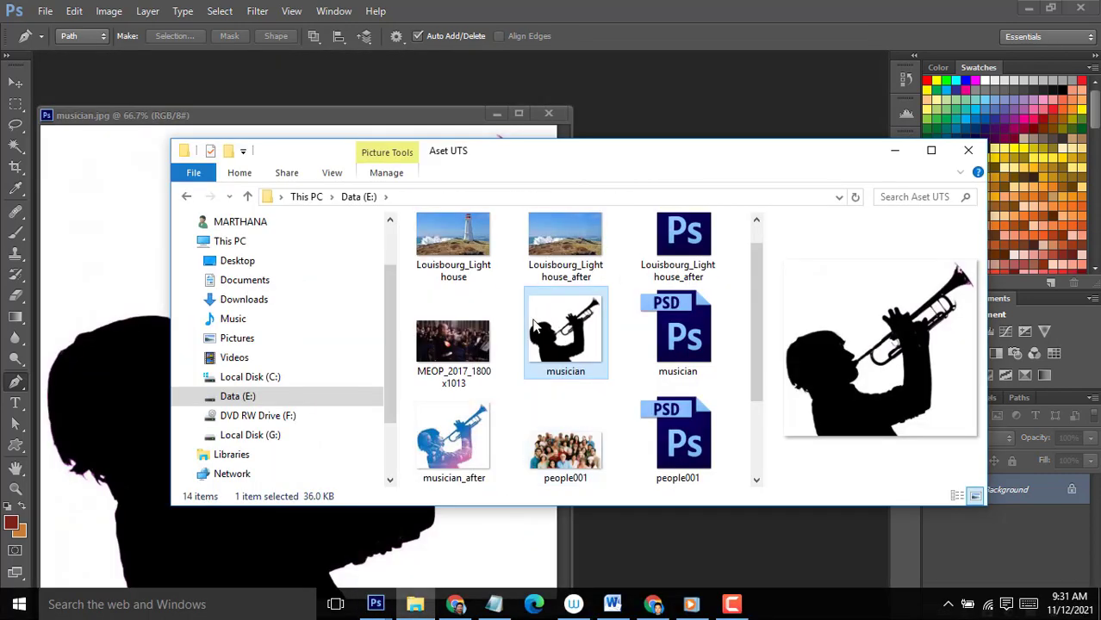
click(454, 345)
drag(487, 312, 695, 107)
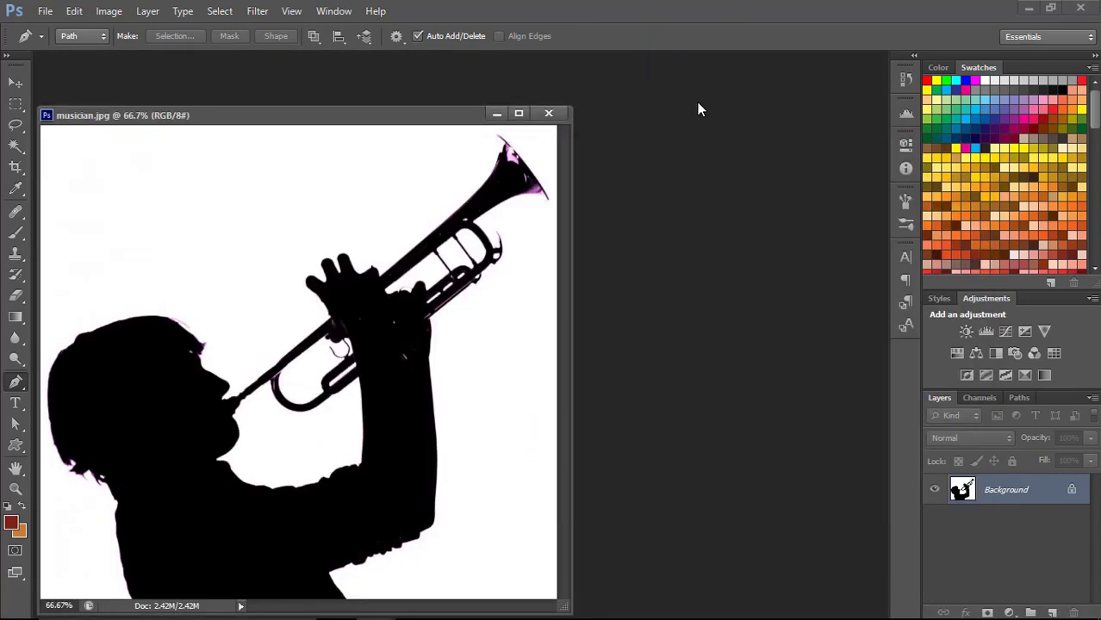
drag(187, 65, 431, 67)
click(165, 118)
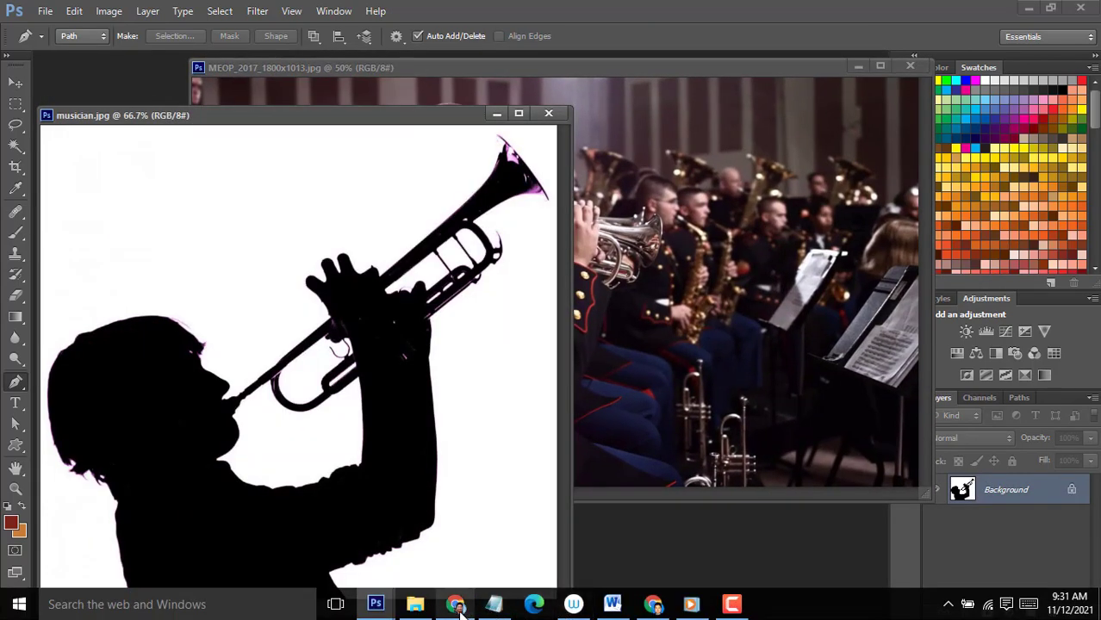
Switch to the Google Meet call in the browser and share the entire screen with the participants.
click(655, 603)
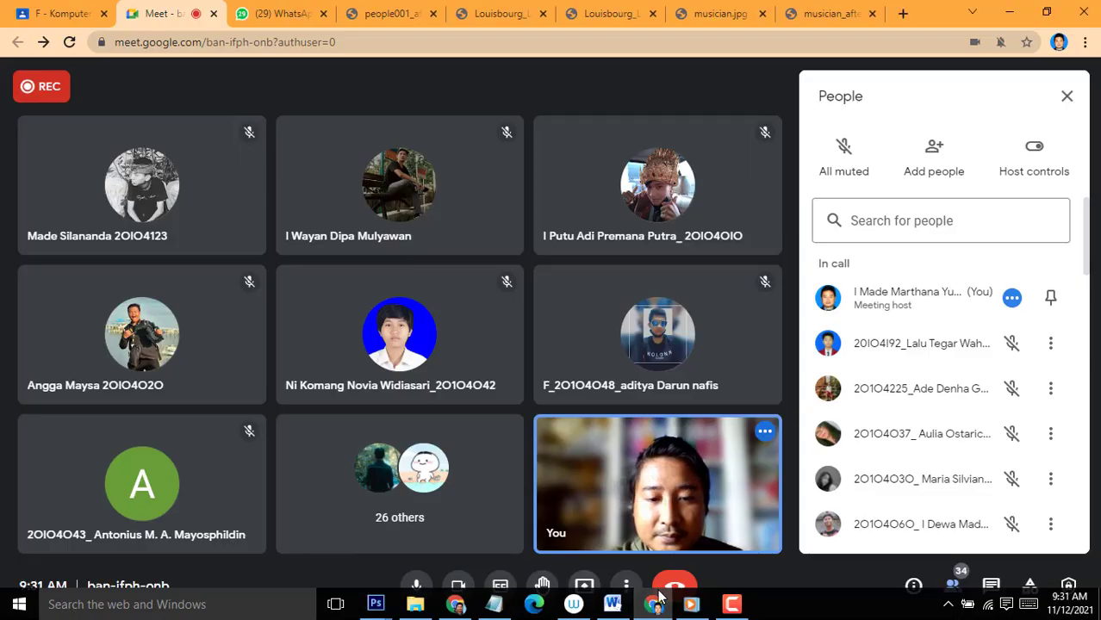
click(585, 586)
click(673, 470)
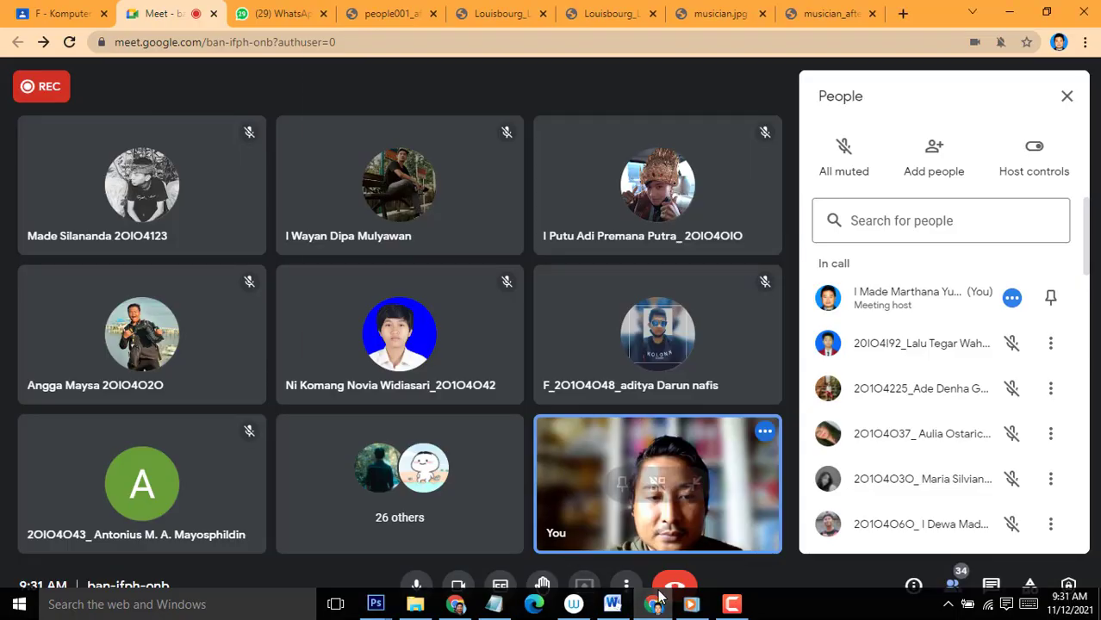
click(464, 226)
click(694, 373)
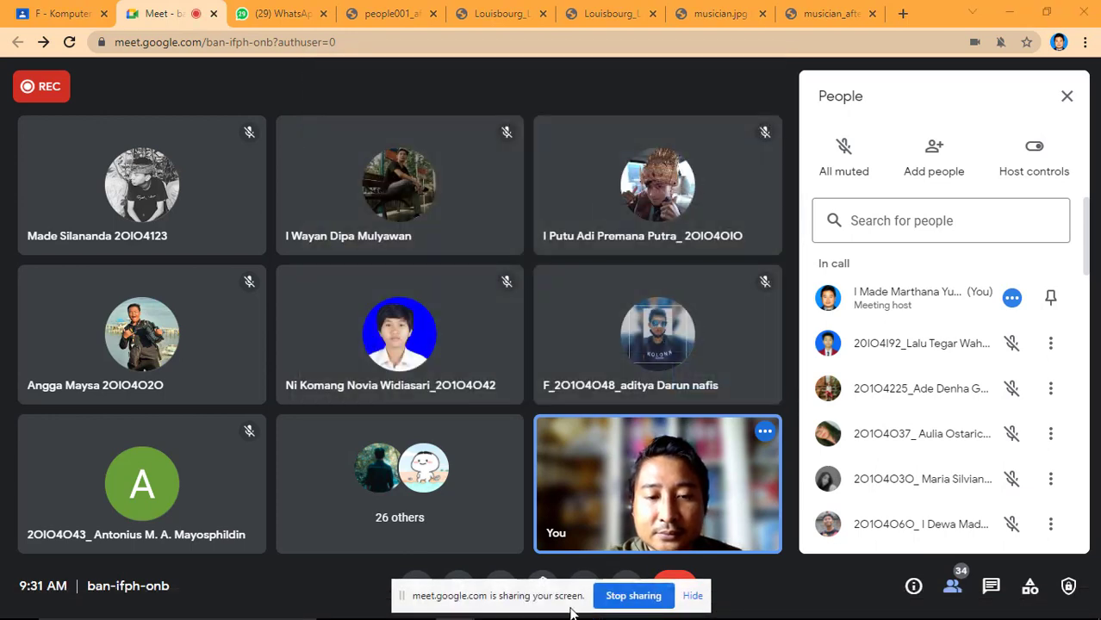
Return to Photoshop and reposition the MEOP_2017_1800x1013 and musician.jpg windows so they overlap, with musician.jpg in front.
key(alt+Tab)
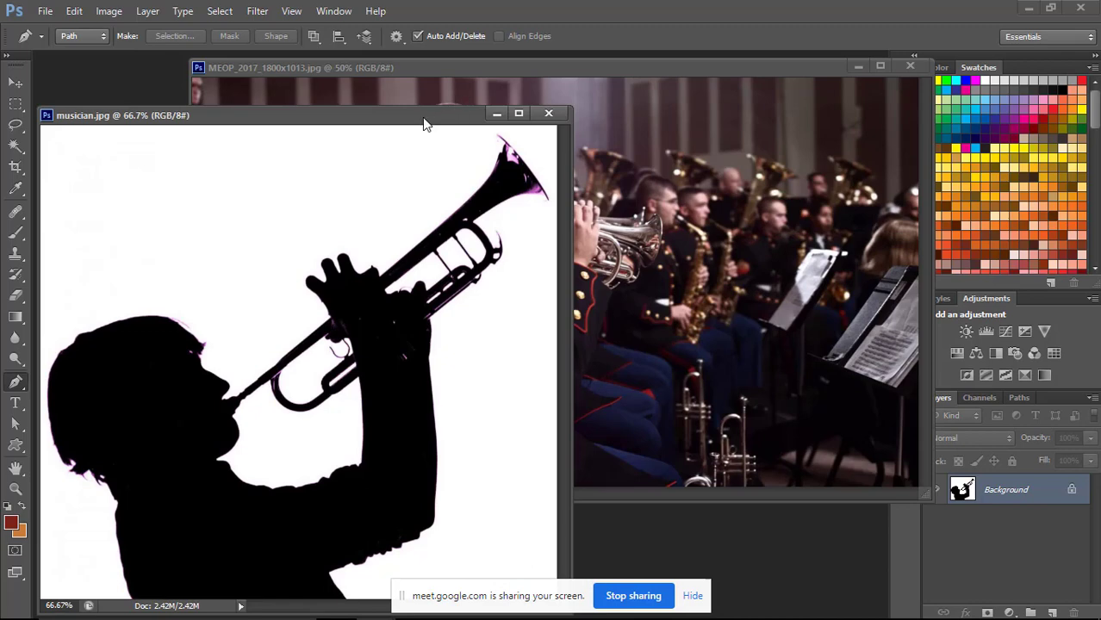
drag(423, 123, 472, 107)
click(729, 70)
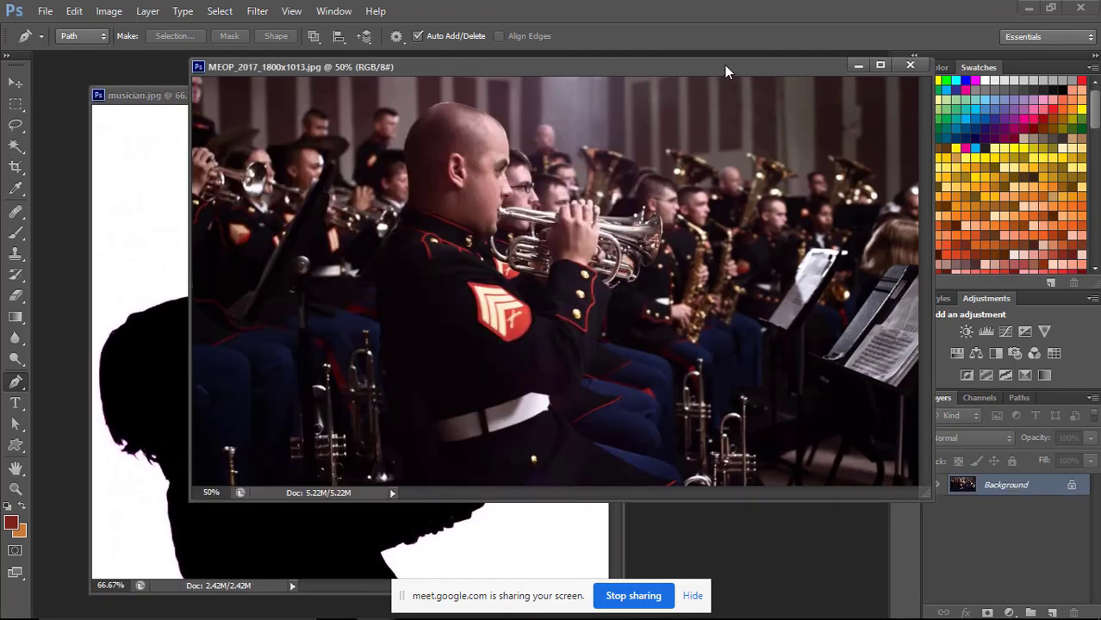
drag(724, 65, 651, 89)
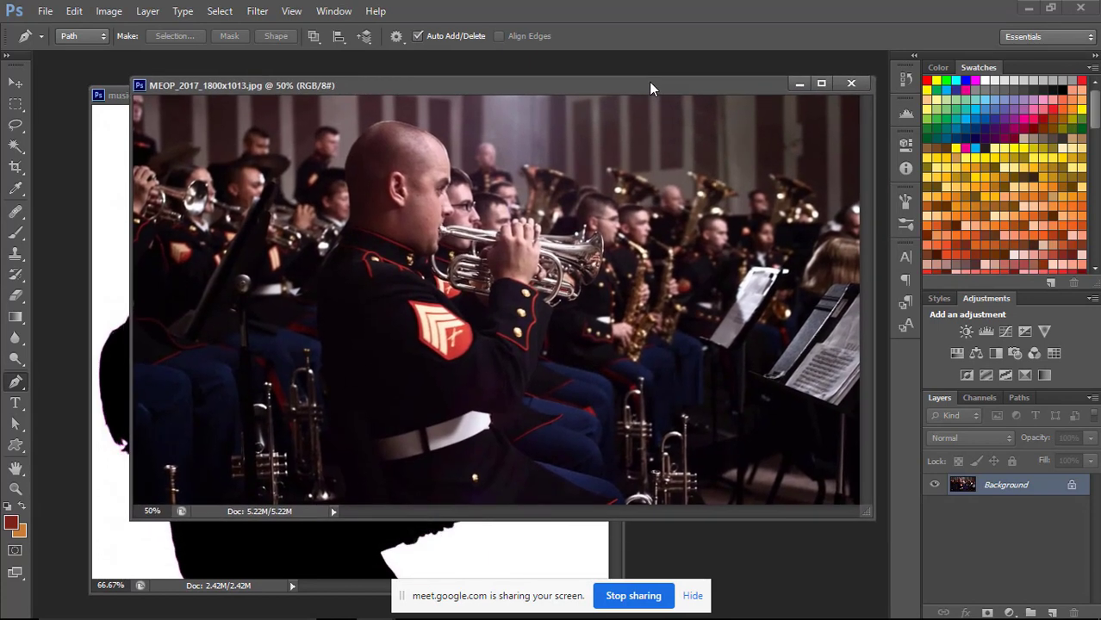
click(119, 100)
drag(515, 109, 491, 76)
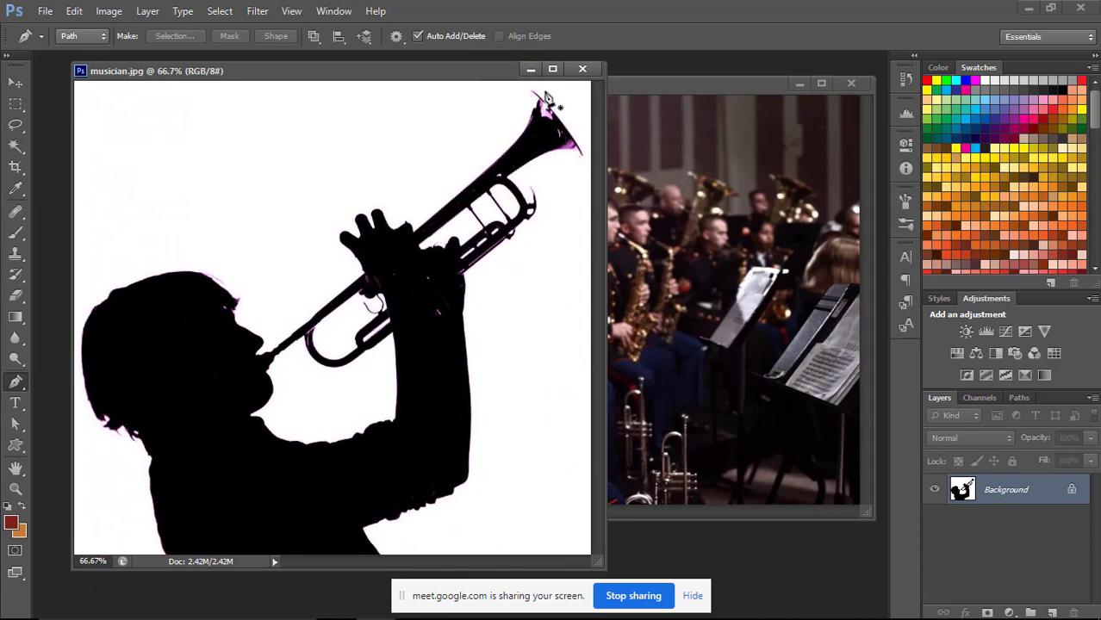
Compare the musician.jpg silhouette with the MEOP band photo by bringing each document window forward in turn.
click(659, 84)
drag(658, 84, 603, 125)
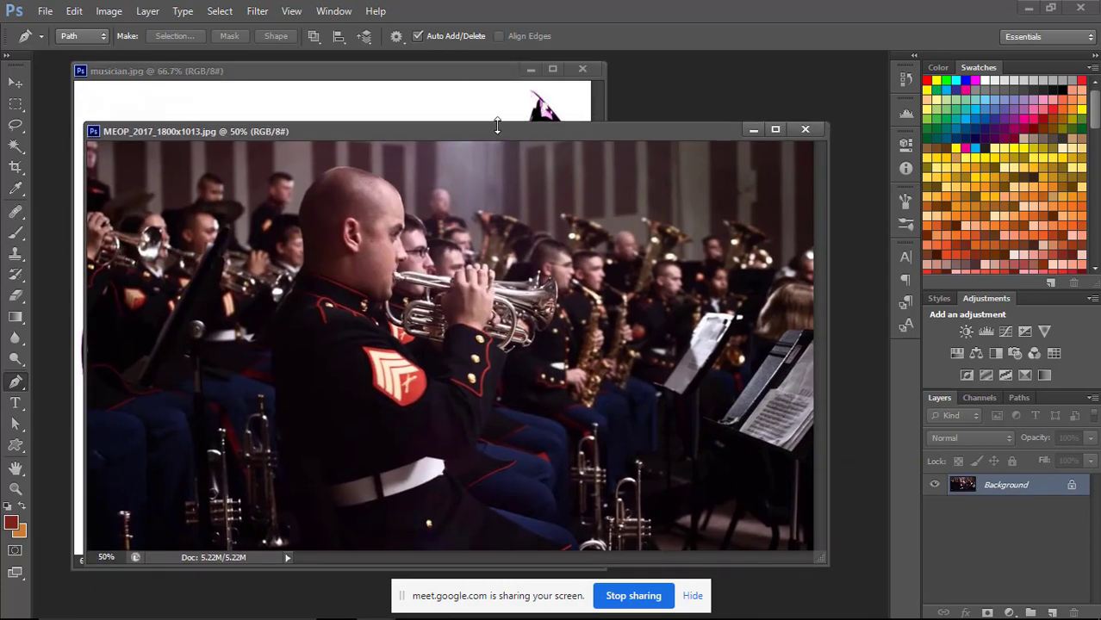
drag(530, 133, 552, 109)
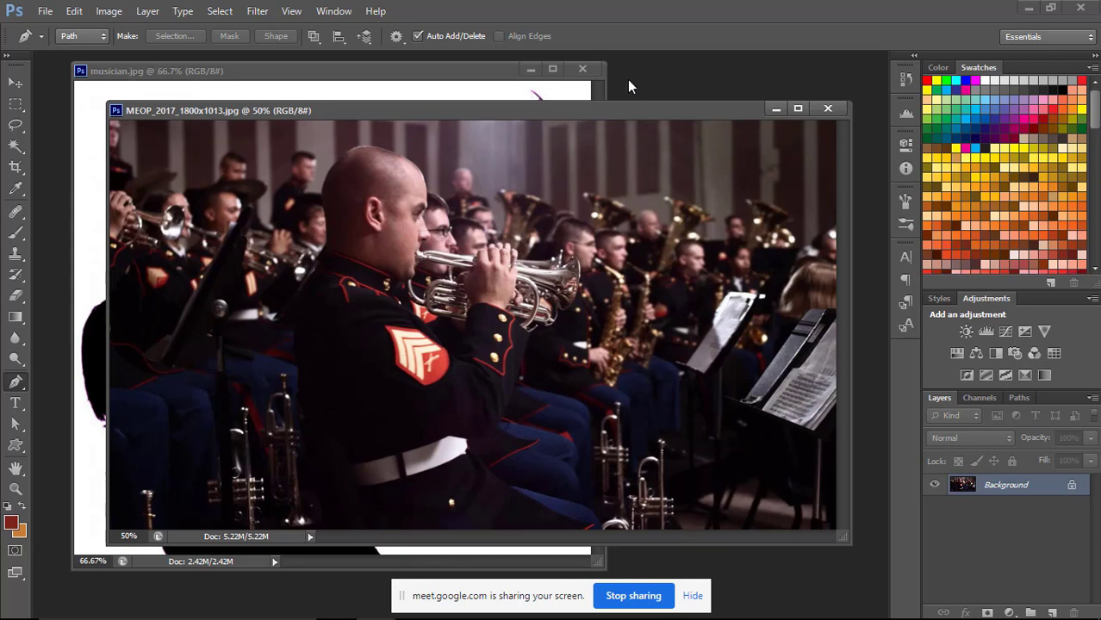
mouse_move(628, 112)
mouse_down()
mouse_move(611, 133)
mouse_move(627, 131)
mouse_move(624, 119)
mouse_up()
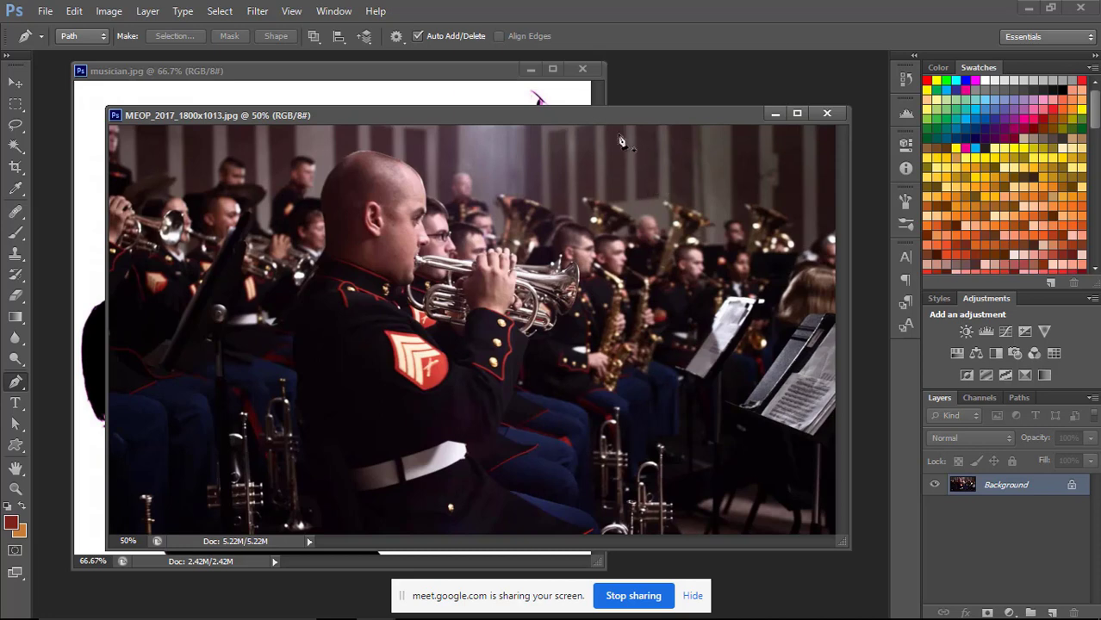
drag(599, 123, 624, 154)
click(482, 87)
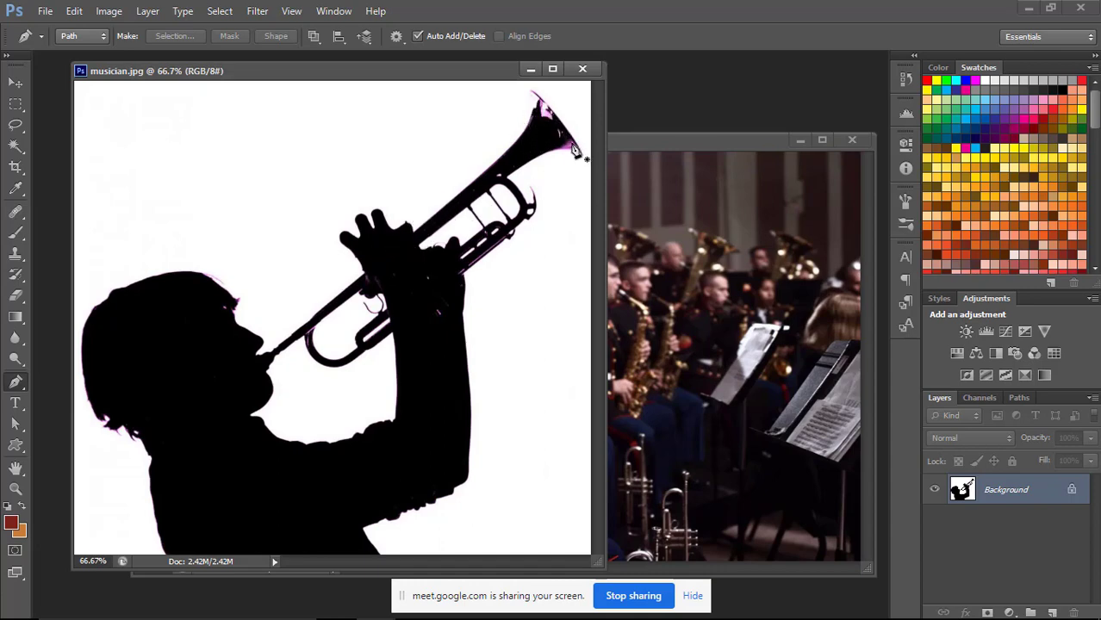
drag(476, 72, 456, 72)
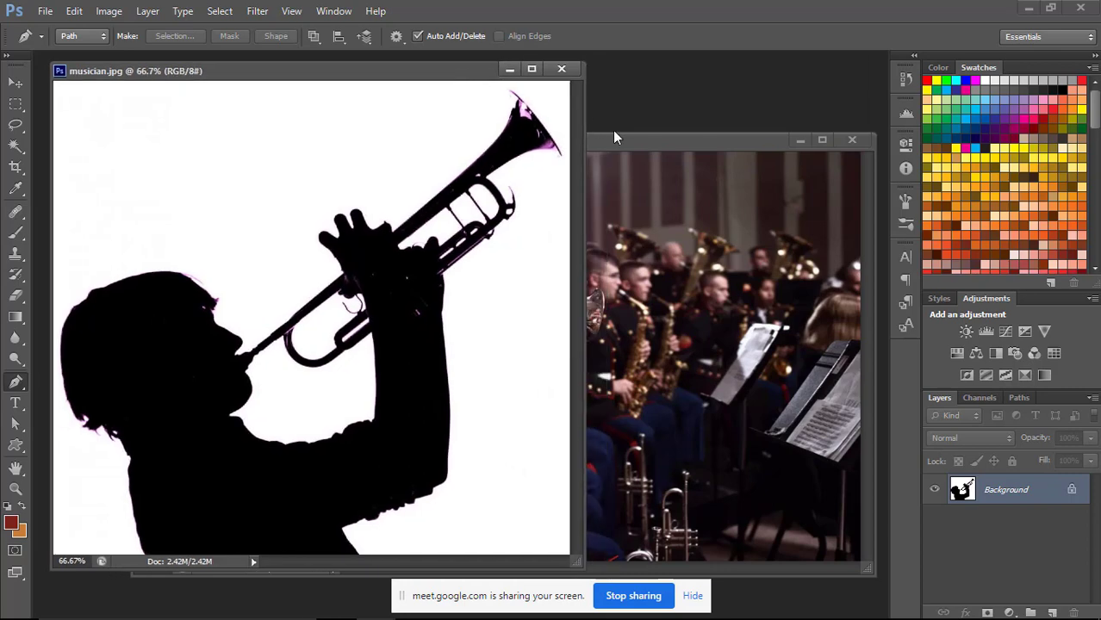
click(625, 147)
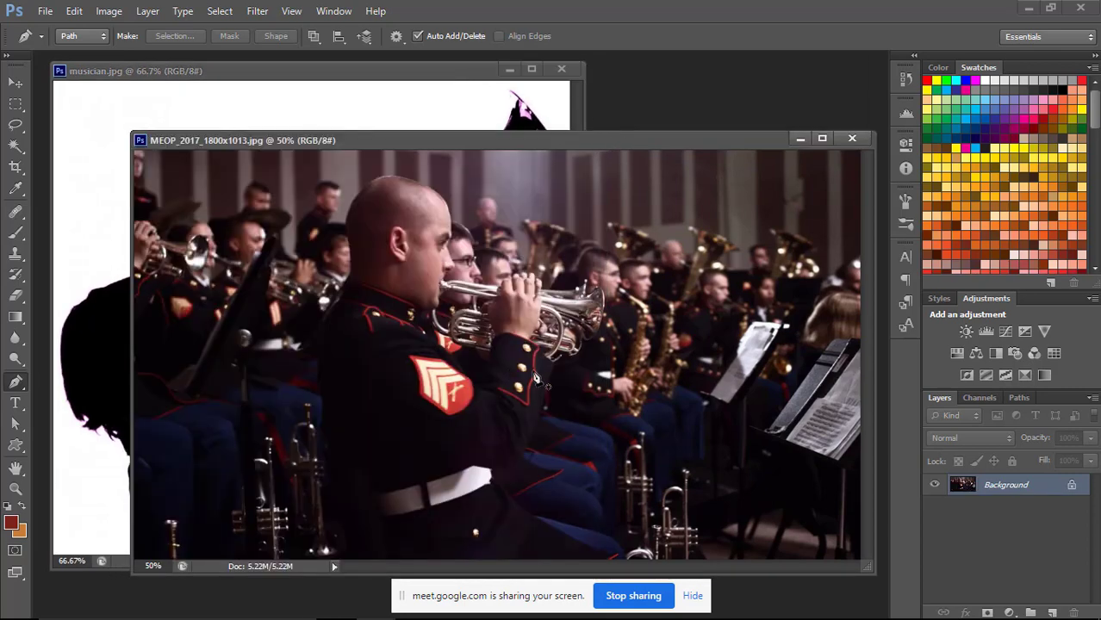
click(436, 72)
drag(435, 71, 434, 71)
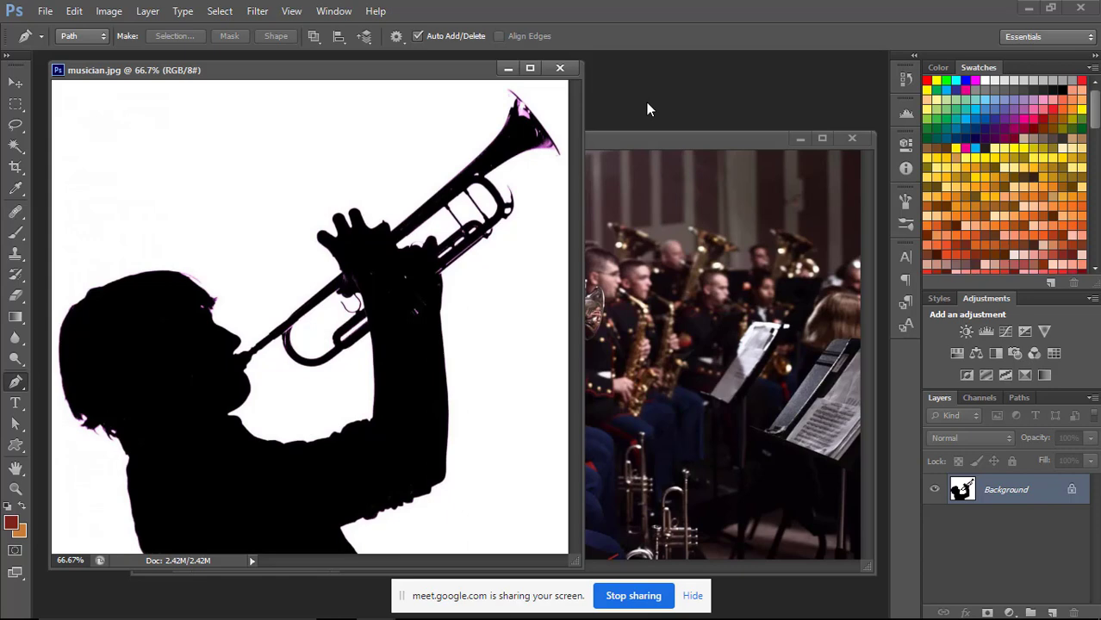
drag(481, 72, 500, 79)
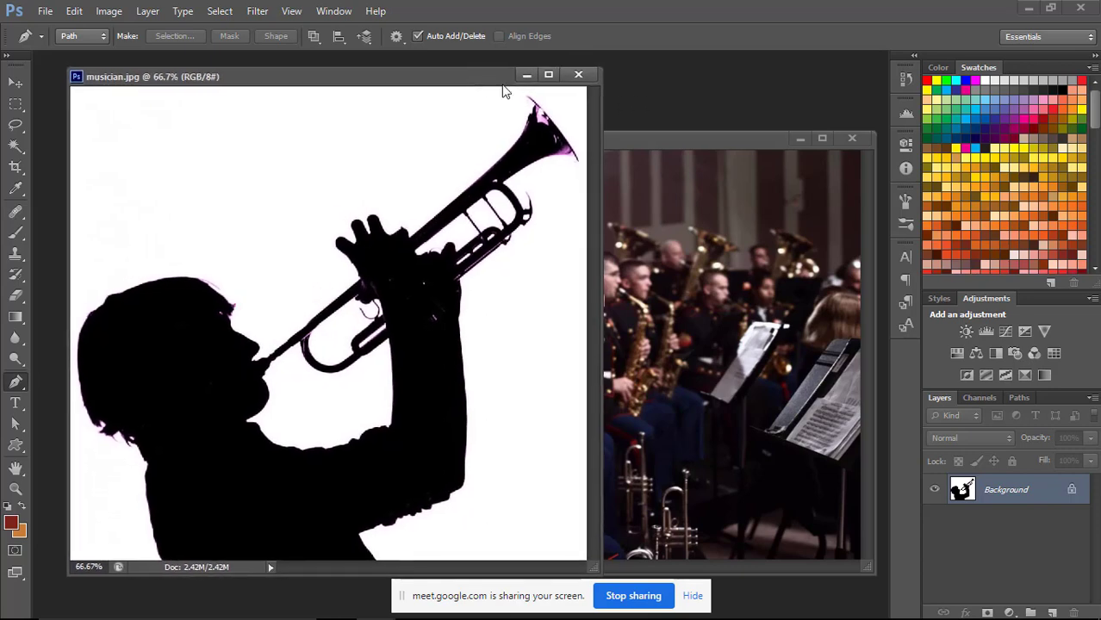
click(617, 138)
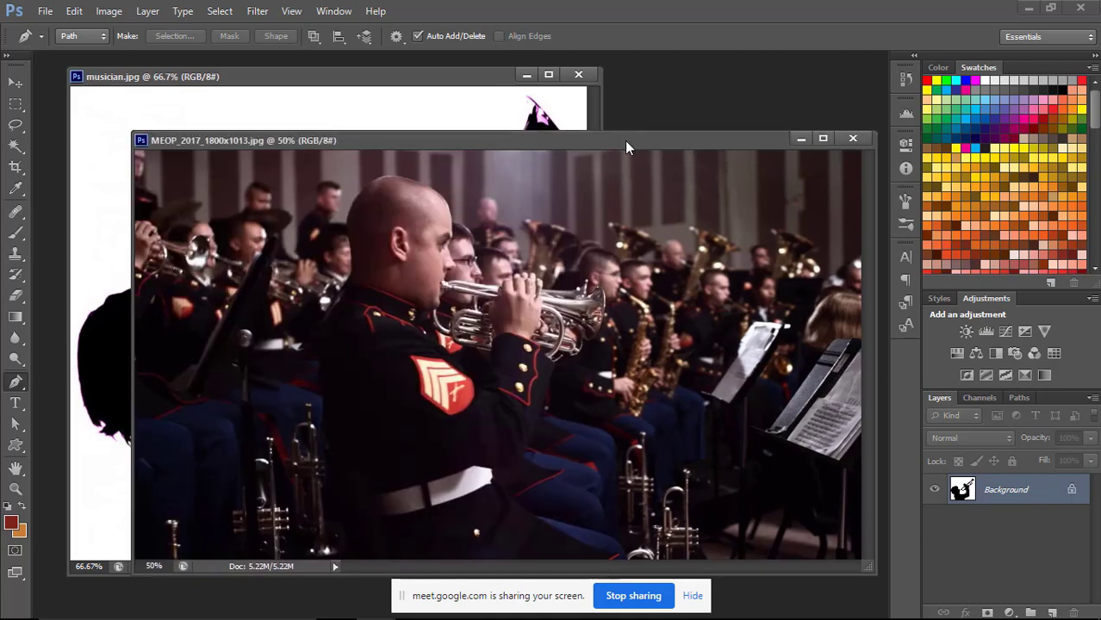
drag(621, 138, 598, 127)
click(473, 87)
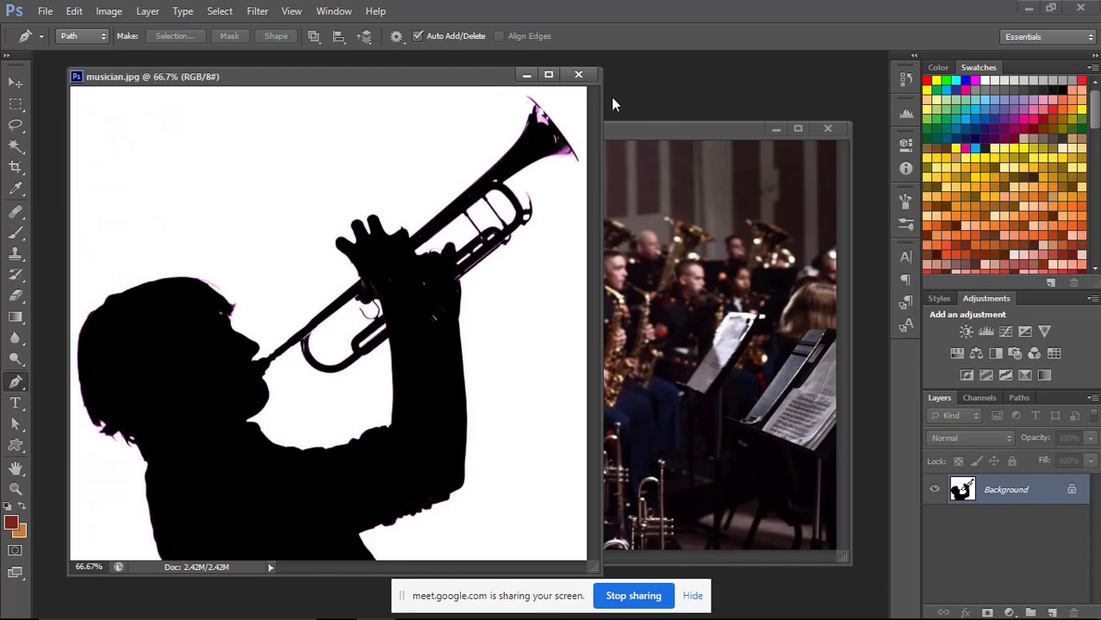
drag(631, 129, 641, 114)
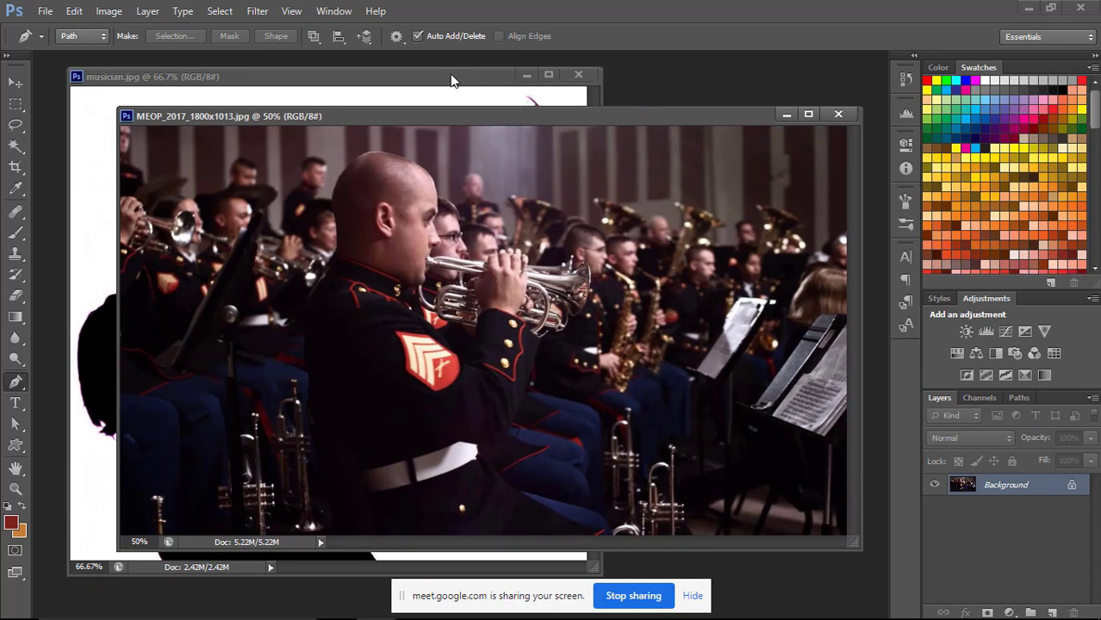
click(483, 82)
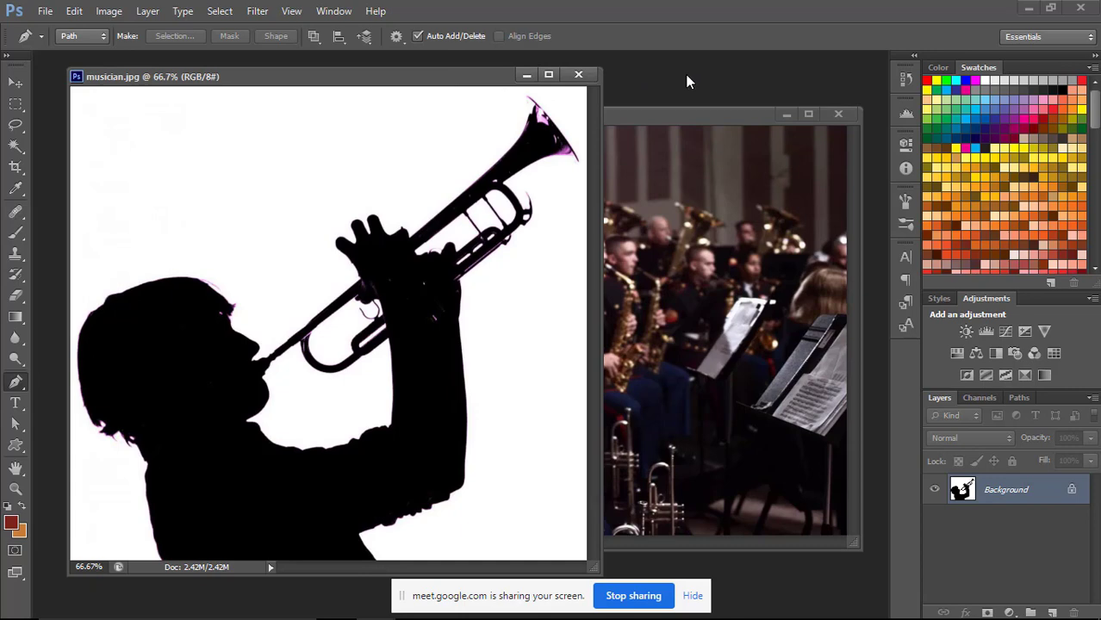
mouse_move(491, 81)
mouse_down()
mouse_move(520, 73)
mouse_move(505, 77)
mouse_up()
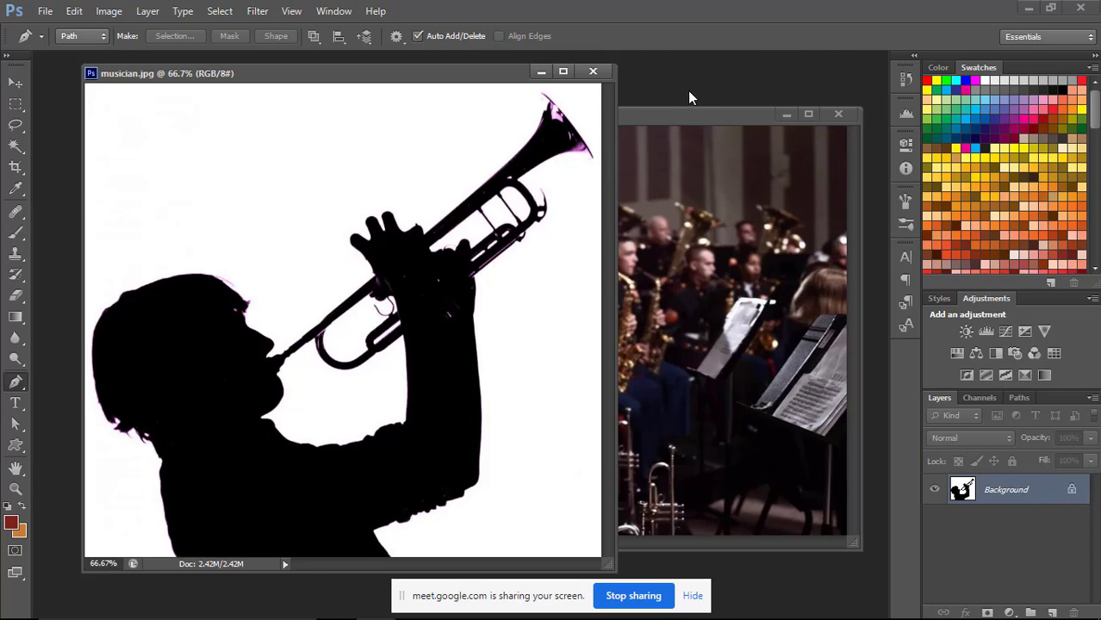
click(644, 115)
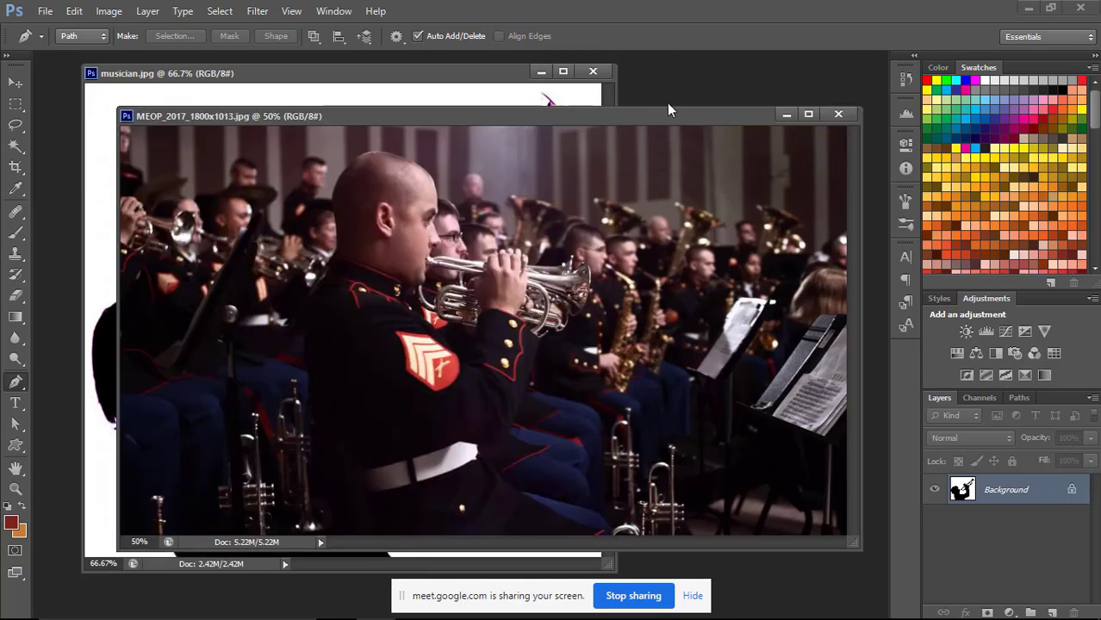
drag(668, 109, 691, 97)
click(480, 74)
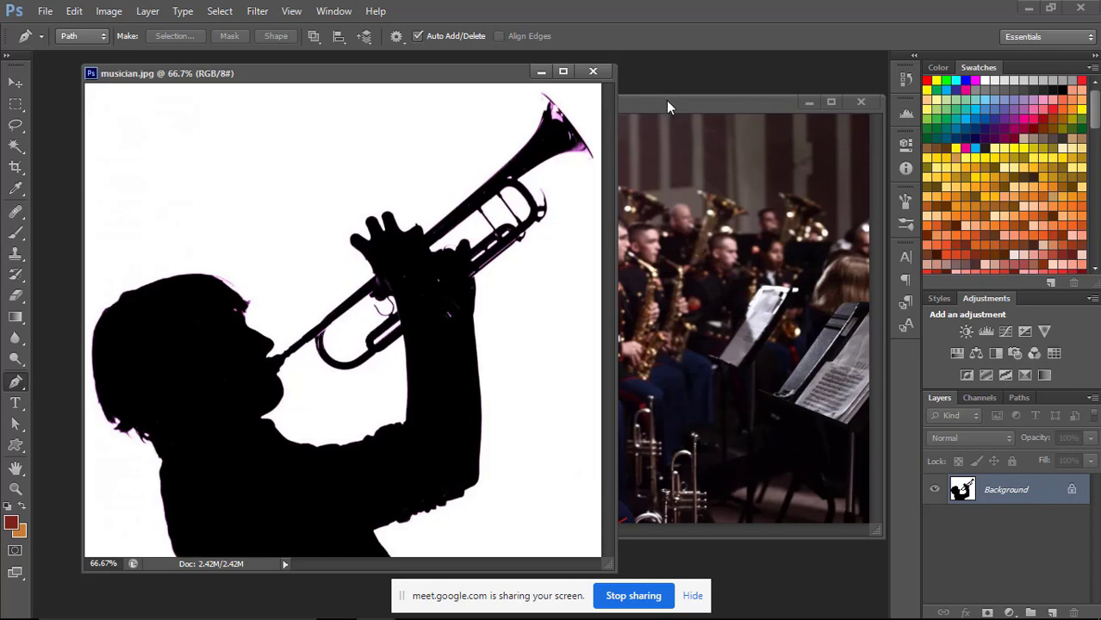
drag(668, 107, 640, 121)
click(504, 89)
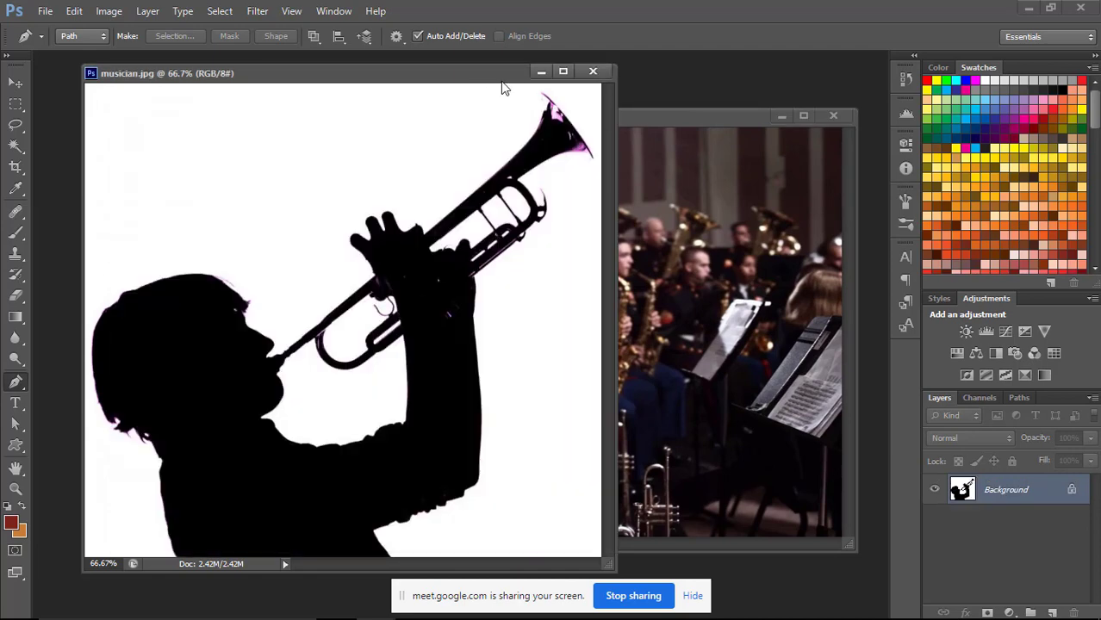
Check the pixel dimensions and resolution of musician.jpg in the Image Size settings without changing them.
right_click(497, 76)
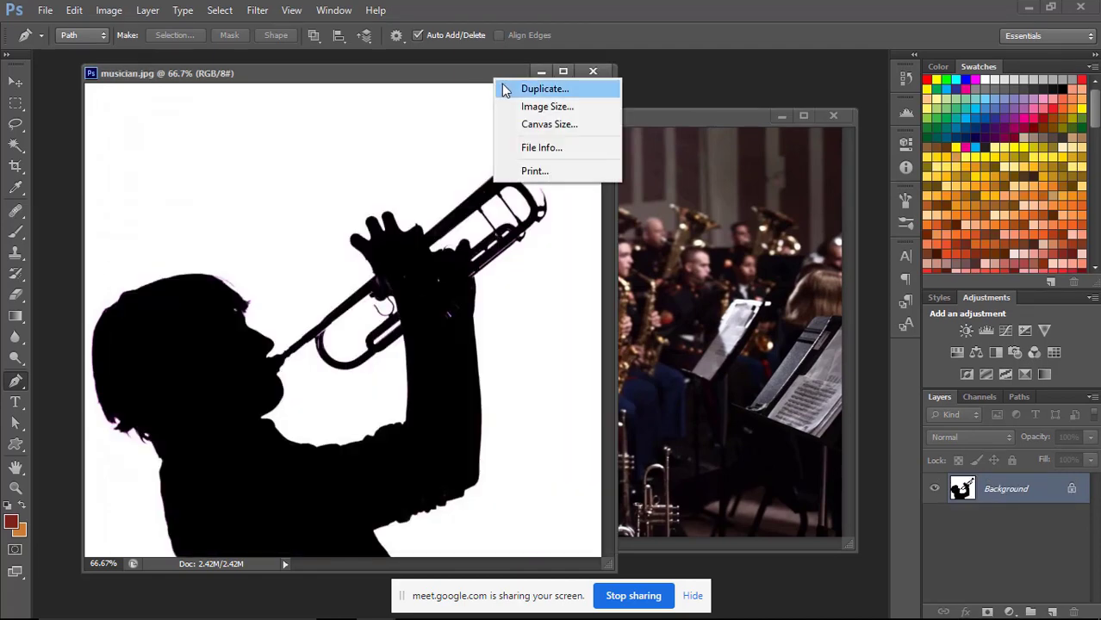
click(517, 106)
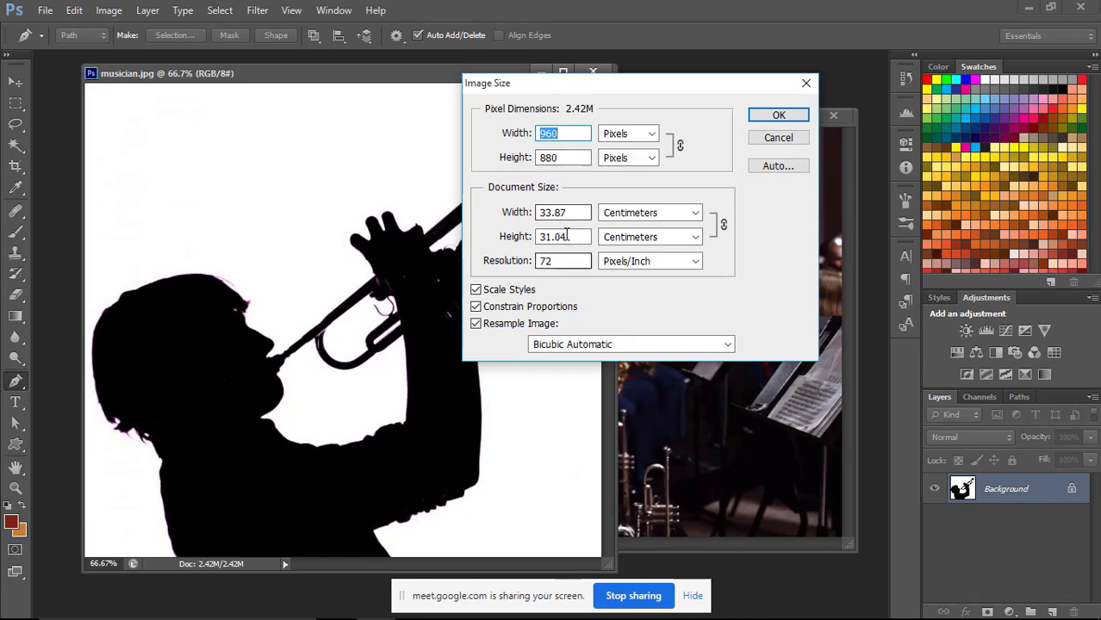
click(767, 116)
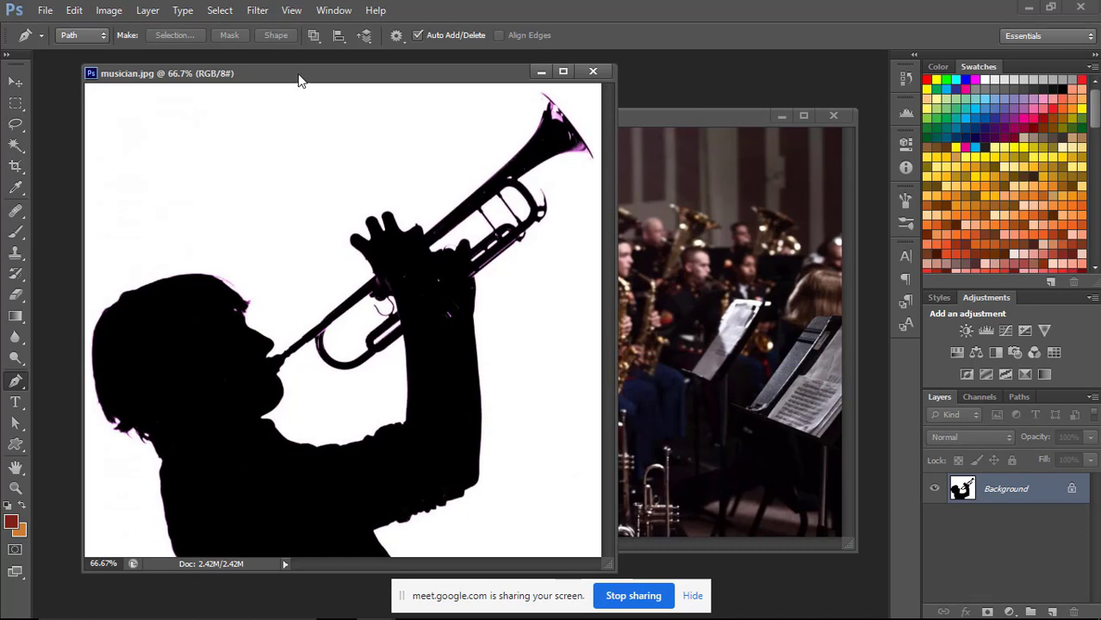
drag(298, 74, 275, 79)
right_click(201, 69)
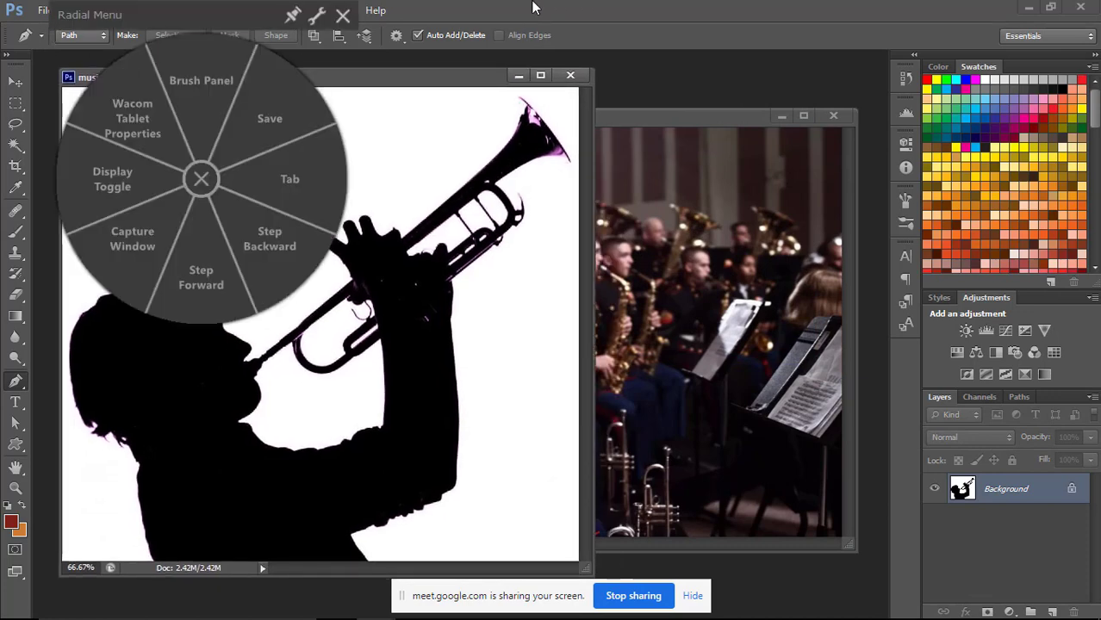
click(344, 17)
Set up a new document named Orchestra at 2400 by 2400 pixels with a resolution of 300 pixels/inch.
click(45, 11)
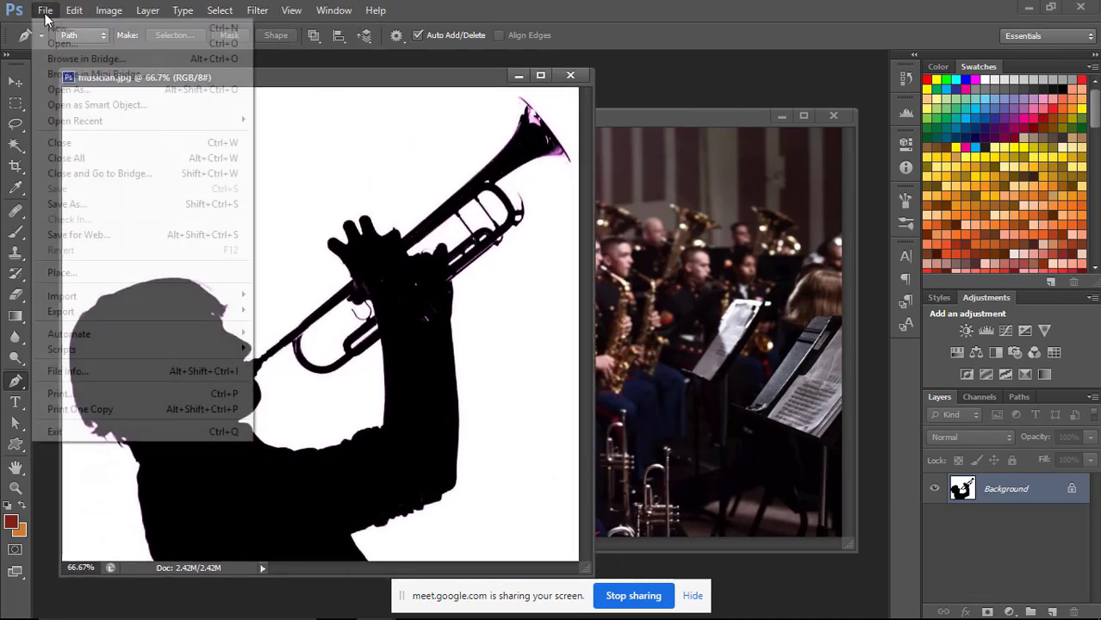
click(52, 32)
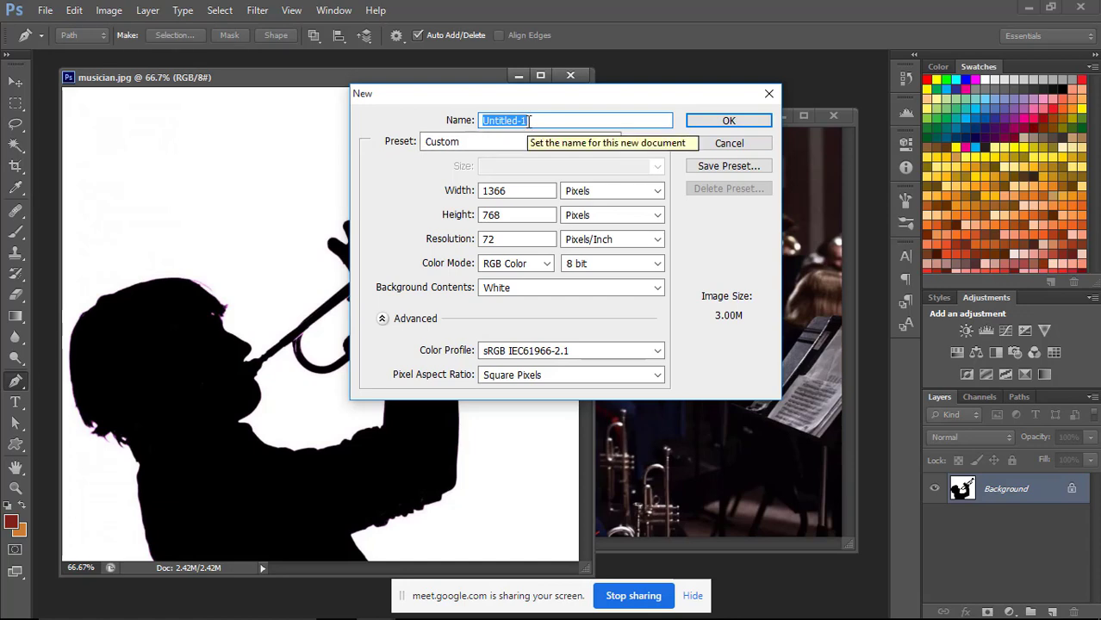
text(Orchestra)
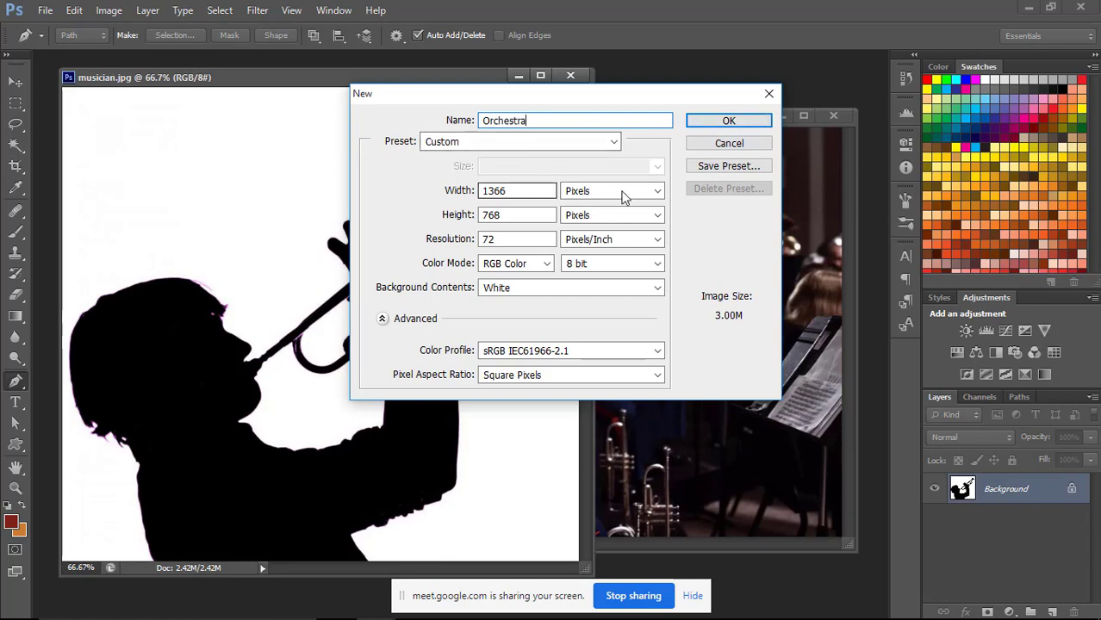
double_click(555, 199)
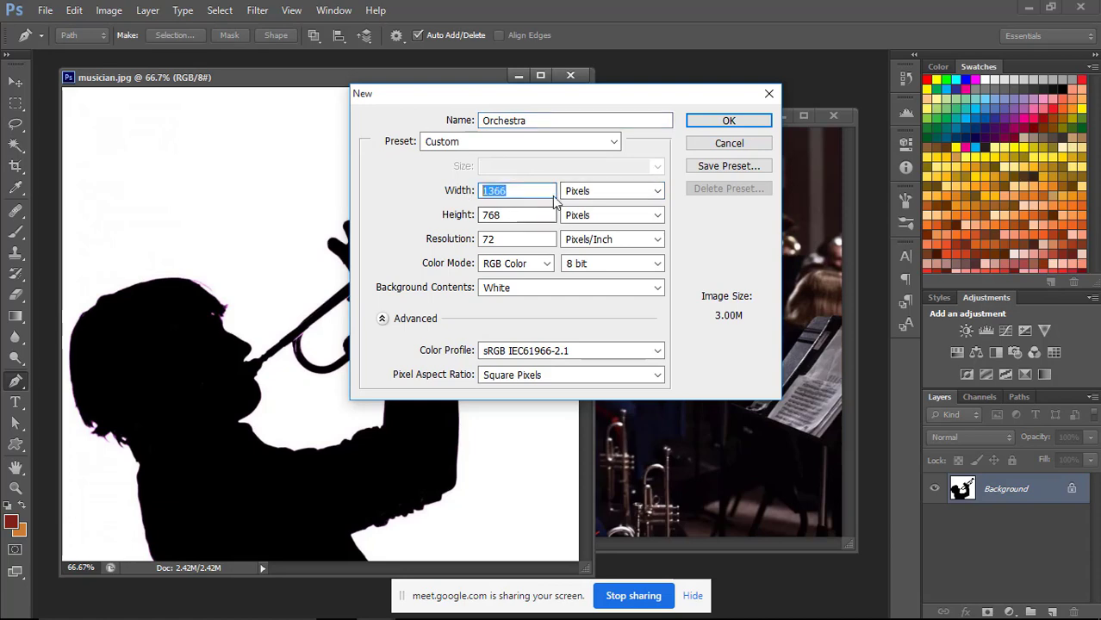
text(24)
text(00)
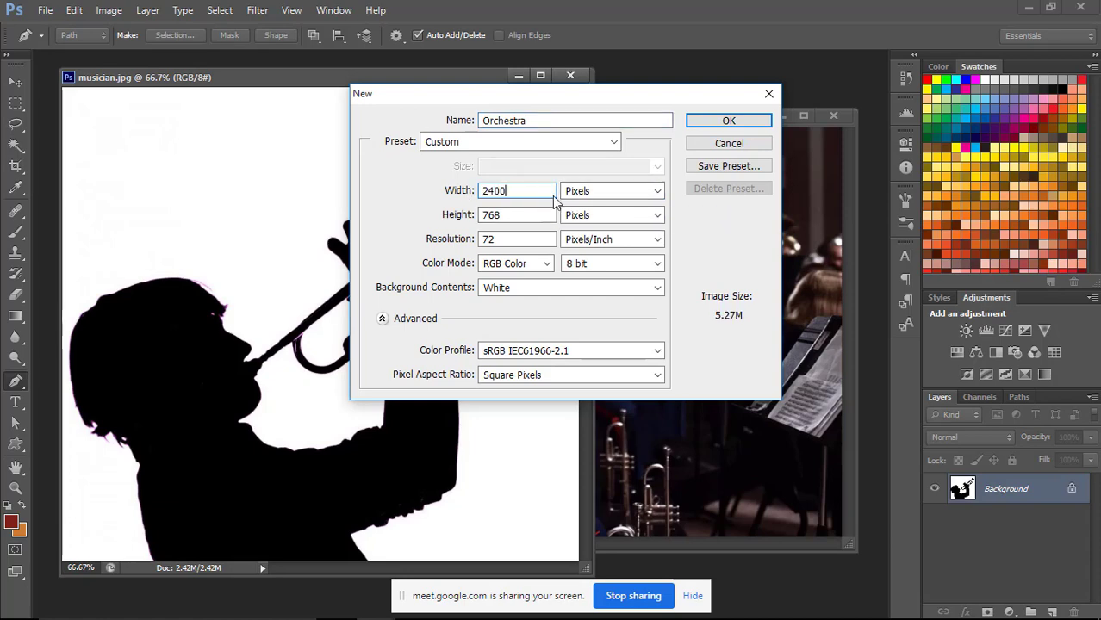
key(Tab)
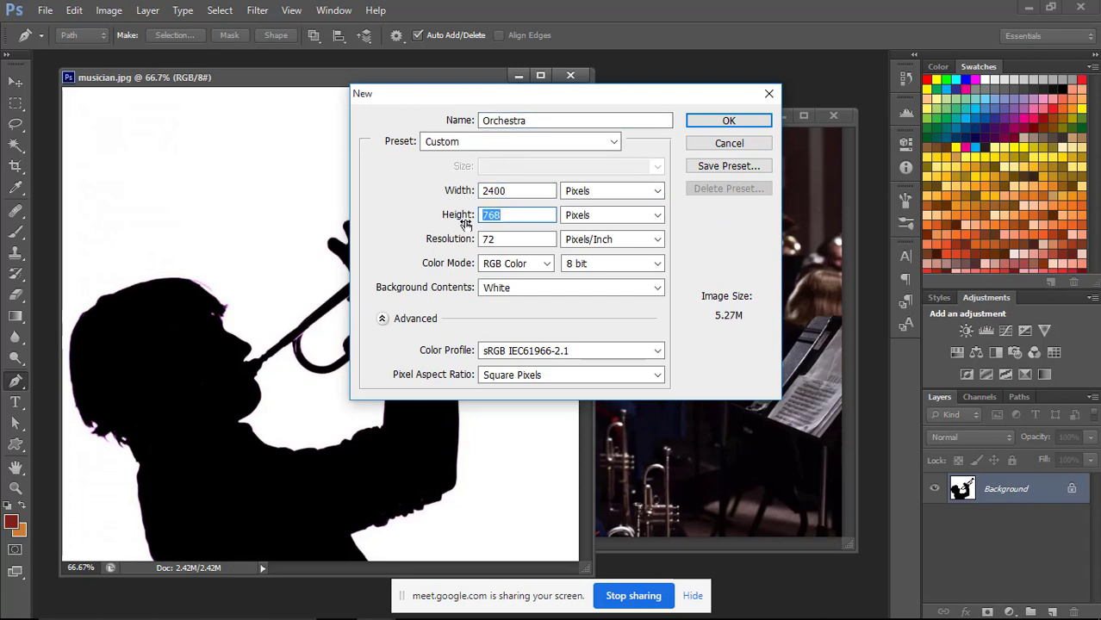
text(2400)
key(Tab)
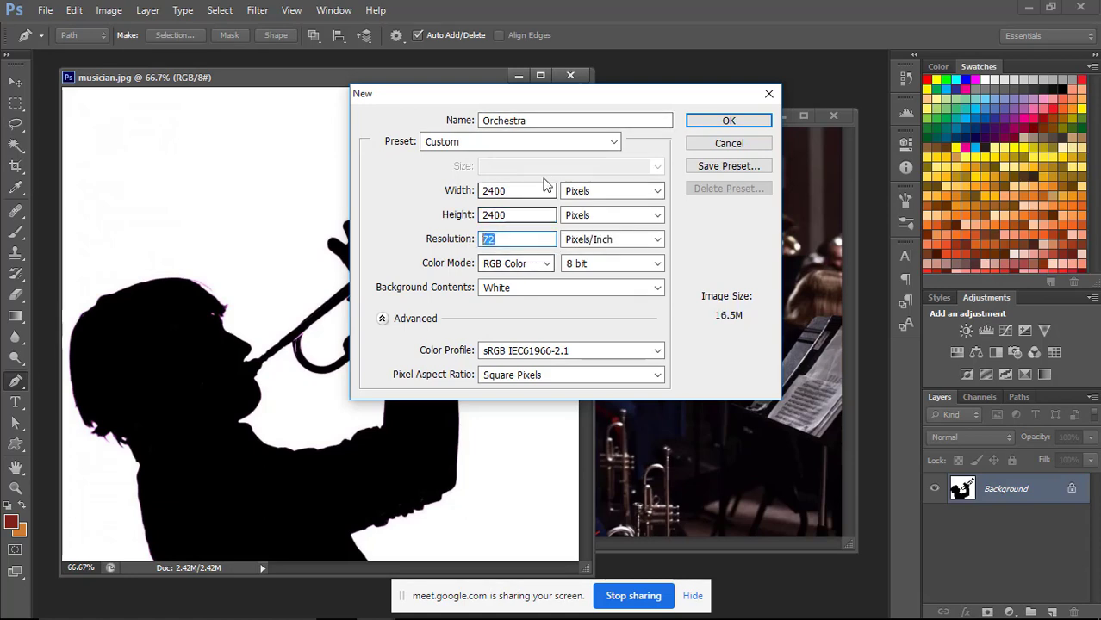
text(300)
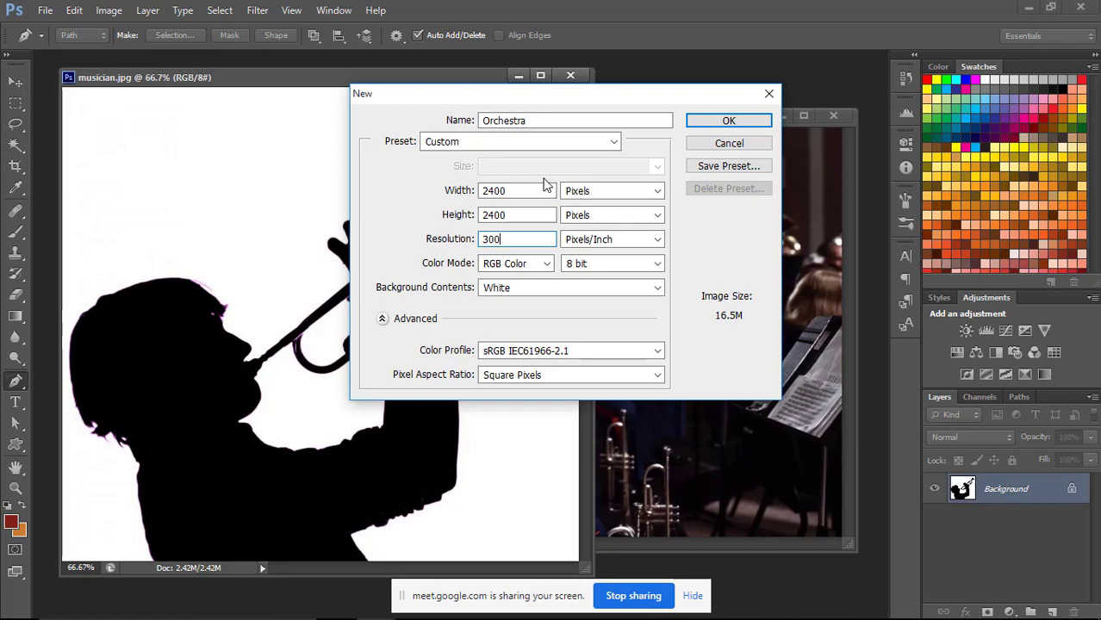
Review the color mode choices, keep RGB Color at 8 bit, and create the Orchestra document.
drag(649, 98, 629, 81)
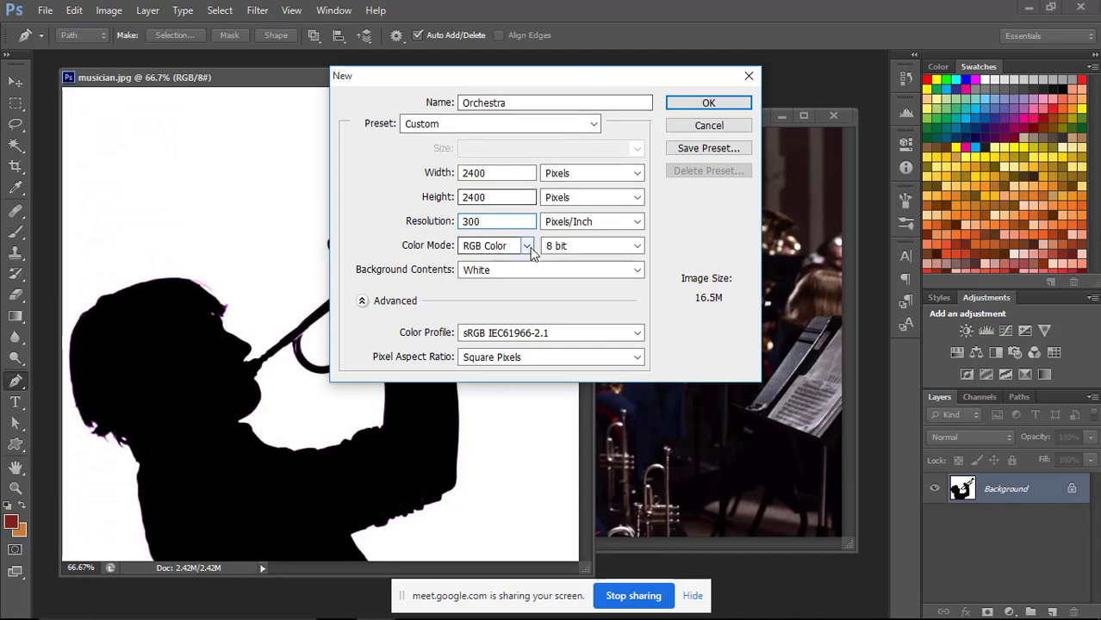
click(526, 246)
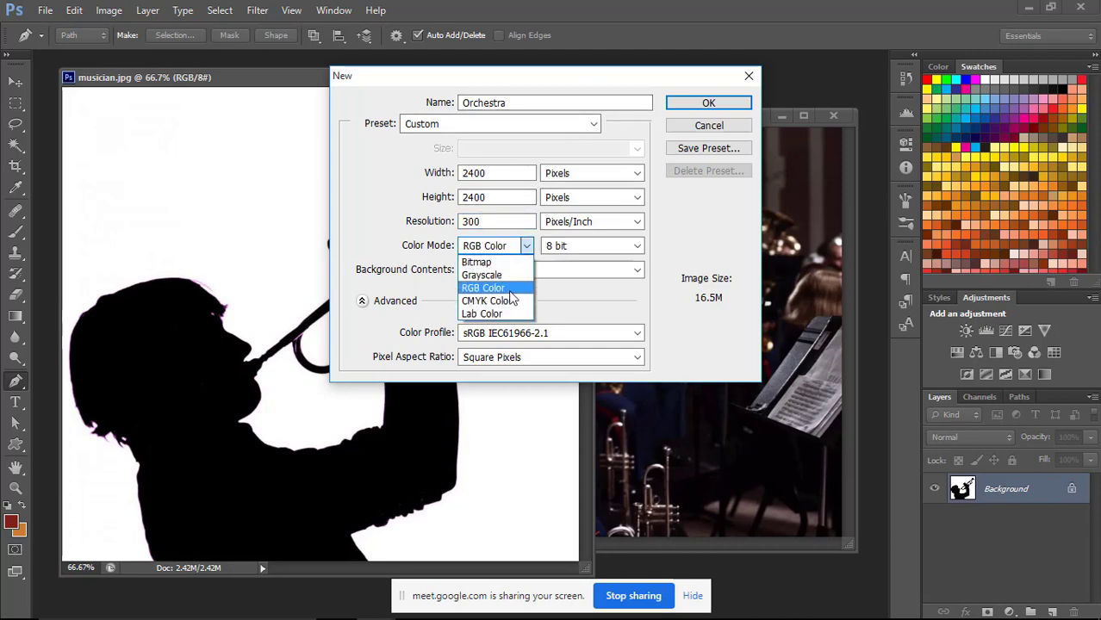
click(527, 247)
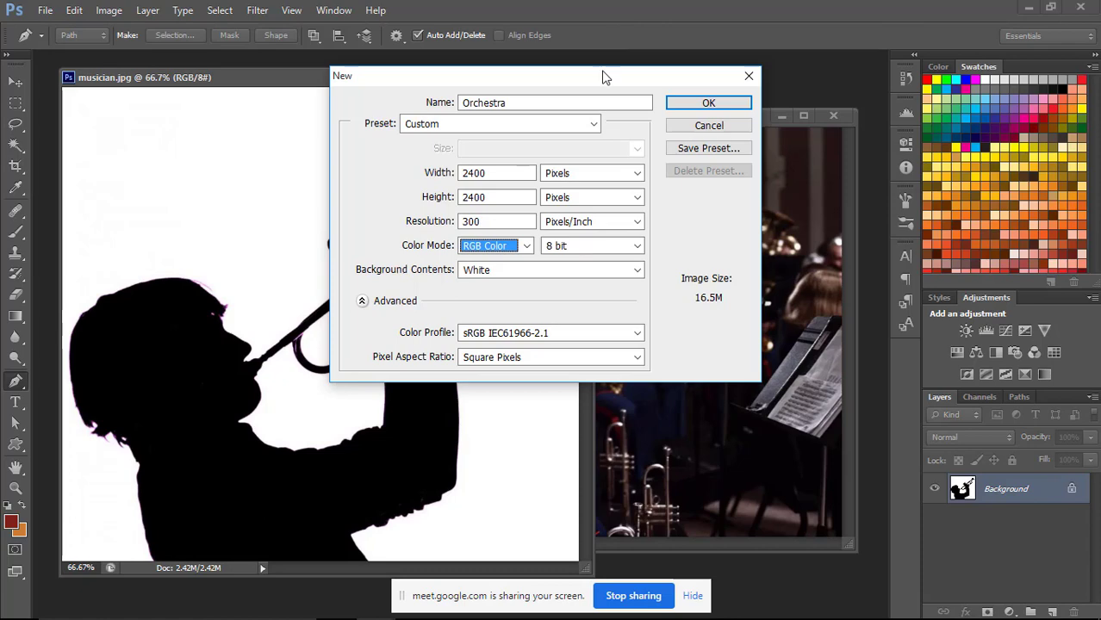
mouse_move(607, 77)
mouse_down()
mouse_move(588, 76)
mouse_move(601, 86)
mouse_move(599, 75)
mouse_move(594, 102)
mouse_move(605, 87)
mouse_up()
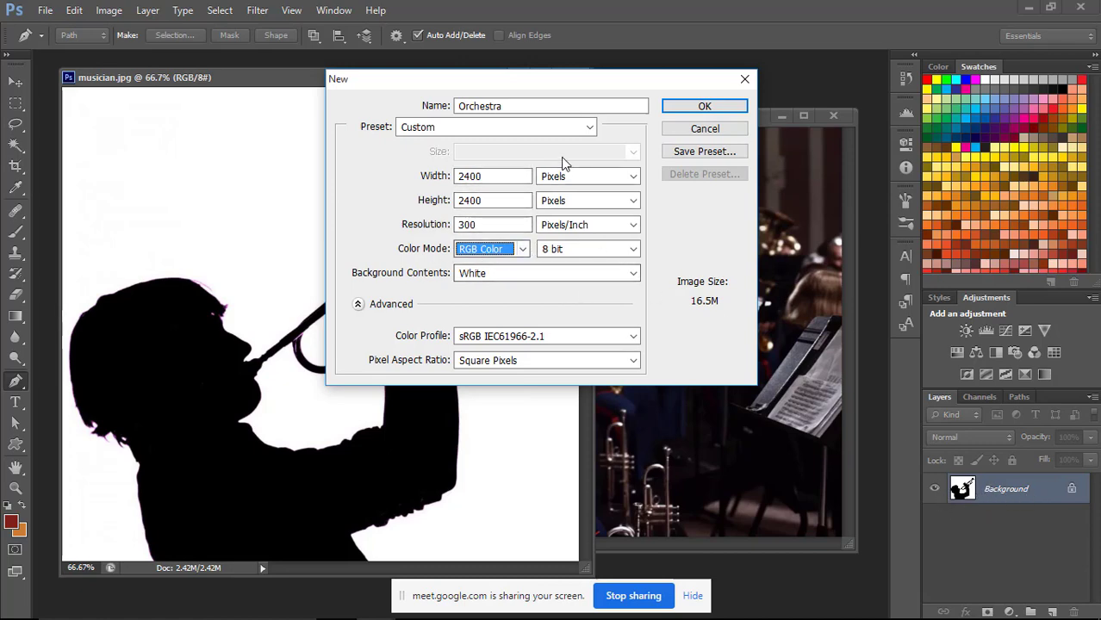
key(shift+Tab)
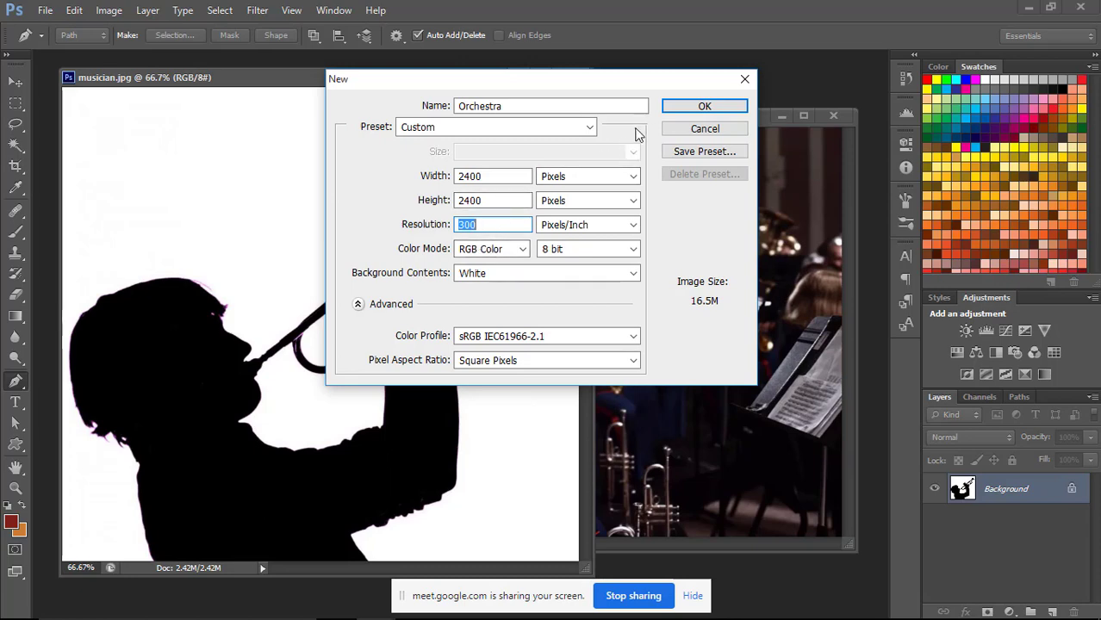
click(703, 107)
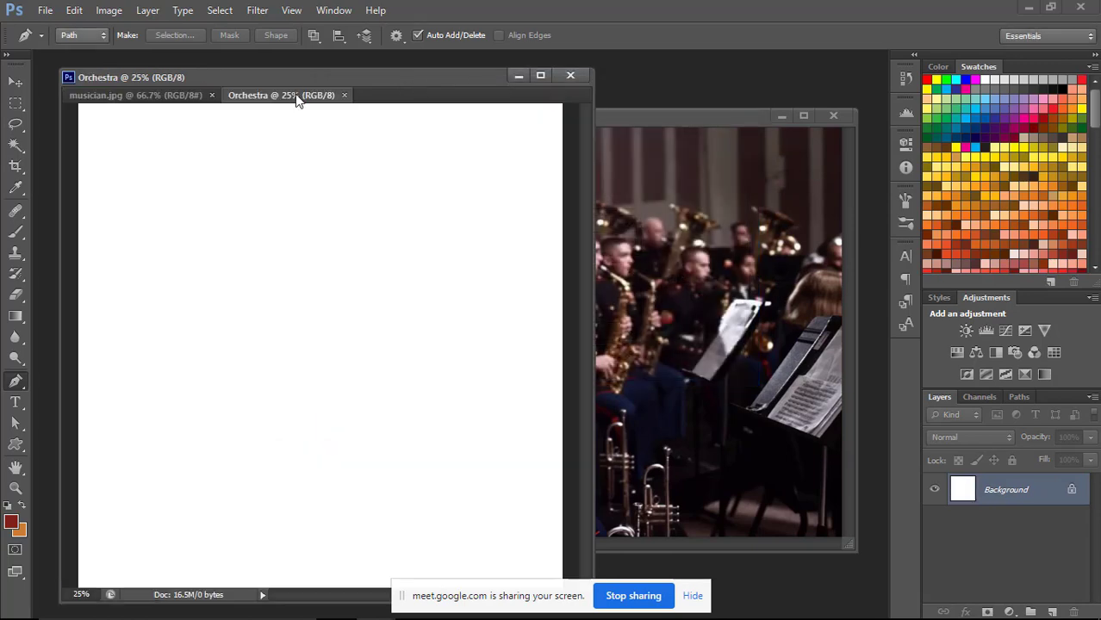
Detach the Orchestra document from the musician.jpg window into its own floating window and place it in front of both images.
drag(298, 100, 439, 122)
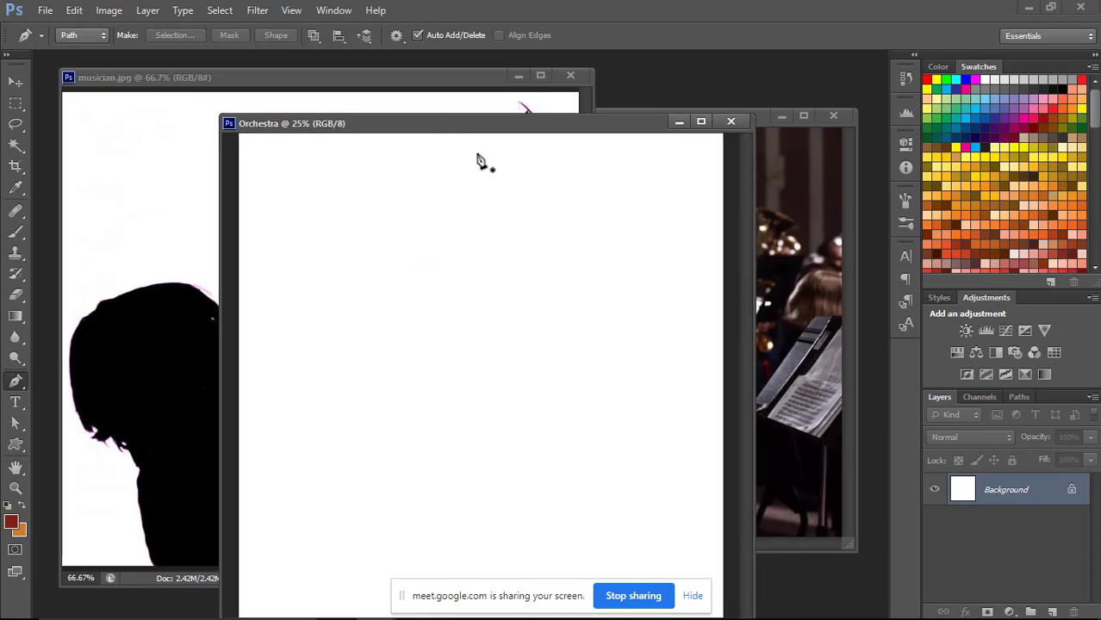
drag(511, 129, 545, 81)
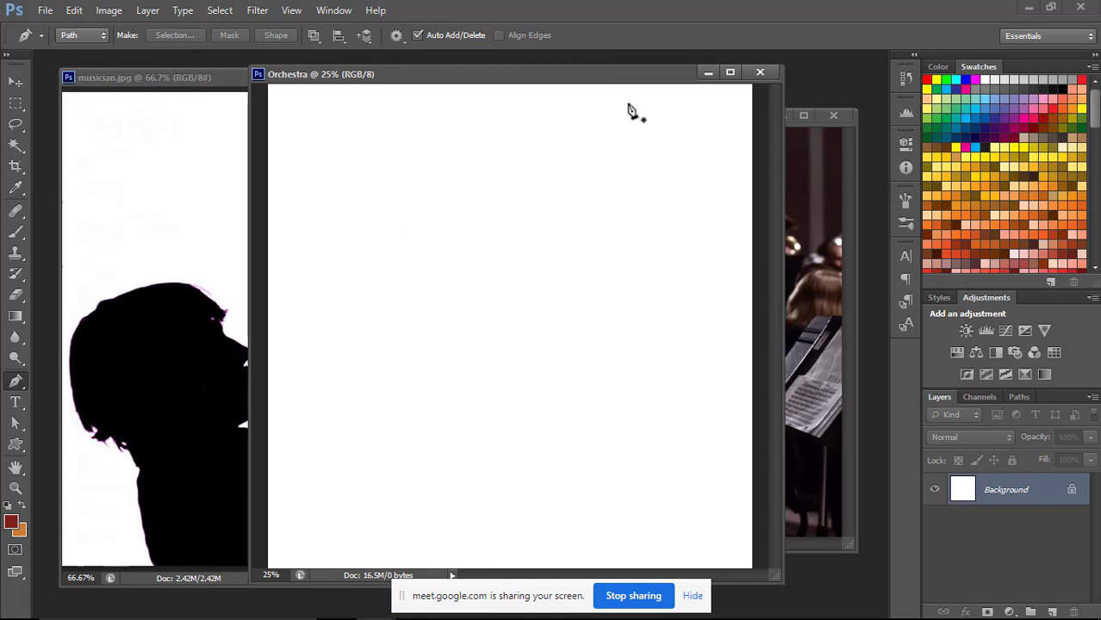
drag(623, 81, 601, 75)
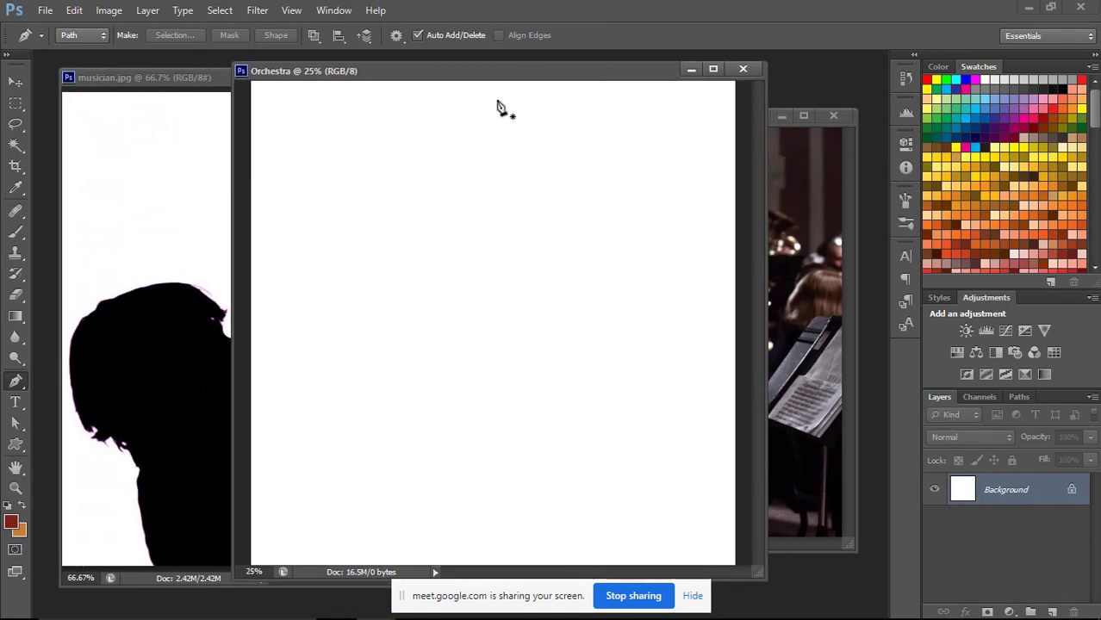
Reposition the musician.jpg window and dock the Orchestra document into the main workspace behind the floating images.
click(185, 78)
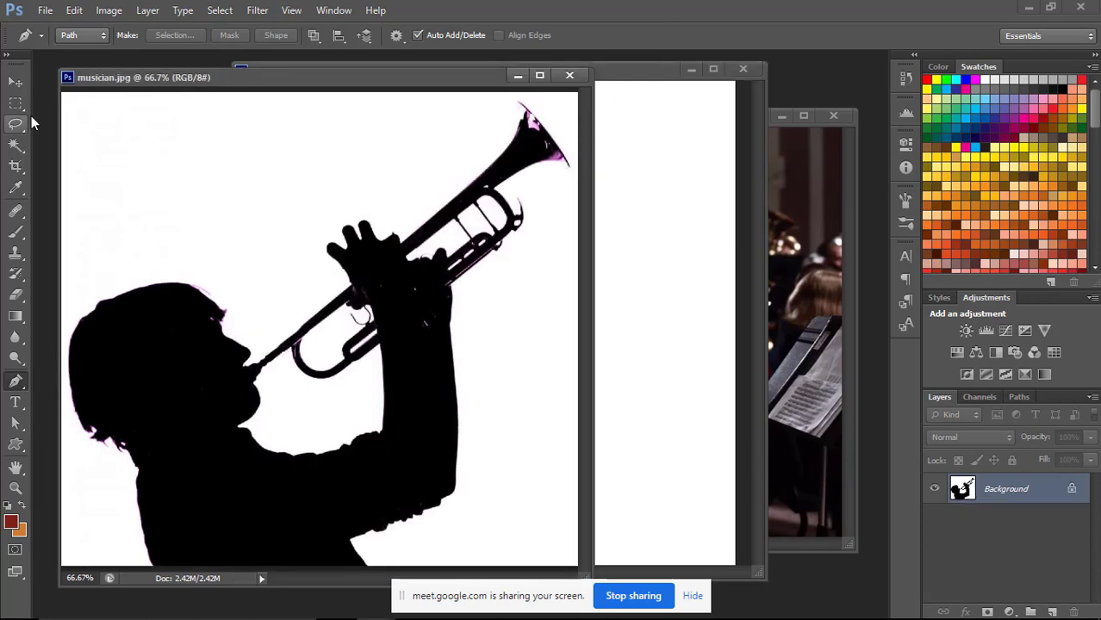
drag(402, 83, 393, 110)
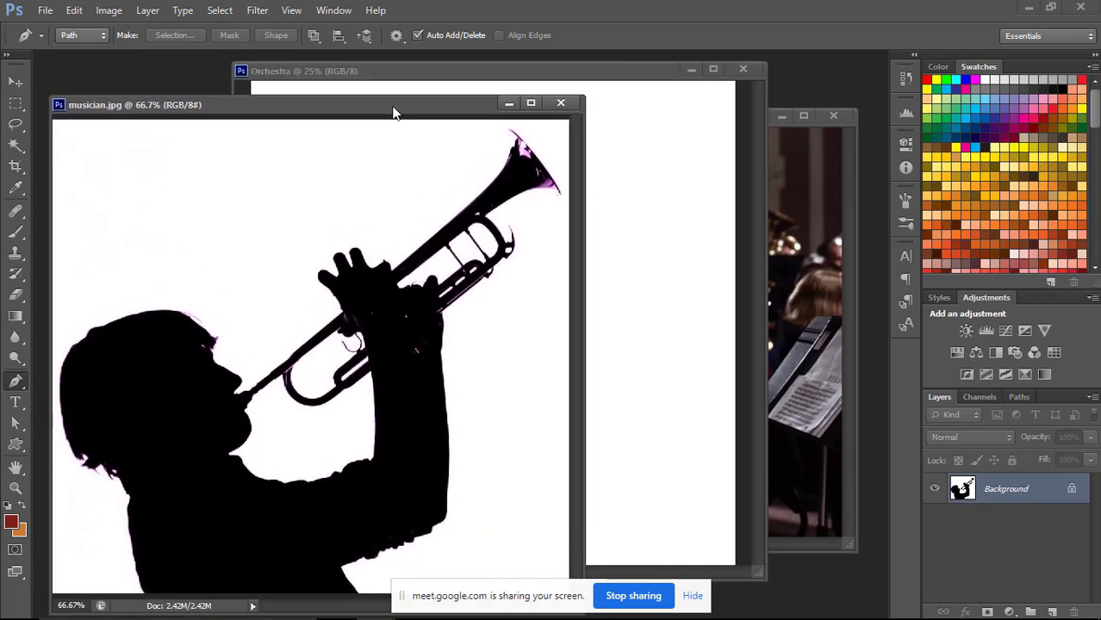
drag(629, 78, 652, 86)
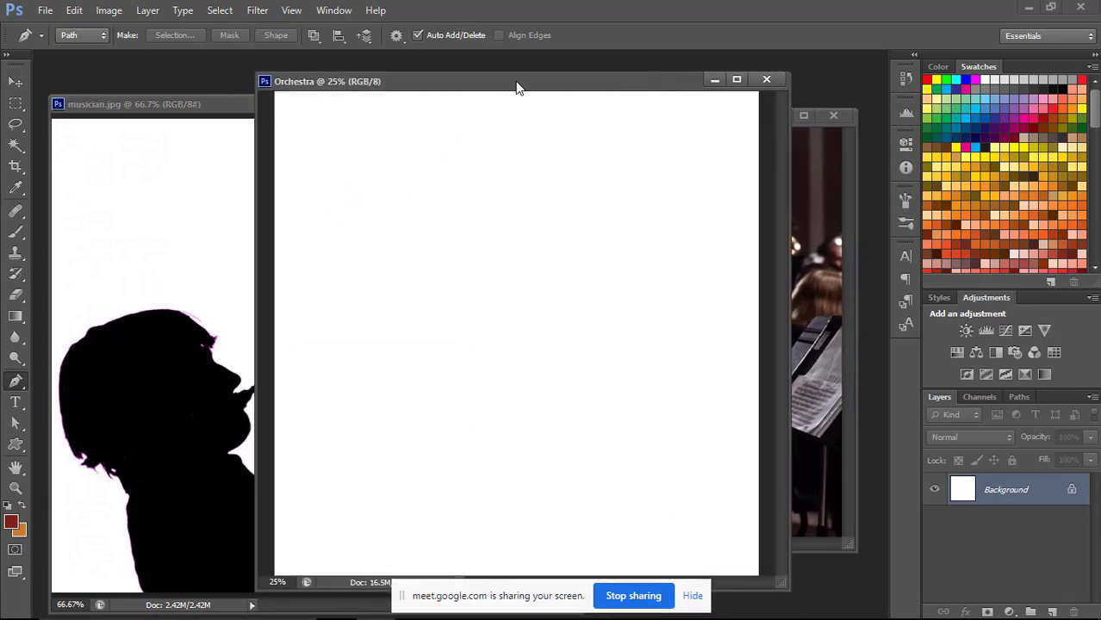
drag(557, 83, 323, 145)
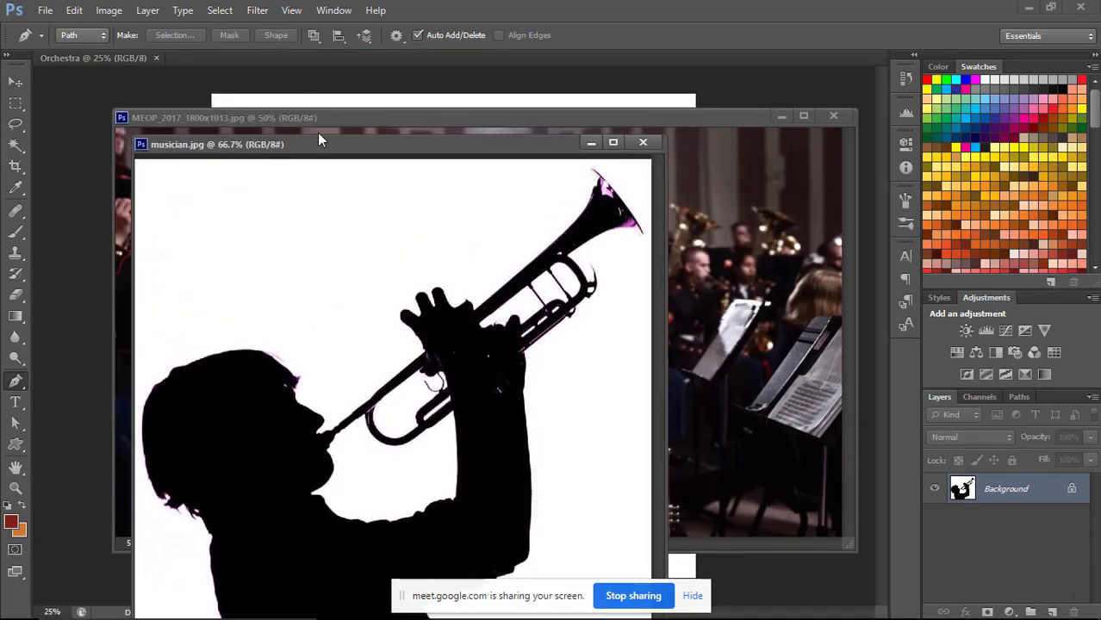
Copy the musician.jpg silhouette into the Orchestra document as a new layer with the Move tool.
click(15, 82)
drag(390, 138, 428, 124)
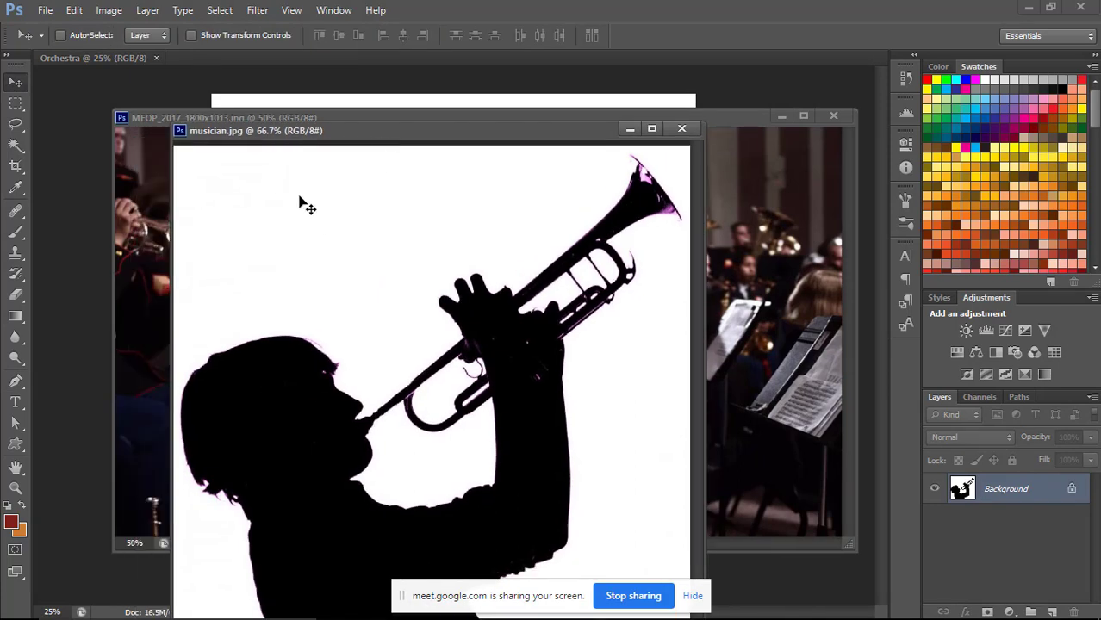
click(101, 58)
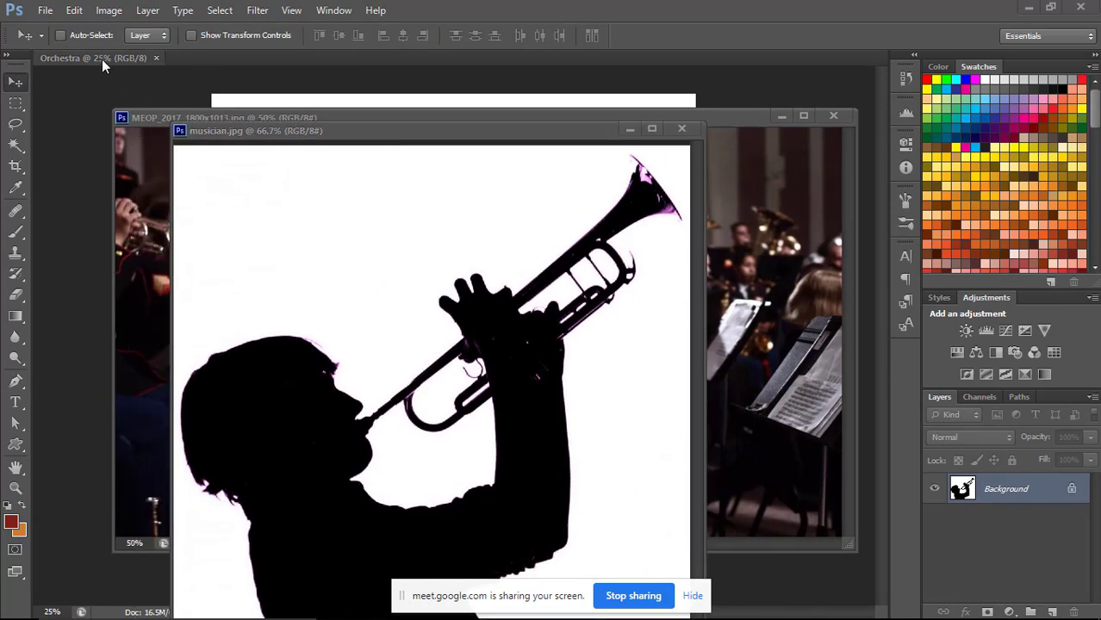
click(458, 134)
drag(317, 381, 81, 93)
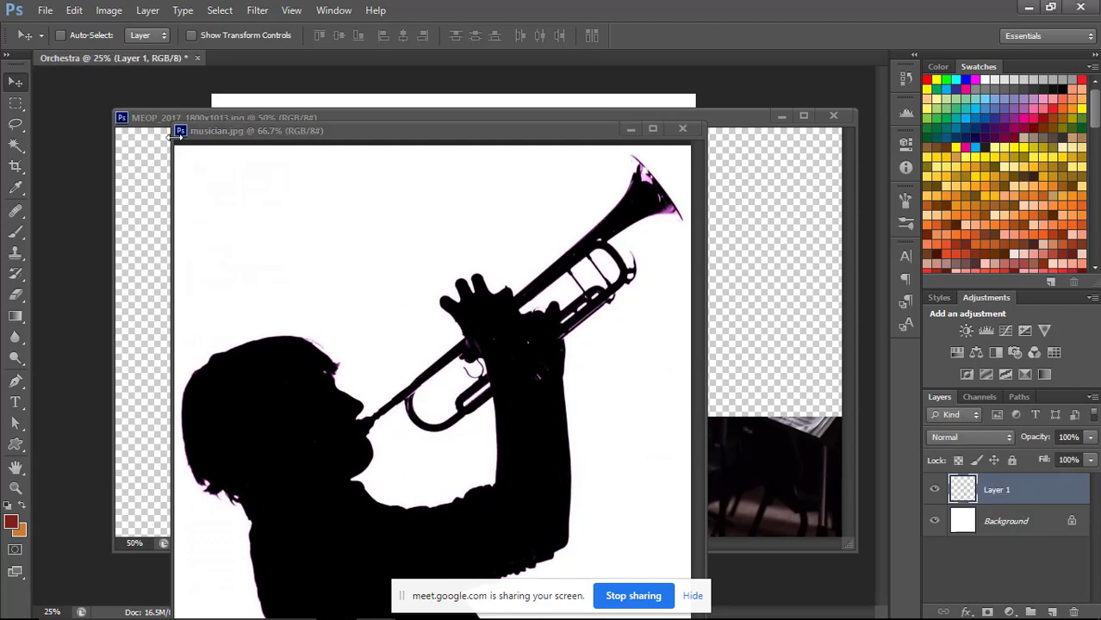
Minimize the musician.jpg and MEOP_2017_1800x1013.jpg windows so only the Orchestra document stays in view.
click(683, 128)
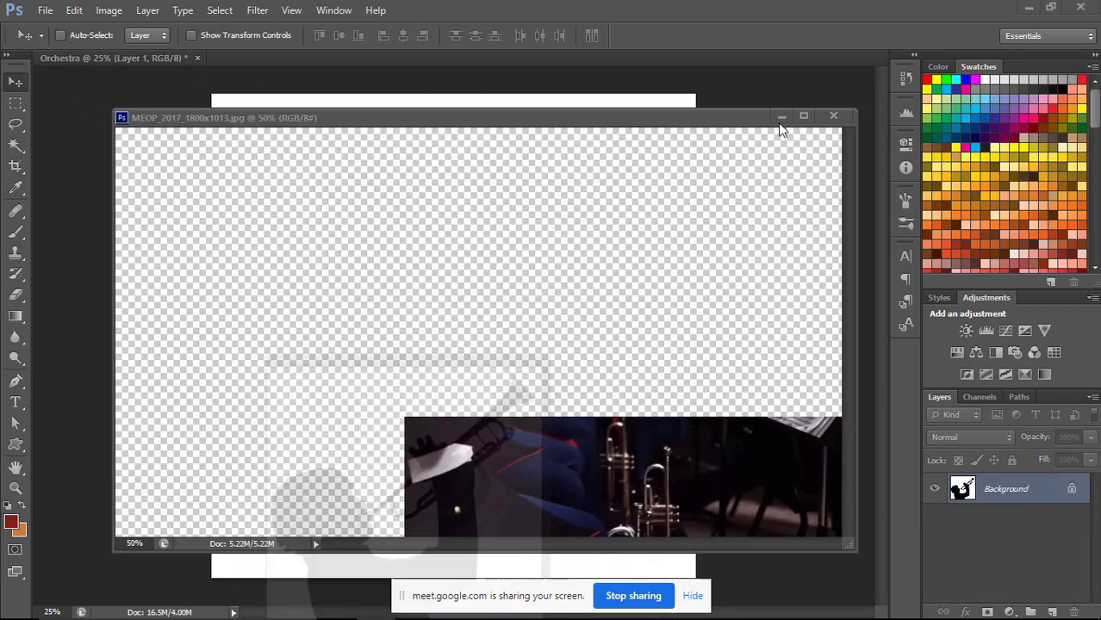
click(834, 116)
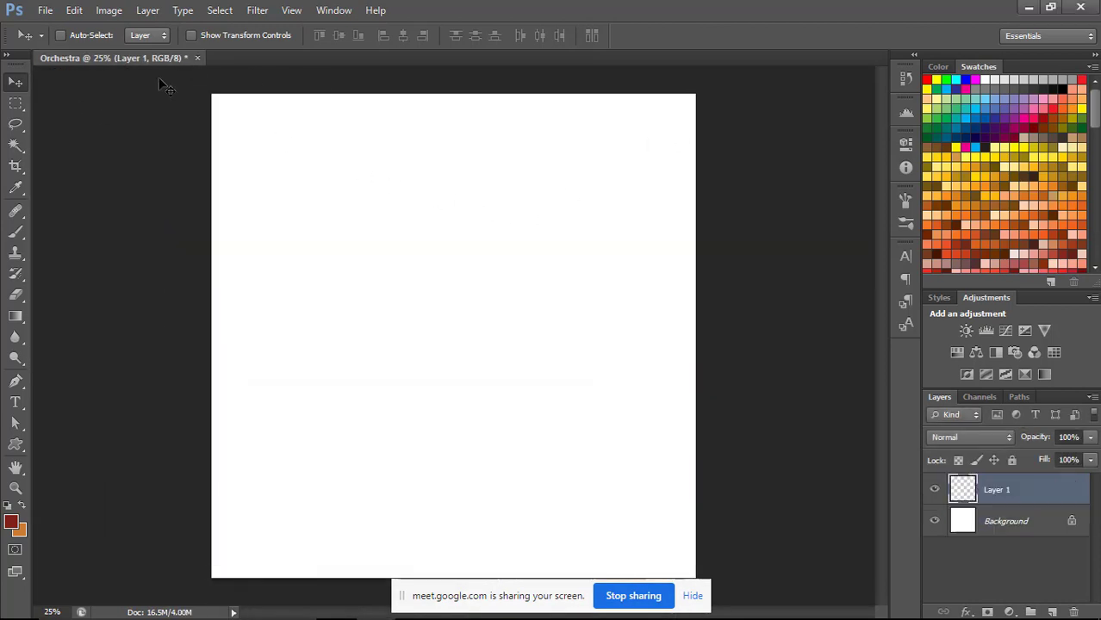
Free-transform the silhouette layer, moving it onto the Orchestra canvas to about X 769 px, Y 858 px at full size.
key(ctrl+t)
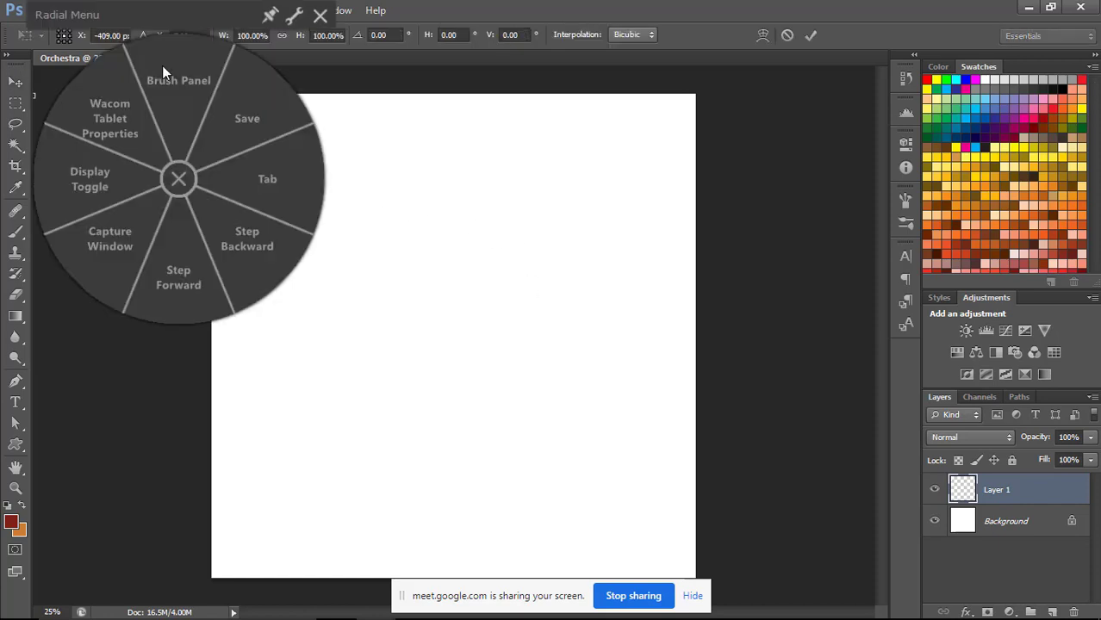
click(318, 18)
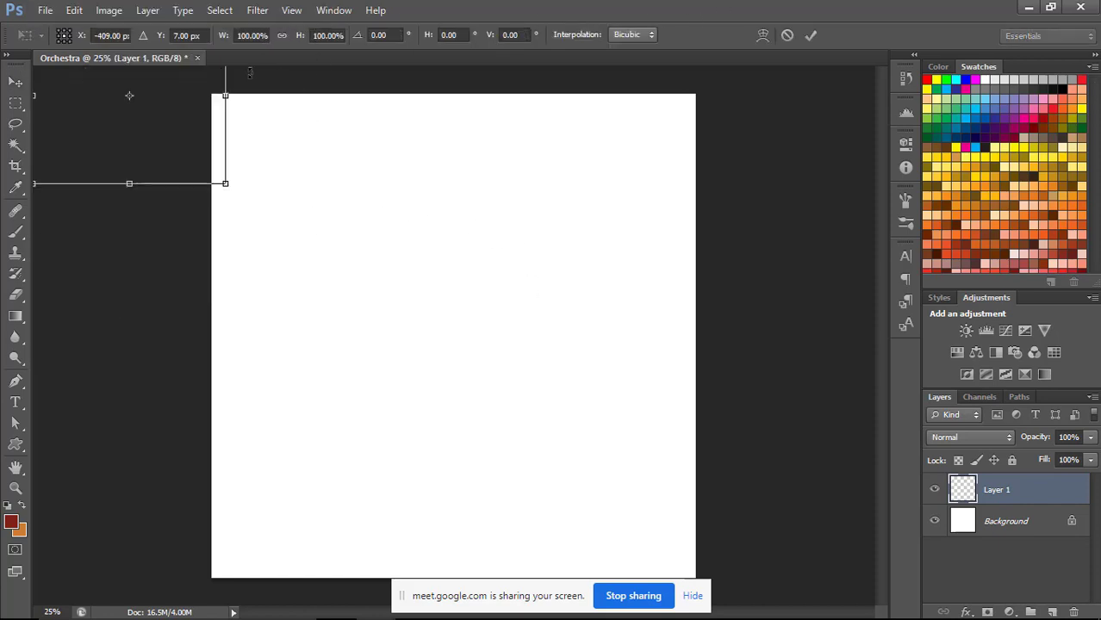
drag(178, 111, 416, 283)
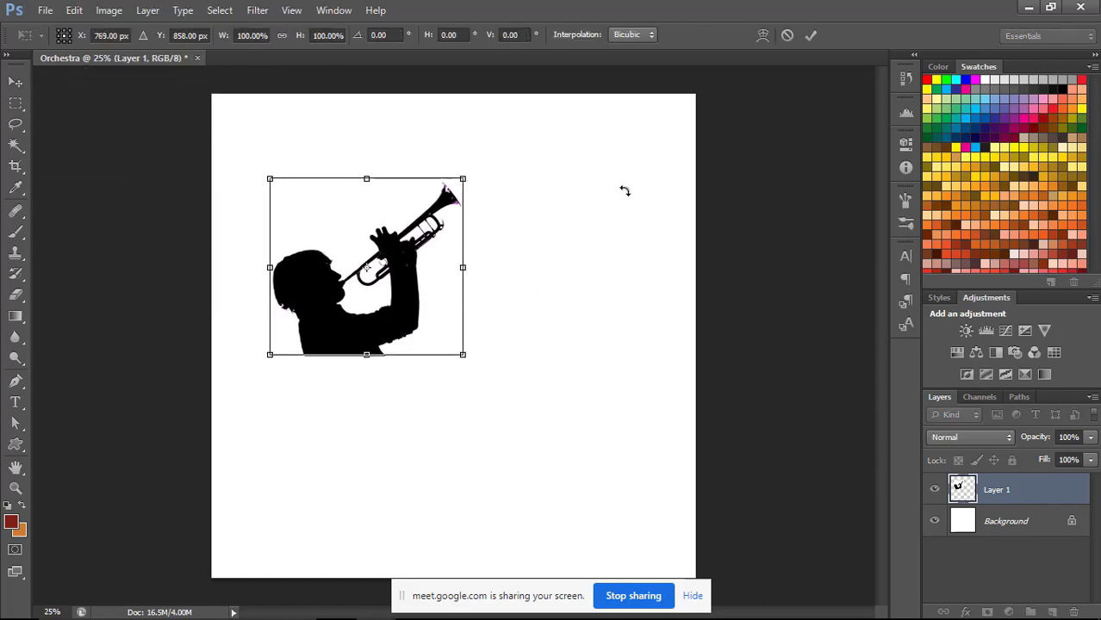
right_click(792, 38)
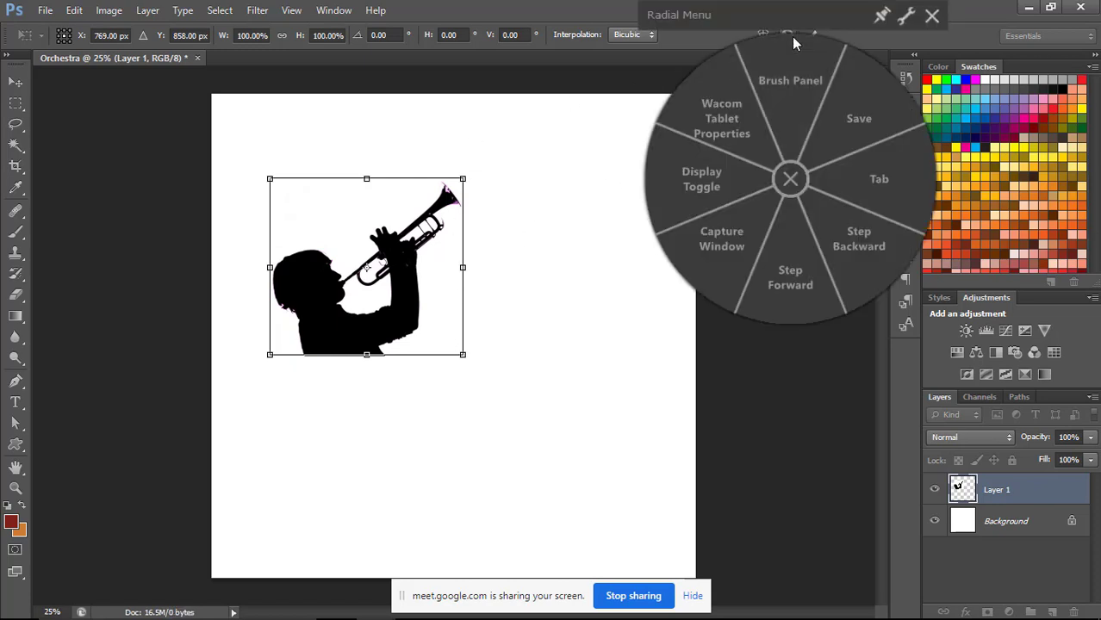
click(793, 39)
click(811, 36)
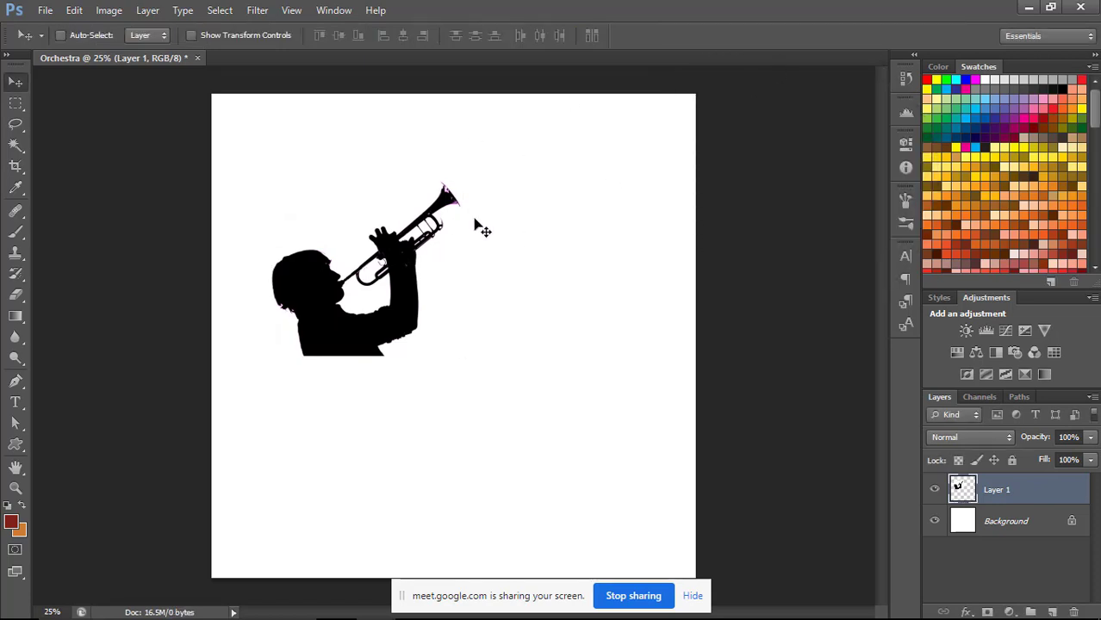
Remove the silhouette layer from Orchestra and float the document in its own window.
key(ctrl+e)
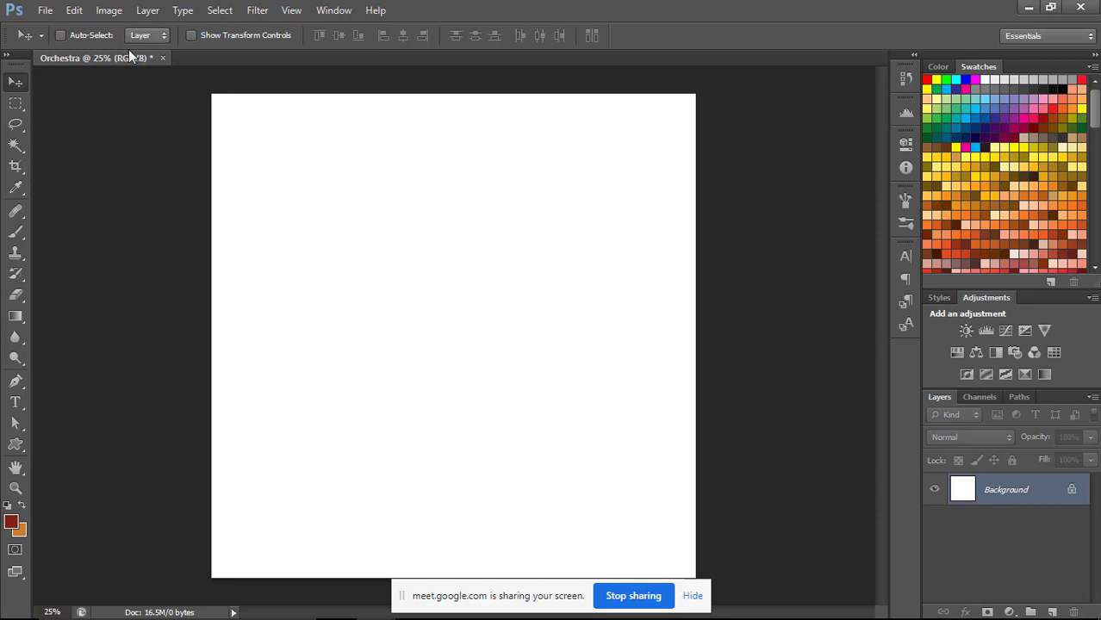
key(F5)
click(855, 165)
drag(172, 57, 142, 121)
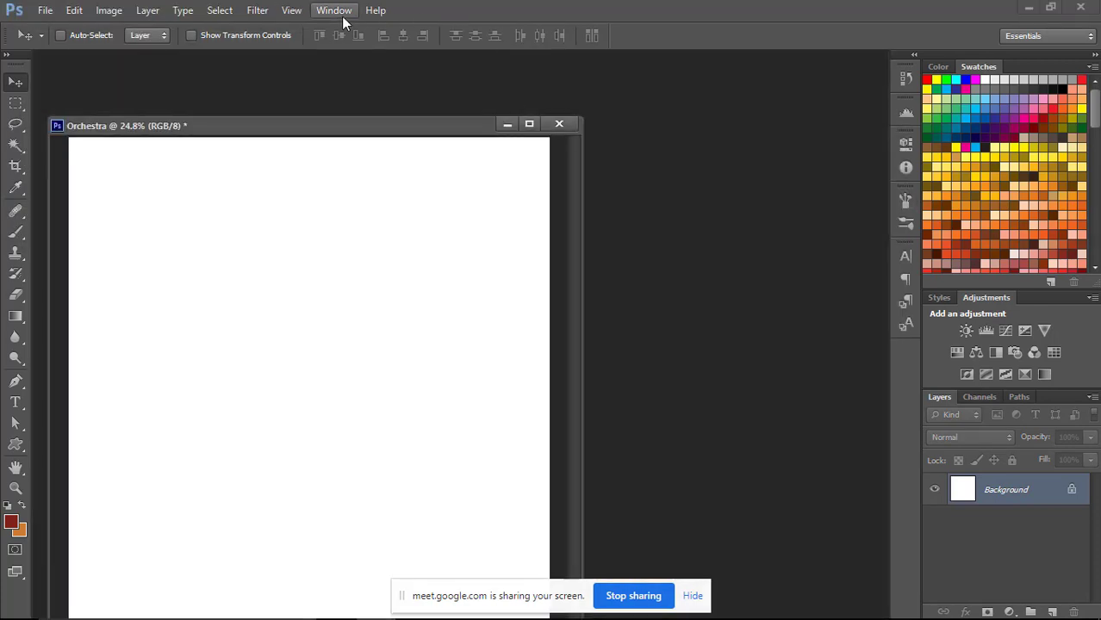
Bring the MEOP_2017_1800x1013.jpg photo forward, minimize it again, and move the Orchestra window higher in the workspace.
click(338, 13)
click(380, 533)
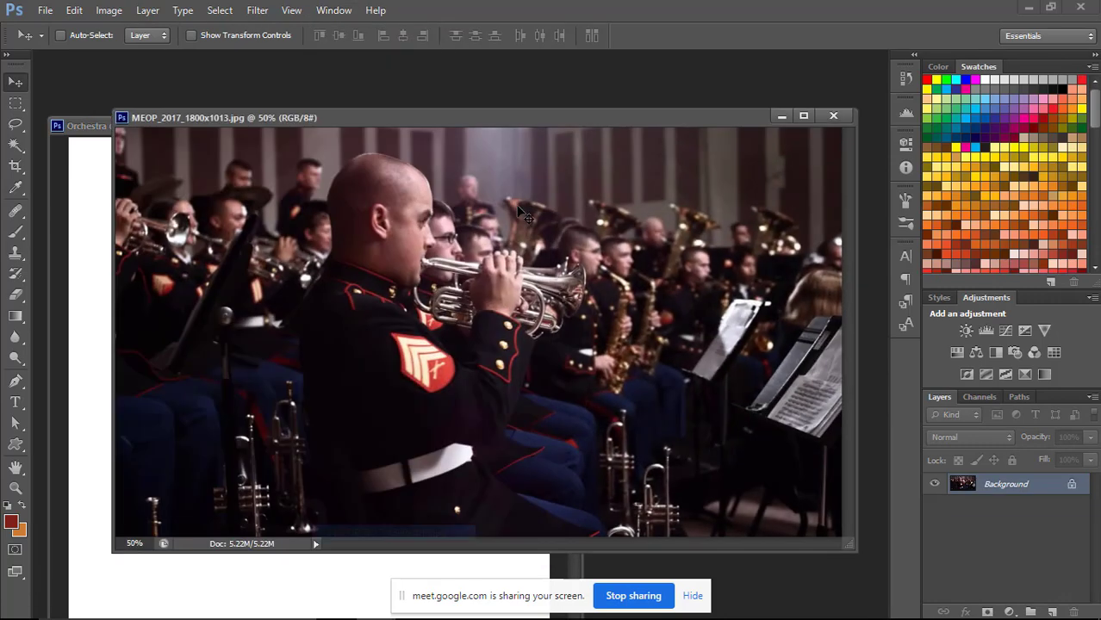
click(783, 116)
drag(432, 121, 435, 76)
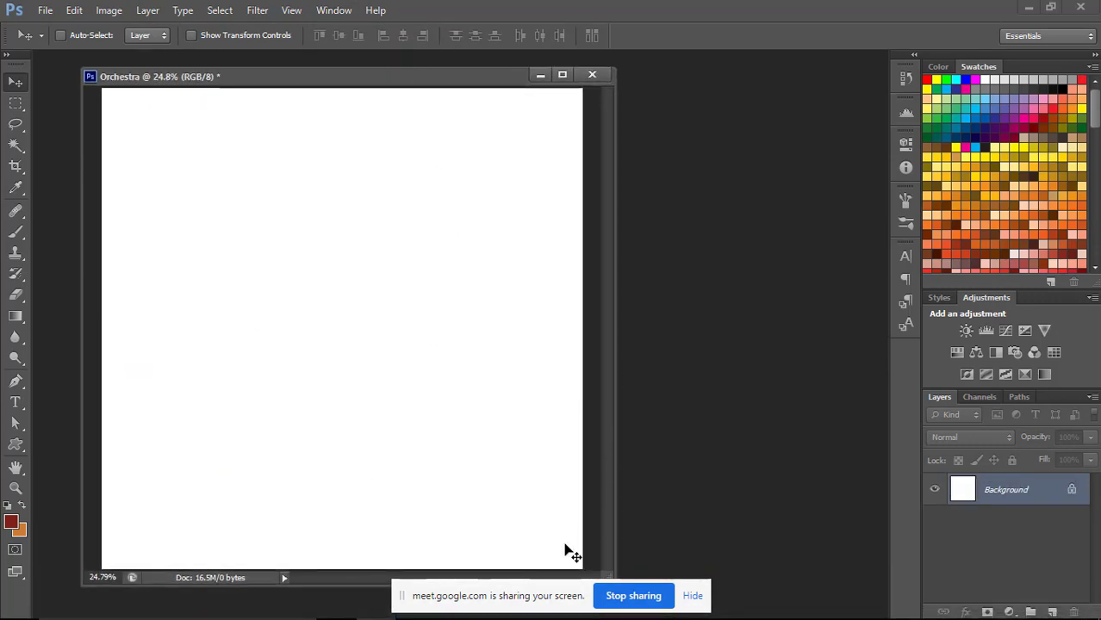
Bring the musician.jpg window forward beside the Orchestra document and minimize the MEOP_2017_1800x1013.jpg photo.
drag(520, 595, 790, 13)
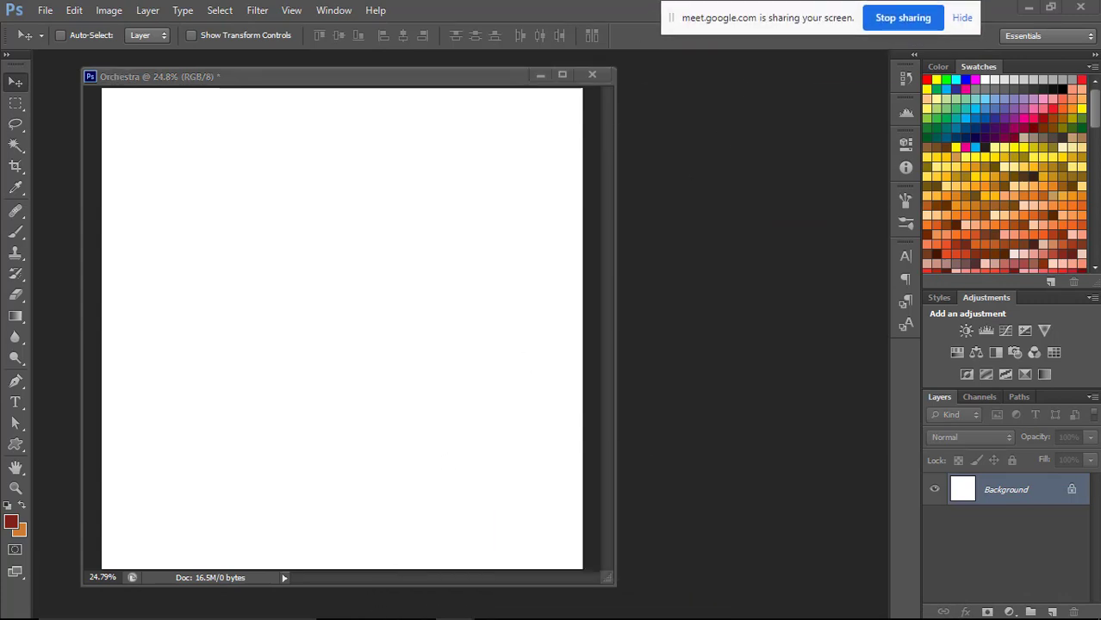
click(333, 10)
click(415, 534)
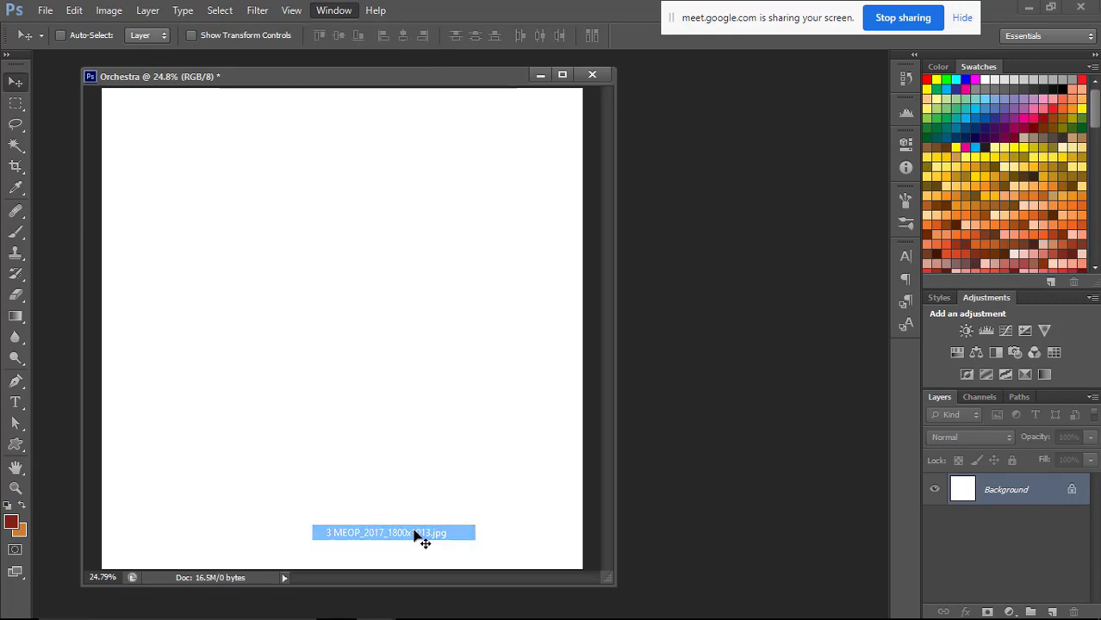
click(334, 10)
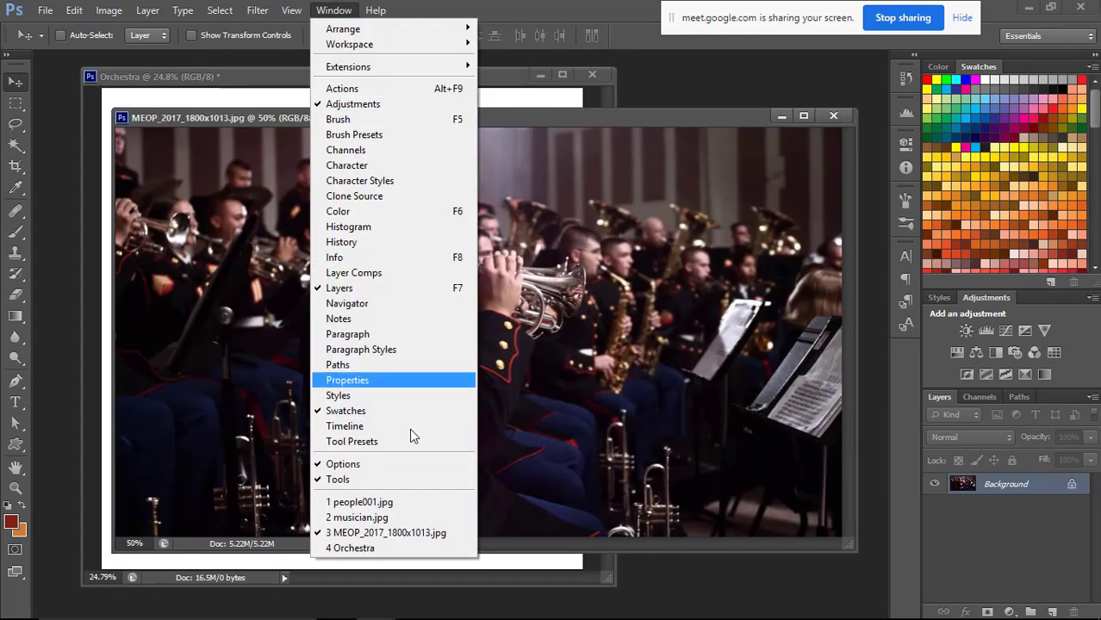
click(399, 519)
drag(448, 129, 540, 135)
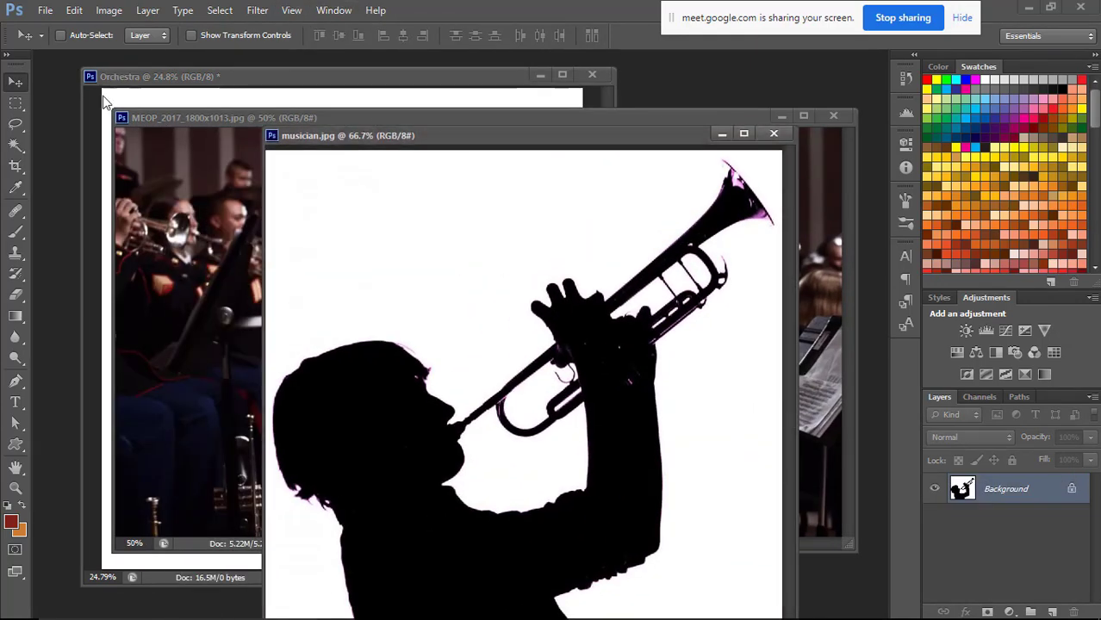
click(782, 116)
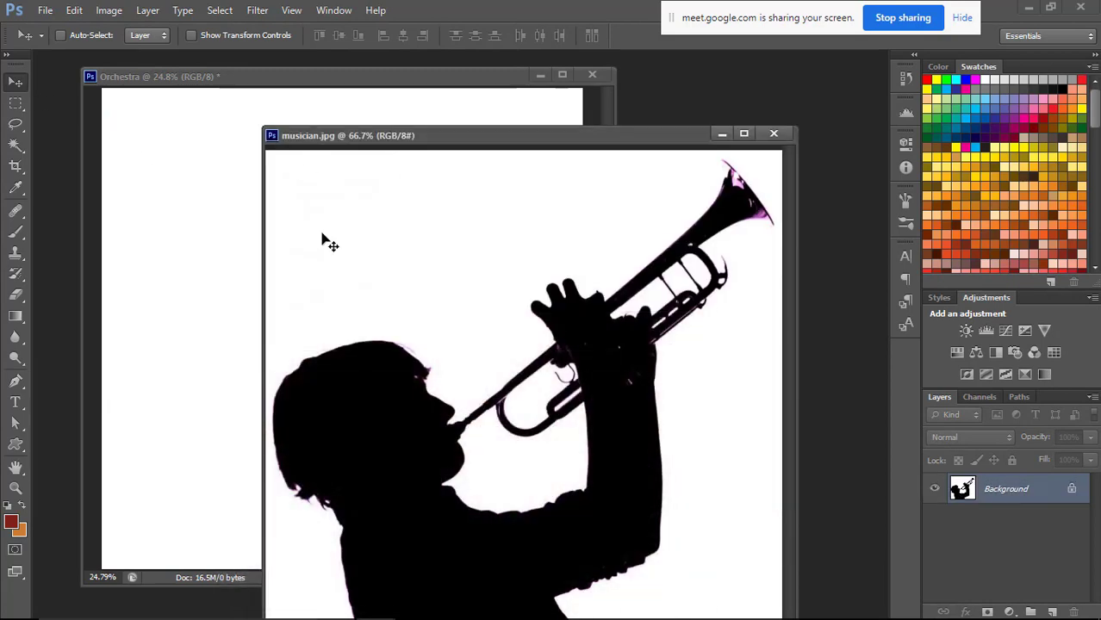
Copy the musician silhouette into Orchestra and scale it to about 249.9%, spanning the canvas width and resting on the bottom edge.
drag(328, 241, 272, 220)
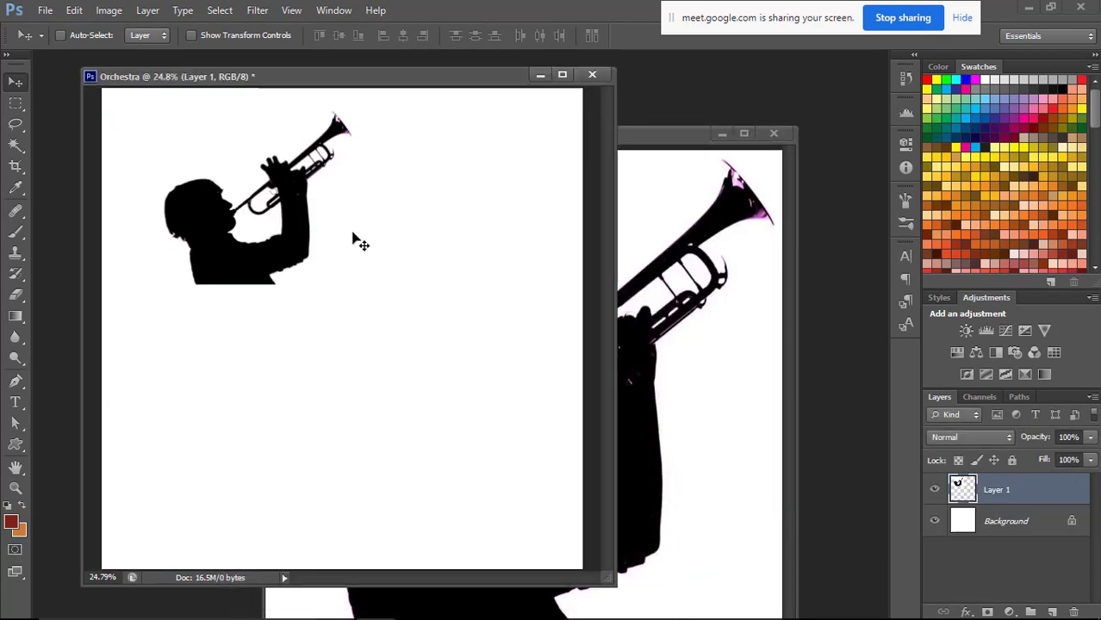
key(ctrl+t)
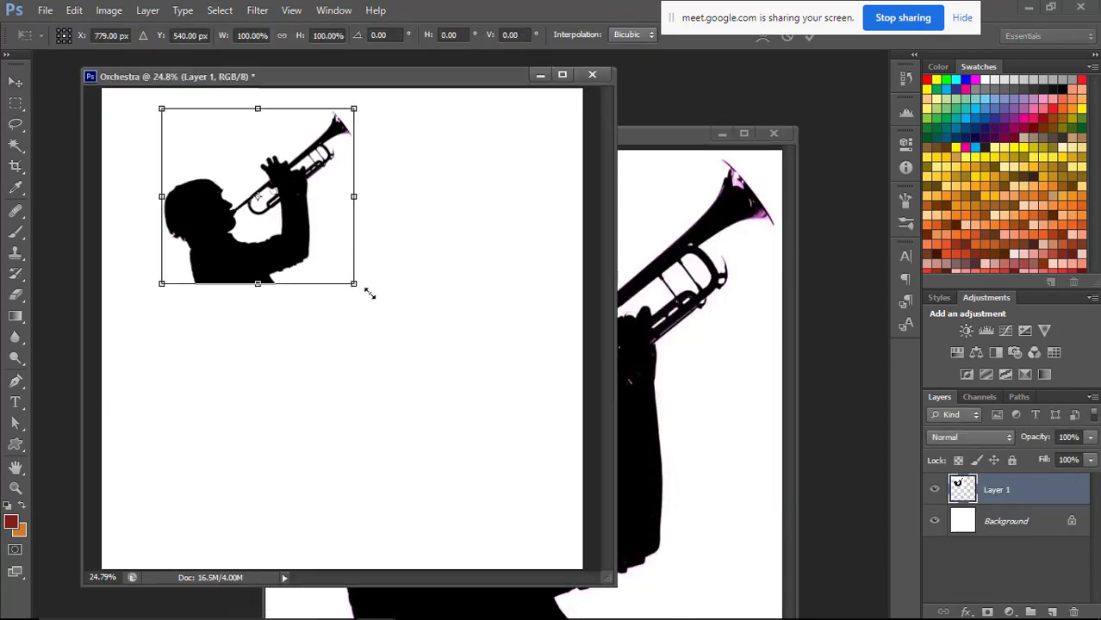
drag(369, 294, 527, 472)
drag(164, 453, 109, 502)
drag(541, 502, 582, 554)
drag(492, 446, 496, 473)
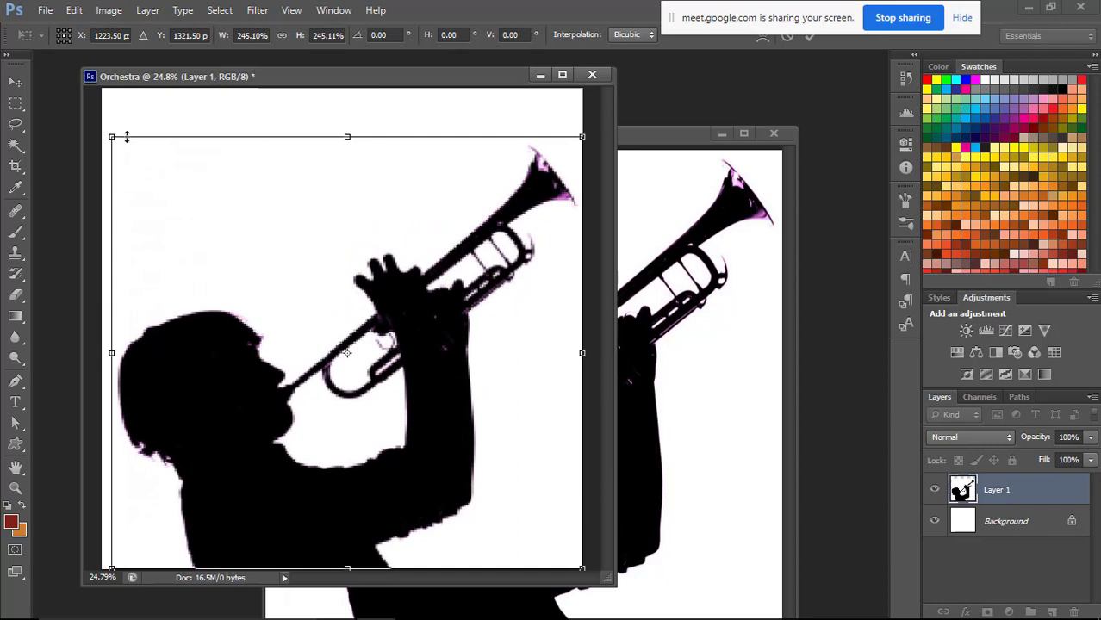
drag(127, 137, 117, 128)
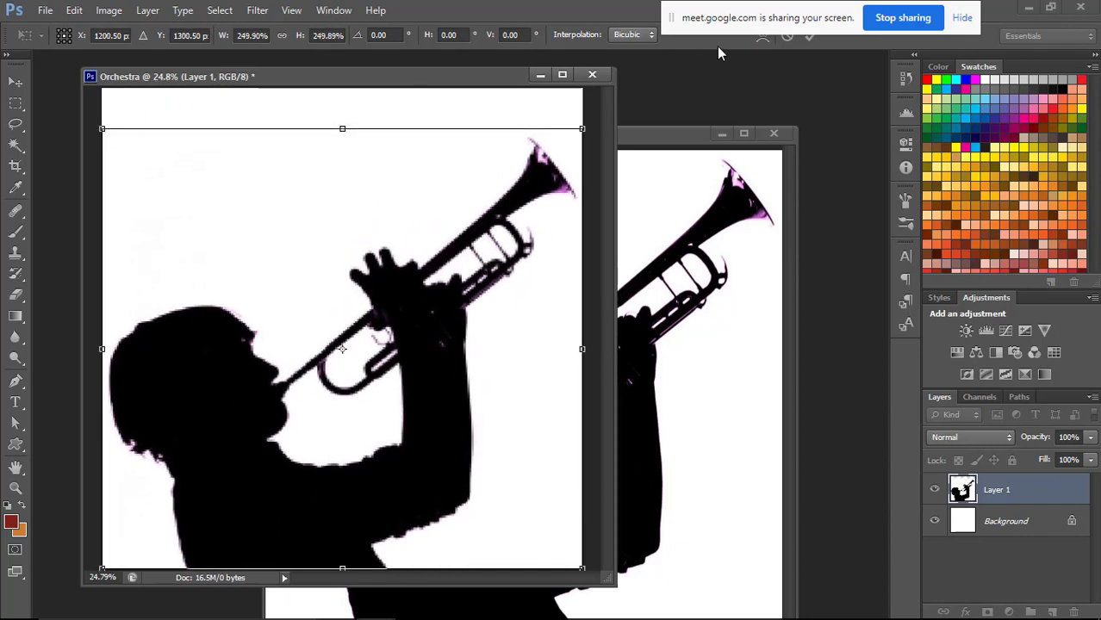
drag(760, 15, 743, 73)
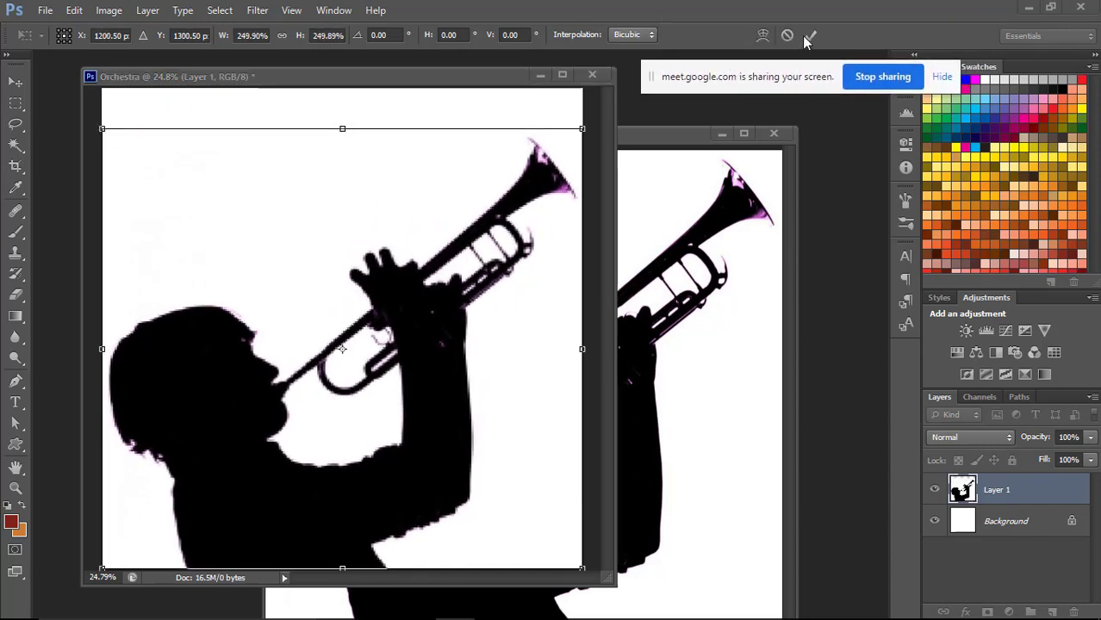
key(Return)
drag(467, 79, 455, 74)
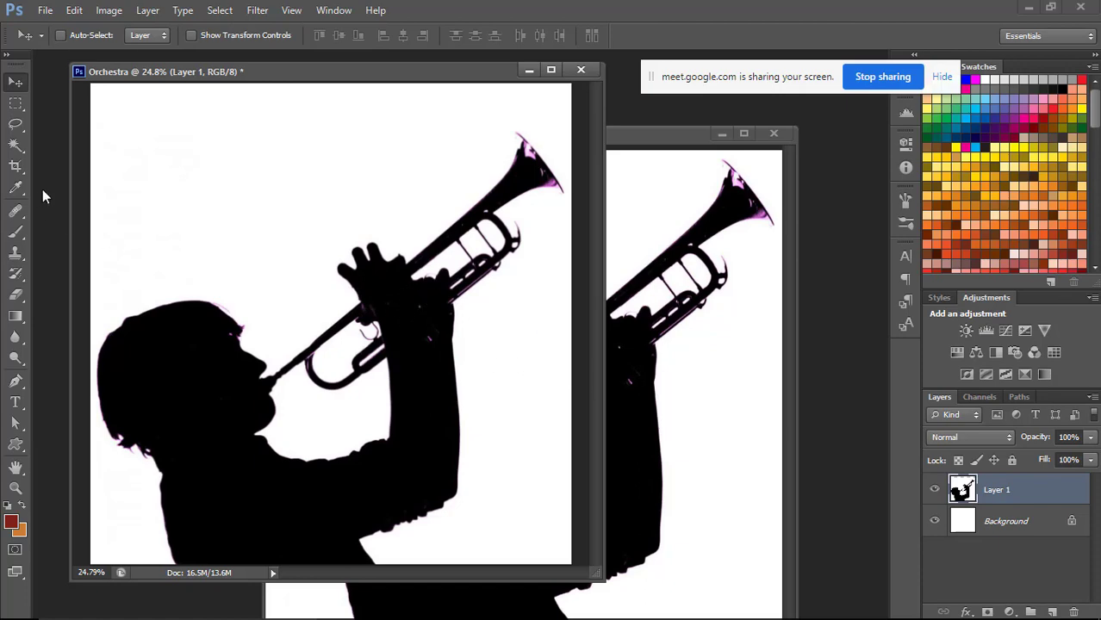
Try selecting the black silhouette with the Magic Wand tool at a tolerance of 20, and clear the selection.
click(17, 146)
right_click(20, 150)
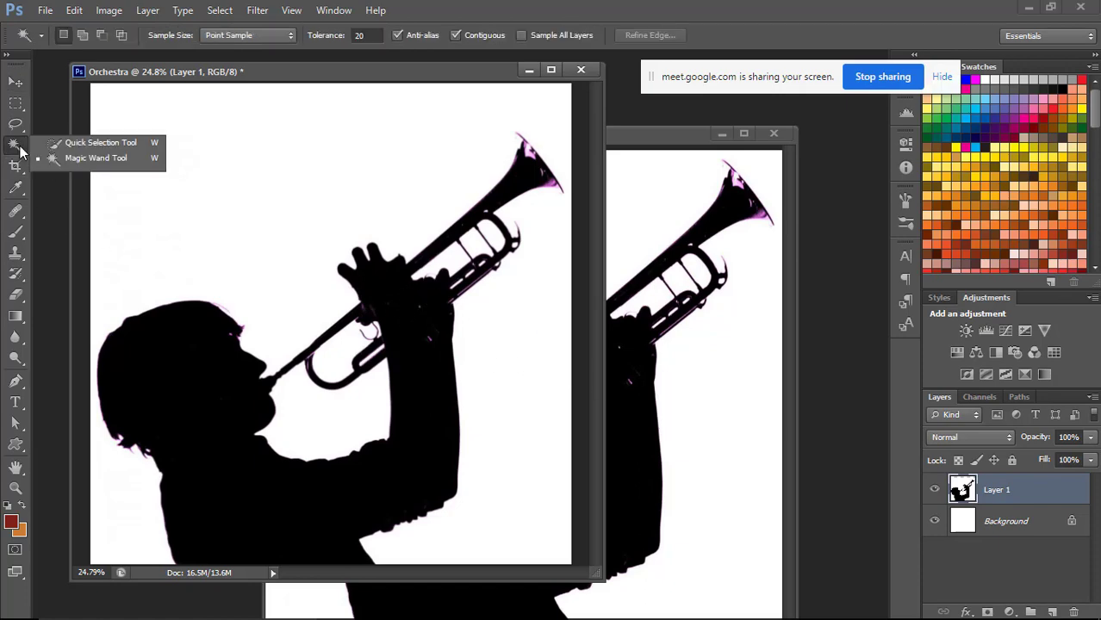
click(72, 169)
click(200, 372)
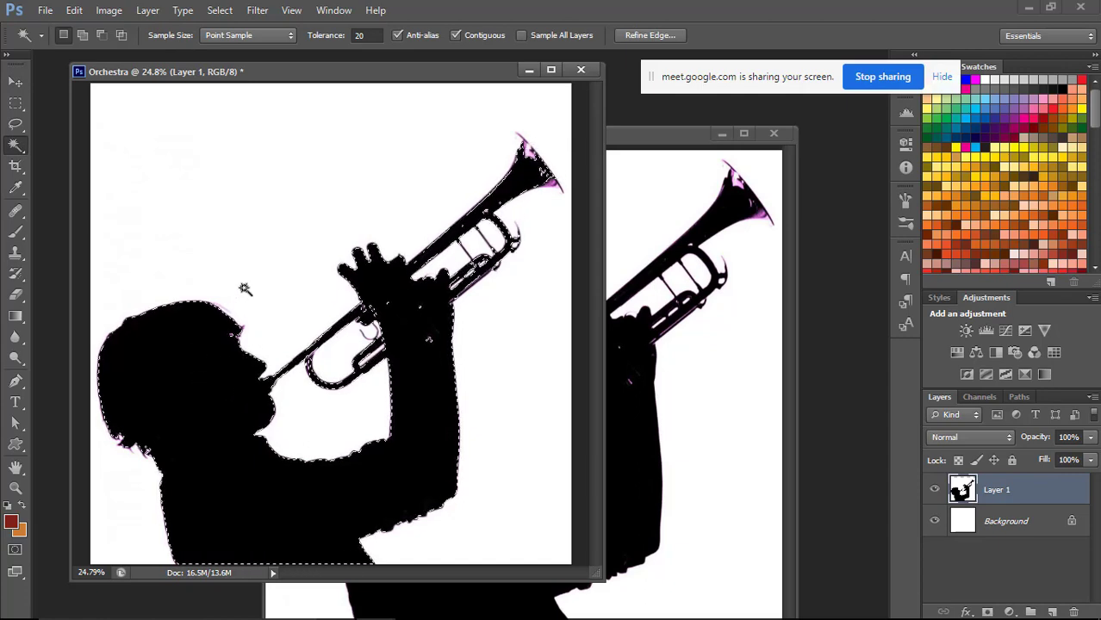
key(ctrl+d)
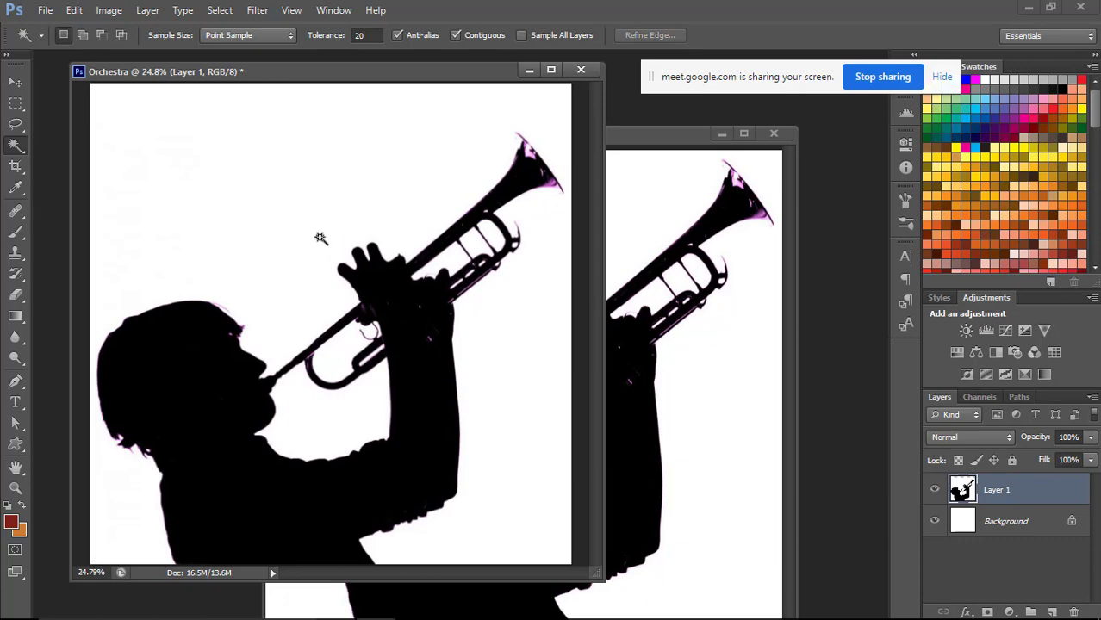
Try a Levels adjustment on the silhouette layer with a black input of 93 and a white input of 173.
key(ctrl+l)
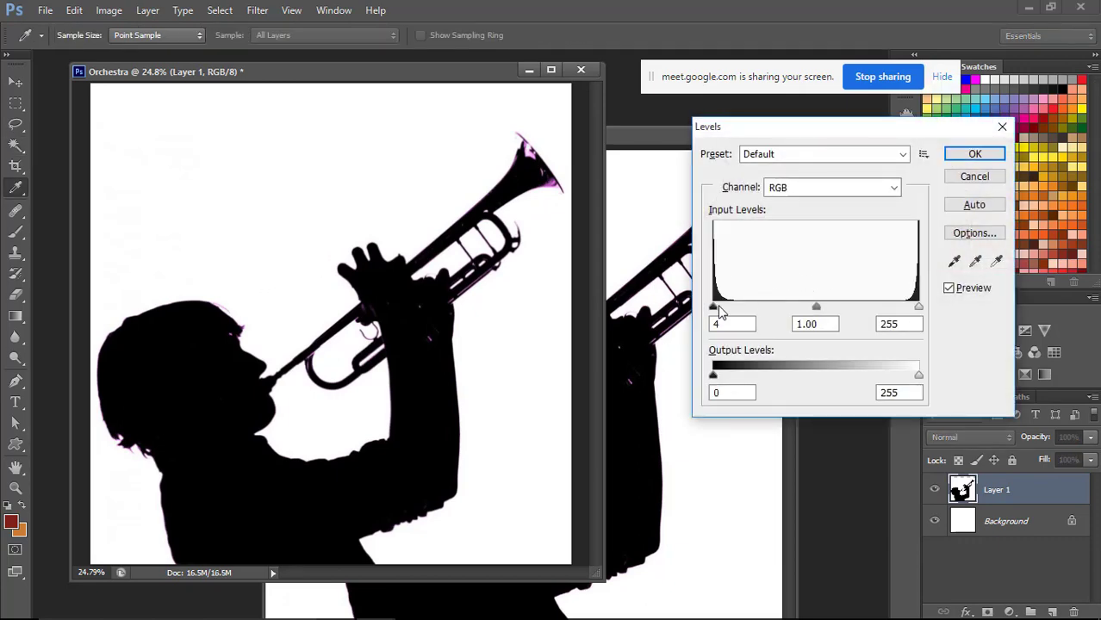
drag(722, 312, 788, 311)
drag(919, 307, 847, 314)
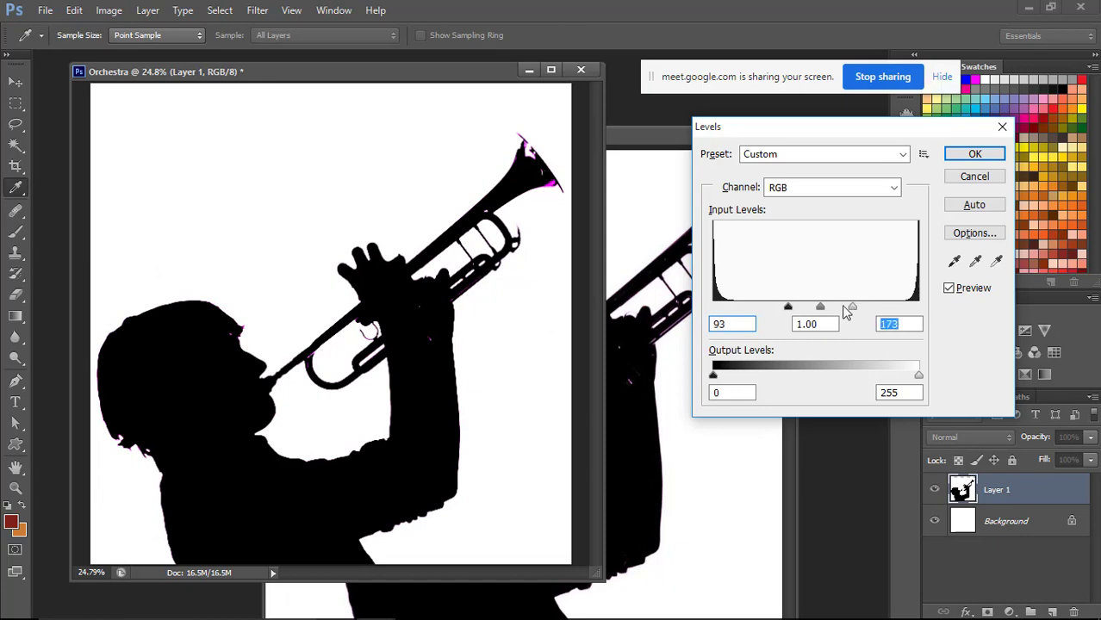
click(975, 153)
key(w)
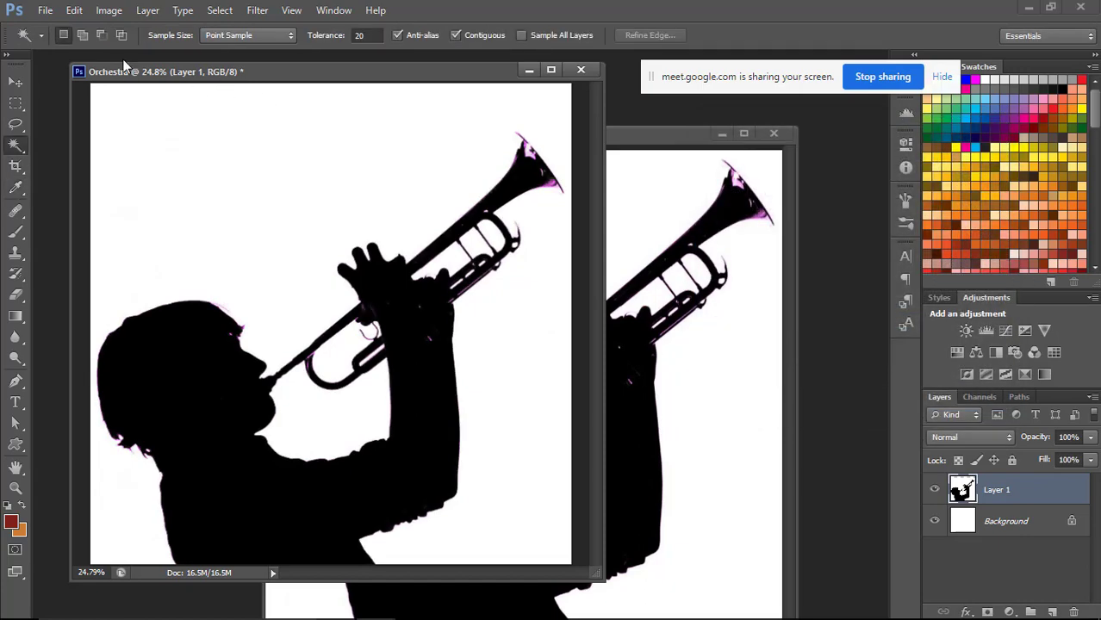
Darken the silhouette layer with a Levels adjustment, setting the RGB black input level to 101.
click(108, 10)
mouse_move(121, 52)
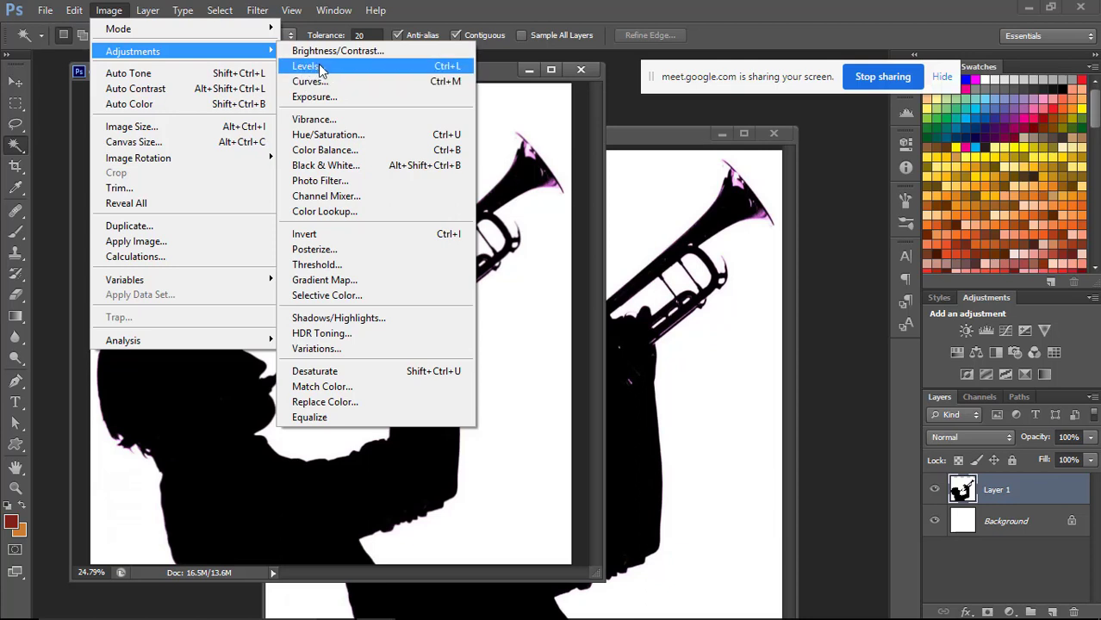
click(403, 67)
drag(715, 307, 795, 312)
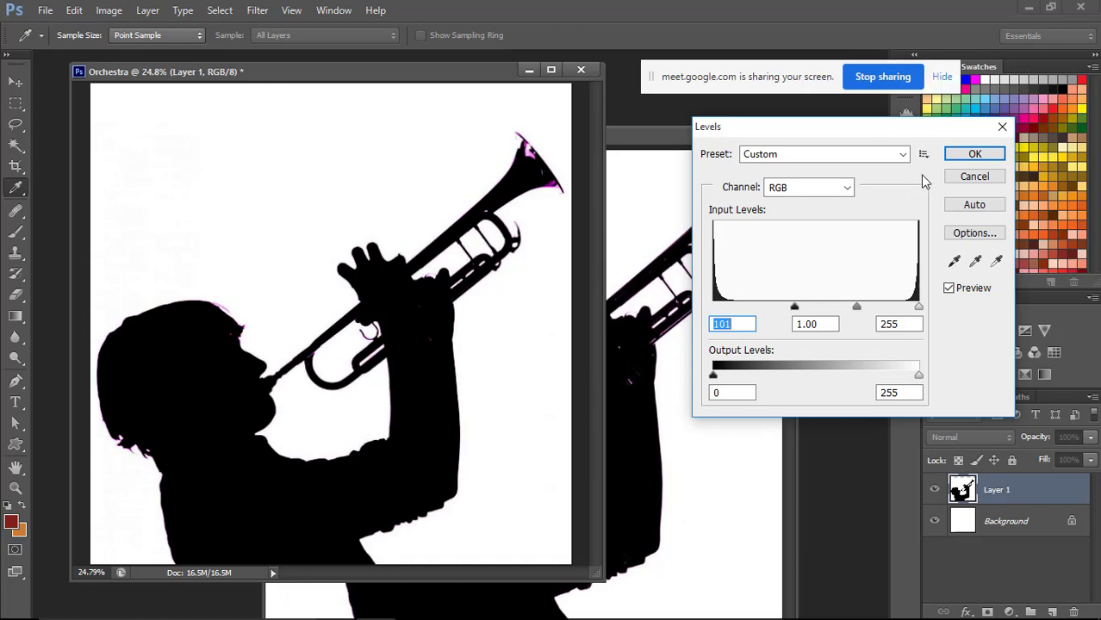
key(w)
click(975, 154)
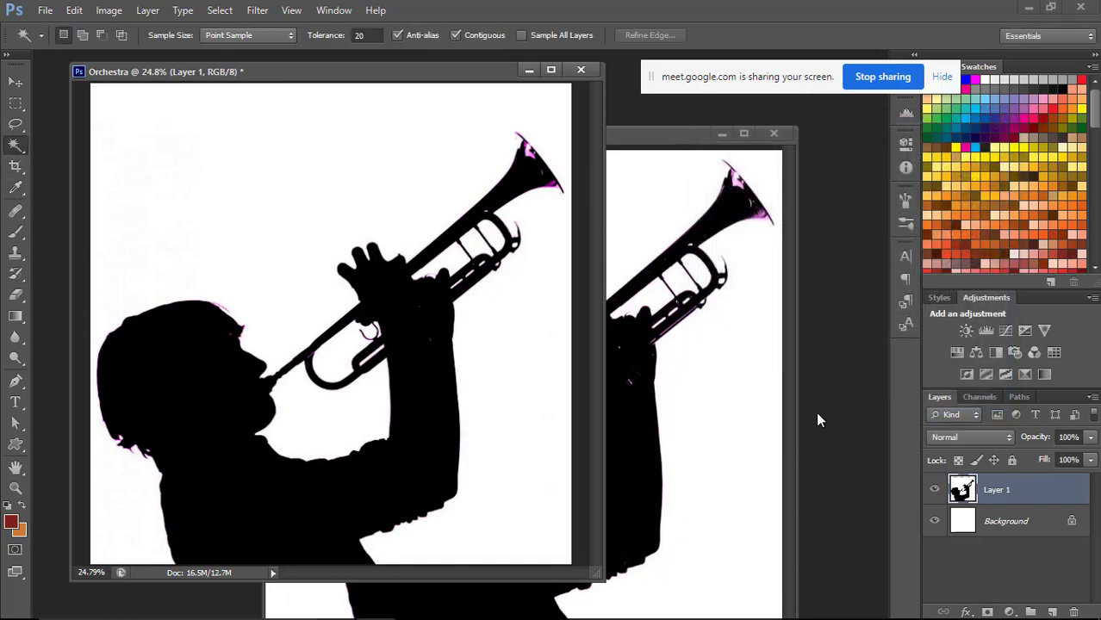
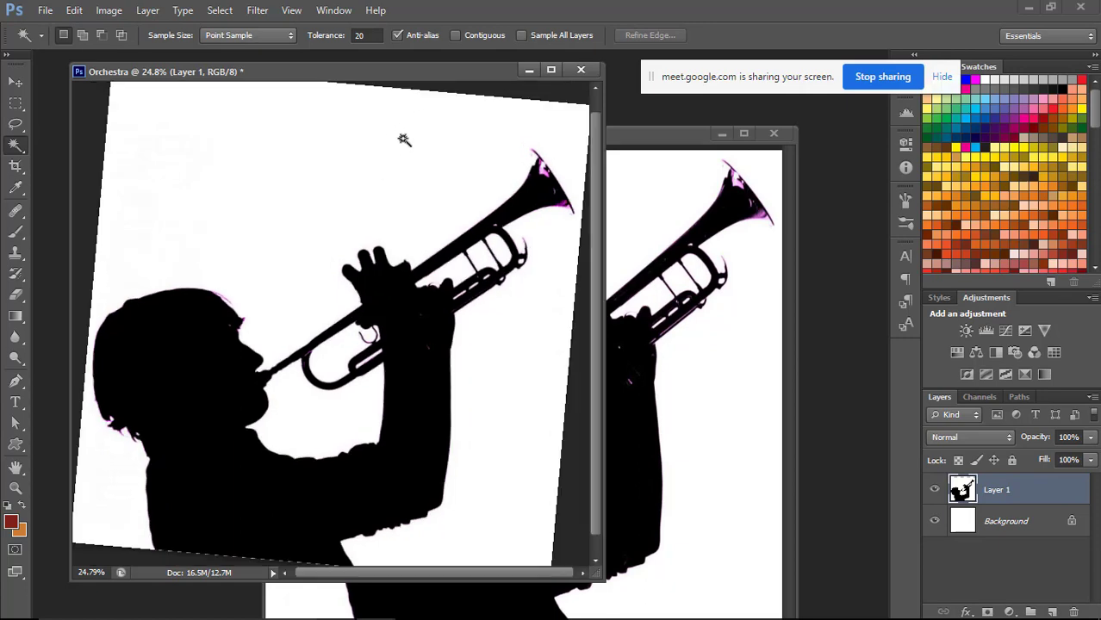
Try selecting the white area around the musician with the Magic Wand set to Contiguous, and clear the selection.
scroll(399, 116, down, 1)
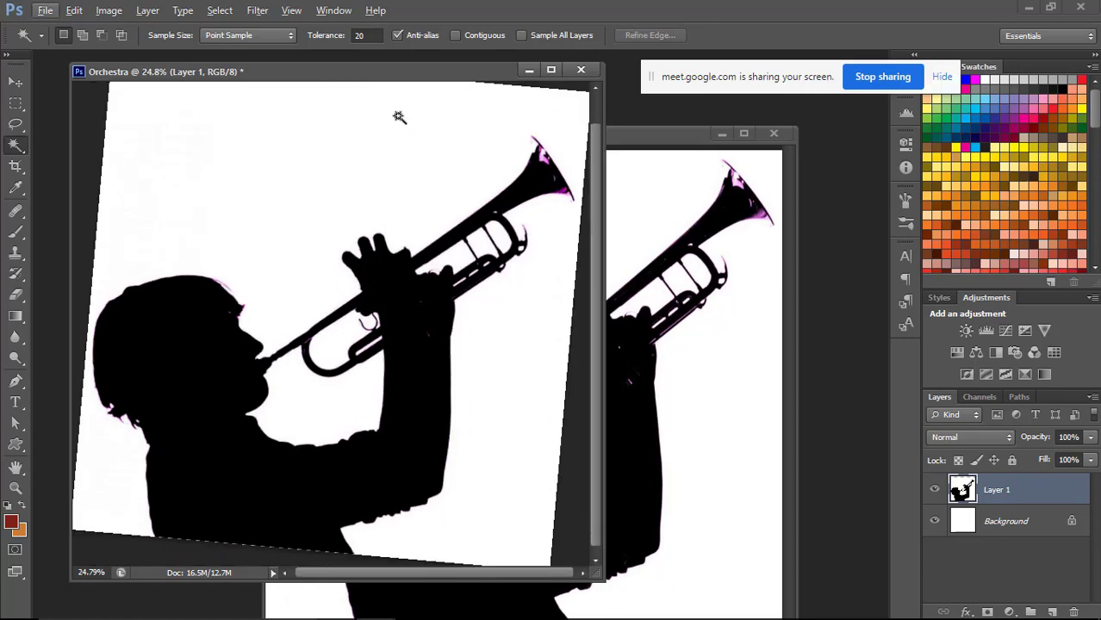
key(Escape)
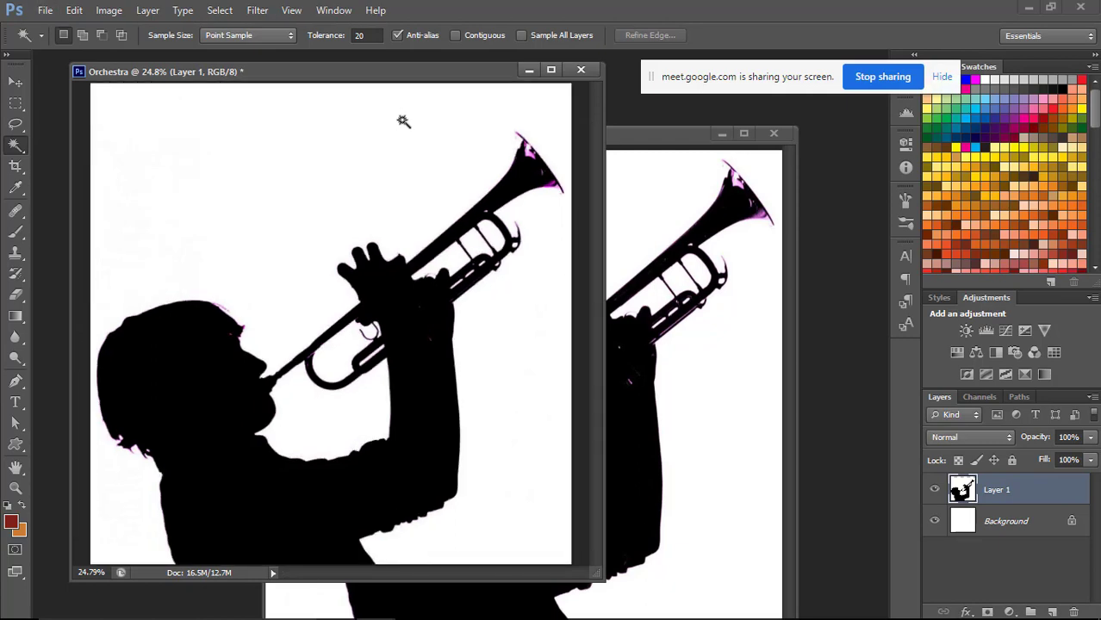
click(455, 35)
click(393, 170)
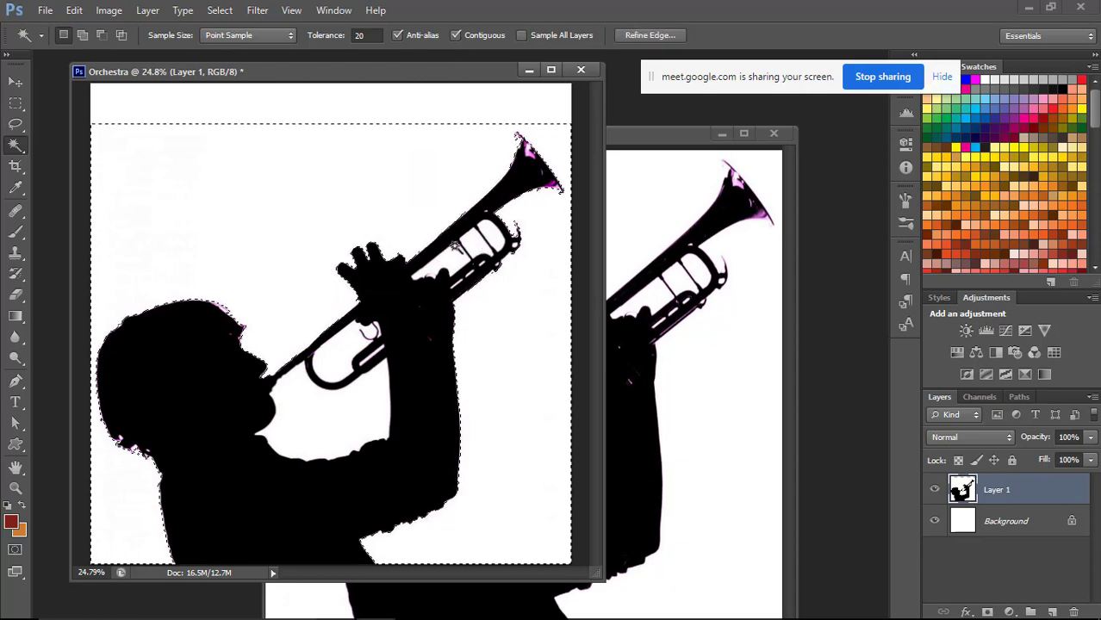
key(ctrl+d)
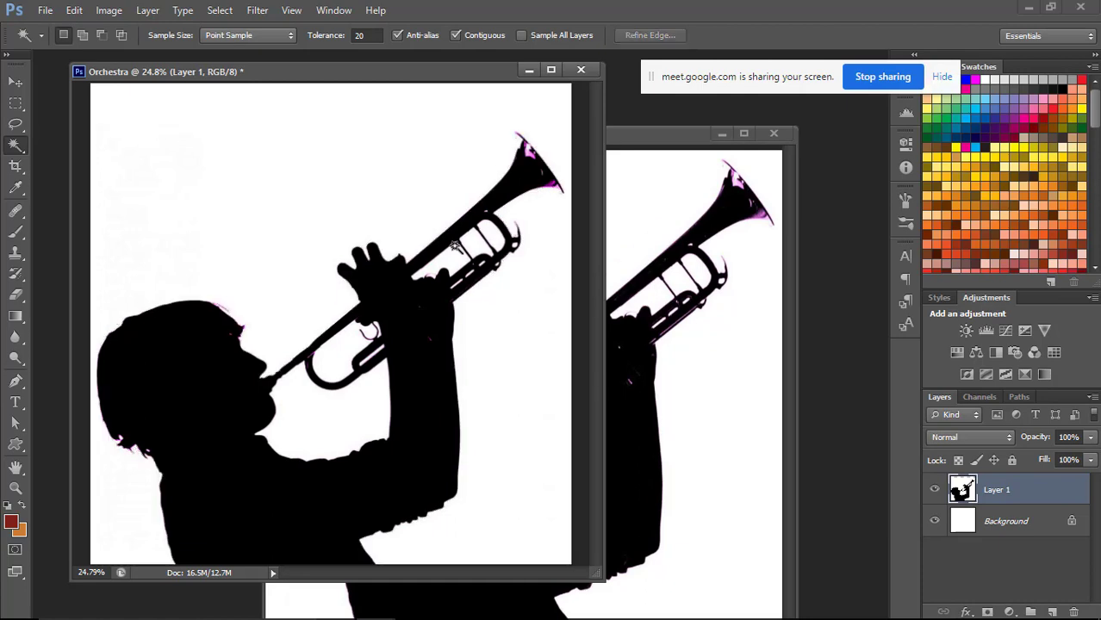
Try selecting all white areas, including those enclosed by the trumpet, with Contiguous off, inspect the edges closely, and deselect.
click(297, 227)
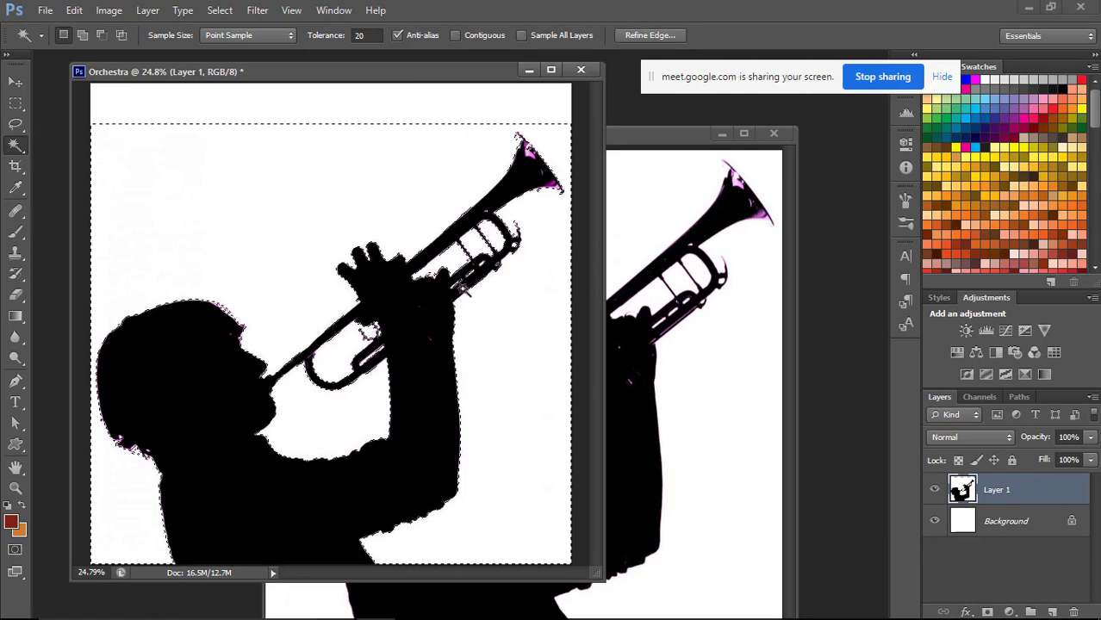
key(ctrl+plus)
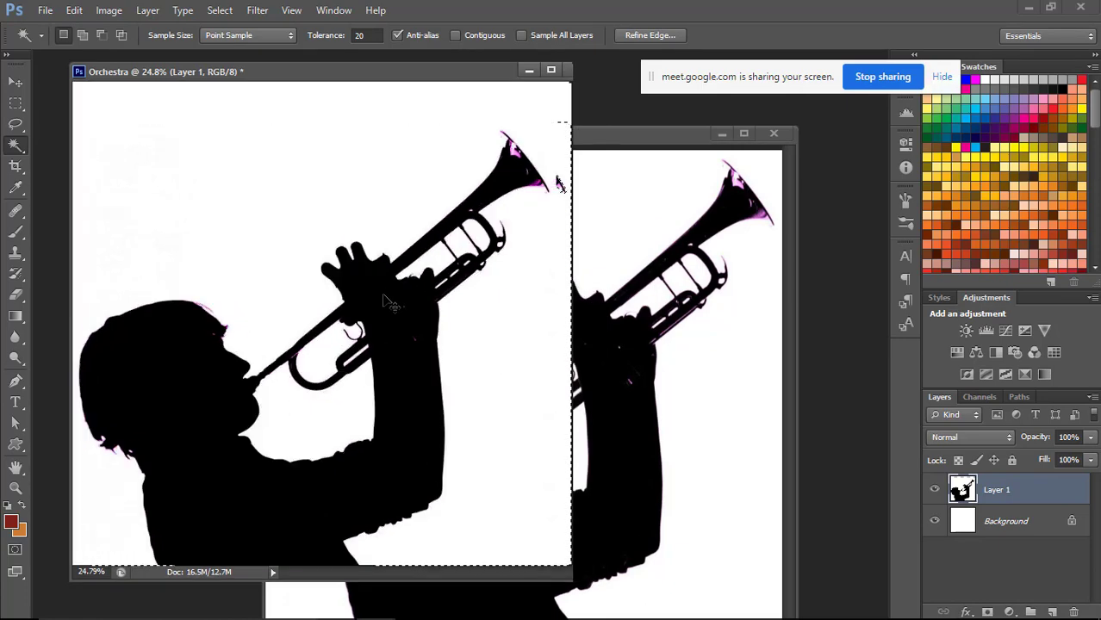
key(ctrl+plus)
key(ctrl+plus)
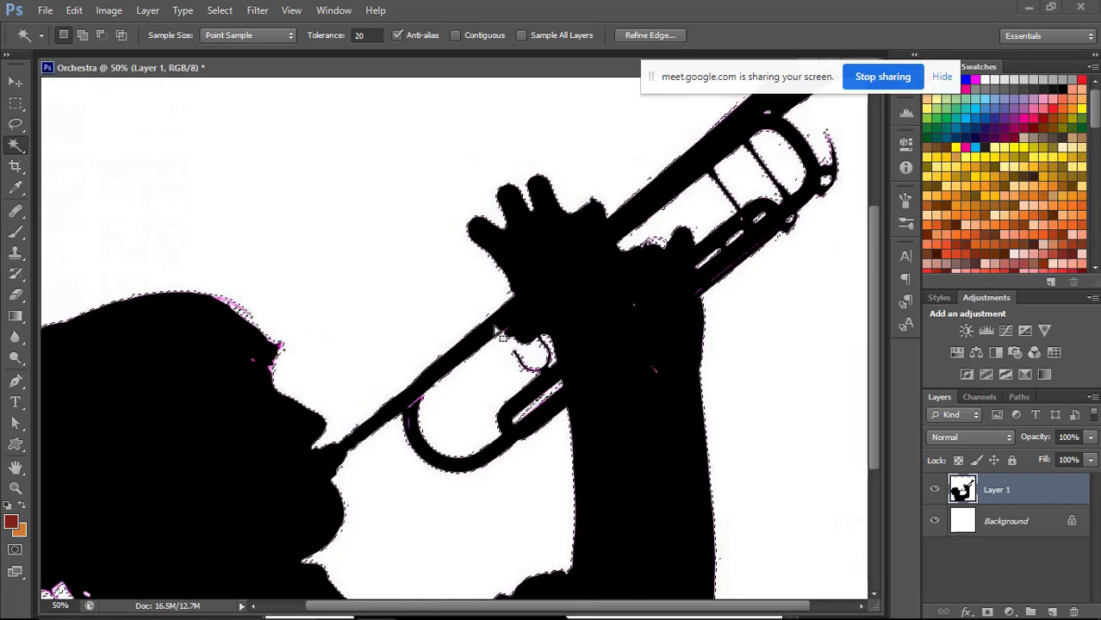
key(ctrl+d)
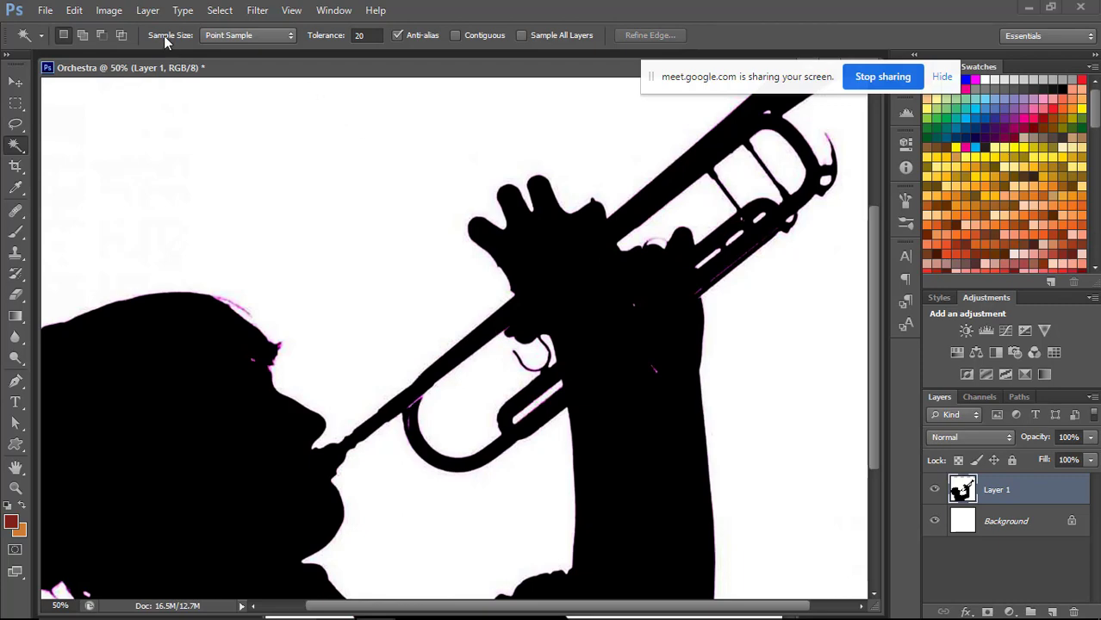
Desaturate the silhouette layer to remove the magenta fringes, and erase the stray marks along the musician's forehead with a 40 px Eraser.
click(217, 10)
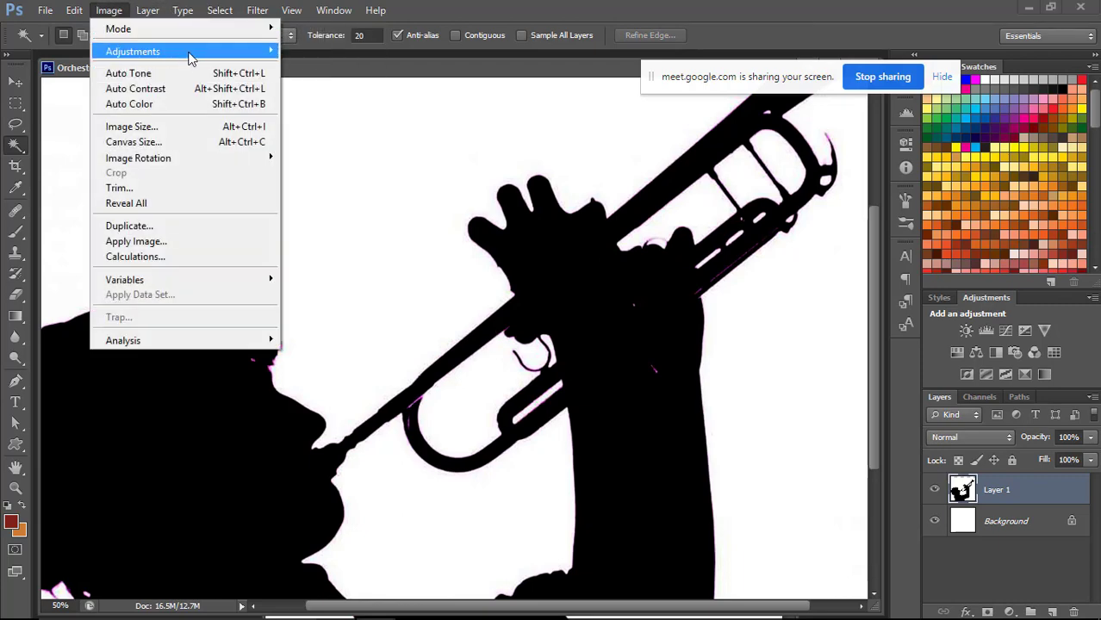
mouse_move(205, 52)
click(347, 385)
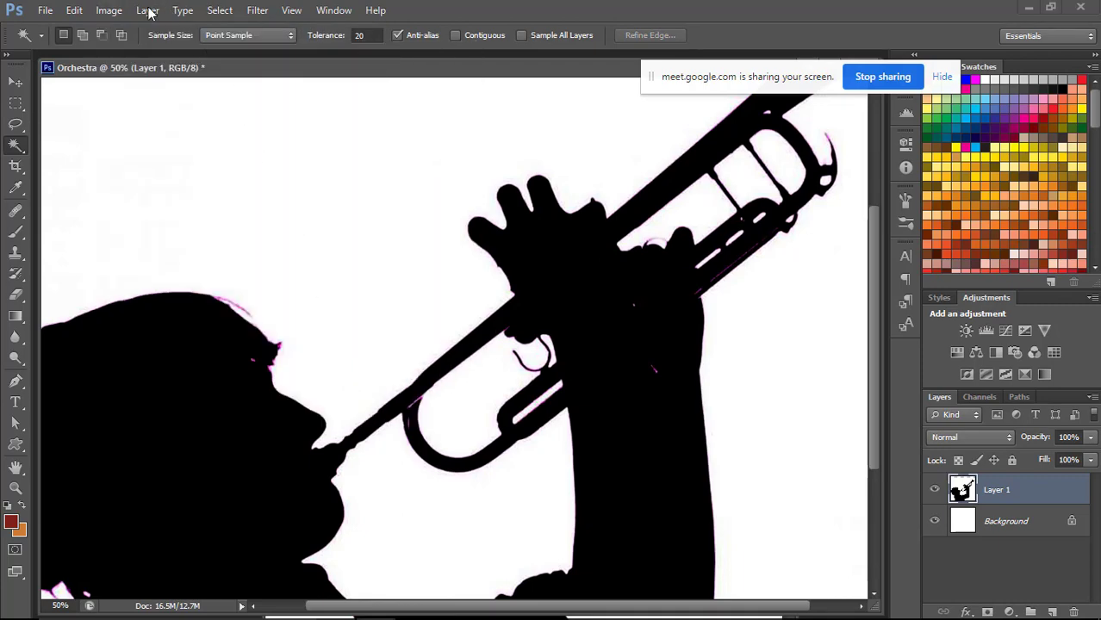
click(110, 11)
mouse_move(172, 51)
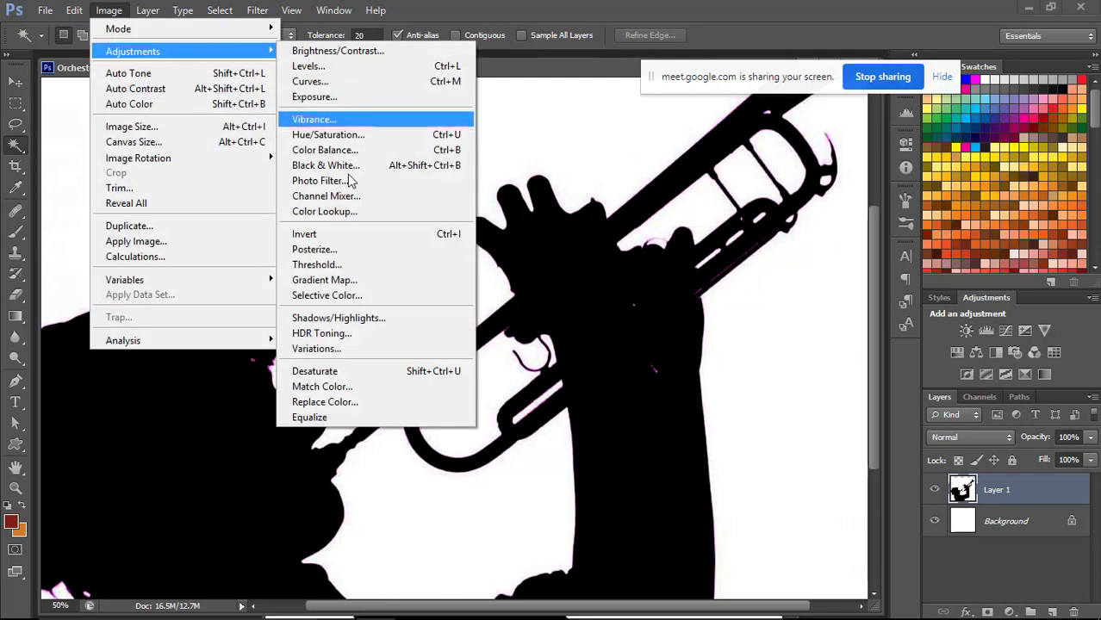
click(342, 377)
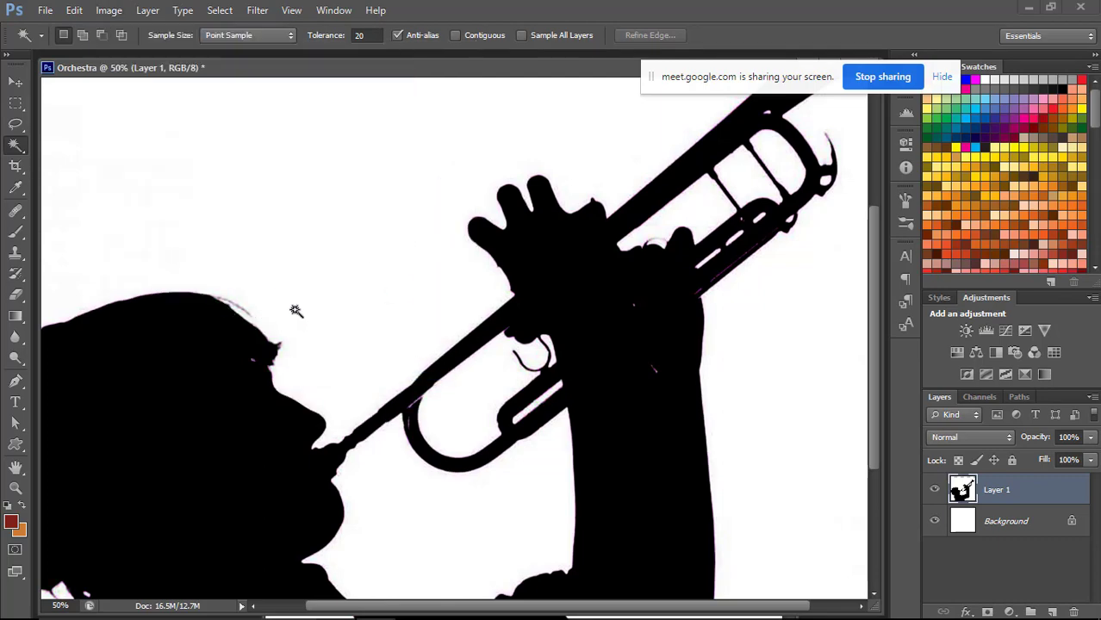
key(e)
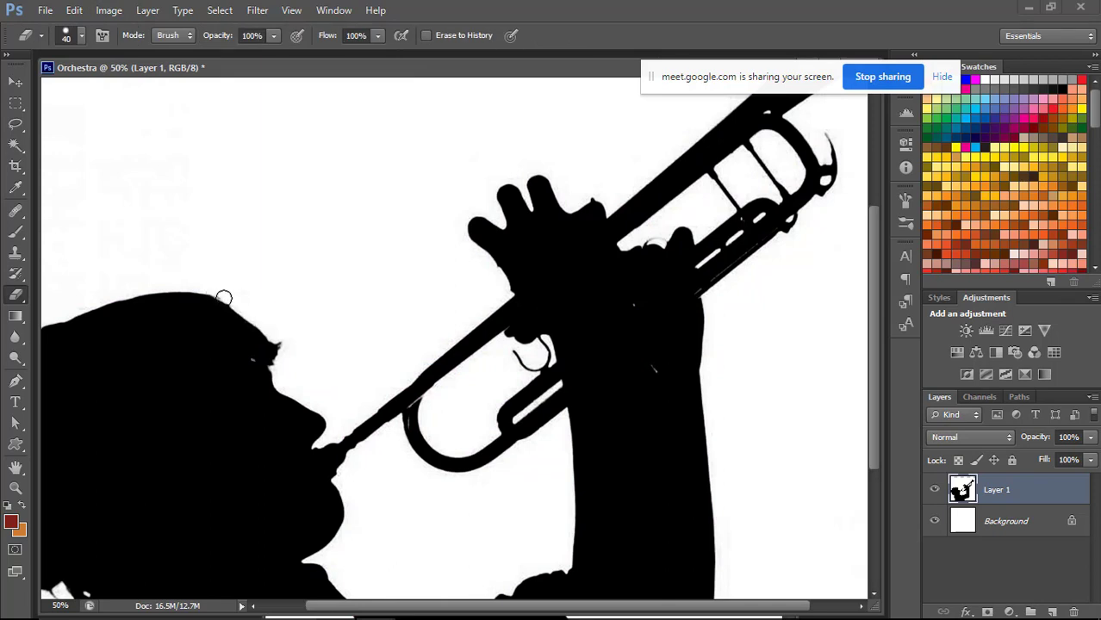
drag(466, 249, 268, 376)
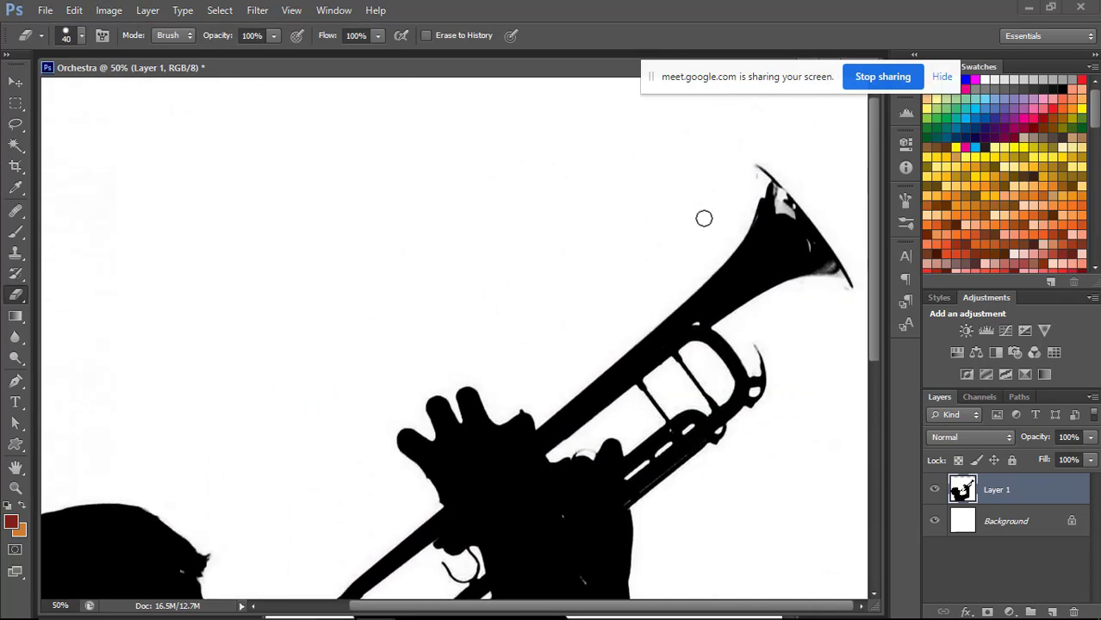
Select all the white areas of the silhouette layer with the Magic Wand at a tolerance of 20 and Contiguous off.
key(w)
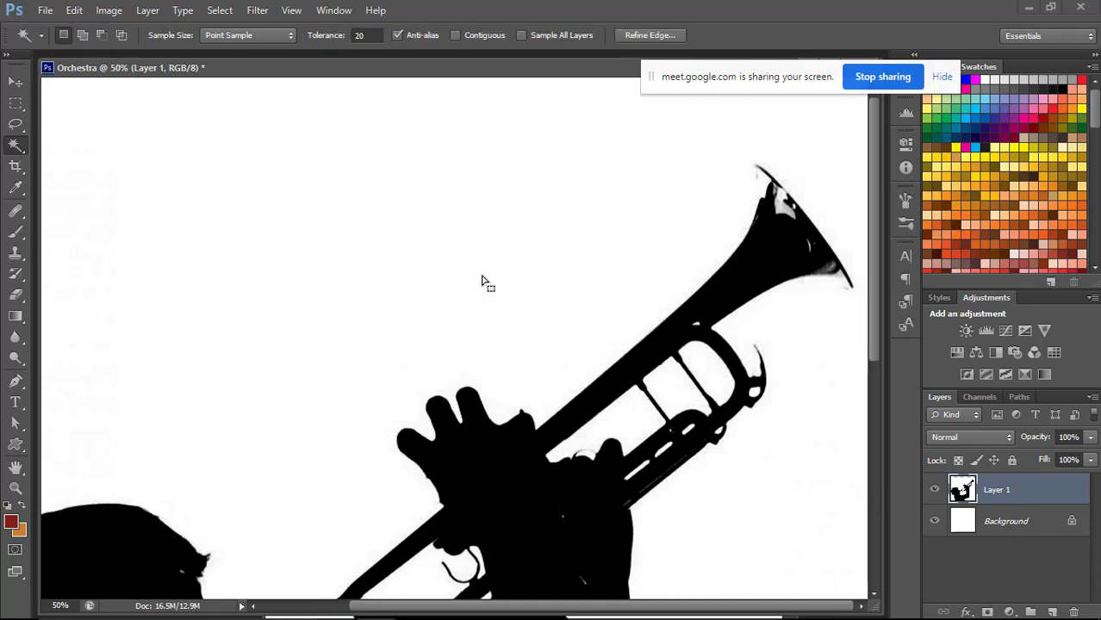
click(476, 269)
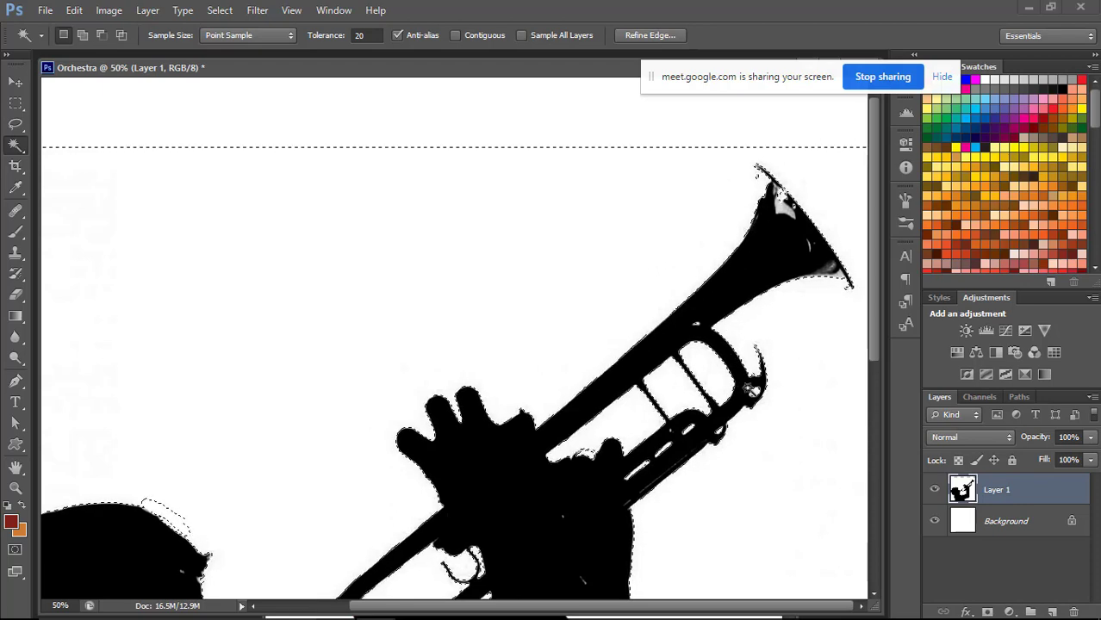
key(ctrl+plus)
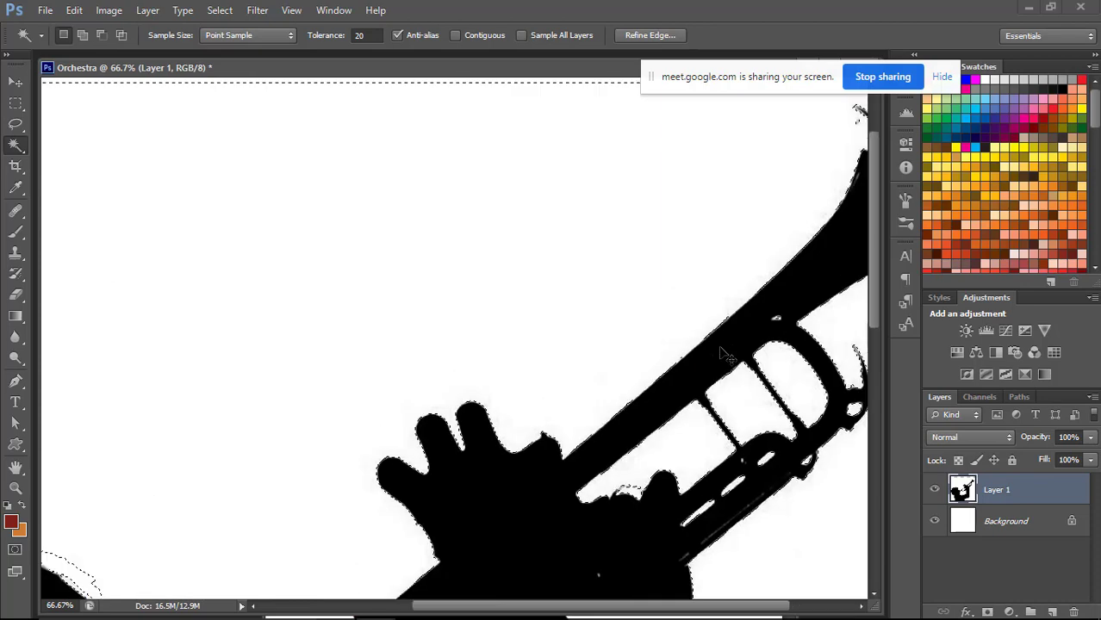
key(ctrl+plus)
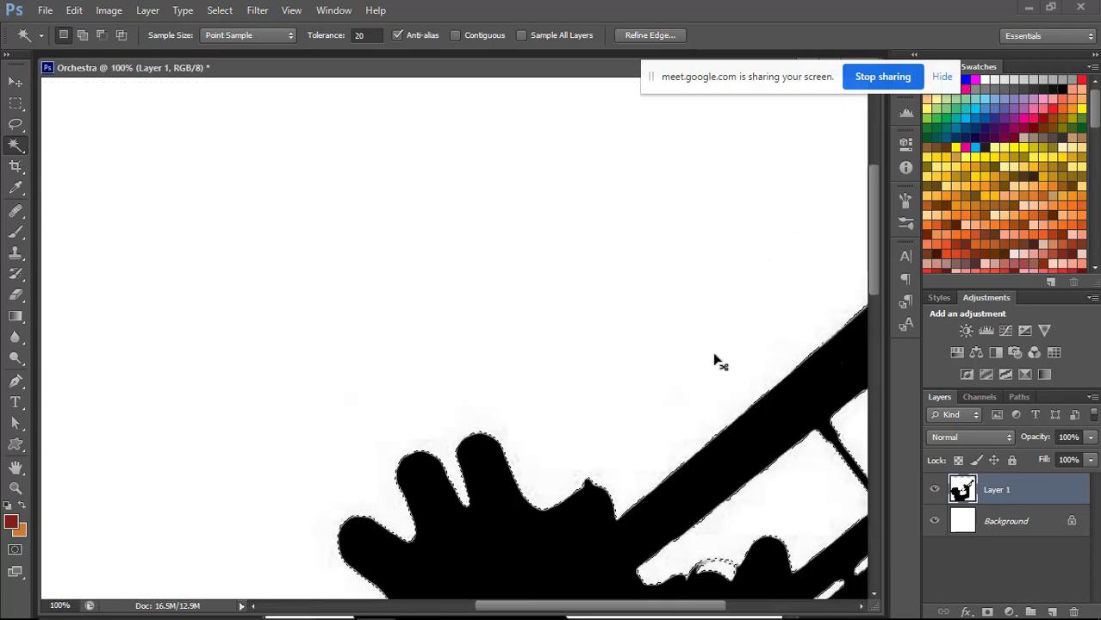
key(ctrl+plus)
drag(692, 337, 586, 130)
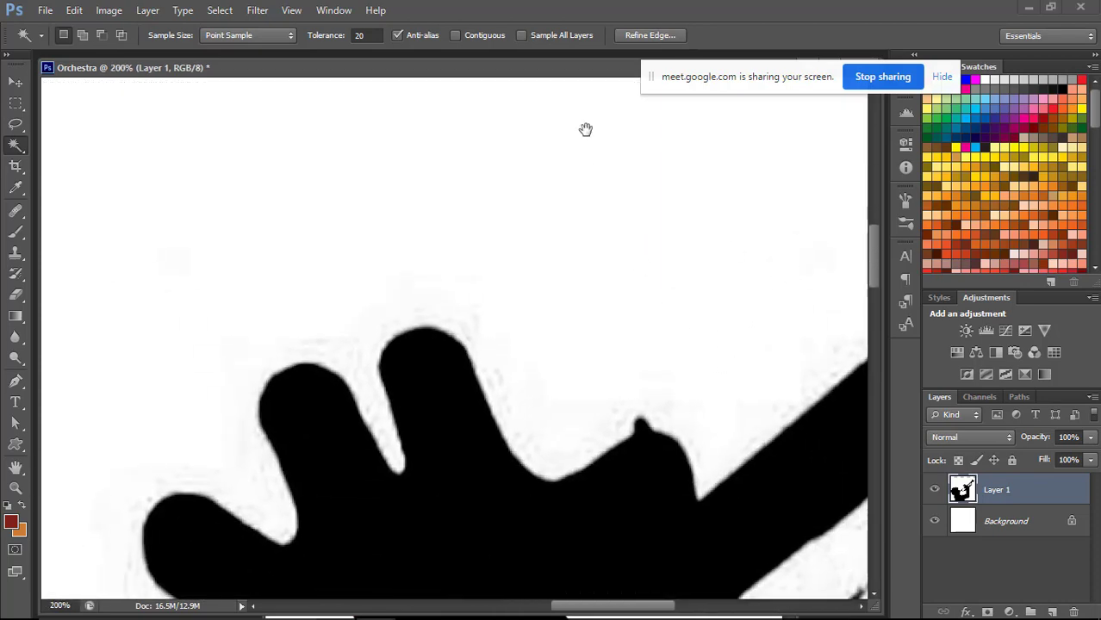
key(super+a)
key(super+k)
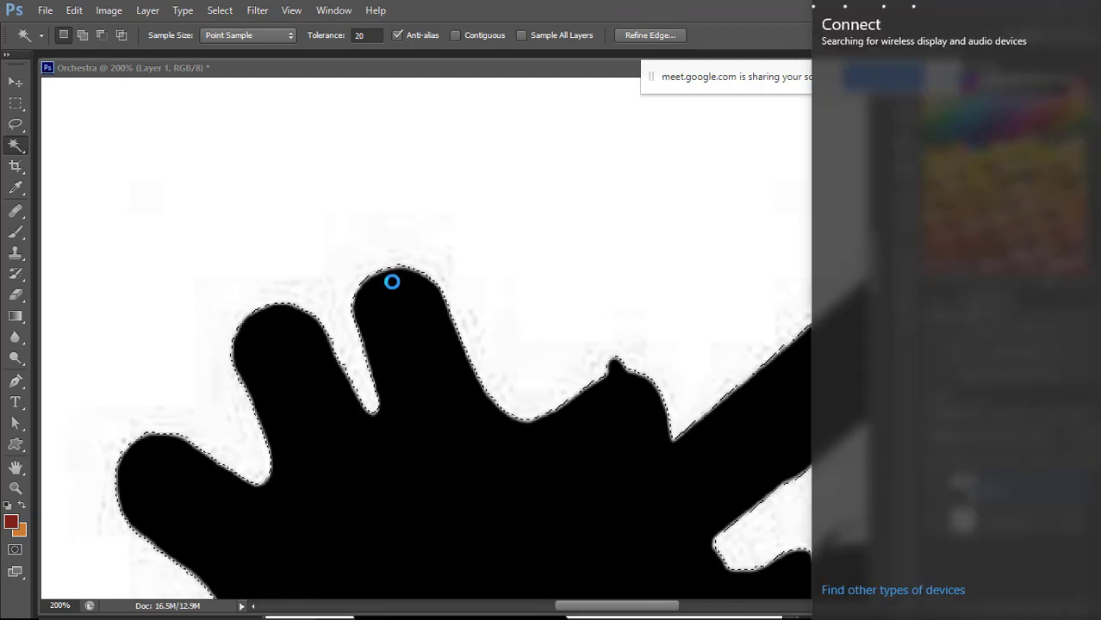
click(739, 25)
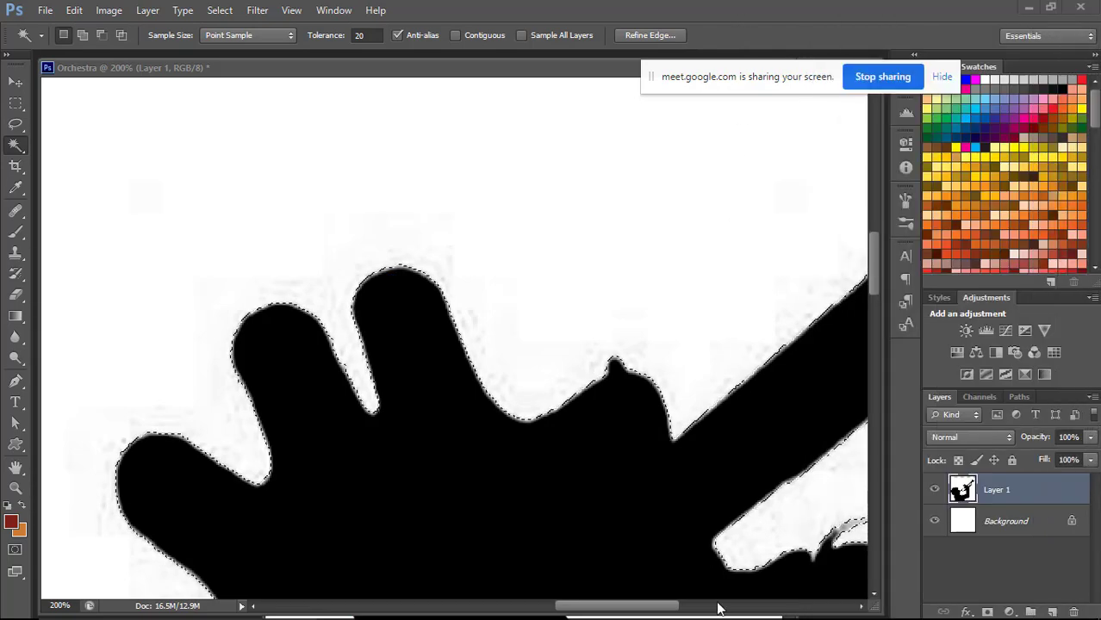
Expand the white background selection by 1 pixel toward the silhouette's edges.
scroll(379, 275, down, 1)
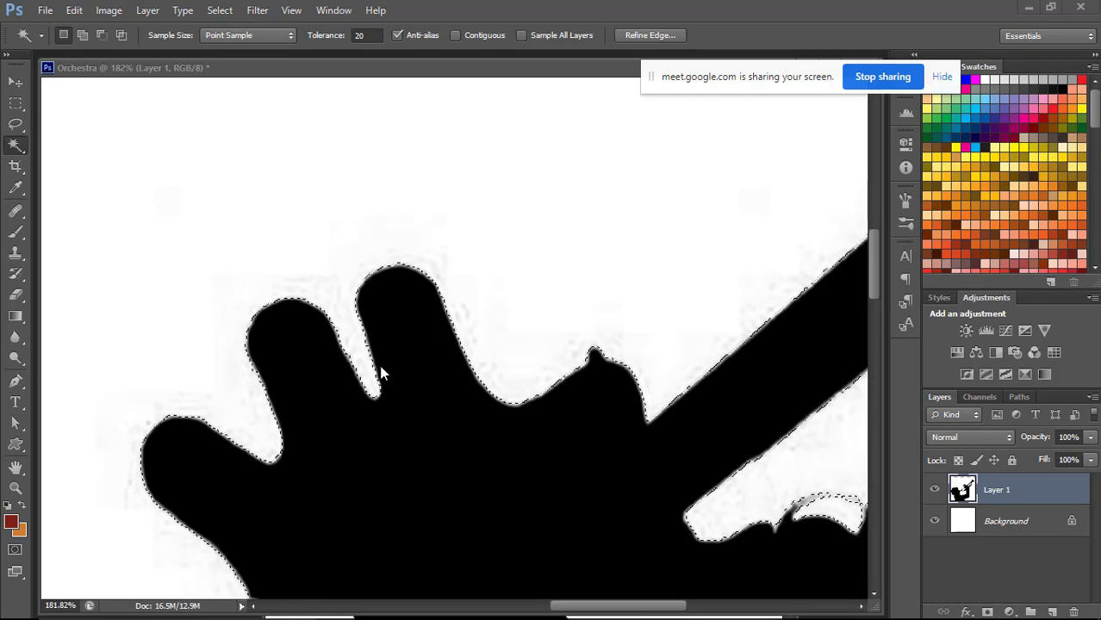
click(217, 11)
mouse_move(326, 192)
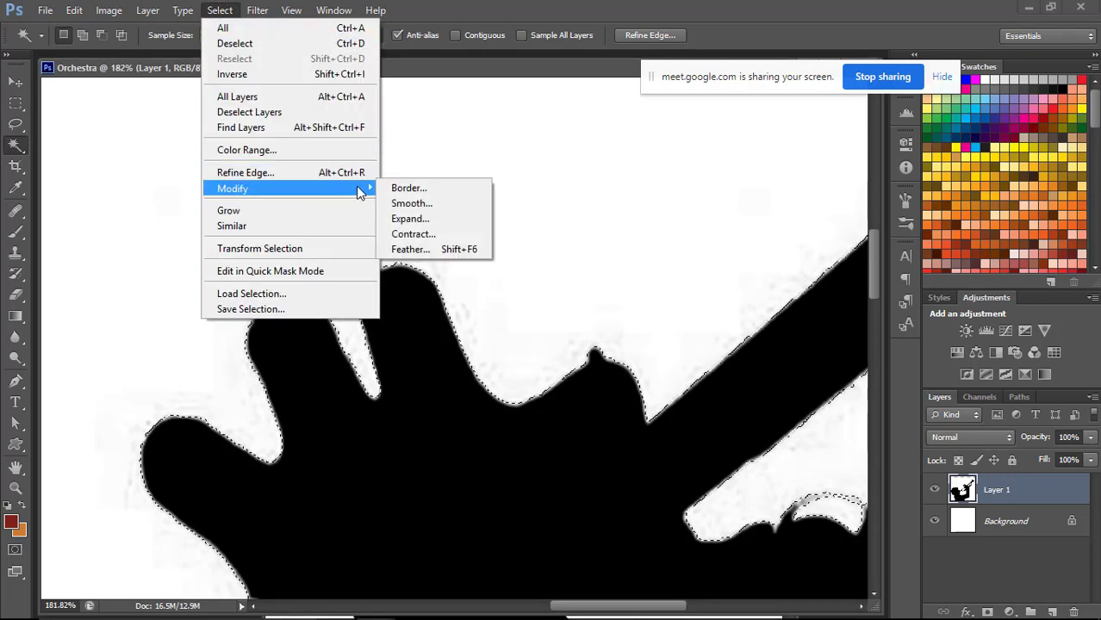
click(434, 221)
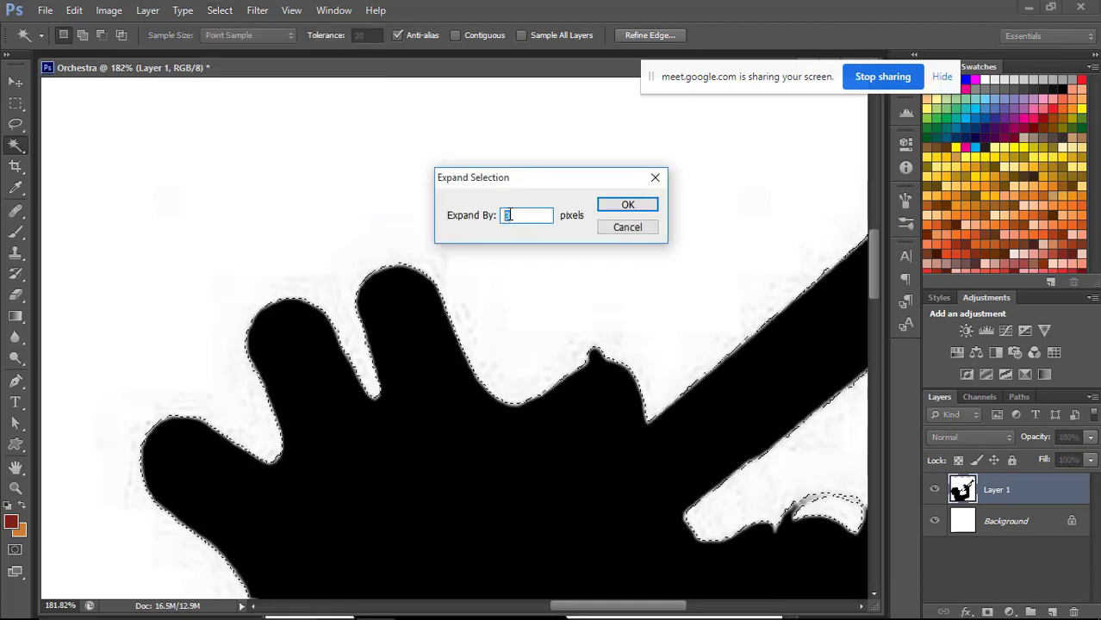
text(1)
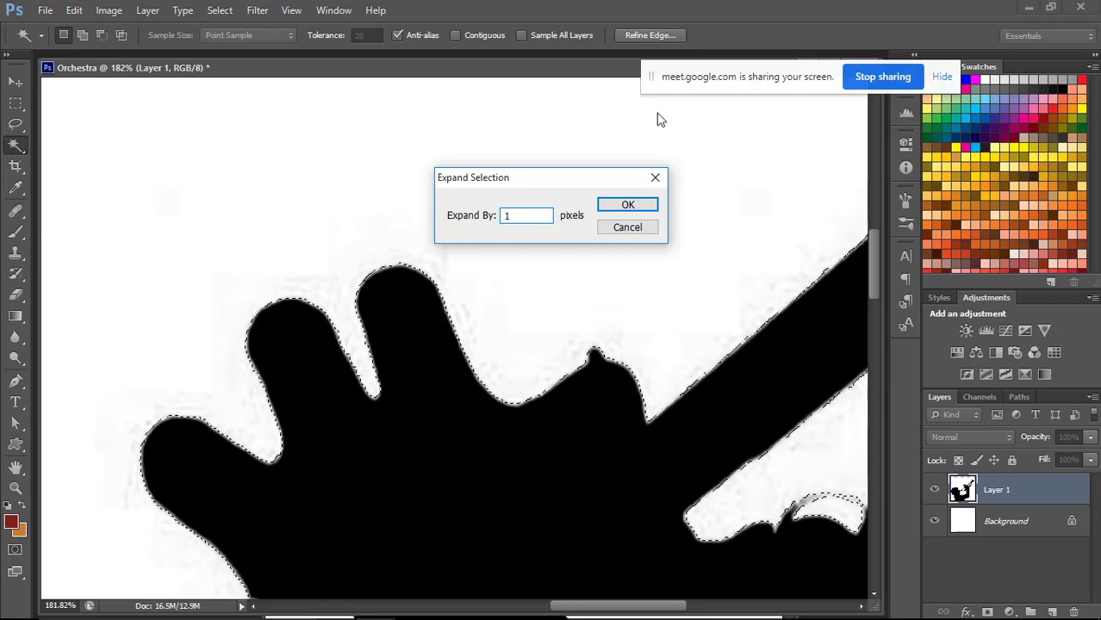
click(642, 207)
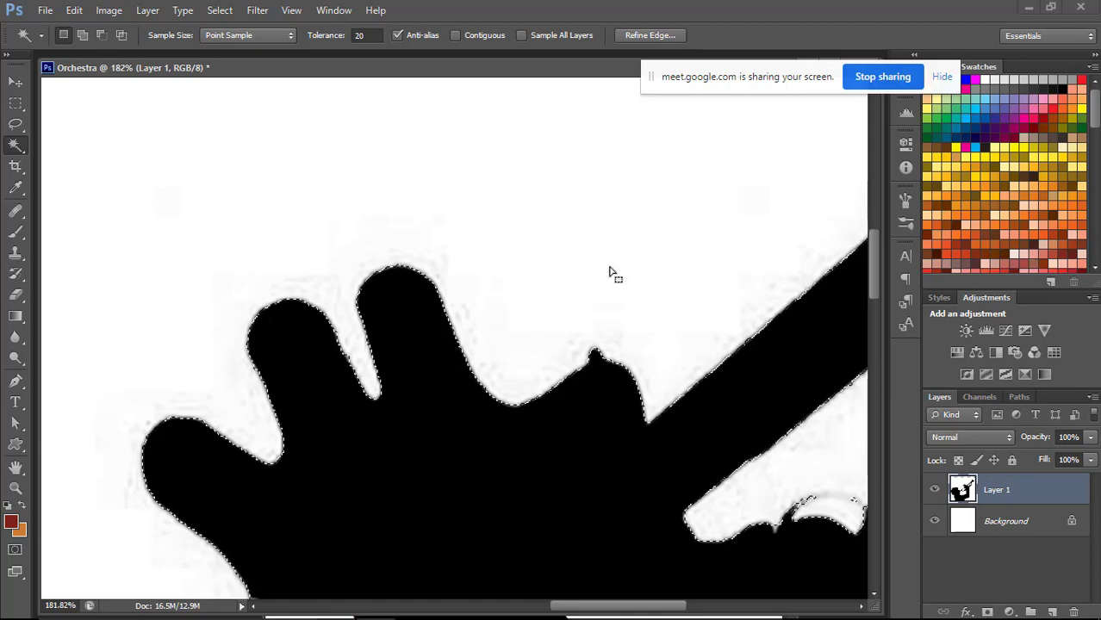
Subtract the highlighted area at the upper tip of the trumpet bell from the selection with the Lasso tool at 0 px feather.
drag(738, 271, 451, 256)
drag(693, 134, 469, 384)
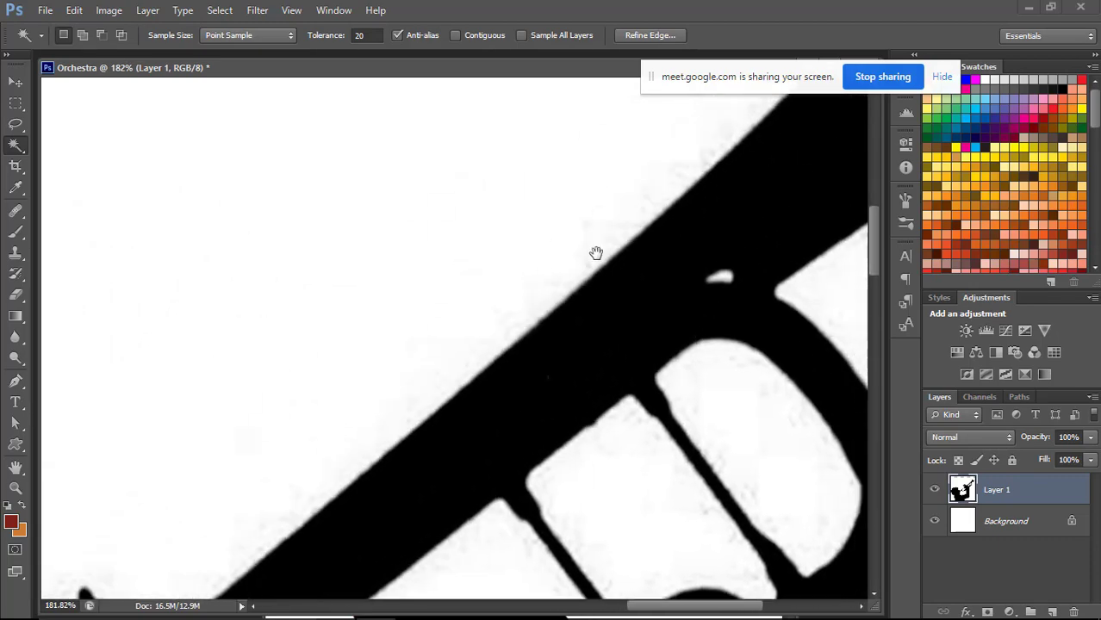
drag(596, 253, 458, 432)
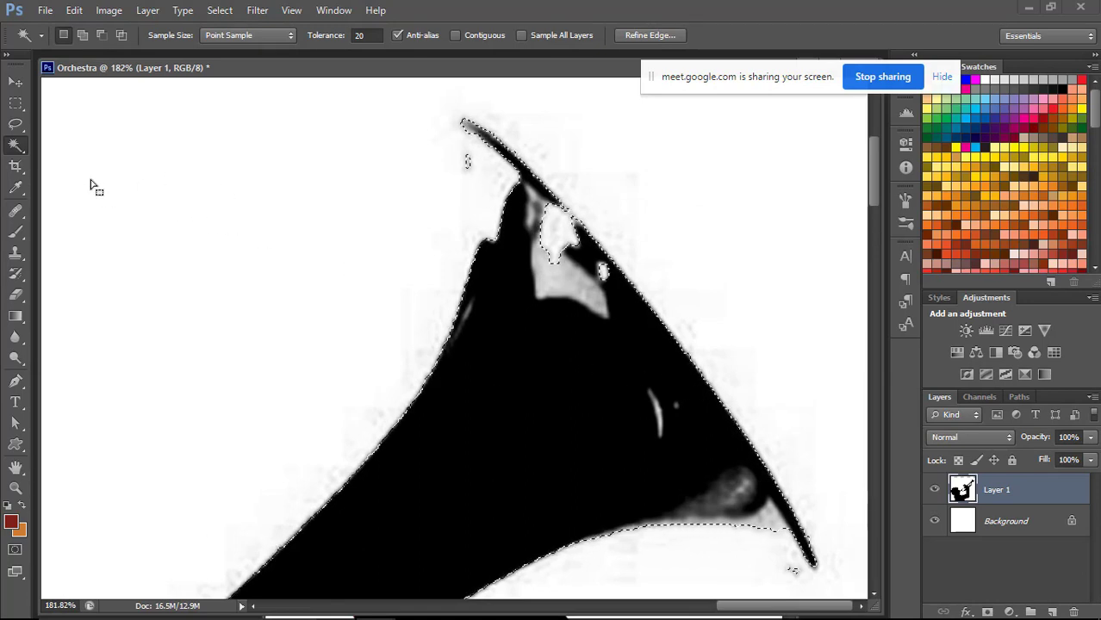
click(17, 127)
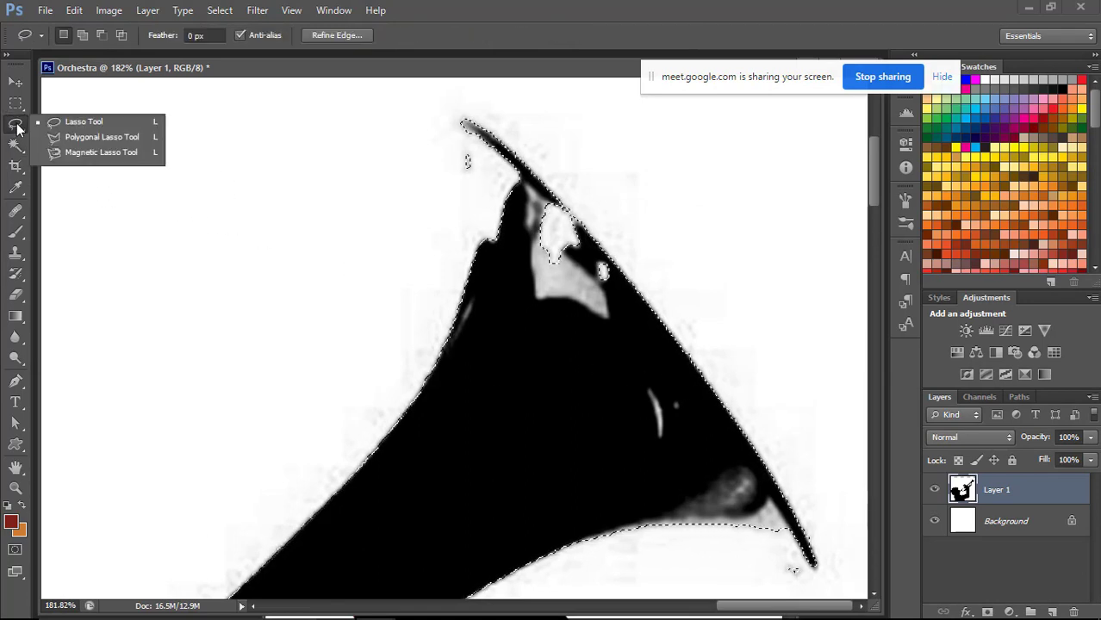
click(19, 128)
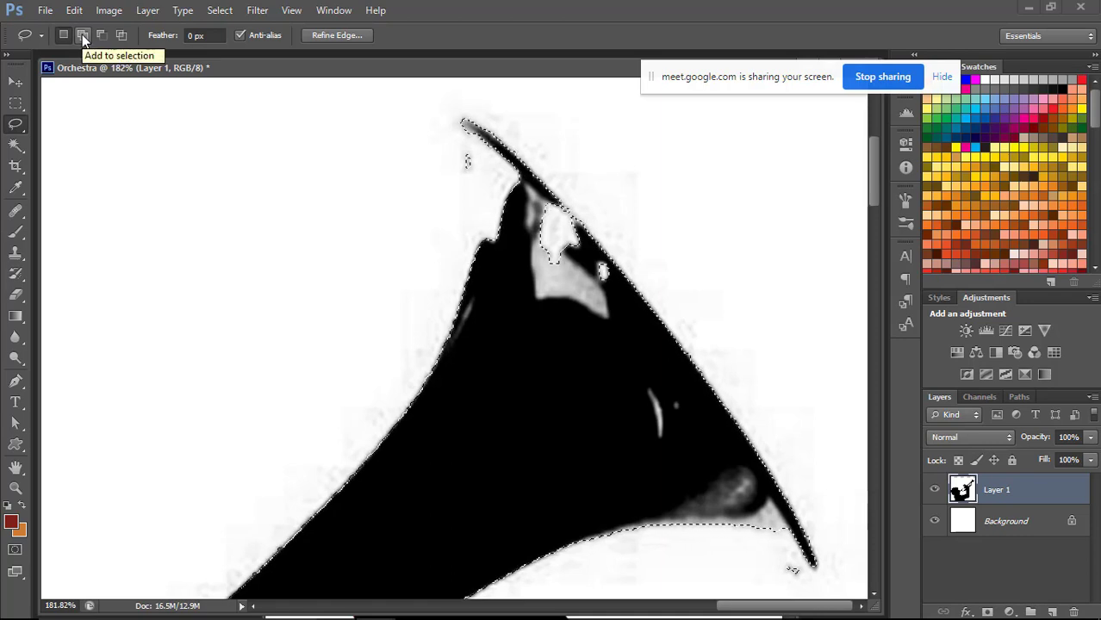
key(shift)
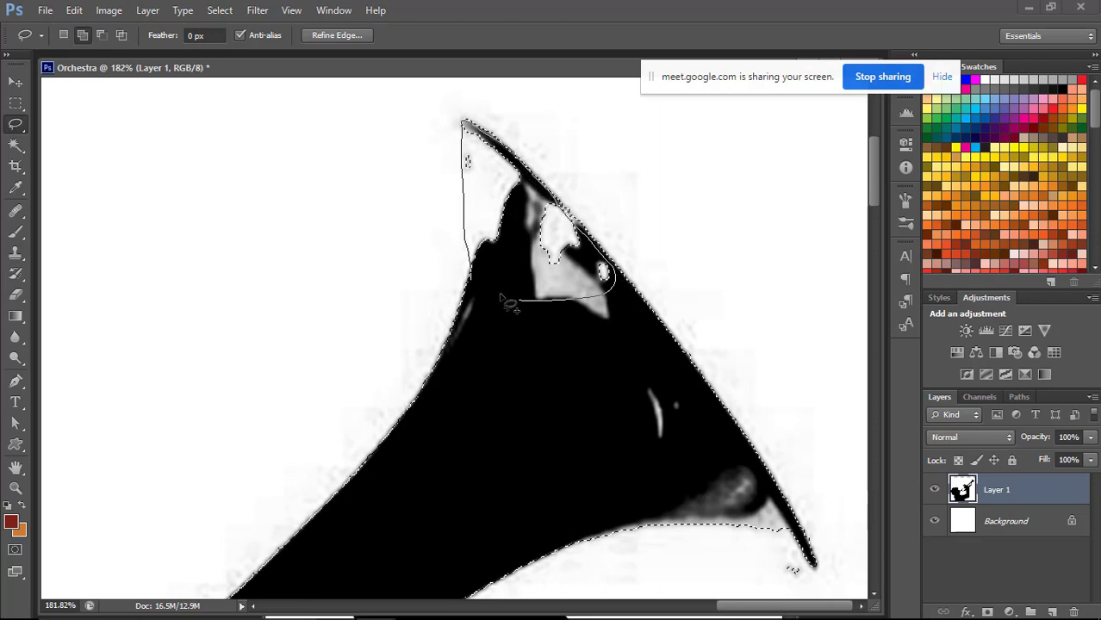
drag(498, 267, 500, 263)
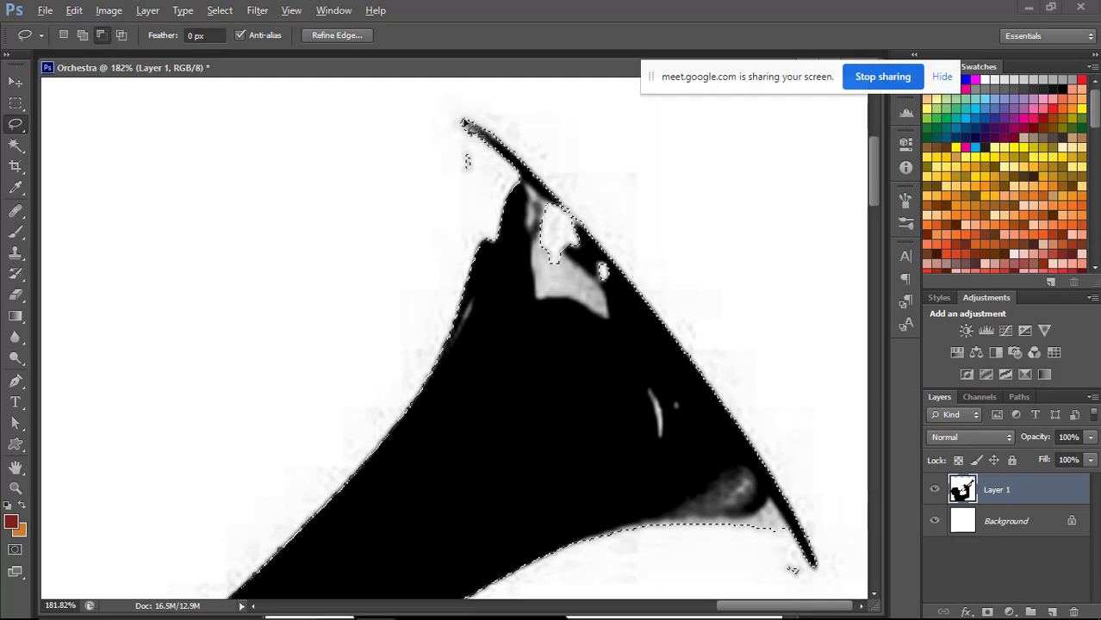
drag(463, 124, 466, 175)
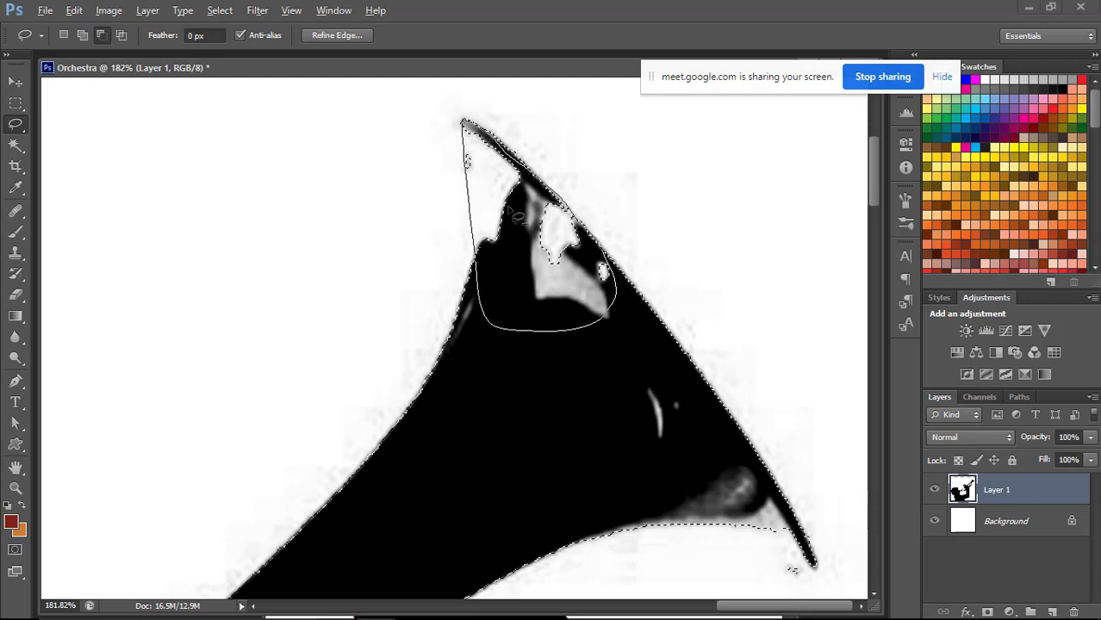
drag(517, 217, 517, 217)
key(ctrl+minus)
key(ctrl+minus)
key(ctrl+minus)
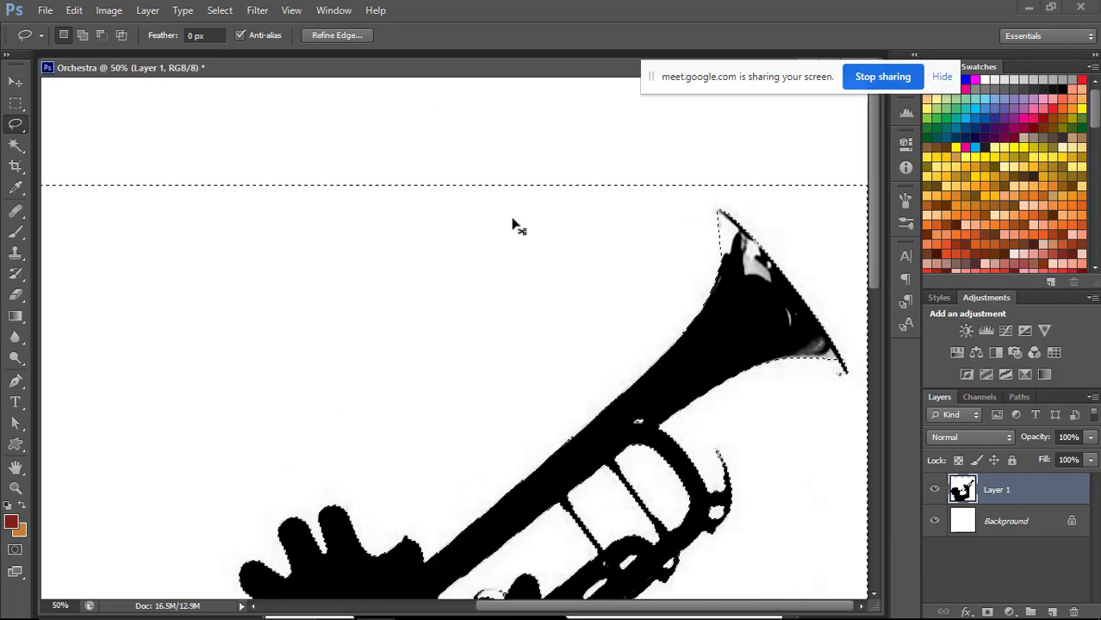
key(ctrl+minus)
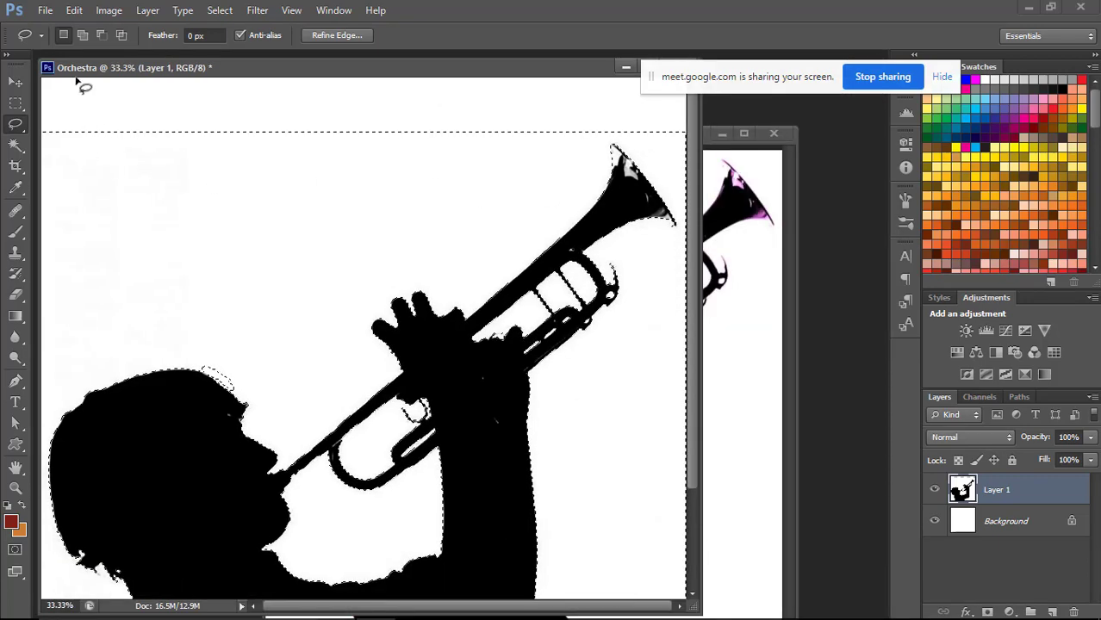
Delete the selected white areas from Layer 1, clear the selection, and hide the Background layer.
click(101, 34)
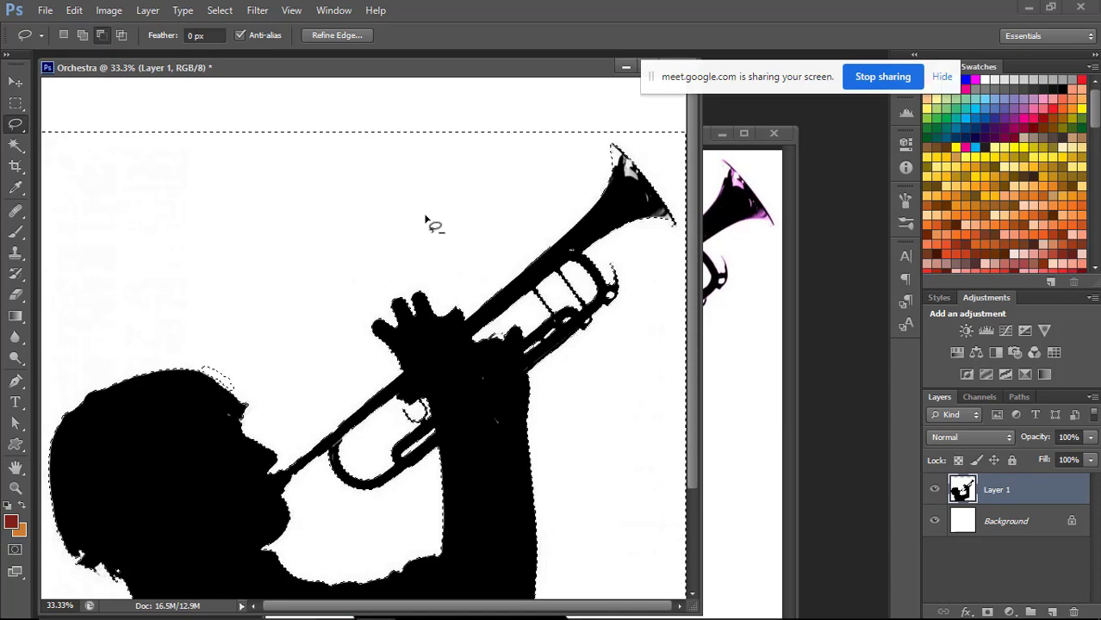
key(Delete)
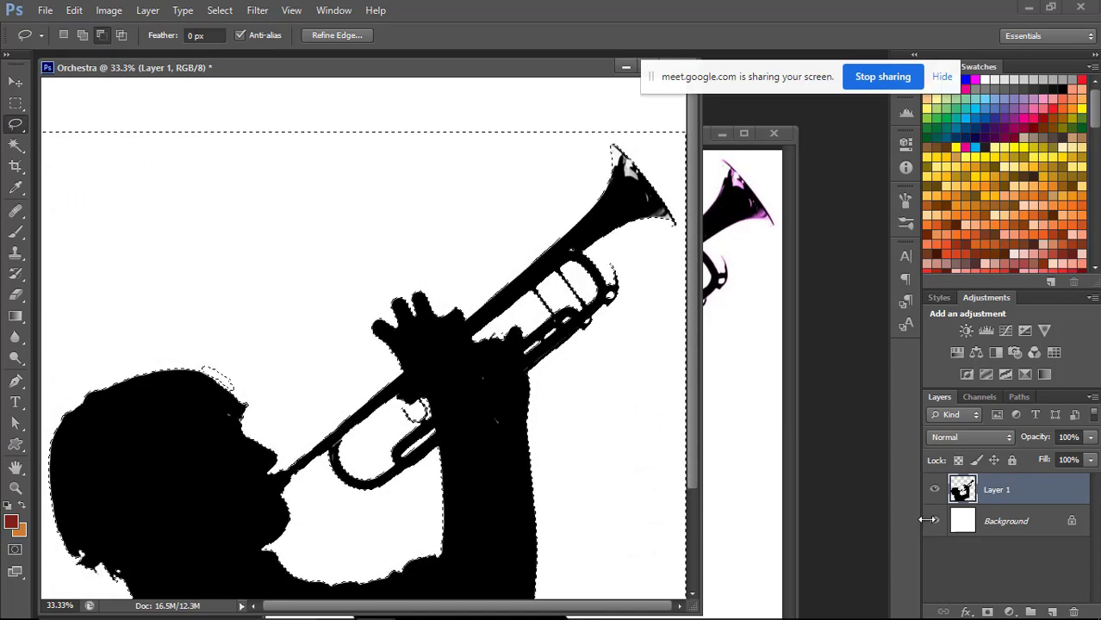
click(935, 521)
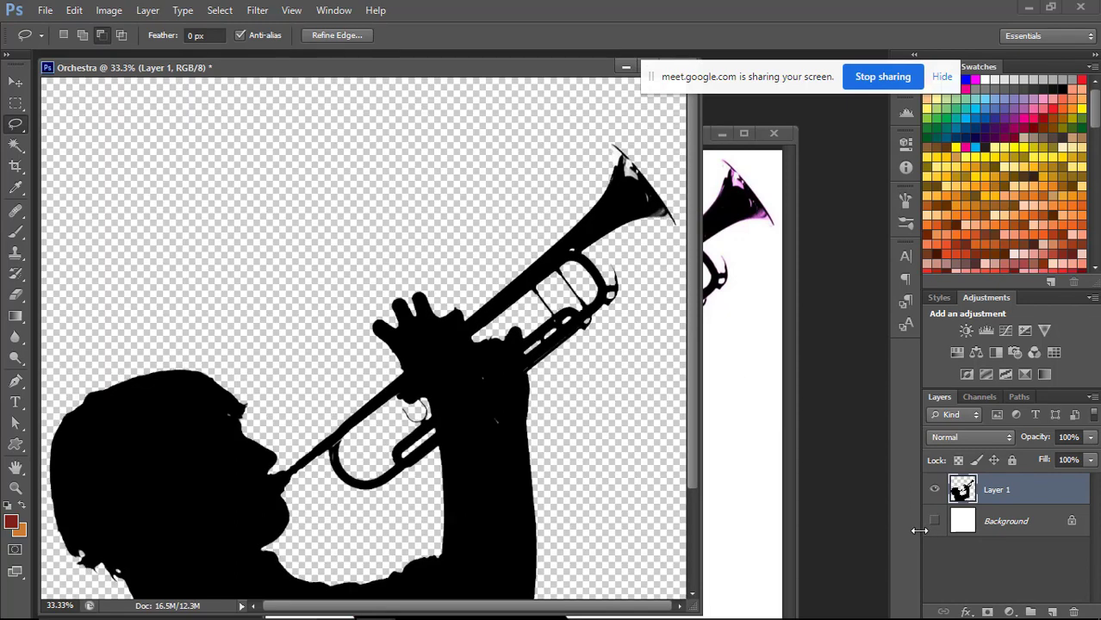
key(ctrl+d)
drag(690, 362, 698, 500)
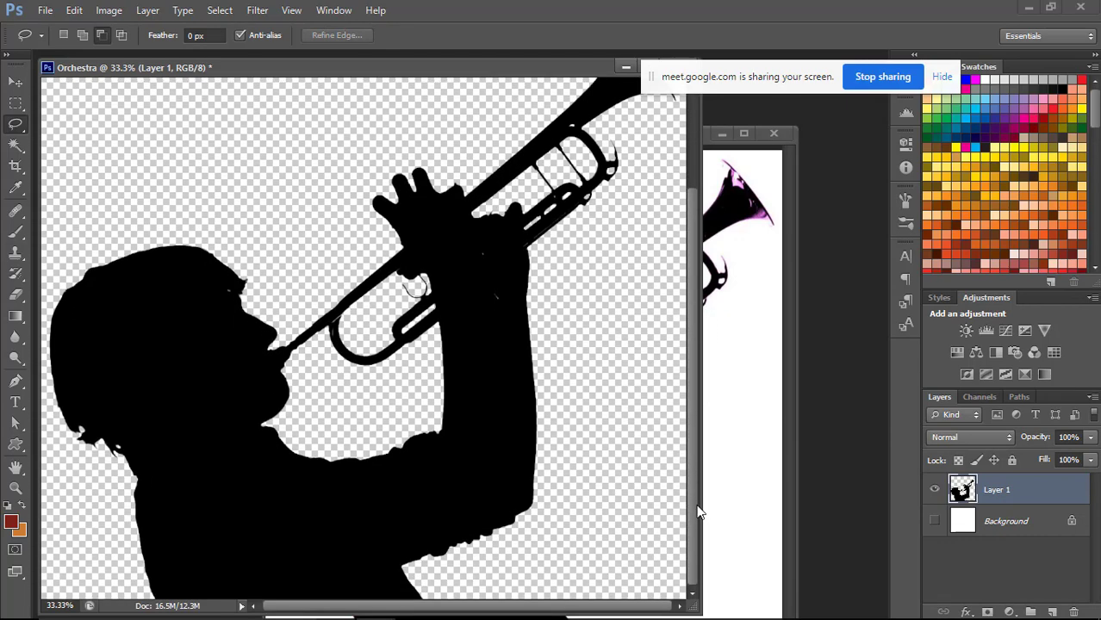
right_click(964, 495)
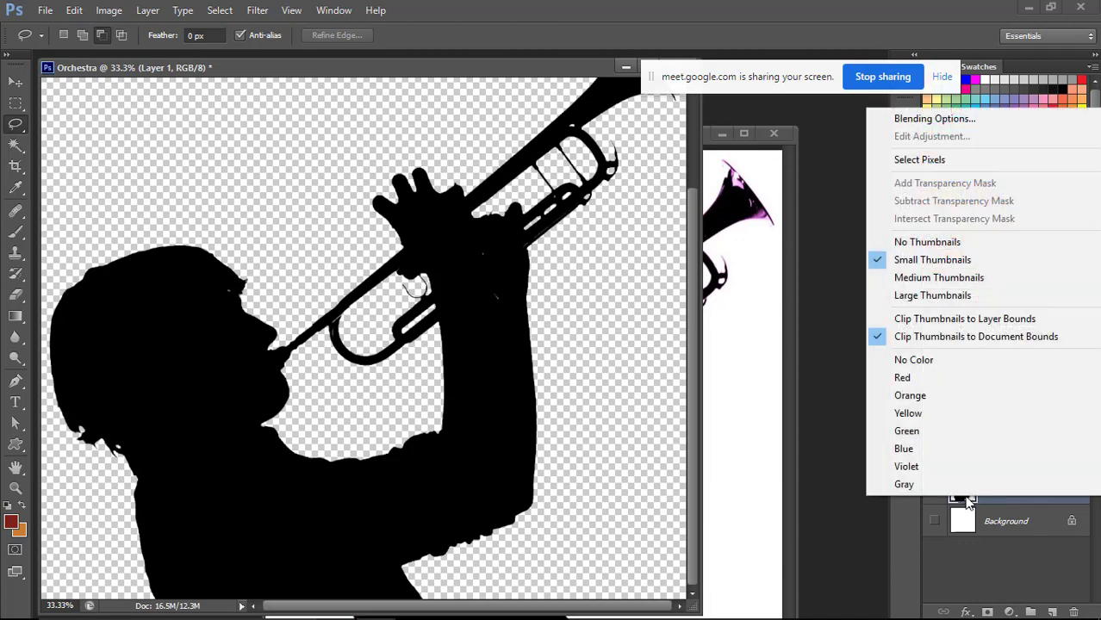
click(934, 158)
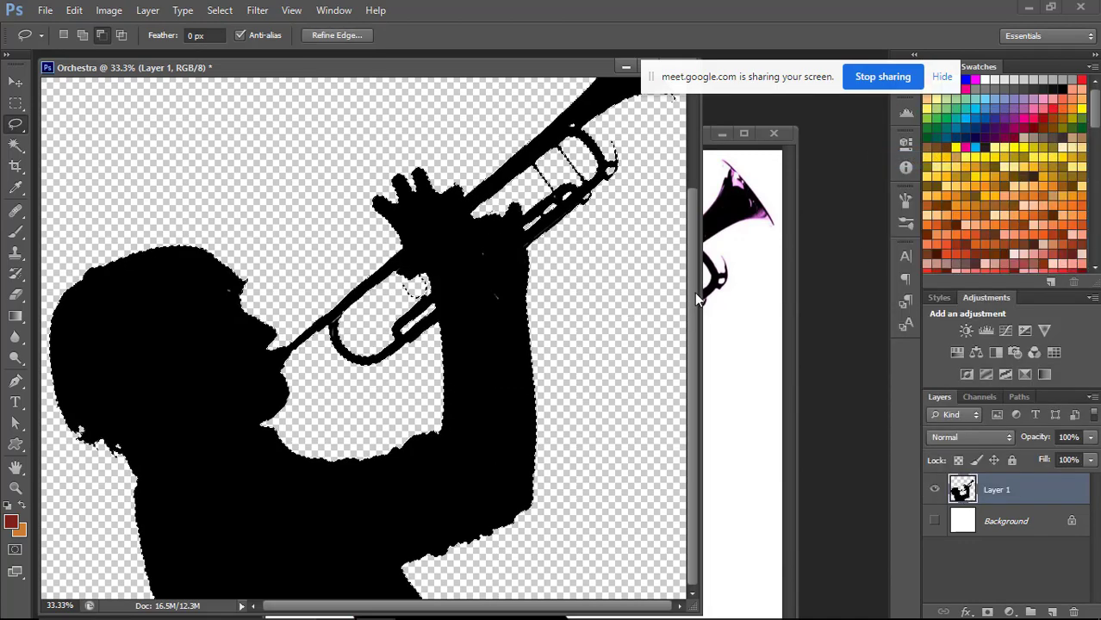
scroll(697, 298, up, 3)
scroll(691, 282, down, 3)
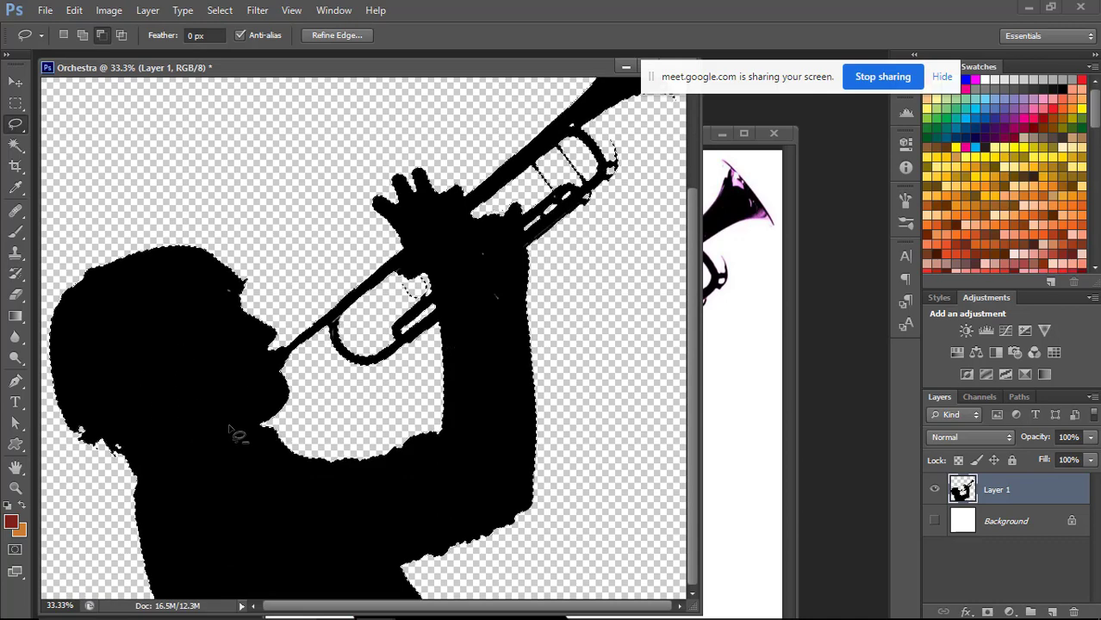
scroll(689, 276, up, 3)
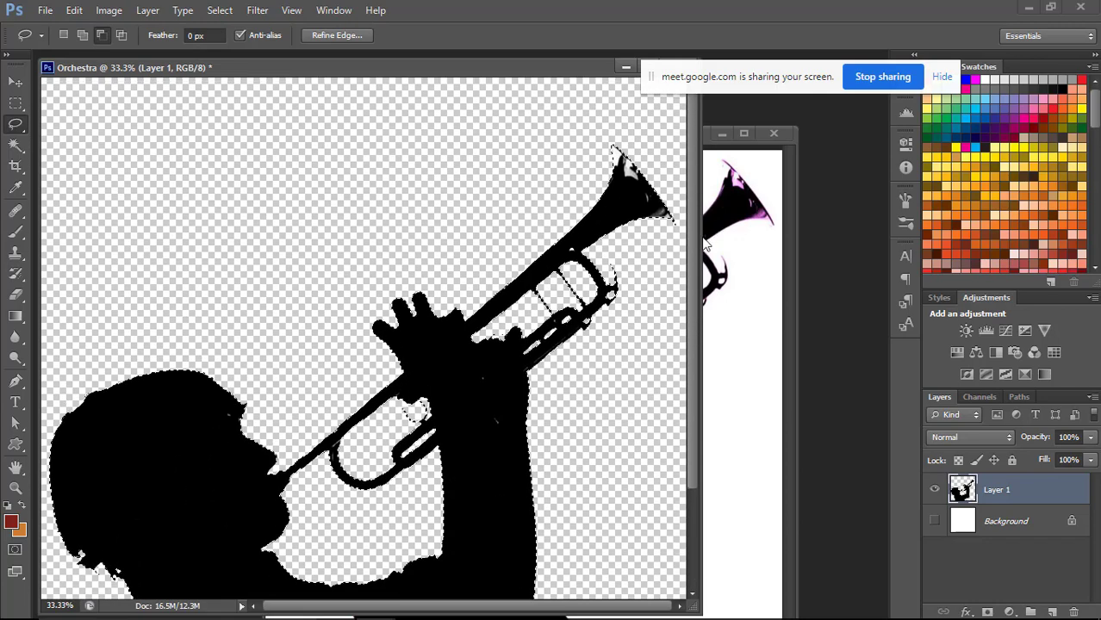
scroll(695, 299, down, 3)
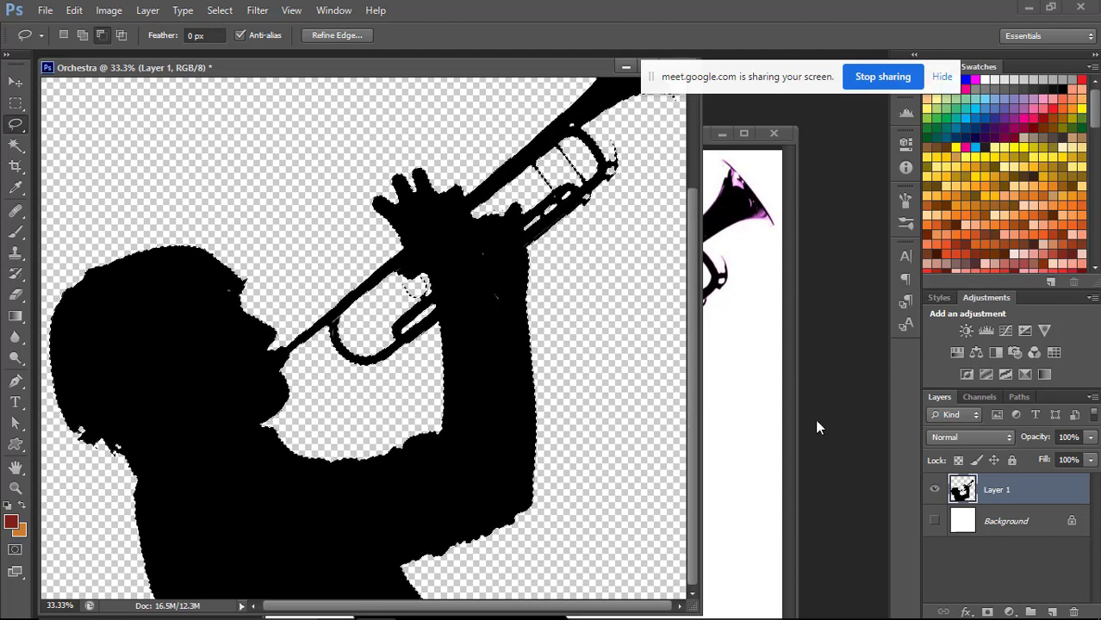
key(ctrl+d)
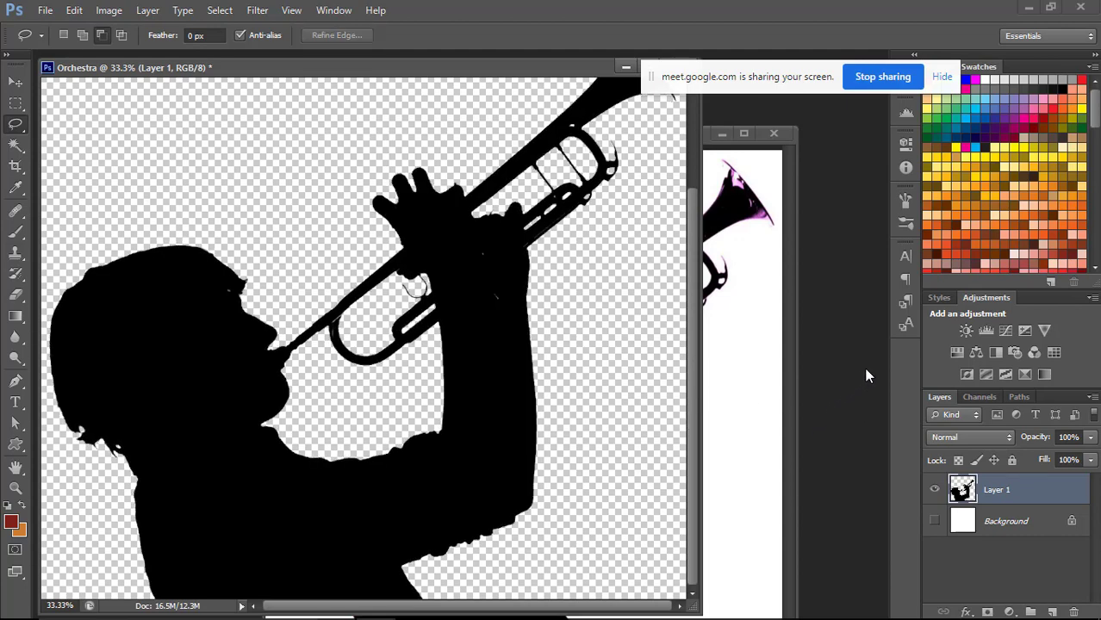
Create a layer group above Layer 1 and mask it with a selection of Layer 1's pixels.
key(ctrl+minus)
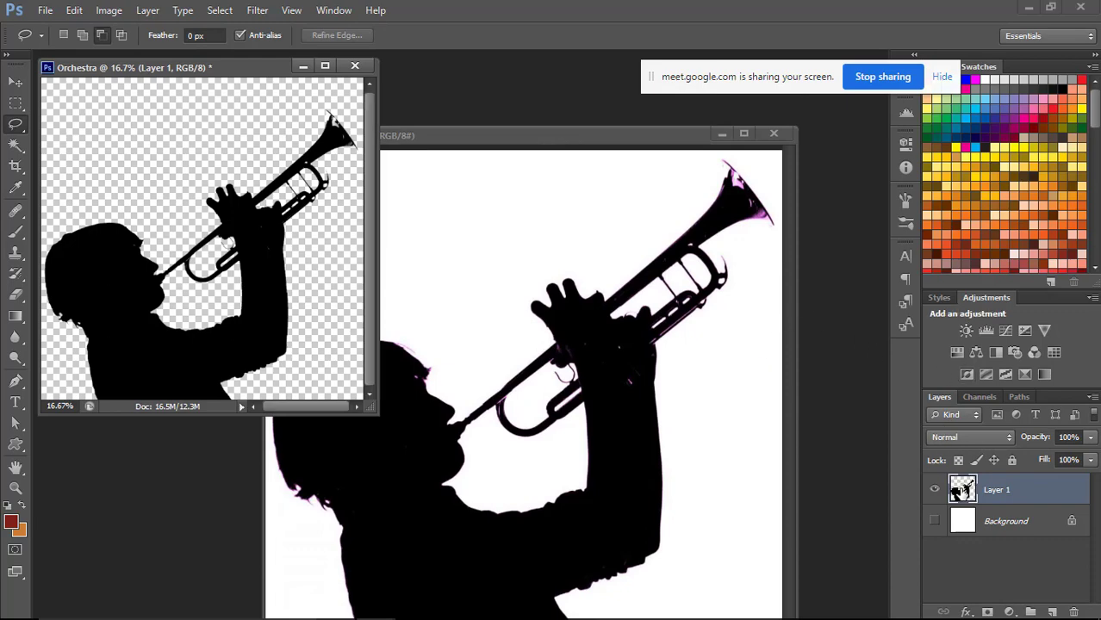
right_click(963, 496)
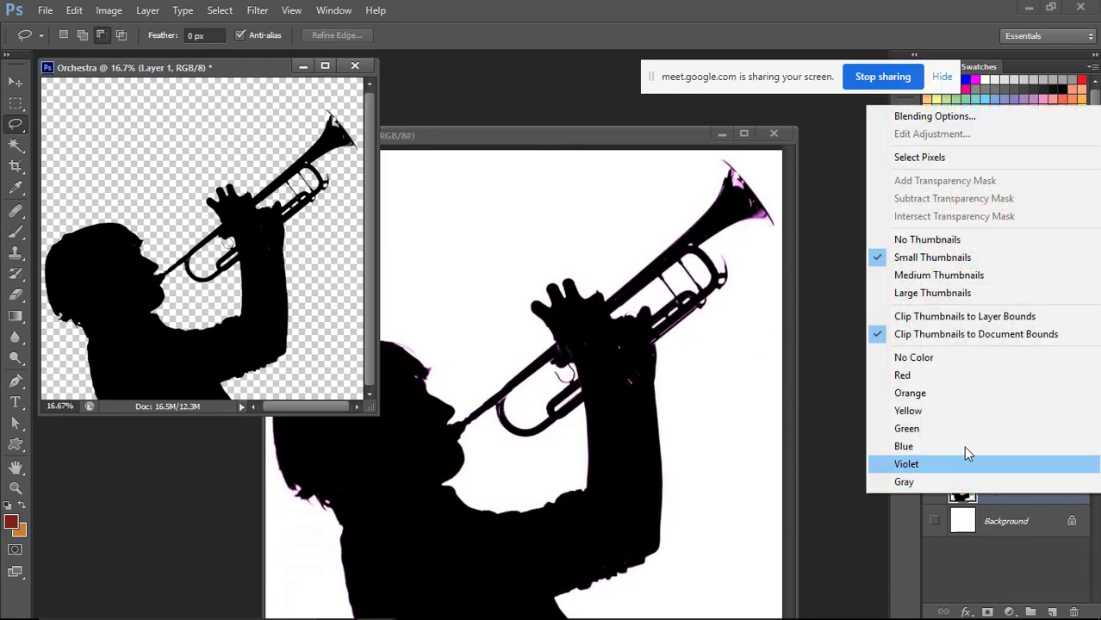
click(915, 153)
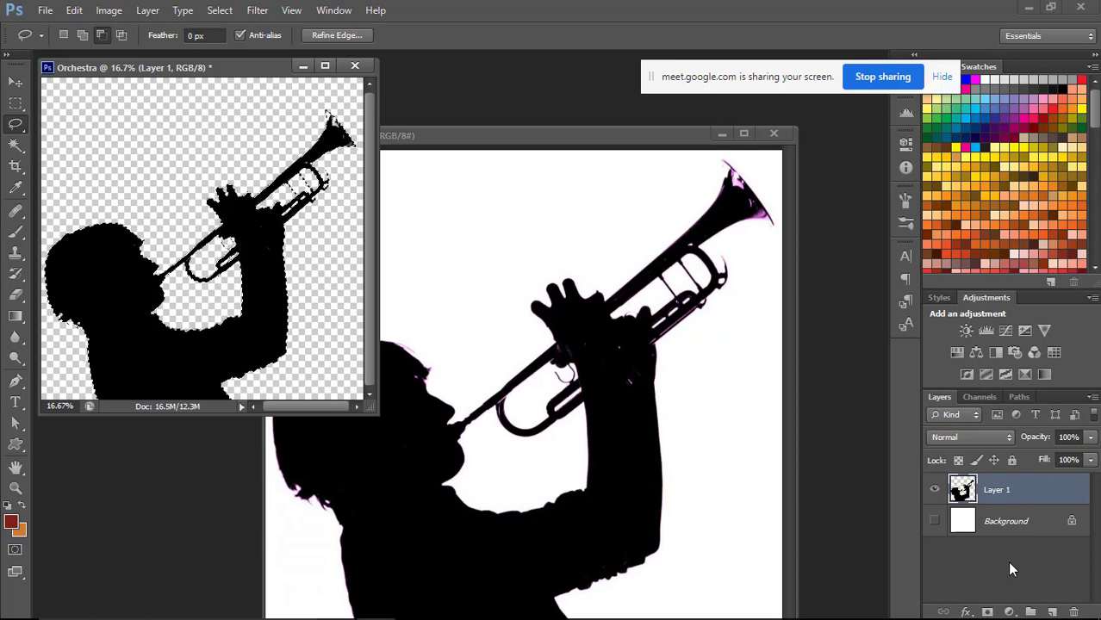
click(1030, 612)
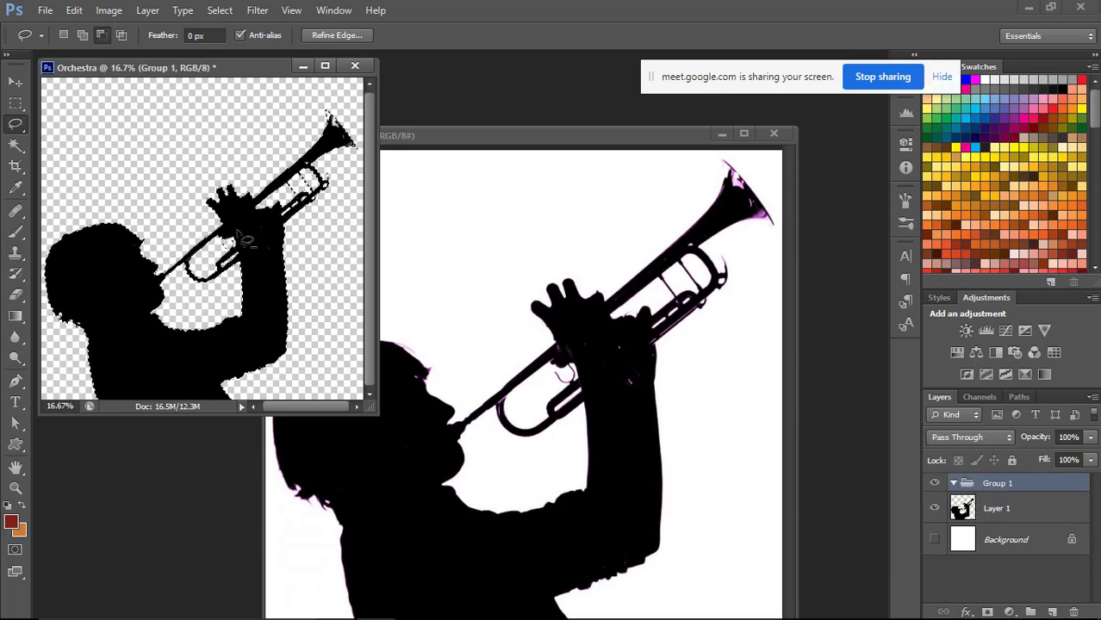
click(988, 612)
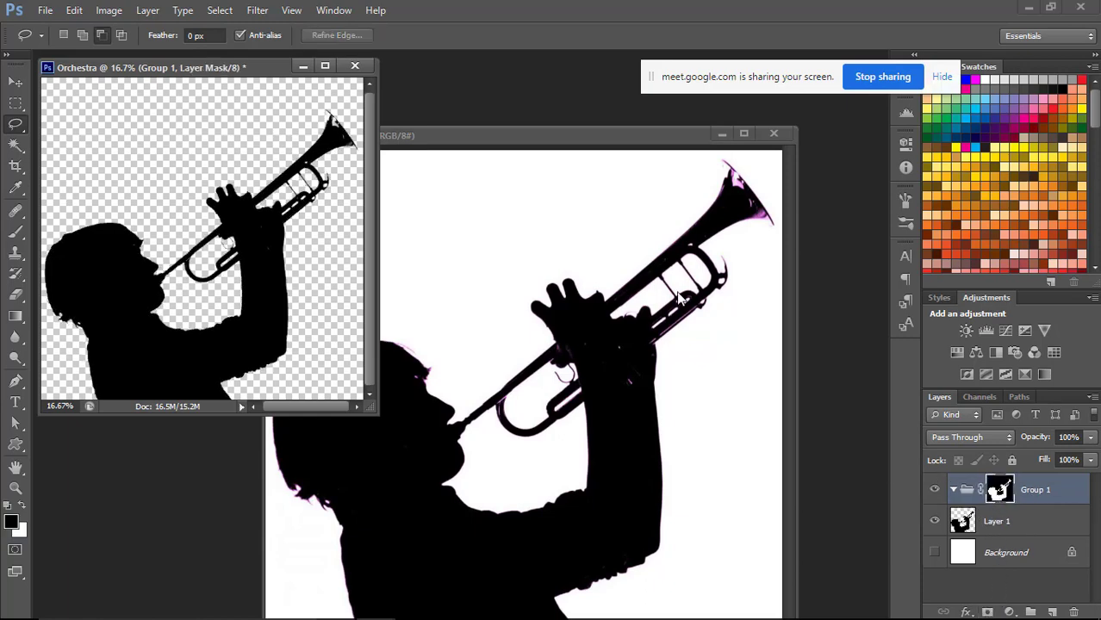
Minimize musician.jpg, bring up MEOP_2017_1800x1013.jpg, and copy the band photo into the masked group in Orchestra.
drag(747, 86, 728, 29)
click(719, 132)
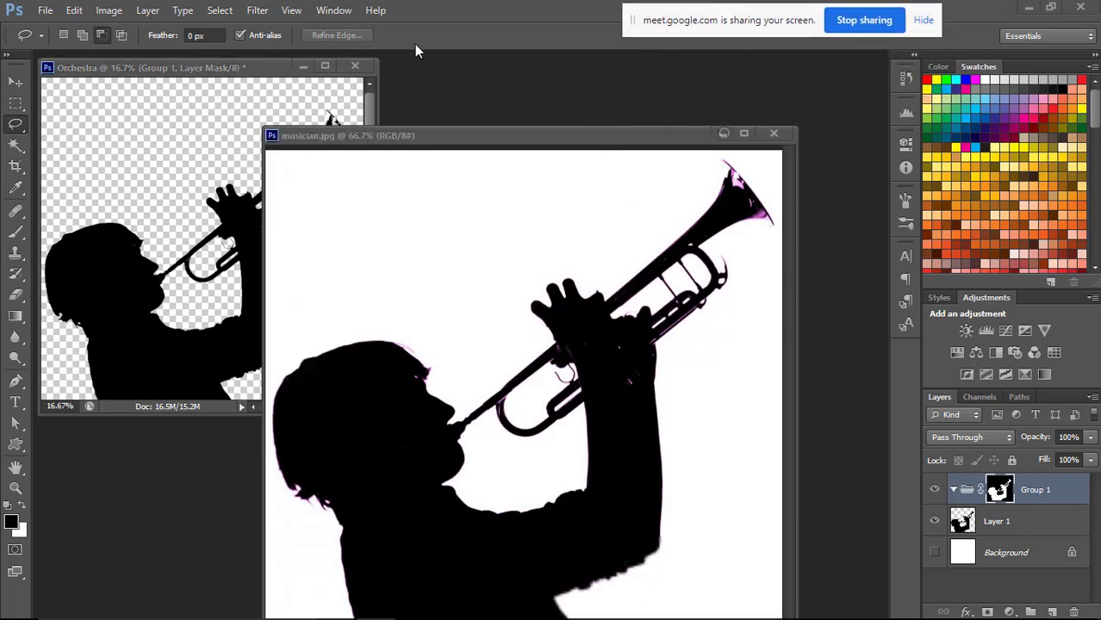
click(334, 10)
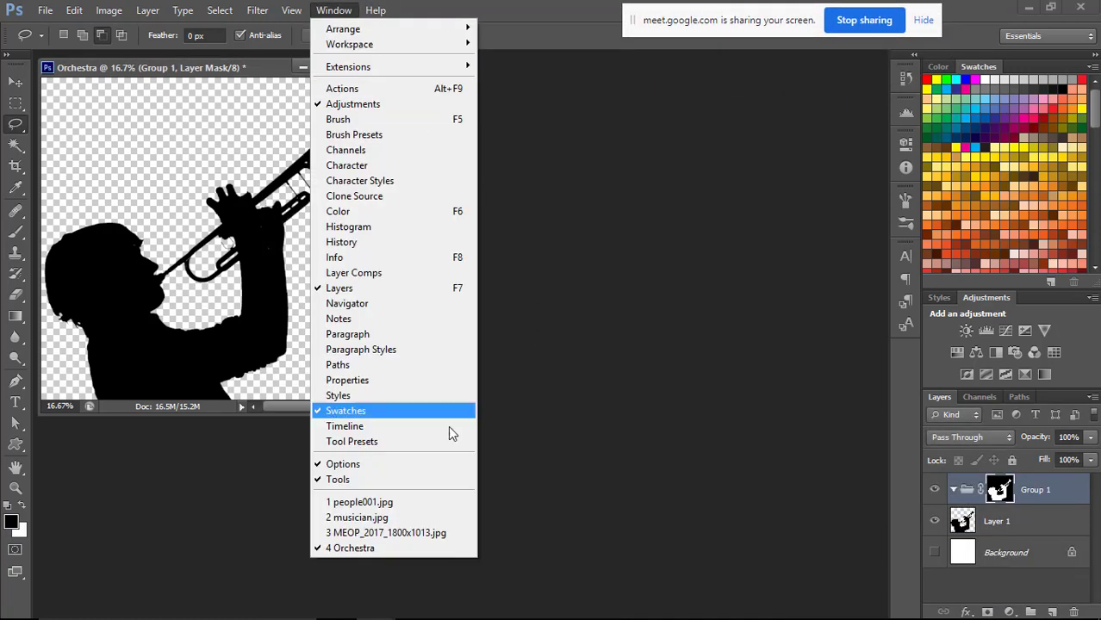
click(413, 531)
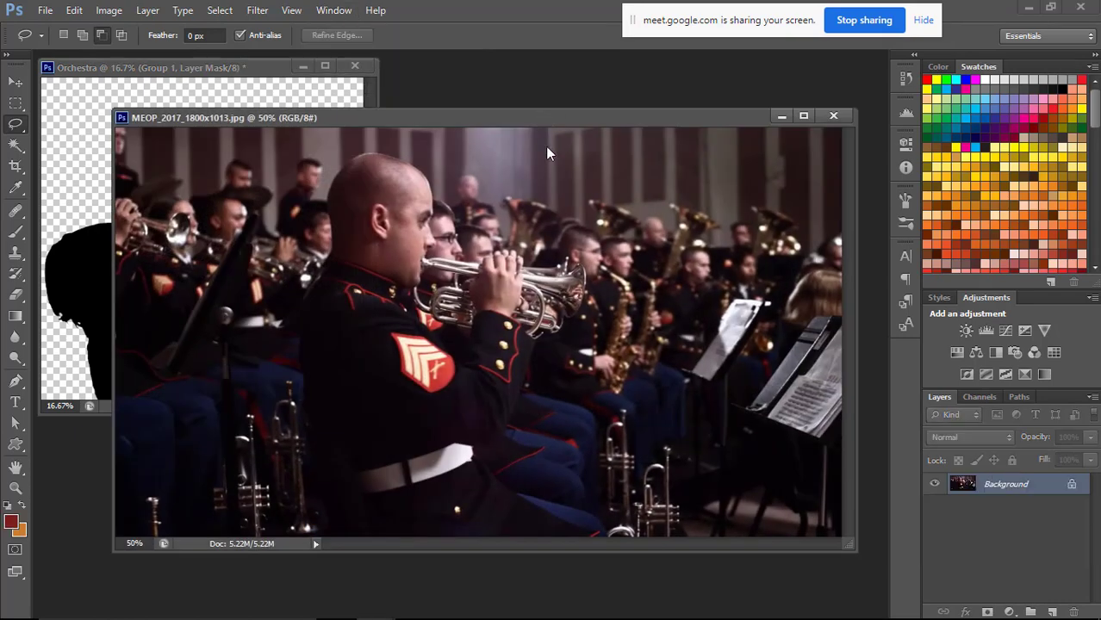
drag(549, 118, 581, 215)
click(13, 82)
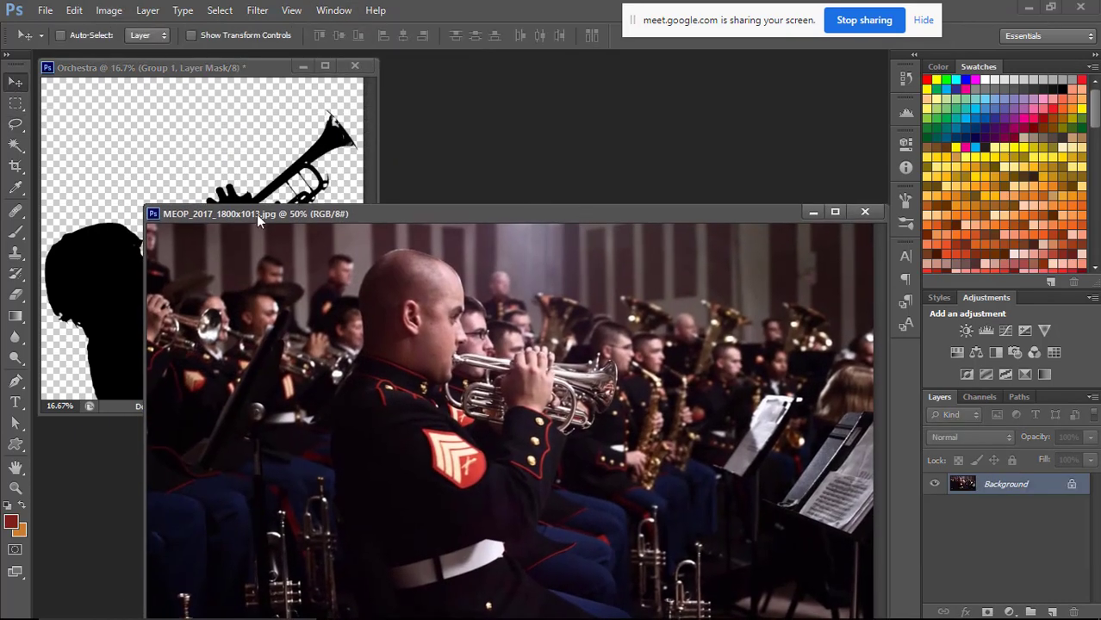
drag(411, 324, 299, 183)
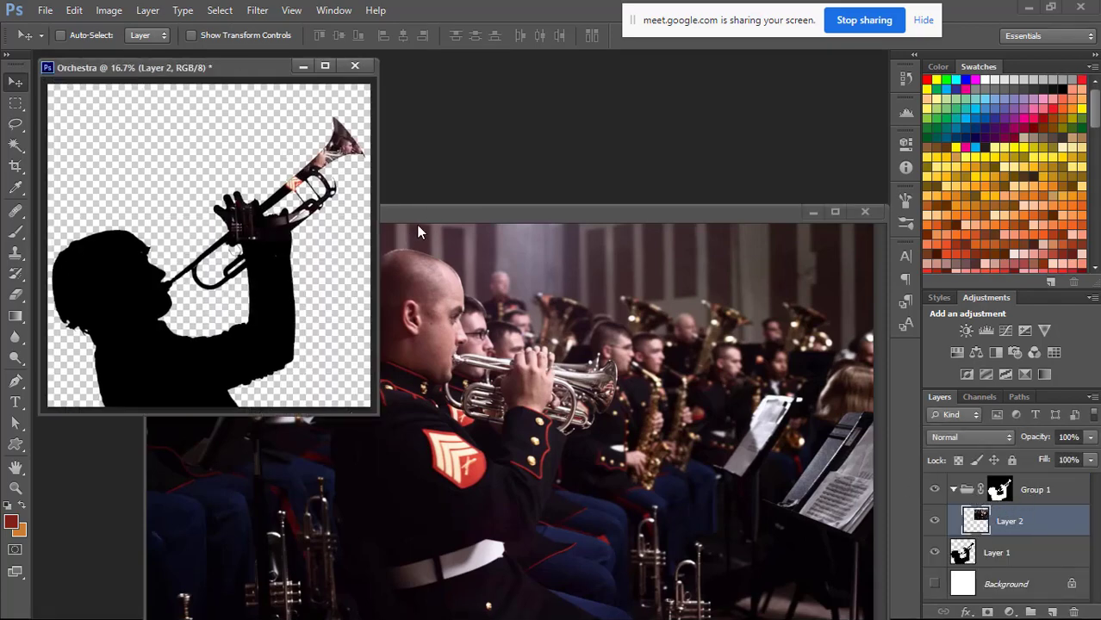
Scale the band photo to about 160% with Free Transform and position it over the silhouette's head, torso and arm.
key(f)
key(ctrl+t)
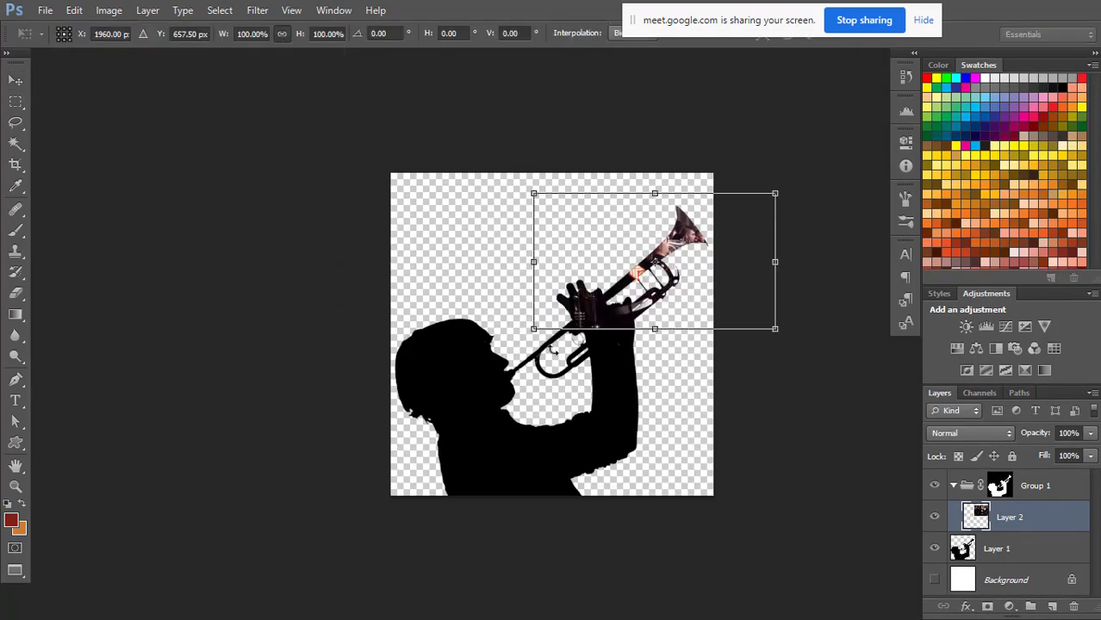
drag(528, 335, 356, 483)
drag(608, 250, 548, 349)
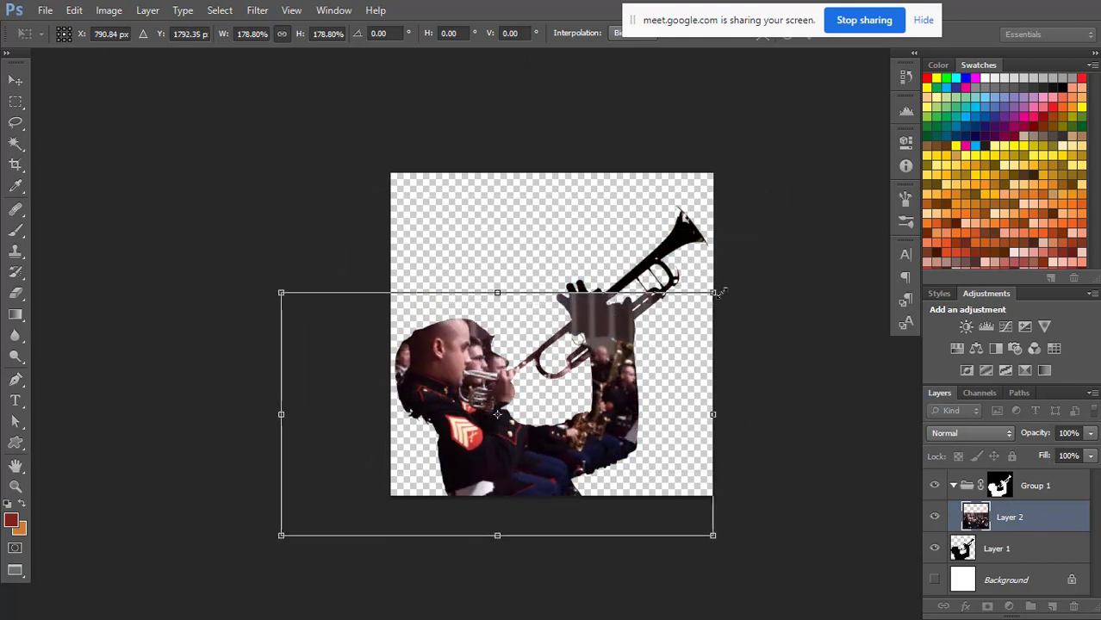
drag(717, 291, 661, 334)
drag(741, 265, 763, 251)
drag(705, 324, 678, 360)
drag(185, 281, 254, 320)
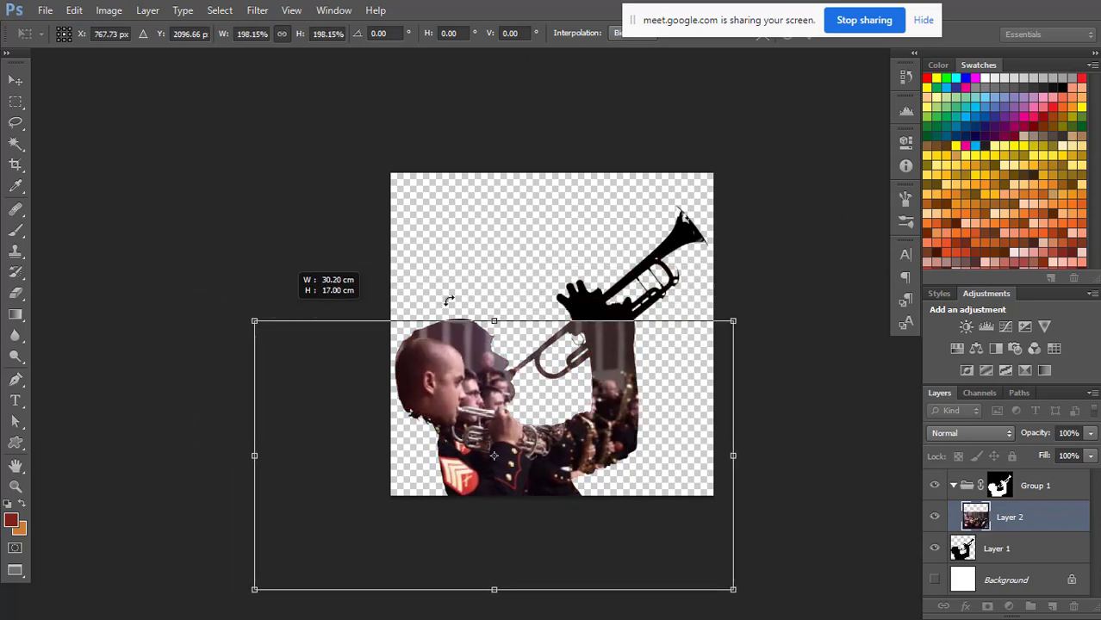
drag(664, 356, 603, 324)
drag(670, 288, 823, 120)
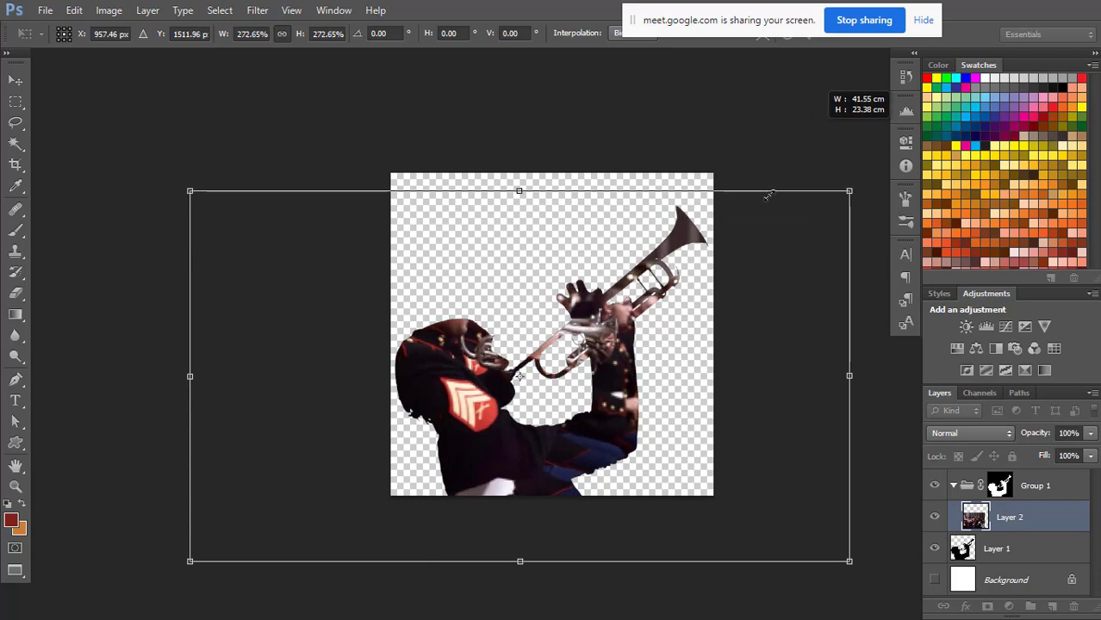
drag(716, 315, 694, 377)
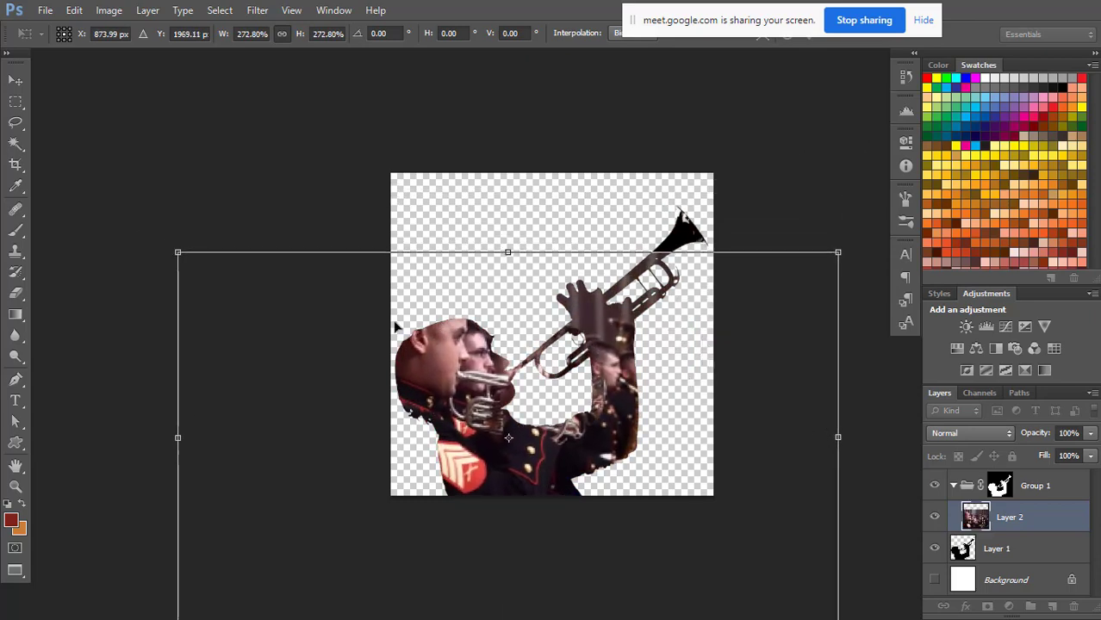
drag(177, 251, 191, 258)
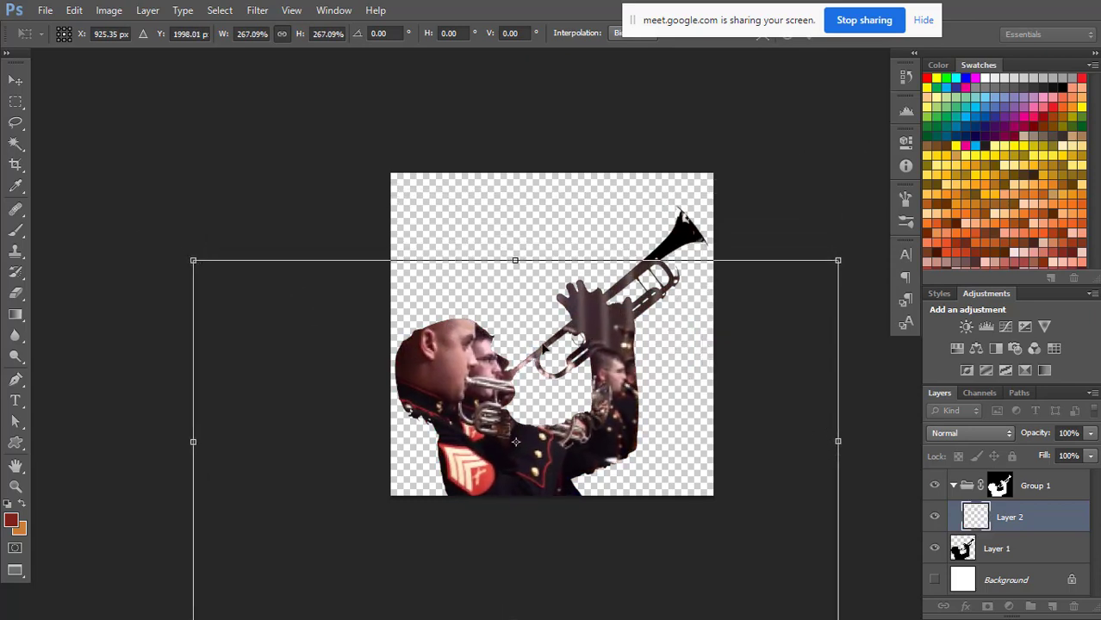
drag(578, 332, 567, 383)
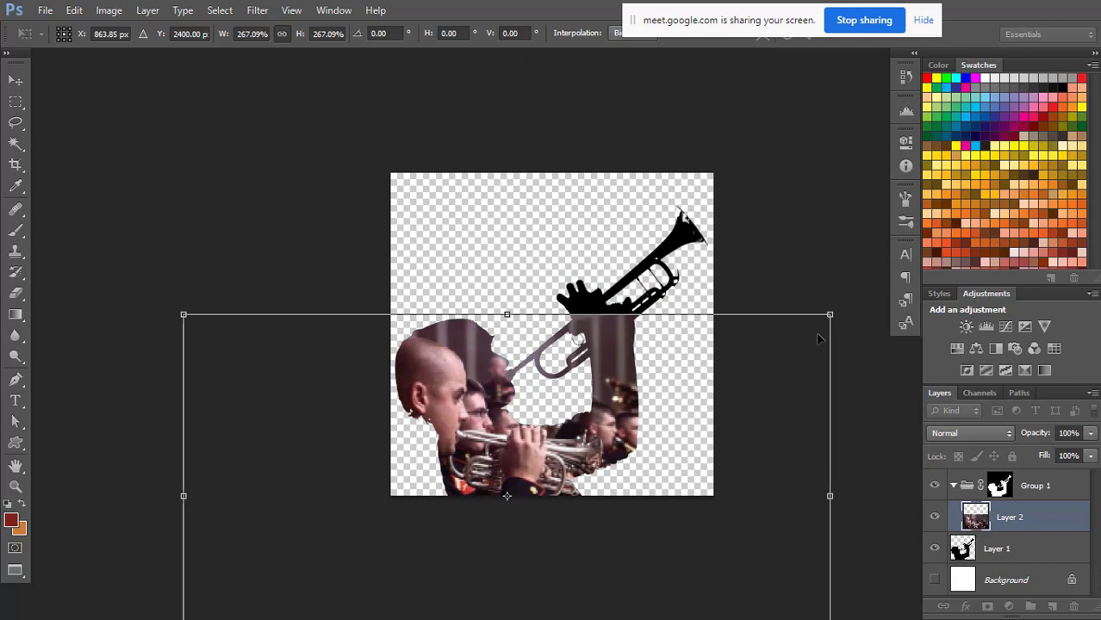
mouse_move(832, 312)
mouse_down()
mouse_move(851, 296)
mouse_move(839, 305)
mouse_up()
drag(776, 376, 778, 367)
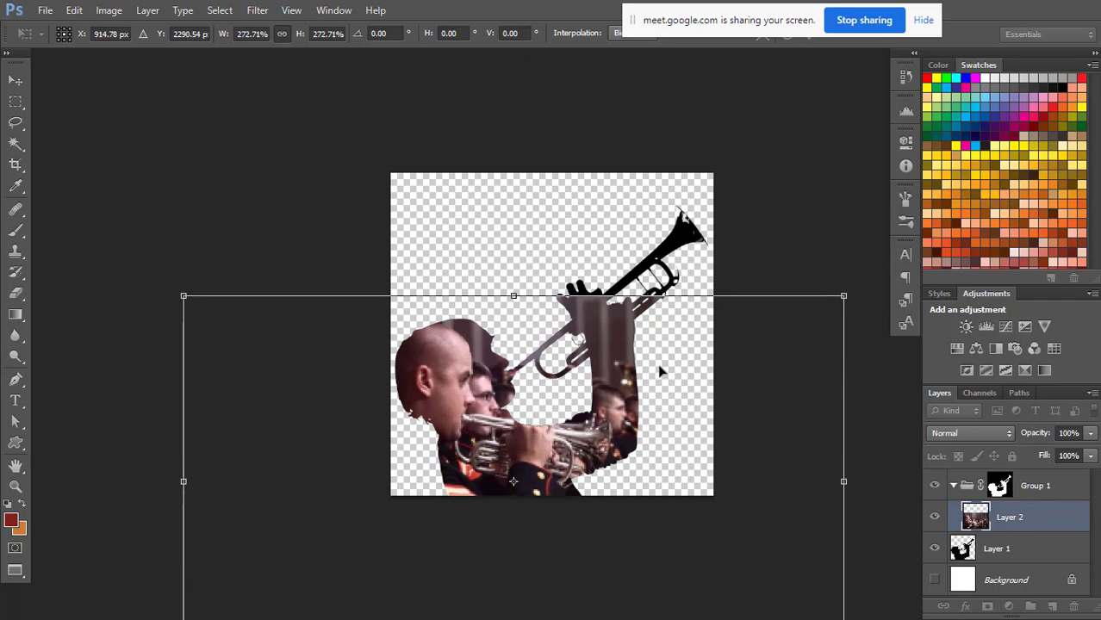
drag(661, 373, 635, 204)
drag(158, 505, 270, 439)
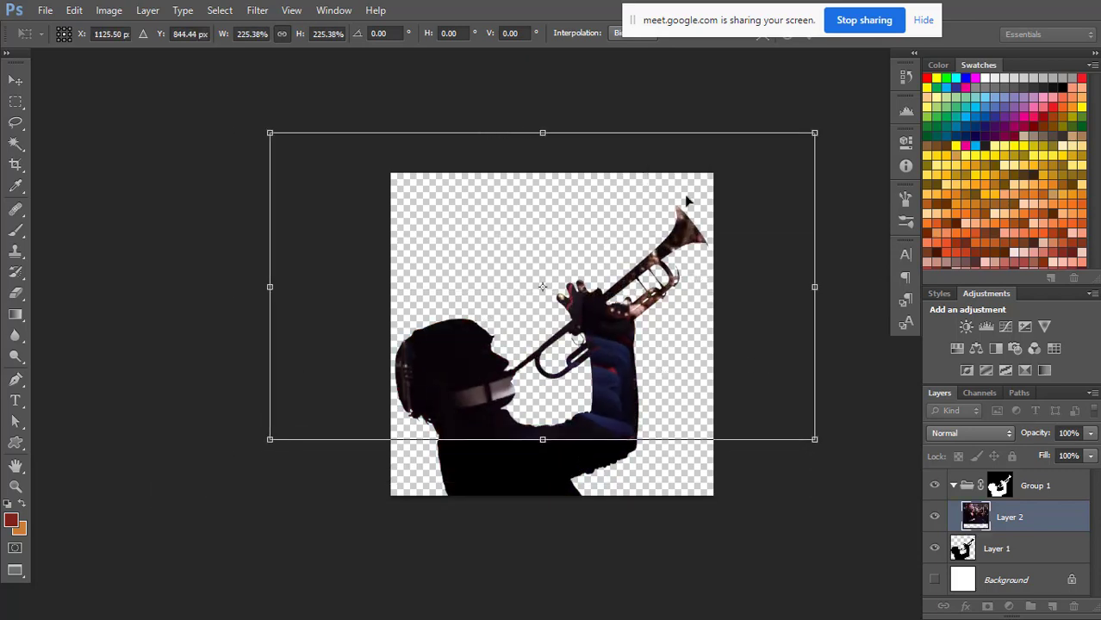
drag(687, 202, 576, 366)
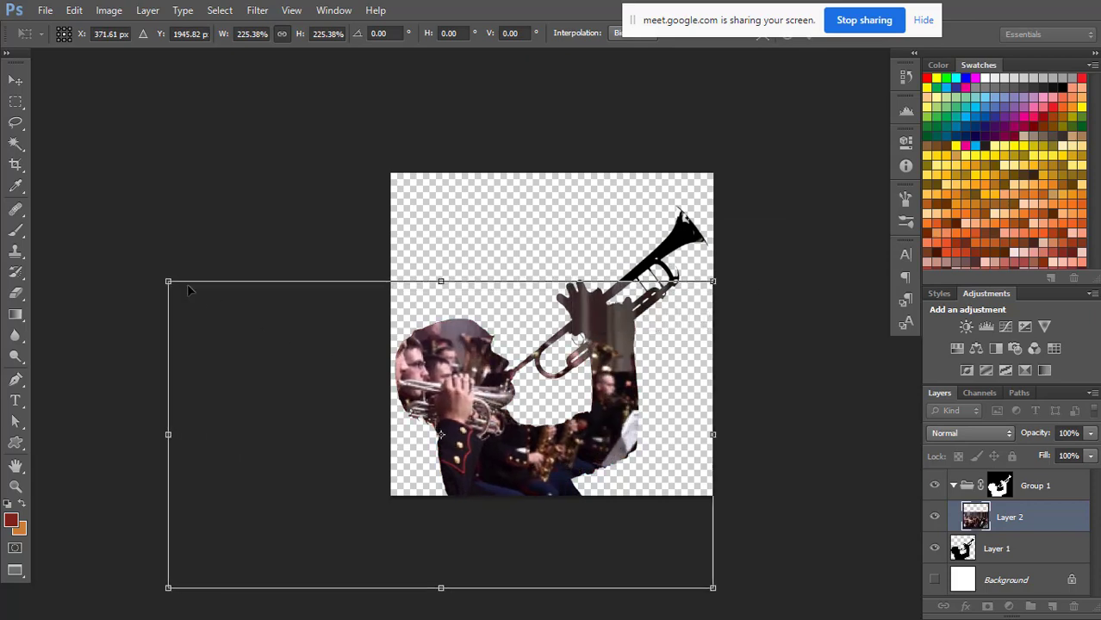
drag(170, 283, 254, 328)
drag(654, 381, 622, 346)
drag(220, 289, 265, 320)
mouse_move(657, 387)
mouse_down()
mouse_move(649, 365)
mouse_move(643, 381)
mouse_up()
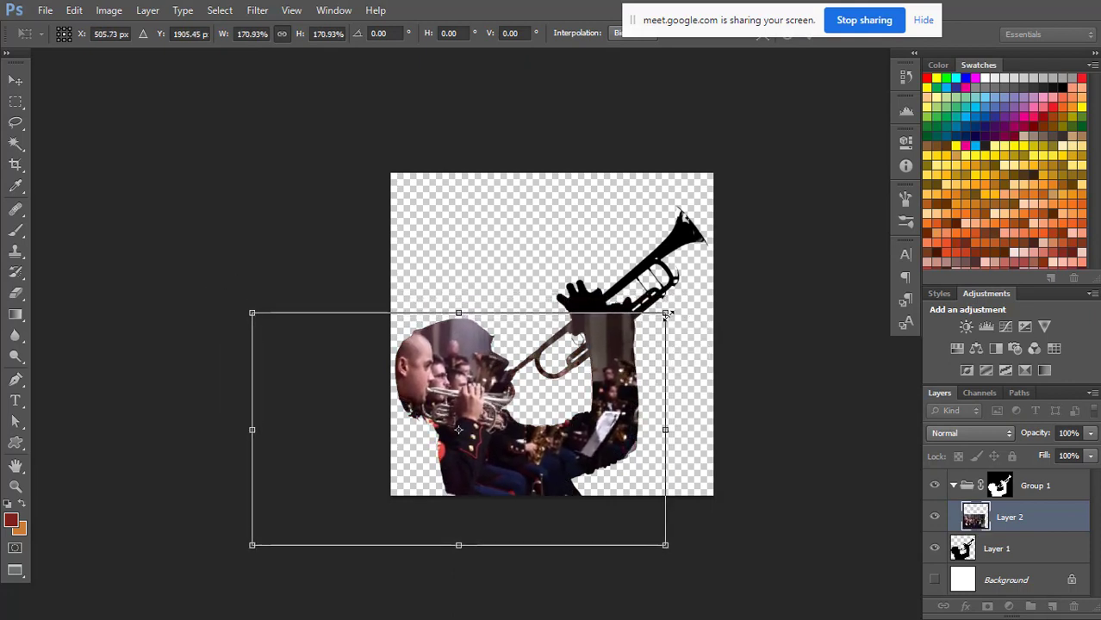
drag(665, 315, 637, 325)
drag(640, 383, 636, 369)
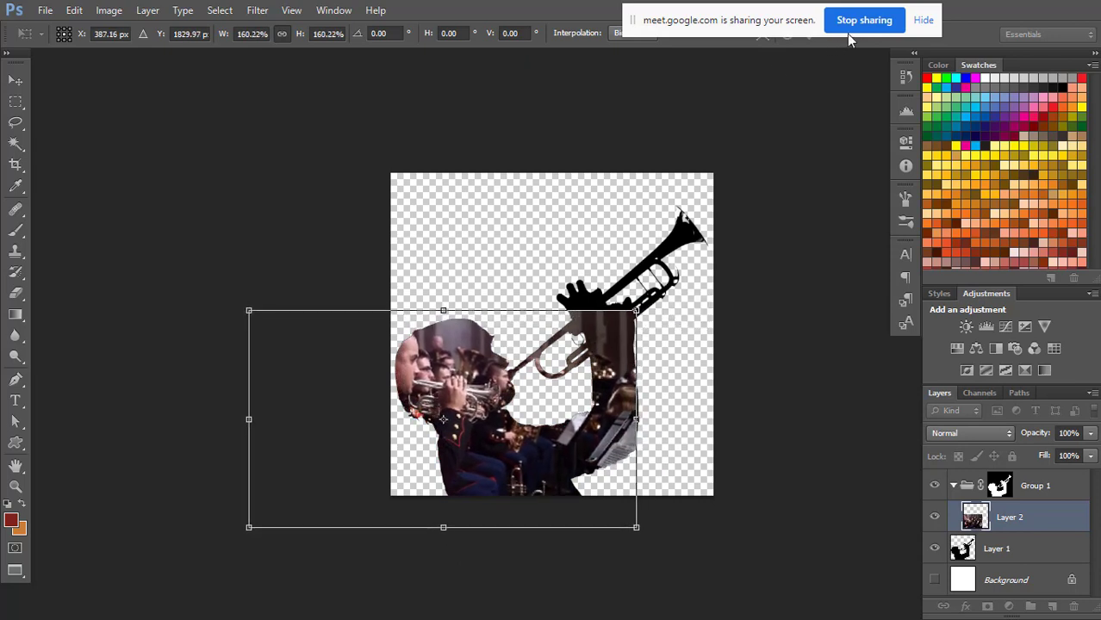
key(Return)
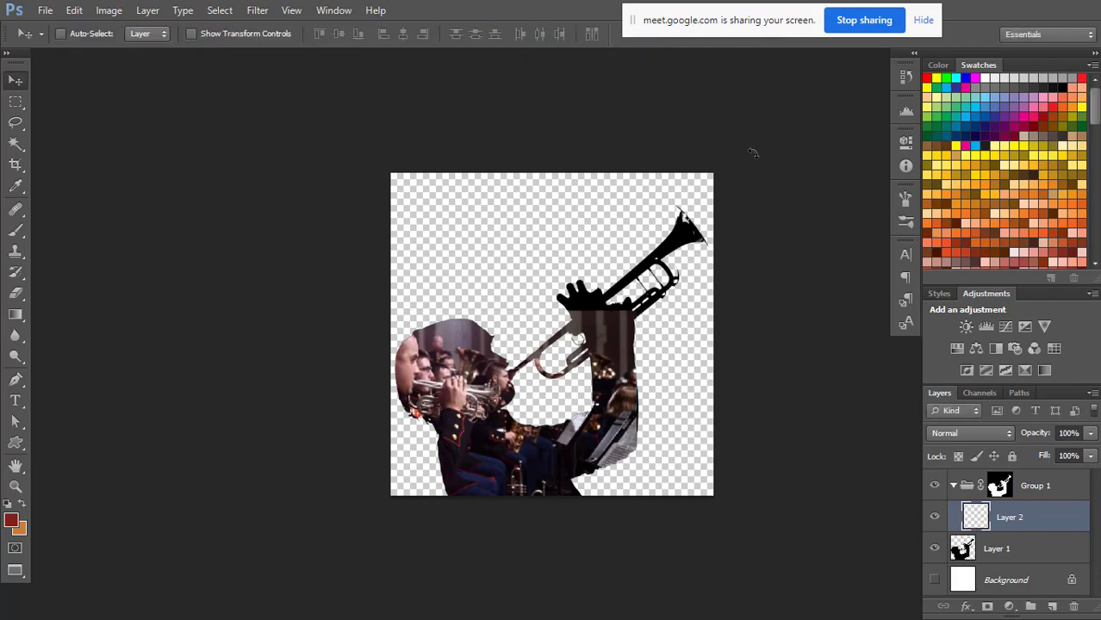
scroll(584, 451, up, 1)
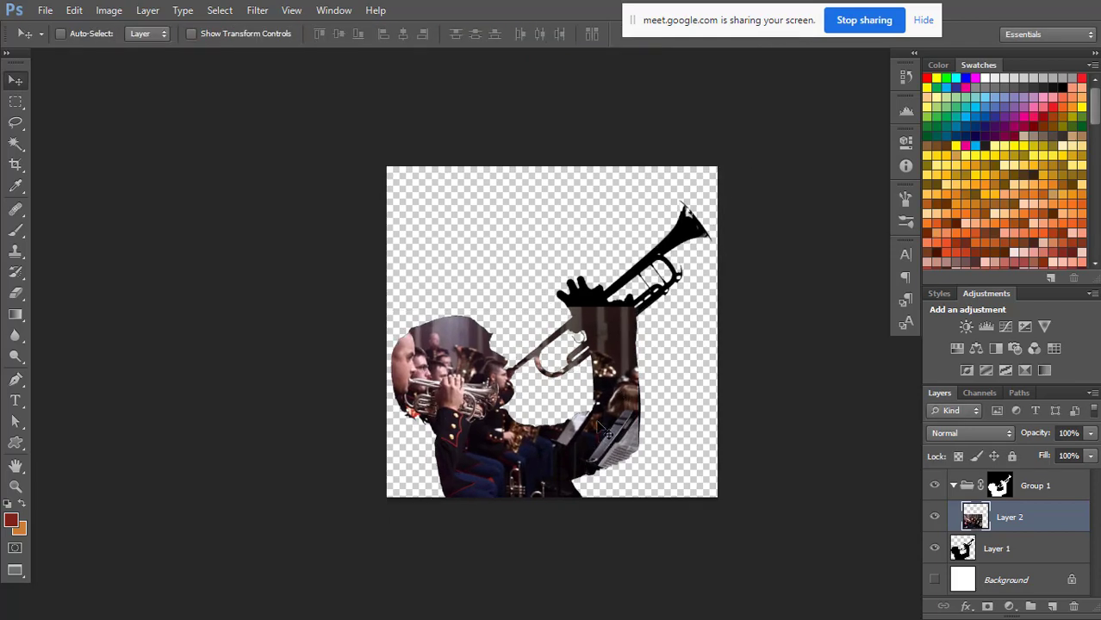
Switch to the Google Meet call in the browser.
key(alt+Tab)
key(alt+Tab)
key(alt+Tab)
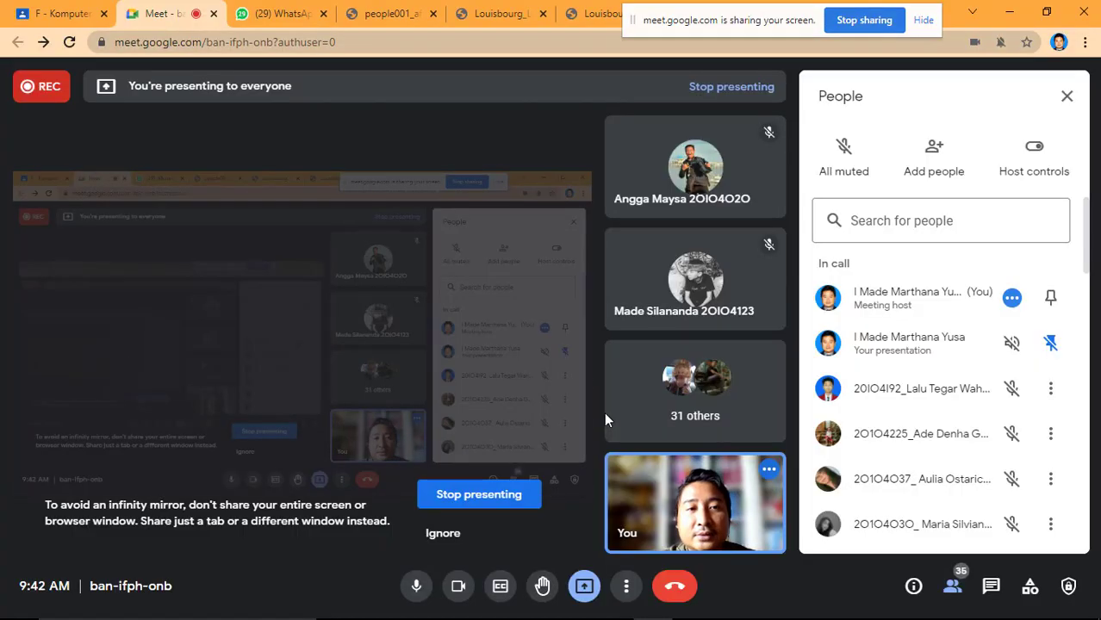
Search Google Images for "jazz concert" in a new browser tab and move the screen-sharing notice clear of the results.
drag(760, 21, 625, 163)
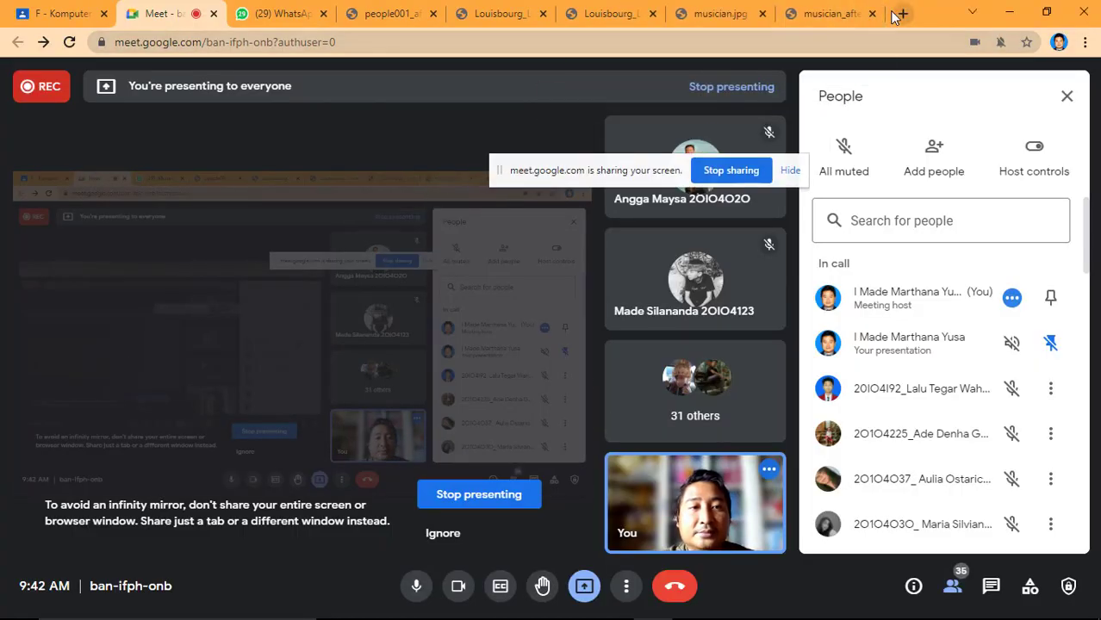
click(902, 14)
text(ja)
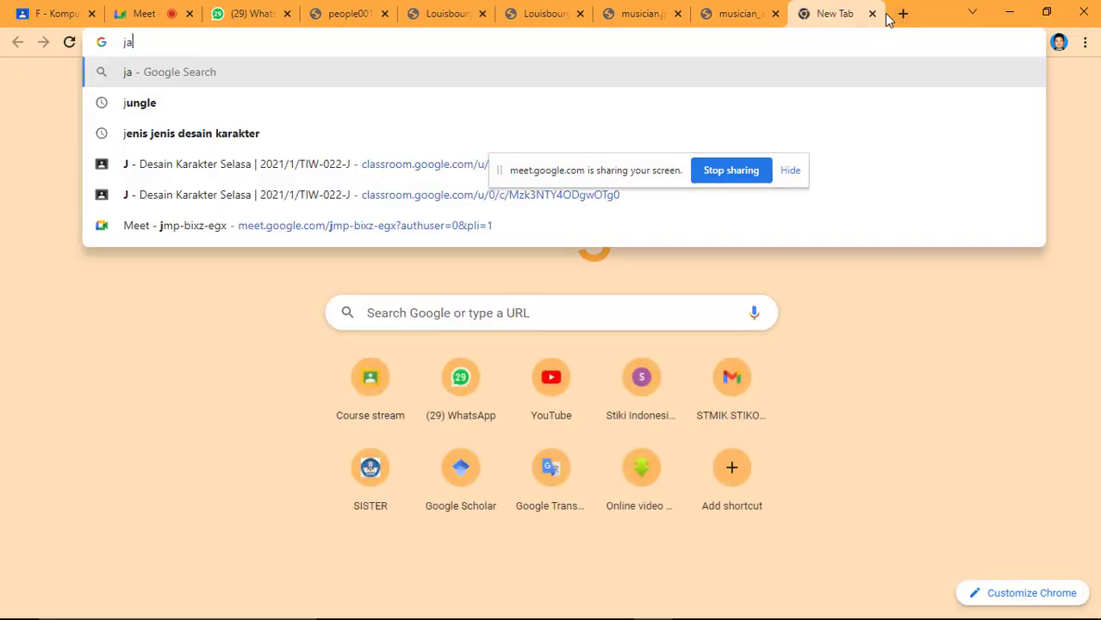
text(zz concert)
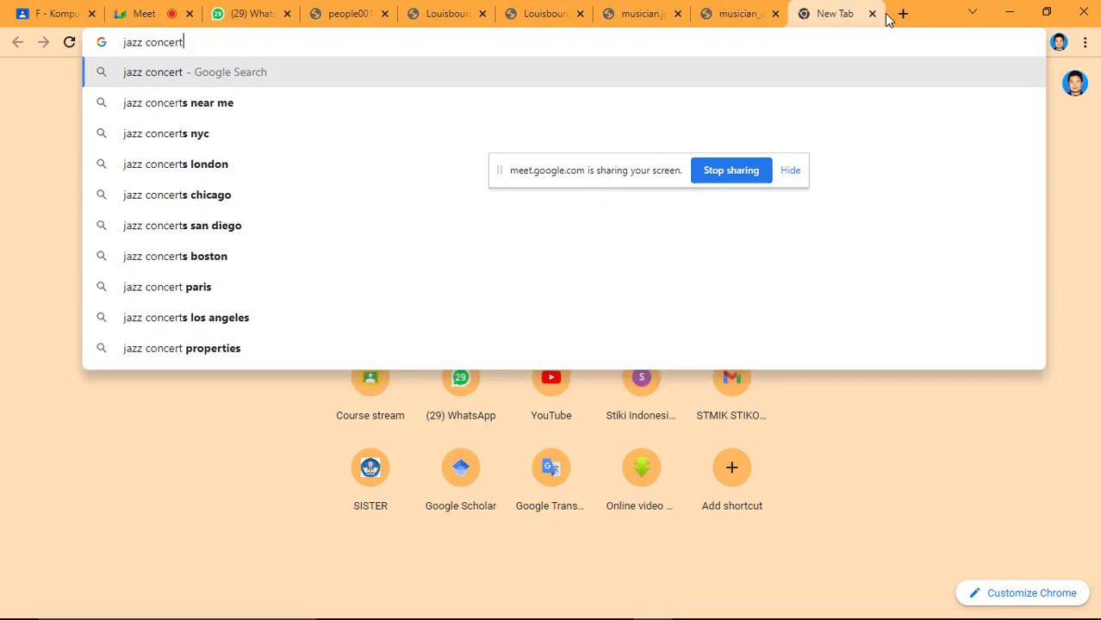
key(Return)
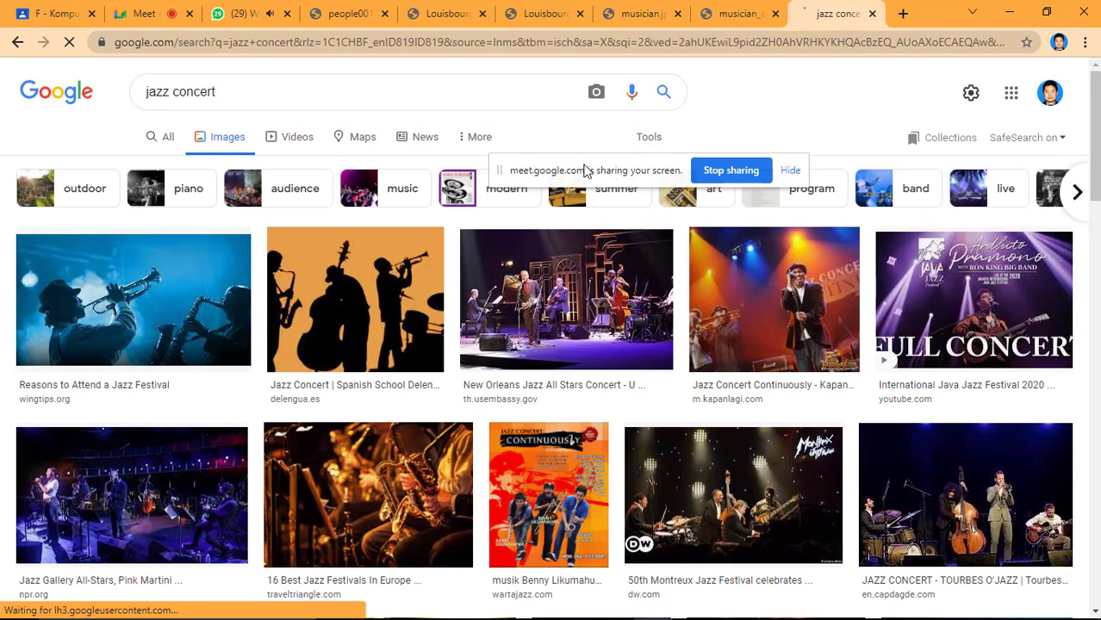
drag(574, 166, 746, 91)
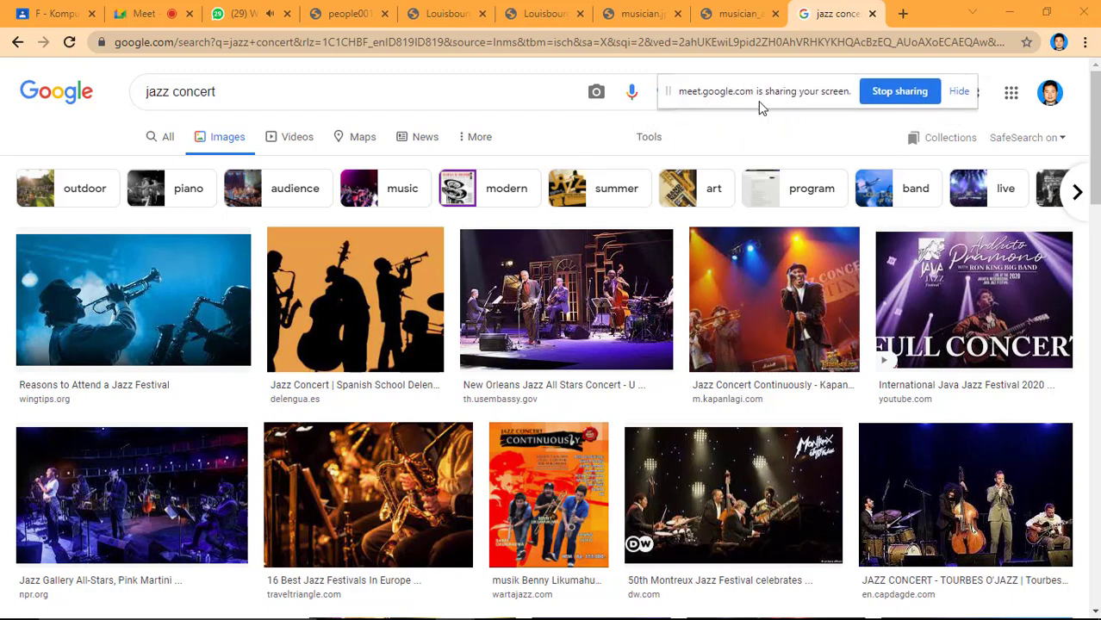
Browse the jazz concert image results for a photo suitable for filling the silhouette.
scroll(761, 106, down, 3)
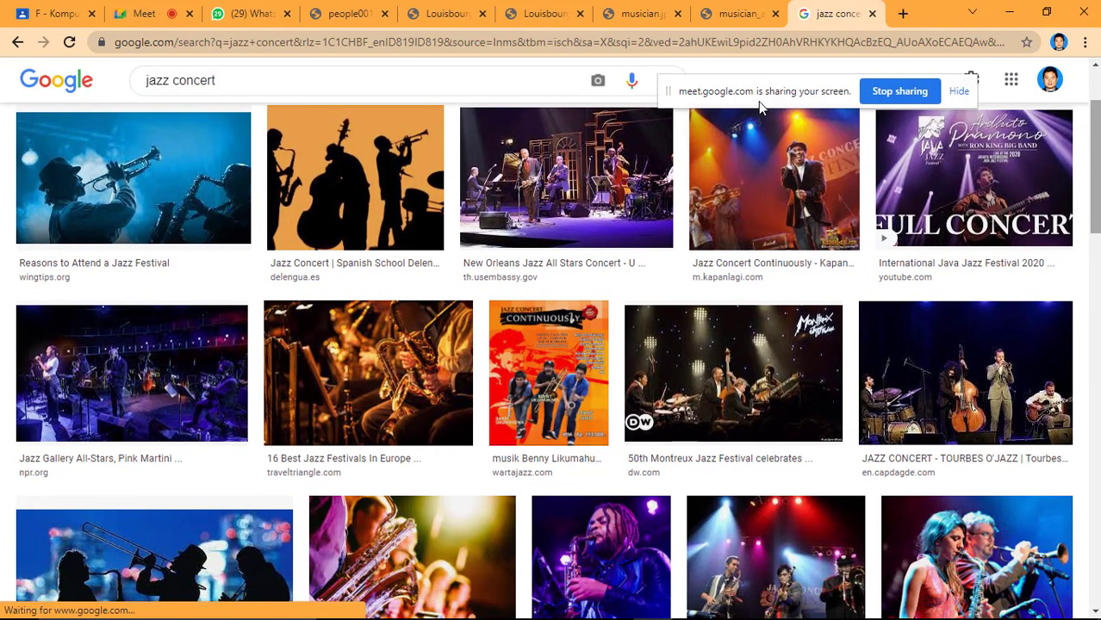
scroll(761, 106, down, 3)
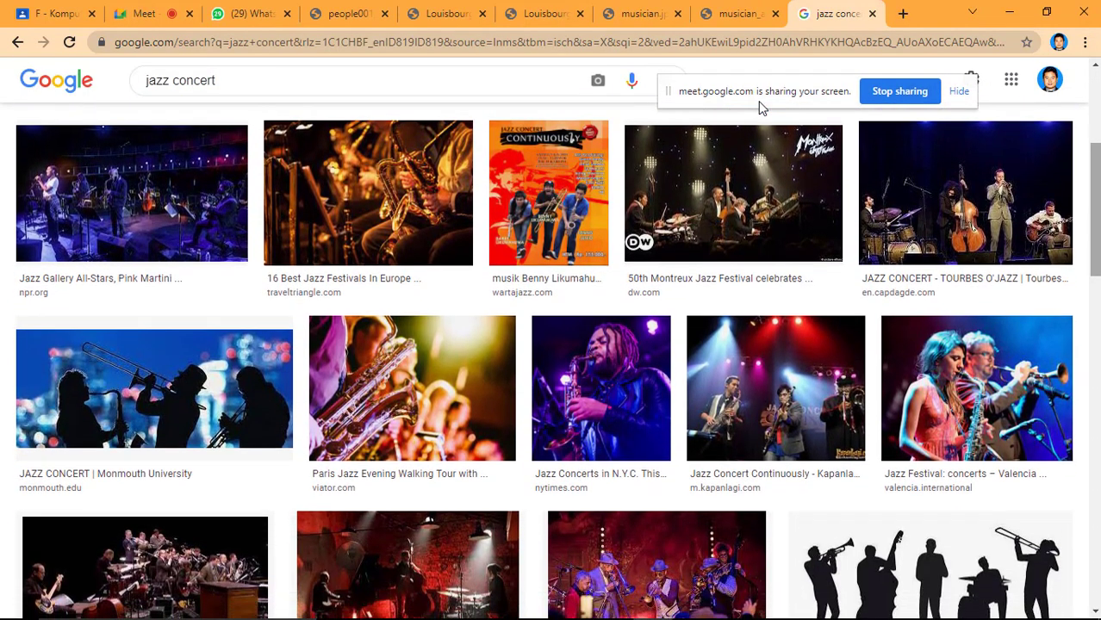
scroll(761, 107, down, 4)
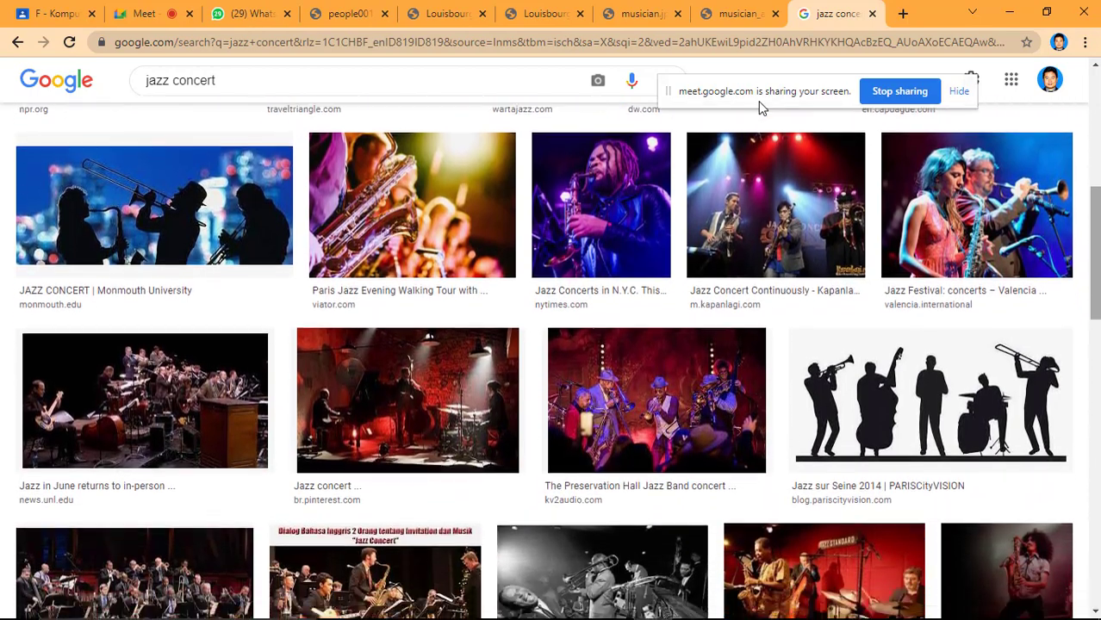
scroll(761, 107, down, 3)
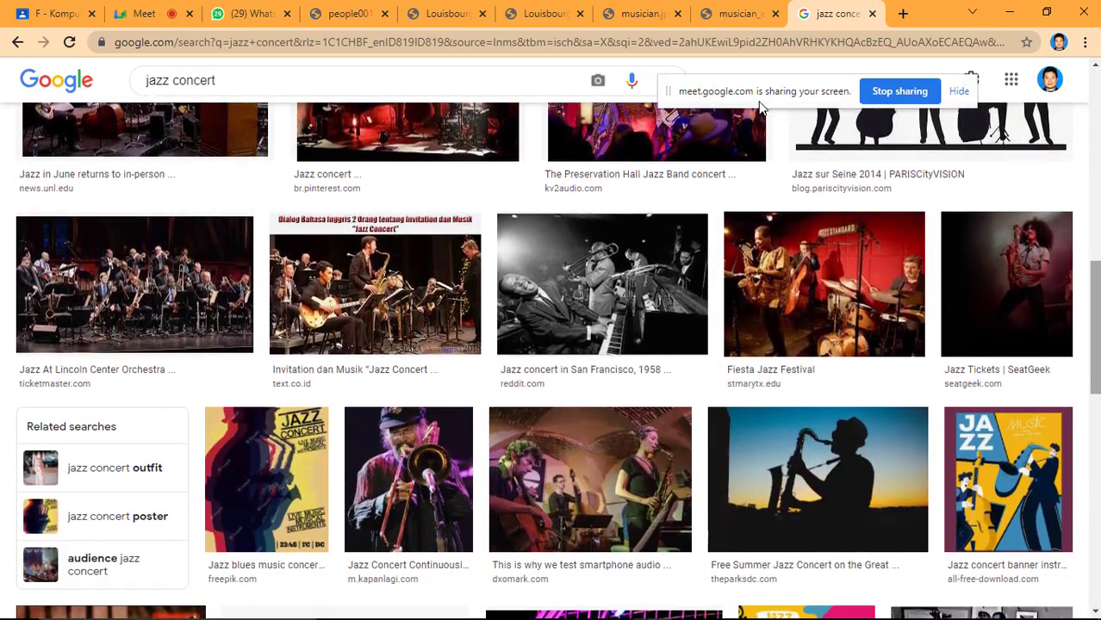
scroll(761, 106, down, 2)
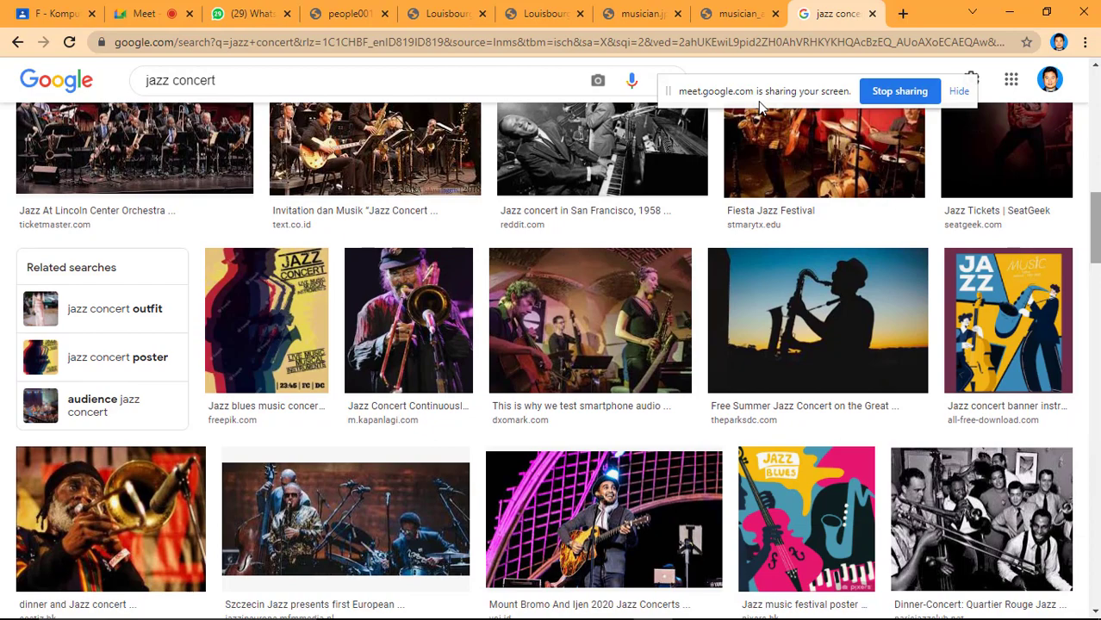
scroll(759, 105, up, 10)
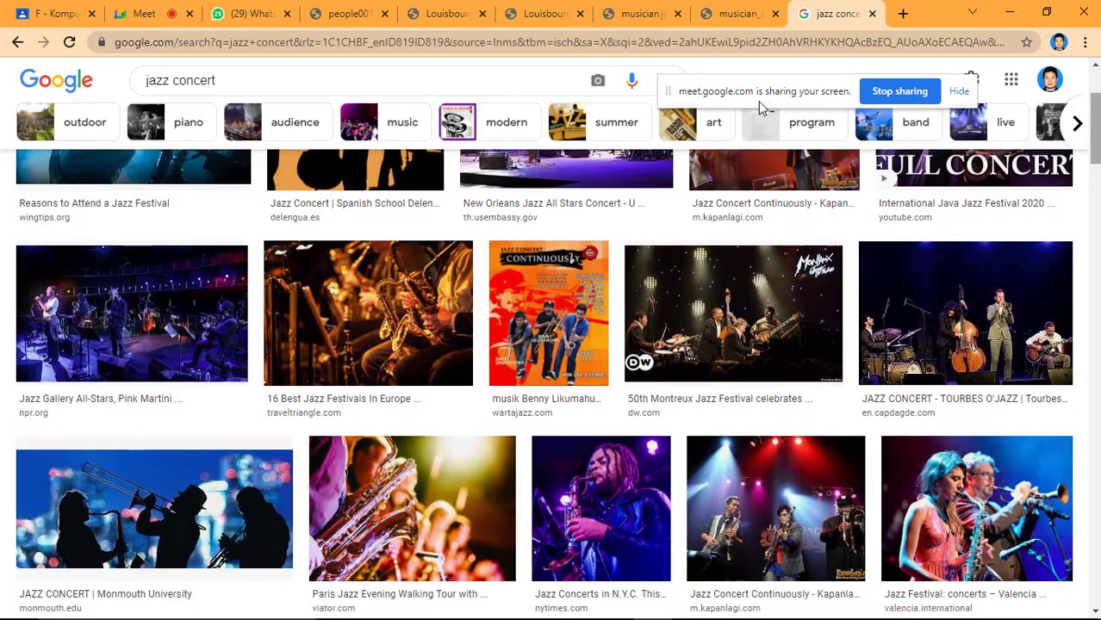
scroll(761, 107, down, 2)
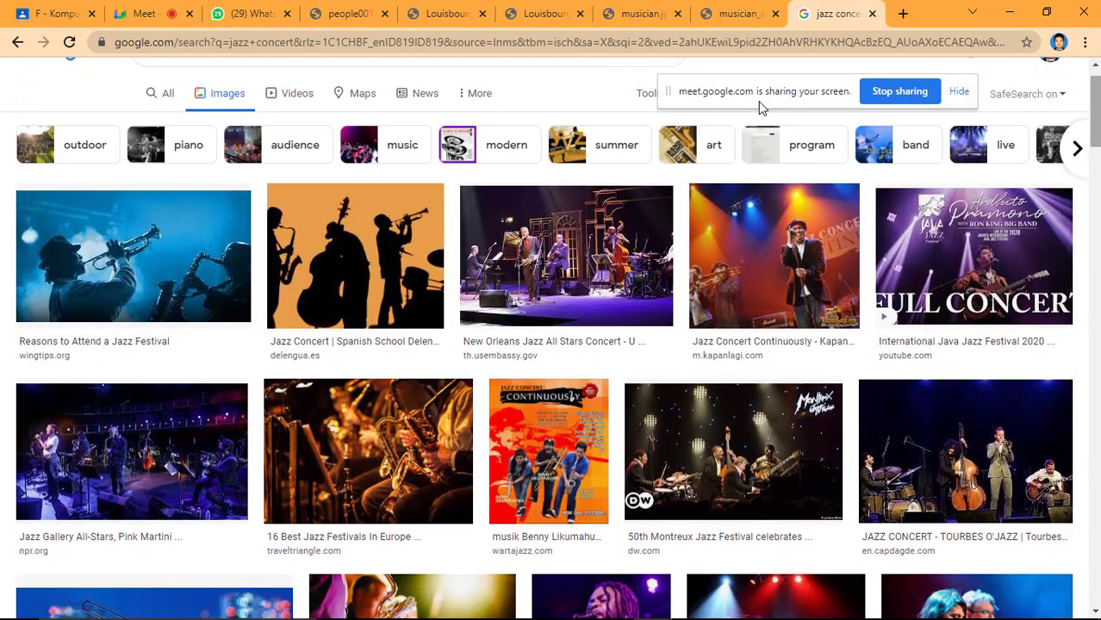
scroll(761, 107, down, 10)
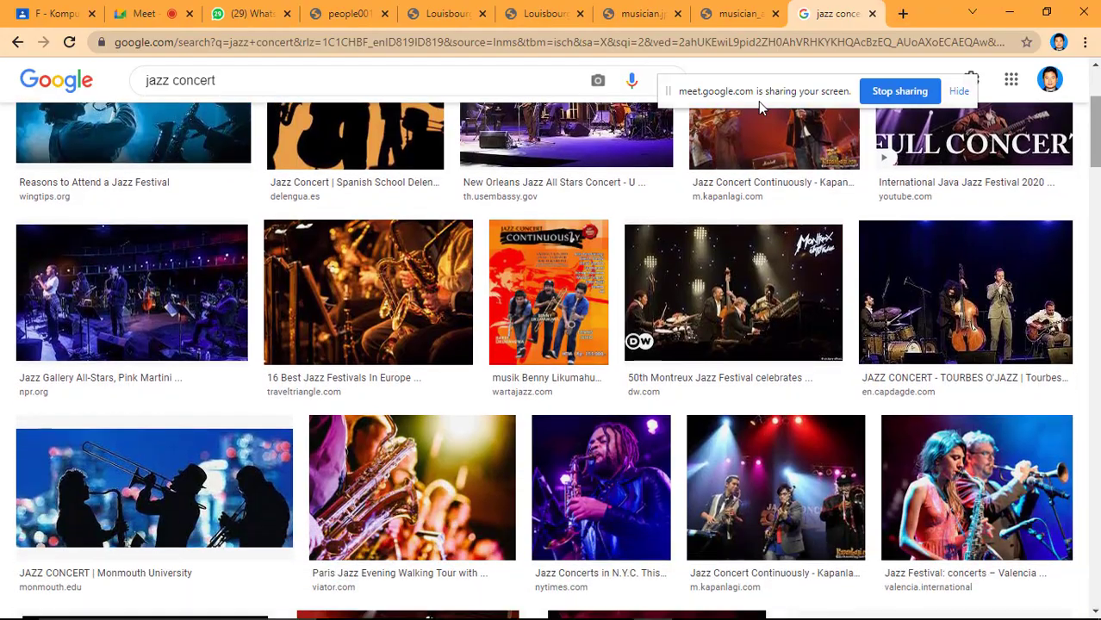
scroll(761, 107, up, 5)
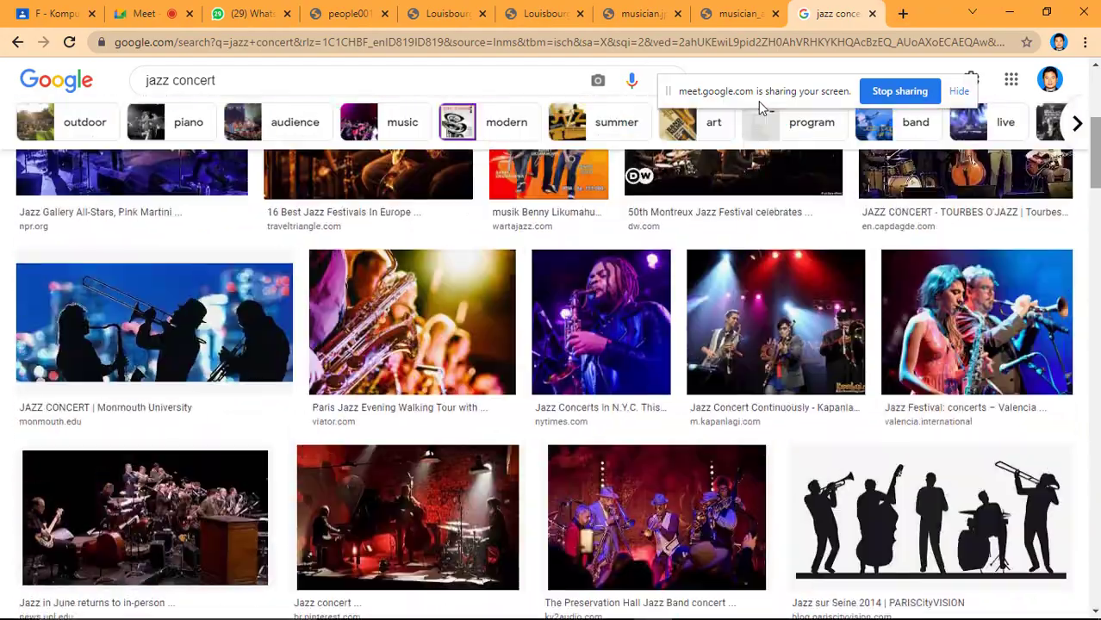
scroll(761, 107, down, 7)
scroll(760, 106, down, 2)
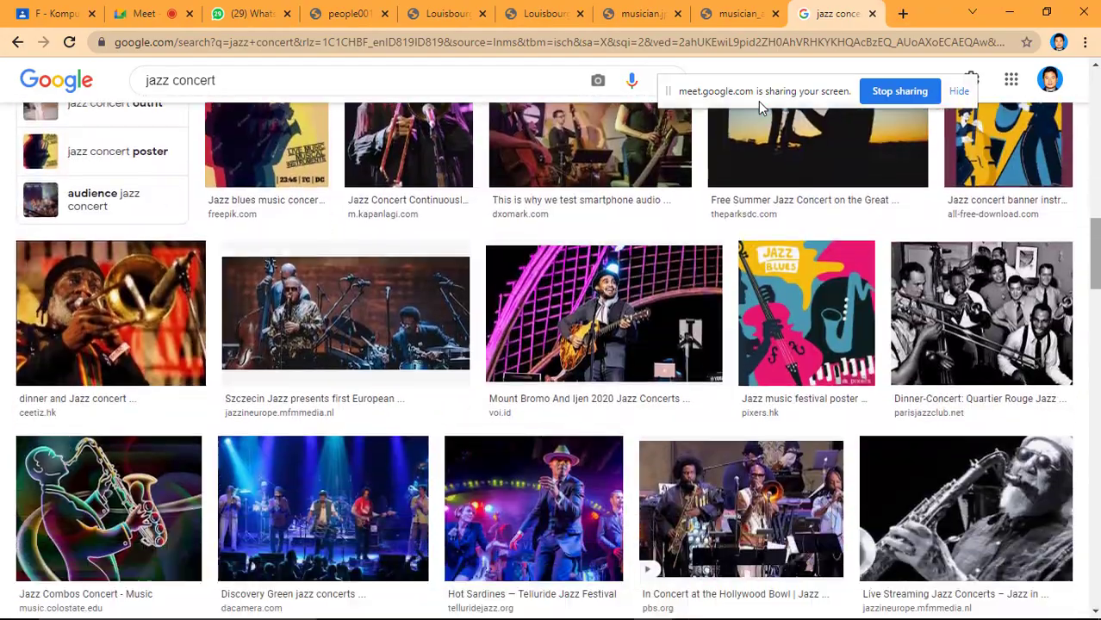
scroll(761, 107, down, 2)
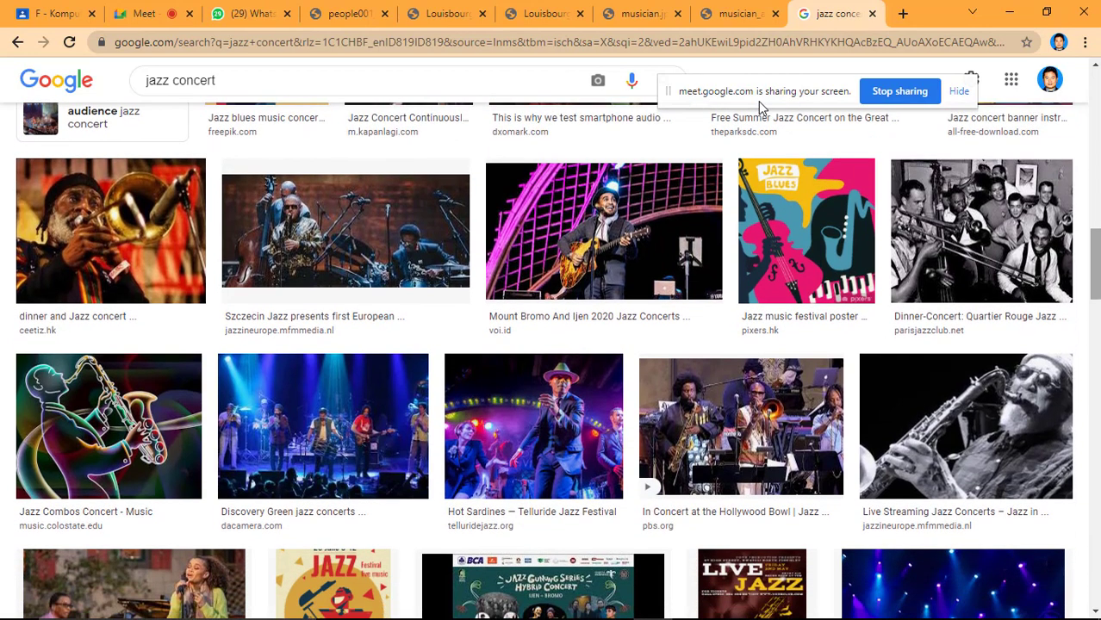
scroll(761, 107, up, 4)
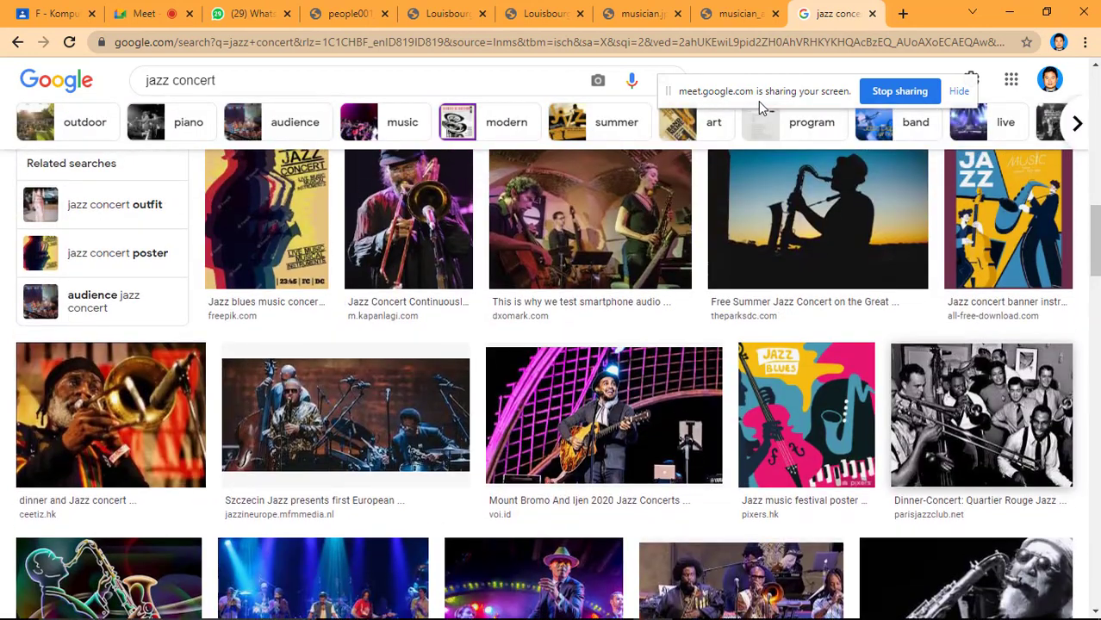
right_click(960, 409)
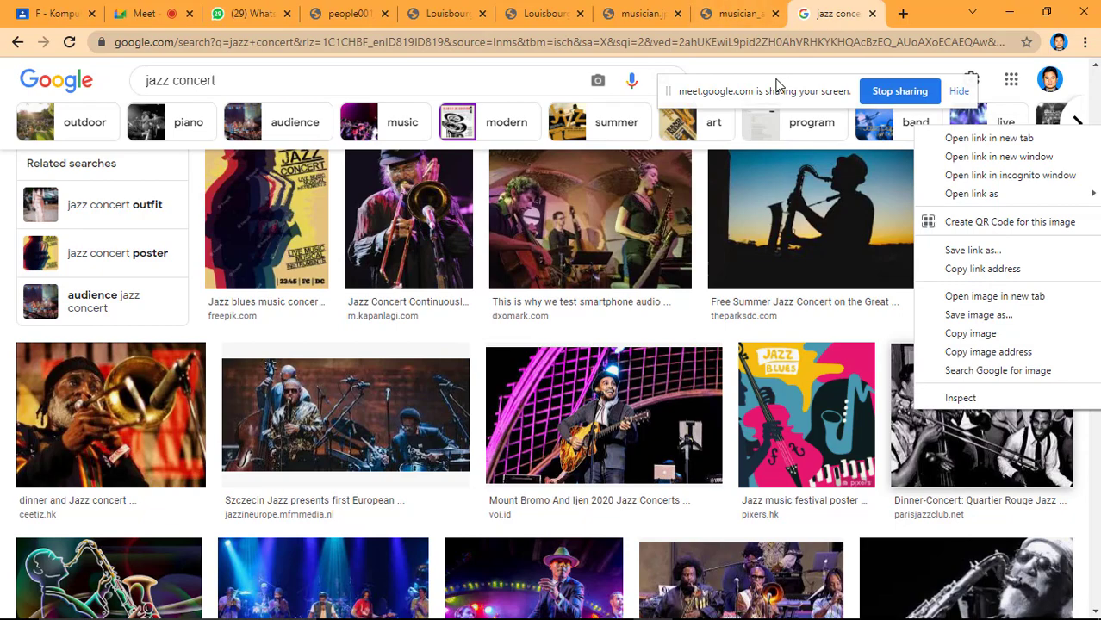
key(Escape)
Filter the jazz concert image results to the Large size.
scroll(777, 87, up, 8)
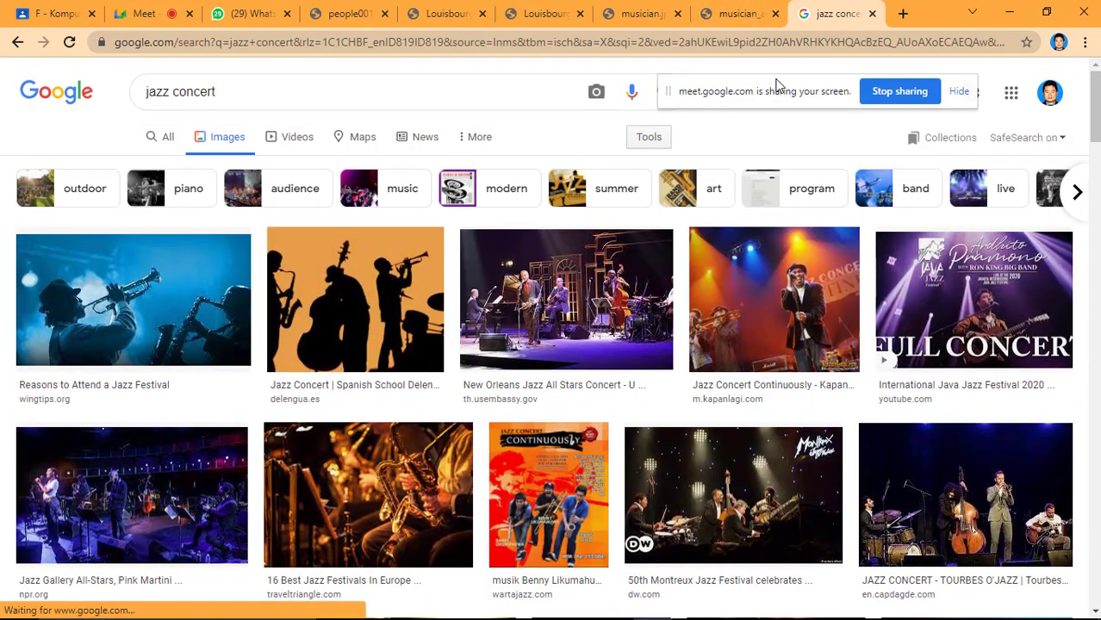
click(649, 137)
click(144, 165)
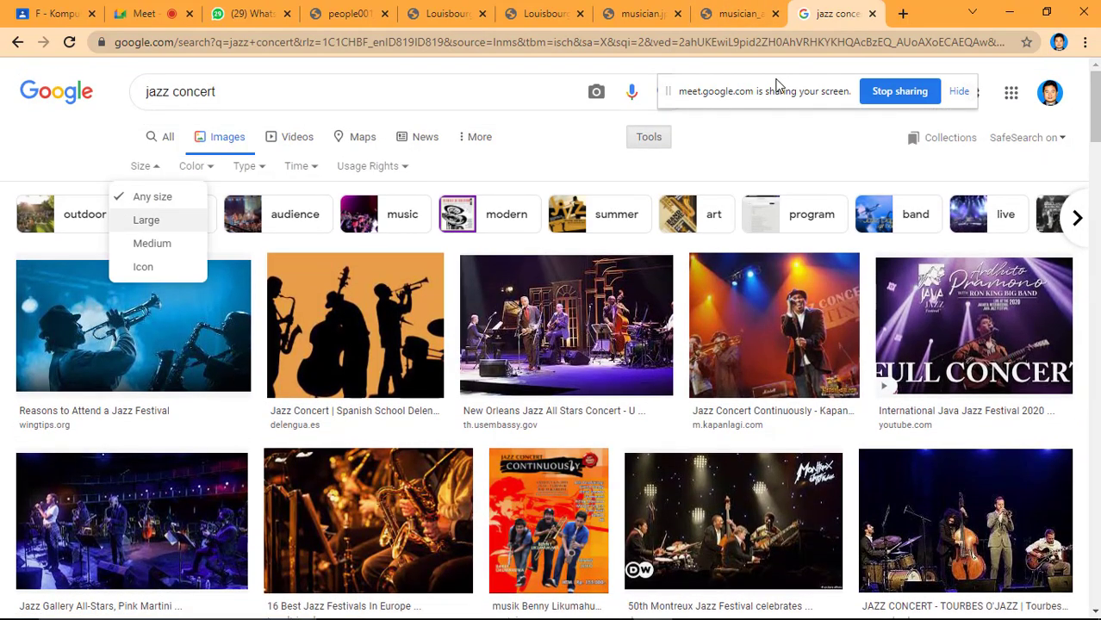
click(146, 220)
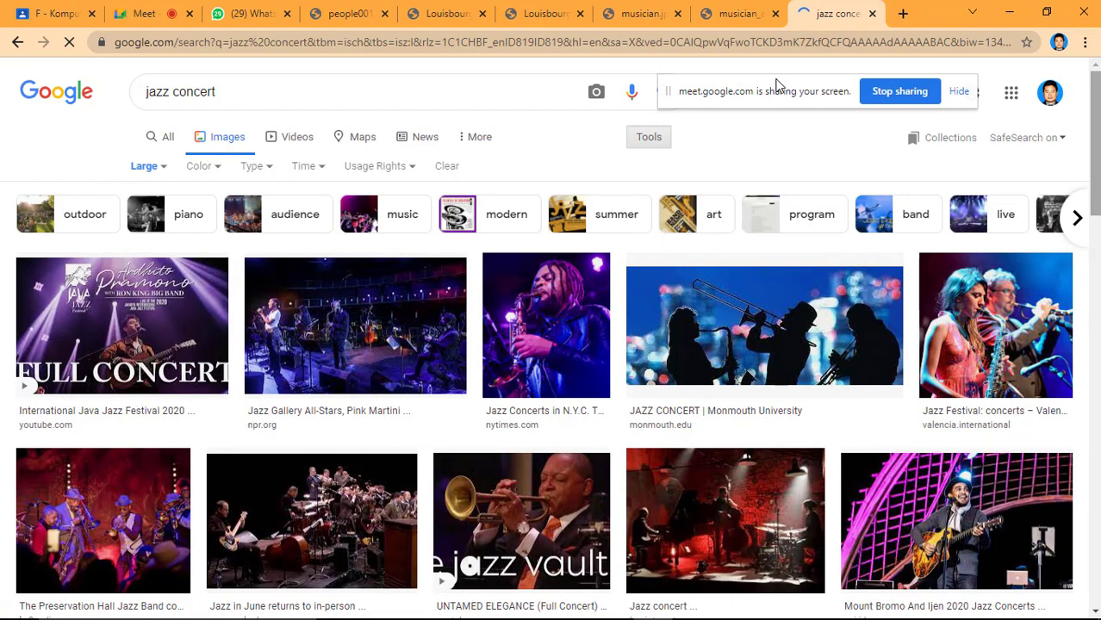
Open the Szczecin Jazz image result from jazzineurope.mfmmedia.nl in a new tab.
scroll(777, 86, down, 3)
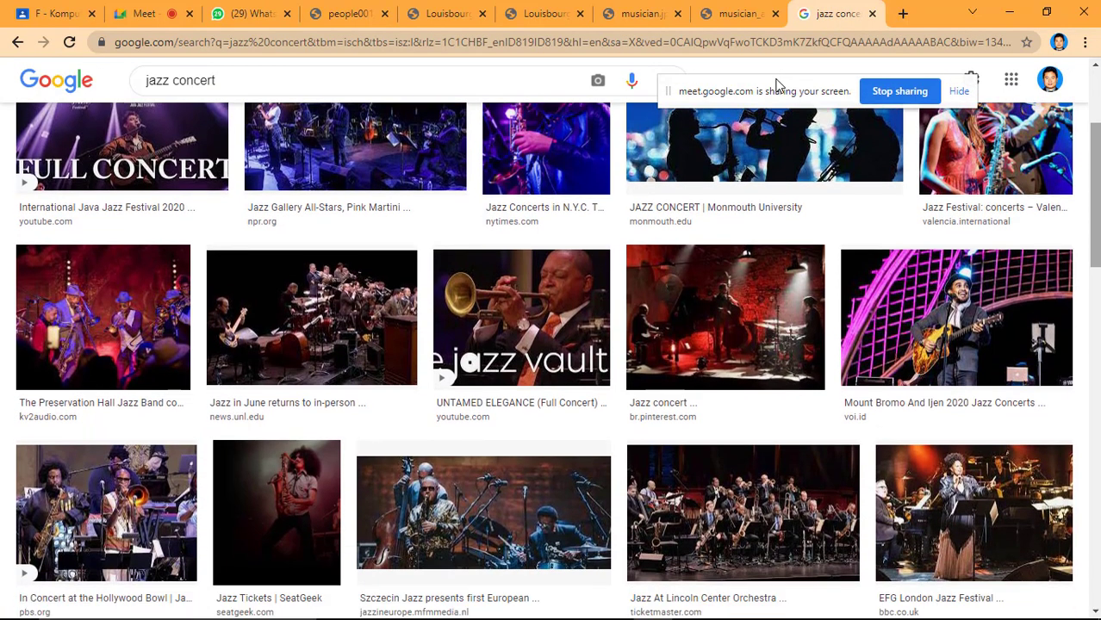
scroll(777, 86, down, 3)
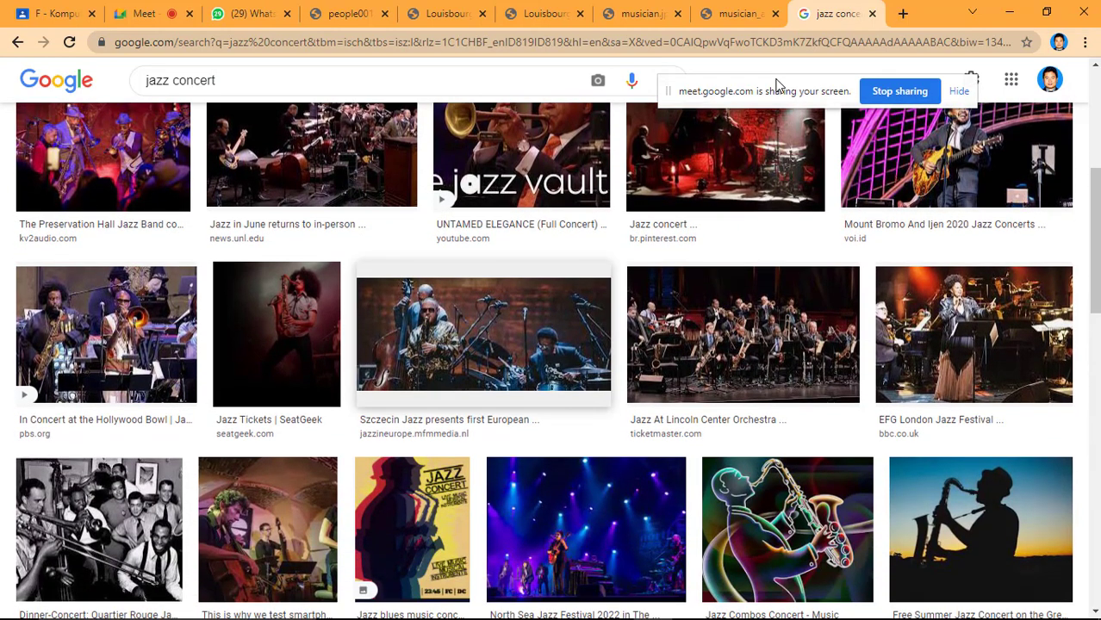
right_click(520, 319)
click(560, 333)
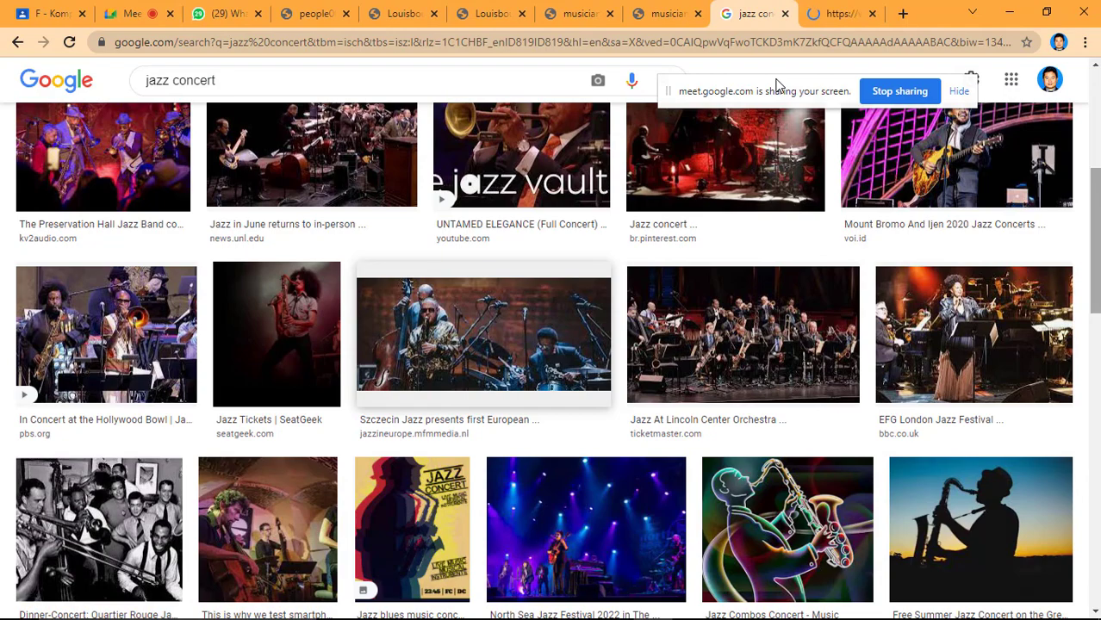
Find the black-and-white Newport Jazz Festival result from bostonconcertreviews.com further down and open it in a new tab.
scroll(777, 87, down, 5)
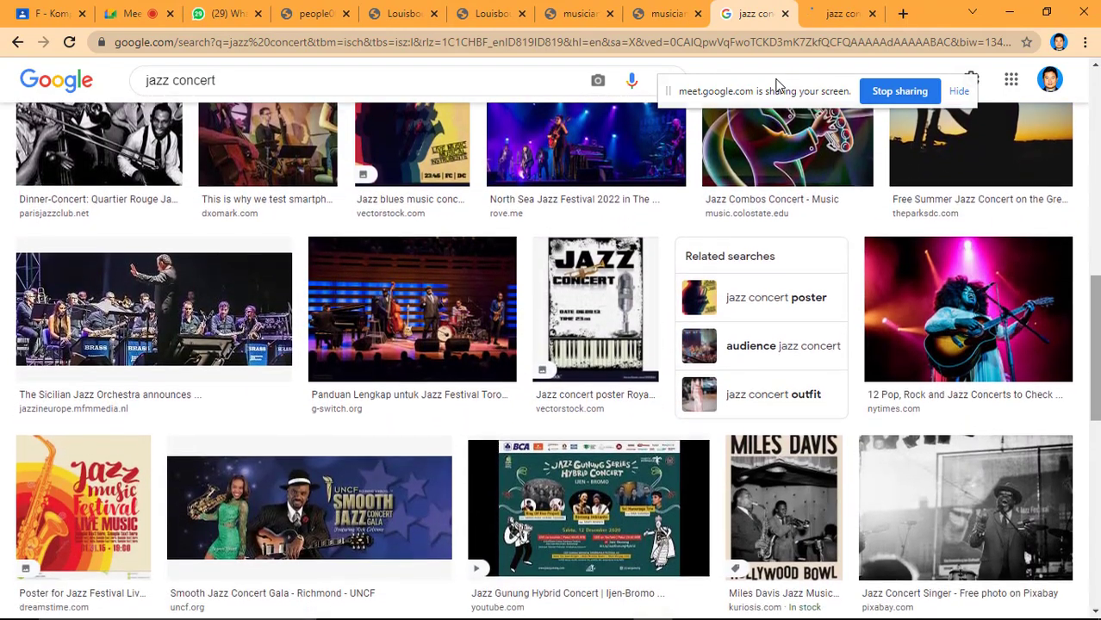
scroll(778, 87, down, 5)
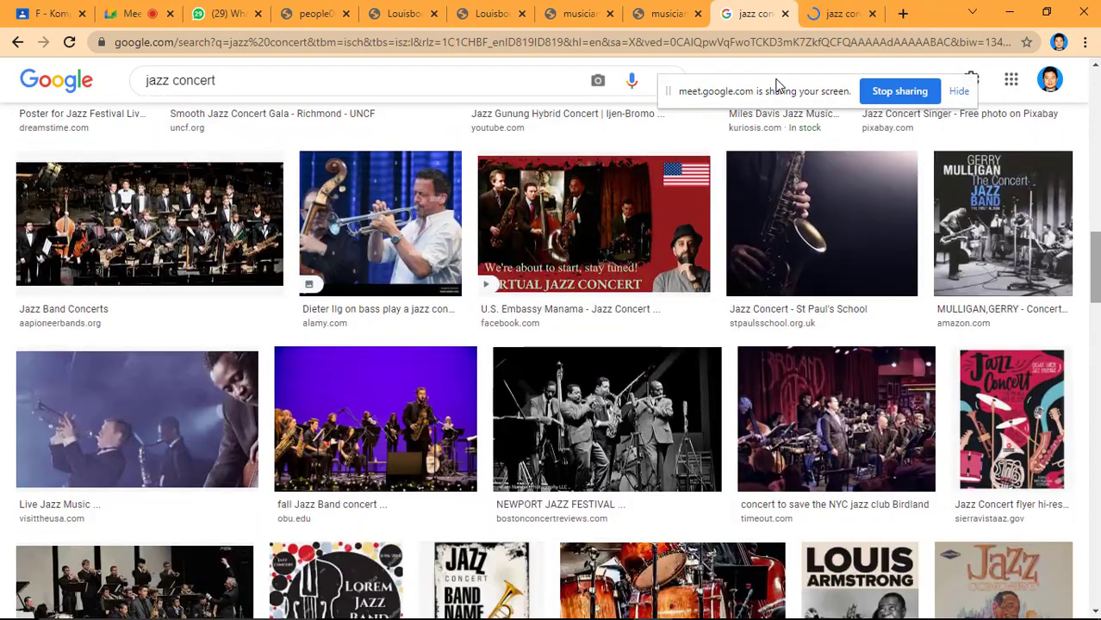
scroll(777, 86, down, 1)
right_click(776, 80)
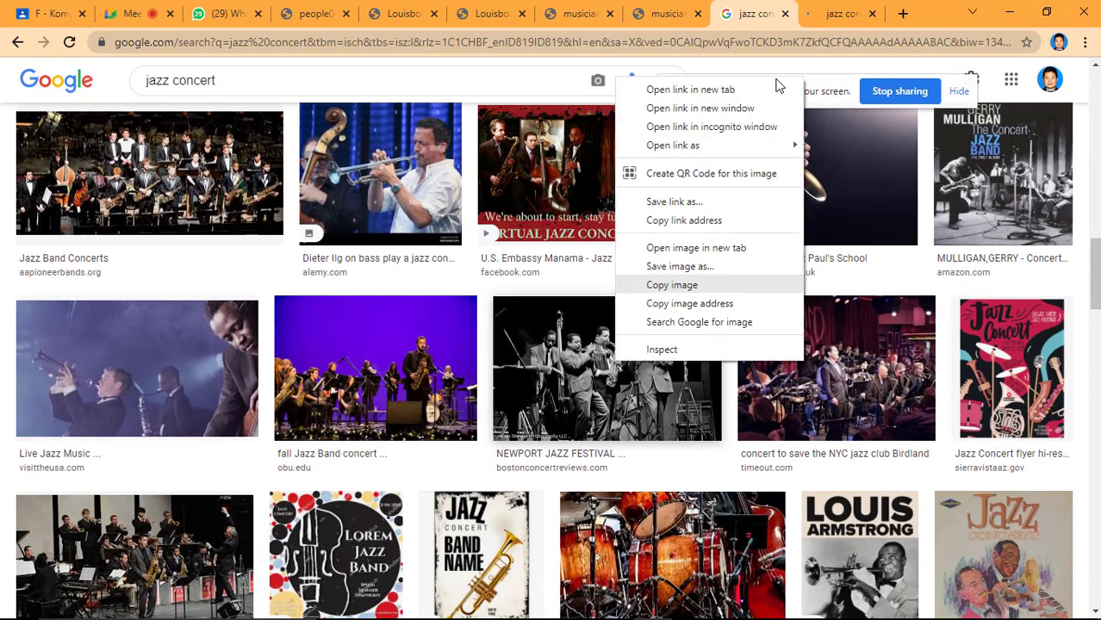
click(775, 88)
Open the full-size Szczecin Jazz and Newport Jazz Festival photos, each in its own tab.
key(ctrl+Tab)
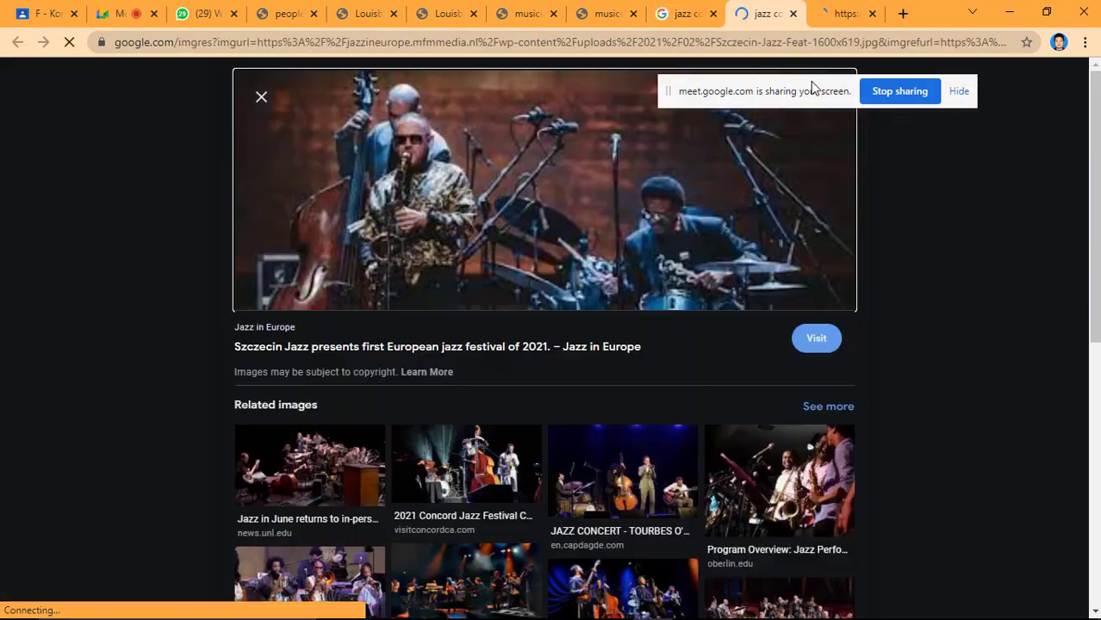
right_click(541, 217)
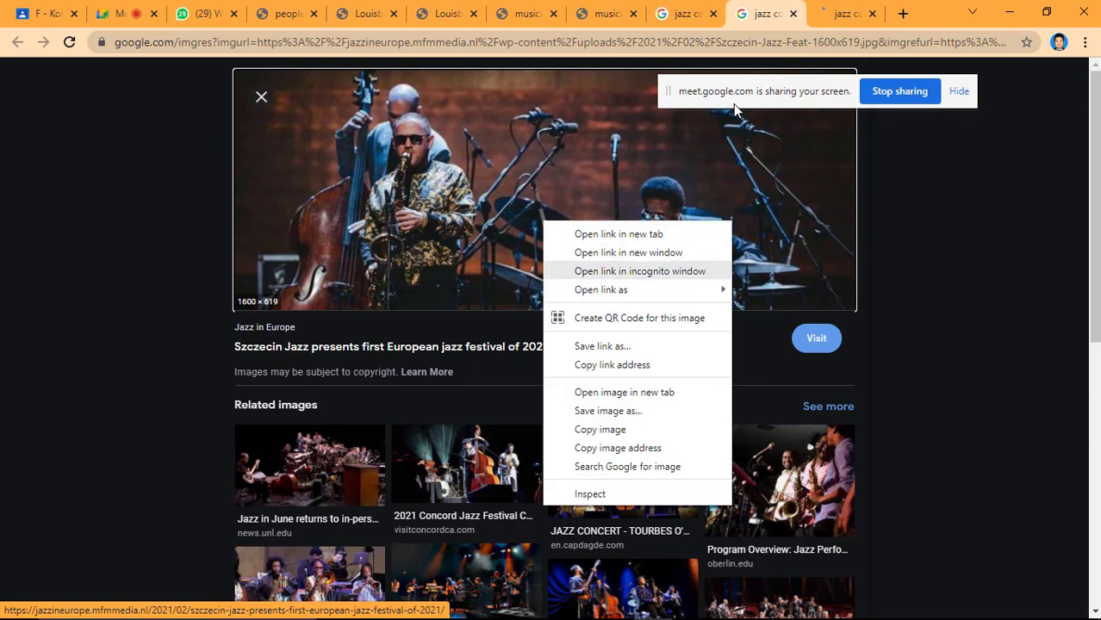
click(624, 392)
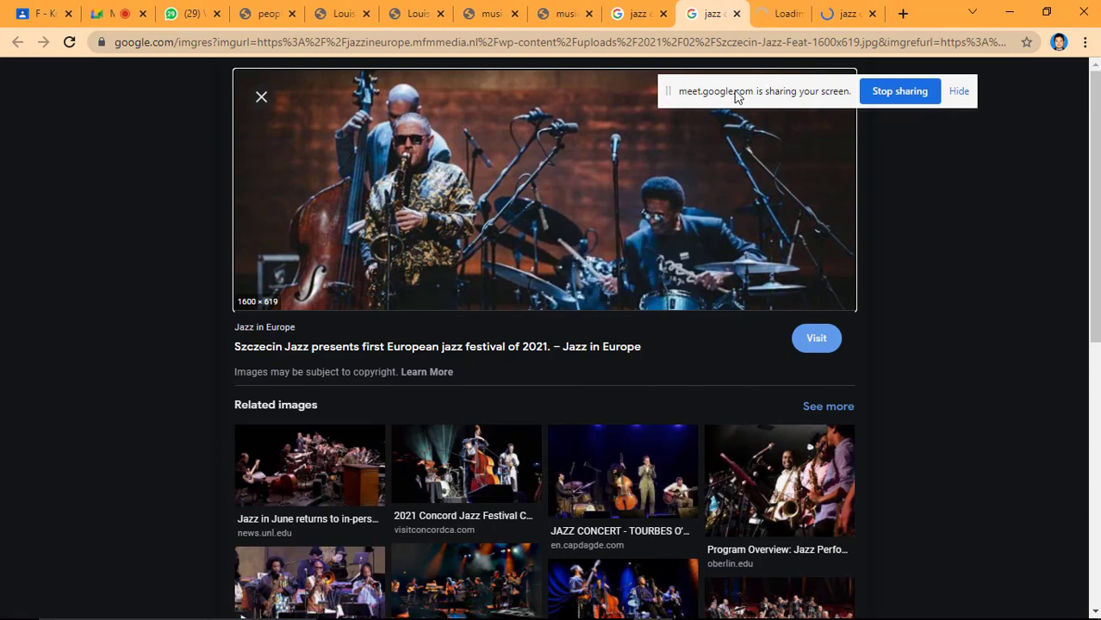
click(840, 14)
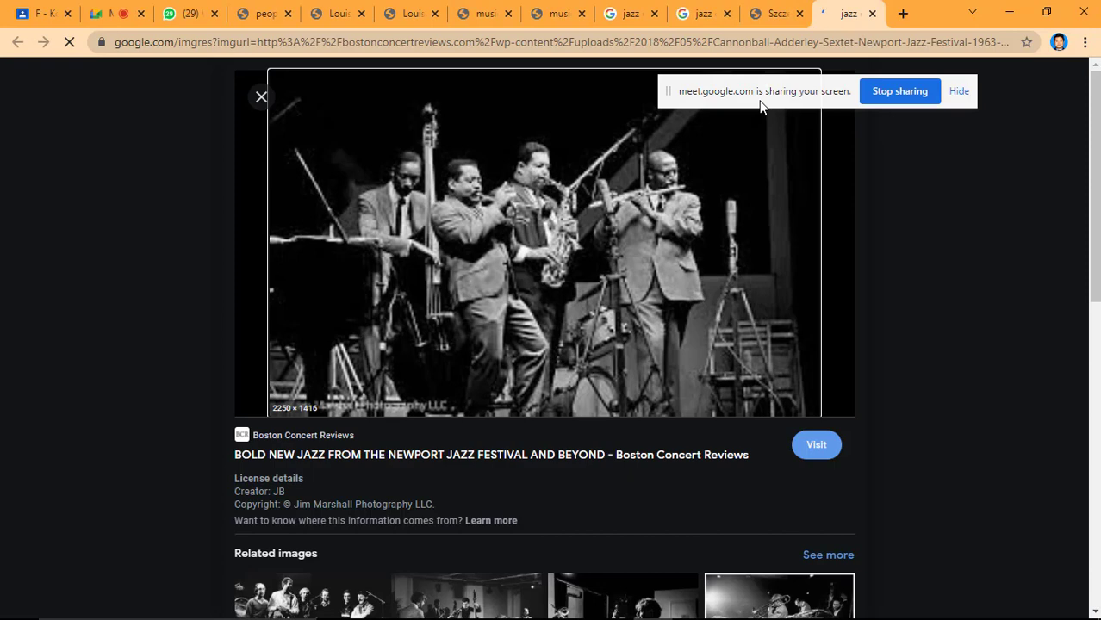
right_click(553, 309)
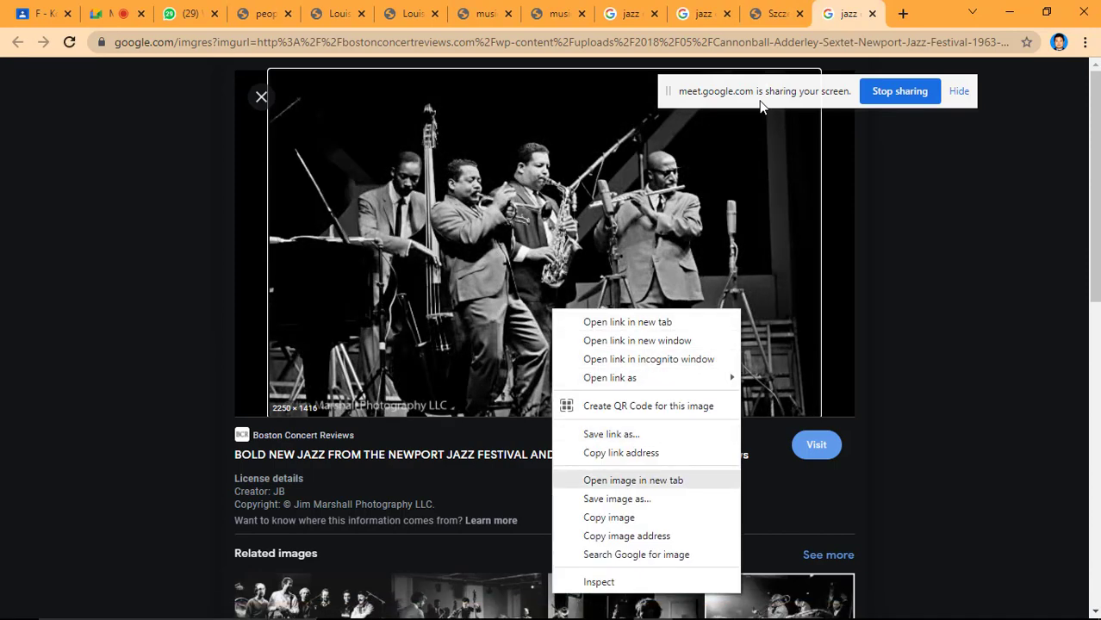
Save the full-size Szczecin Jazz photo as a JPEG in the KOMPUTER GRAFIS folder under its suggested file name.
click(718, 14)
click(568, 265)
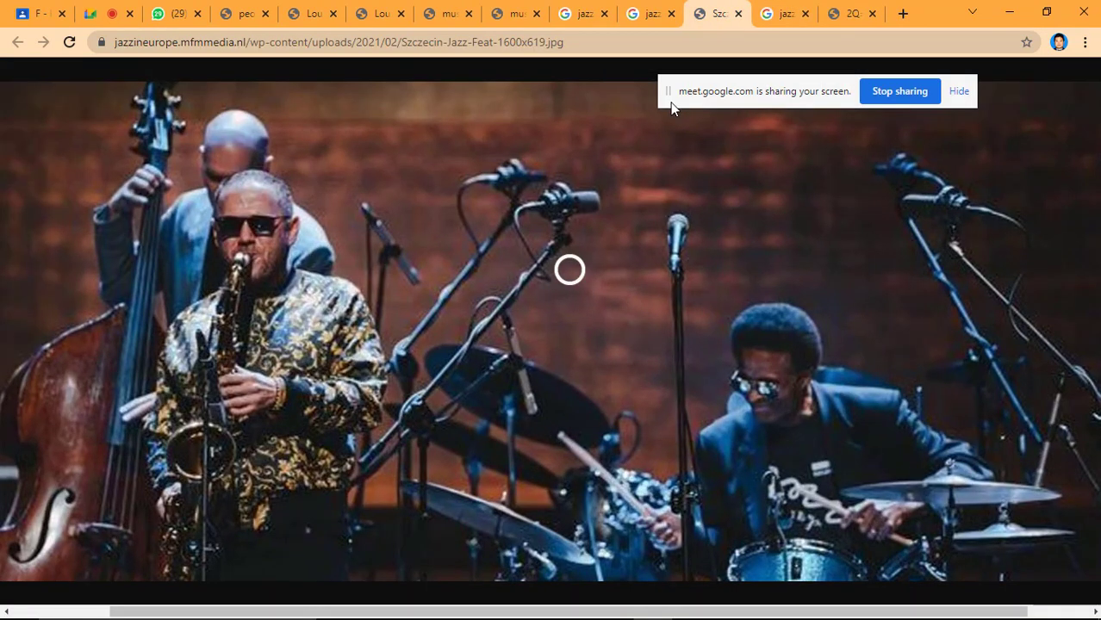
right_click(573, 276)
click(649, 233)
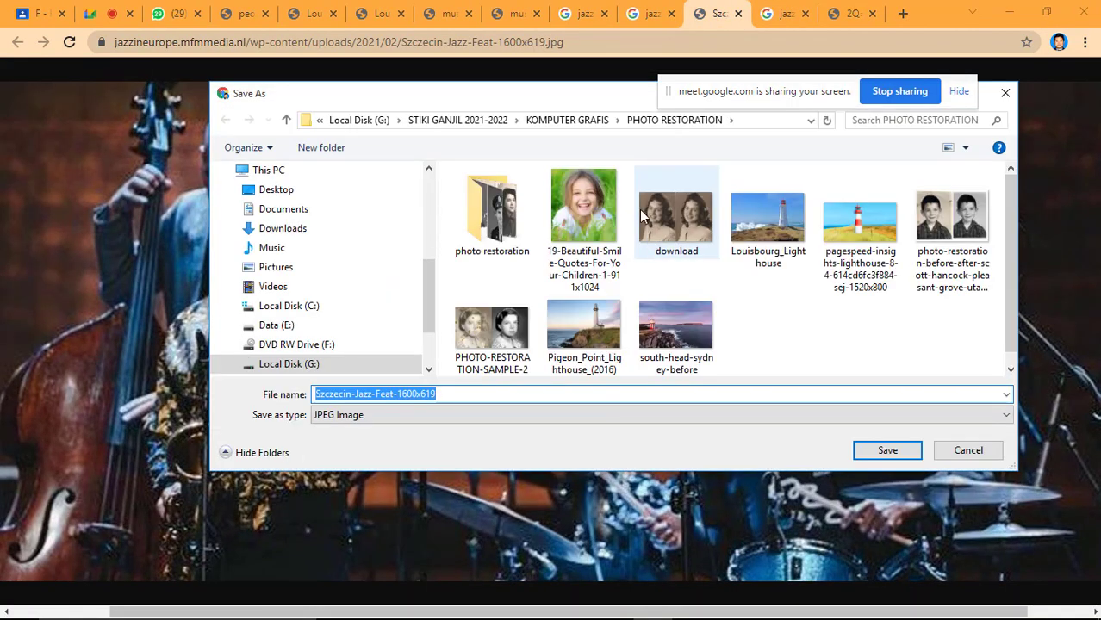
click(569, 120)
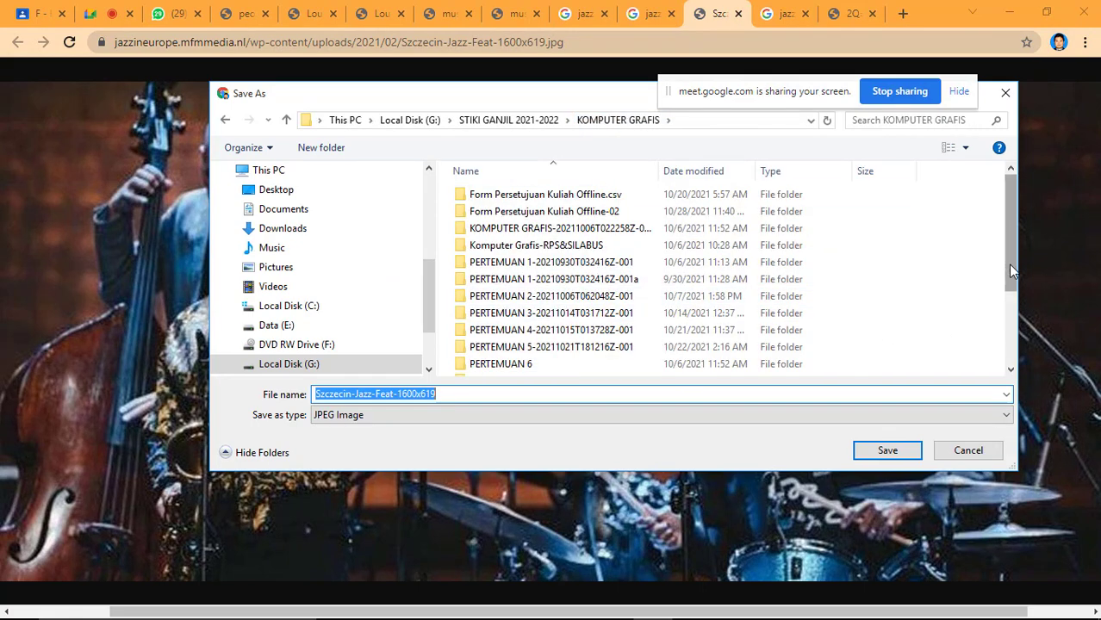
drag(1008, 264, 1010, 338)
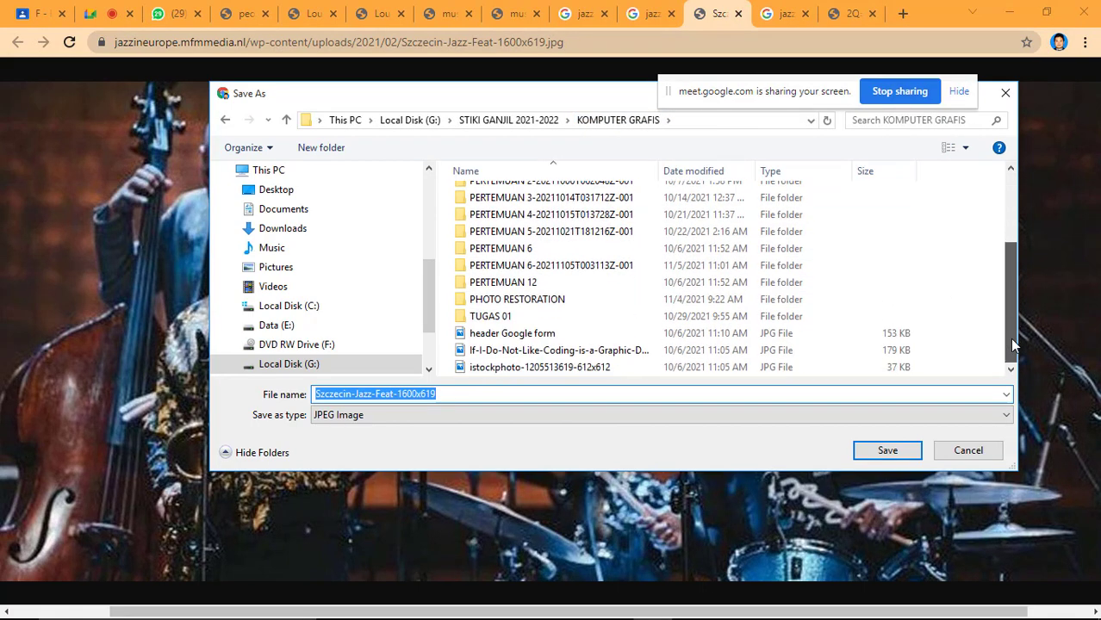
click(885, 452)
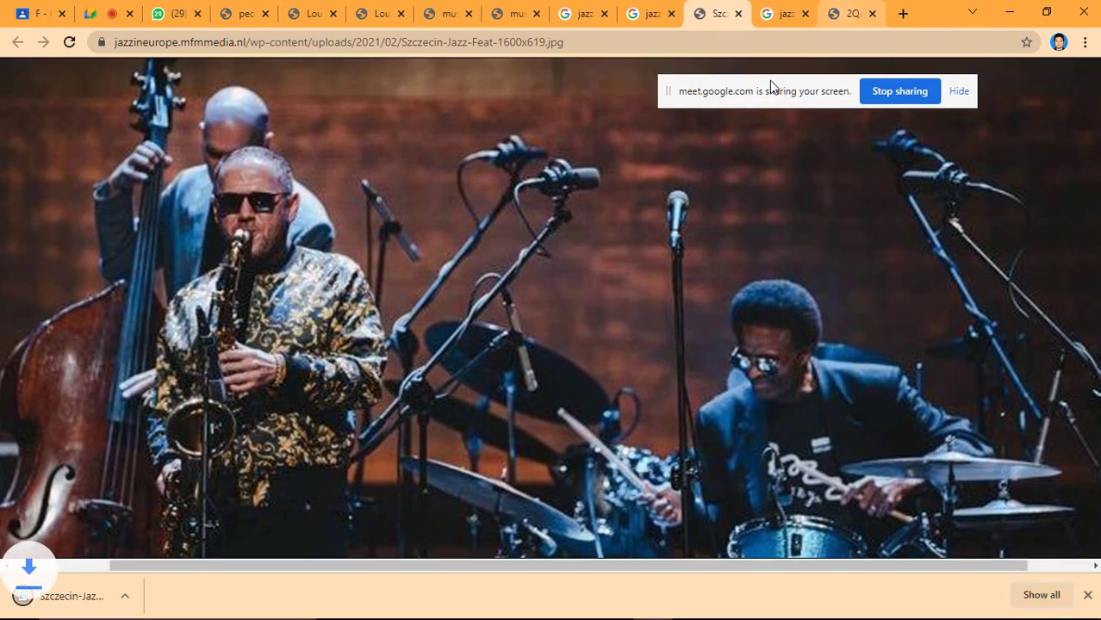
Visit the Boston Concert Reviews article and open its black-and-white Newport Jazz Festival band photo in a new tab.
click(846, 13)
key(ctrl+shift+Tab)
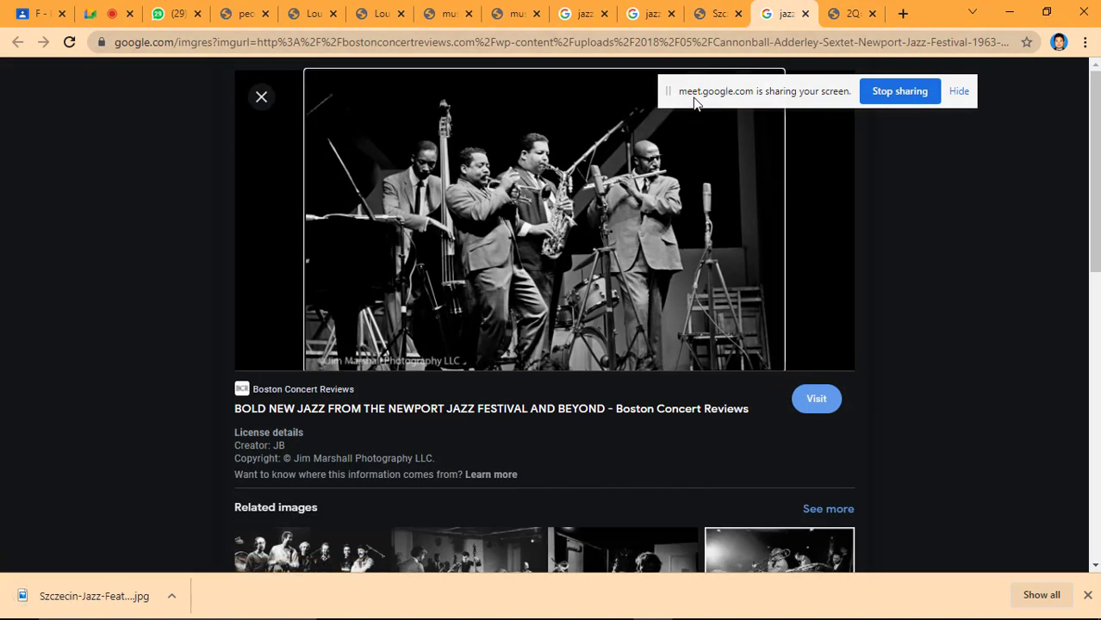
click(695, 99)
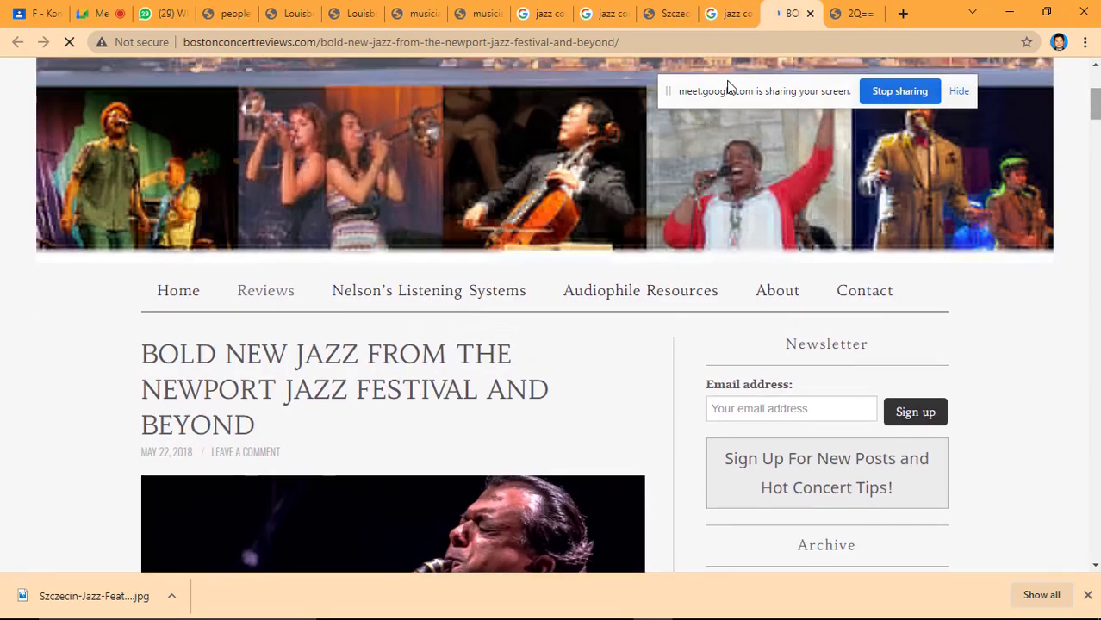
scroll(728, 87, down, 20)
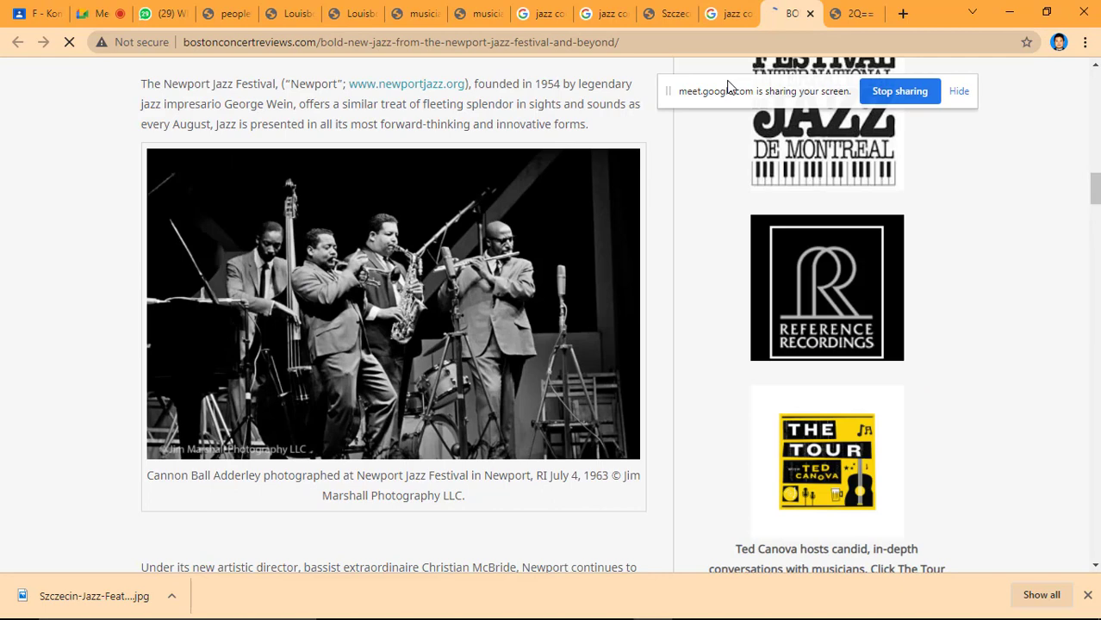
right_click(420, 281)
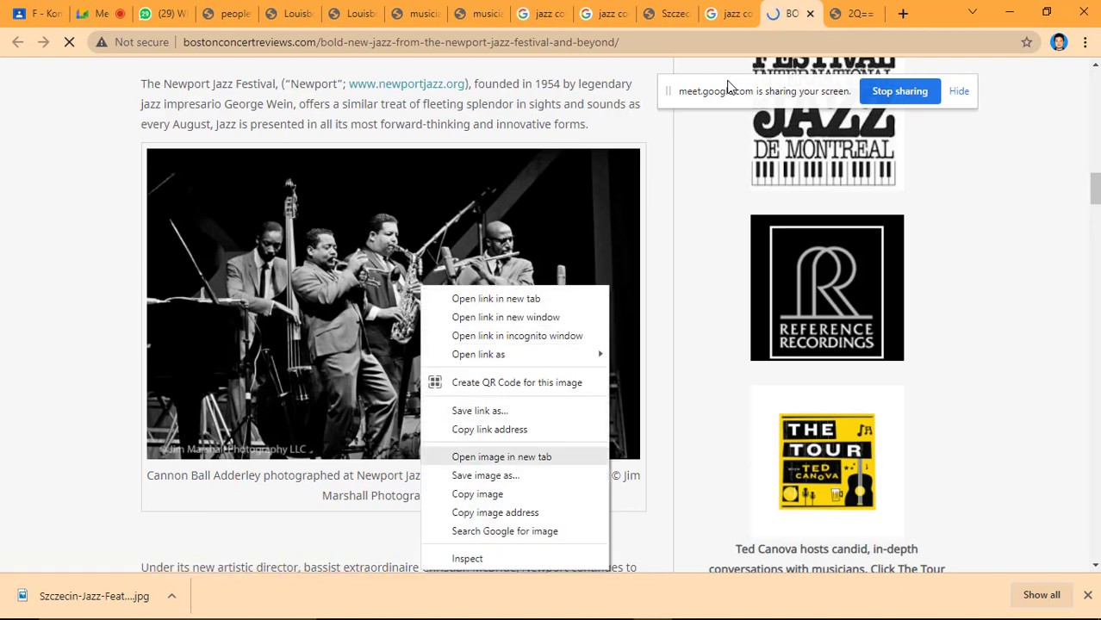
click(487, 455)
key(ctrl+Tab)
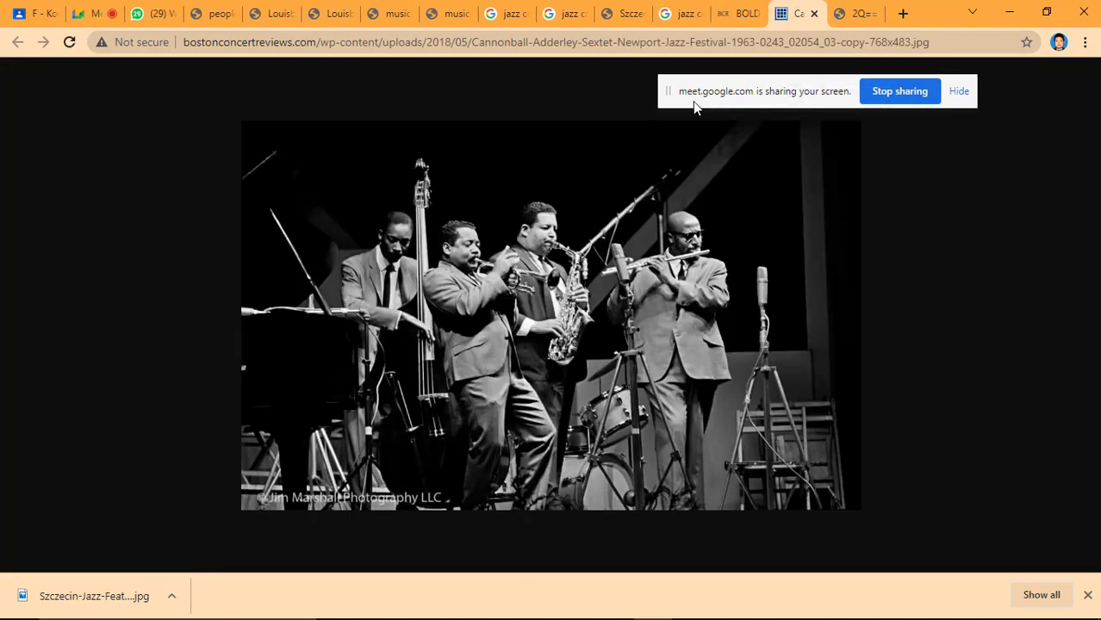
Save the Newport Jazz Festival photo as a JPEG in the KOMPUTER GRAFIS folder under its suggested file name.
right_click(558, 254)
click(604, 285)
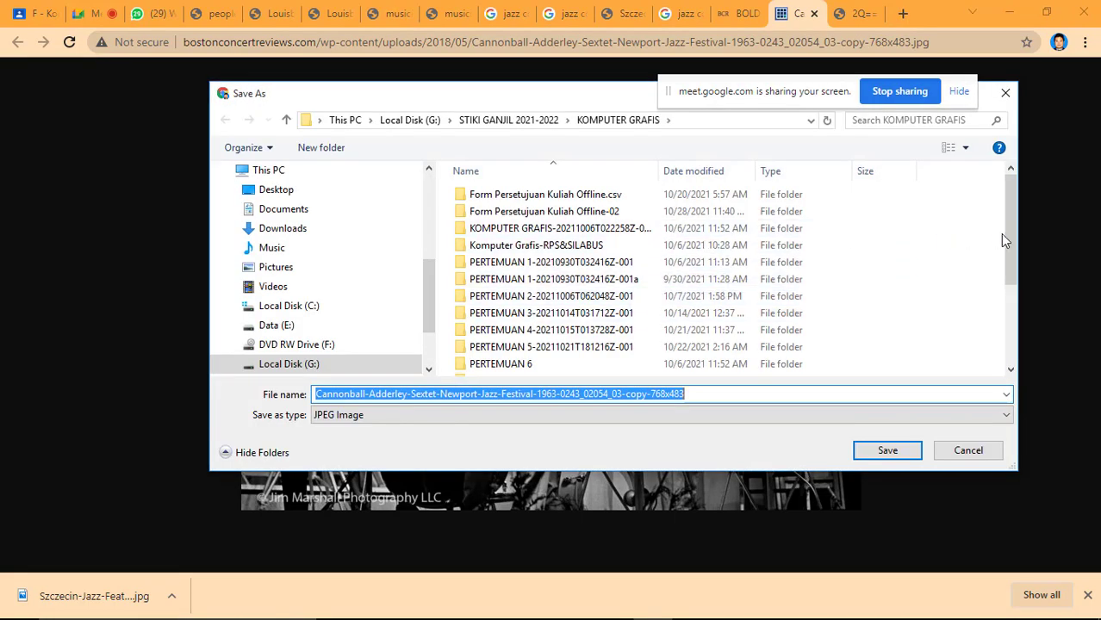
drag(1005, 236, 1019, 357)
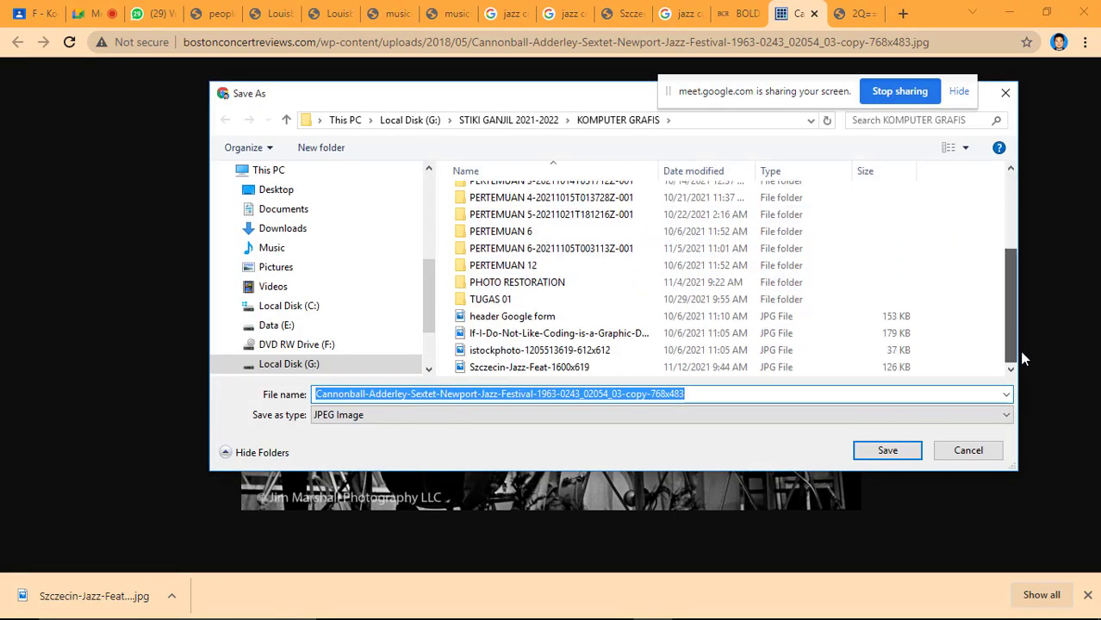
click(888, 450)
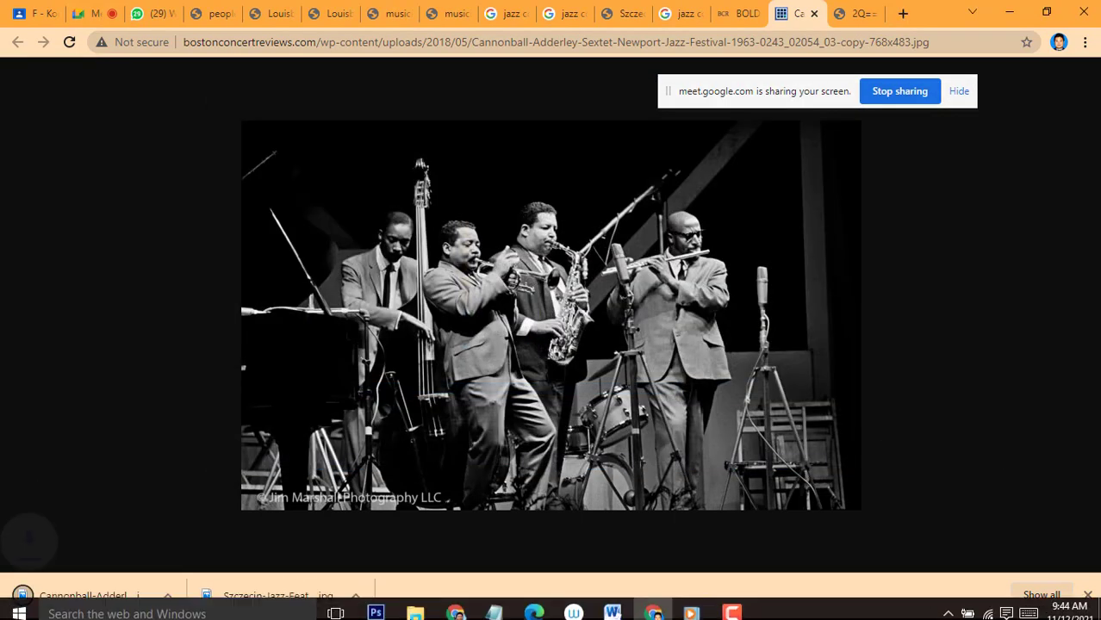
Switch to Photoshop and return the Orchestra document from full-screen view to a floating window in standard screen mode.
mouse_move(376, 608)
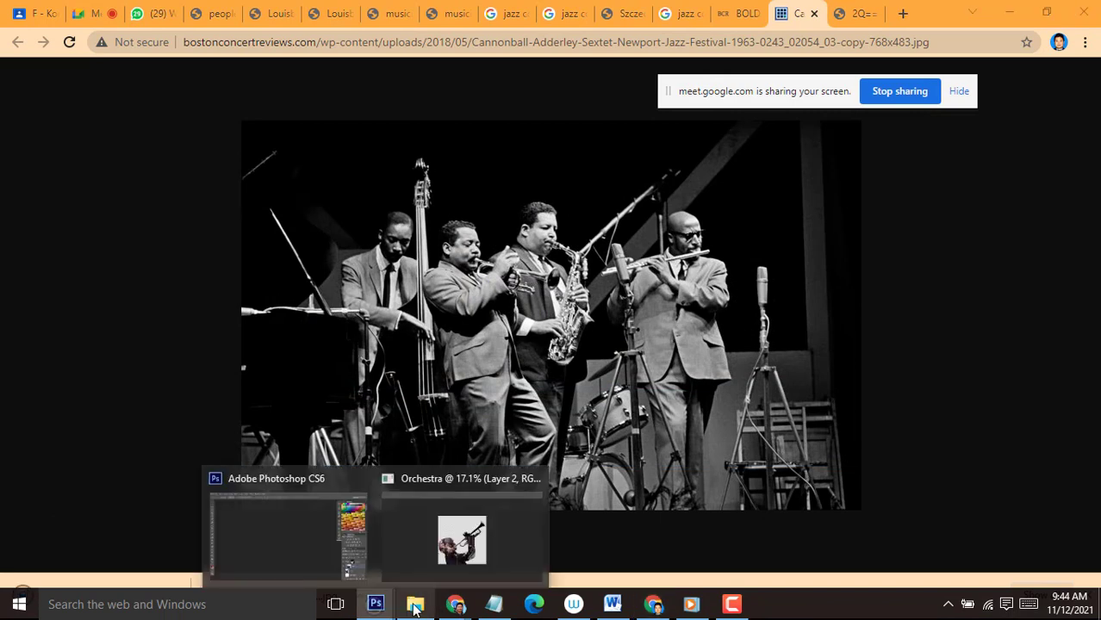
click(300, 487)
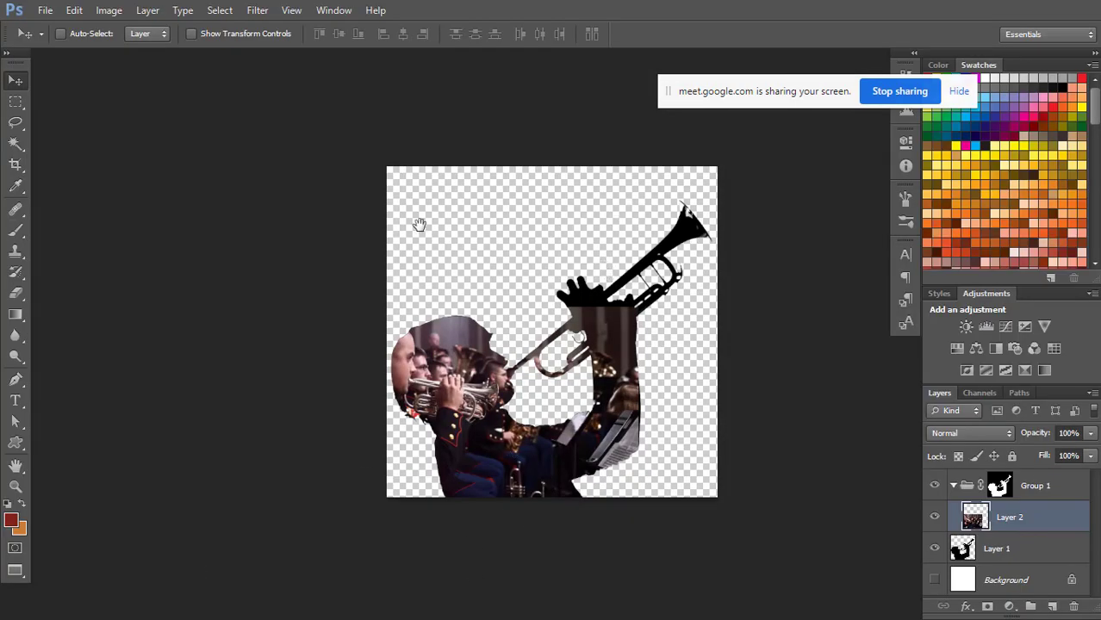
drag(677, 292, 474, 241)
key(f)
key(f)
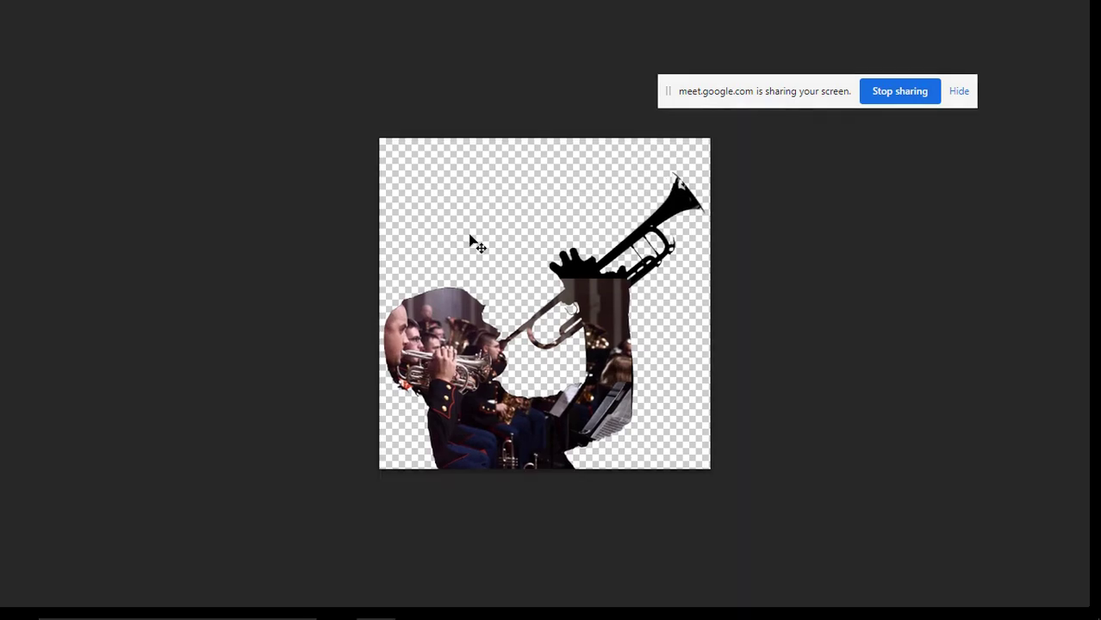
key(f)
click(785, 214)
key(ctrl+w)
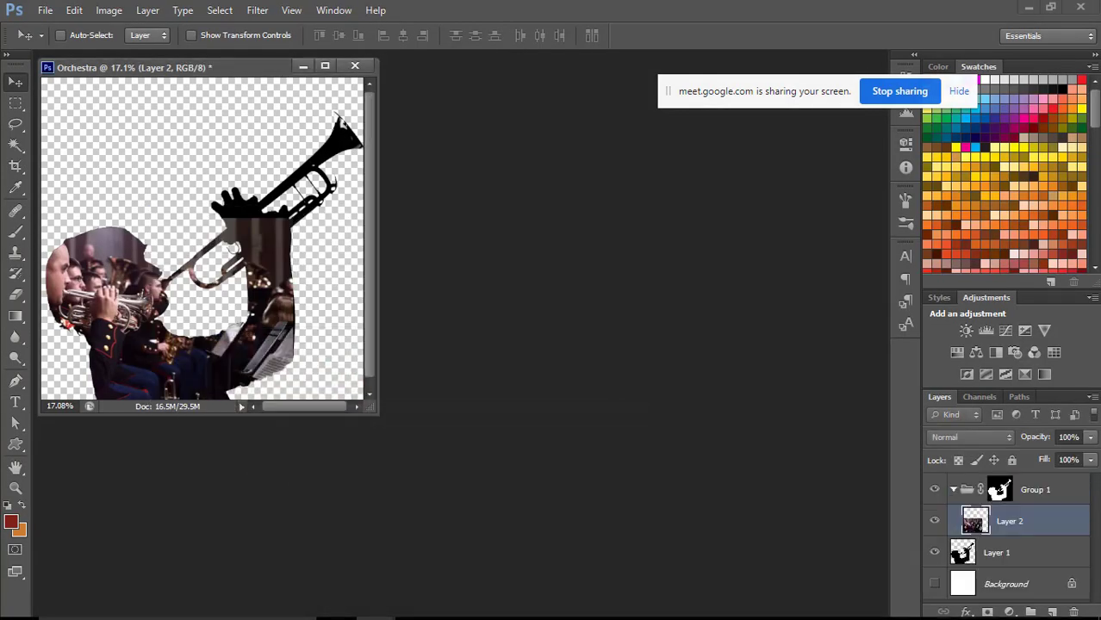
click(415, 605)
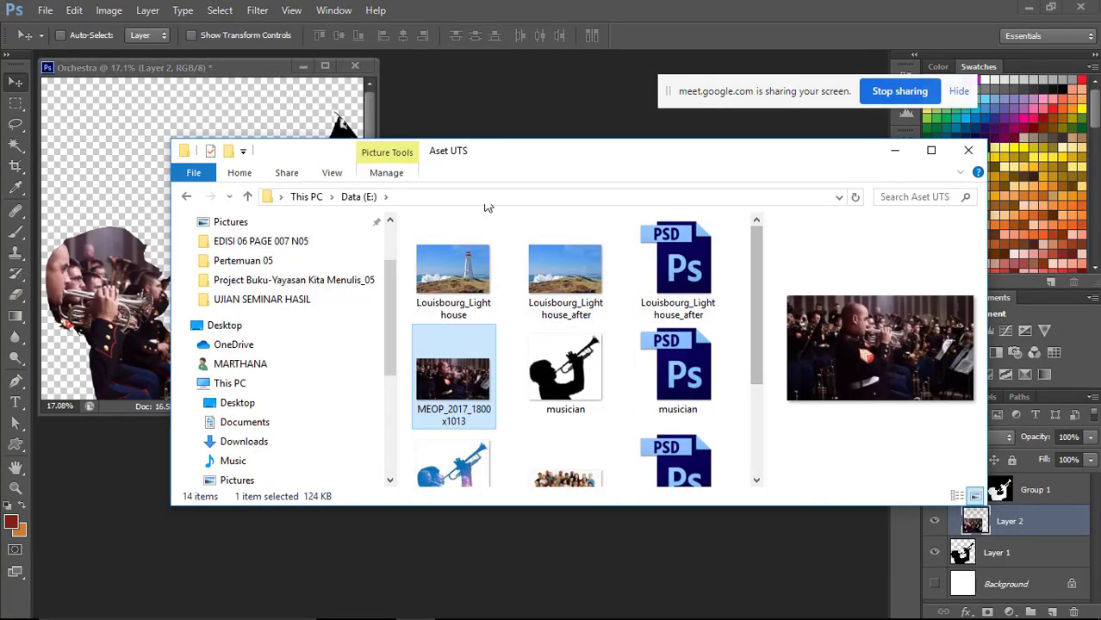
click(894, 150)
mouse_move(395, 603)
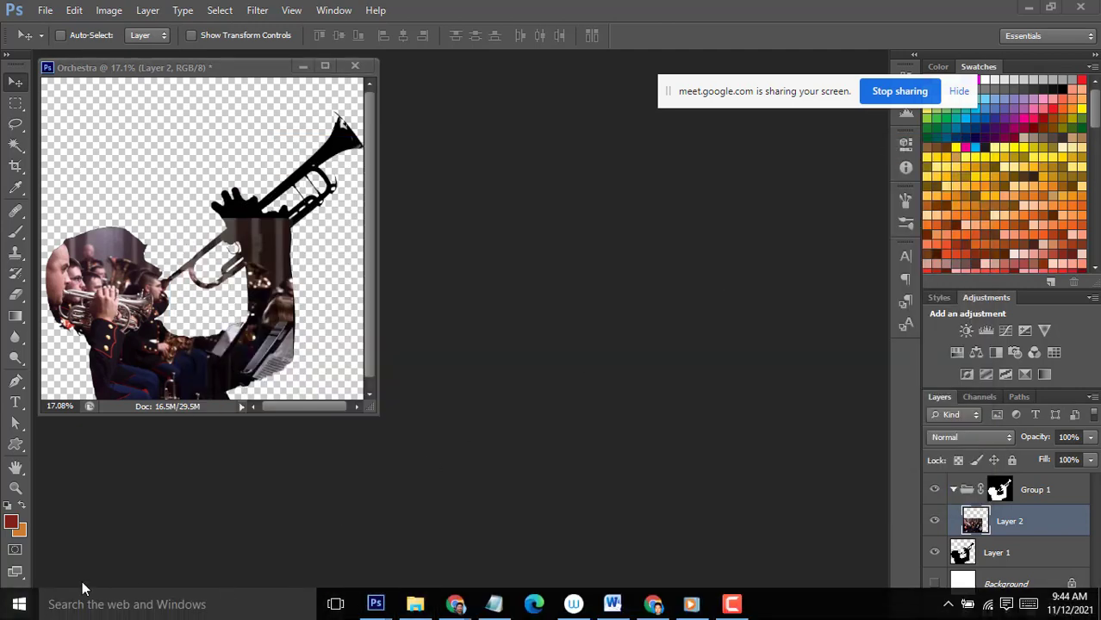
click(19, 605)
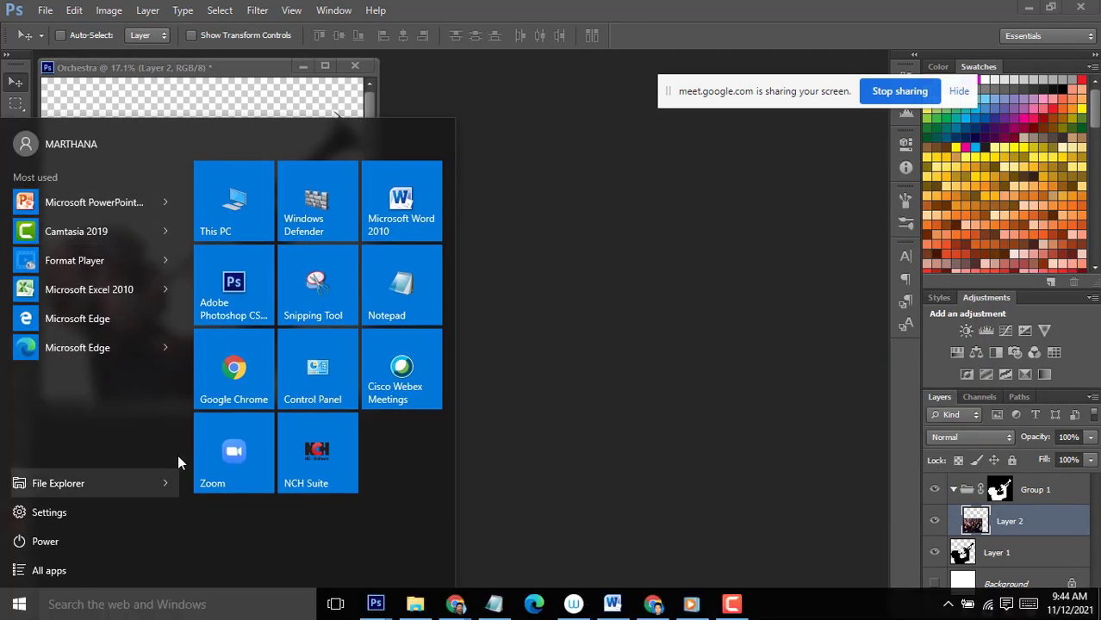
click(611, 277)
Open the STIKI GANJIL 2021-2022 > KOMPUTER GRAFIS folder on Local Disk (G:) in a new File Explorer window and find its JPG files.
key(super+e)
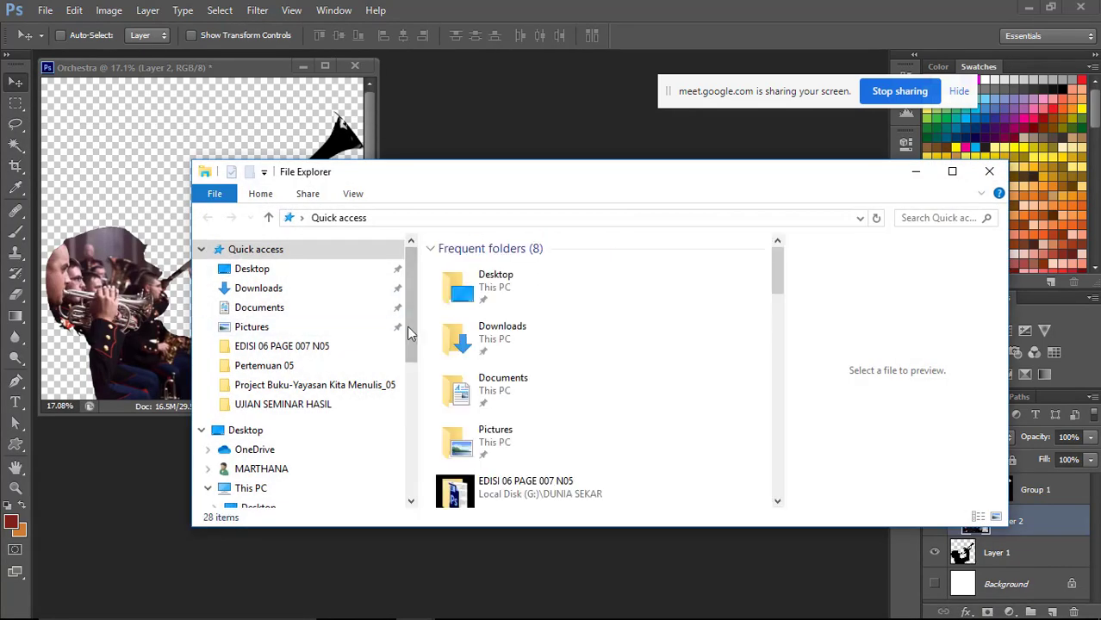
drag(406, 326, 397, 438)
click(284, 360)
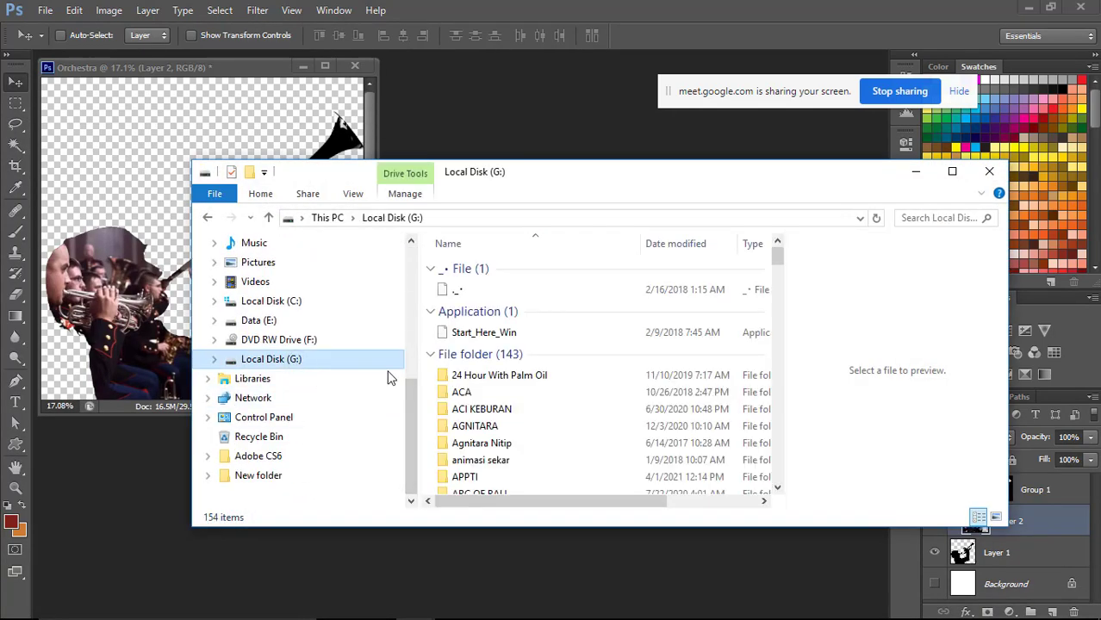
click(486, 417)
key(s)
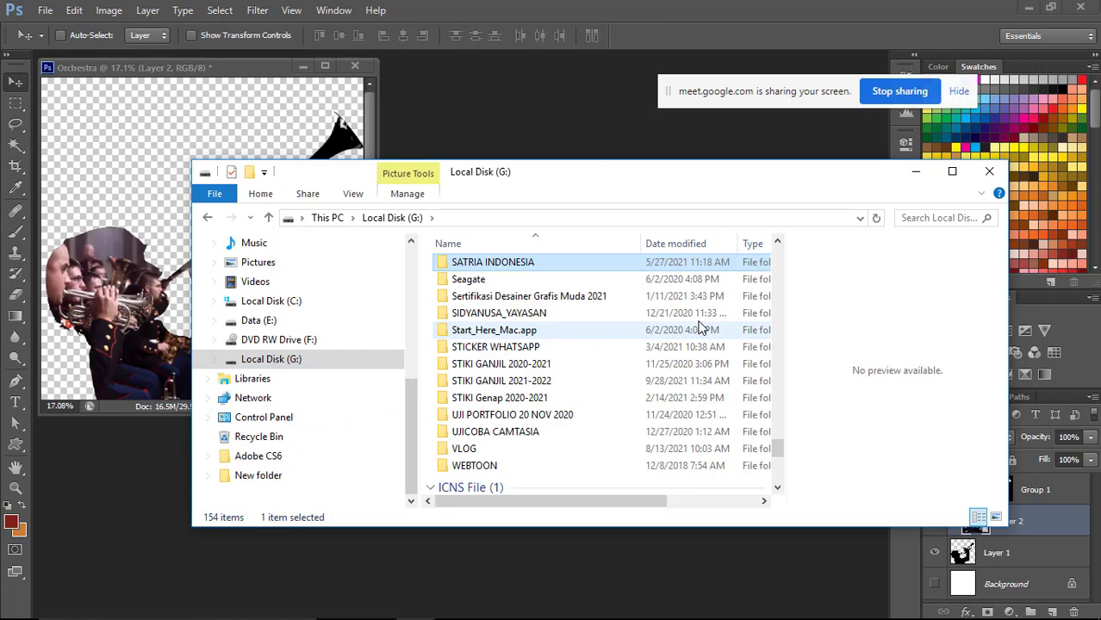
double_click(505, 380)
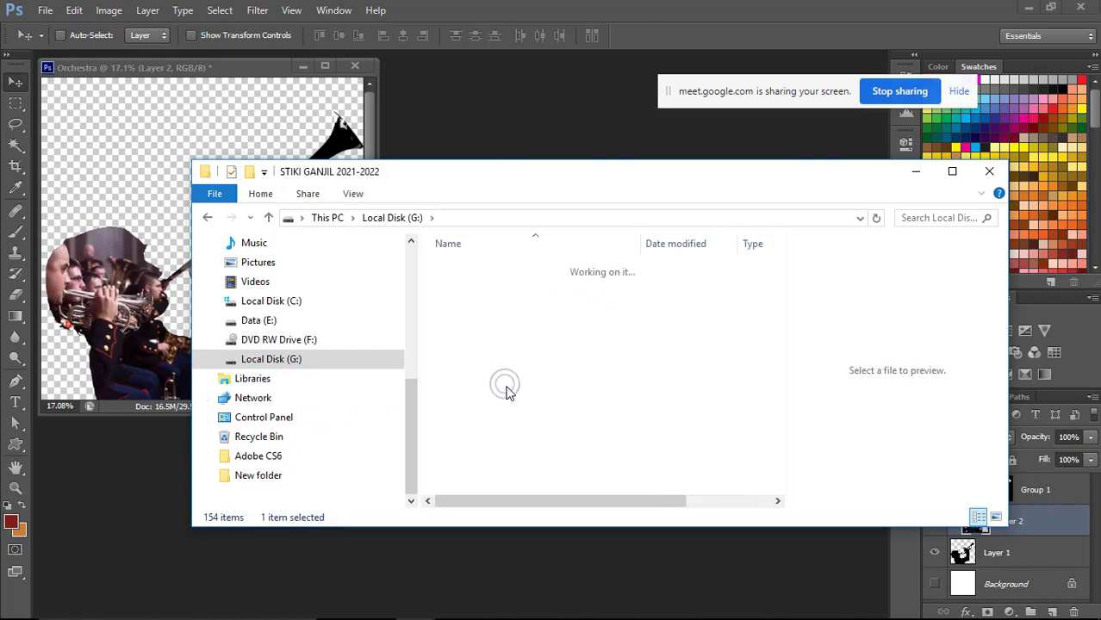
double_click(494, 369)
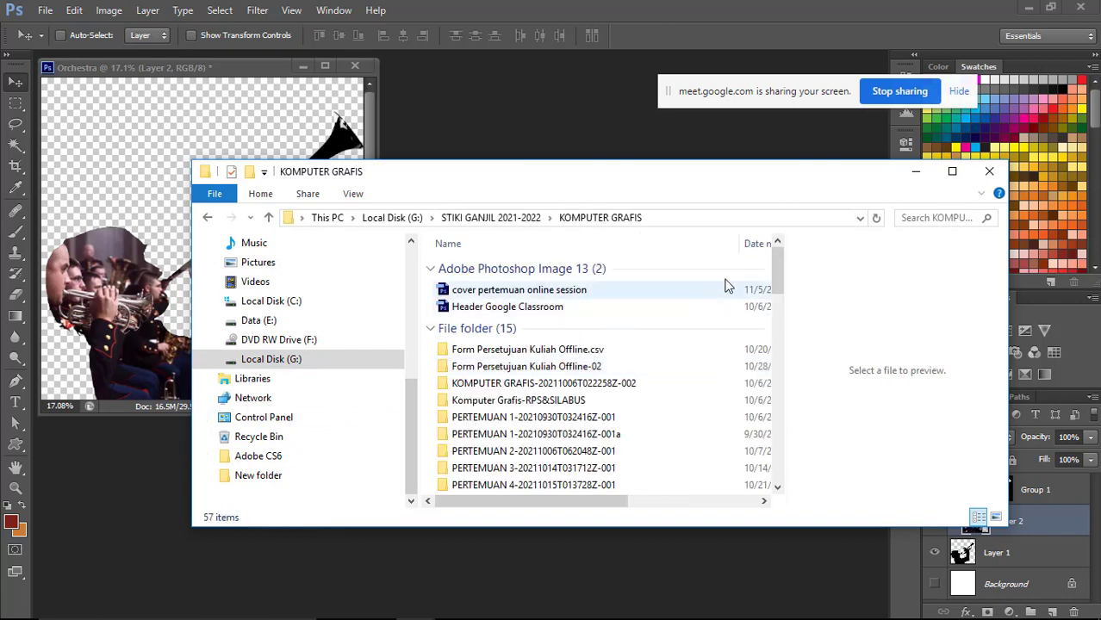
drag(781, 286, 794, 330)
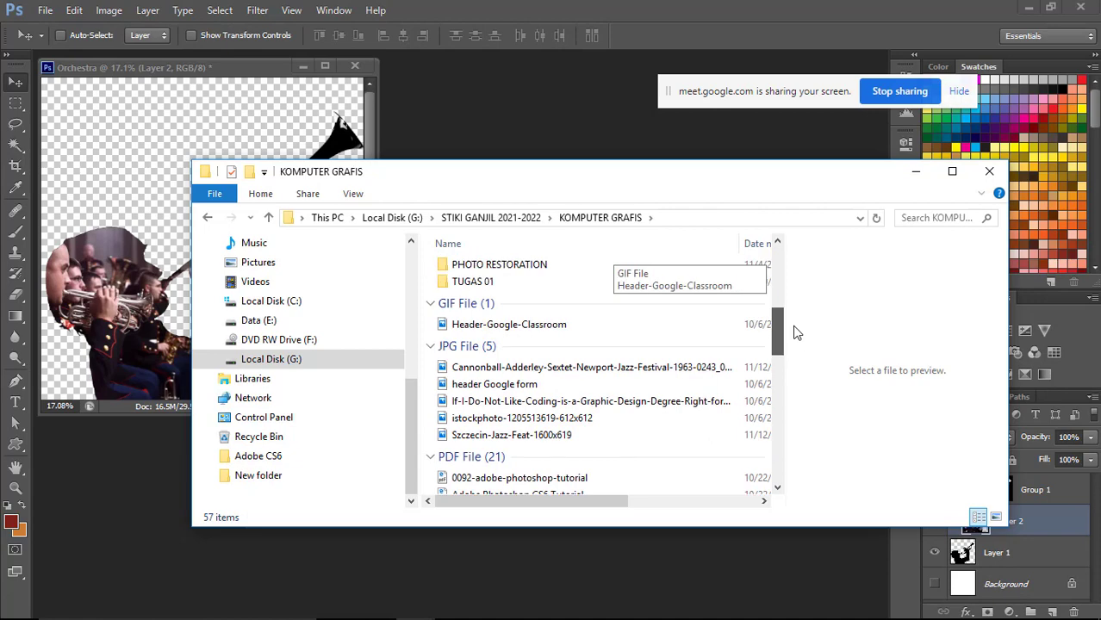
Select the Newport Jazz Festival and Szczecin-Jazz-Feat-1600x619 photos and open both in Photoshop.
click(512, 433)
click(512, 420)
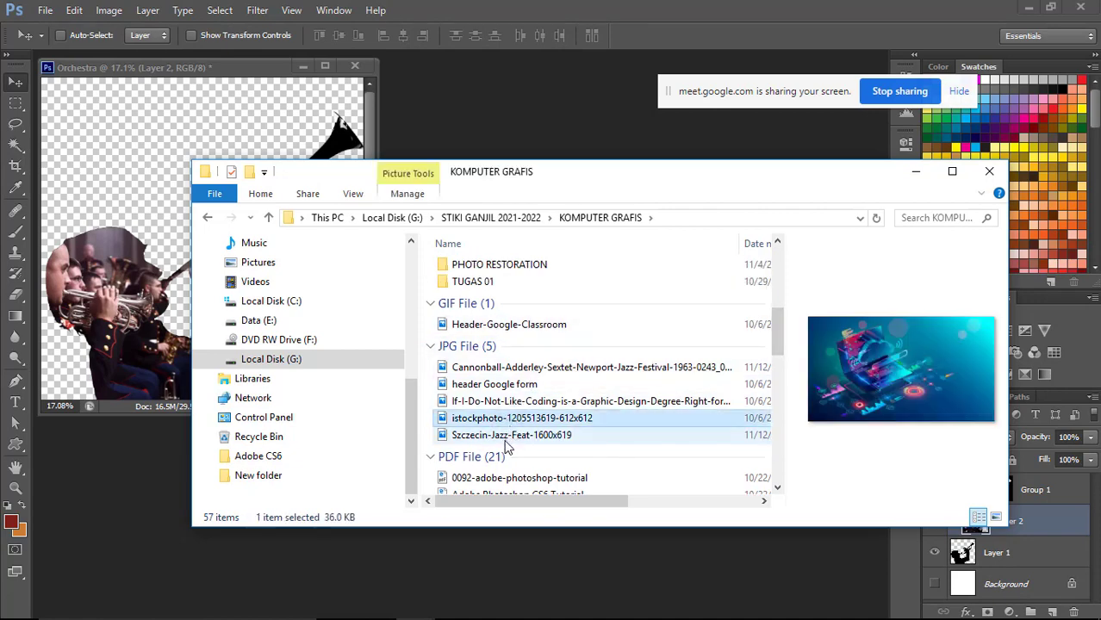
click(513, 436)
click(517, 402)
click(521, 385)
click(524, 368)
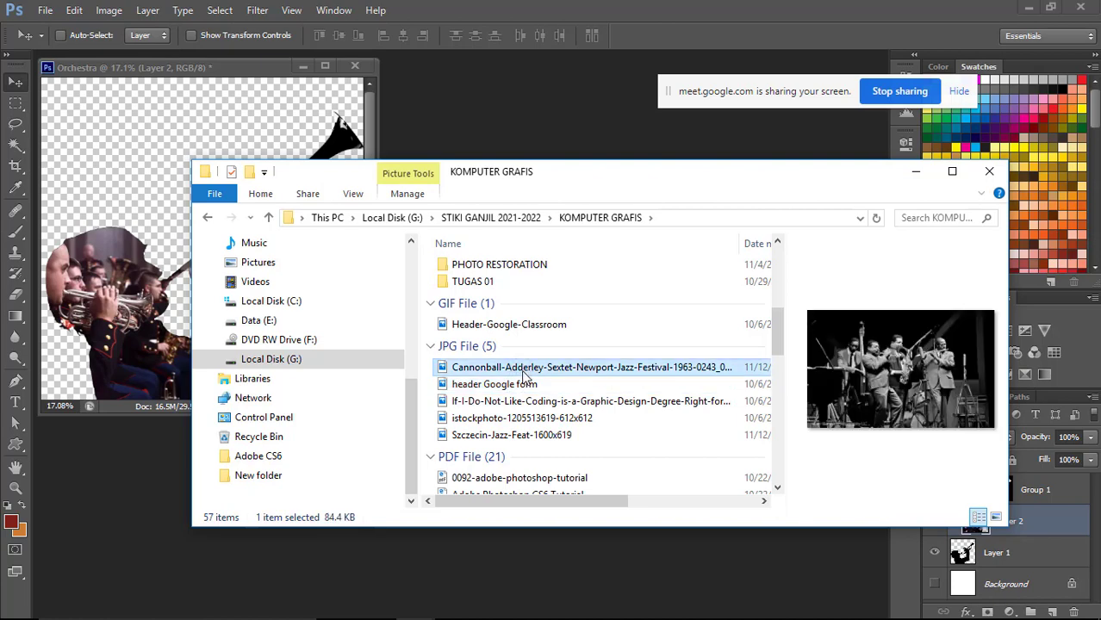
shift+click(523, 435)
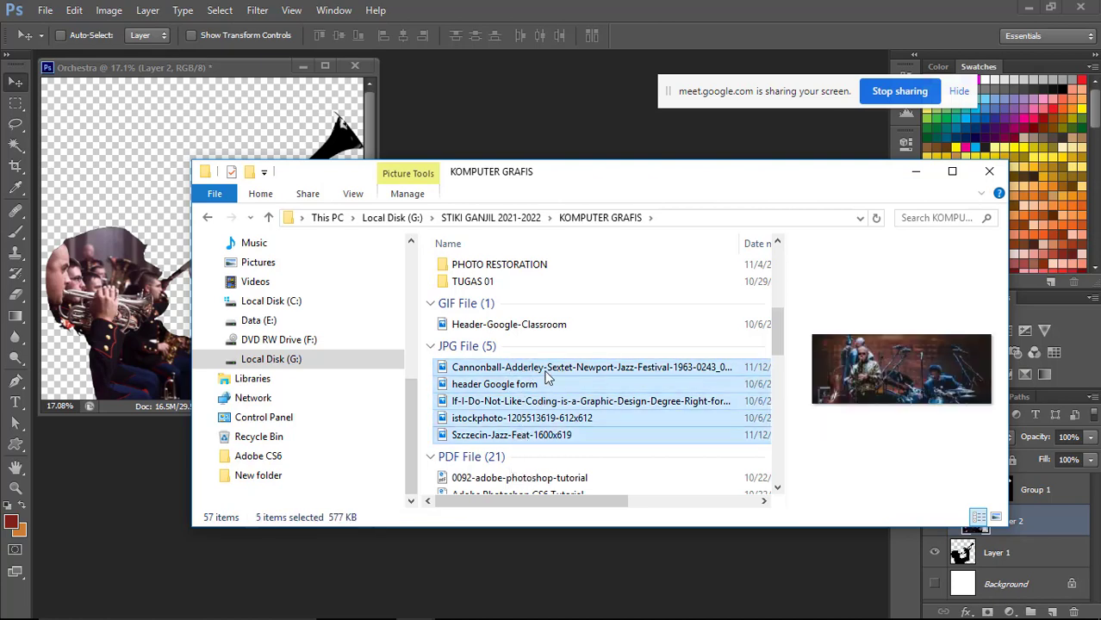
click(560, 371)
drag(562, 376, 542, 119)
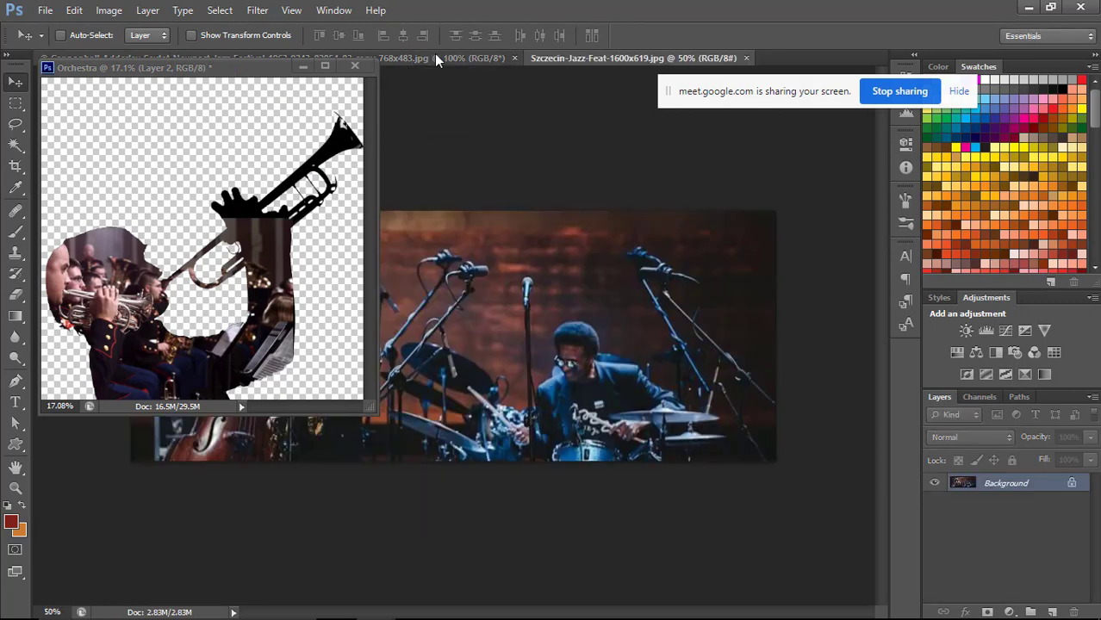
Float the Newport Jazz Festival photo, select a large rectangle around the band, and move it into Group 1 of Orchestra.
drag(434, 53, 515, 186)
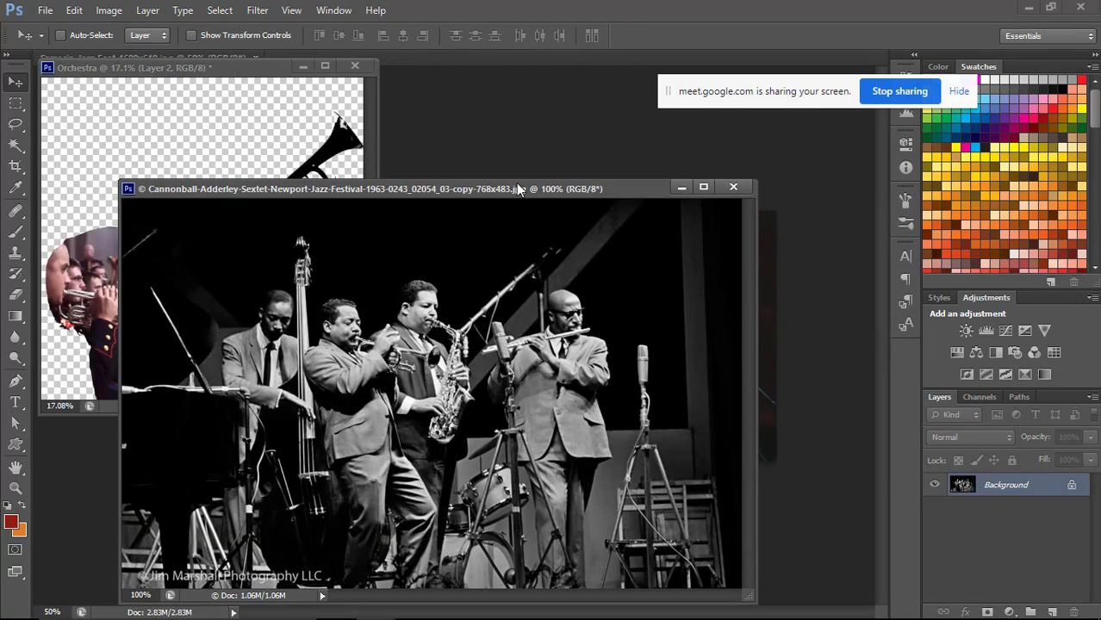
key(m)
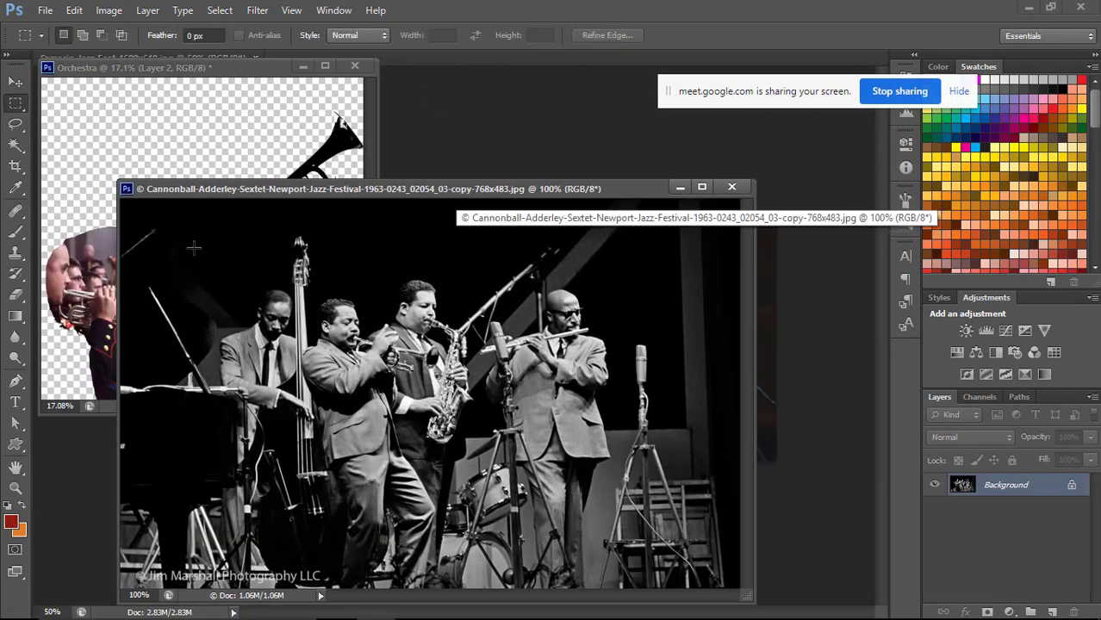
drag(191, 226, 679, 562)
key(v)
drag(398, 294, 286, 183)
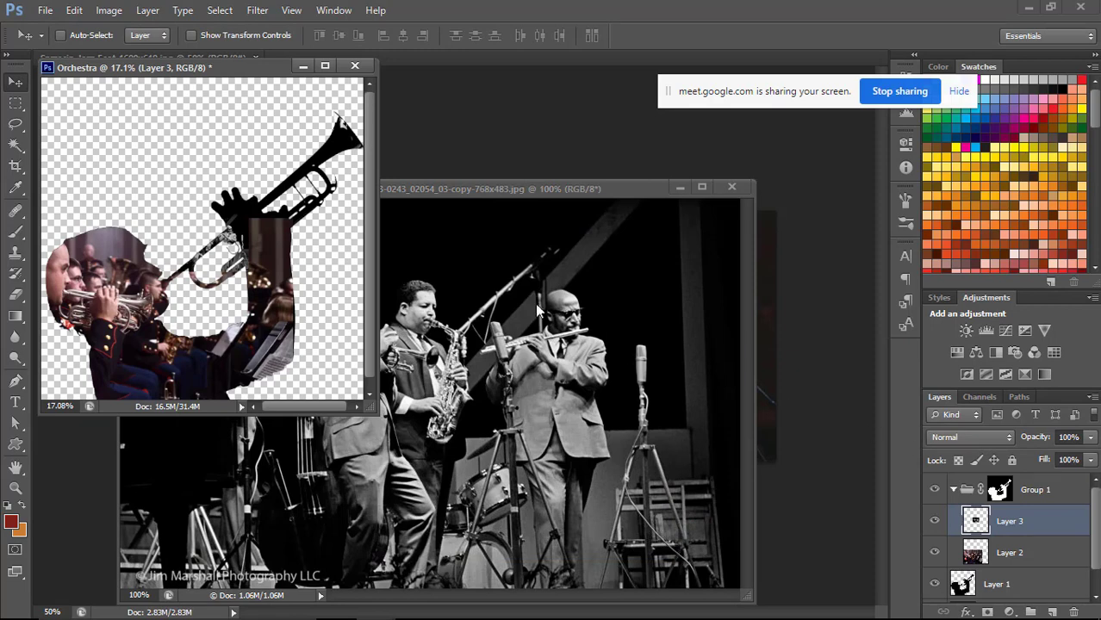
Hide Layer 2 and enlarge the band photo on Layer 3 to about 508%, positioning the musicians inside the silhouette's head and arm.
click(934, 553)
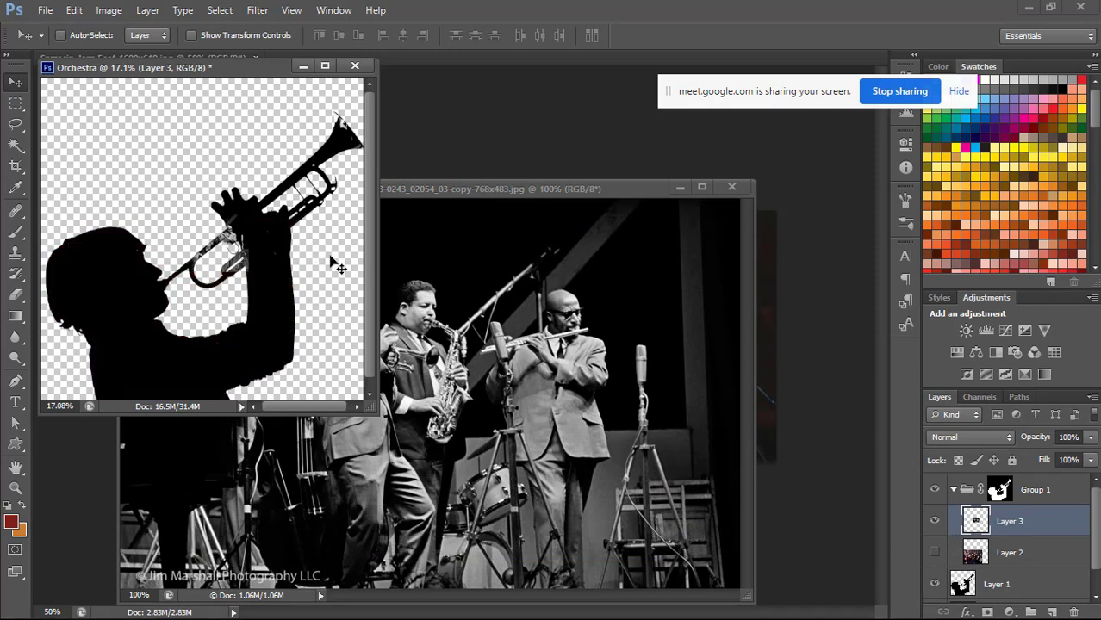
key(f)
key(ctrl+t)
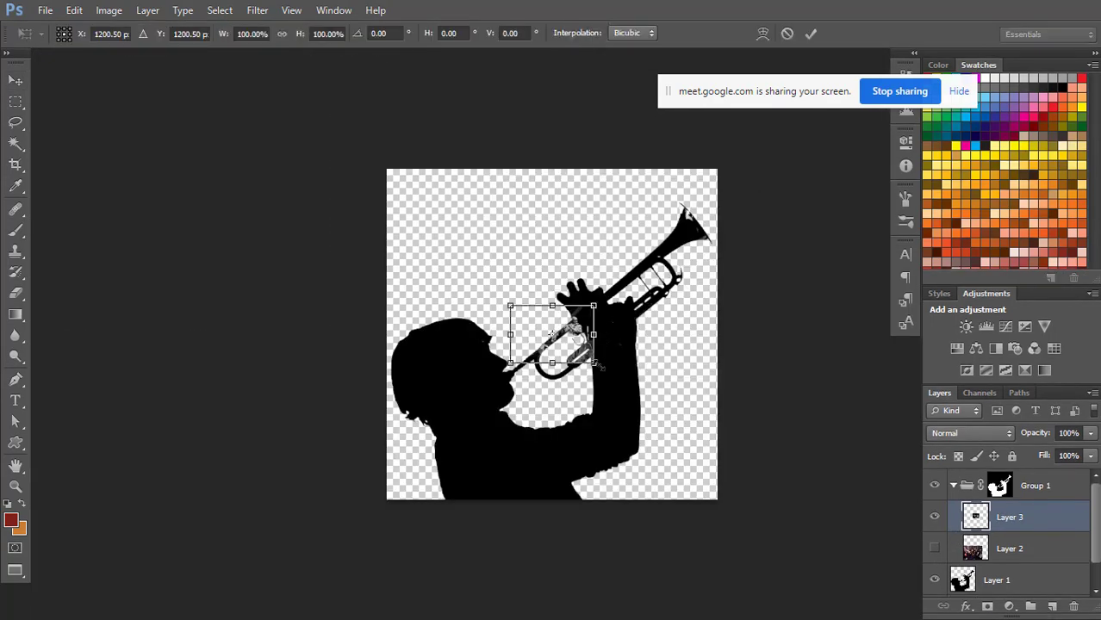
drag(598, 366, 732, 455)
drag(732, 307, 622, 343)
drag(733, 260, 792, 187)
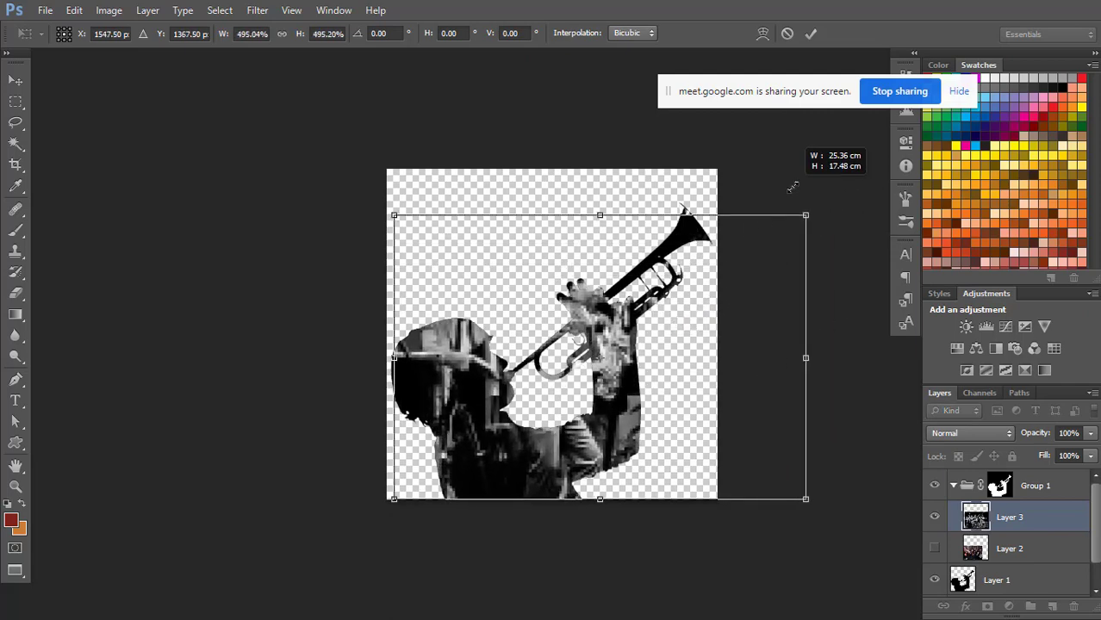
drag(728, 284, 627, 338)
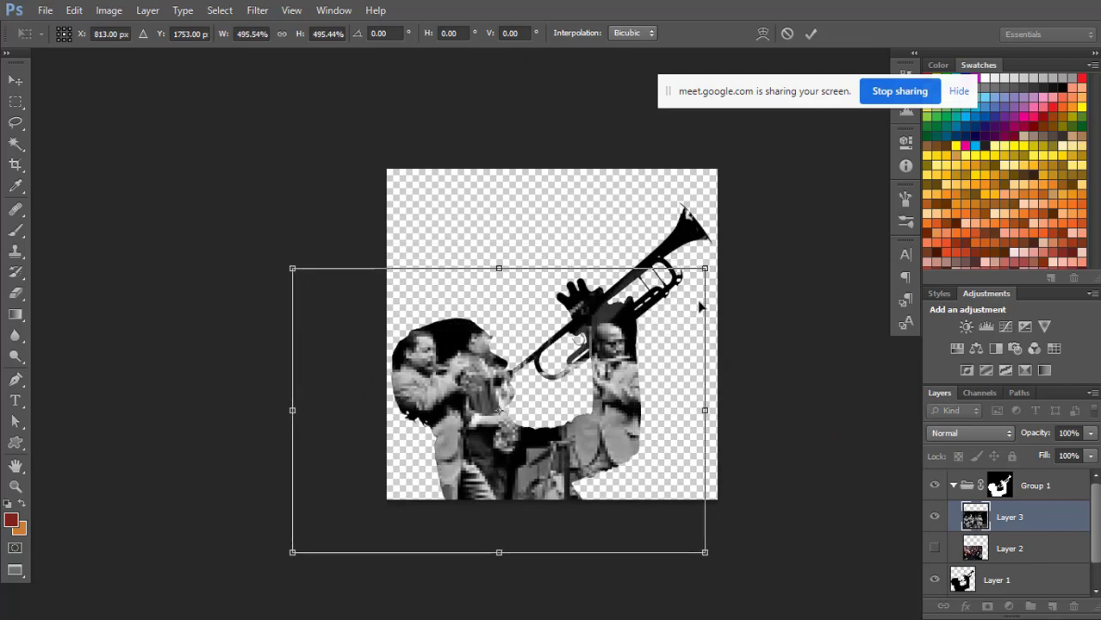
drag(708, 263, 728, 252)
mouse_move(677, 334)
mouse_down()
mouse_move(660, 339)
mouse_move(659, 325)
mouse_up()
drag(712, 256, 698, 267)
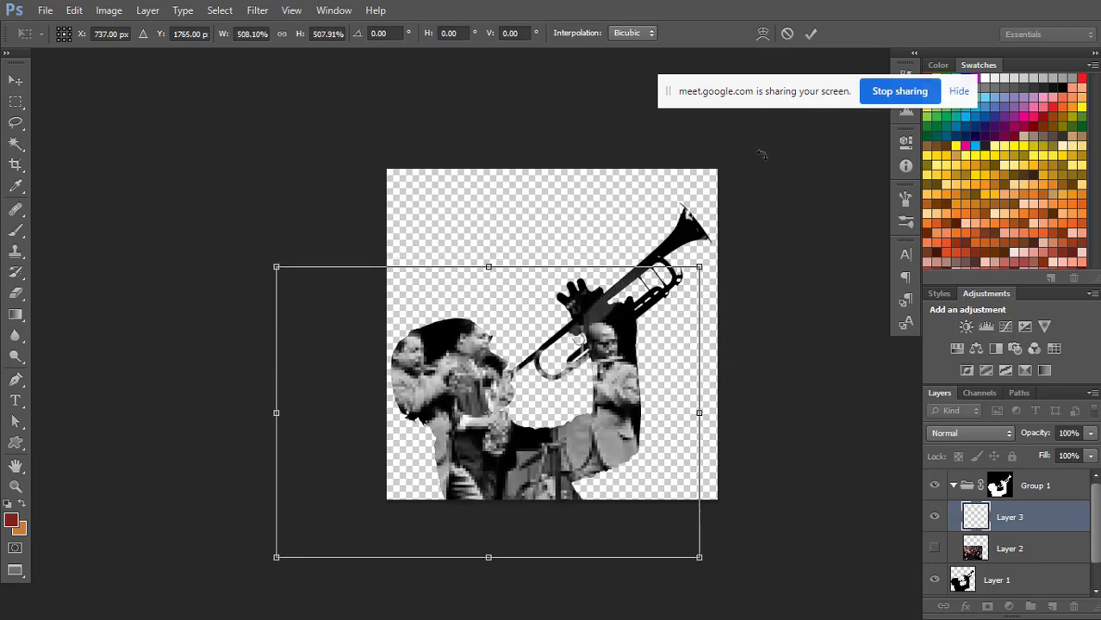
click(811, 34)
drag(647, 351, 652, 352)
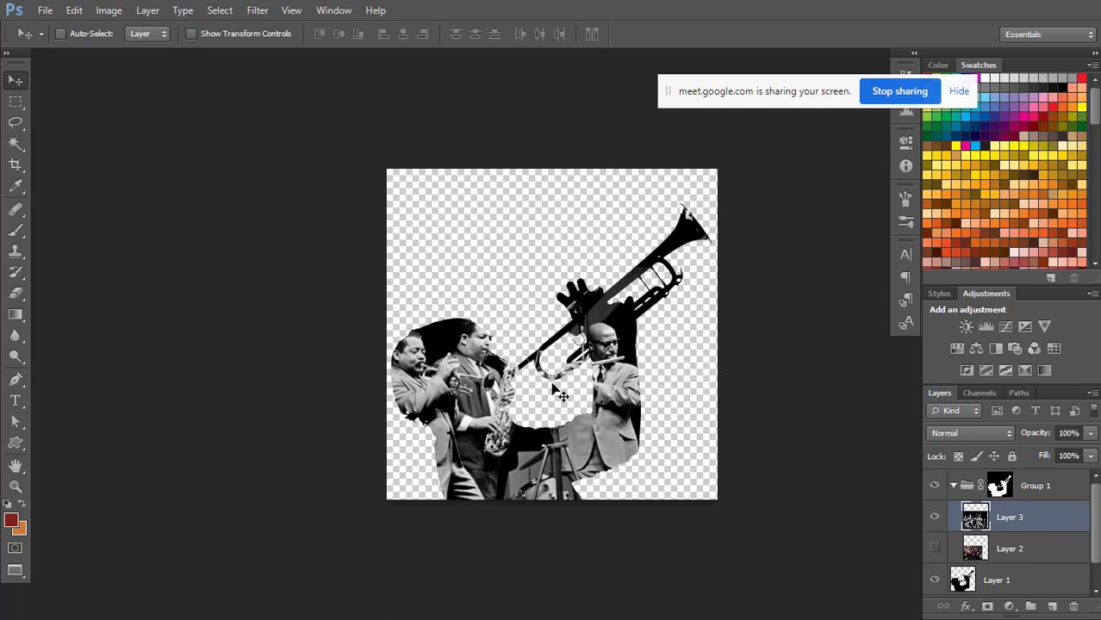
Show the Background layer and cover Layer 3 with a new layer filled with light periwinkle blue in Screen blend mode.
drag(1097, 511, 1097, 552)
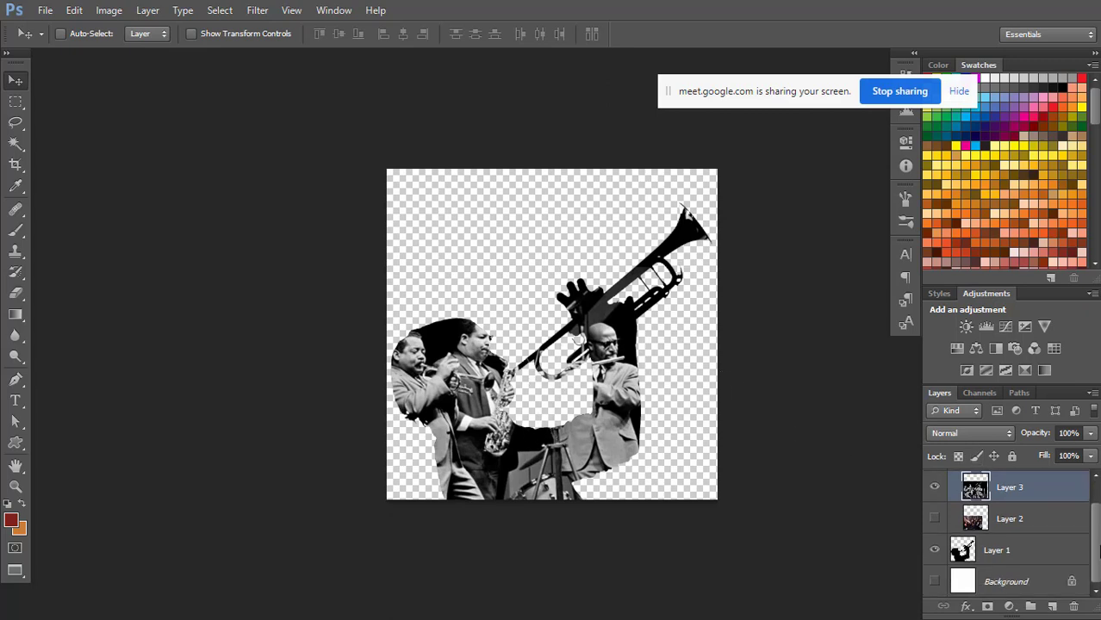
click(934, 583)
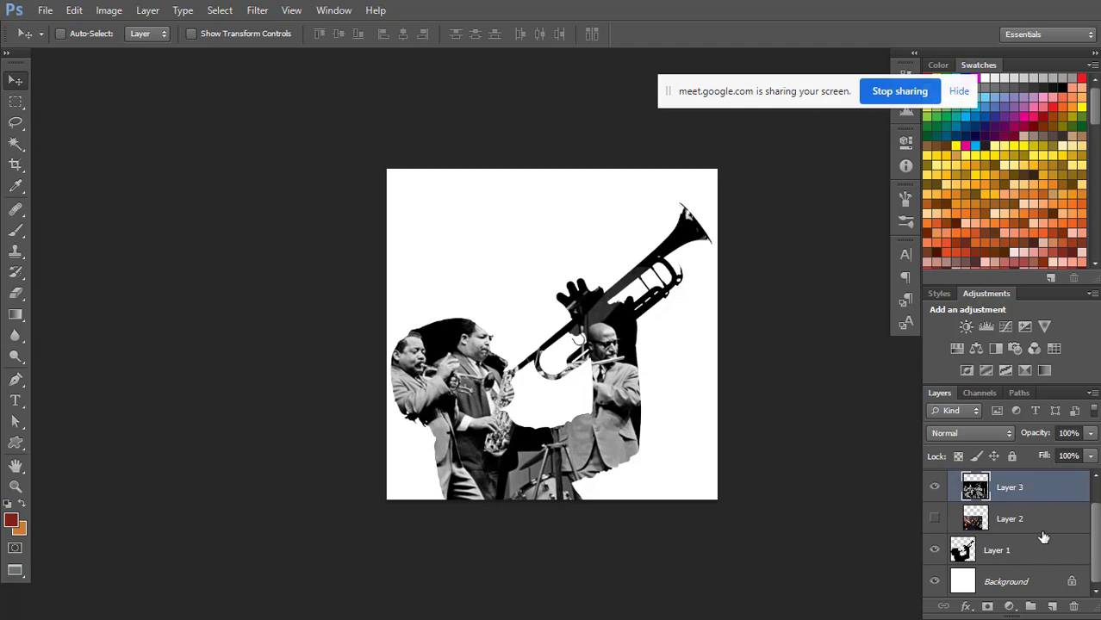
click(1052, 606)
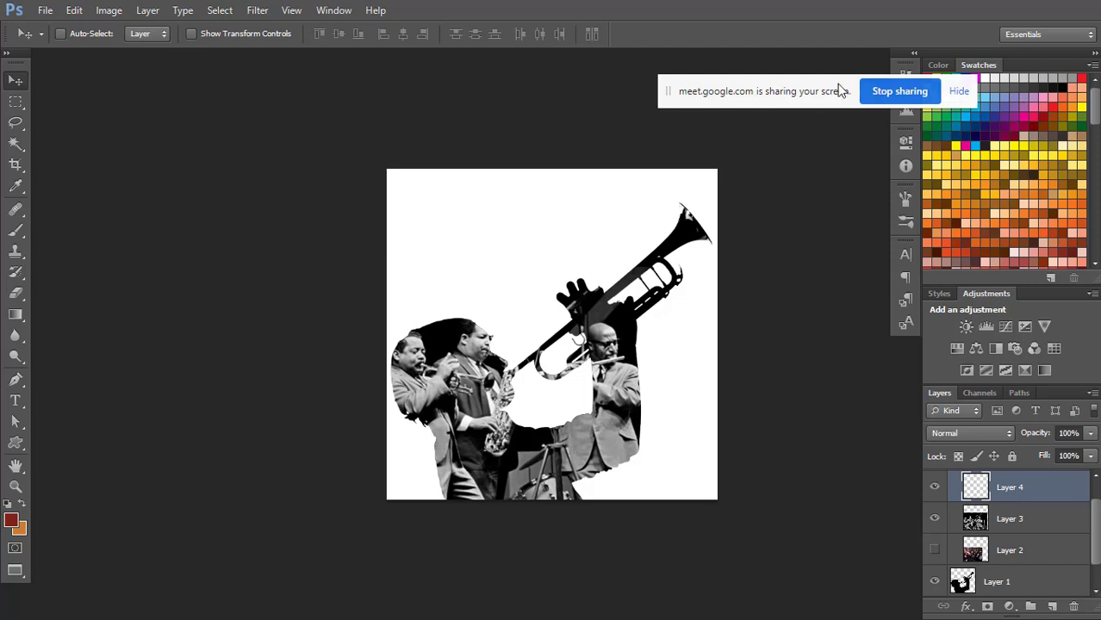
drag(812, 87, 769, 16)
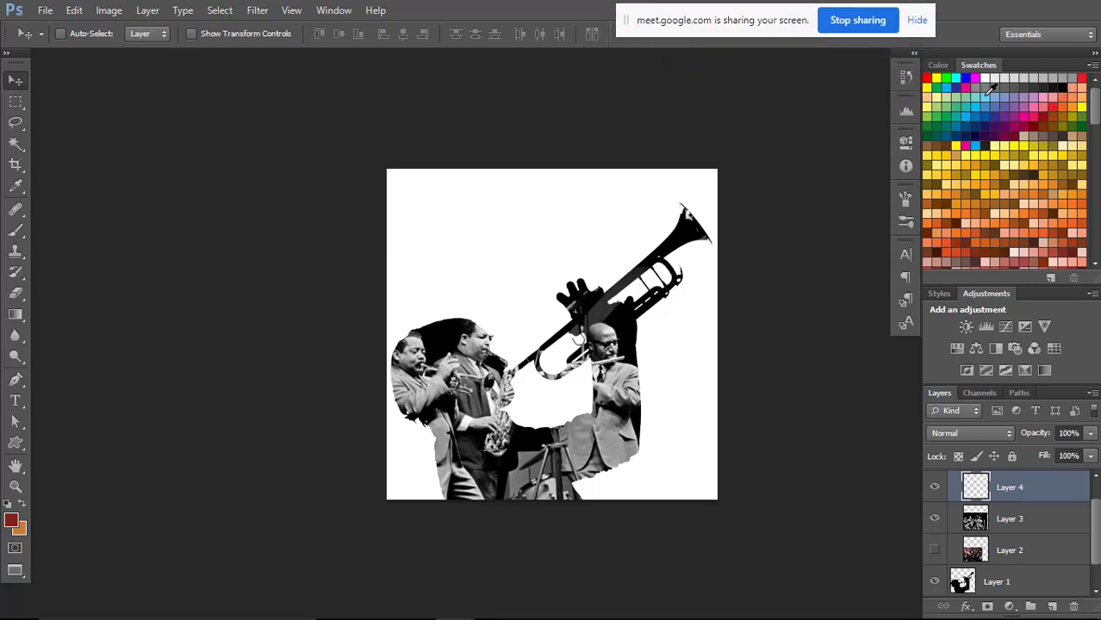
click(1004, 93)
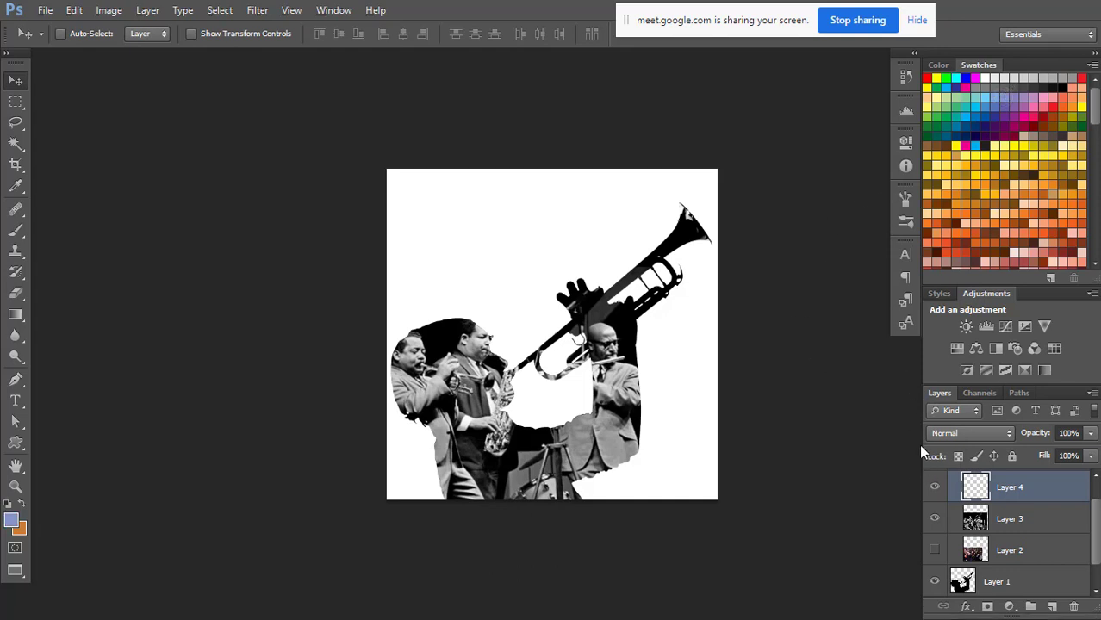
key(alt+BackSpace)
click(968, 426)
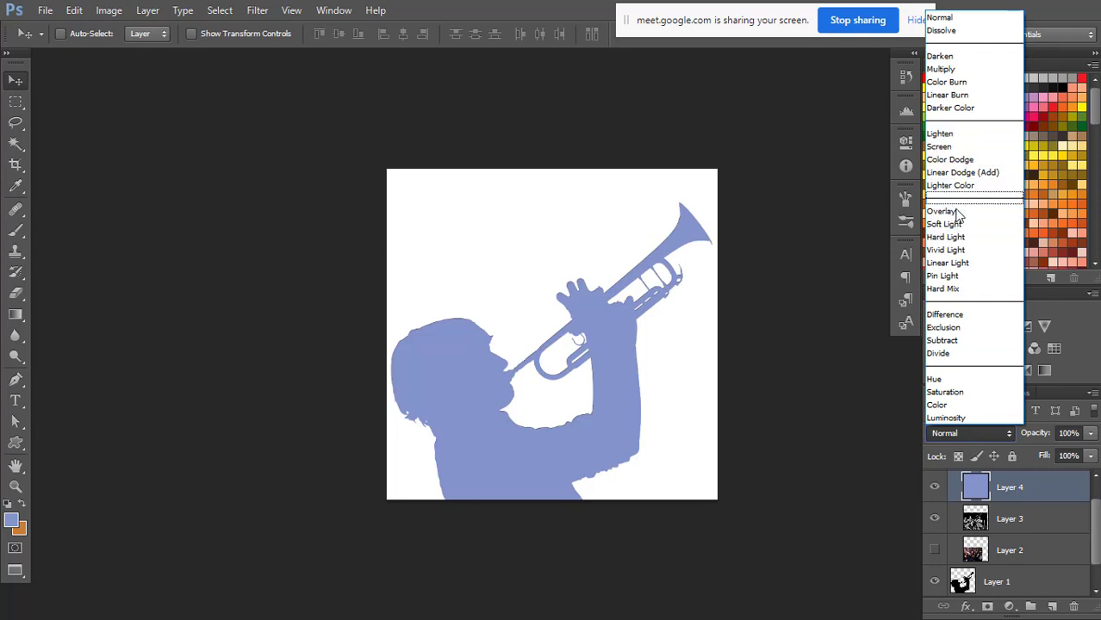
click(959, 149)
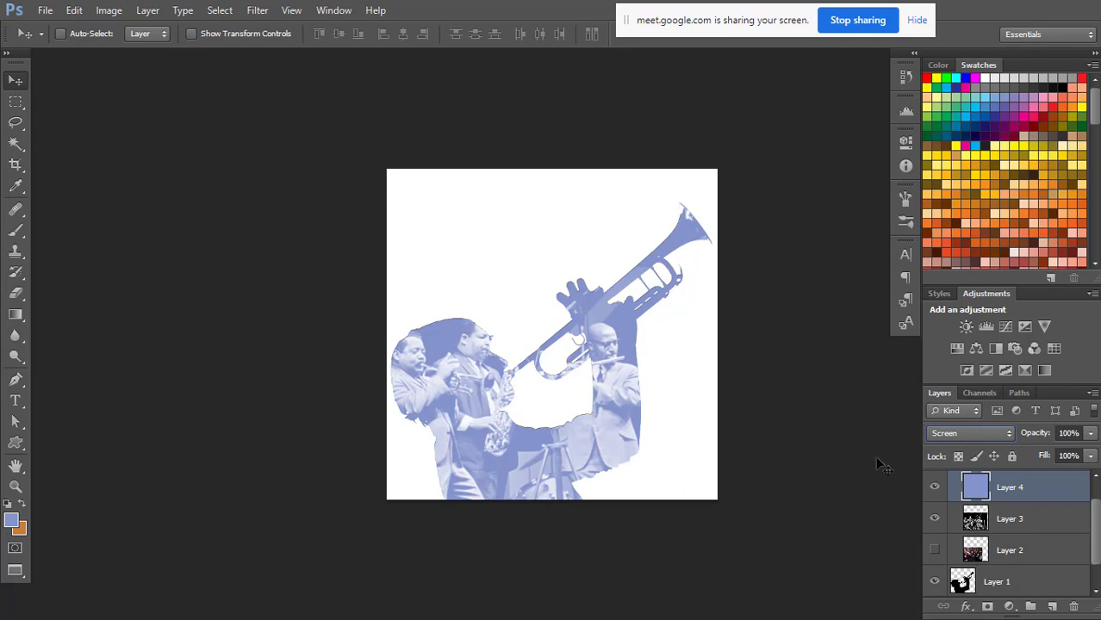
Add a layer above the periwinkle fill and draw a linear red-to-transparent gradient from just below the canvas up to near its top.
click(1052, 606)
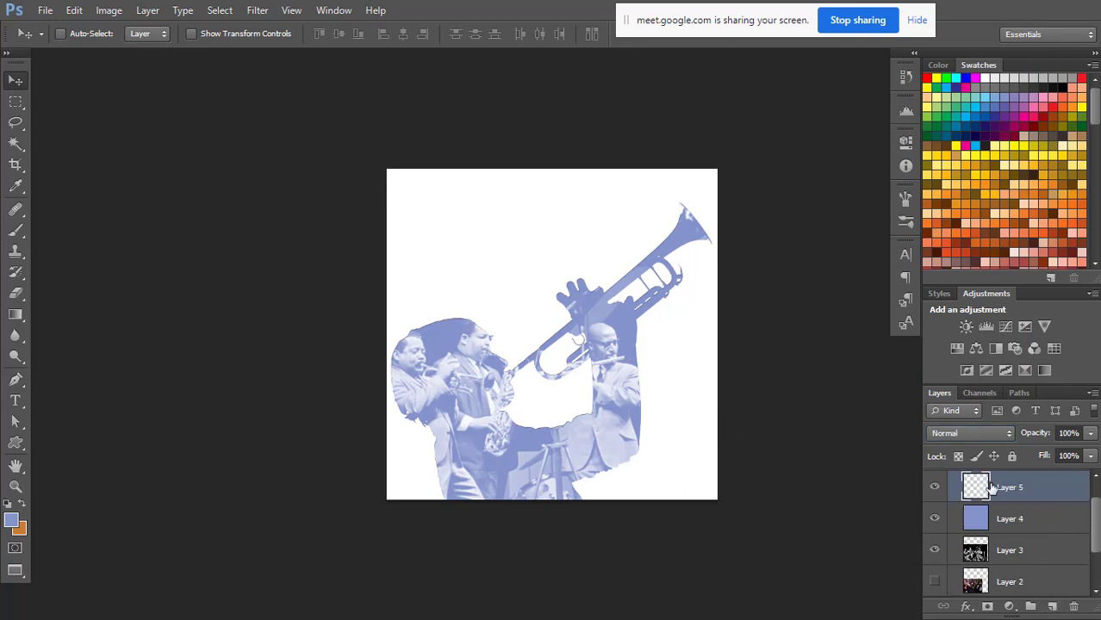
click(1052, 103)
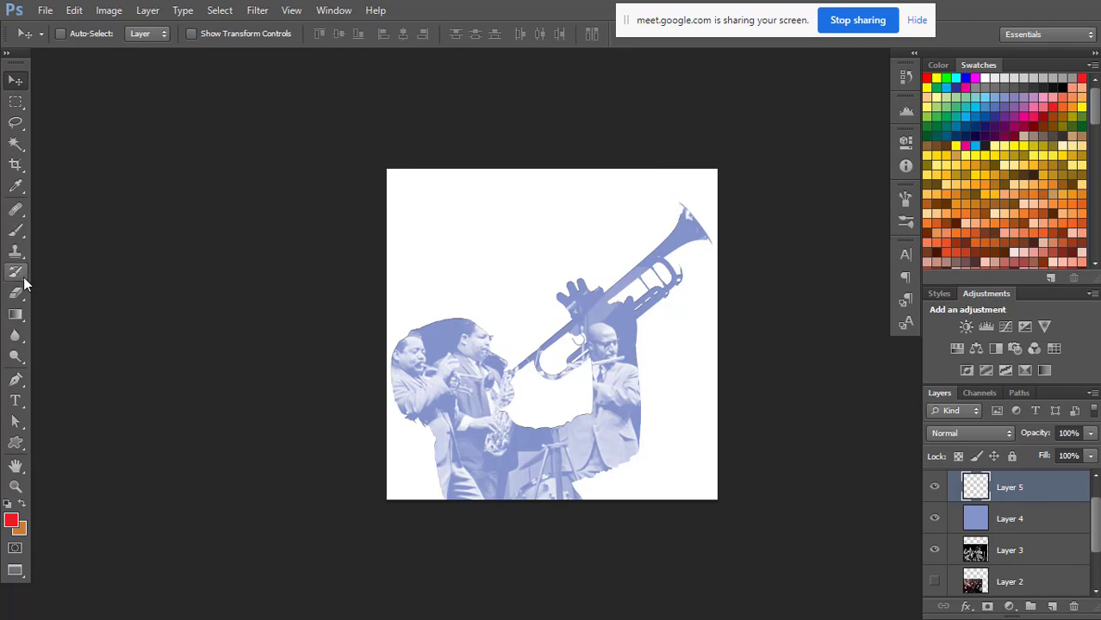
click(16, 318)
click(63, 313)
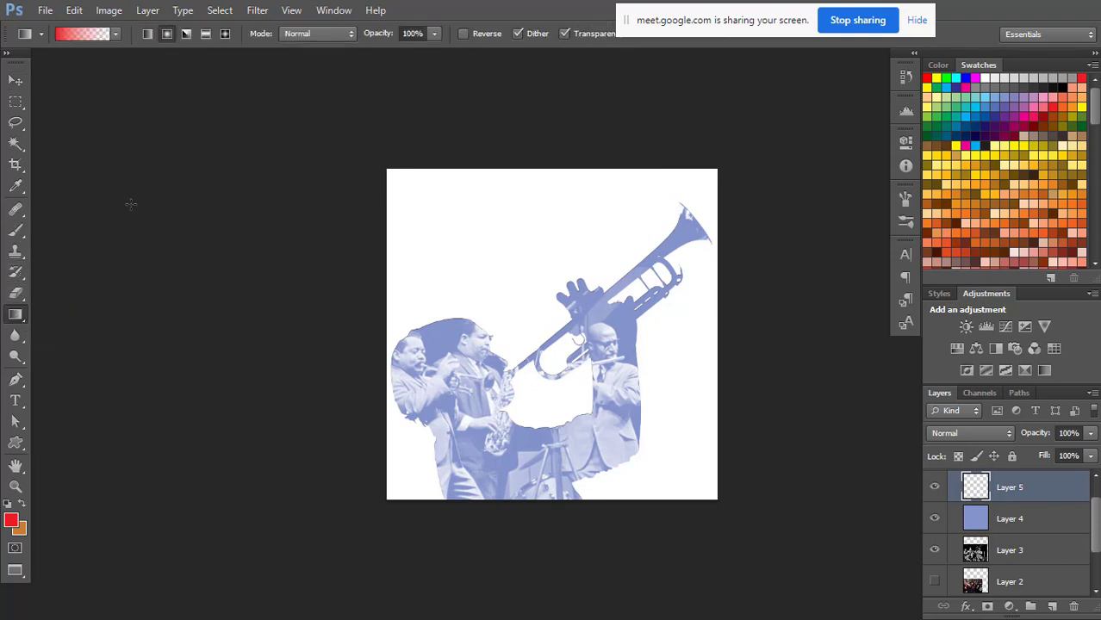
click(147, 34)
click(115, 34)
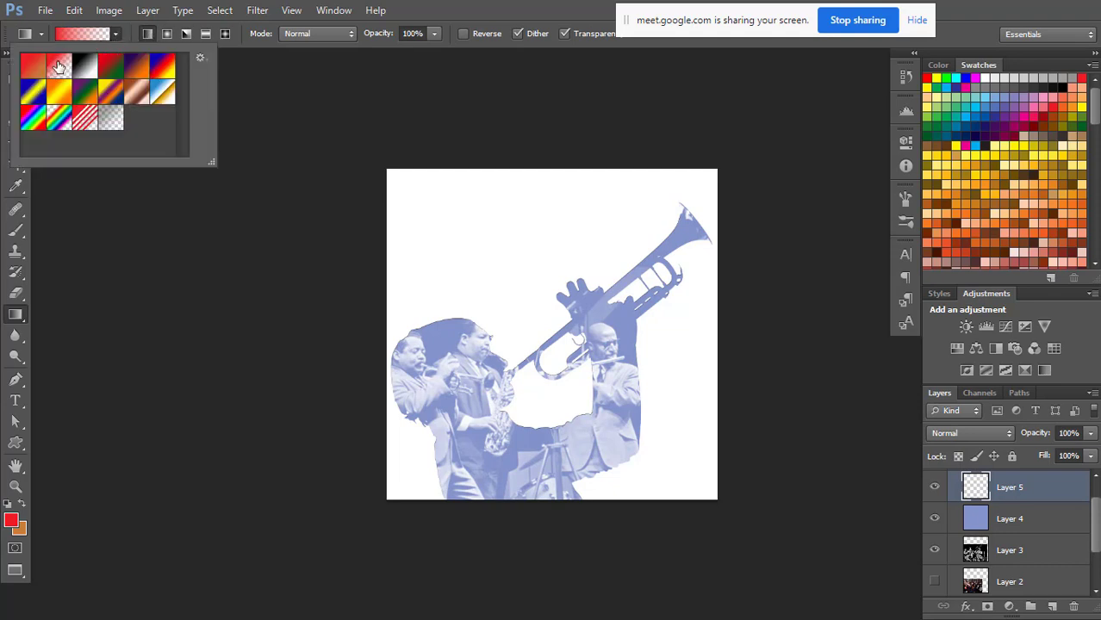
click(429, 5)
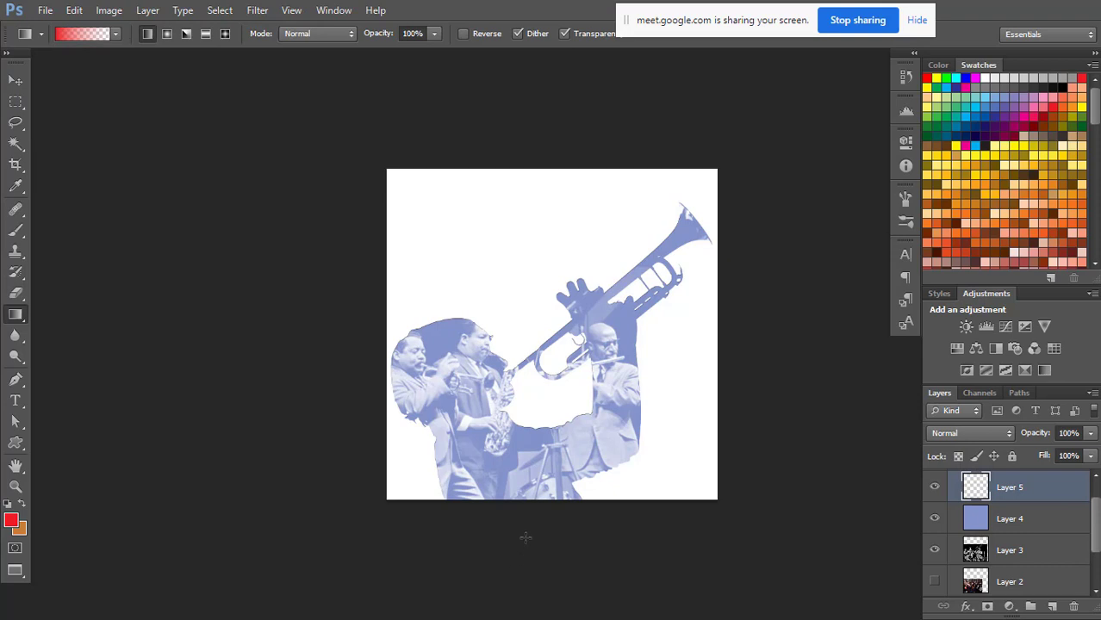
drag(553, 546, 569, 206)
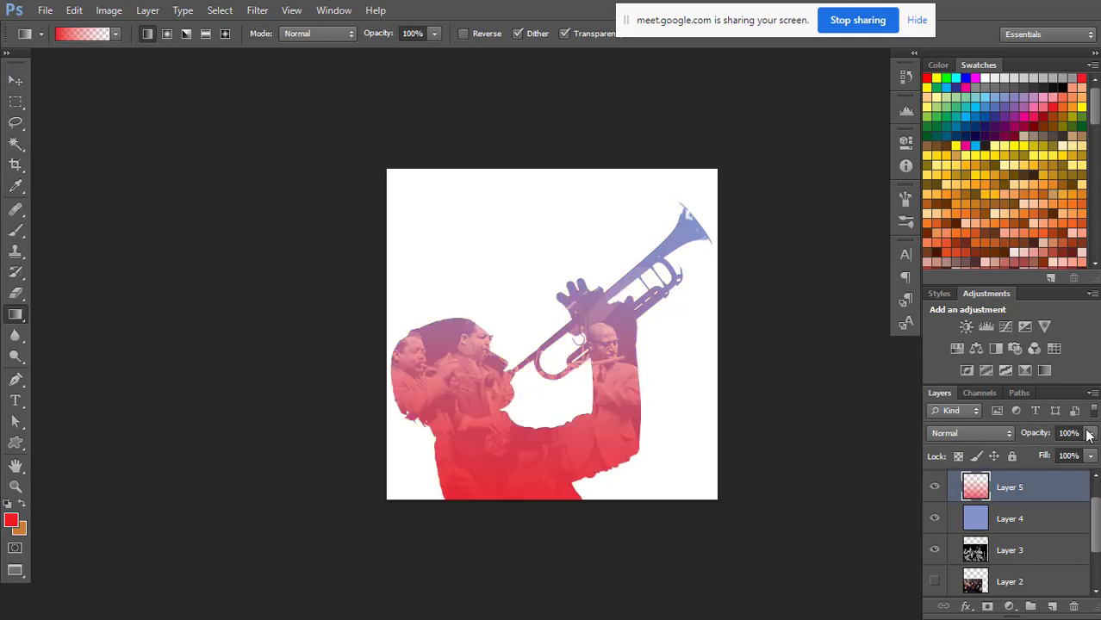
Try the Screen blend mode on the red gradient layer, and settle on Overlay.
click(978, 434)
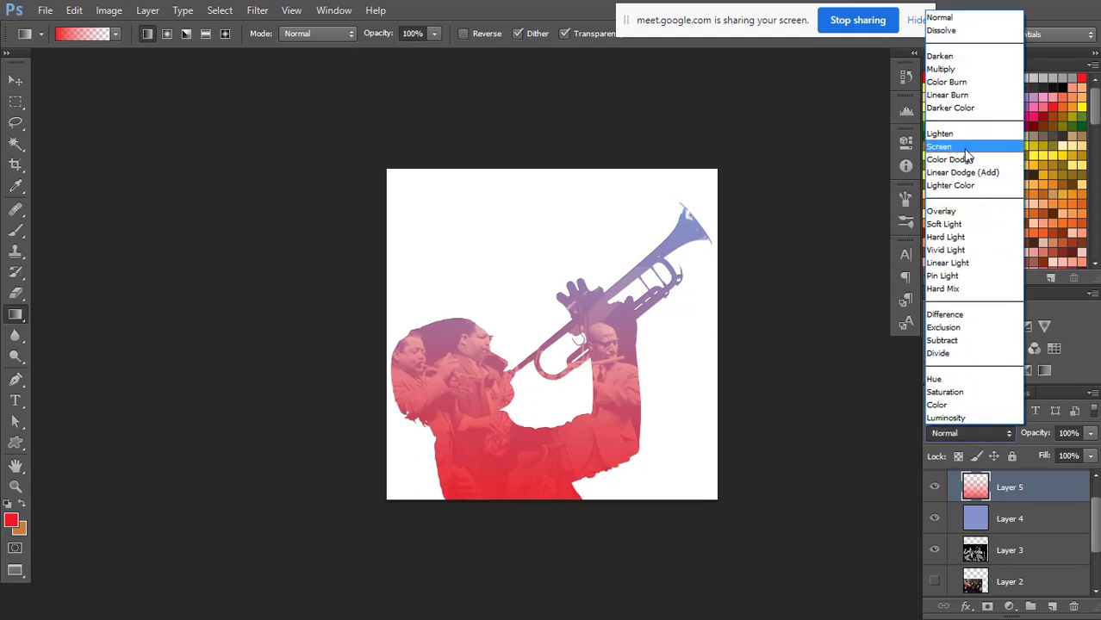
click(965, 143)
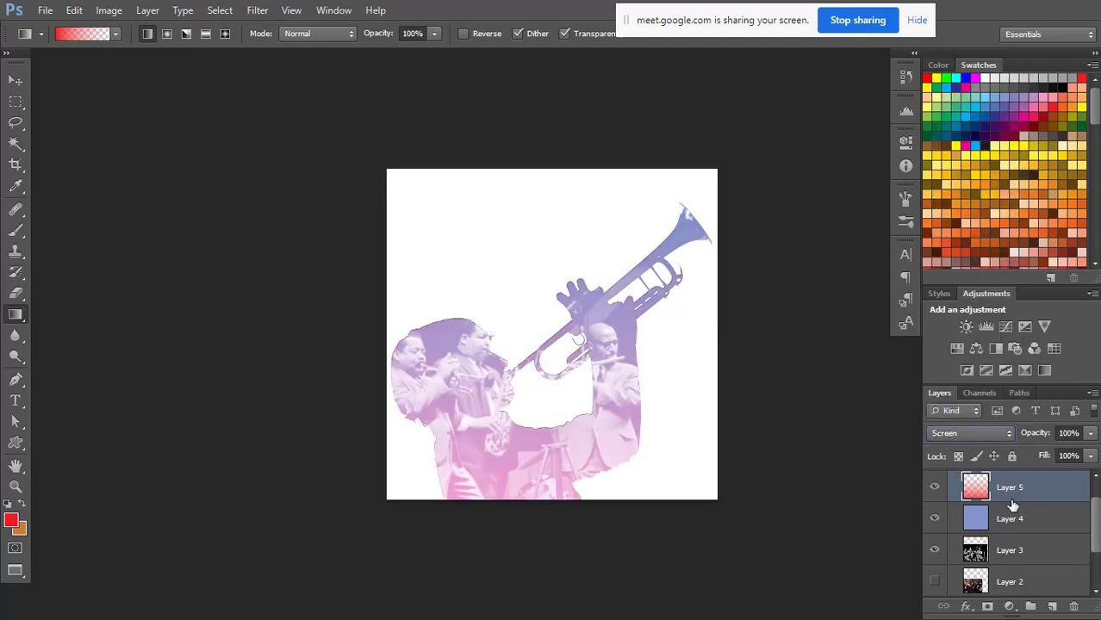
click(983, 435)
click(956, 211)
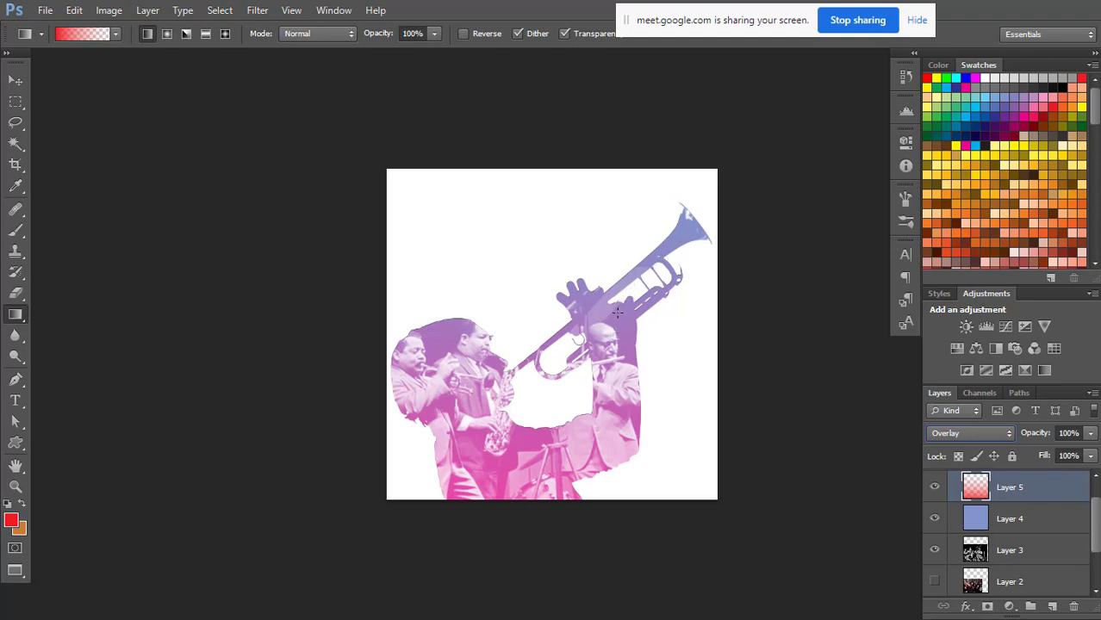
Add a layer directly above Background and fill it with very light grey, replacing a darker grey trial fill.
scroll(1089, 512, down, 2)
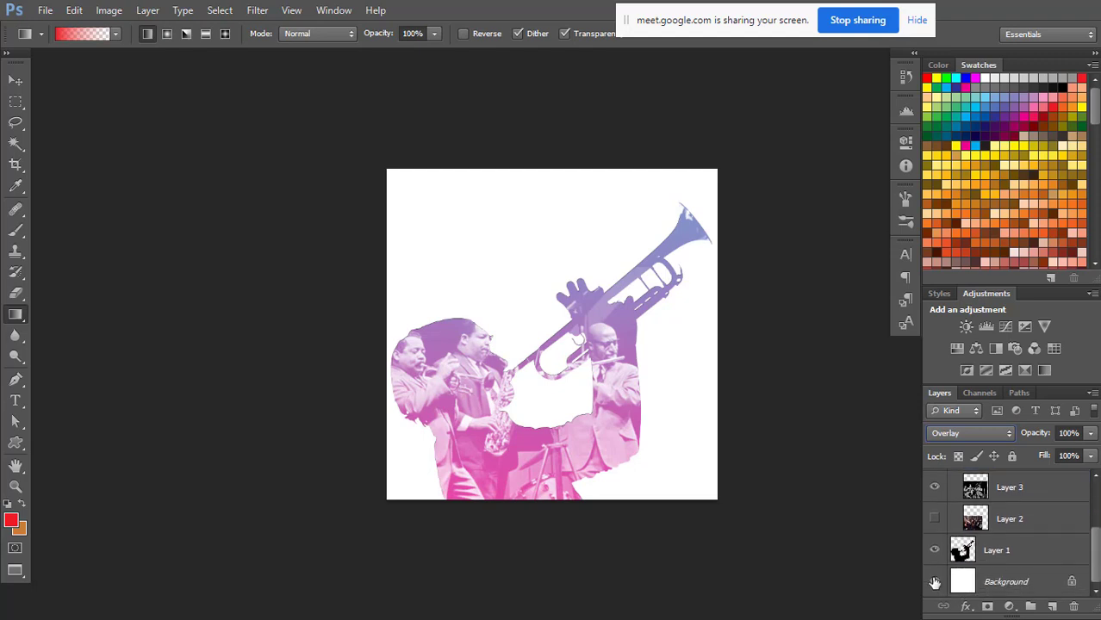
click(1007, 582)
click(1053, 608)
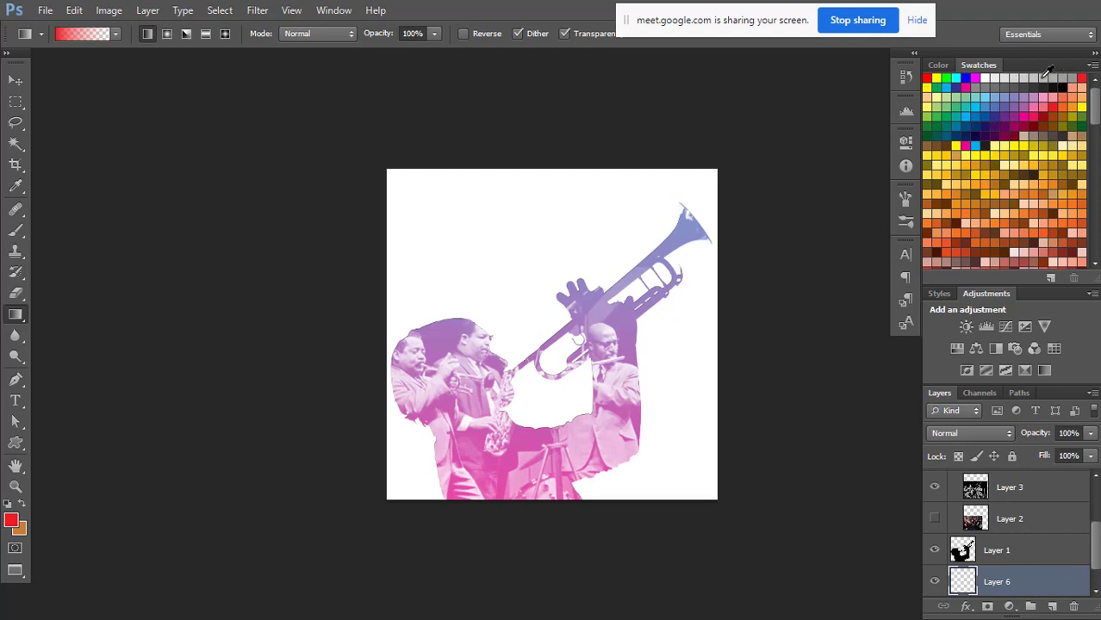
click(1034, 78)
key(alt+BackSpace)
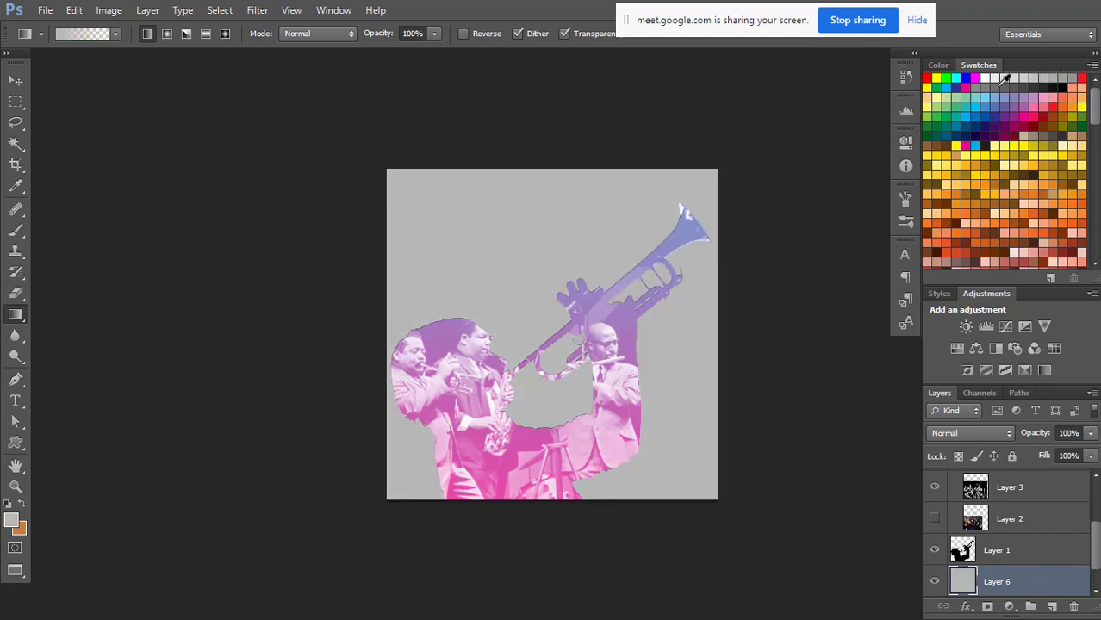
click(994, 89)
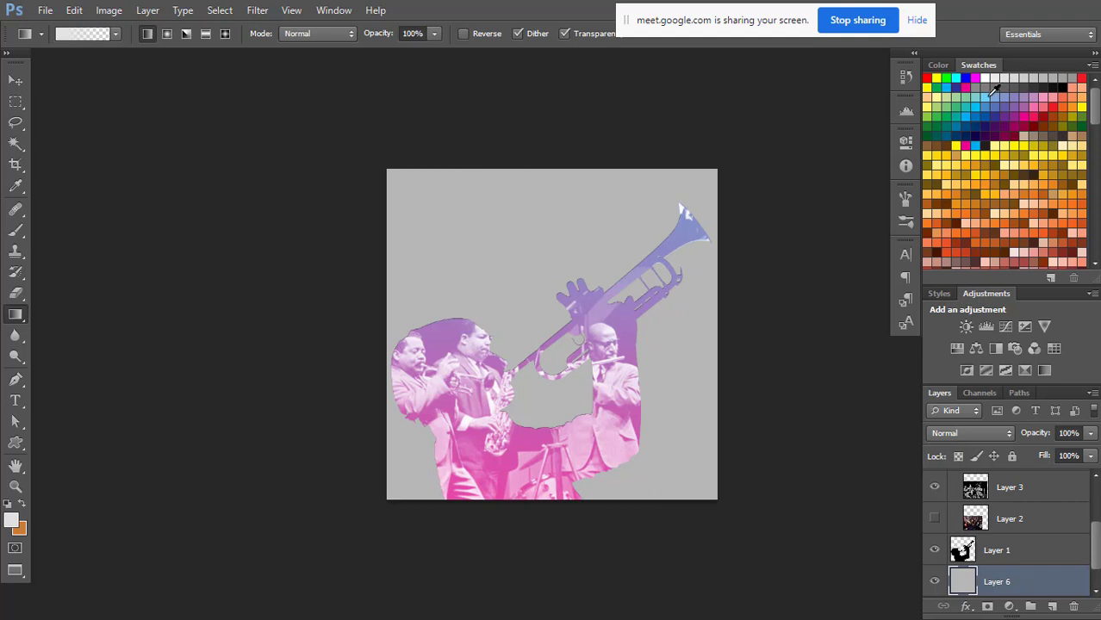
key(alt+BackSpace)
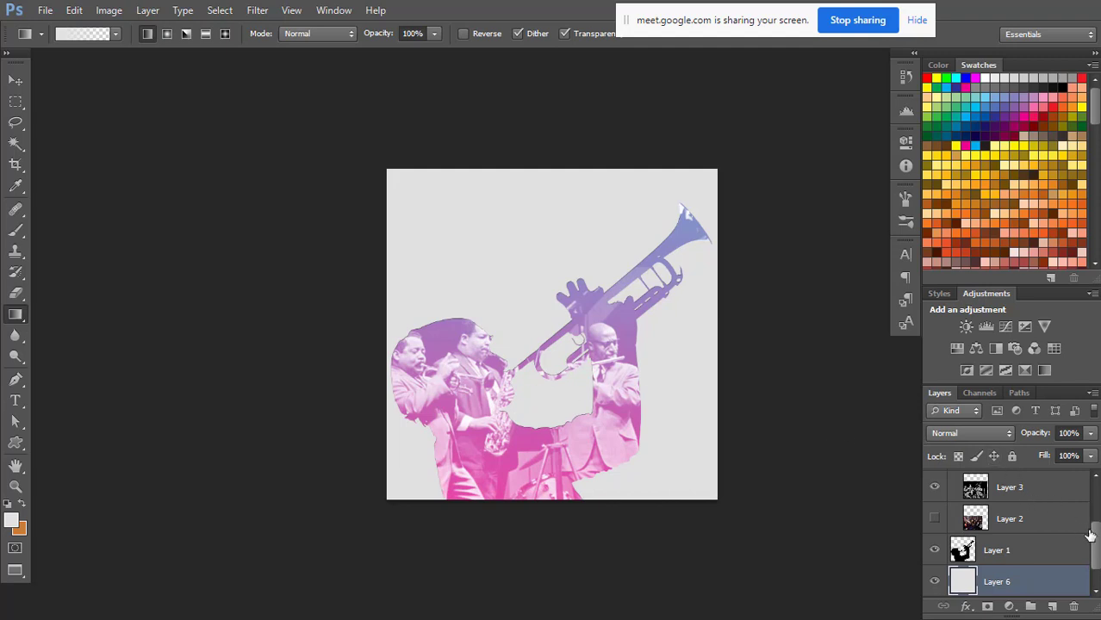
Add a layer at the top of Group 1 and draw a dark navy-to-transparent linear gradient from below the canvas to about mid-height.
drag(1096, 536, 1094, 492)
click(1047, 517)
click(1051, 606)
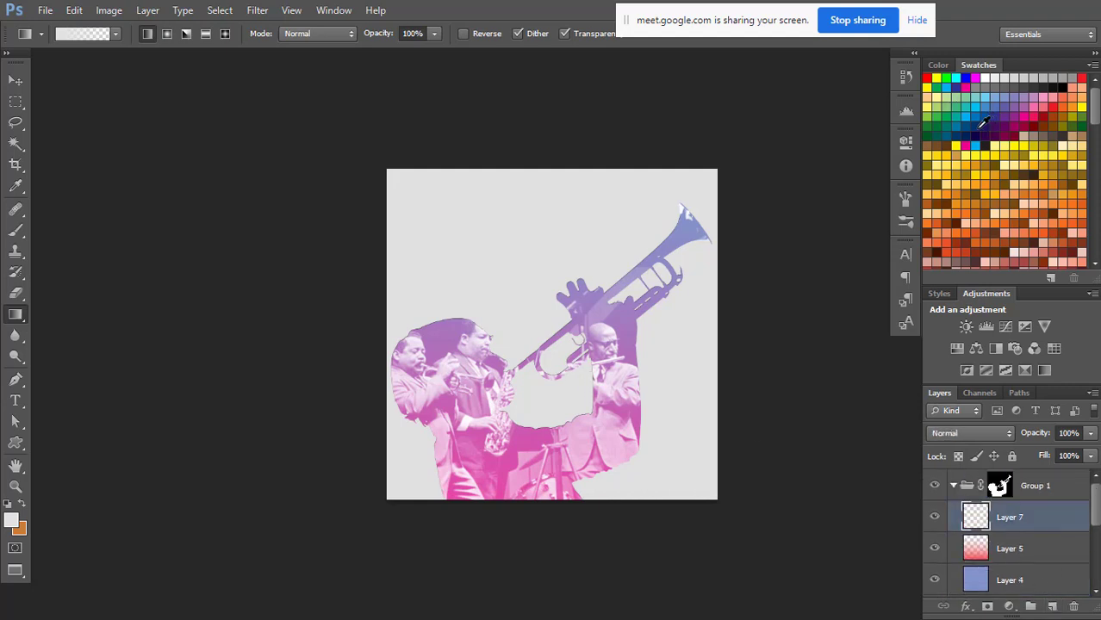
click(980, 127)
drag(534, 522, 540, 332)
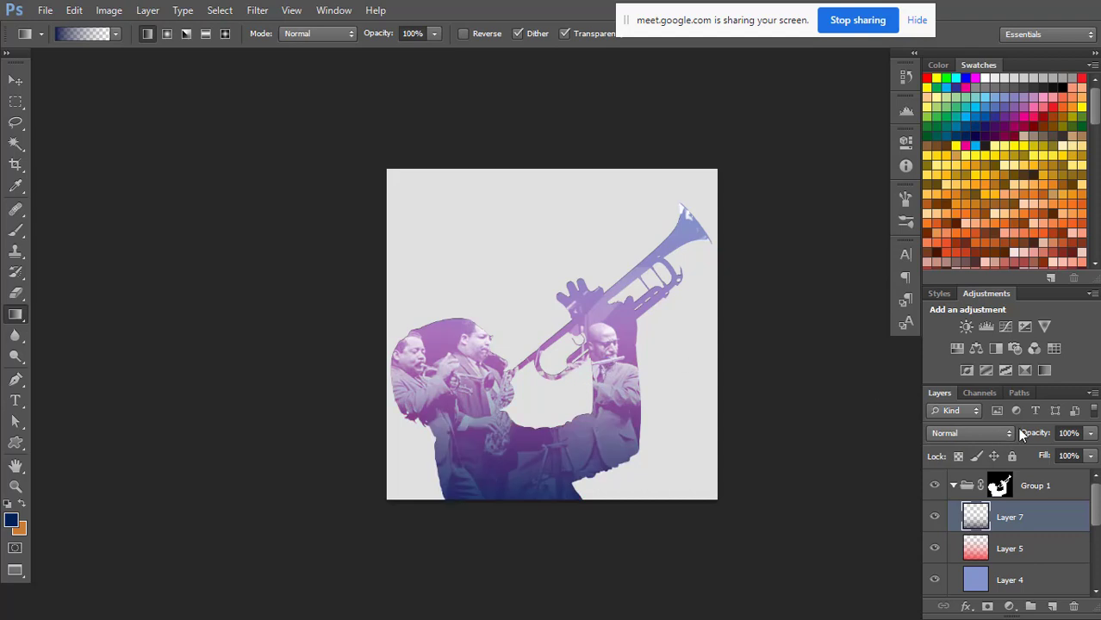
Set the navy gradient layer to 78% opacity with Multiply blend mode, and collapse Group 1.
click(1091, 433)
drag(1090, 453, 1077, 459)
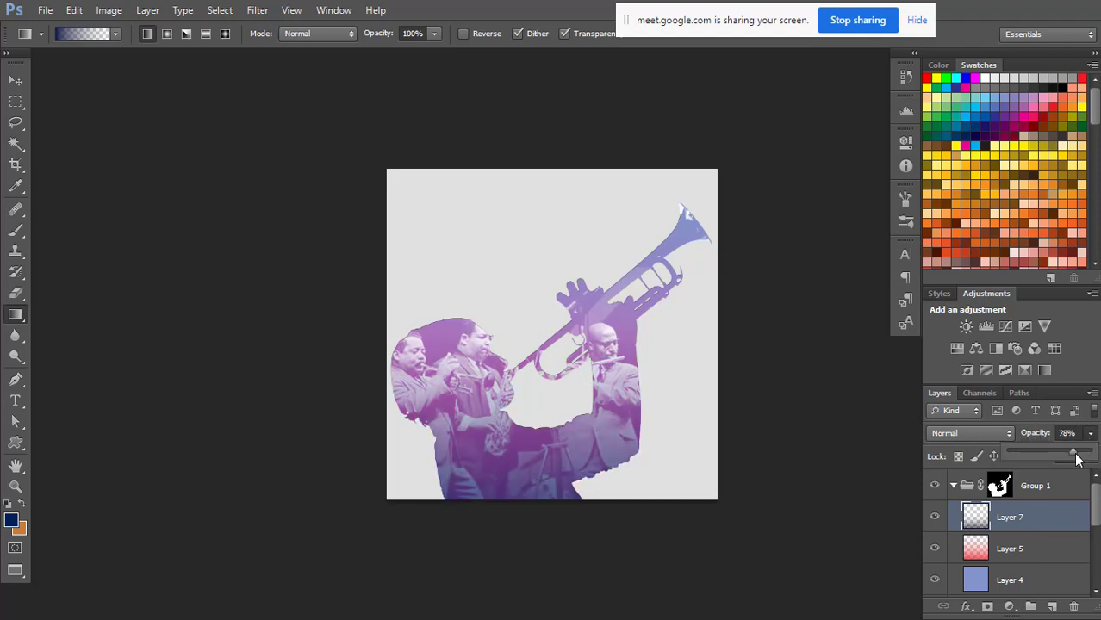
click(958, 435)
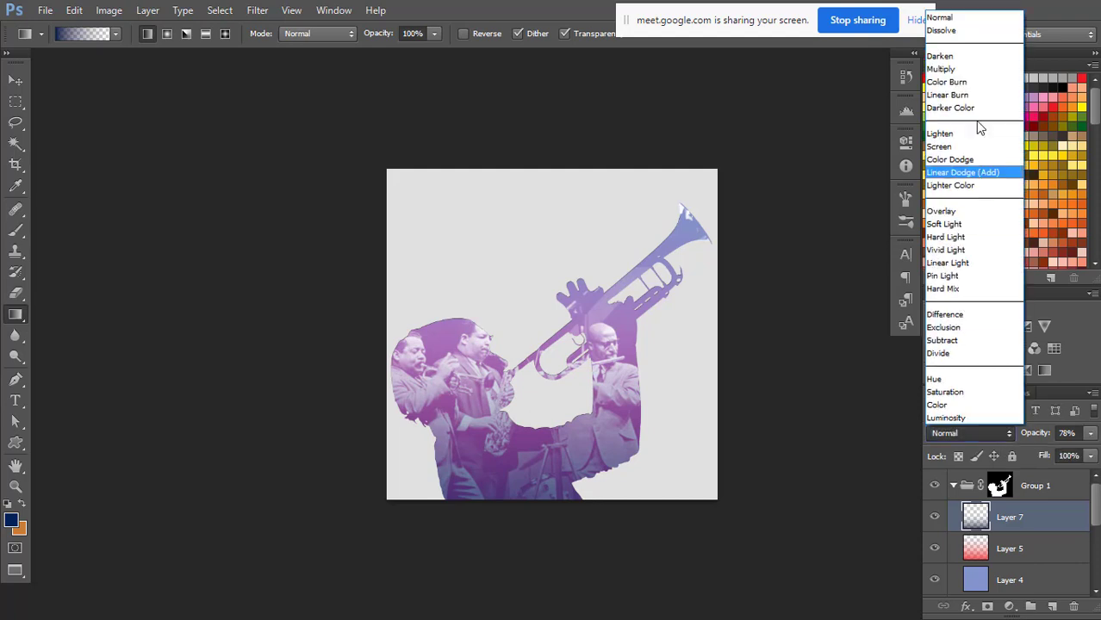
click(946, 63)
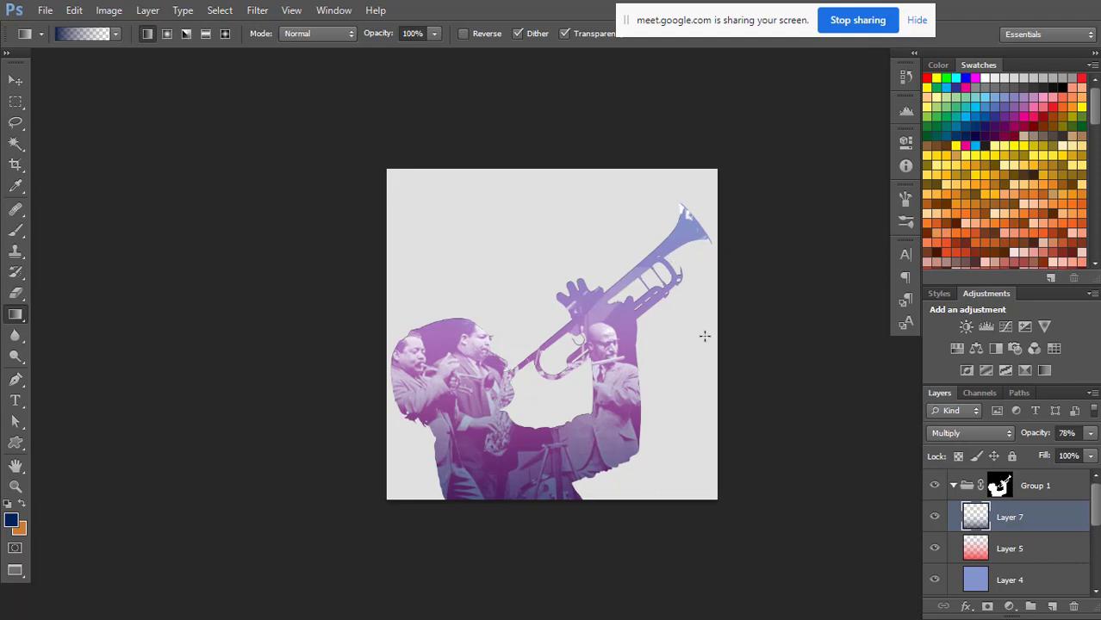
click(954, 487)
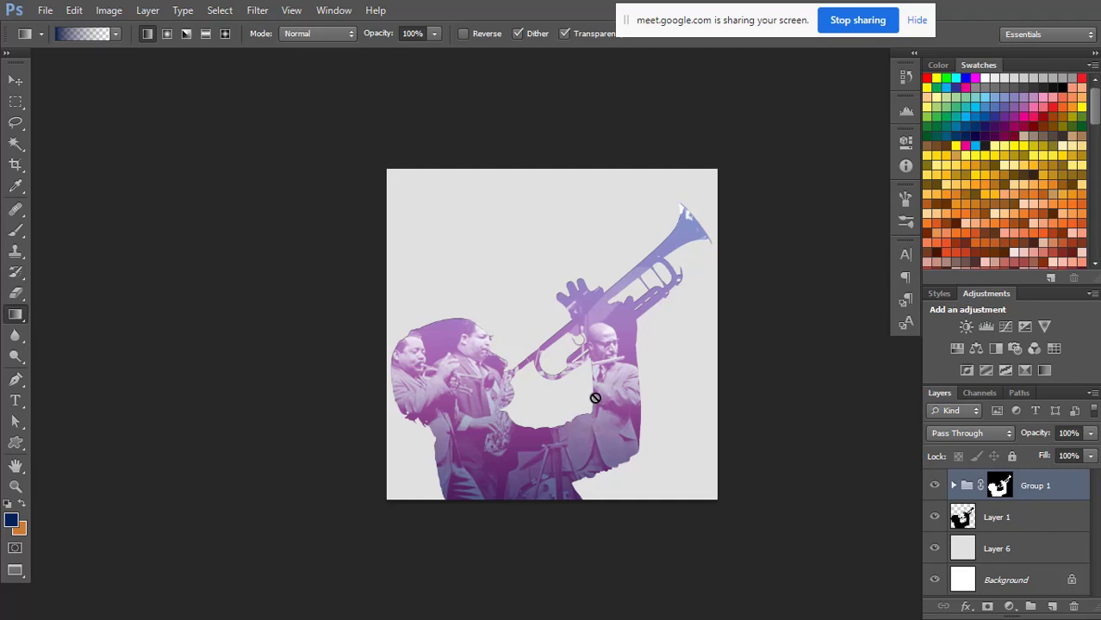
Stop the Google Meet screen sharing and switch to the Chrome window showing the Newport Jazz Festival photo.
click(850, 21)
key(alt+Tab)
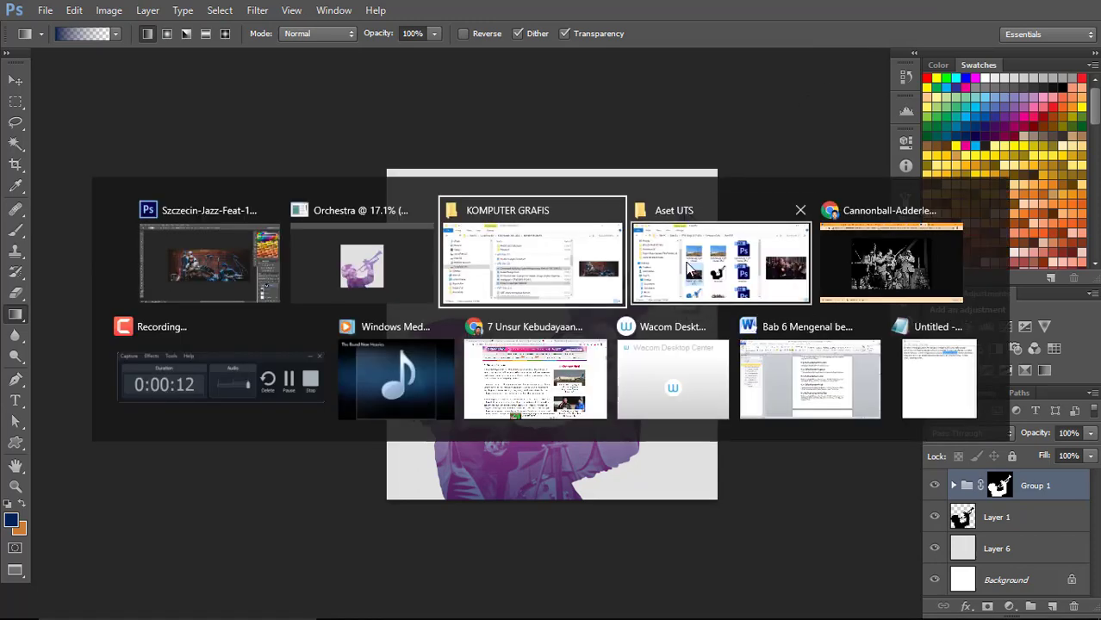
key(alt+Tab)
key(alt+Tab)
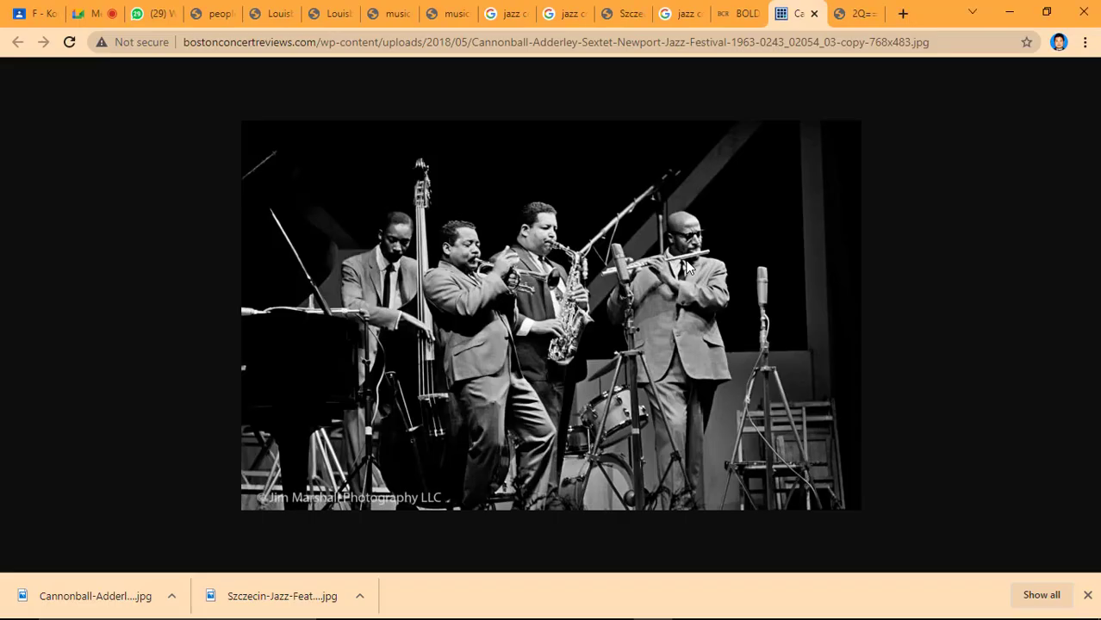
Switch through the Google Meet tab to Photoshop and return the Orchestra document to standard screen mode.
key(ctrl+2)
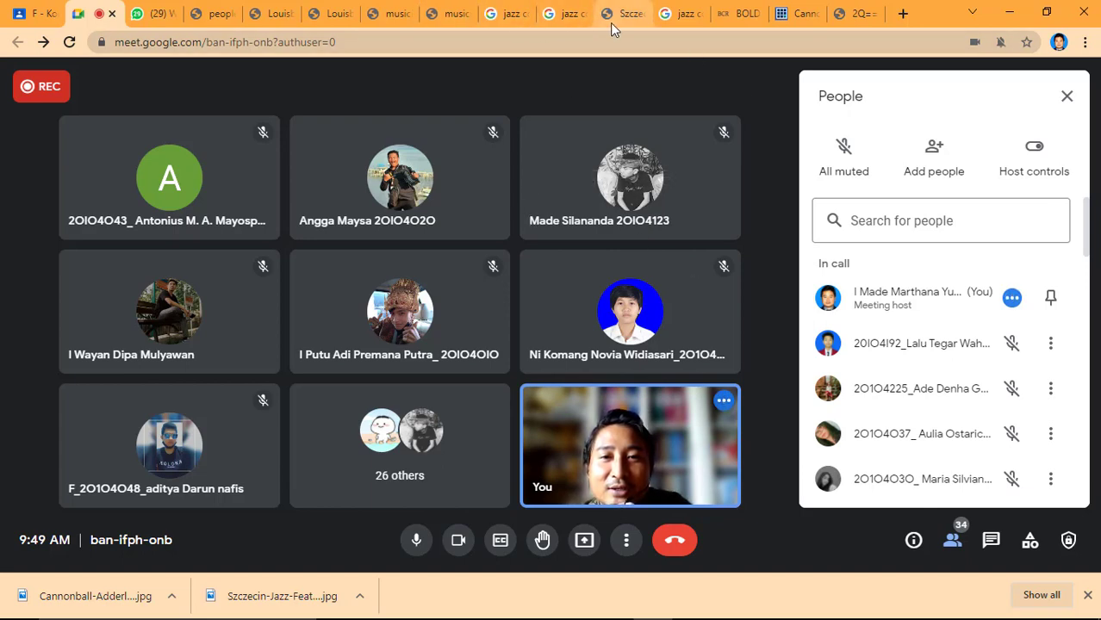
mouse_move(517, 617)
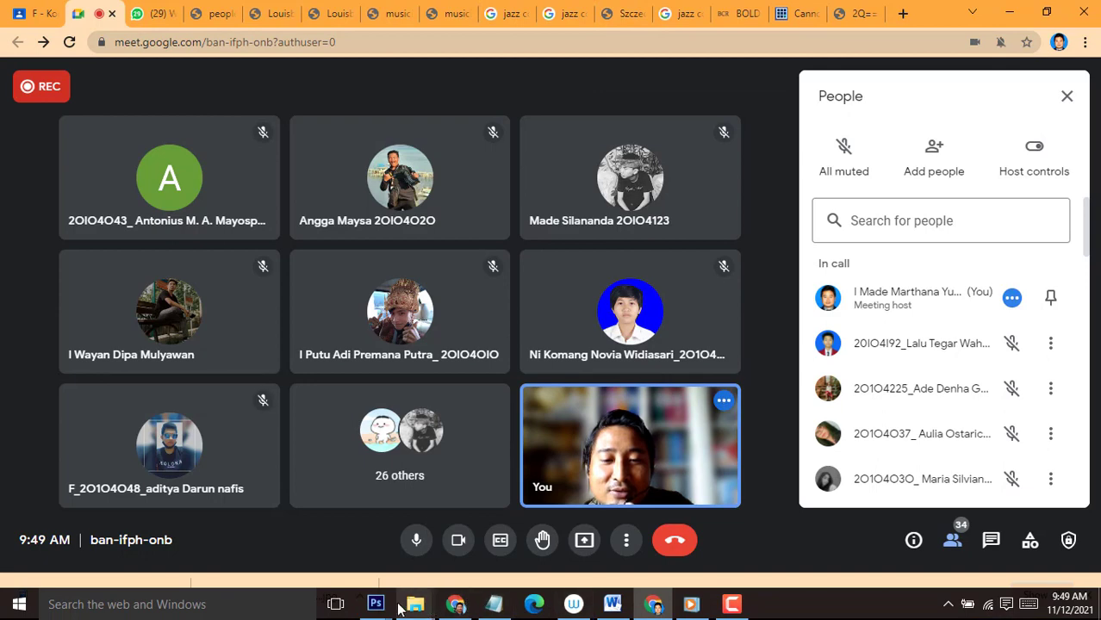
mouse_move(376, 607)
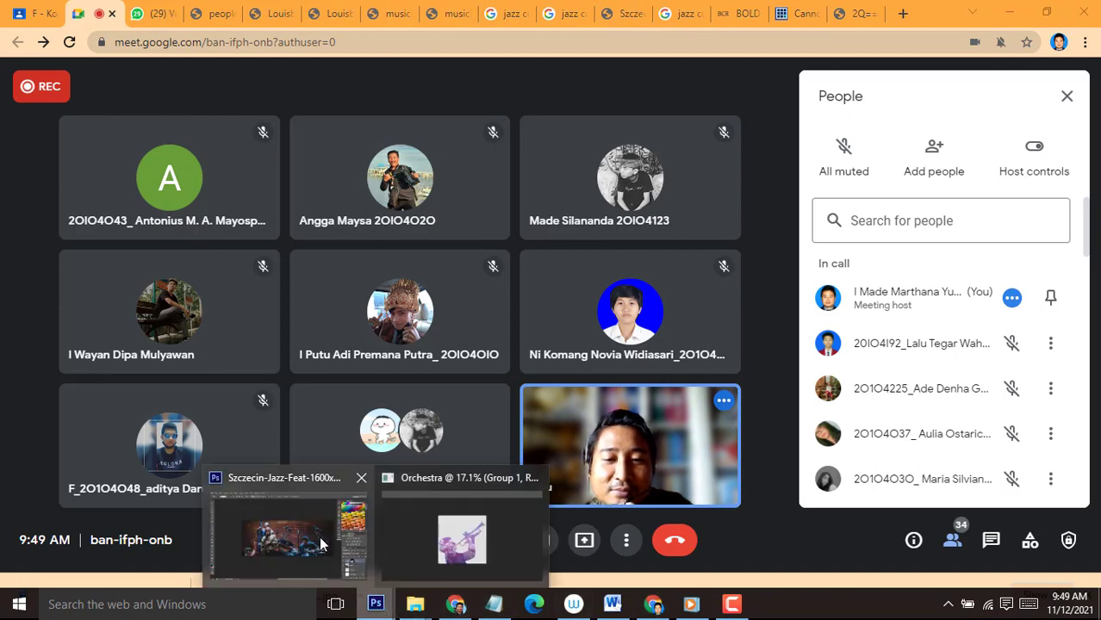
click(319, 536)
key(f)
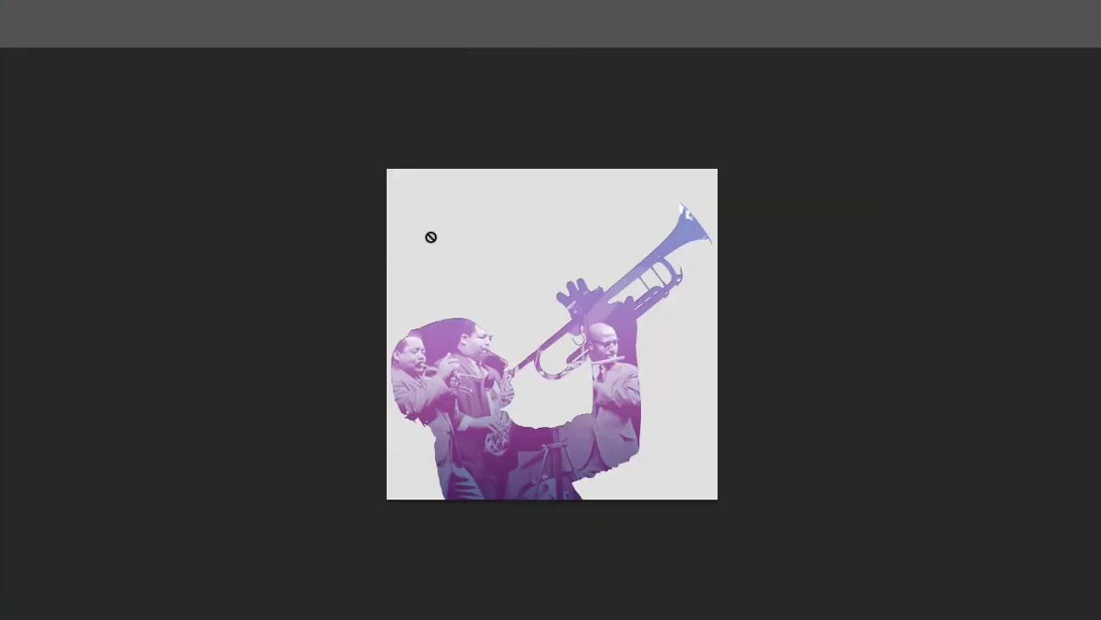
key(f)
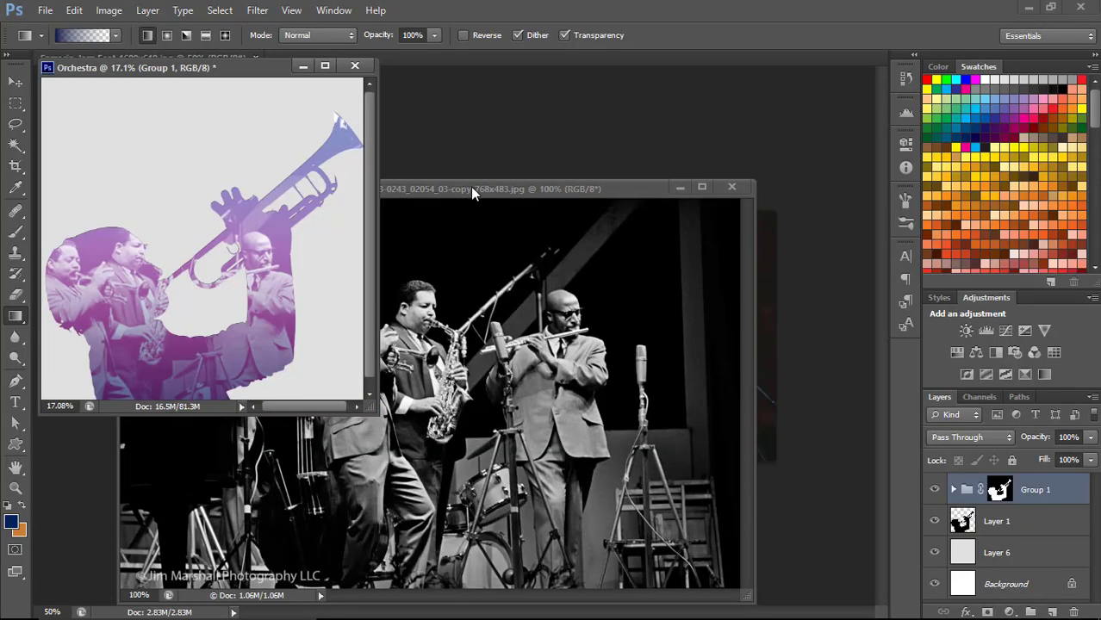
Close the Cannonball Adderley and Szczecin jazz photos and minimise the Orchestra document.
click(472, 190)
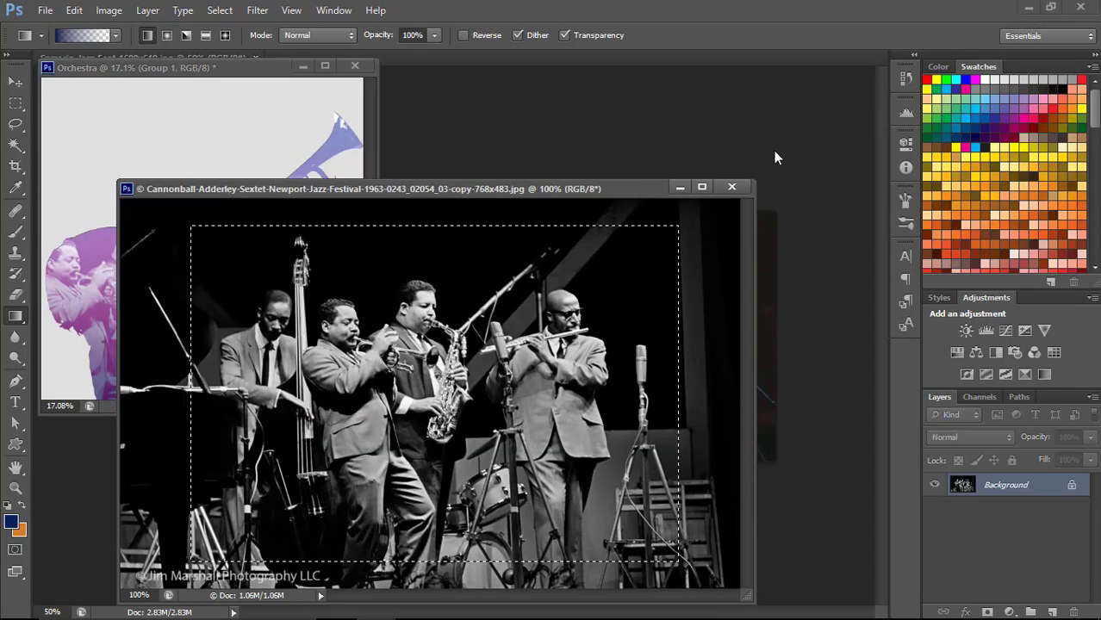
click(728, 191)
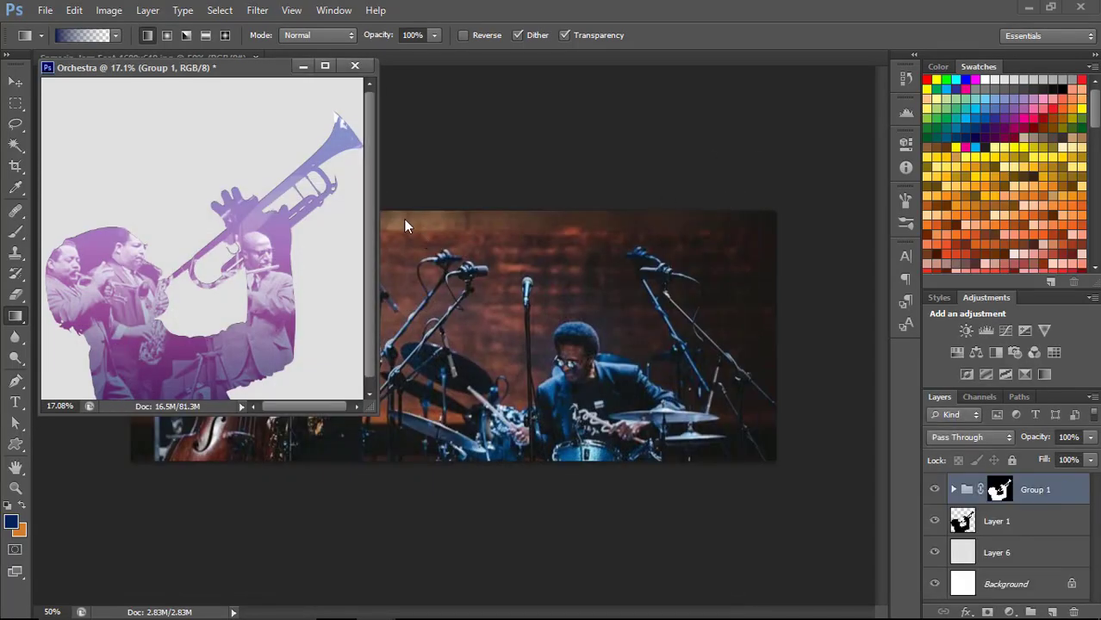
drag(181, 65, 543, 143)
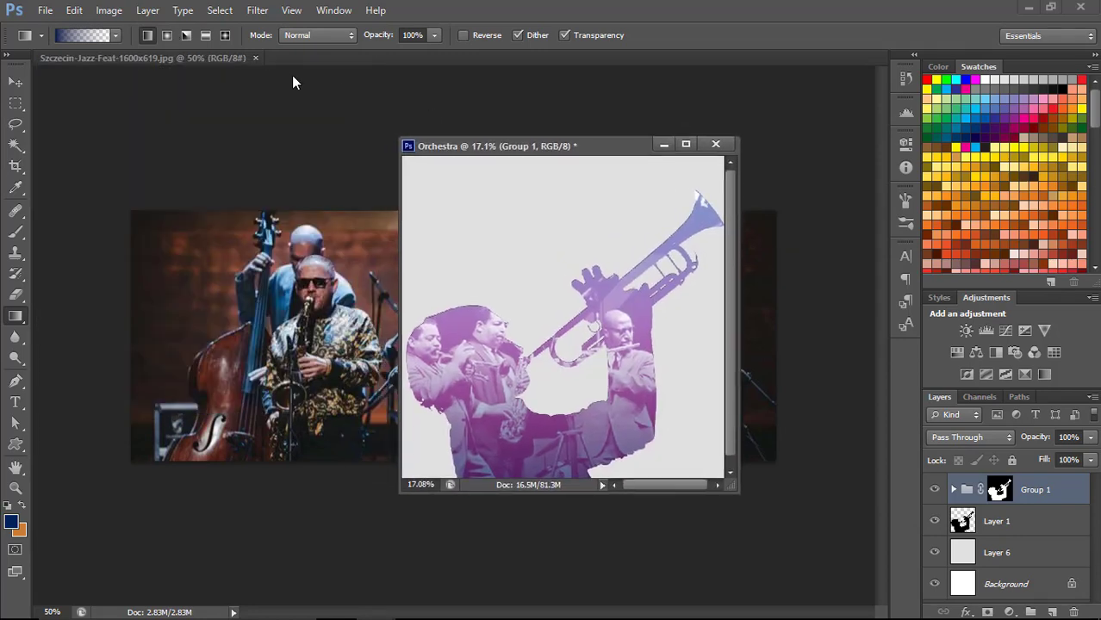
drag(218, 61, 268, 156)
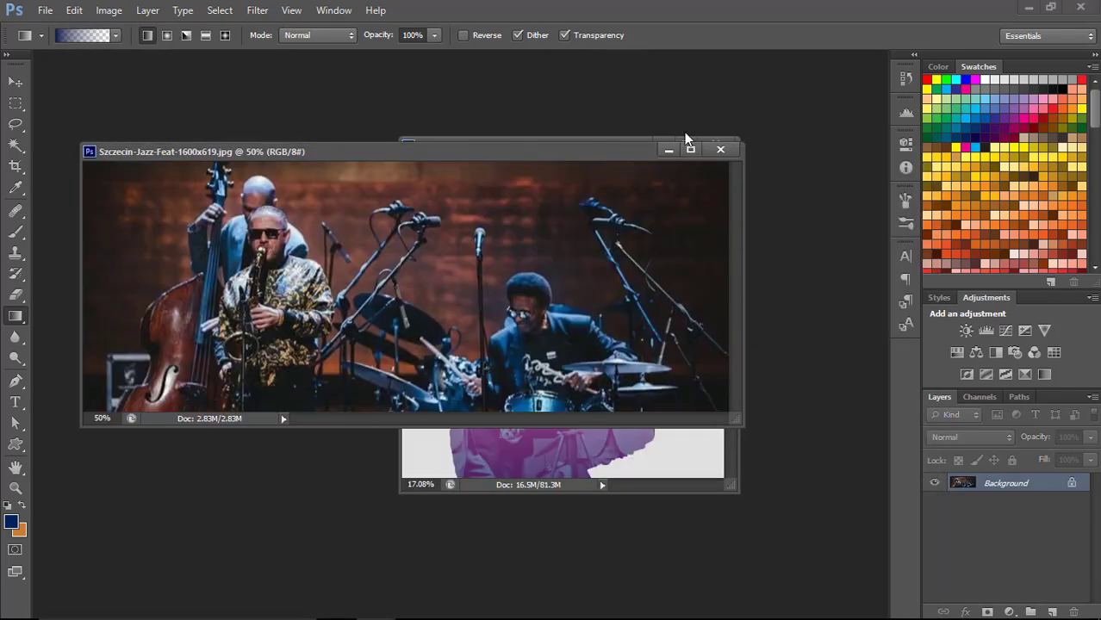
click(721, 151)
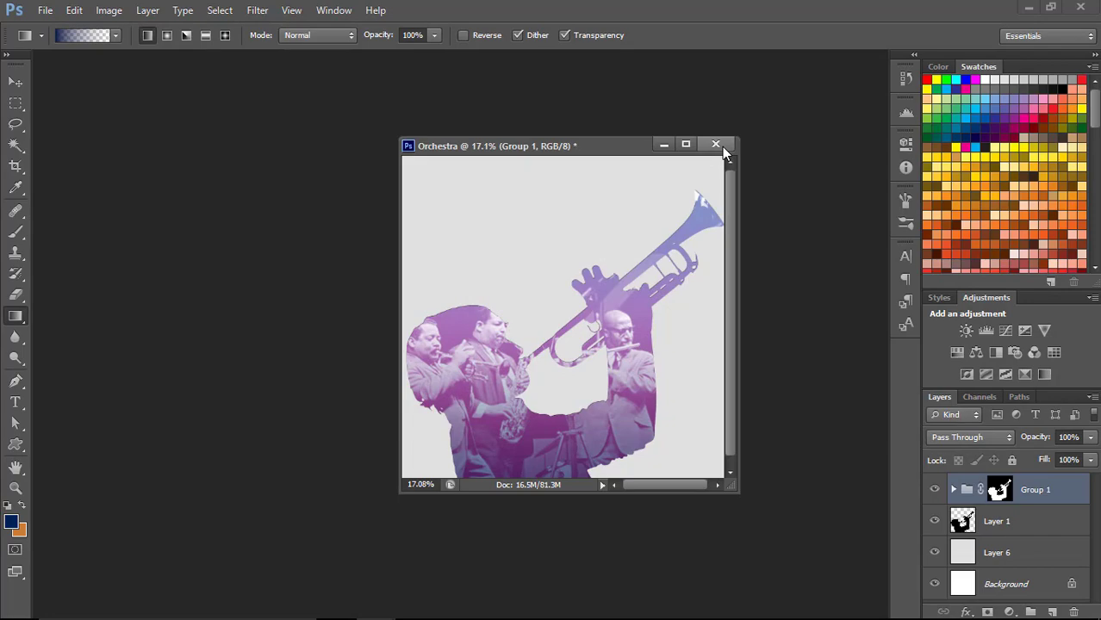
click(664, 146)
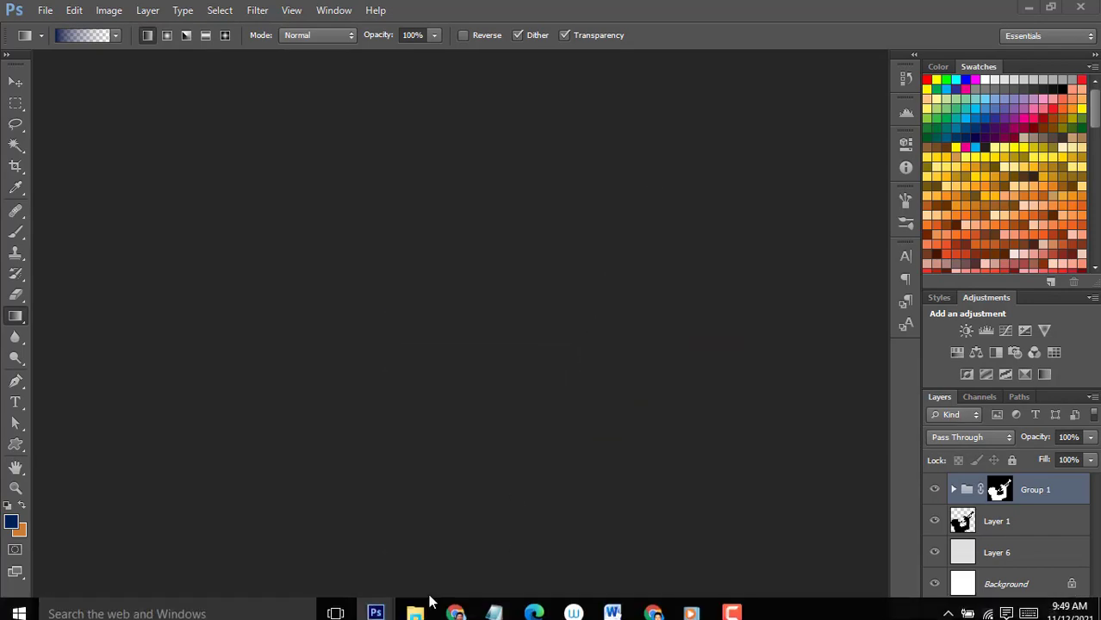
Open the Louisbourg_Lighthouse photo from the Aset UTS folder in Photoshop and float its document window.
mouse_move(418, 607)
mouse_move(356, 499)
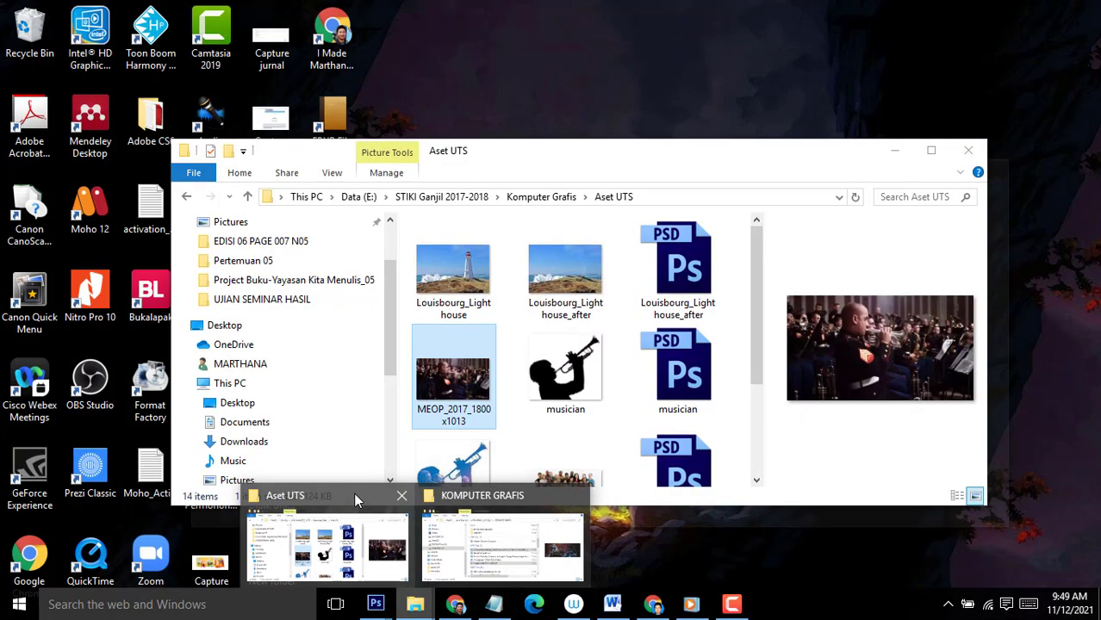
click(455, 500)
mouse_move(415, 604)
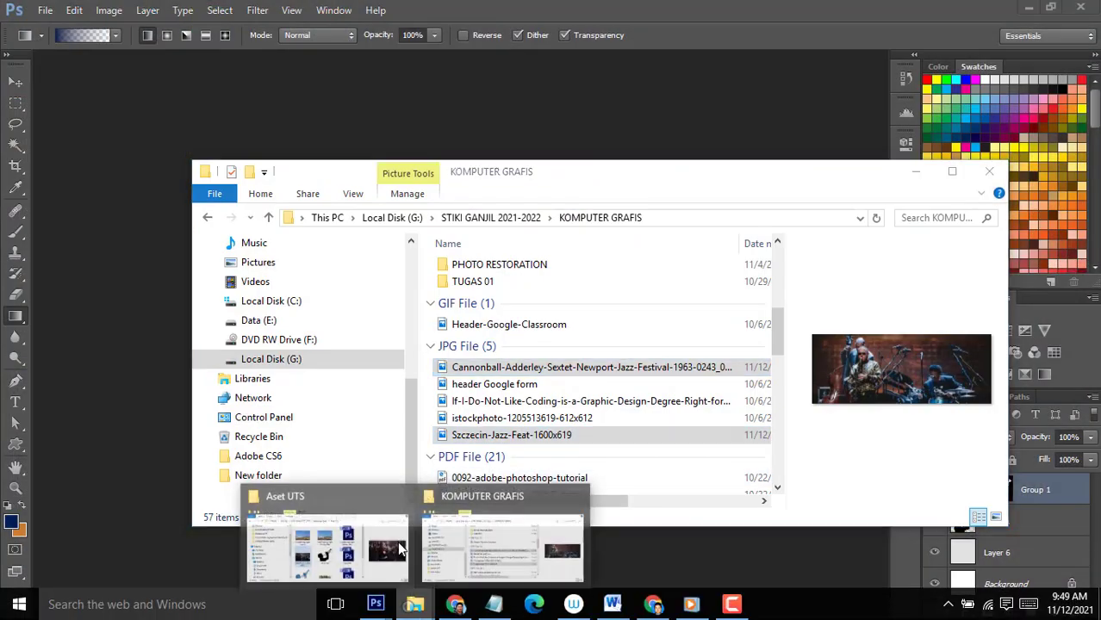
click(349, 507)
click(472, 244)
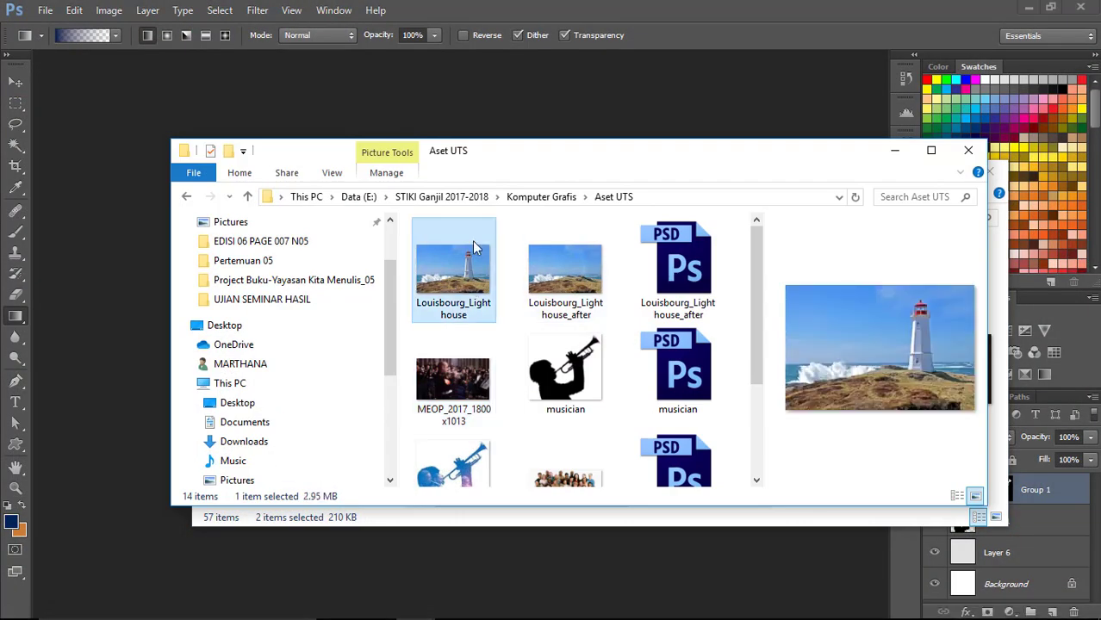
drag(472, 240, 537, 99)
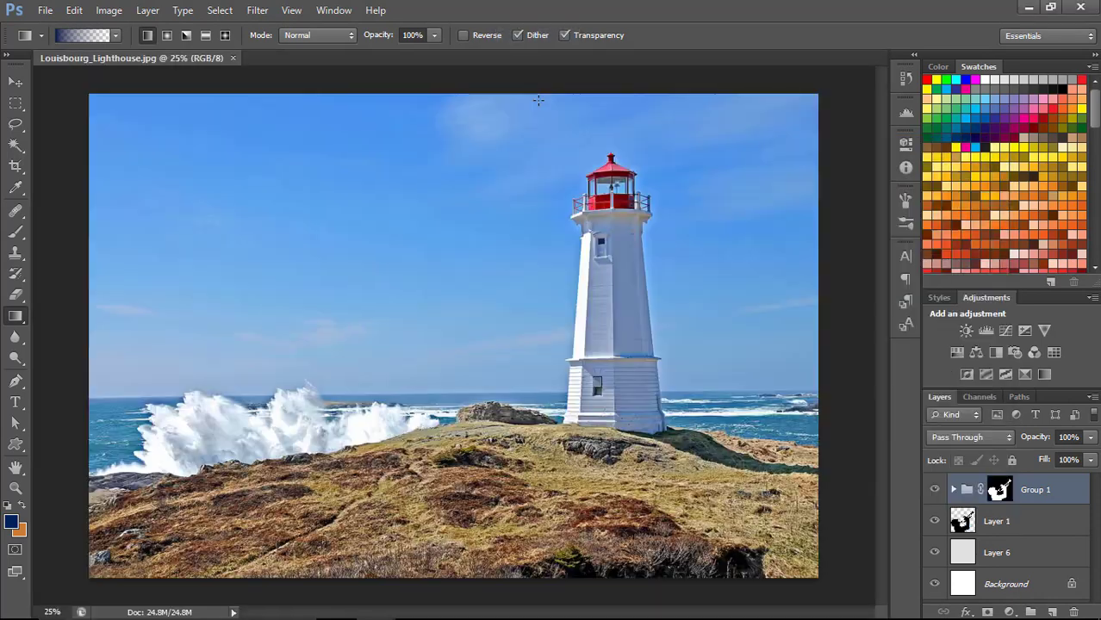
drag(178, 54, 210, 113)
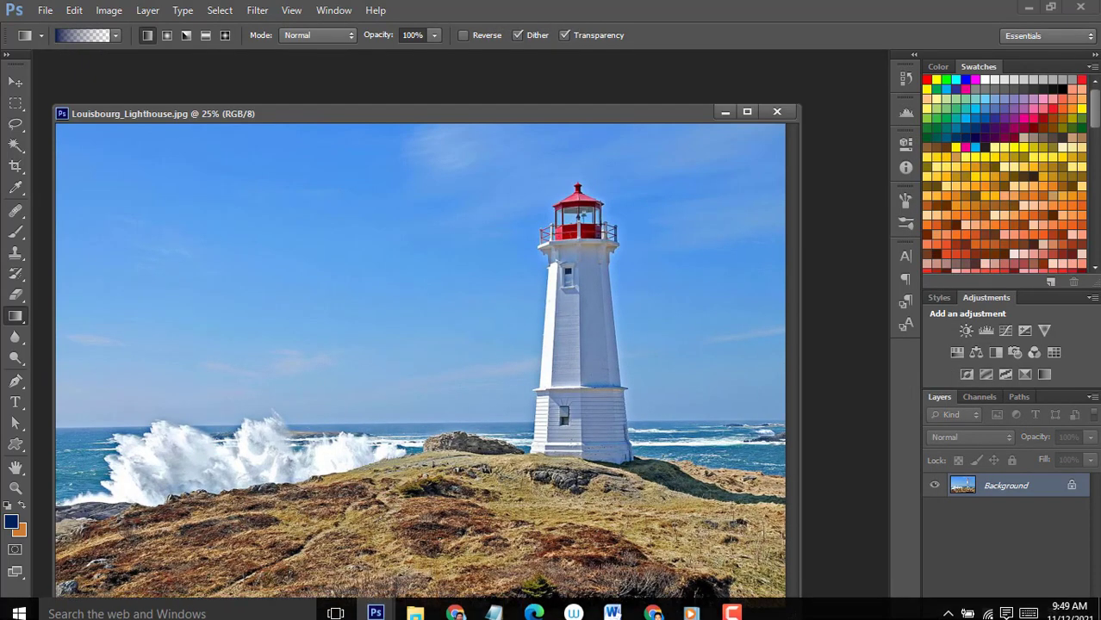
Switch to Google Meet and start presenting the entire screen to the class.
click(662, 595)
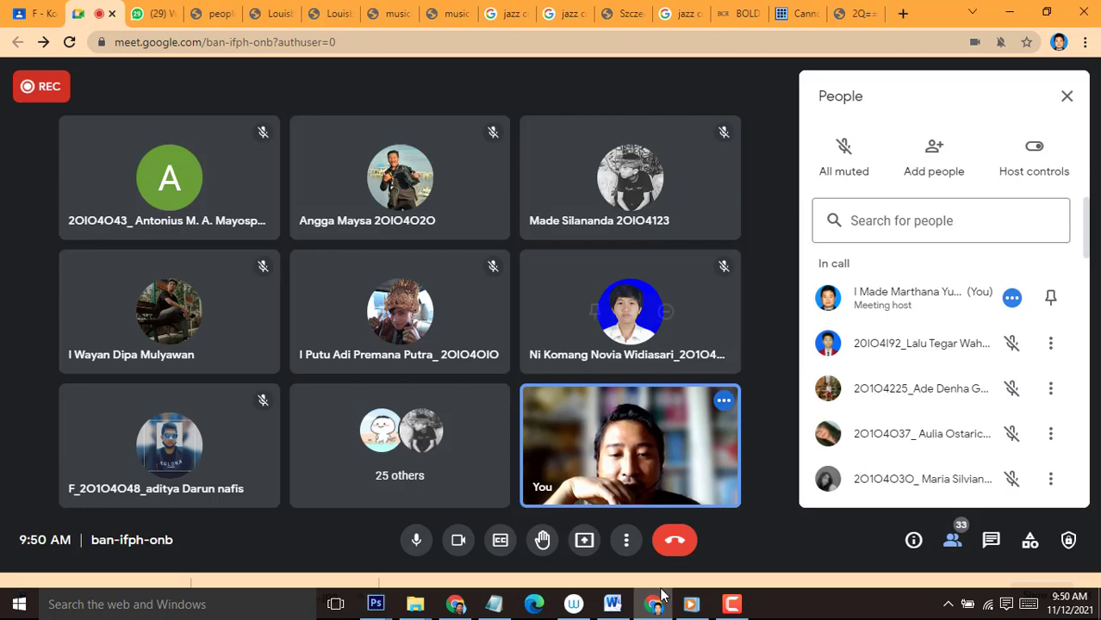
click(585, 540)
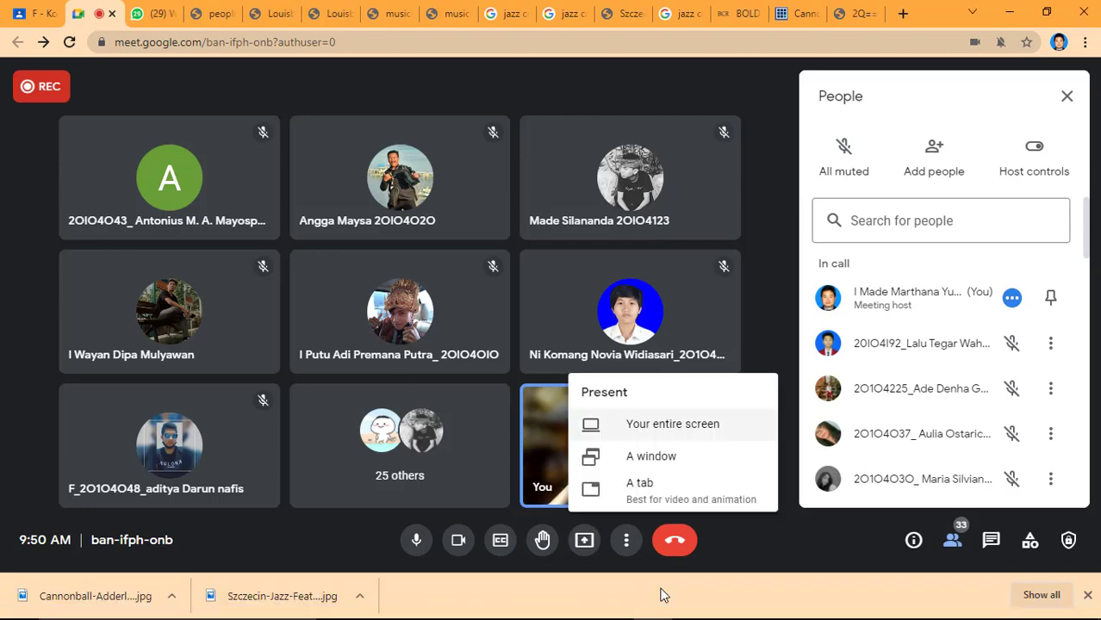
click(673, 424)
click(465, 228)
key(super+a)
click(696, 374)
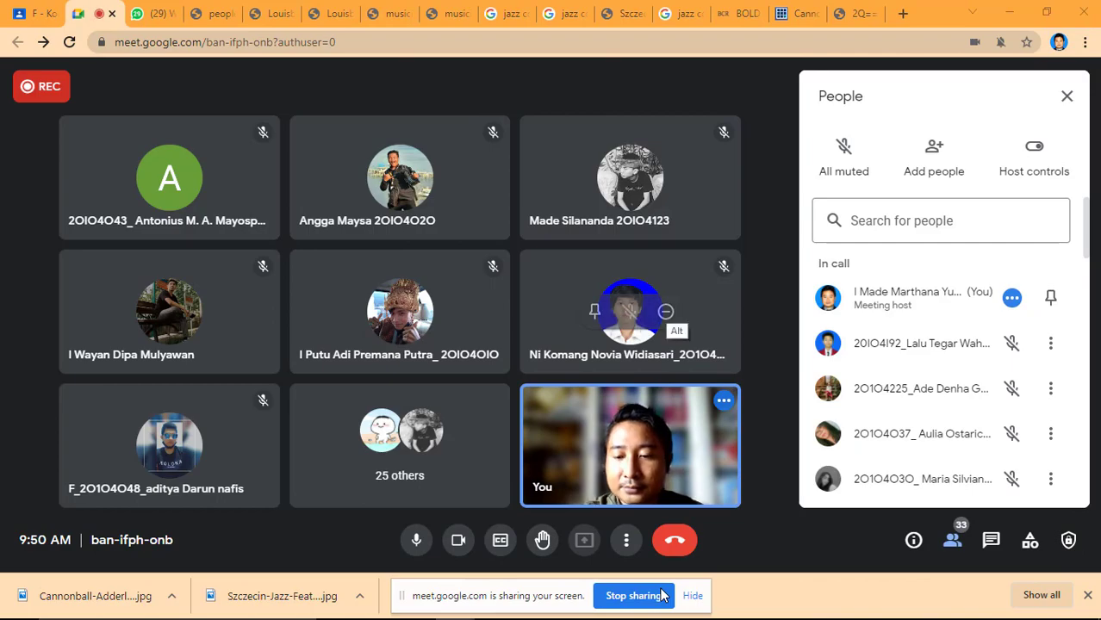
Switch back to Photoshop and show the lighthouse photo in full screen mode with menu bar, enlarged on the tower.
key(alt+Tab)
key(alt+Tab)
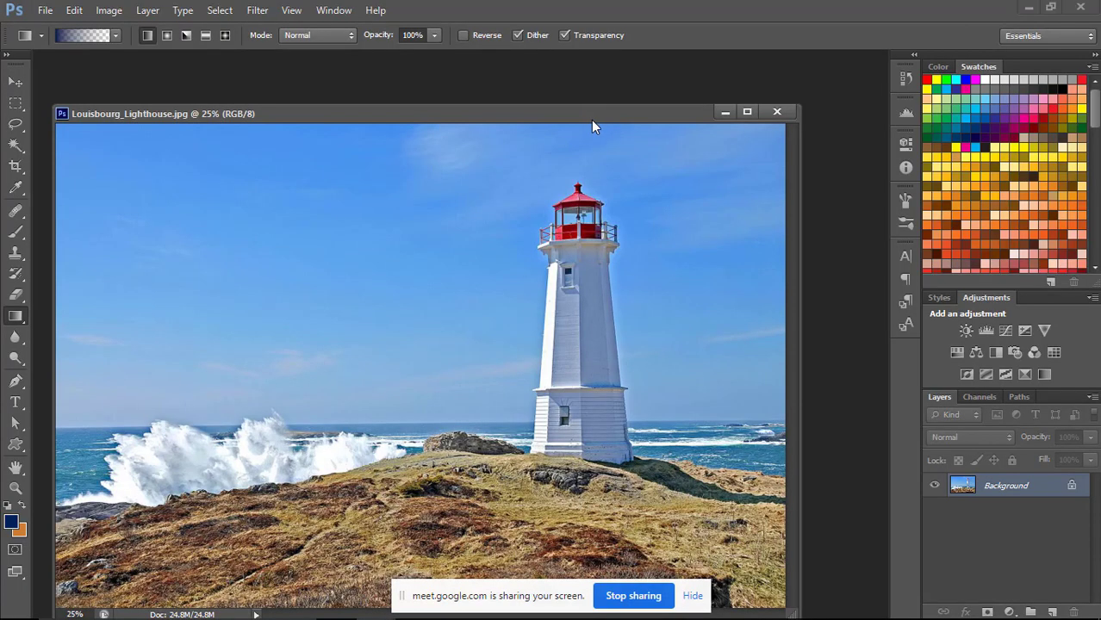
drag(592, 120, 609, 81)
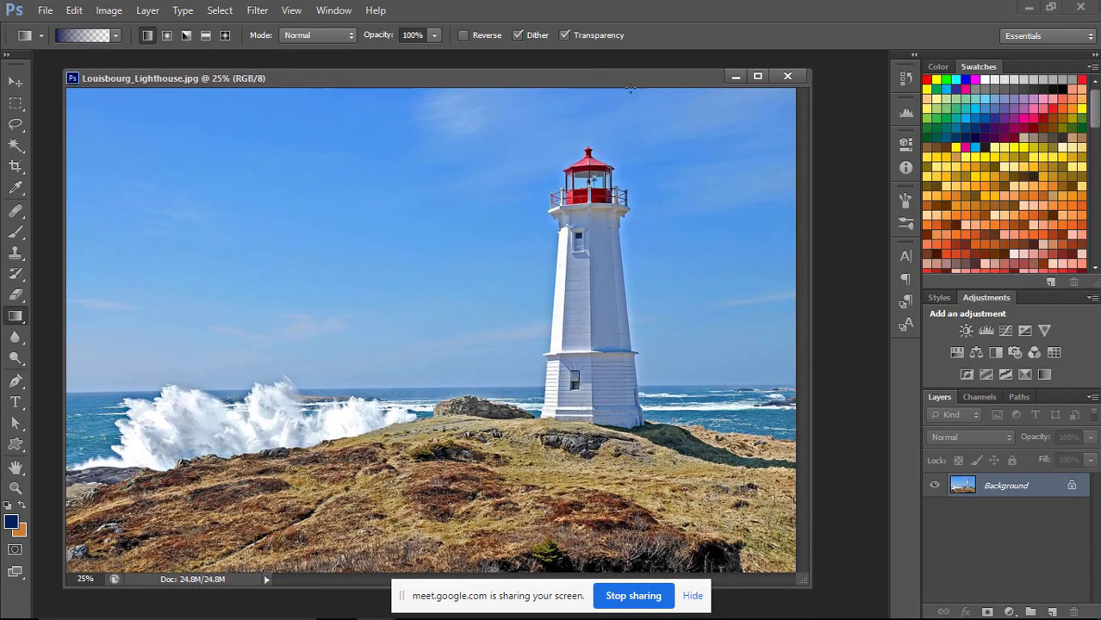
drag(643, 80, 620, 74)
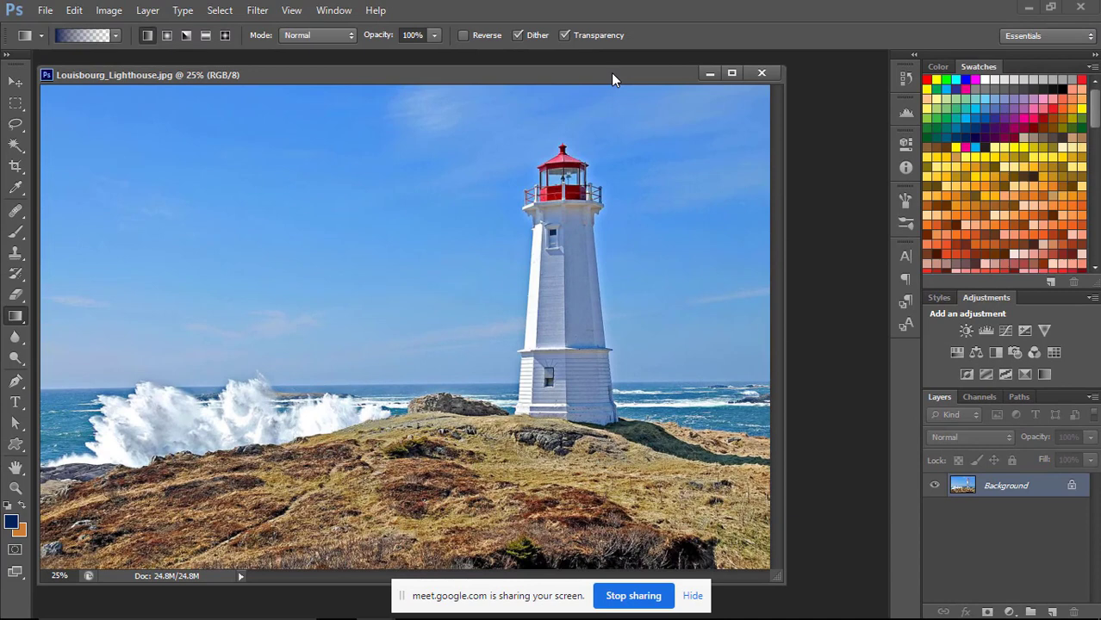
drag(613, 80, 653, 76)
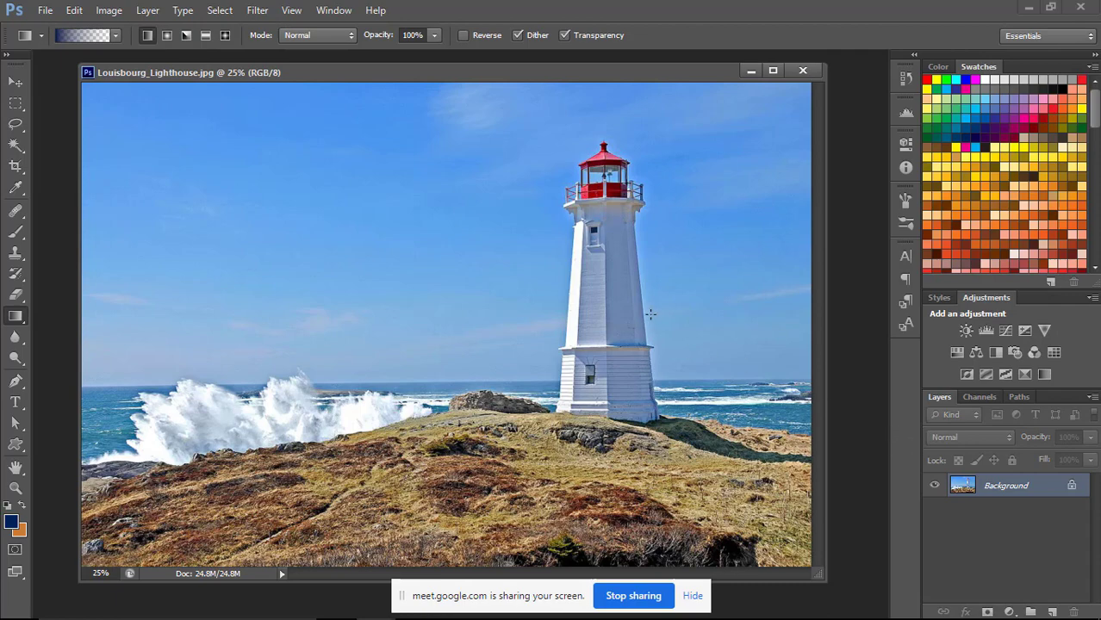
key(f)
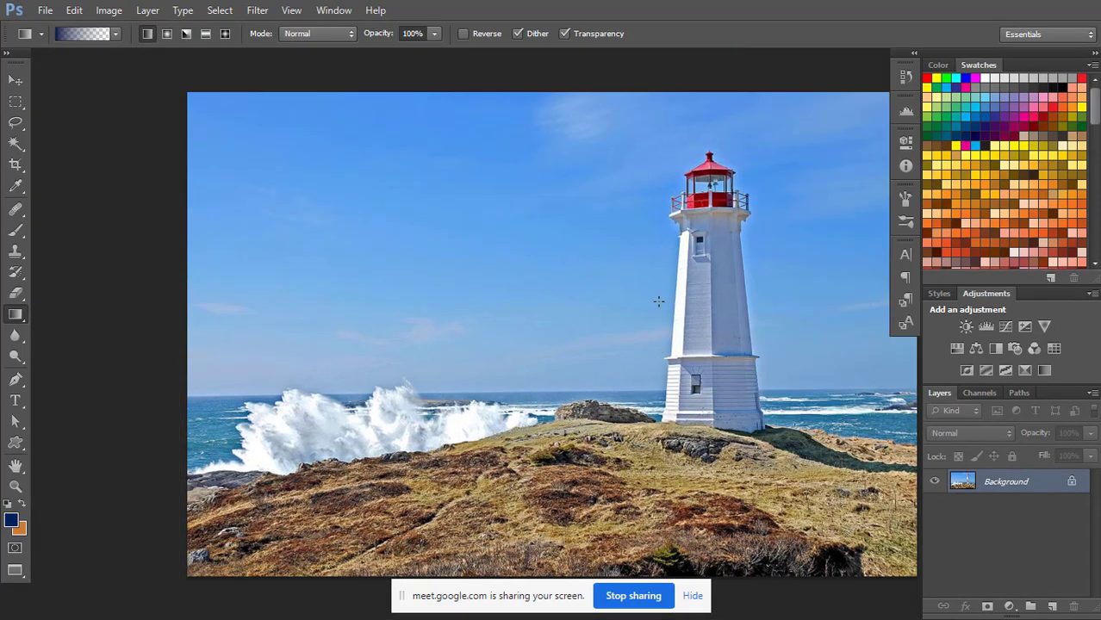
key(ctrl+plus)
key(ctrl+plus)
drag(541, 269, 242, 278)
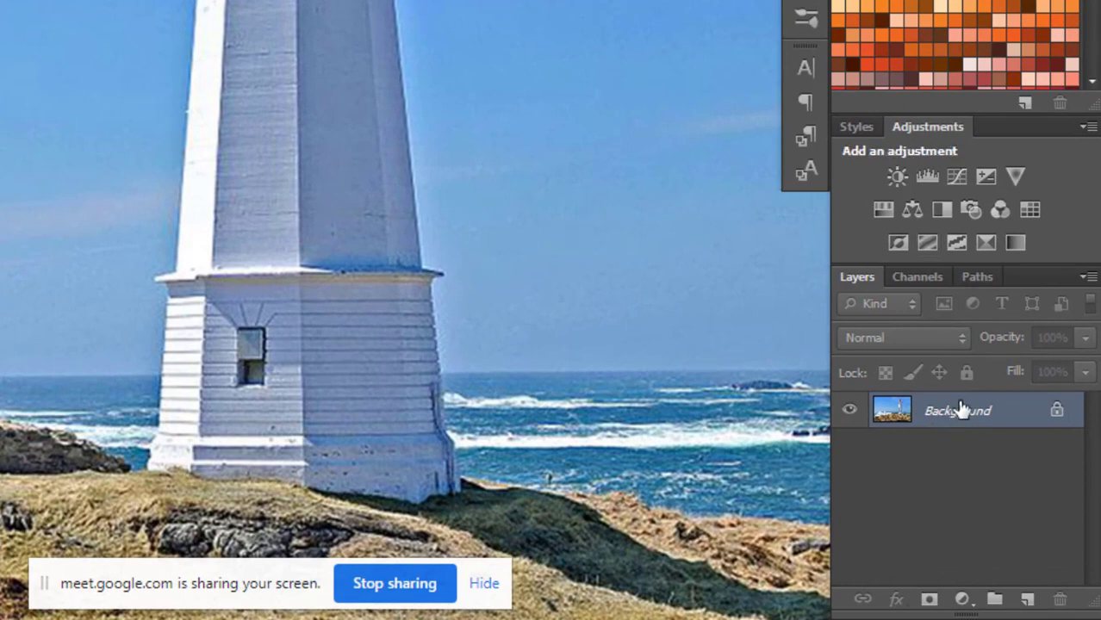
Duplicate the Background layer of the lighthouse photo.
right_click(960, 414)
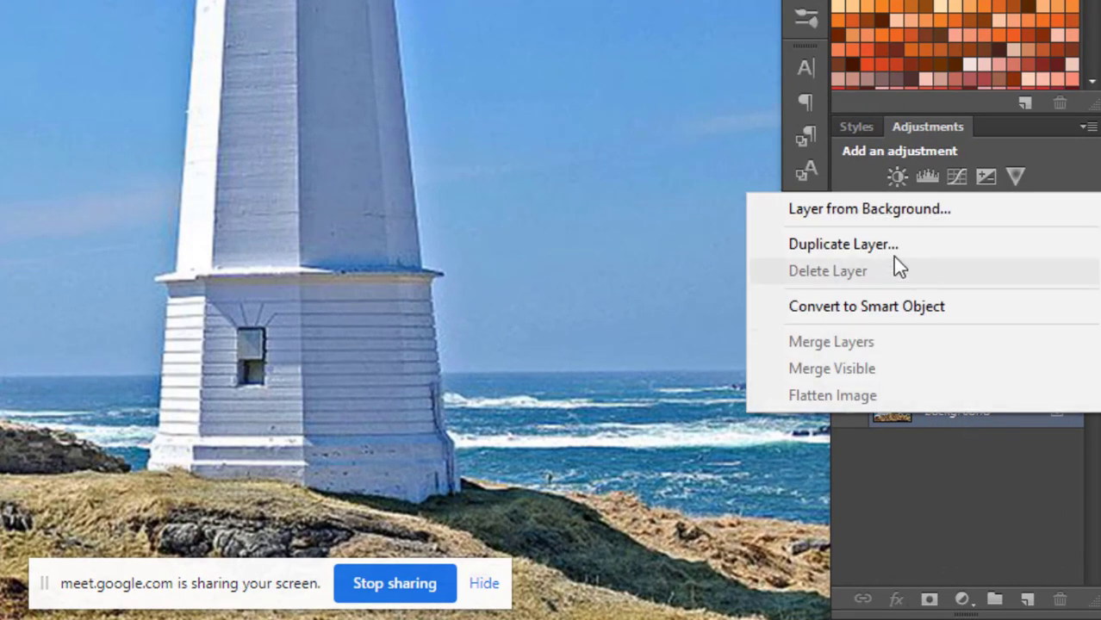
click(949, 492)
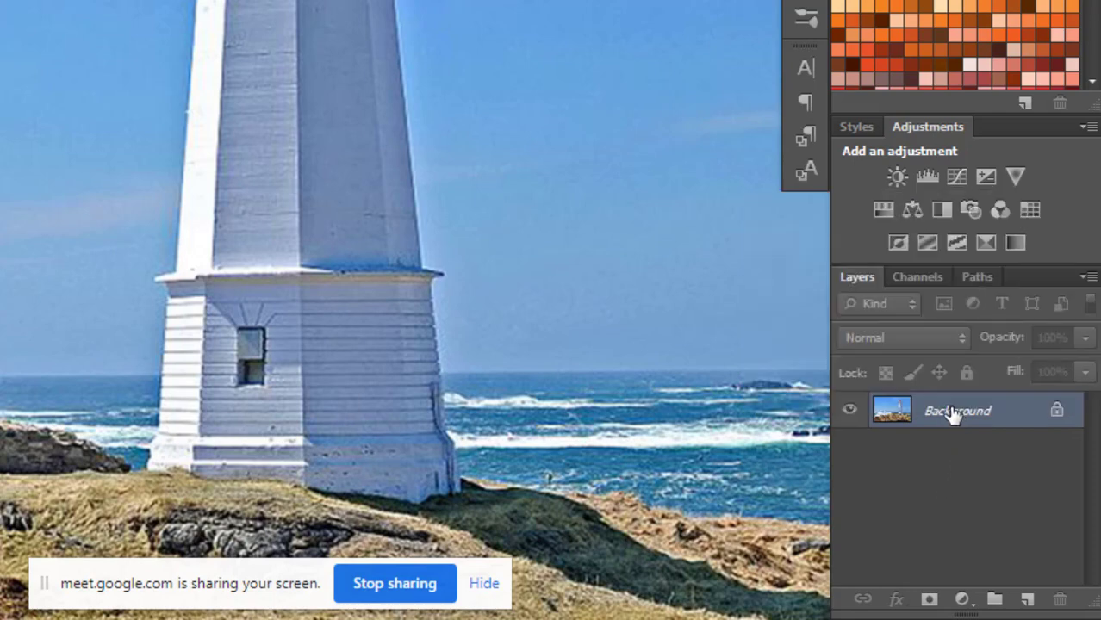
drag(951, 413, 1025, 594)
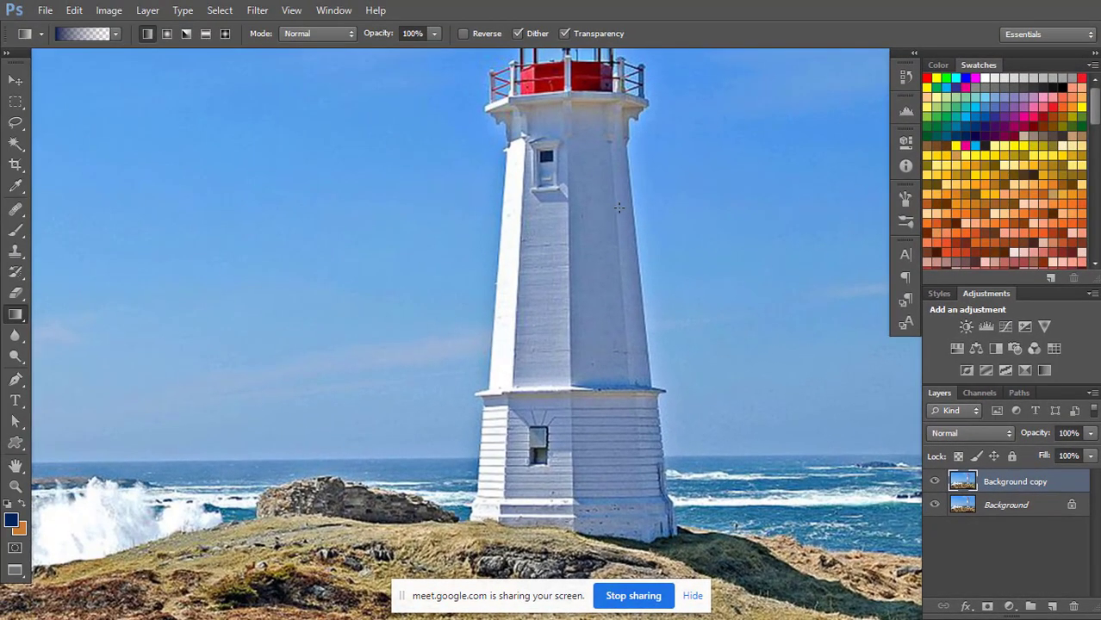
key(ctrl+plus)
key(ctrl+plus)
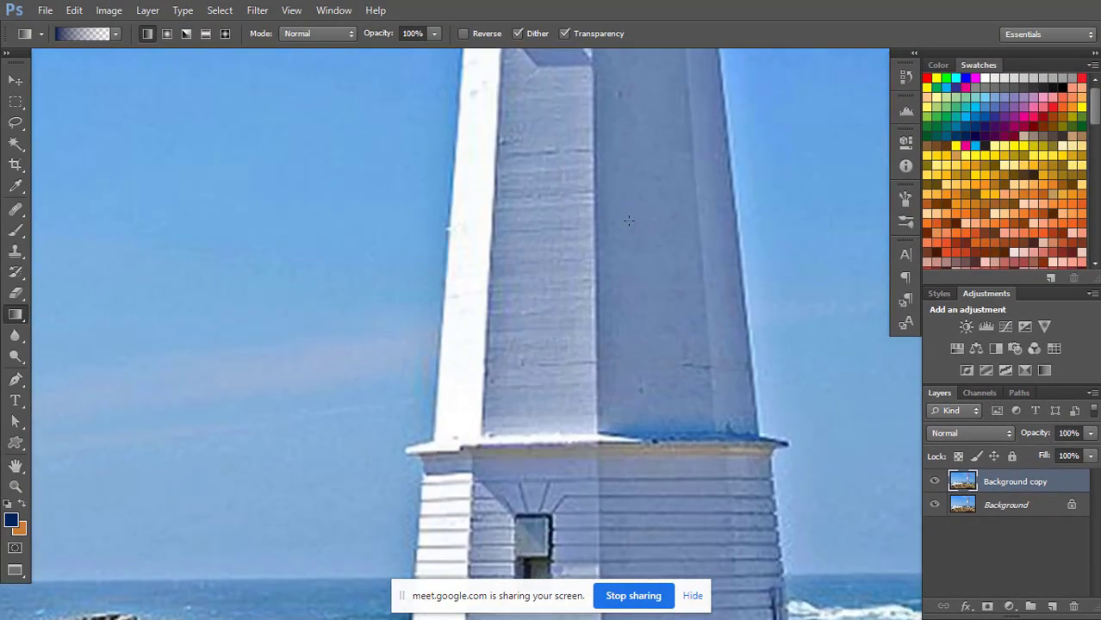
drag(627, 305, 610, 148)
drag(566, 368, 580, 182)
key(ctrl+plus)
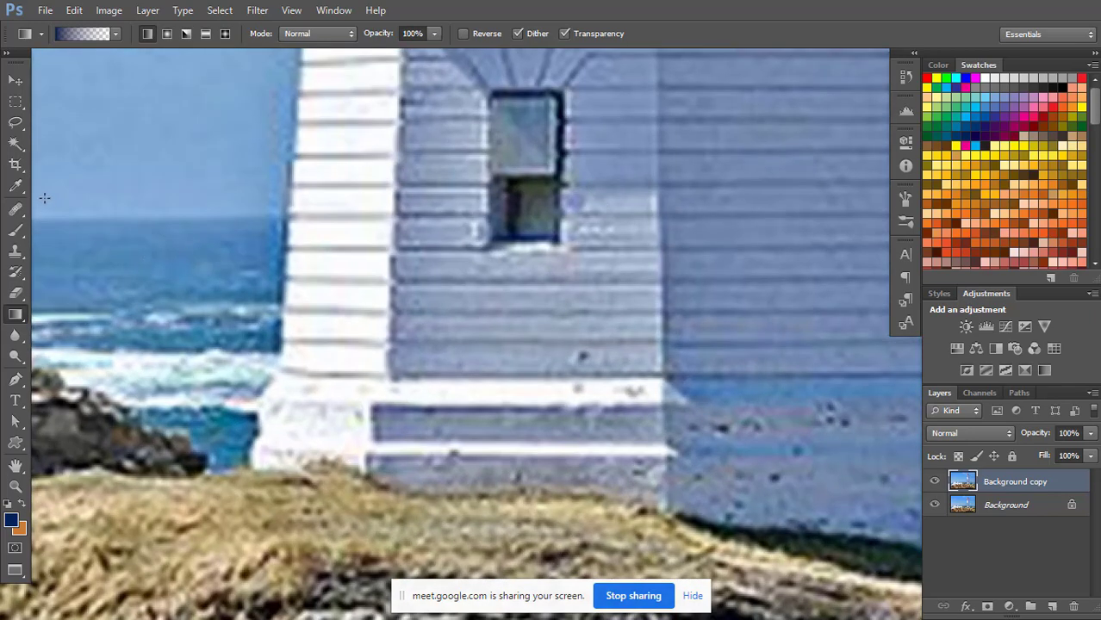
click(16, 380)
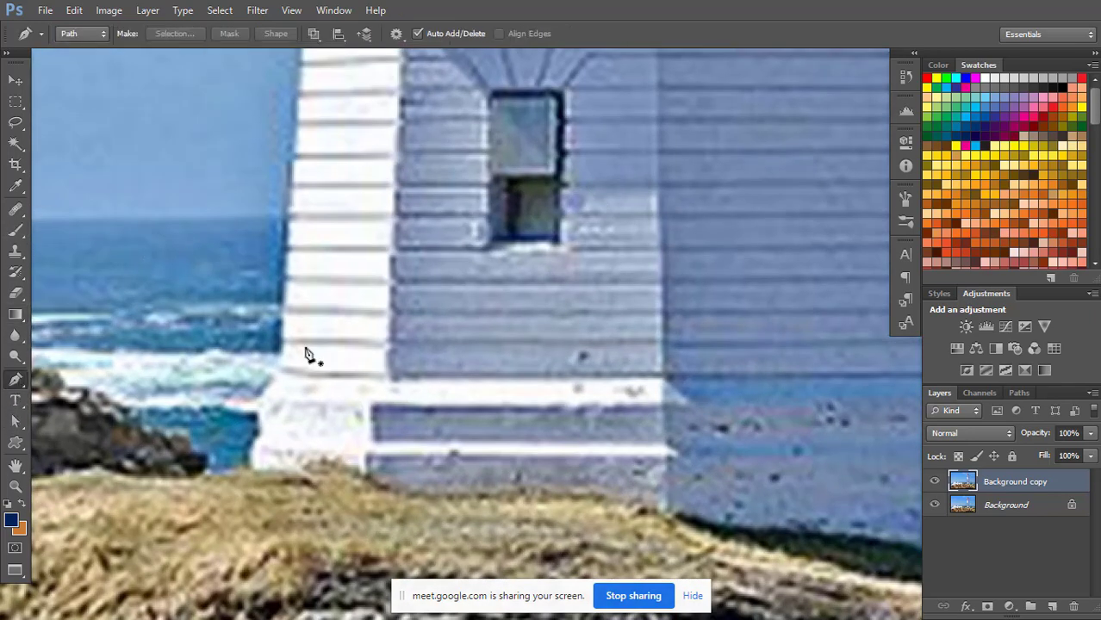
click(246, 467)
click(247, 443)
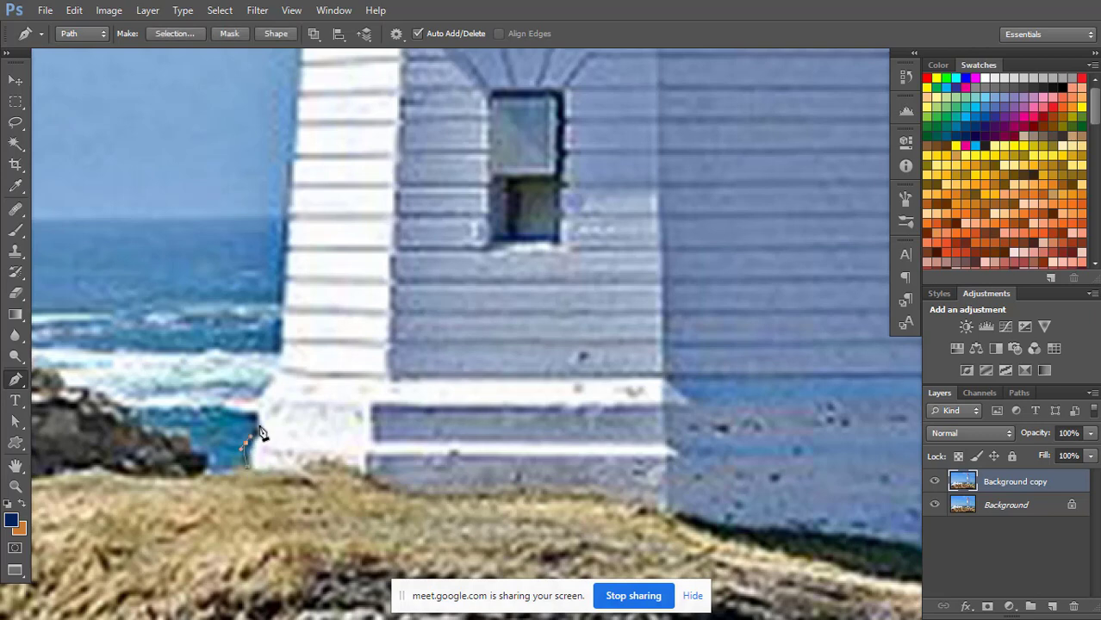
click(258, 426)
click(253, 407)
click(270, 375)
click(281, 362)
click(280, 337)
key(ctrl+z)
key(ctrl+minus)
key(ctrl+plus)
key(ctrl+plus)
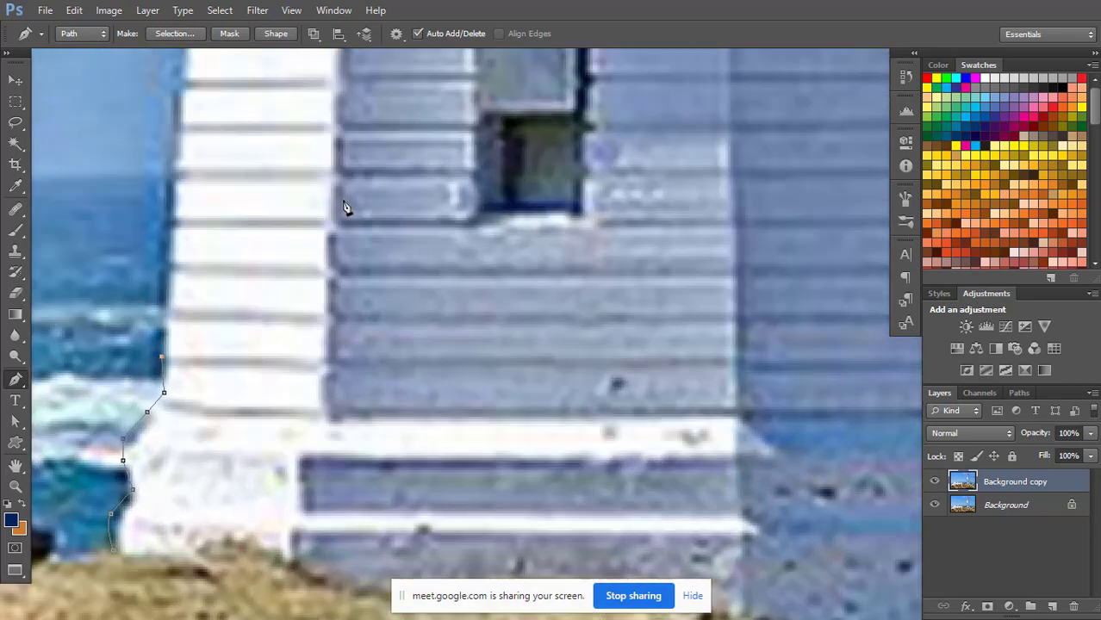
drag(337, 184, 425, 356)
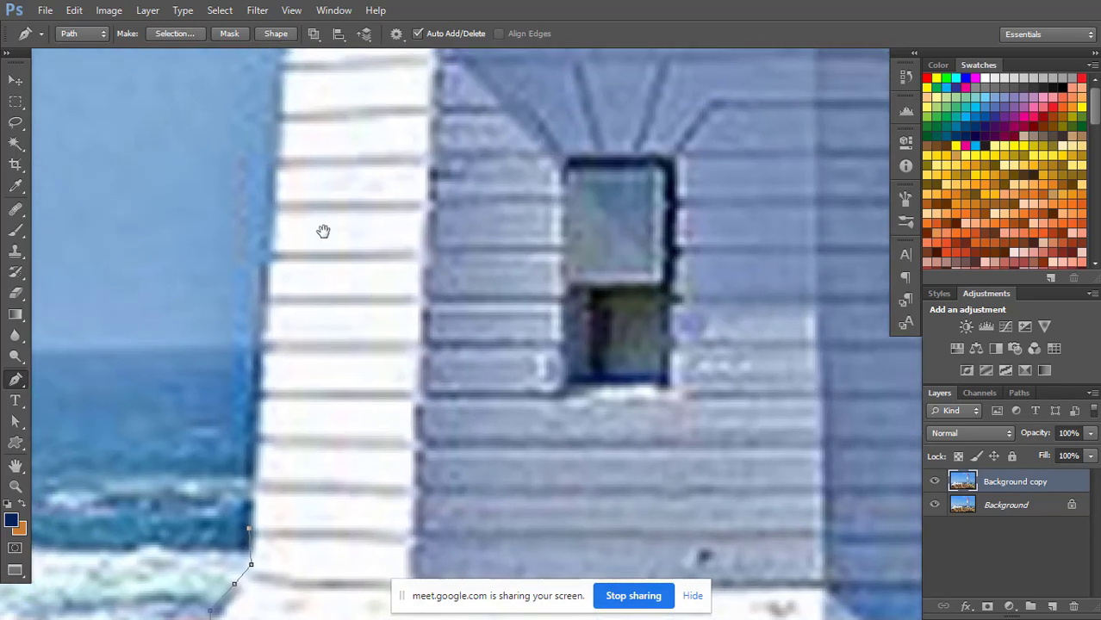
drag(323, 229, 369, 147)
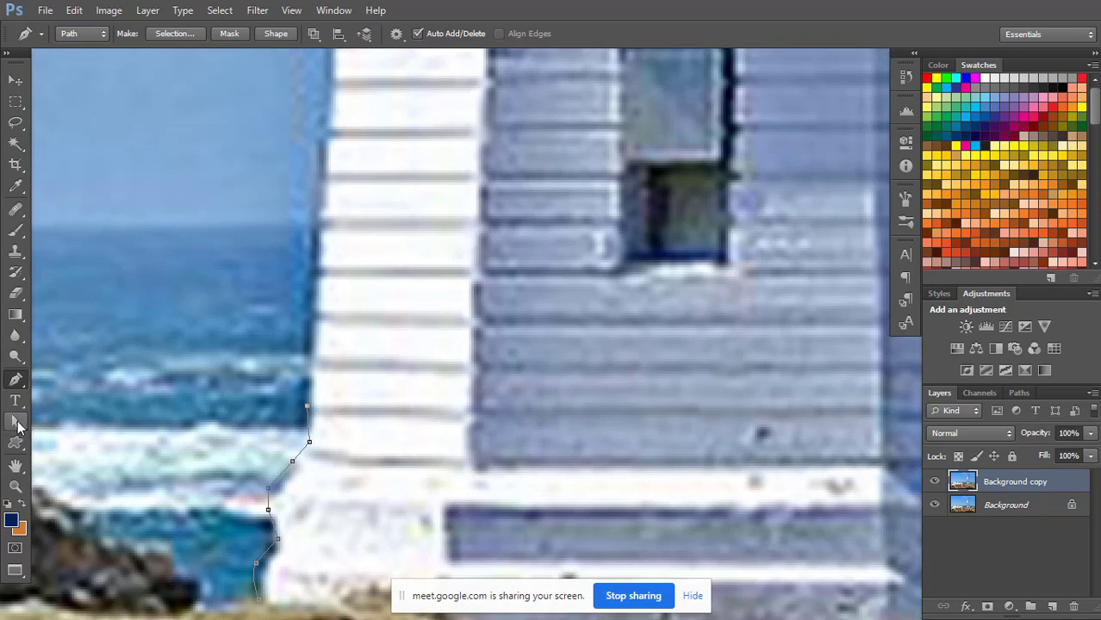
click(19, 423)
click(74, 419)
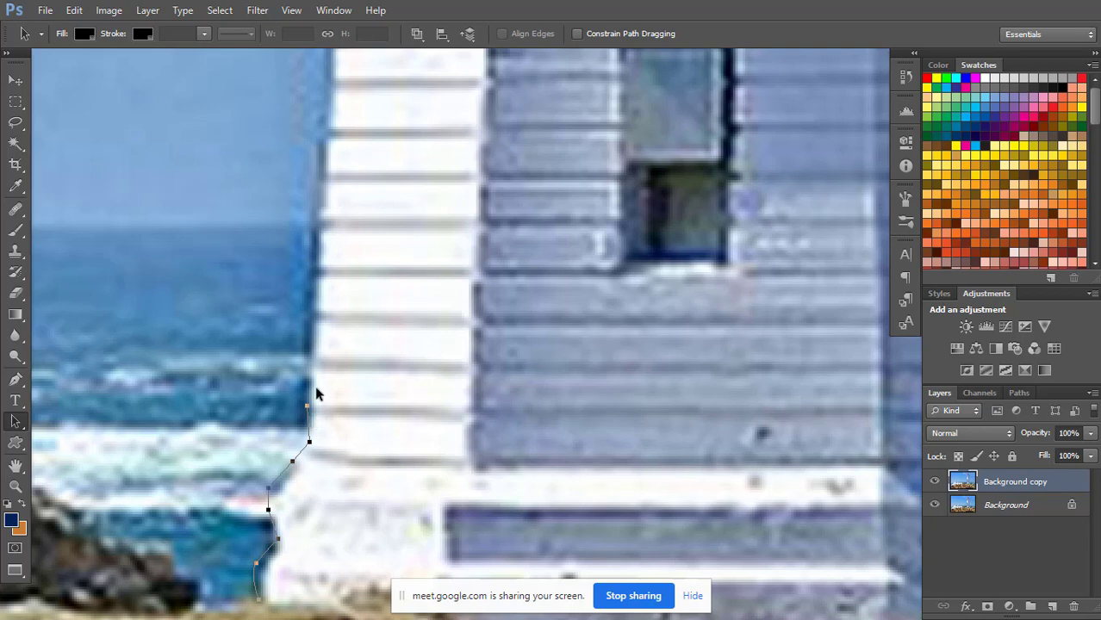
key(Delete)
Check the lighthouse photo's pixel dimensions and resolution in Image Size, leaving the dialog without applying a change.
scroll(472, 243, down, 10)
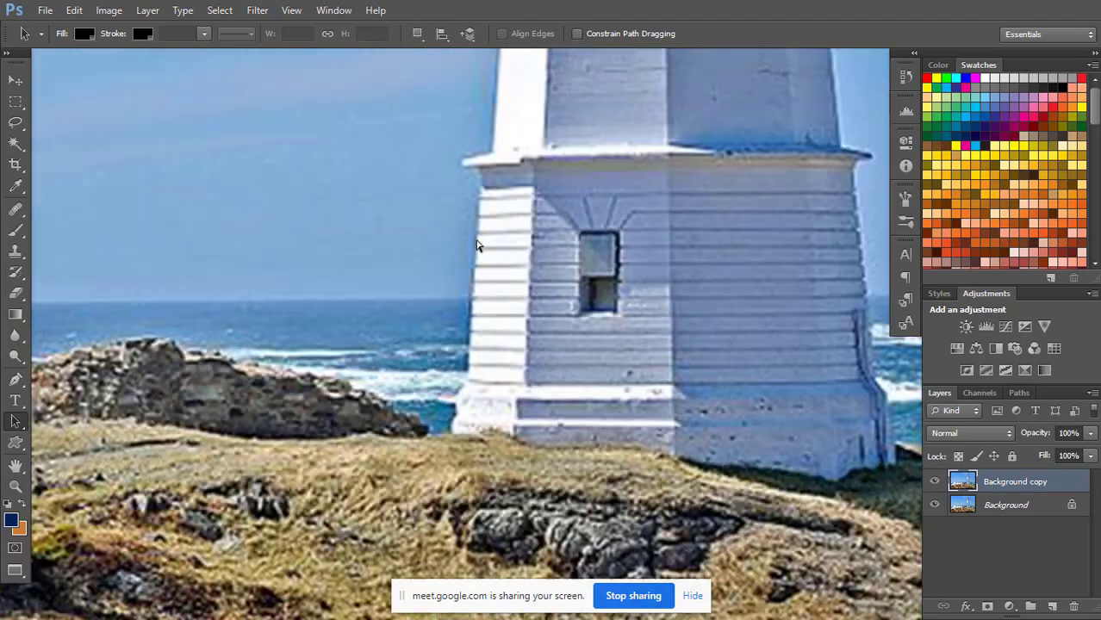
scroll(479, 240, down, 5)
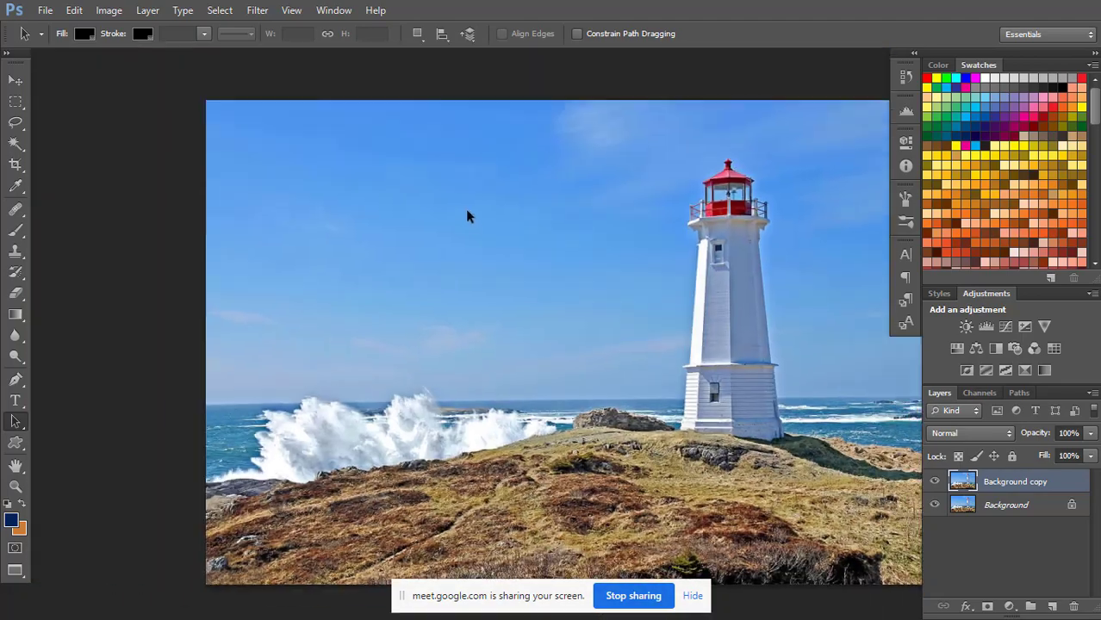
click(108, 9)
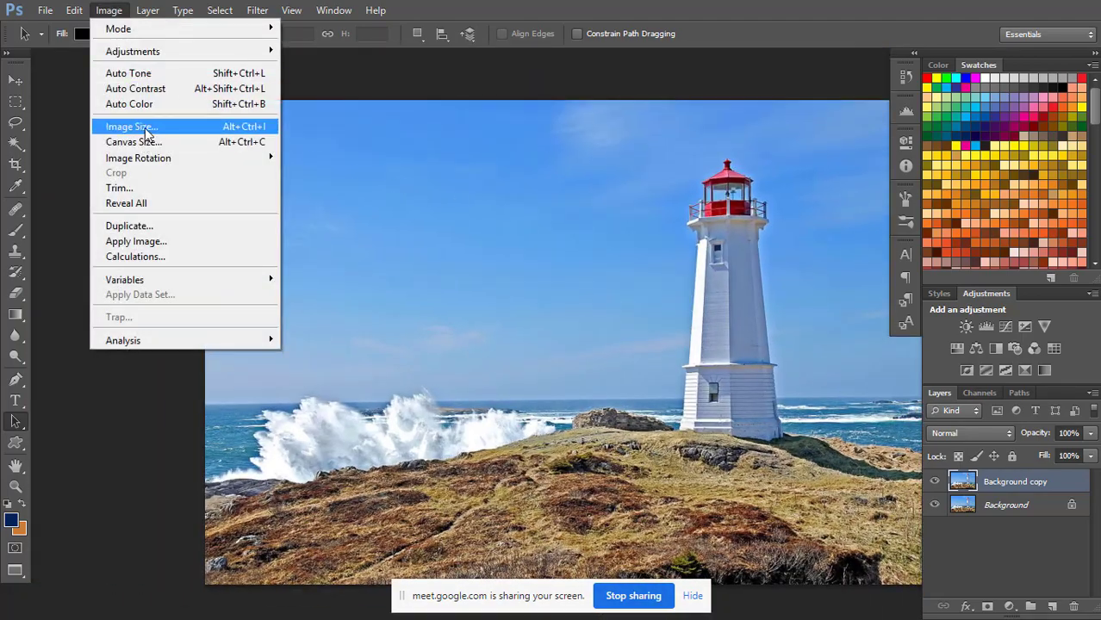
click(129, 126)
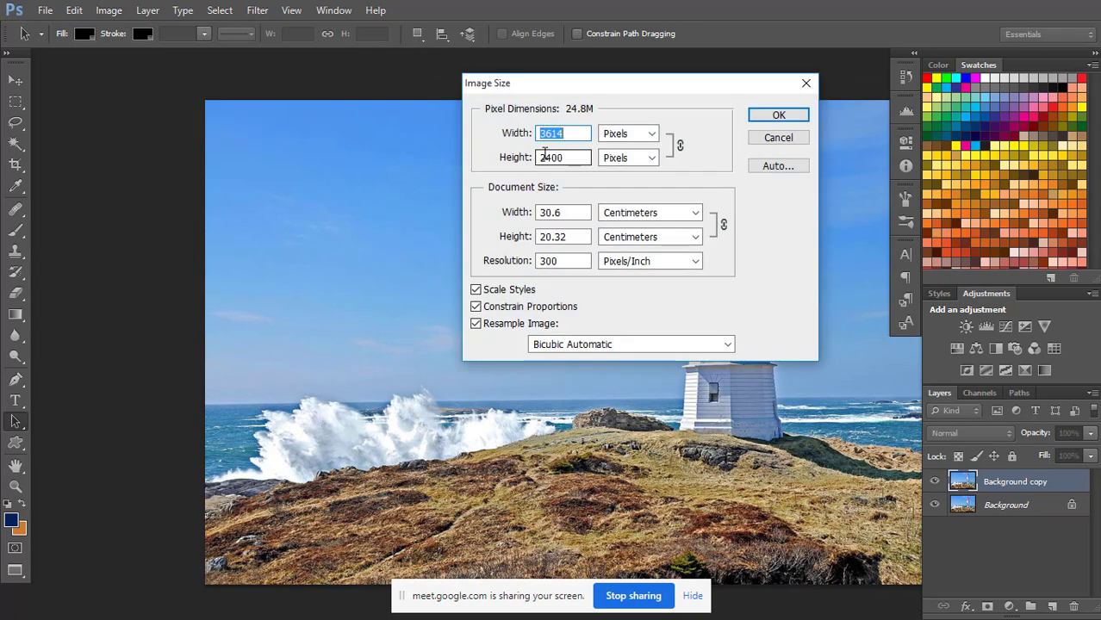
click(778, 138)
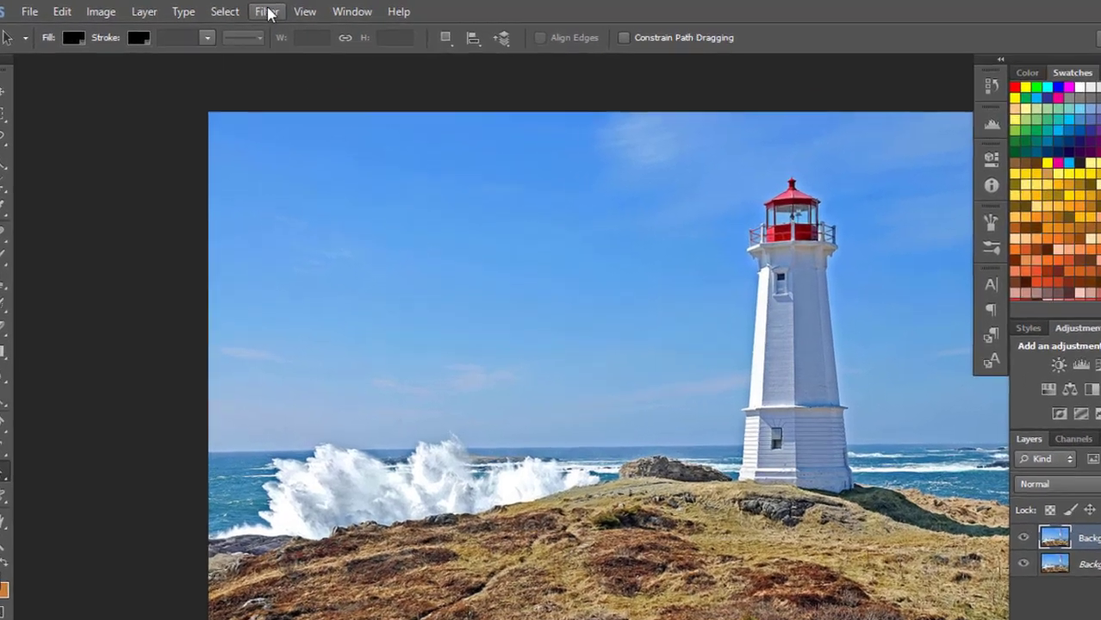
Open the Unsharp Mask filter for the Background copy layer and bring the lighthouse's lower window area into view for judging the effect.
click(257, 10)
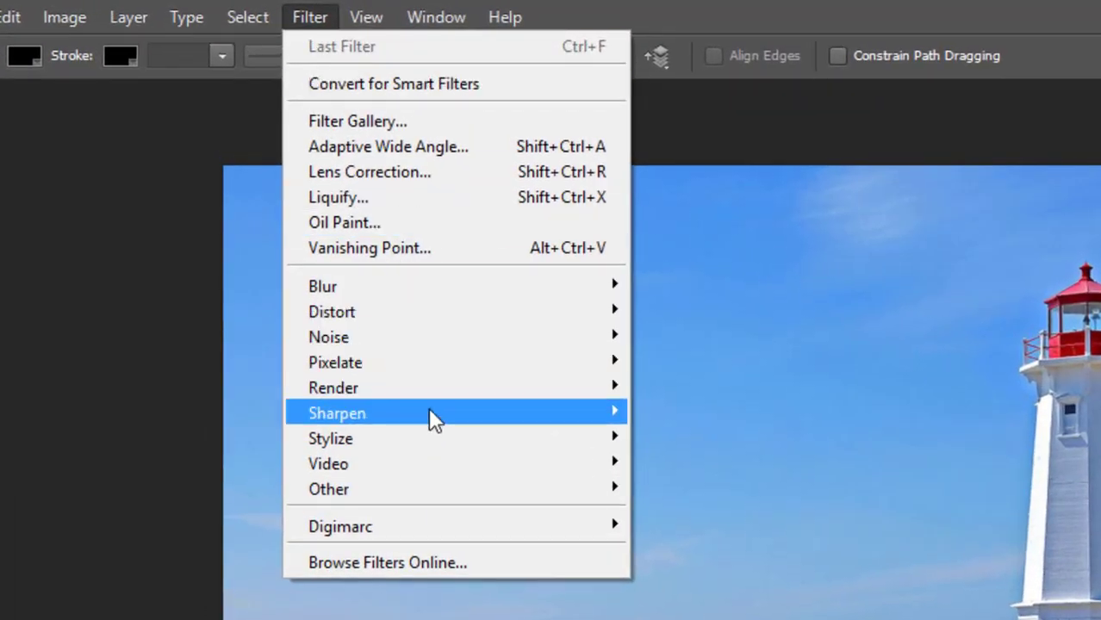
mouse_move(435, 415)
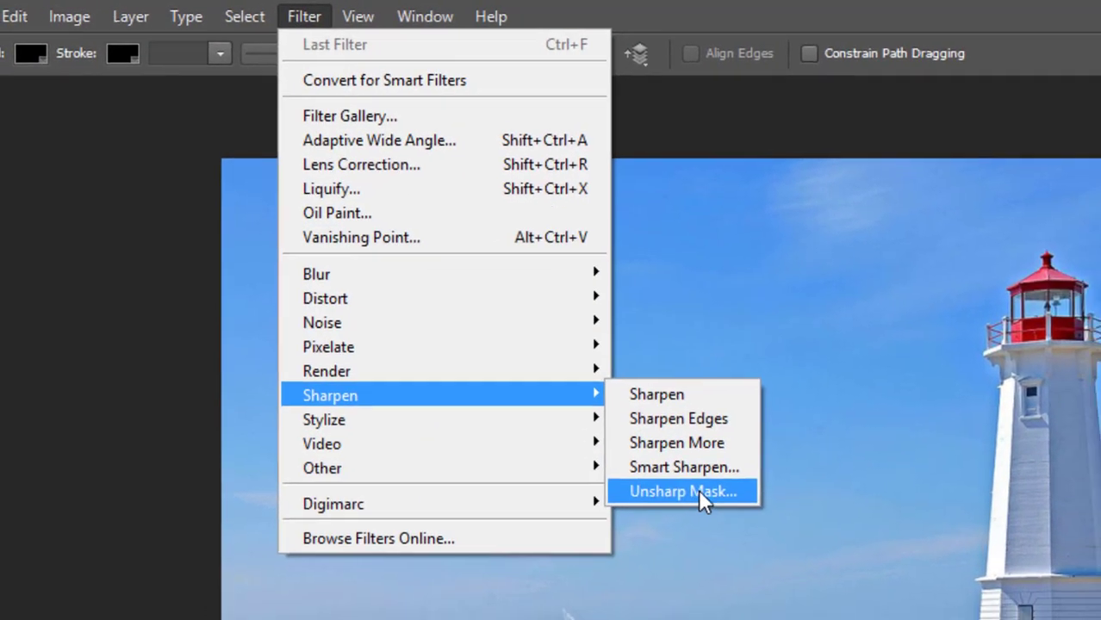
click(698, 489)
drag(784, 116, 241, 191)
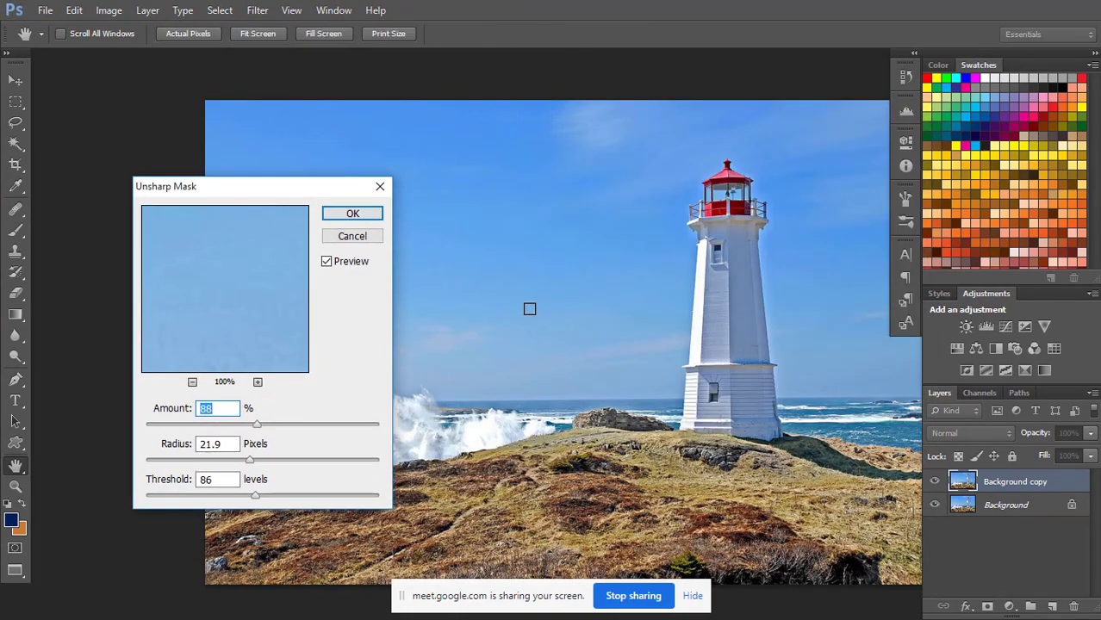
ctrl+click(529, 300)
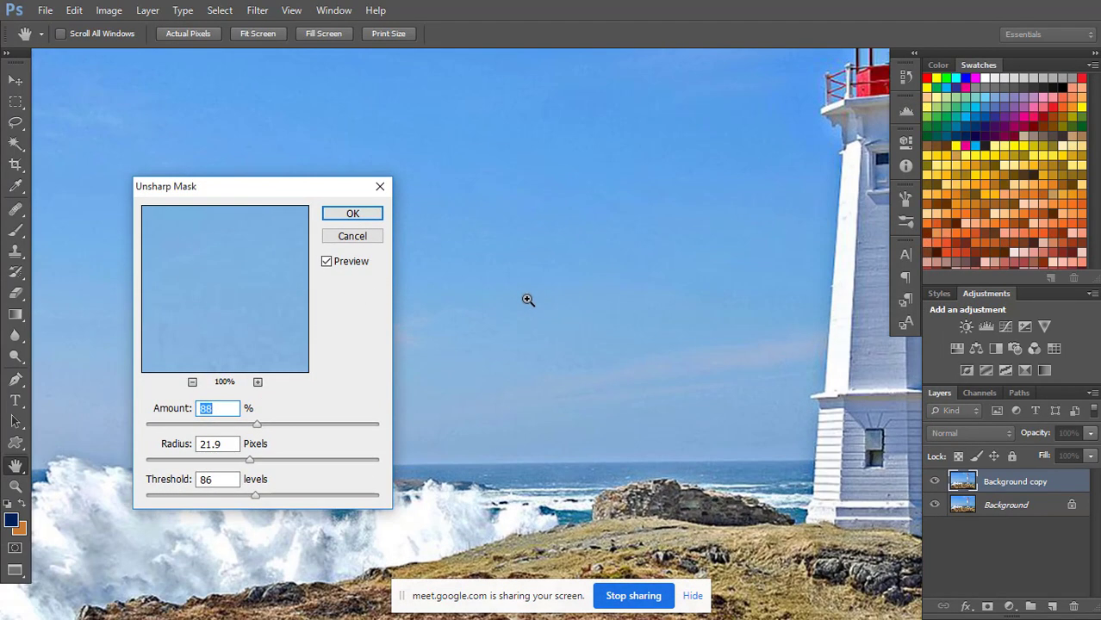
ctrl+click(528, 300)
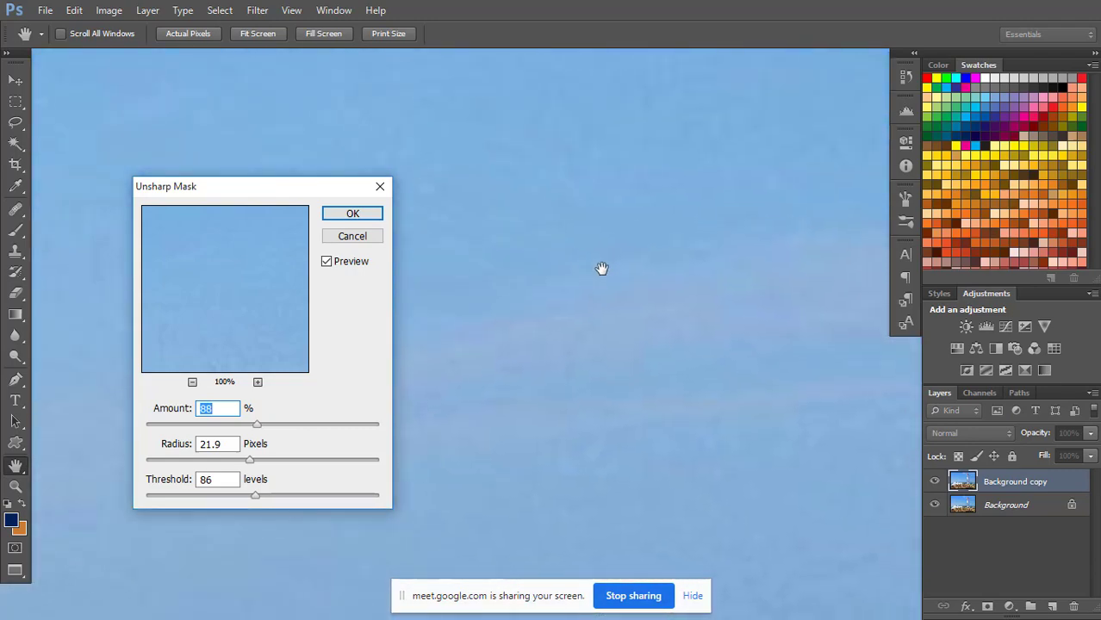
drag(619, 305, 450, 258)
drag(523, 280, 403, 245)
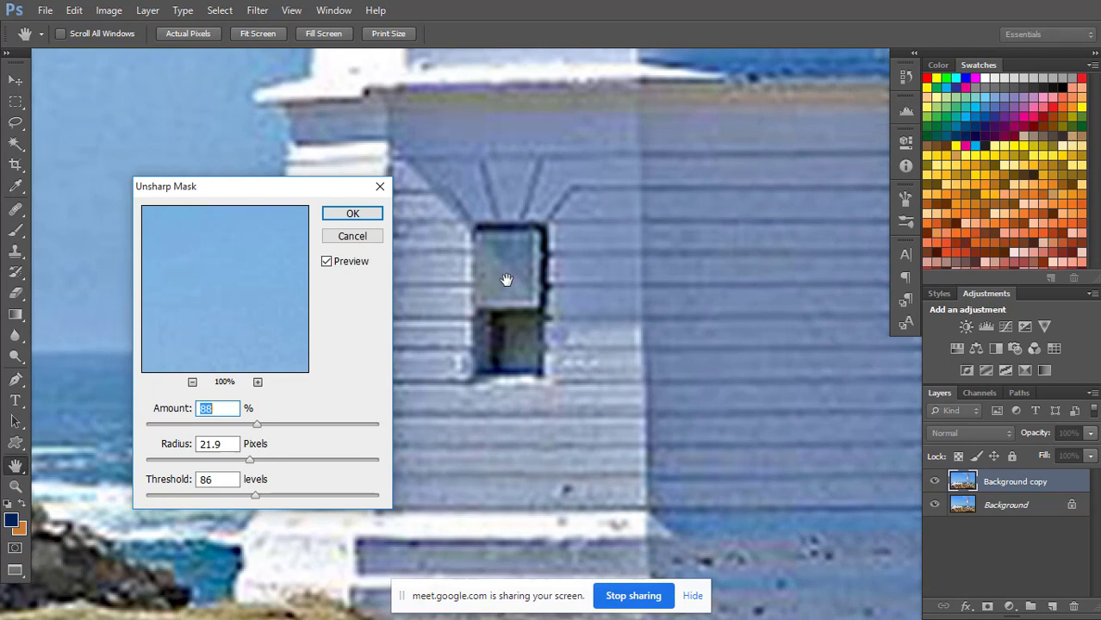
drag(501, 280, 686, 312)
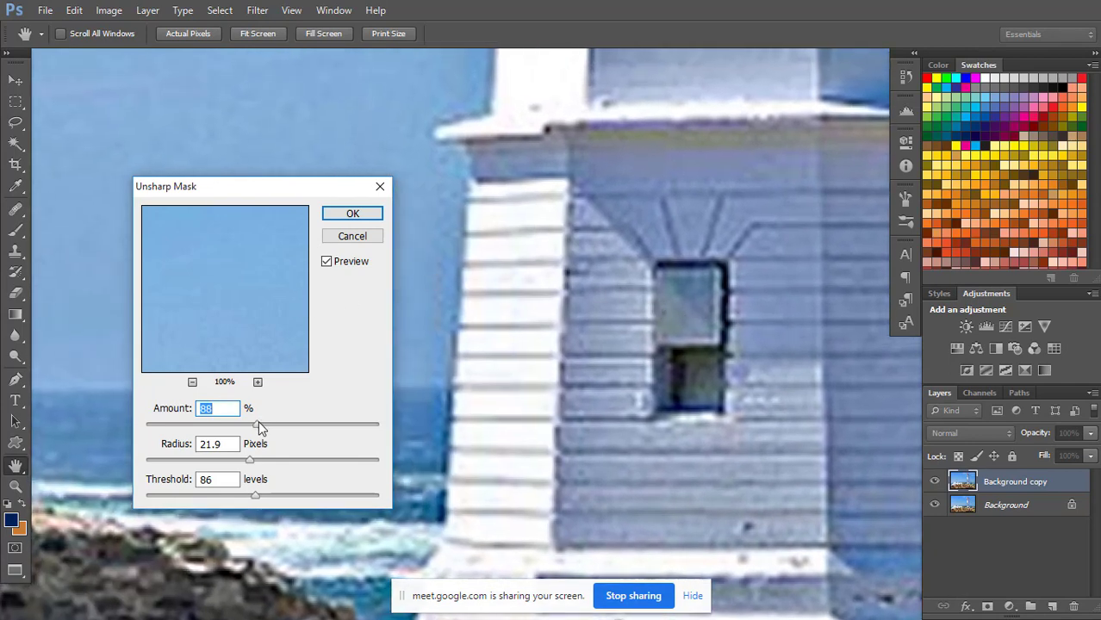
Apply Unsharp Mask with amount 102%, radius 51.2 pixels and threshold 96 levels after comparing the image with and without the preview.
drag(259, 423, 276, 462)
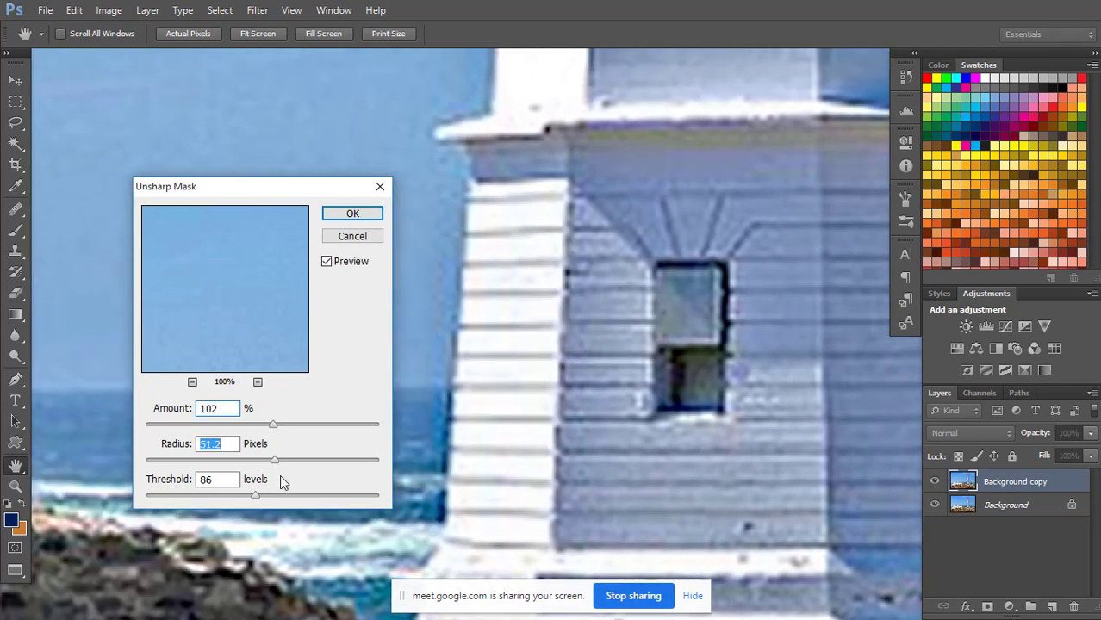
click(328, 261)
click(328, 262)
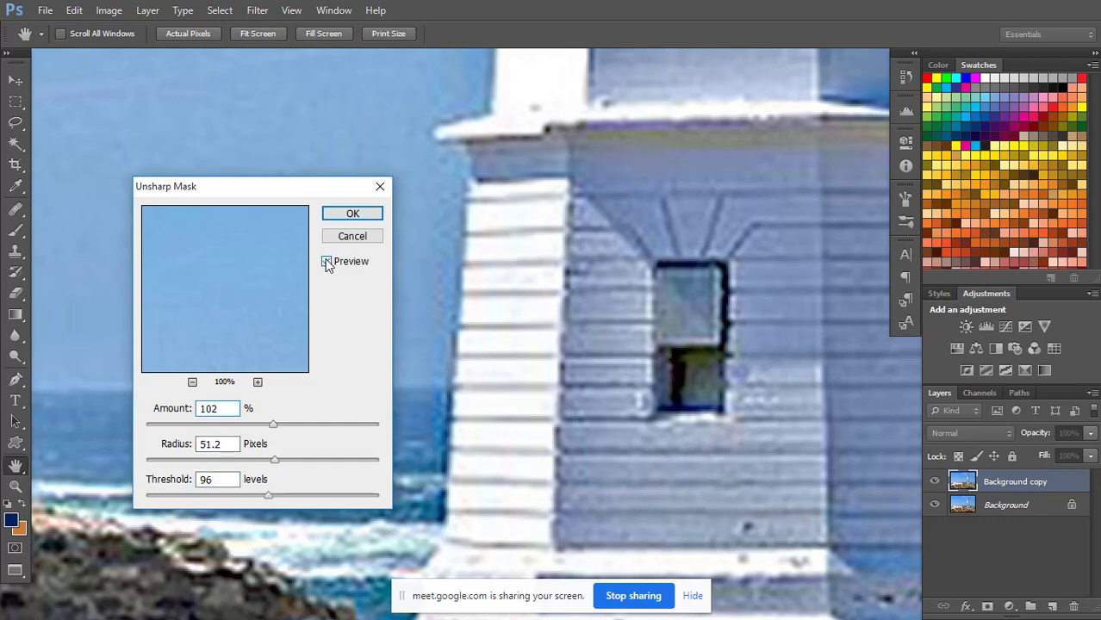
click(326, 262)
click(326, 262)
click(354, 215)
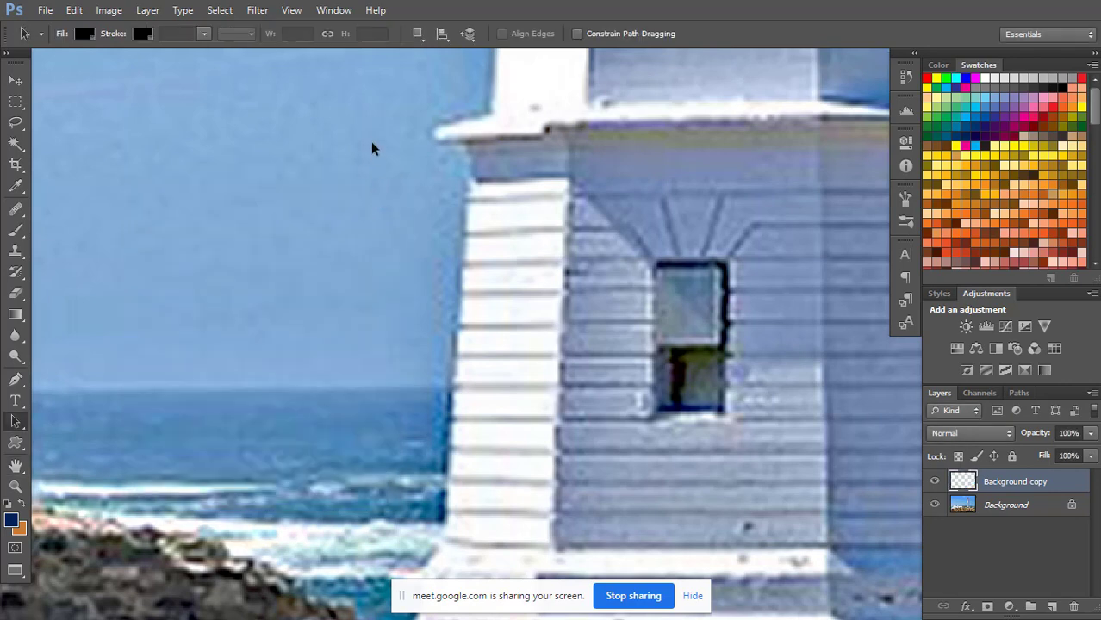
Apply Surface Blur with radius 5 pixels and threshold 15 levels to the Background copy layer, comparing the image with and without the preview.
click(260, 12)
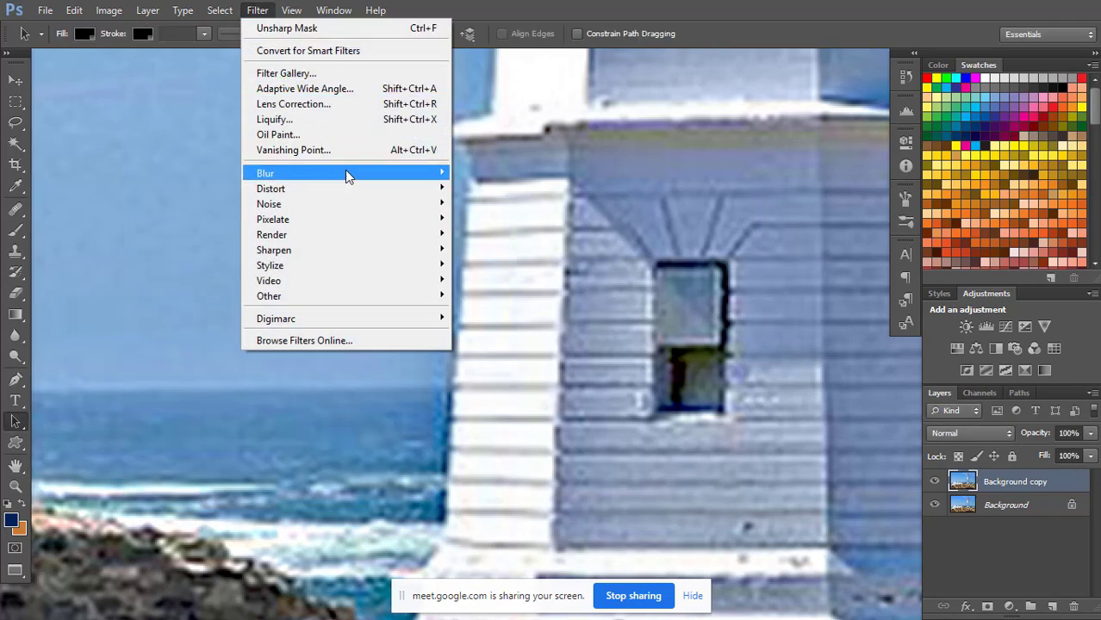
mouse_move(345, 173)
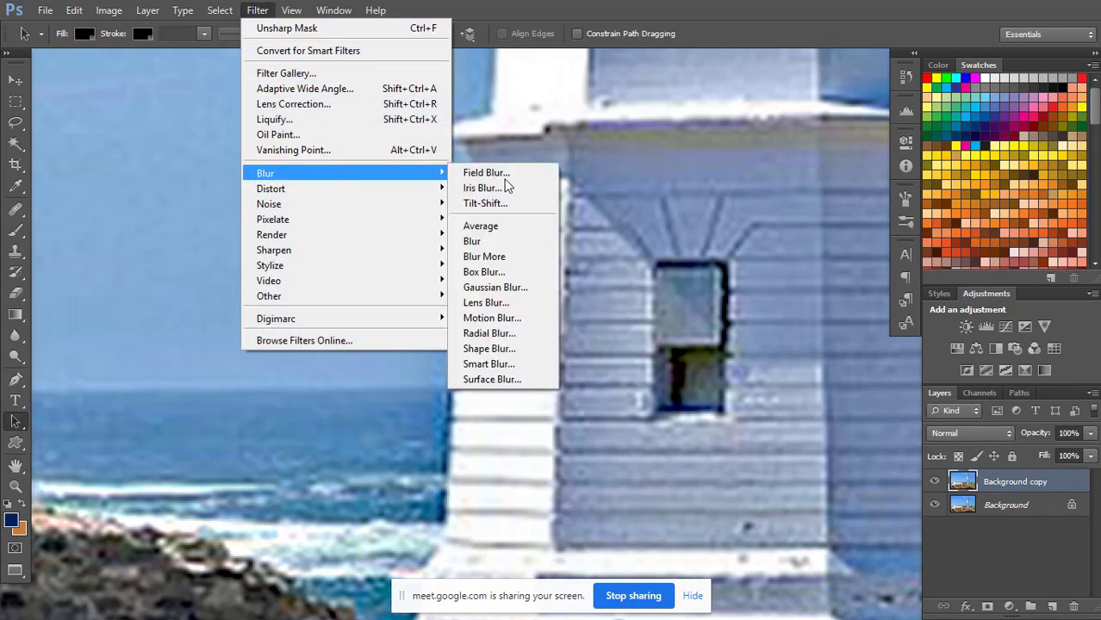
click(488, 378)
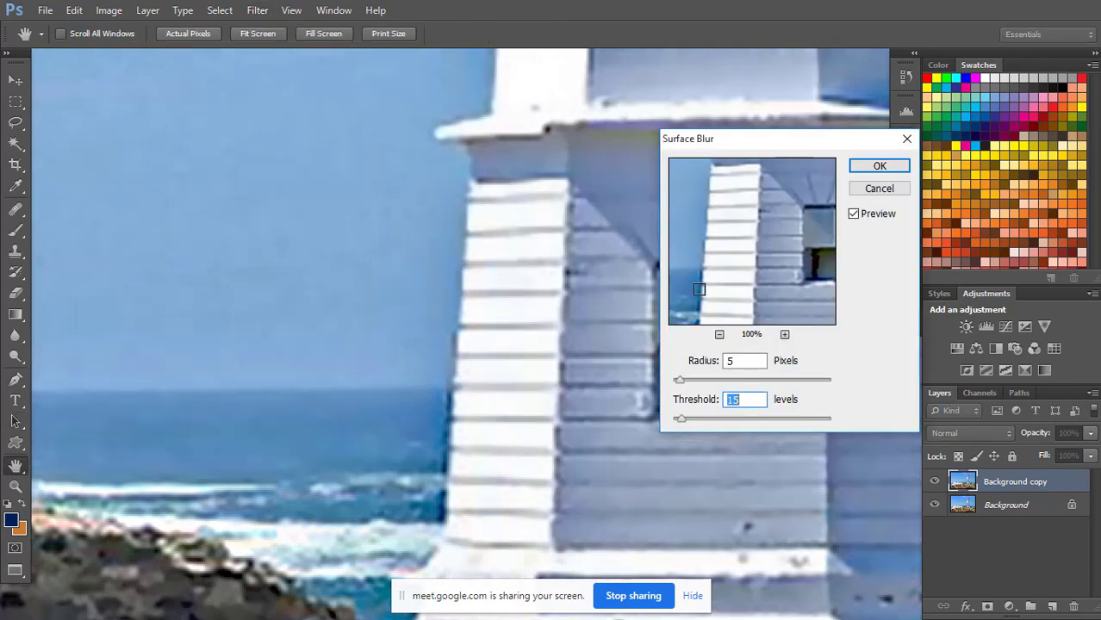
click(854, 214)
click(854, 214)
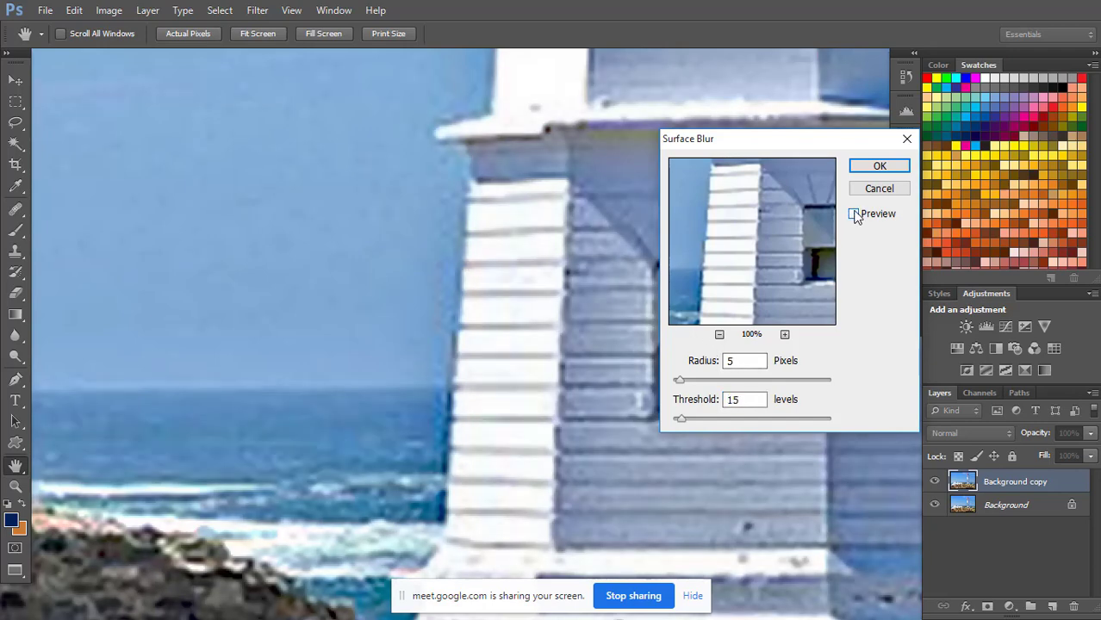
click(853, 214)
click(854, 213)
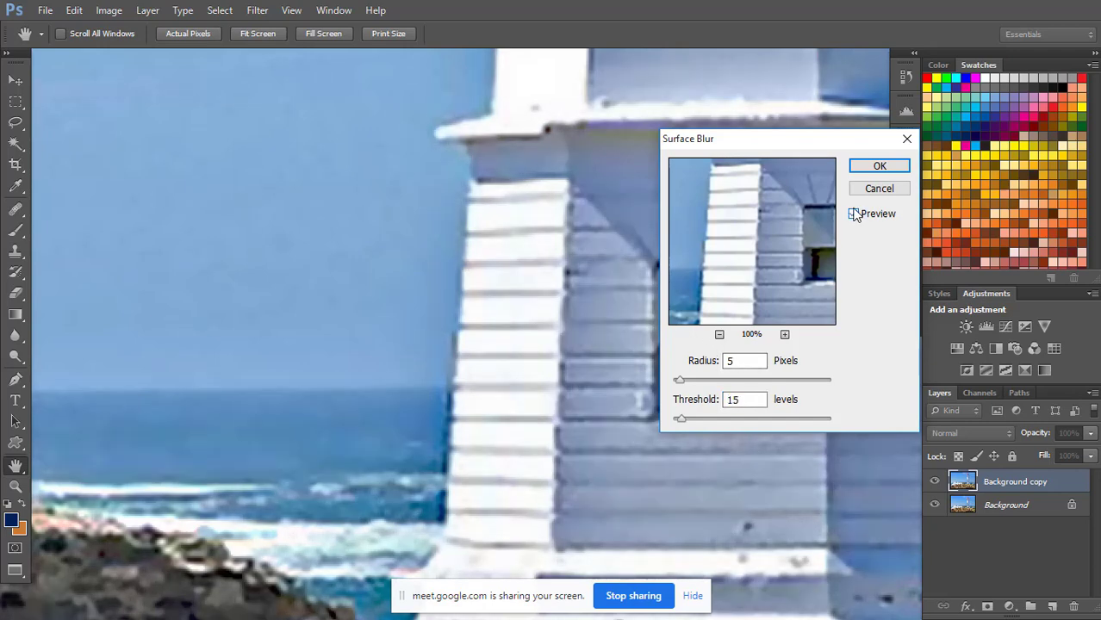
click(854, 215)
click(854, 215)
click(854, 214)
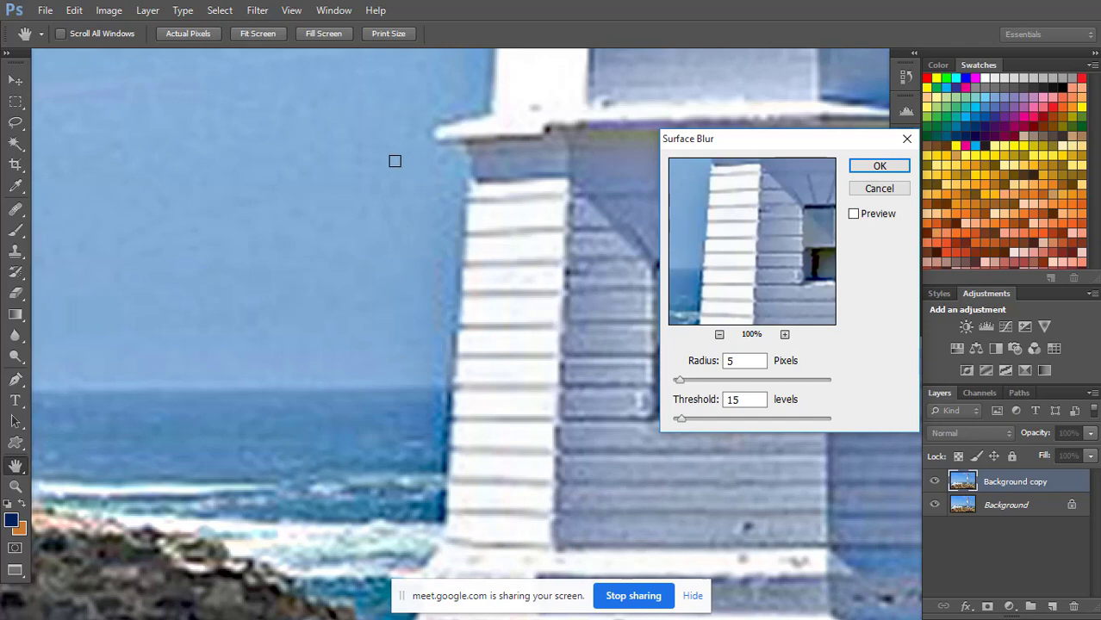
click(854, 215)
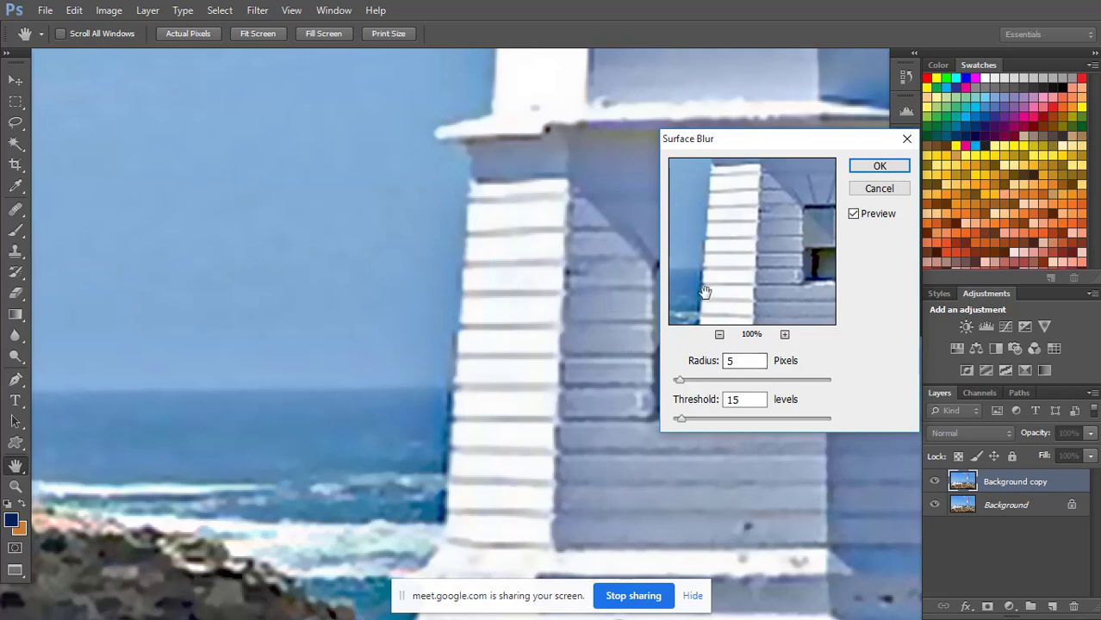
click(879, 166)
key(a)
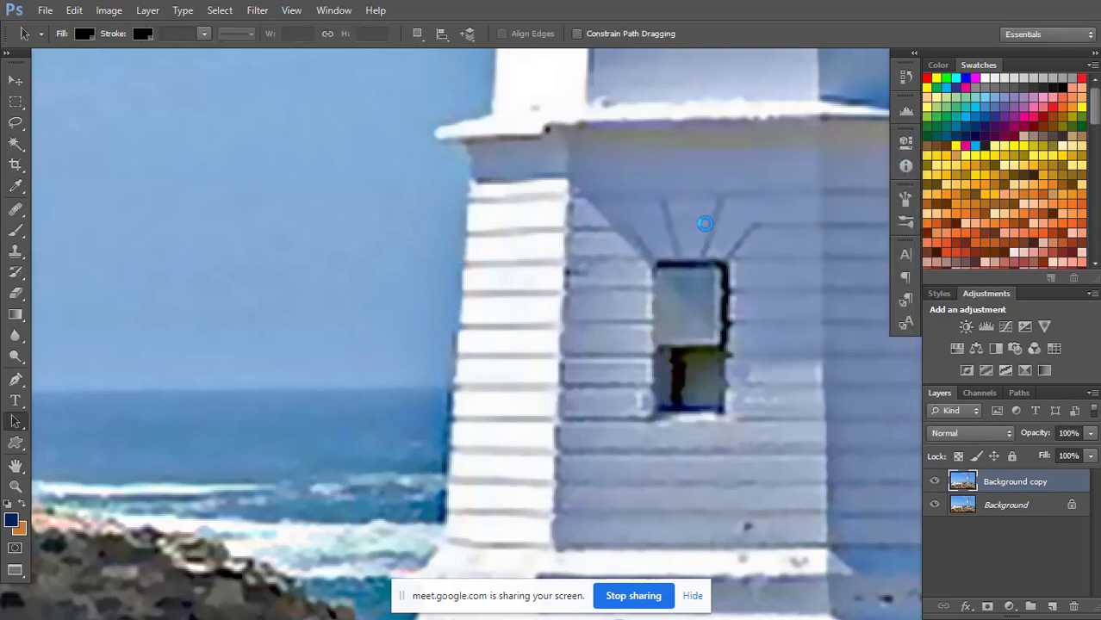
Examine the filtered photo as a whole and the lighthouse tower up close.
key(ctrl+minus)
key(ctrl+minus)
key(ctrl+minus)
key(ctrl+minus)
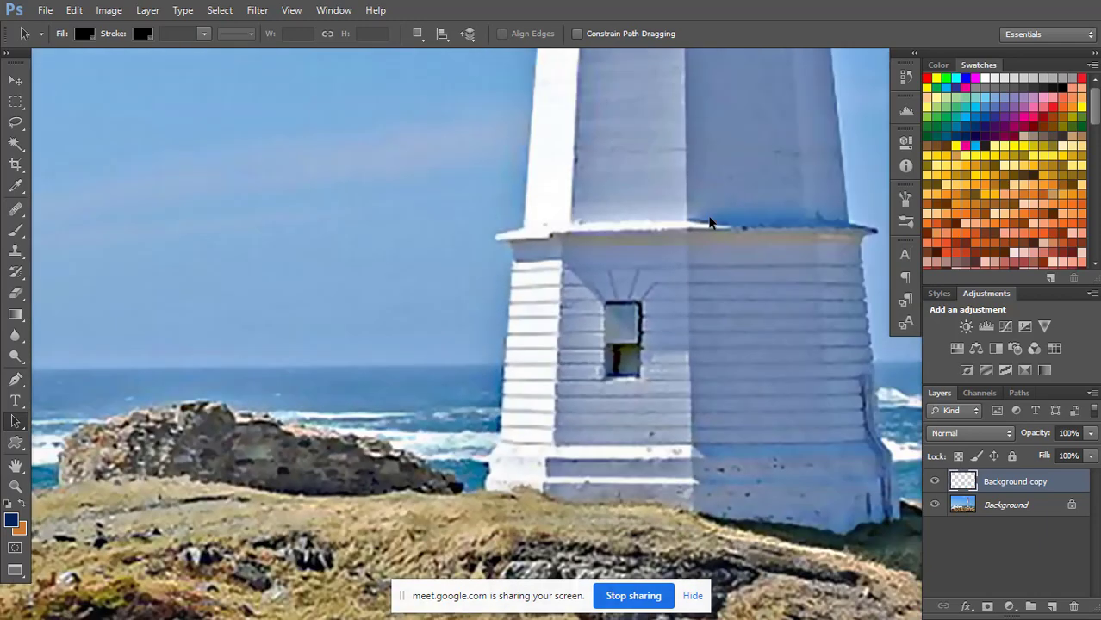
key(ctrl+minus)
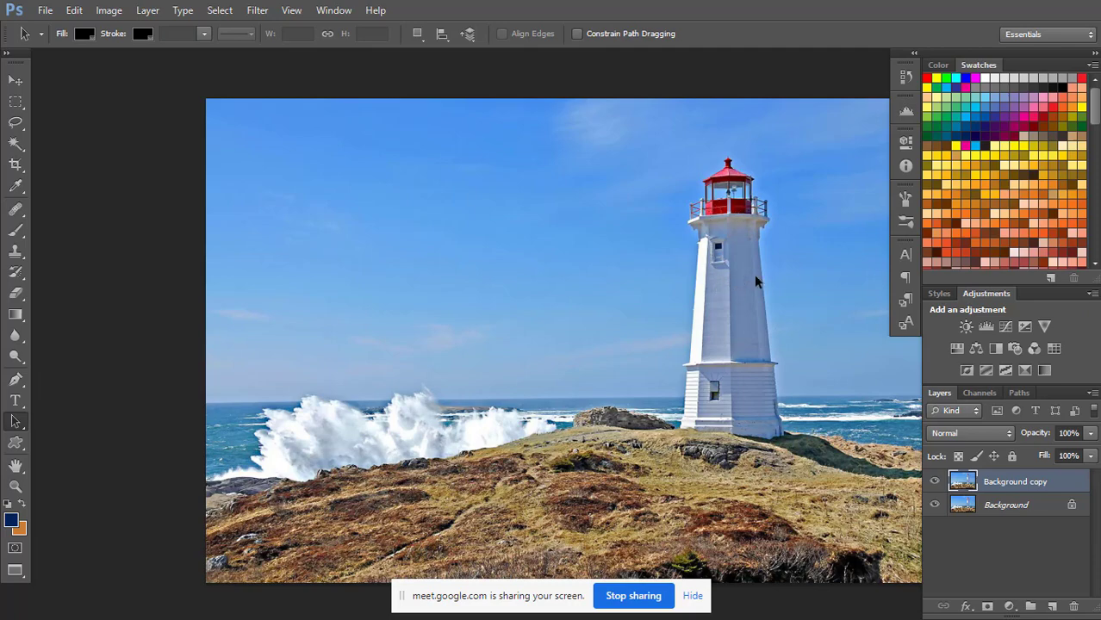
key(ctrl+plus)
key(ctrl+plus)
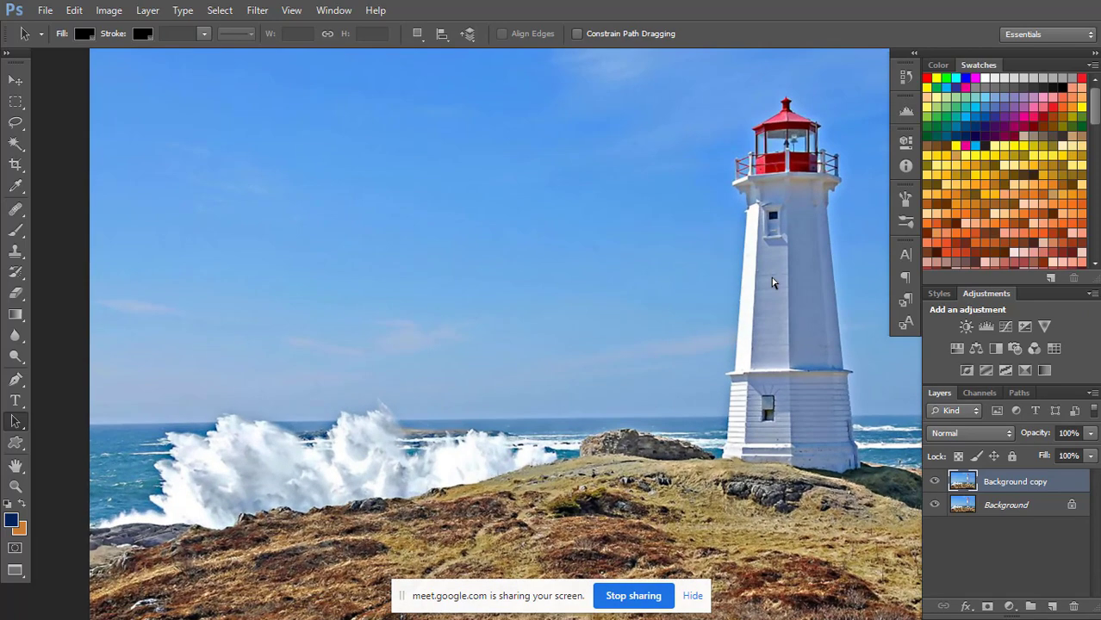
key(space)
drag(780, 261, 427, 326)
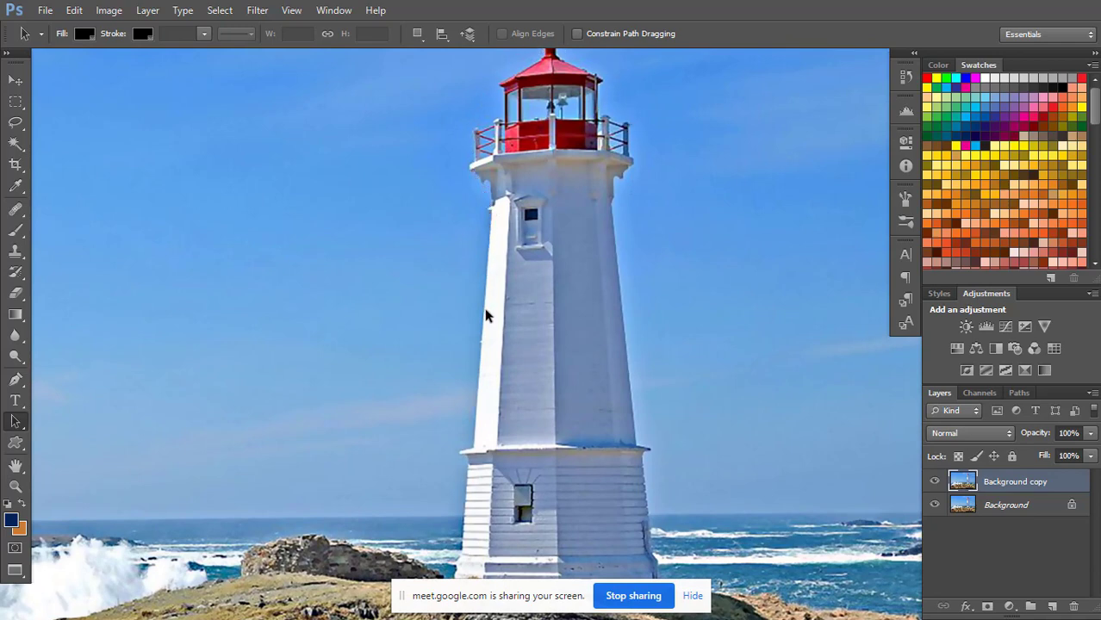
Start a Pen path at the lighthouse's lower left corner and trace up around the flared foot of the base.
key(ctrl+plus)
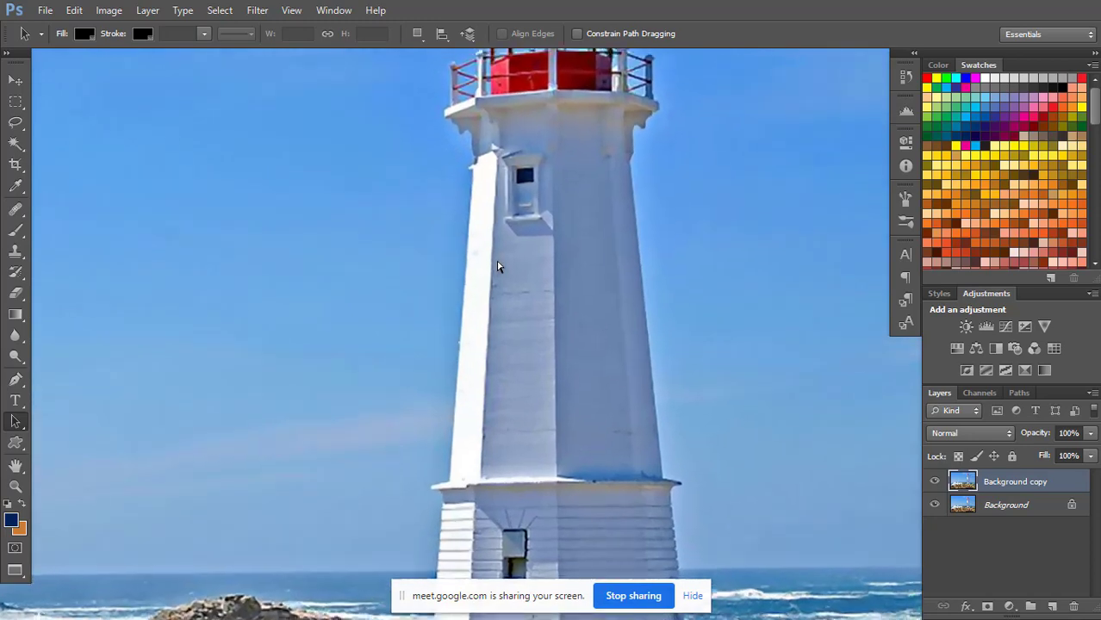
drag(450, 369, 538, 196)
drag(508, 345, 539, 141)
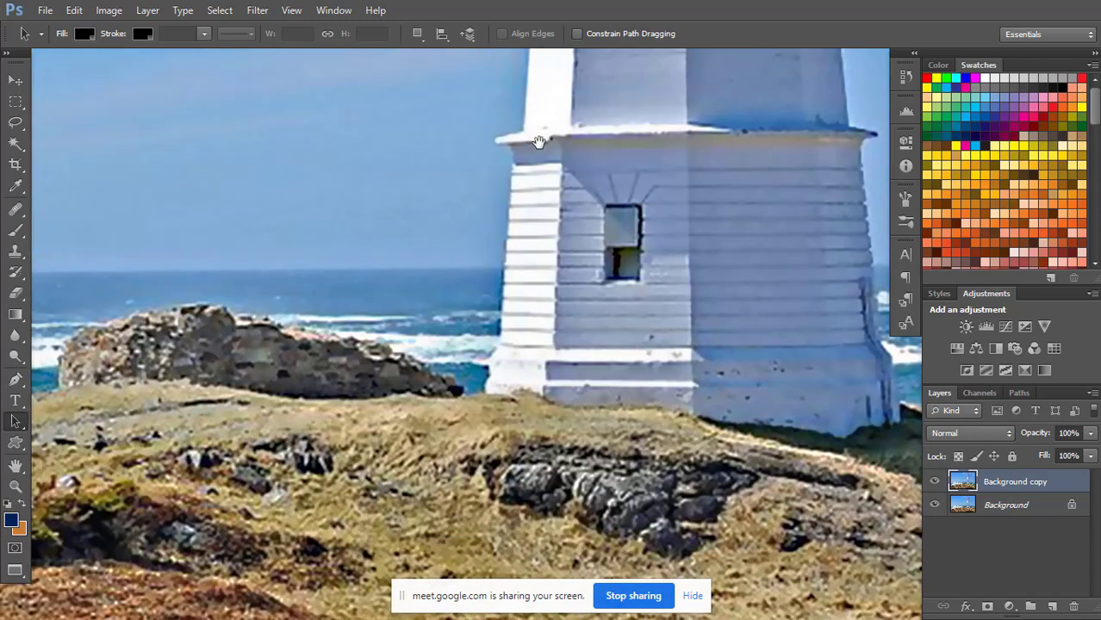
key(ctrl+plus)
key(ctrl+plus)
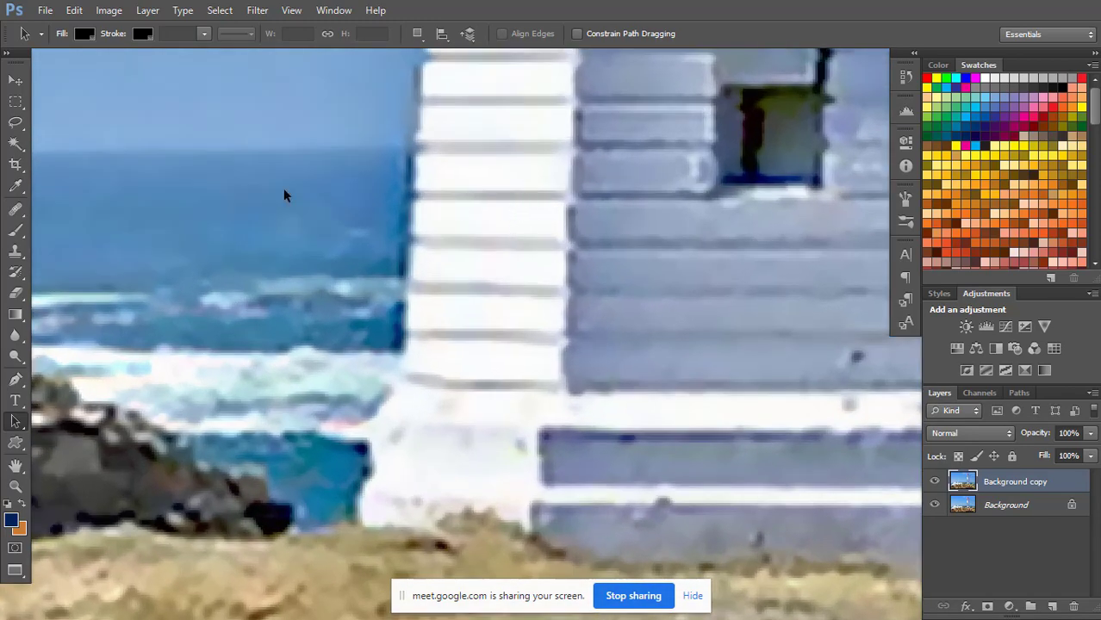
click(15, 380)
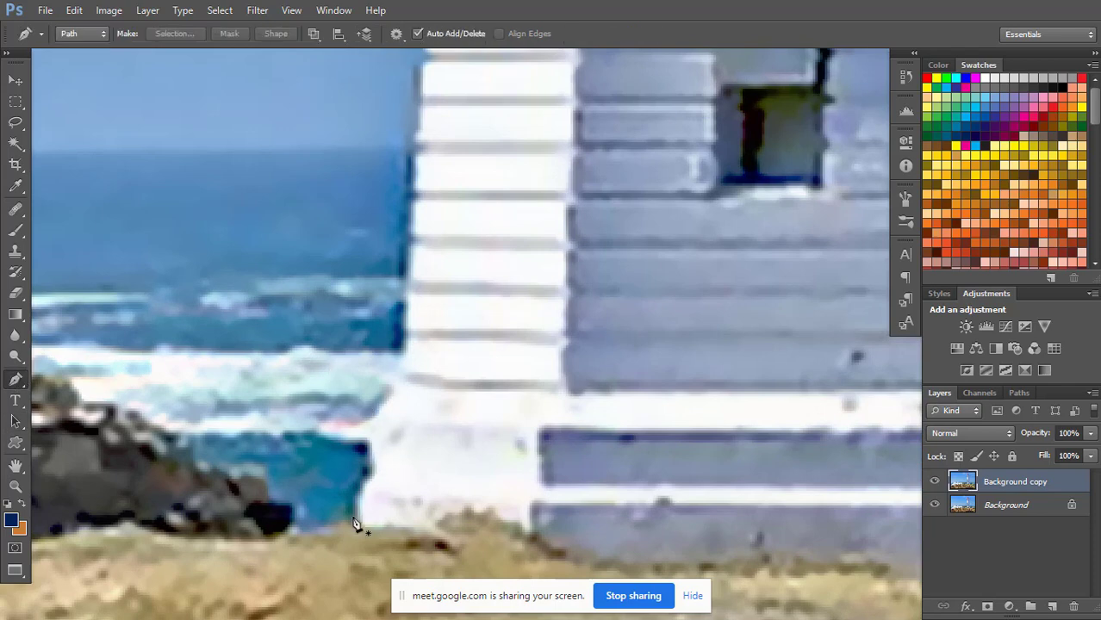
click(350, 521)
click(348, 492)
click(363, 469)
click(357, 445)
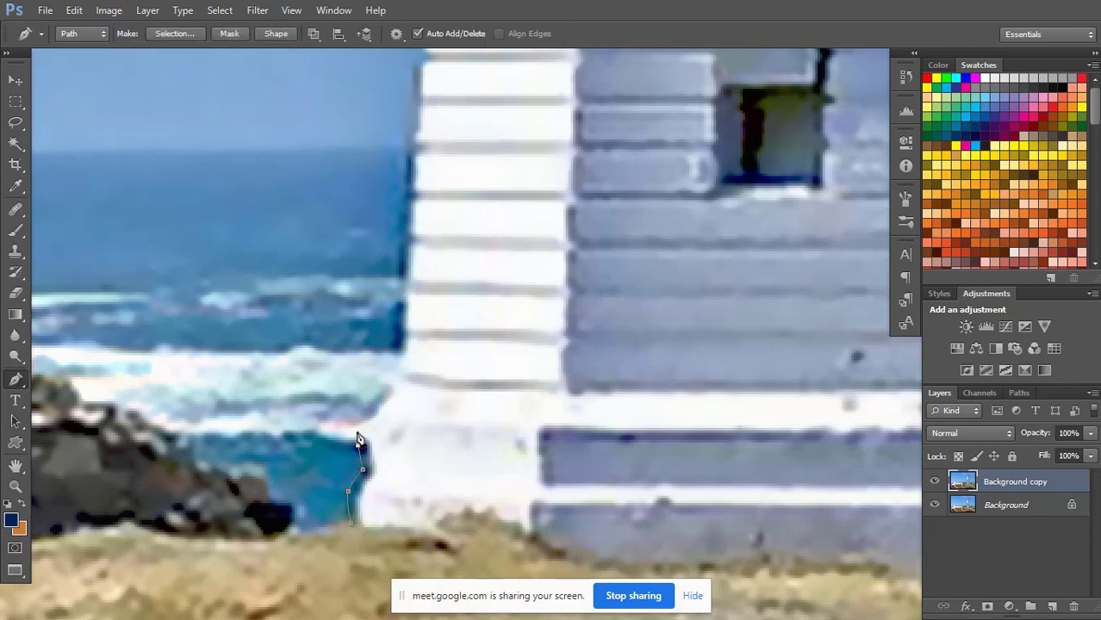
click(355, 428)
click(387, 382)
click(394, 370)
Continue the path up the left edge of the clapboard base section, just outside the white siding.
click(394, 325)
click(394, 278)
click(399, 246)
click(401, 206)
drag(456, 188, 455, 394)
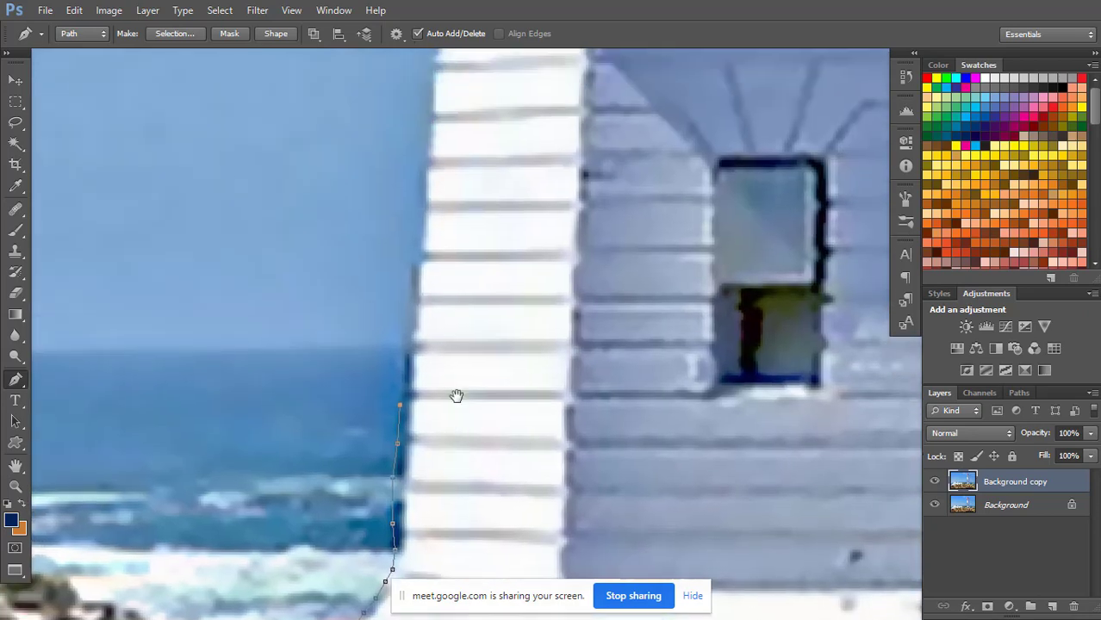
click(410, 283)
click(414, 221)
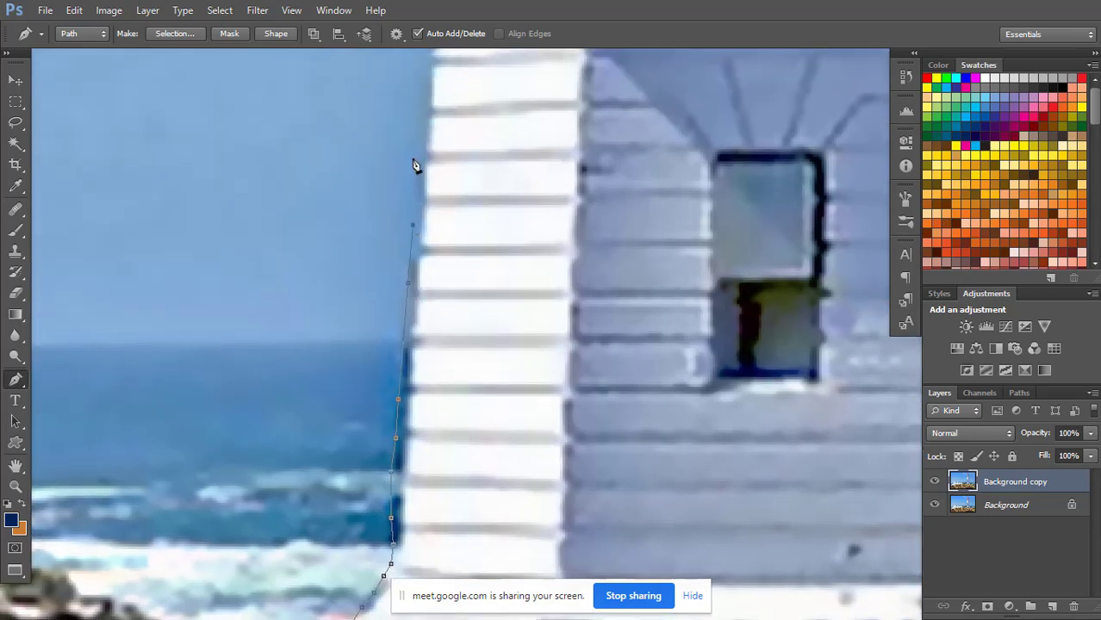
Trace the path around the left tip of the ledge that tops the clapboard base section.
drag(504, 152, 487, 426)
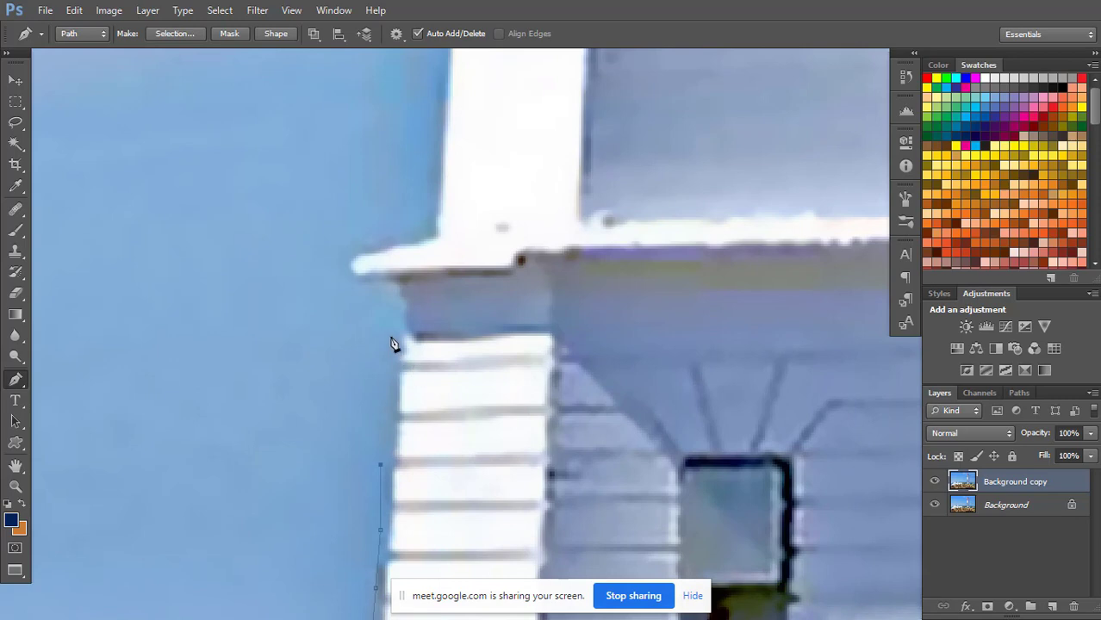
click(377, 302)
click(356, 283)
click(345, 261)
click(385, 239)
click(410, 230)
click(423, 223)
Extend the path with widely spaced points up the white left edge of the tower shaft to the upper window's height.
drag(475, 140, 438, 401)
click(393, 174)
drag(451, 108, 436, 375)
click(412, 143)
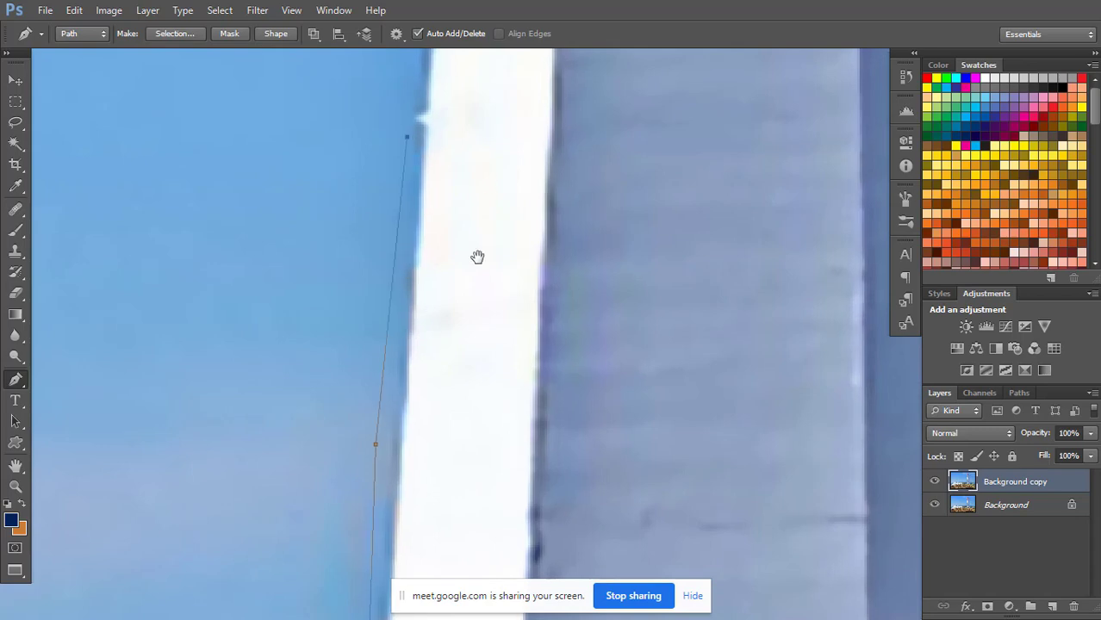
drag(477, 256, 458, 517)
click(397, 146)
drag(455, 130, 448, 477)
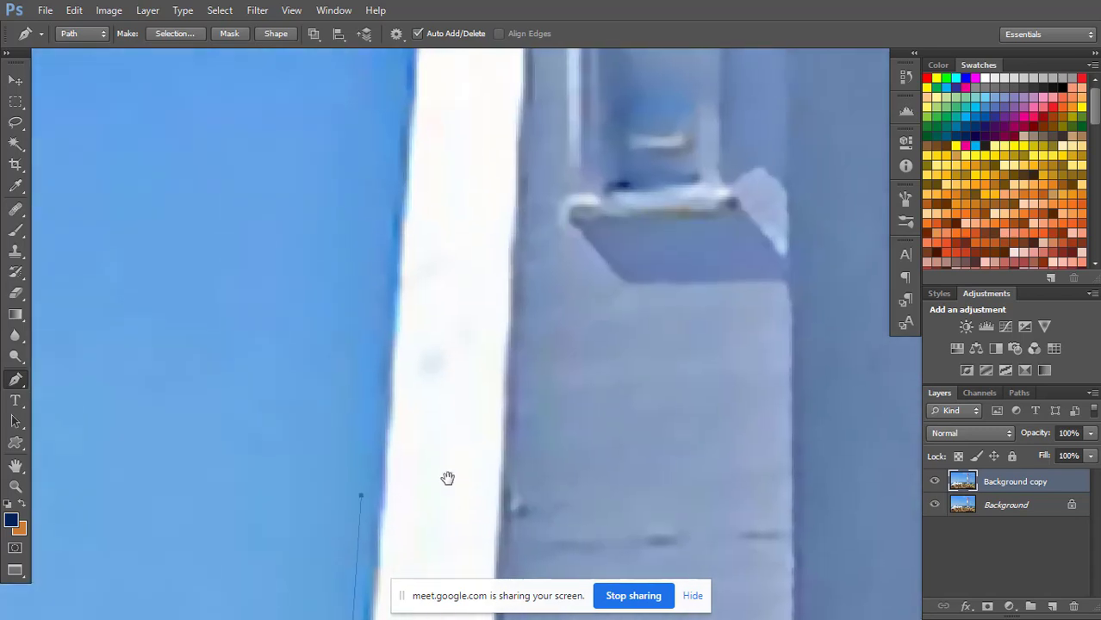
click(385, 162)
drag(470, 151, 444, 459)
Trace the path around the small notch at the top of the white left edge, beside the upper window.
click(367, 304)
click(354, 270)
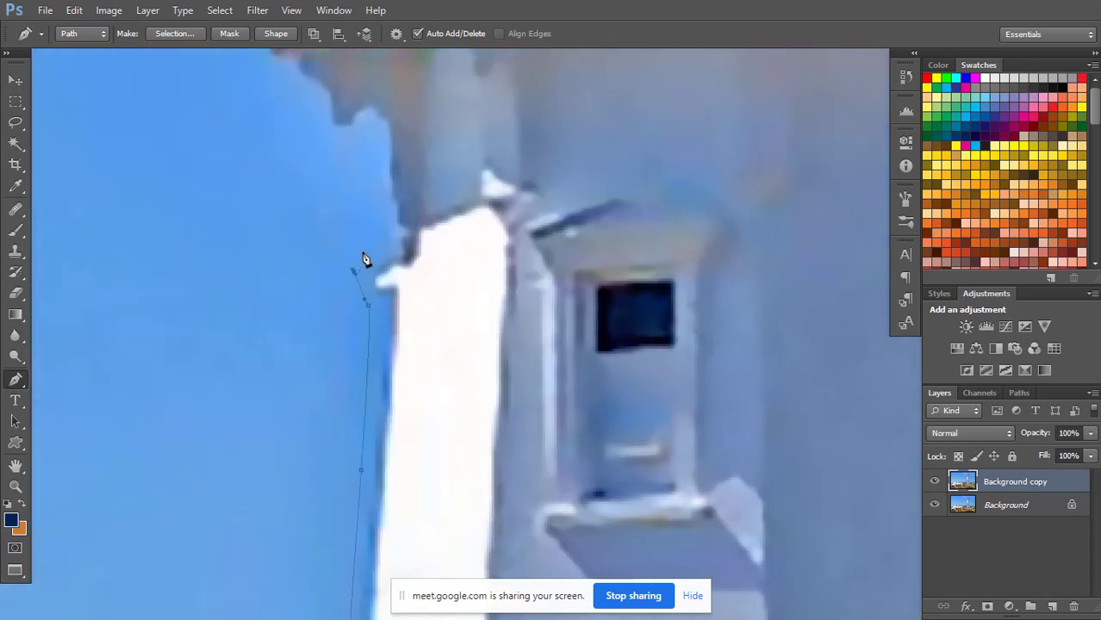
click(360, 253)
click(374, 236)
Trace the path along the left bracket under the gallery and around the gallery floor's outer tip.
drag(380, 178, 401, 329)
click(387, 327)
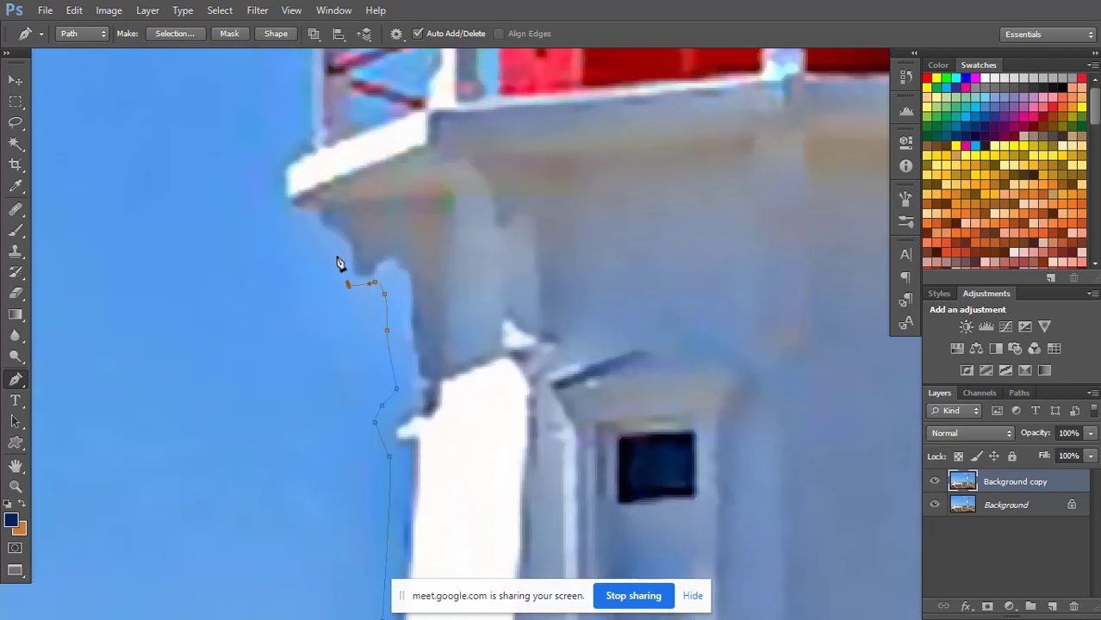
click(336, 257)
click(323, 240)
click(299, 222)
click(277, 203)
click(280, 153)
Outline the gallery railing on the left, going around the outer post and over the second post.
drag(361, 182, 415, 327)
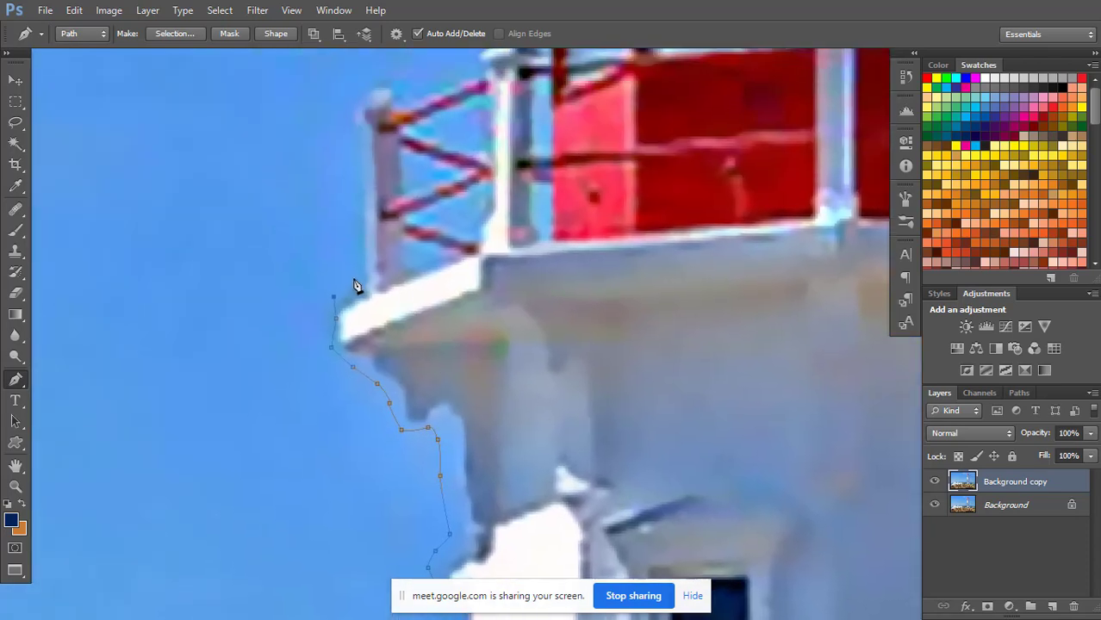
click(363, 217)
drag(381, 233, 395, 400)
click(358, 287)
click(367, 252)
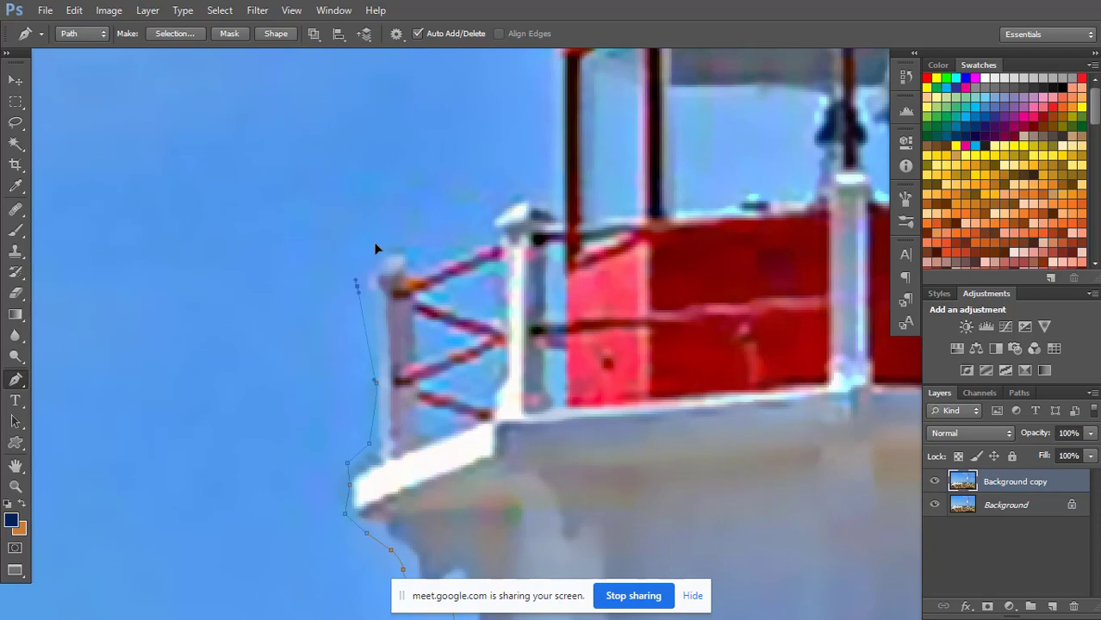
click(393, 235)
click(415, 236)
click(483, 195)
click(503, 186)
click(532, 178)
Continue the path up the left side of the lantern room and around the roof's left eave.
drag(532, 178, 508, 313)
click(516, 276)
click(518, 190)
click(511, 164)
click(480, 141)
click(481, 118)
click(515, 103)
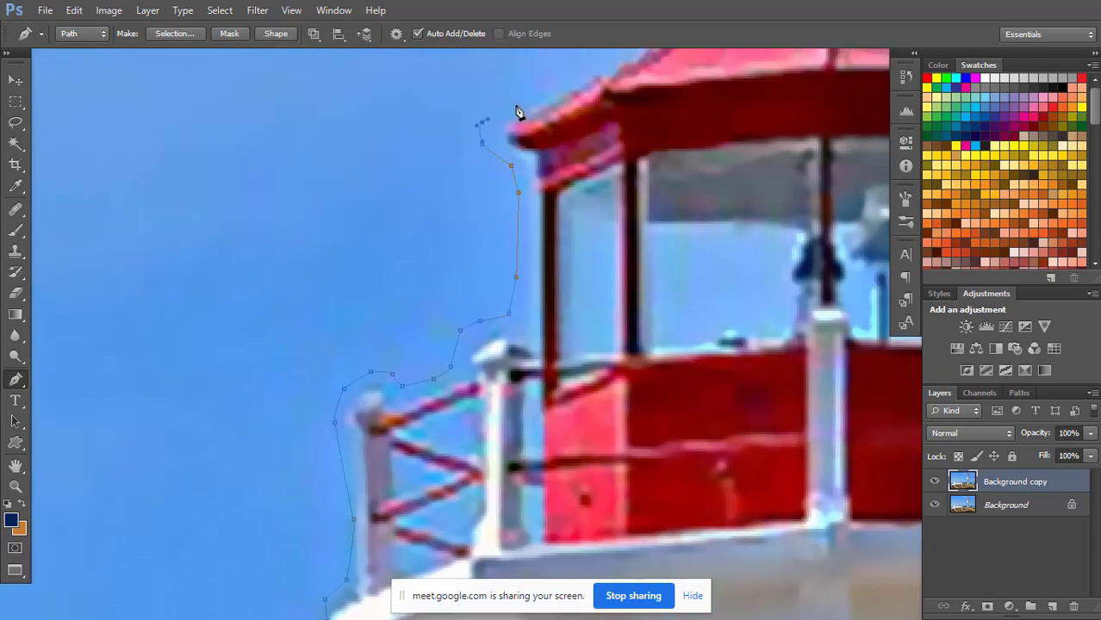
Trace the path up the left slope of the red roof to the base of the roof vent.
drag(564, 80, 499, 262)
click(558, 231)
click(609, 186)
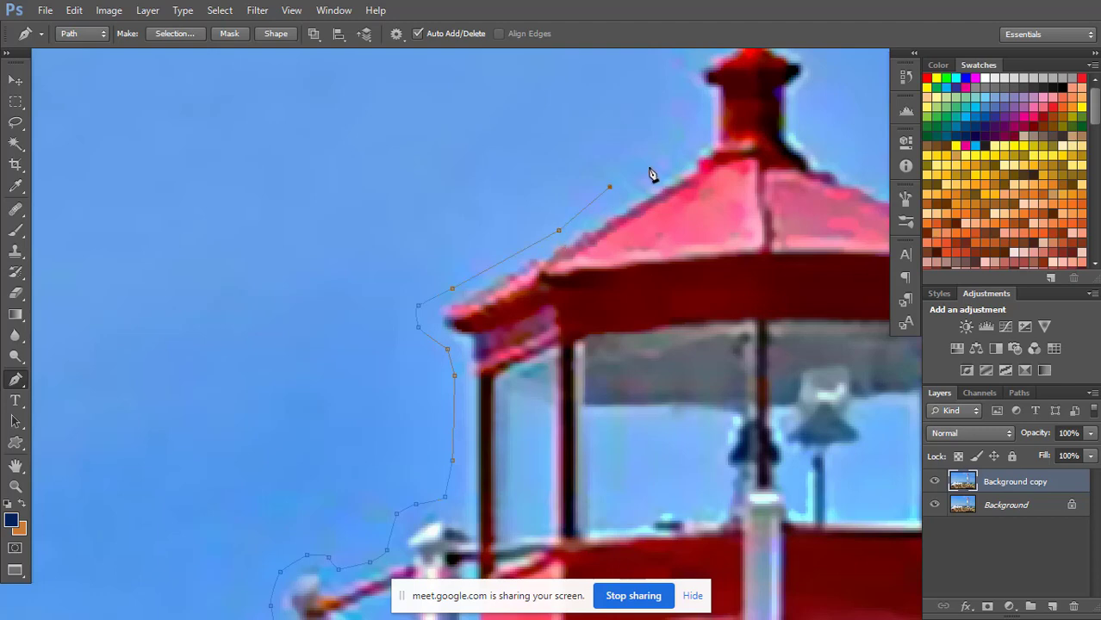
click(667, 152)
click(696, 130)
click(694, 109)
Carry the path up and over the red roof vent and its pointed tip, back down to the roof.
drag(724, 113, 689, 249)
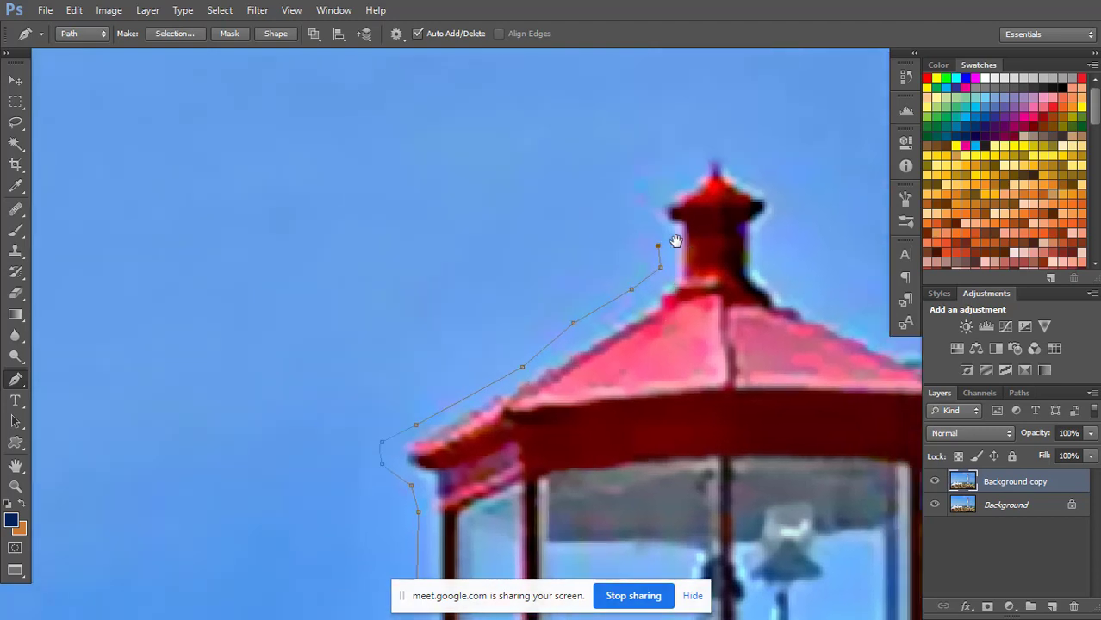
click(646, 218)
click(657, 198)
click(675, 165)
click(697, 150)
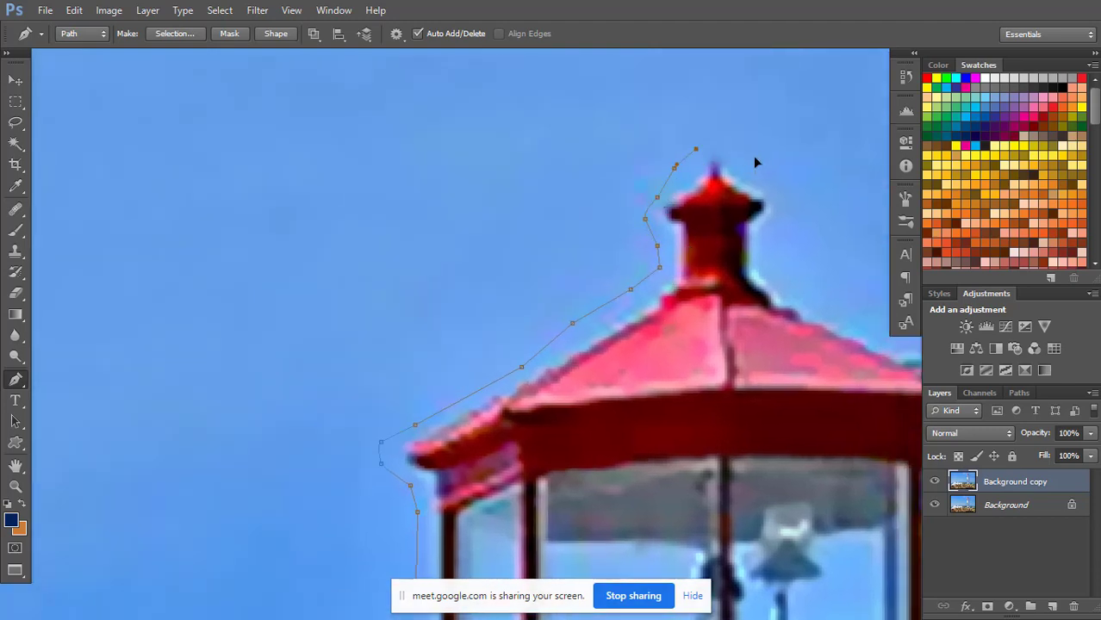
click(772, 258)
click(793, 279)
Trace the path down the right slope of the red roof and around the right eave tip.
drag(786, 233, 593, 83)
click(719, 193)
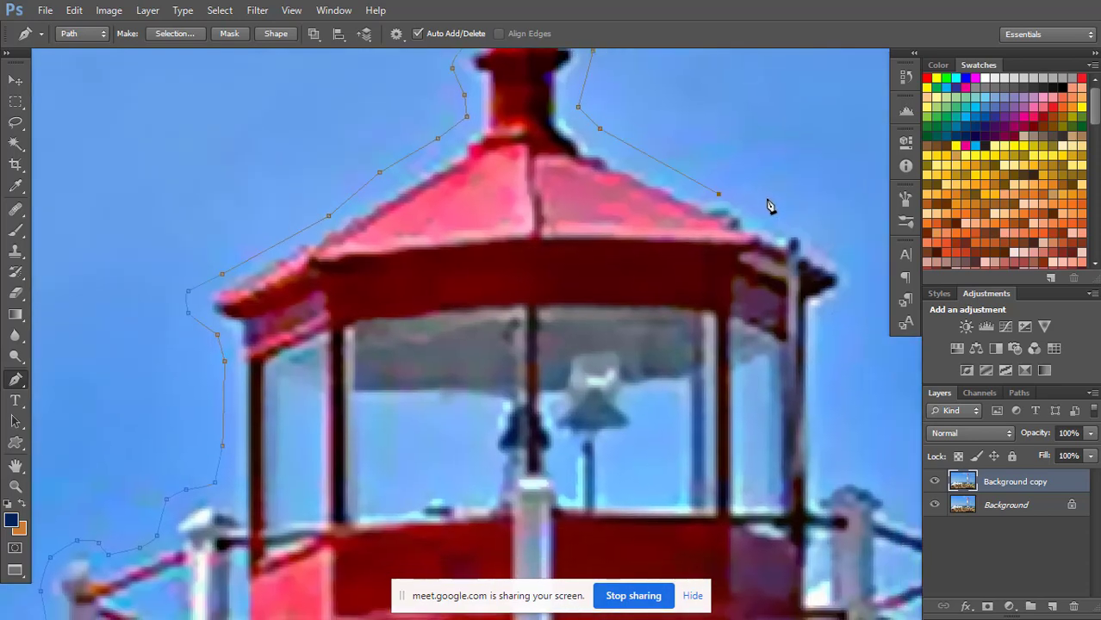
click(767, 199)
click(801, 220)
click(831, 239)
click(851, 272)
click(853, 301)
Bring the path down the right side of the lantern room and over the right railing to the outer post.
drag(818, 340, 748, 196)
click(750, 203)
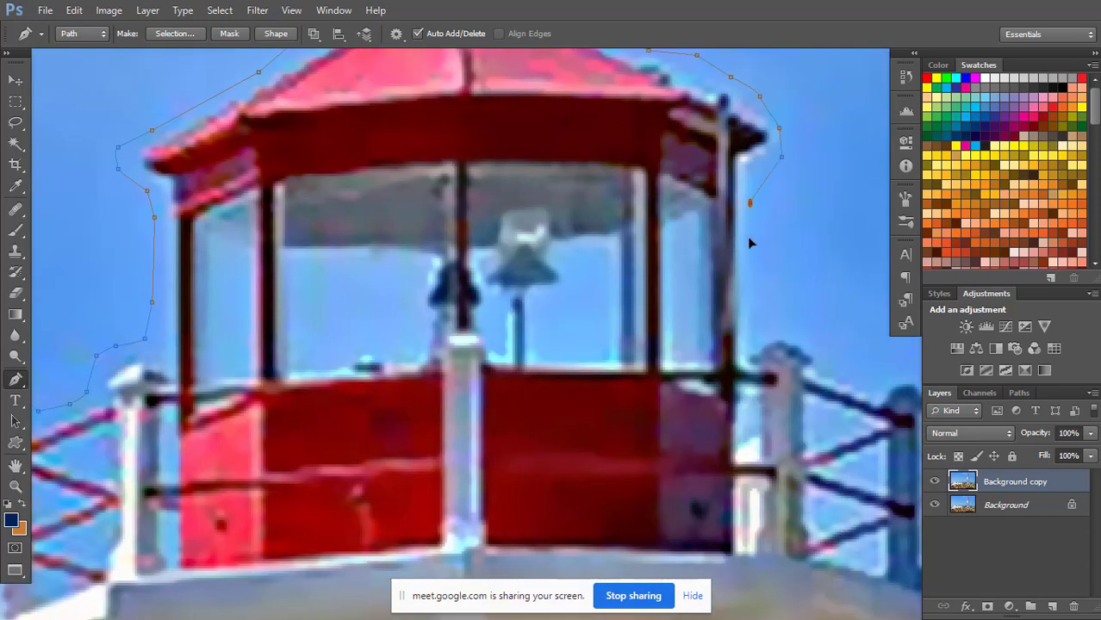
click(756, 289)
click(764, 313)
click(798, 320)
drag(848, 351, 701, 222)
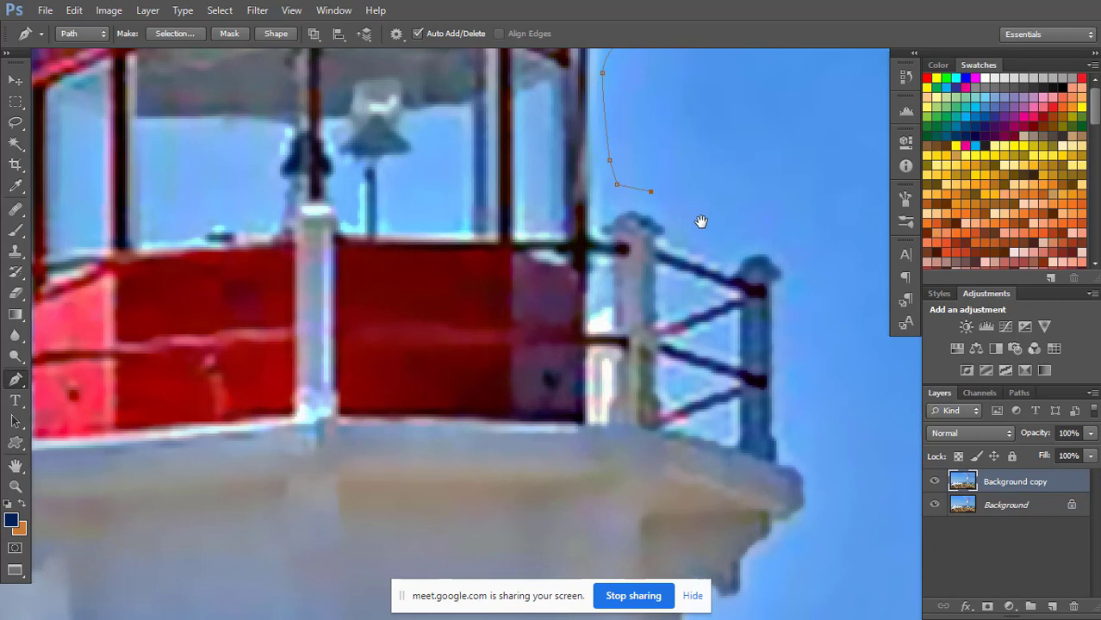
click(797, 299)
Trace the path down the right outer railing post and around the gallery floor edge and bracket.
drag(806, 353, 743, 158)
click(755, 235)
click(760, 290)
click(767, 333)
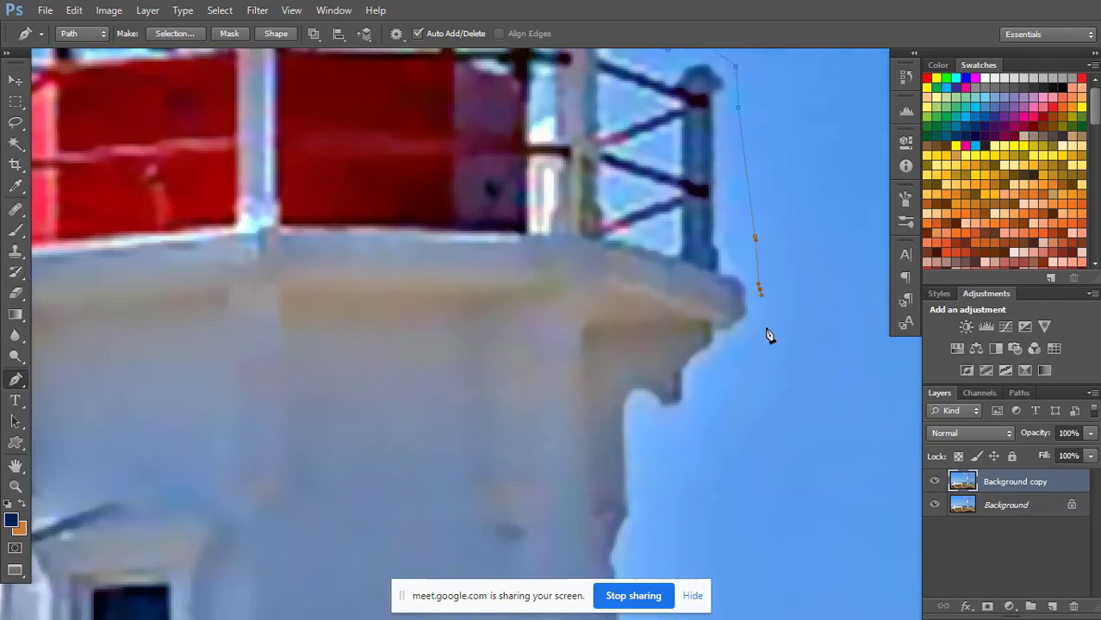
click(747, 379)
drag(698, 416, 702, 292)
Continue the path from beneath the right gallery bracket down the uppermost part of the shaft's right edge.
click(651, 325)
click(649, 390)
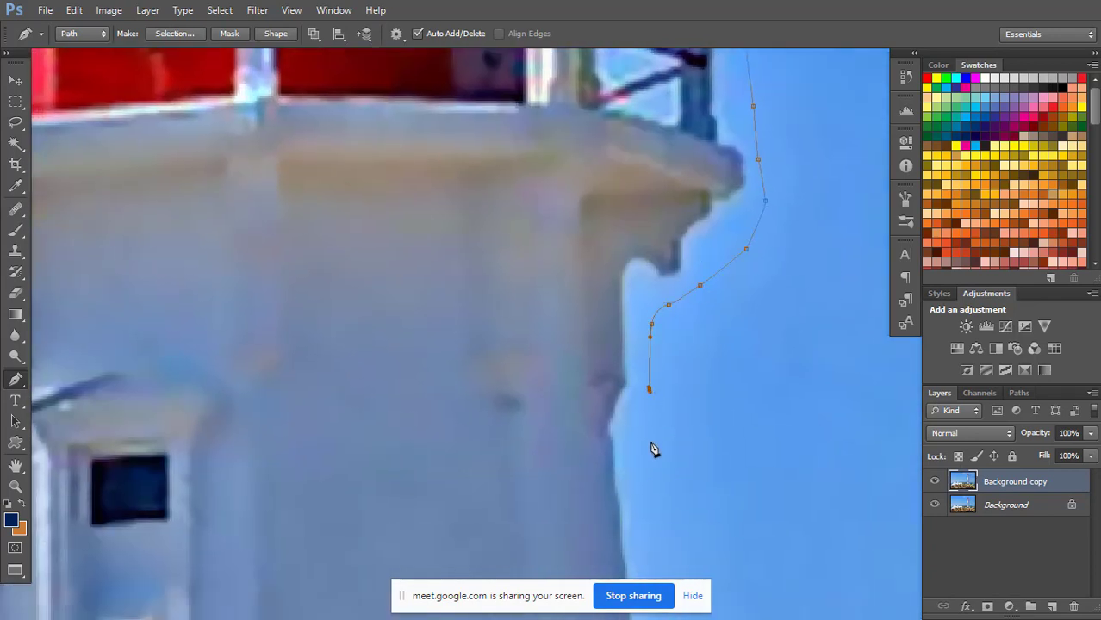
click(651, 438)
drag(645, 488, 628, 215)
click(634, 312)
click(649, 388)
click(653, 453)
Extend the path with widely spaced points down the right edge of the shaft toward the lower ledge.
drag(665, 490, 634, 192)
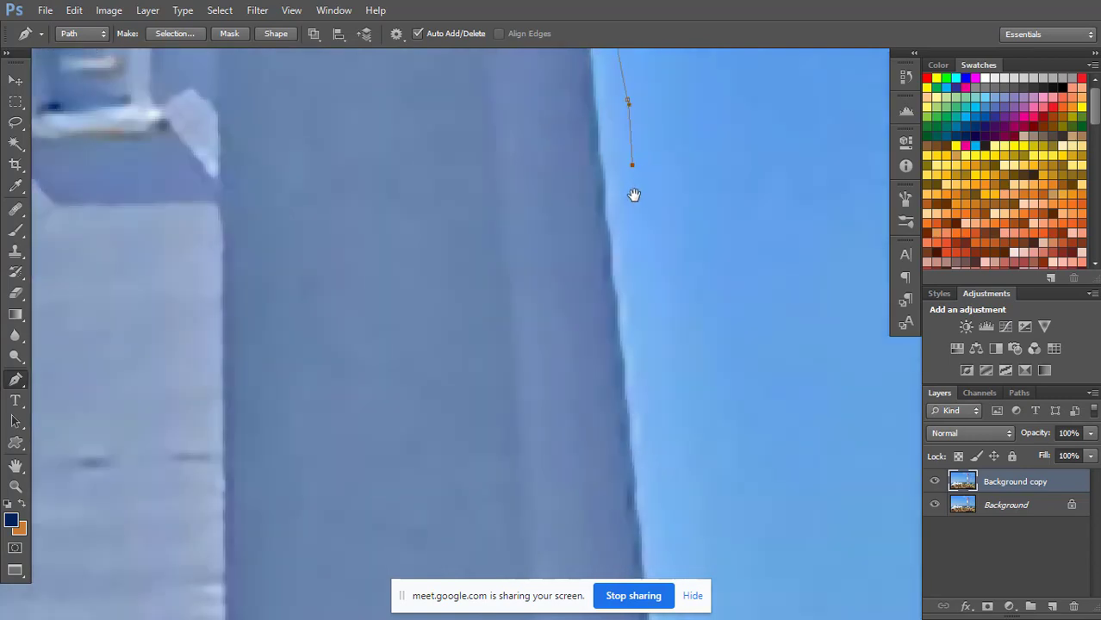
click(654, 393)
drag(664, 464, 626, 185)
click(659, 449)
drag(682, 481, 631, 160)
click(652, 427)
drag(689, 405, 681, 85)
drag(688, 301, 685, 236)
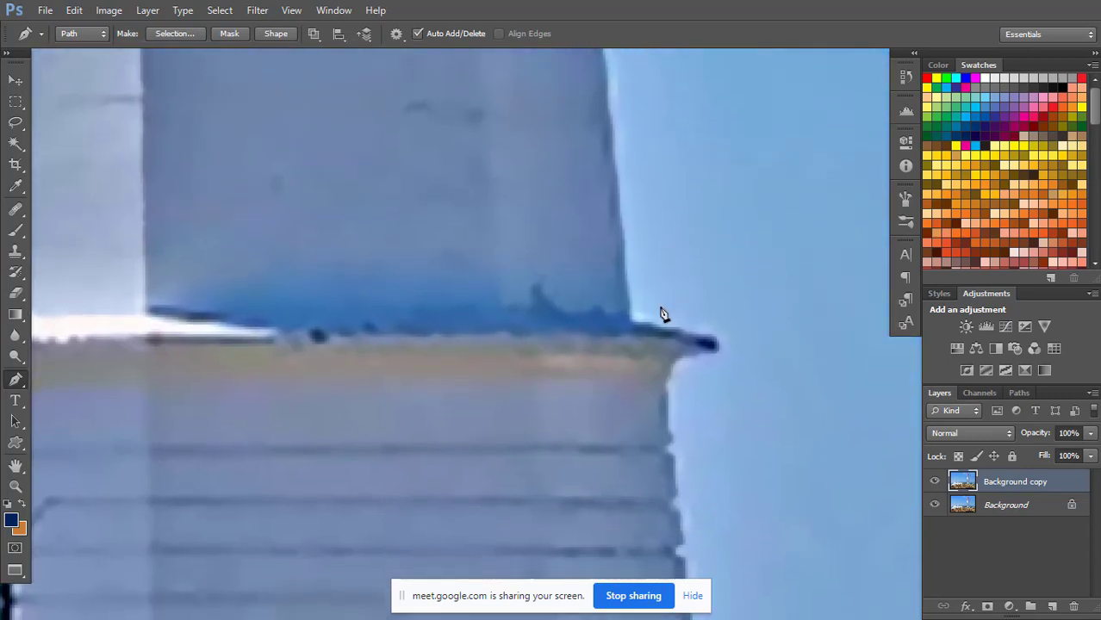
Trace the path around the right tip of the ledge and back in to the clapboard wall.
click(661, 307)
click(745, 340)
drag(742, 363, 737, 364)
drag(688, 383, 687, 388)
drag(700, 450, 675, 208)
Follow the right edge of the clapboard base section down to where the wall flares out.
click(681, 353)
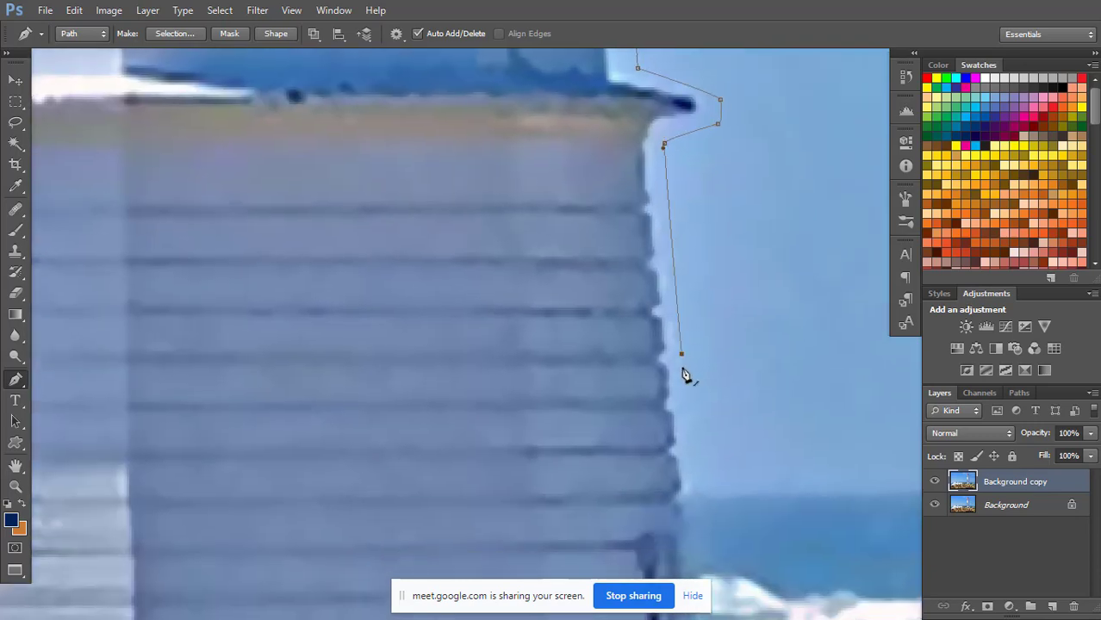
click(695, 435)
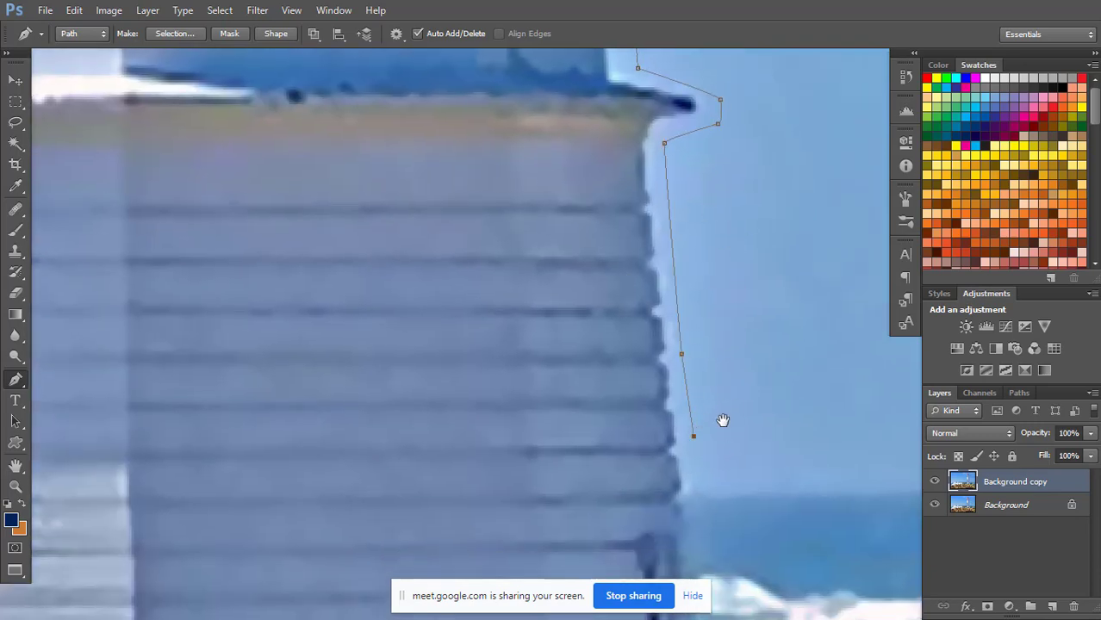
drag(729, 453, 721, 254)
click(680, 287)
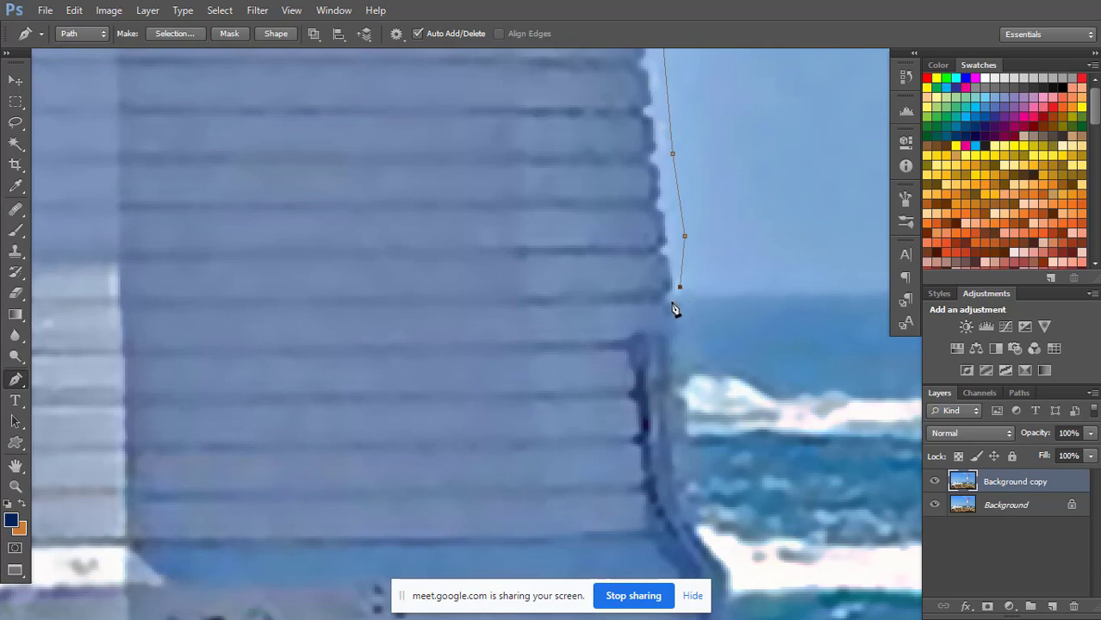
drag(673, 299, 674, 321)
drag(670, 469, 678, 488)
drag(700, 528, 710, 546)
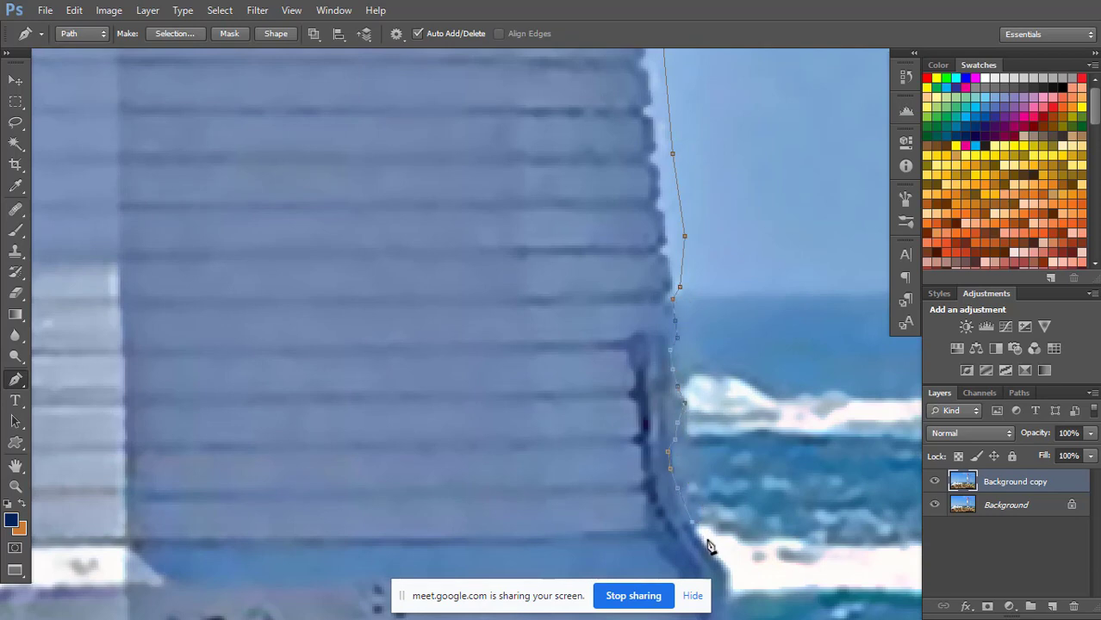
click(713, 548)
Trace the path down the flared right edge of the base to the lower right corner at the ground.
drag(713, 494, 661, 277)
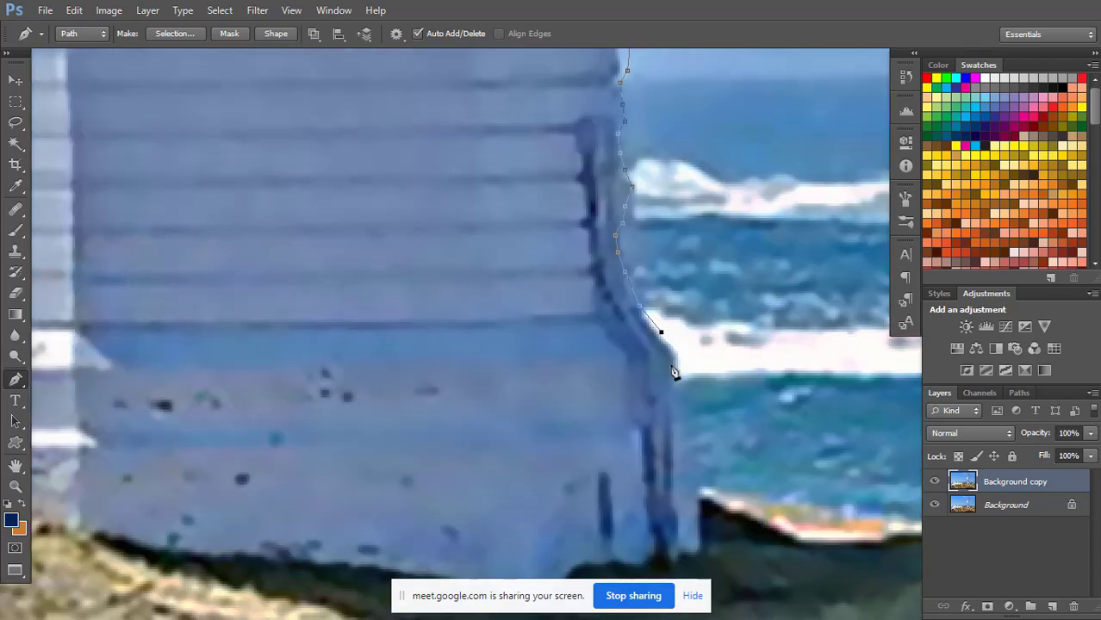
drag(681, 357, 684, 411)
click(701, 506)
click(703, 548)
click(699, 560)
Trace the path along the base's shaded bottom edge, starting from the lower right corner and rounding its lowest point.
drag(643, 474, 767, 205)
click(719, 398)
click(678, 407)
click(658, 426)
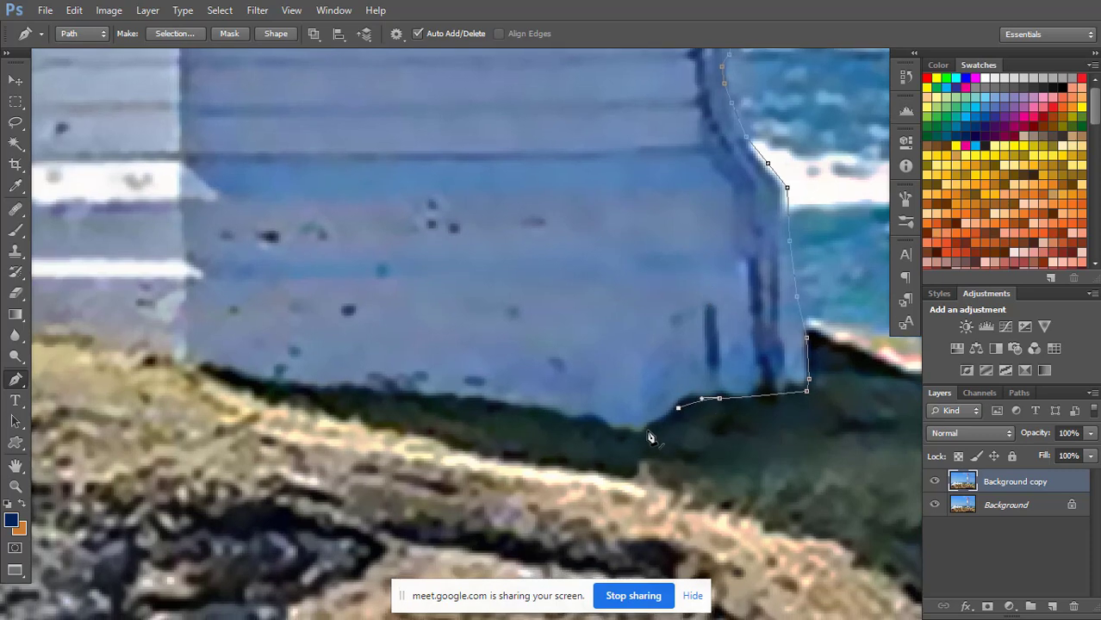
click(632, 437)
click(569, 426)
click(438, 398)
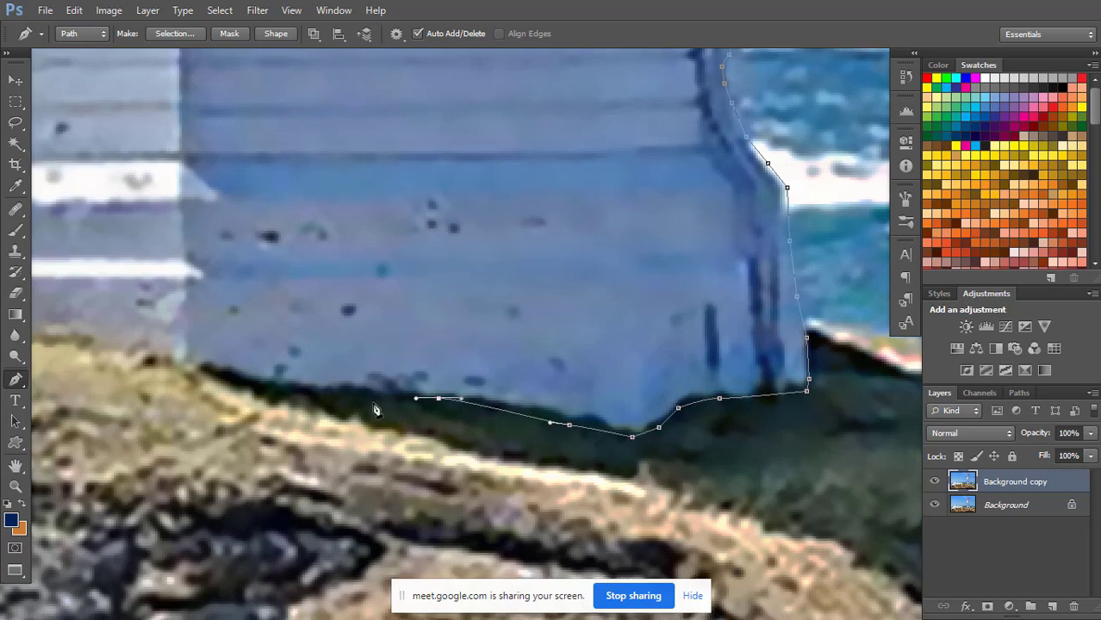
Continue the path along the shaded bottom edge to where the shaded wall meets the lighter front wall.
click(372, 402)
click(341, 398)
click(314, 393)
click(283, 392)
click(233, 381)
click(188, 373)
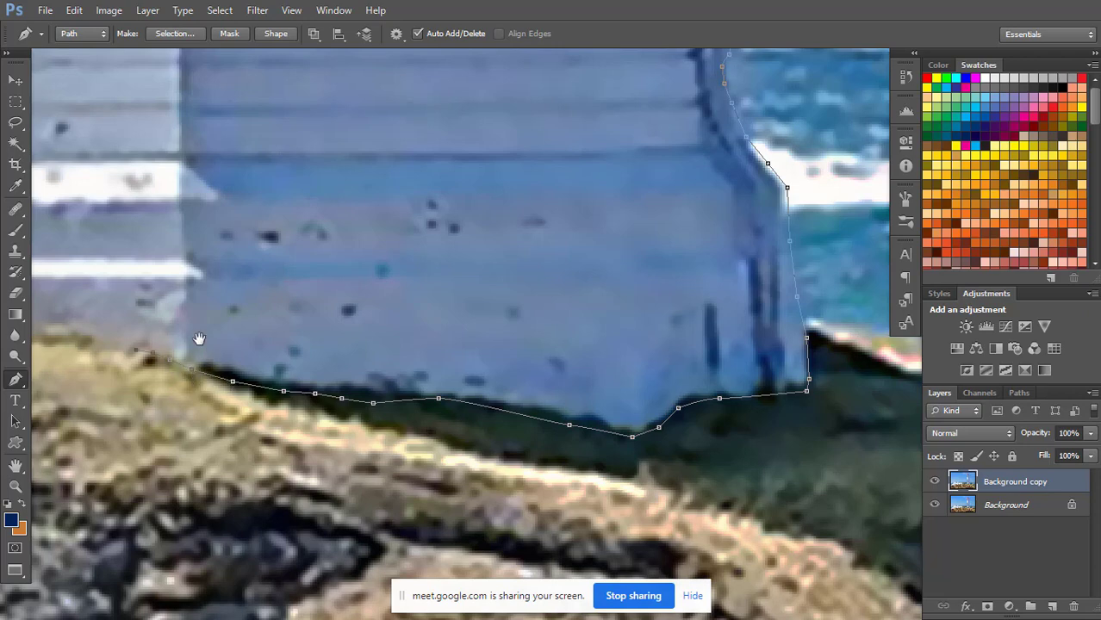
Trace the grass line below the lighter front wall and close the path at its starting point.
drag(198, 338, 503, 387)
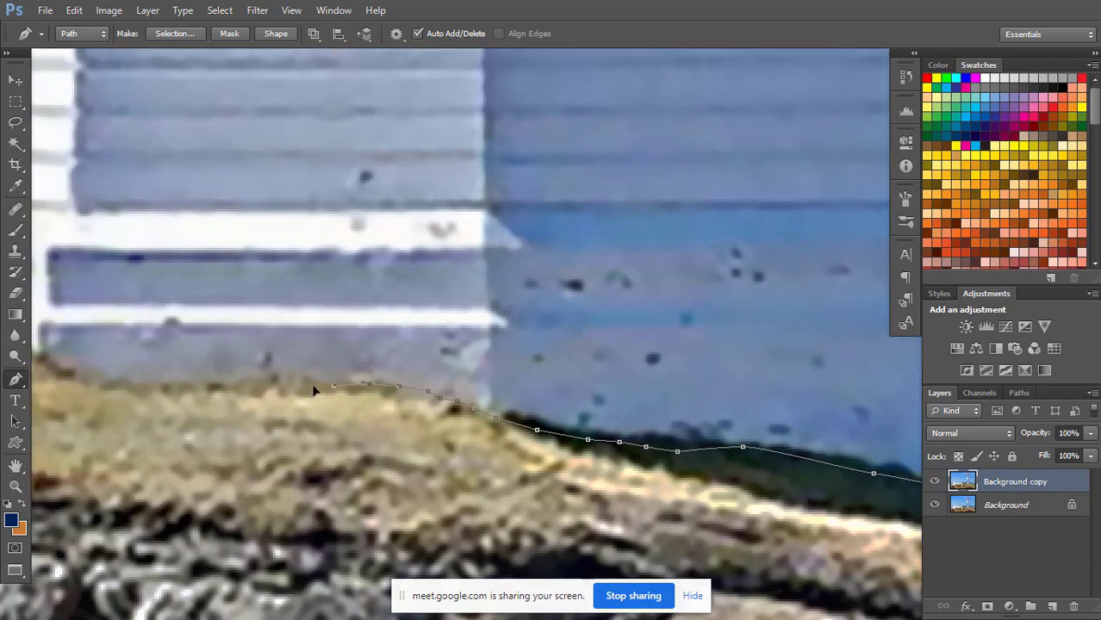
drag(254, 354, 451, 297)
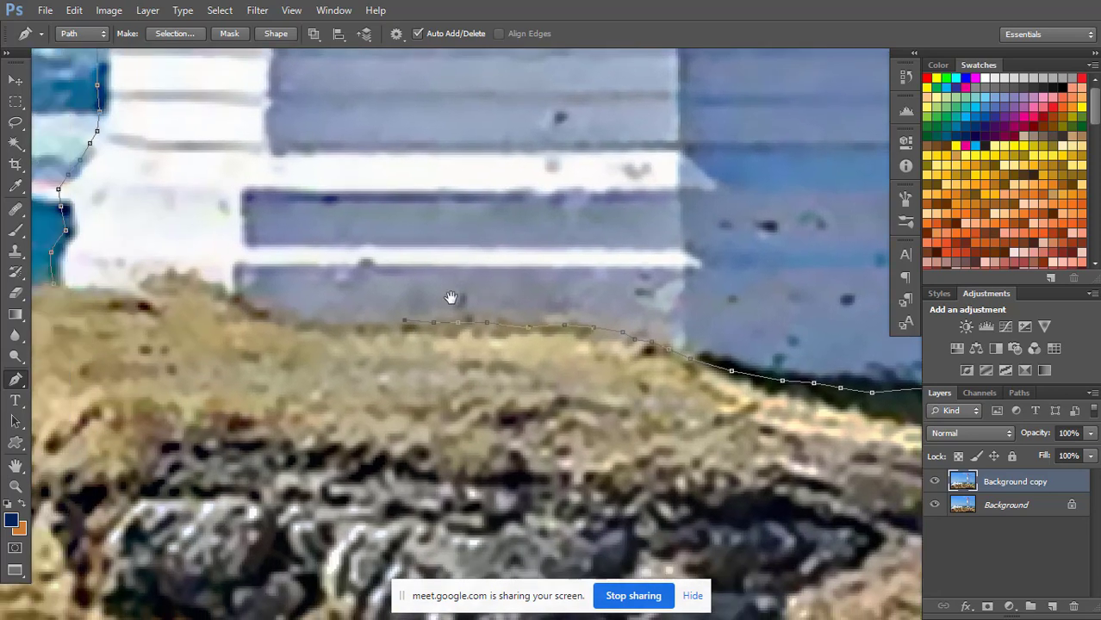
click(353, 326)
click(56, 295)
scroll(526, 221, down, 6)
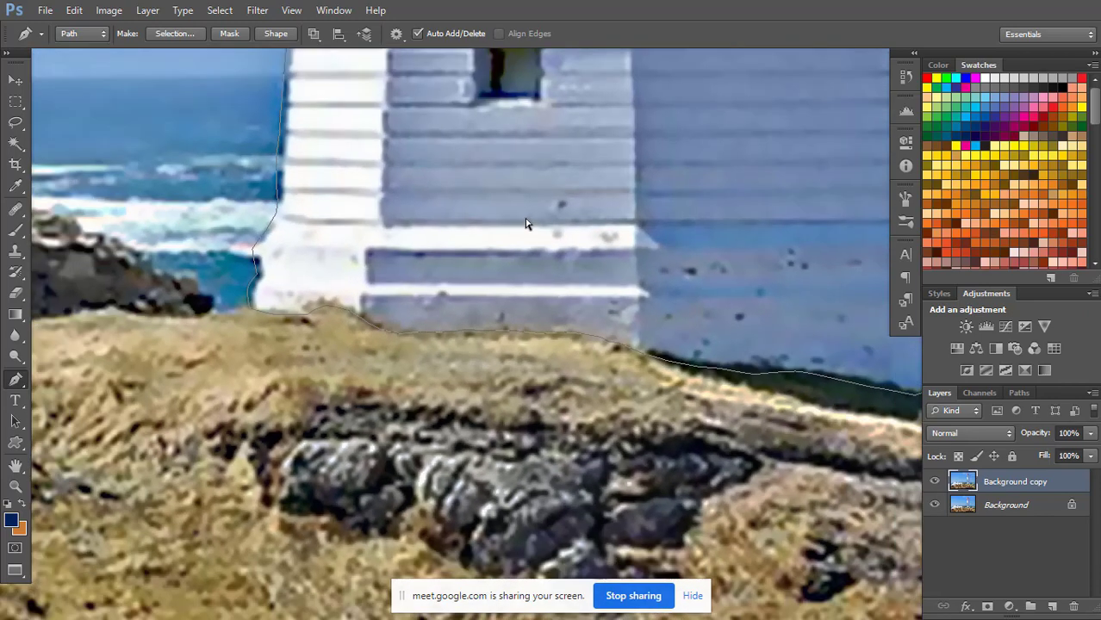
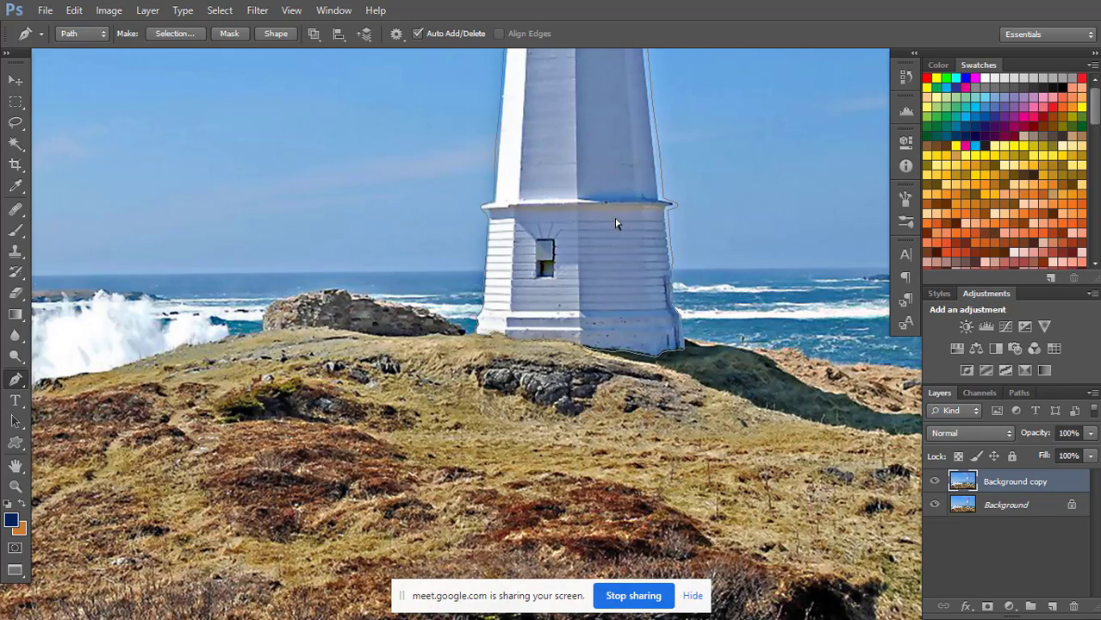
key(ctrl+minus)
key(ctrl+minus)
key(ctrl+minus)
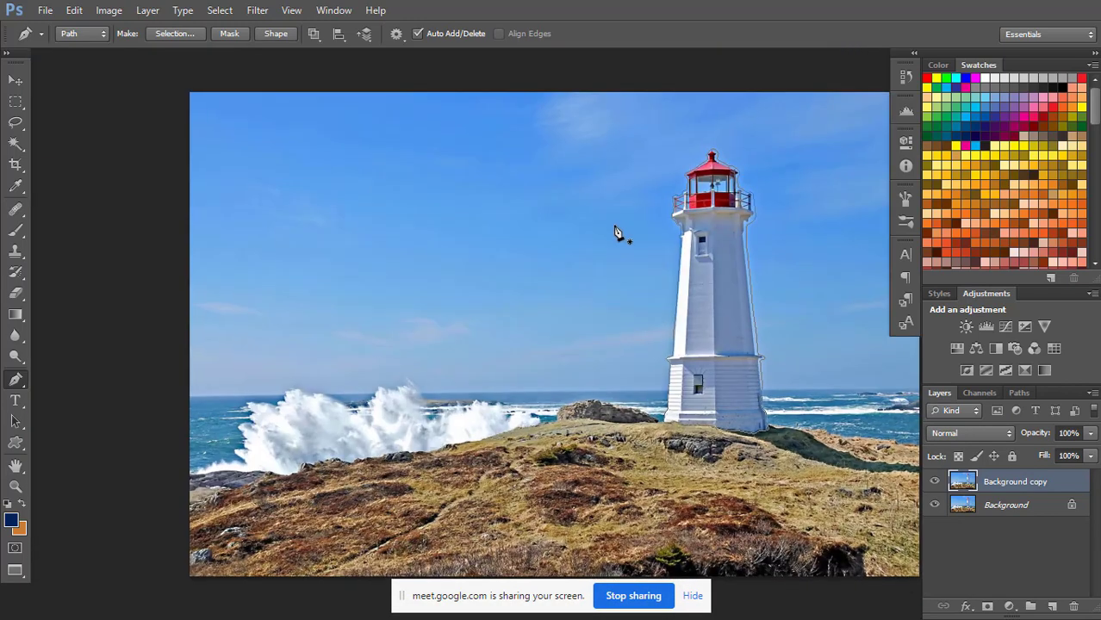
right_click(719, 284)
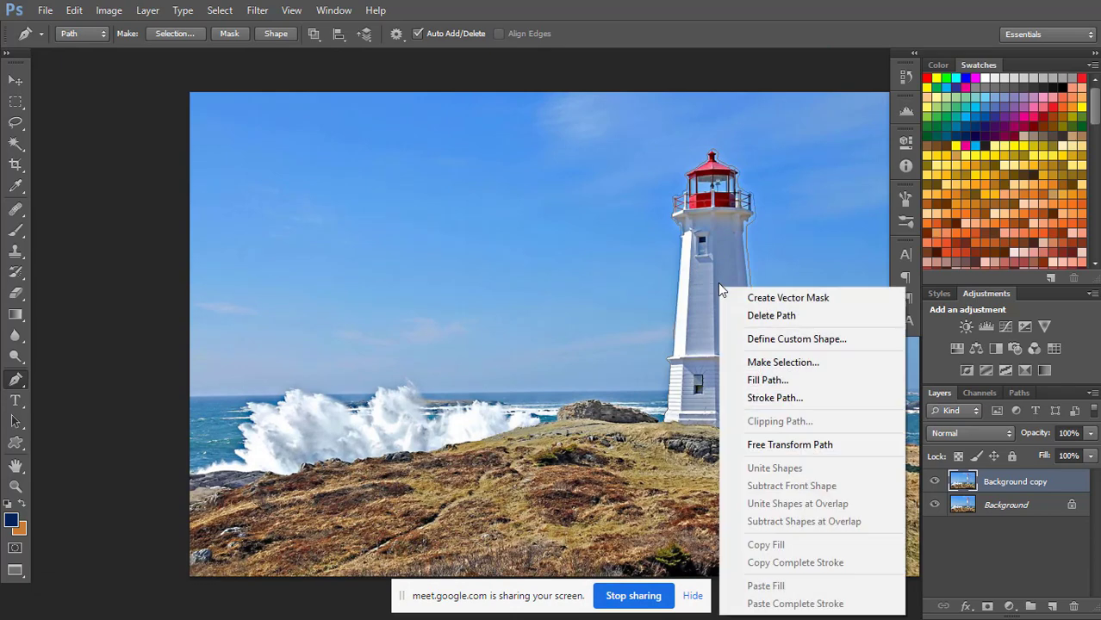
click(758, 362)
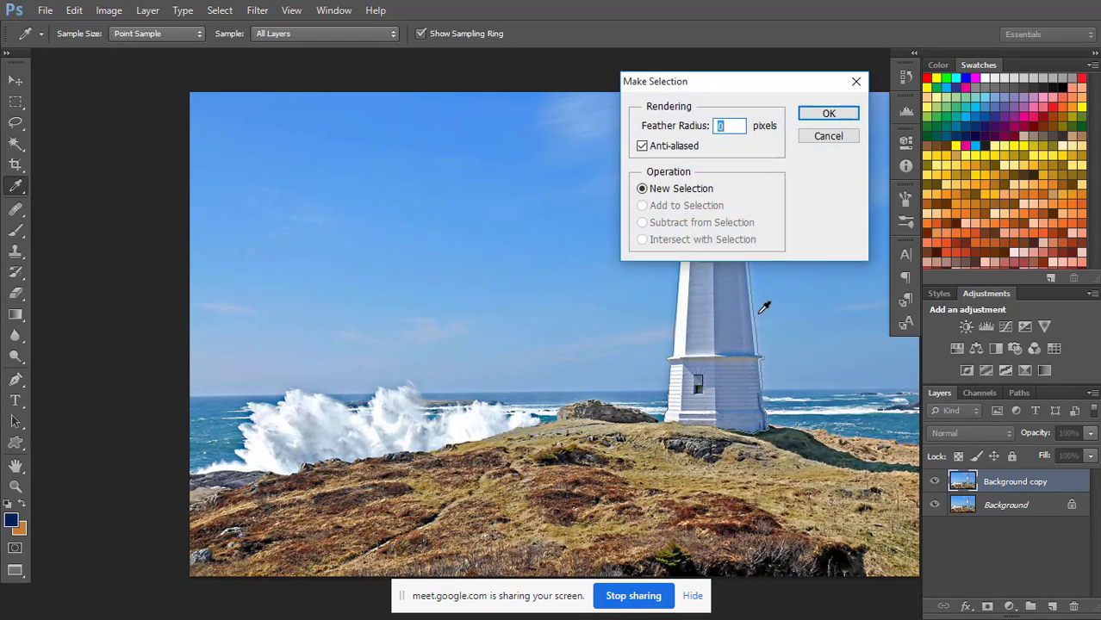
click(804, 139)
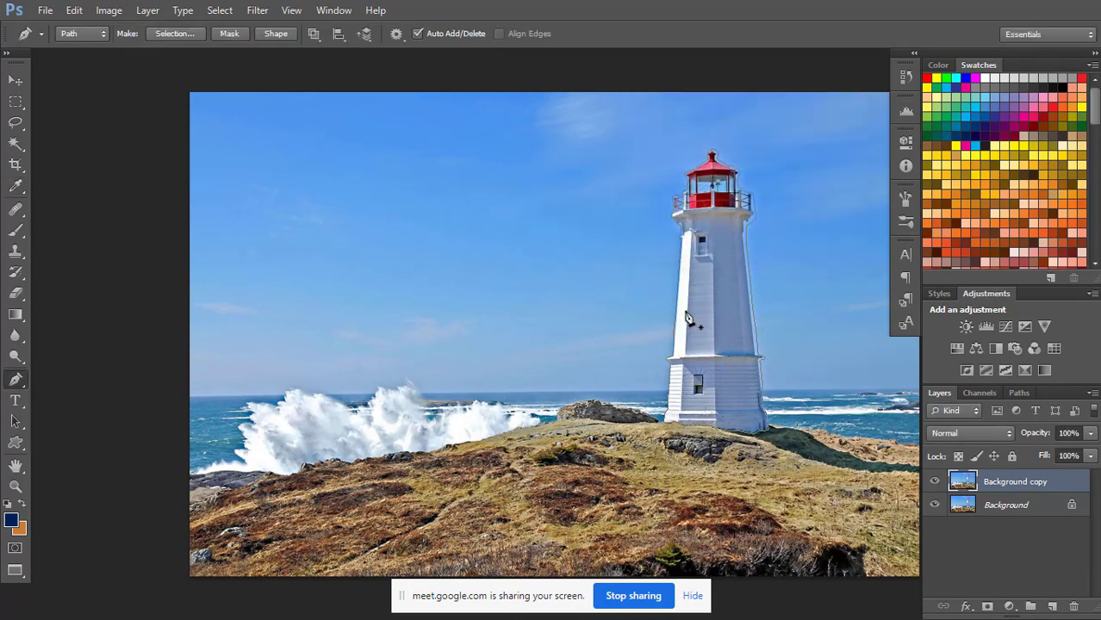
Convert the closed lighthouse work path into a new anti-aliased selection with a feather radius of 0 pixels.
click(981, 393)
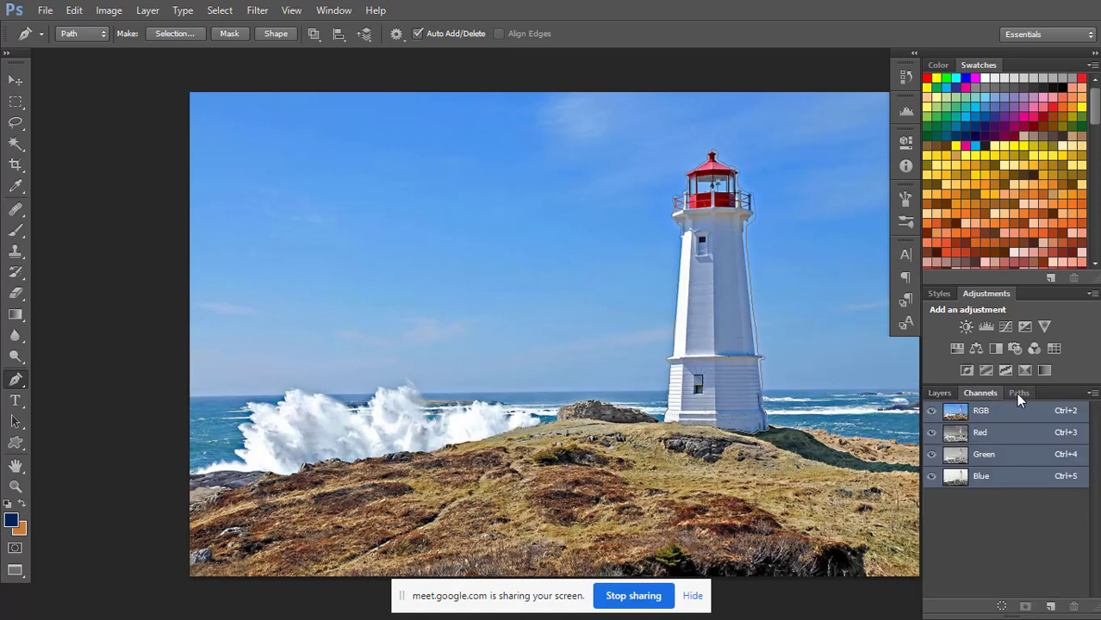
click(1016, 393)
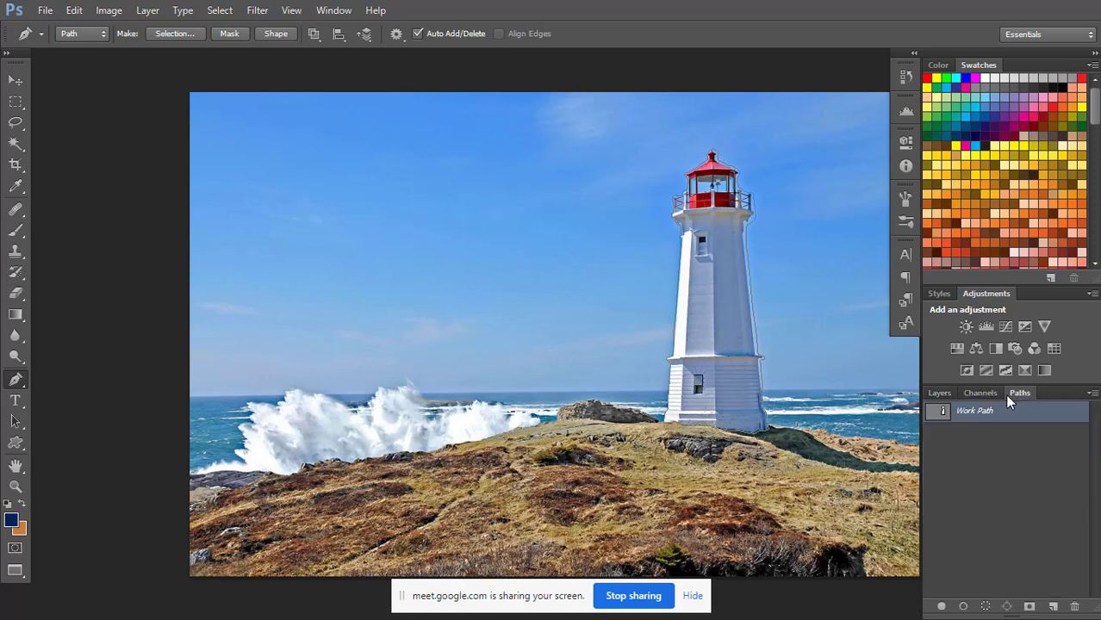
right_click(943, 415)
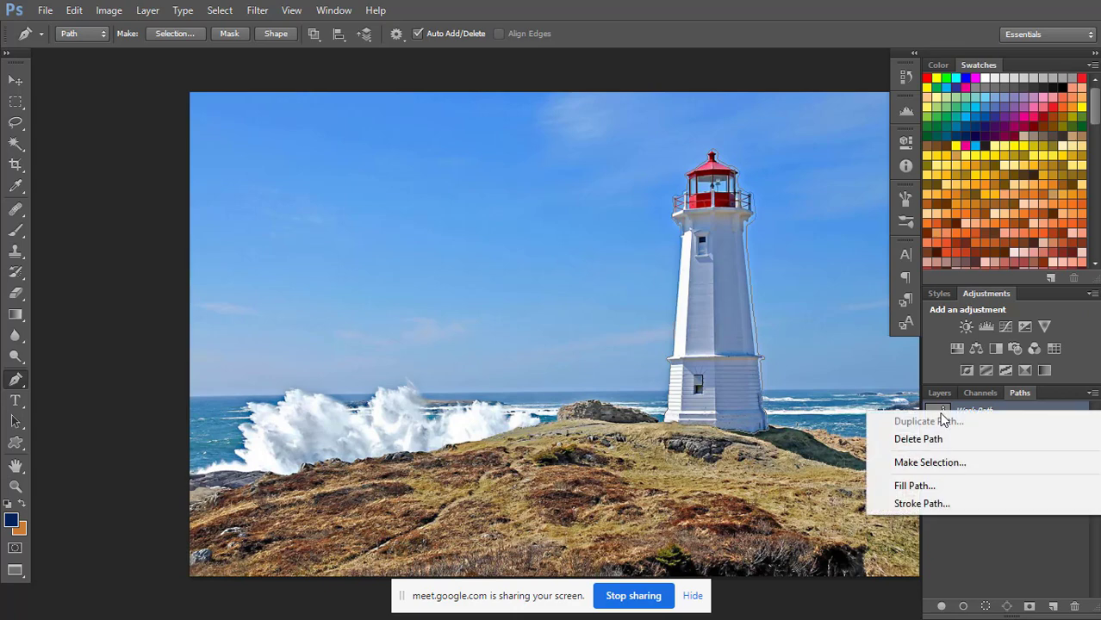
click(935, 463)
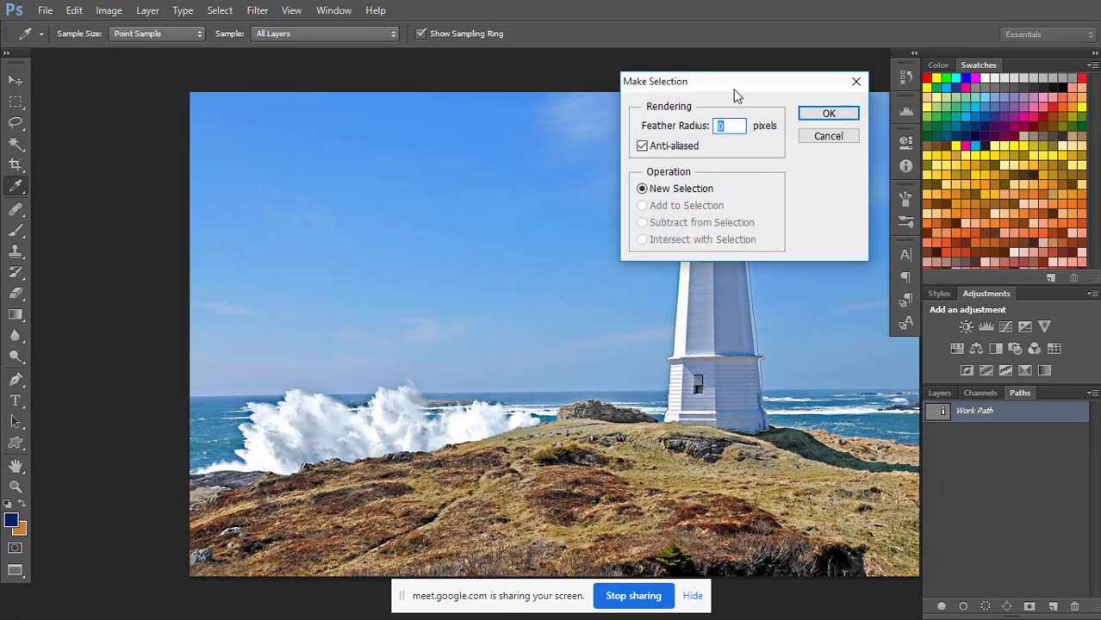
drag(734, 89, 676, 86)
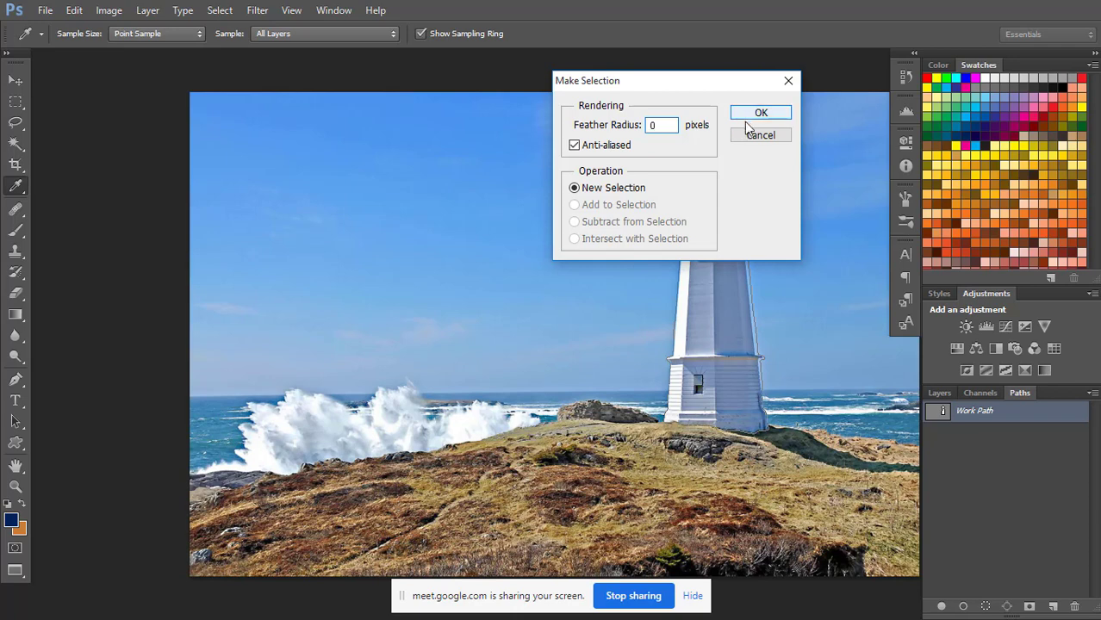
click(758, 114)
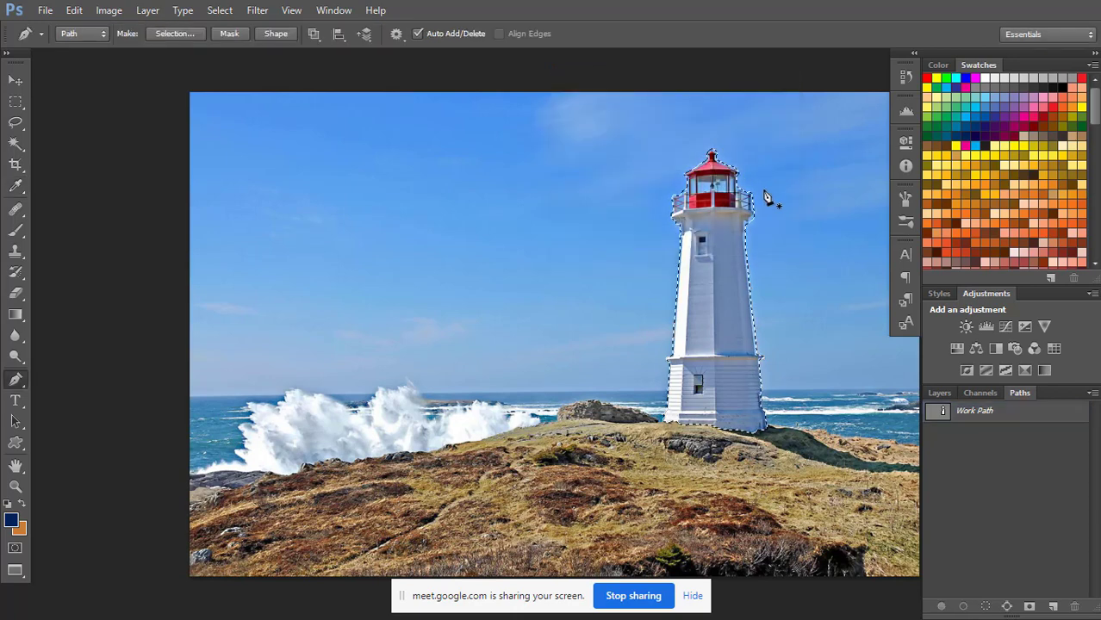
Fill the selected lighthouse on the Background copy layer with Content-Aware contents, Normal mode and 100% opacity.
click(939, 393)
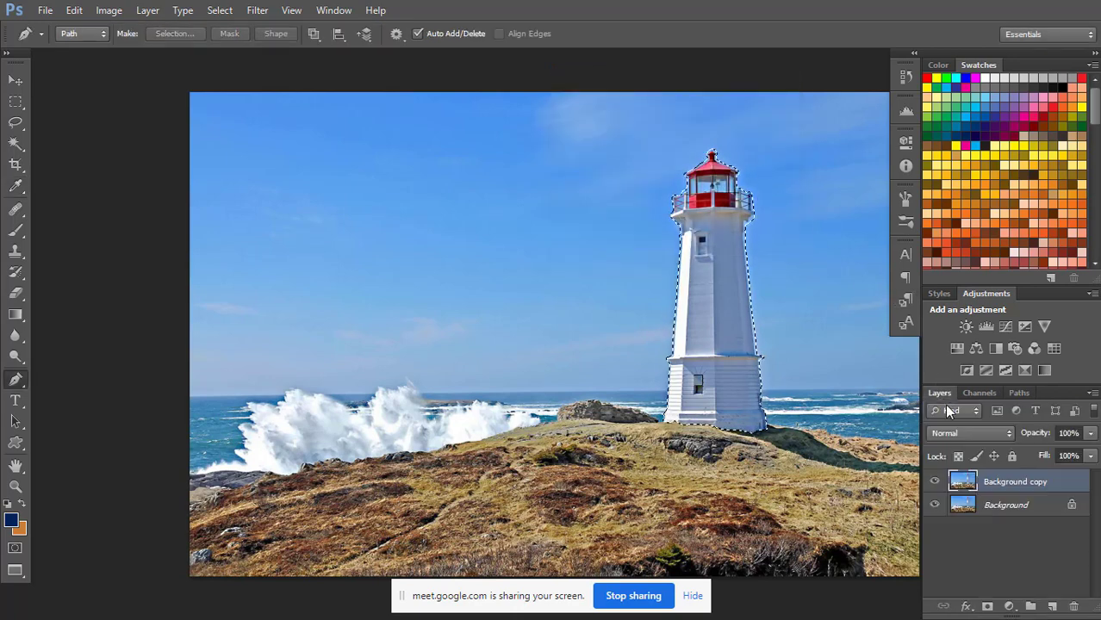
right_click(708, 247)
click(688, 7)
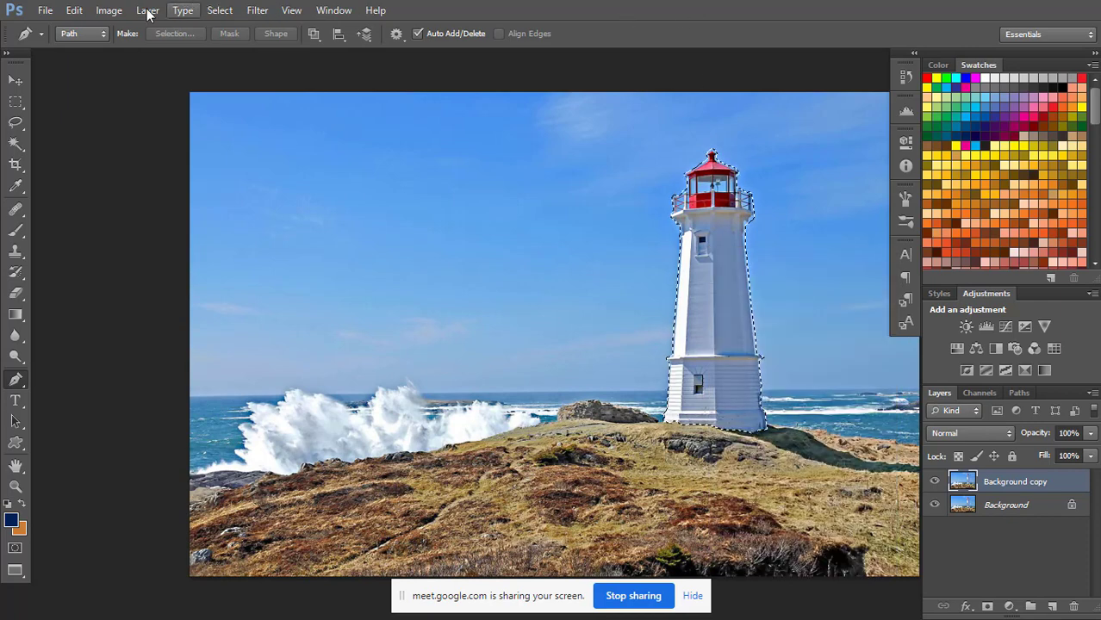
click(109, 10)
mouse_move(69, 13)
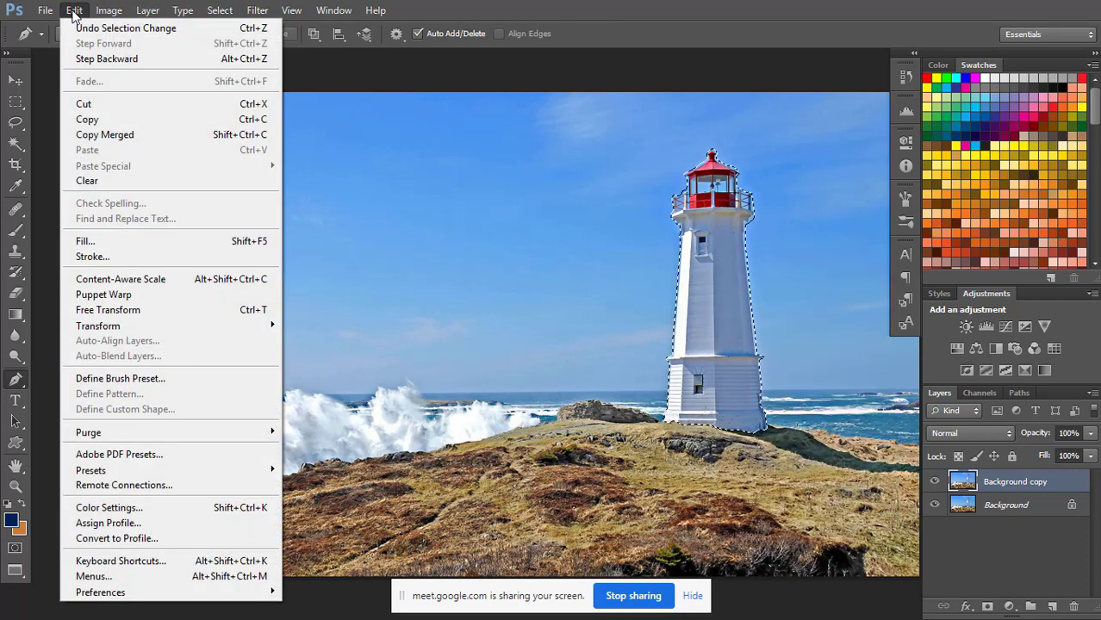
click(141, 241)
drag(393, 138, 431, 119)
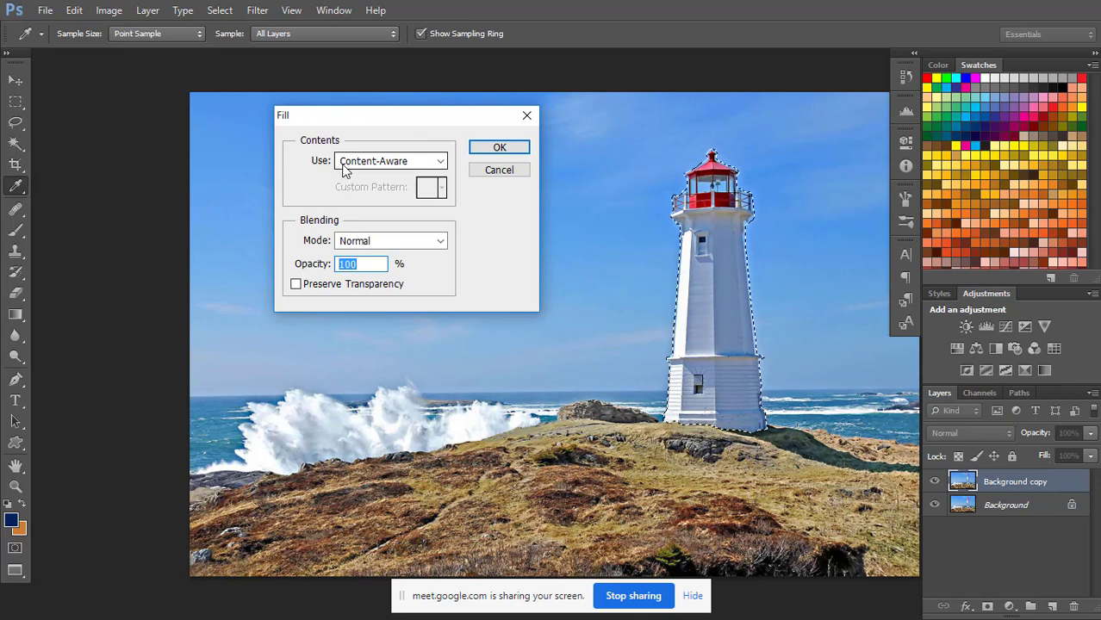
click(439, 161)
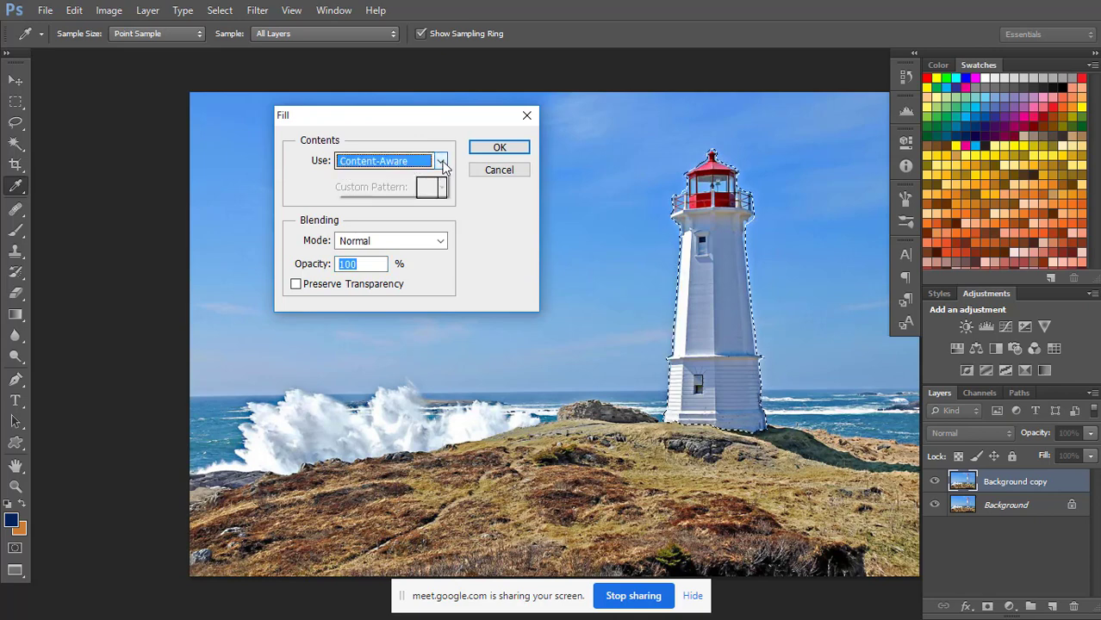
click(441, 163)
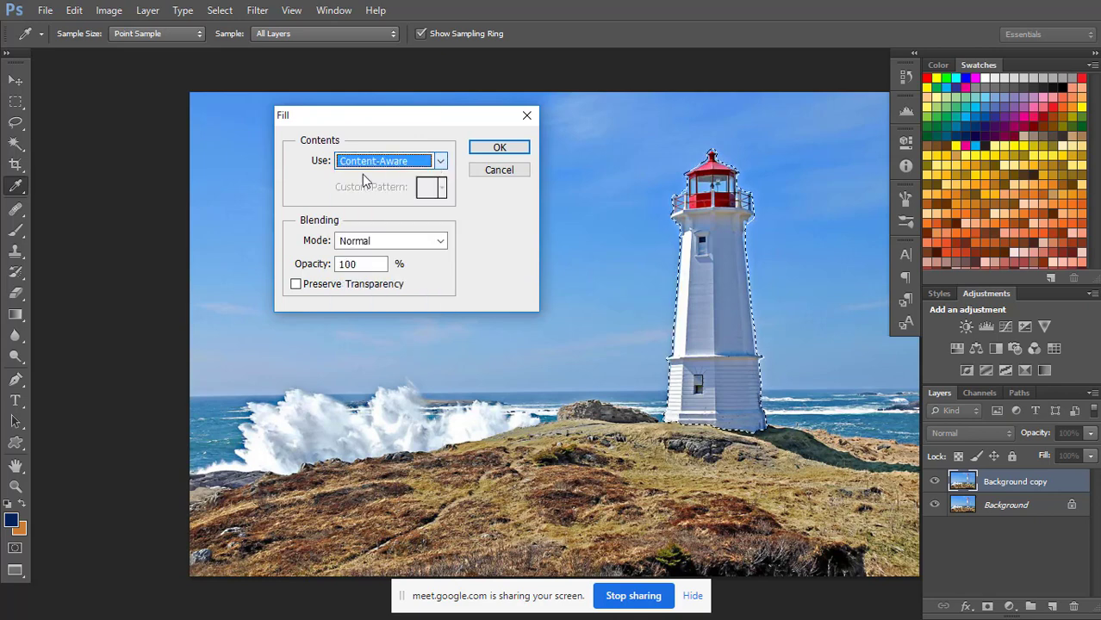
click(440, 161)
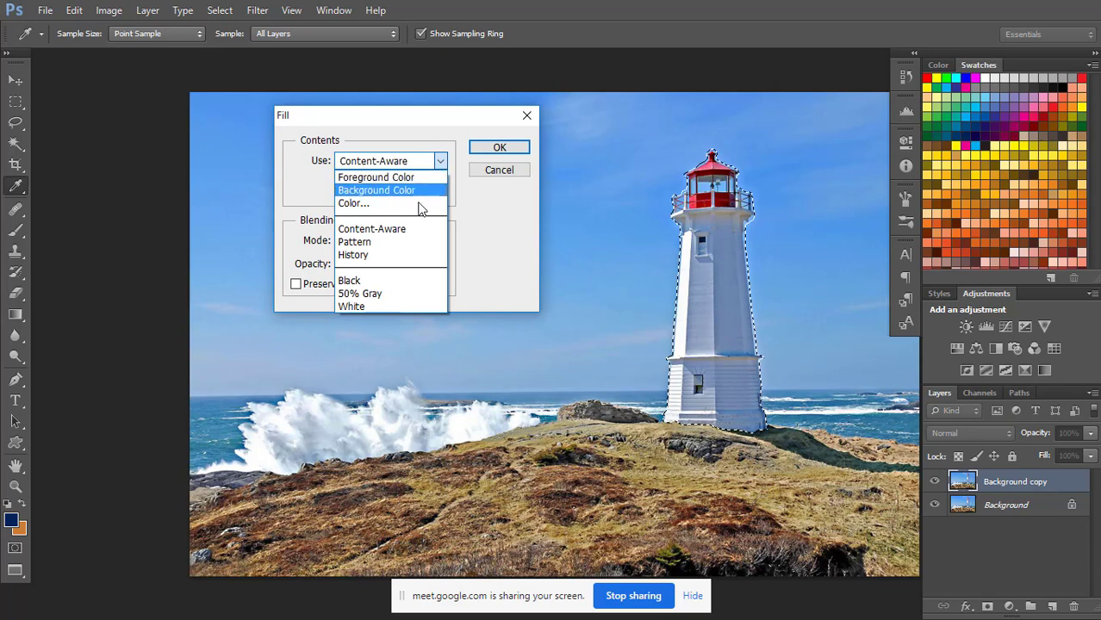
click(416, 229)
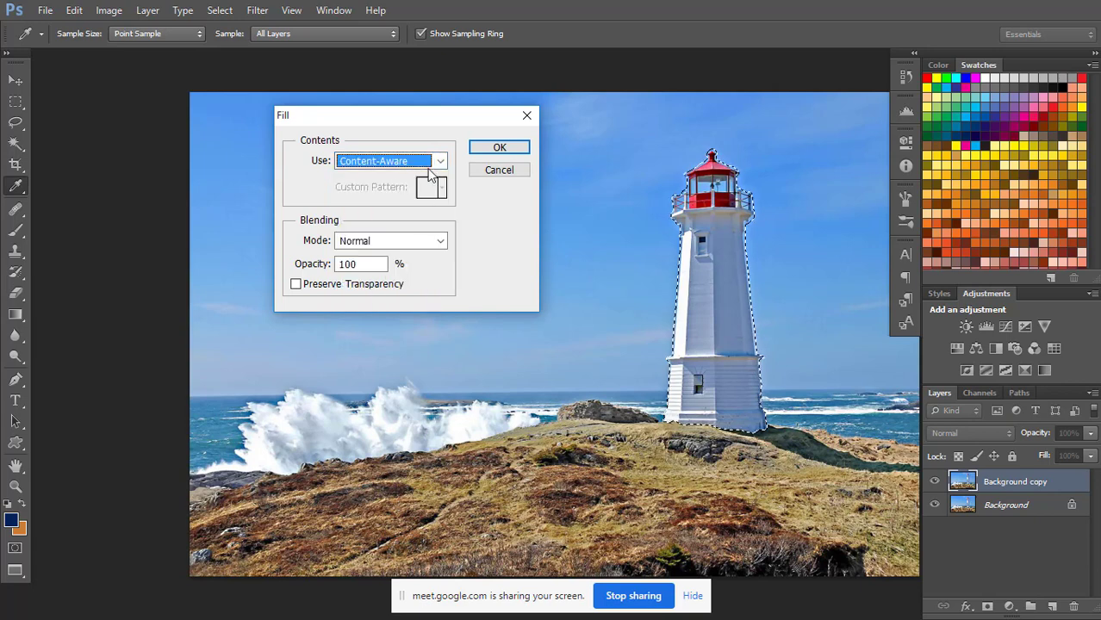
click(500, 148)
key(p)
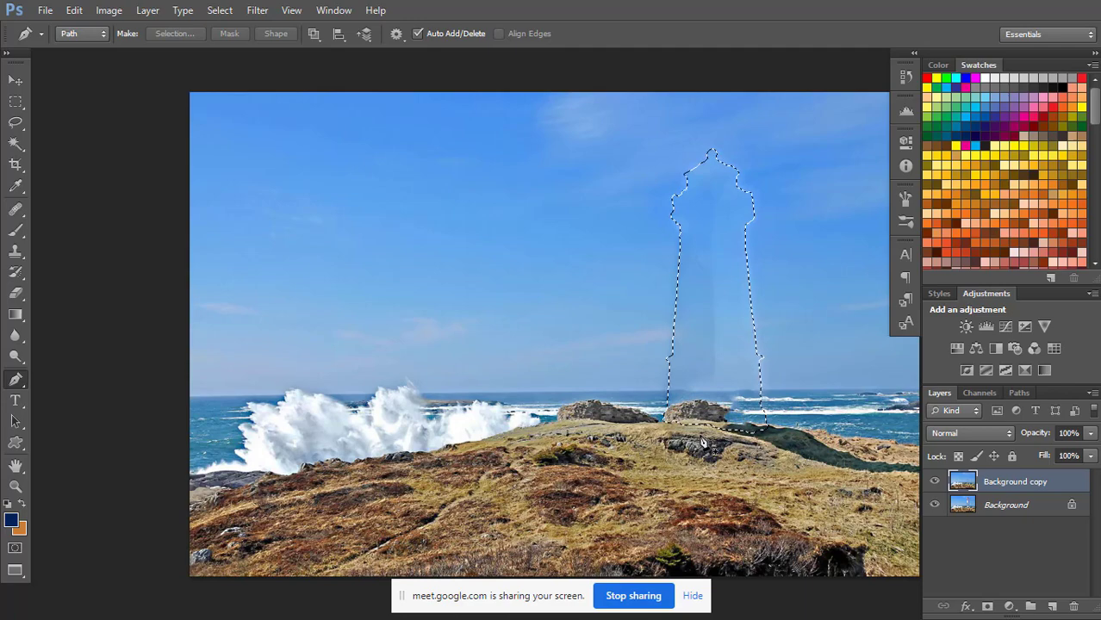
Deselect the outline around the filled lighthouse area.
key(ctrl+plus)
key(ctrl+plus)
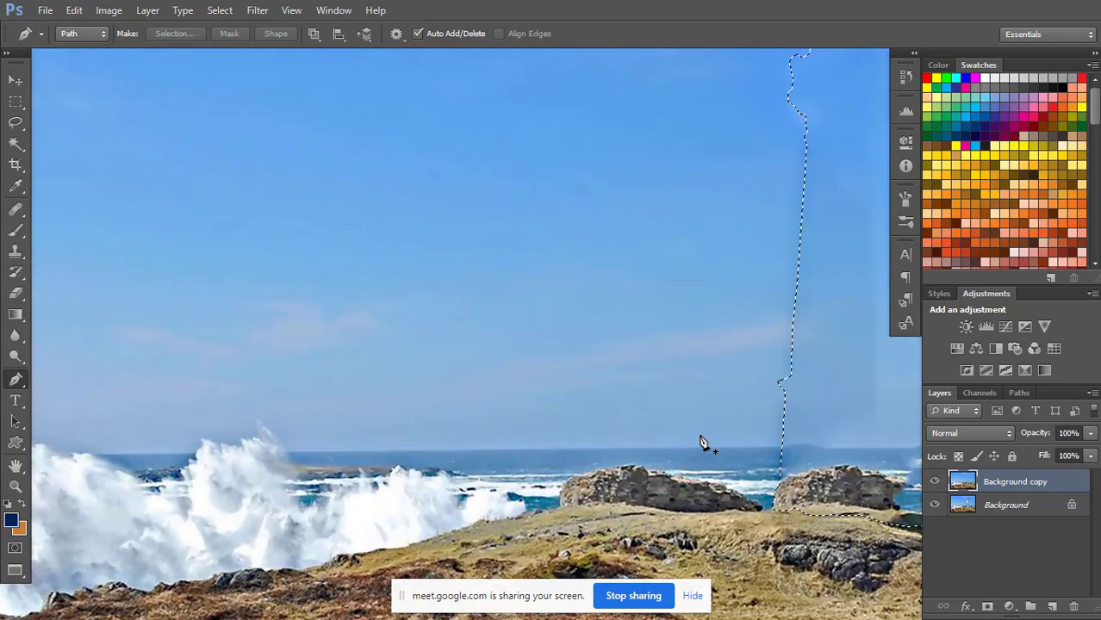
drag(734, 334, 558, 264)
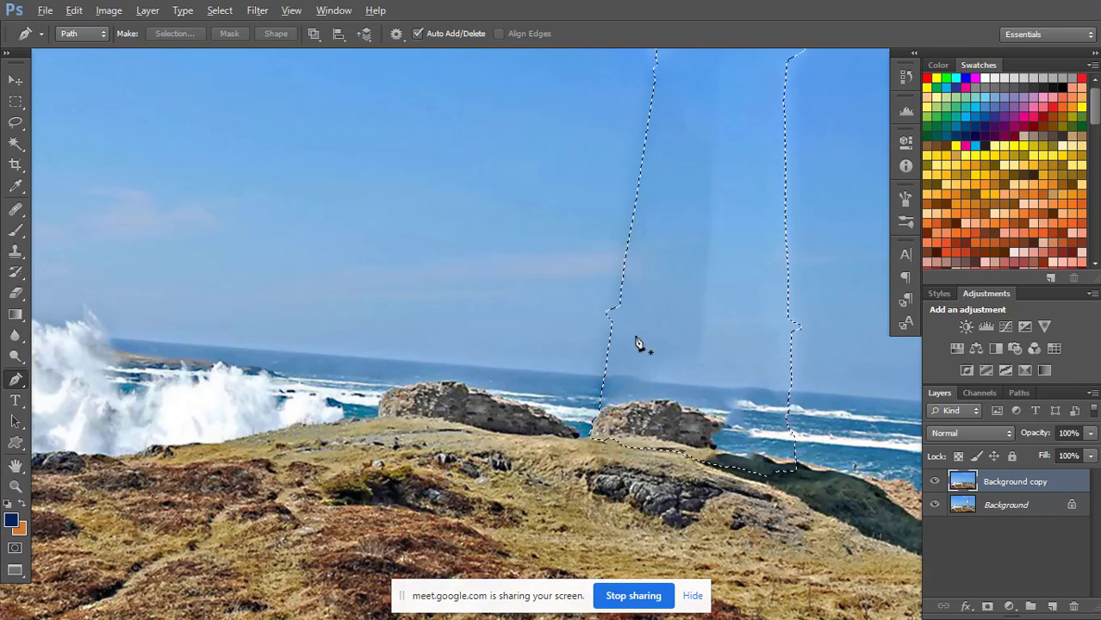
key(Escape)
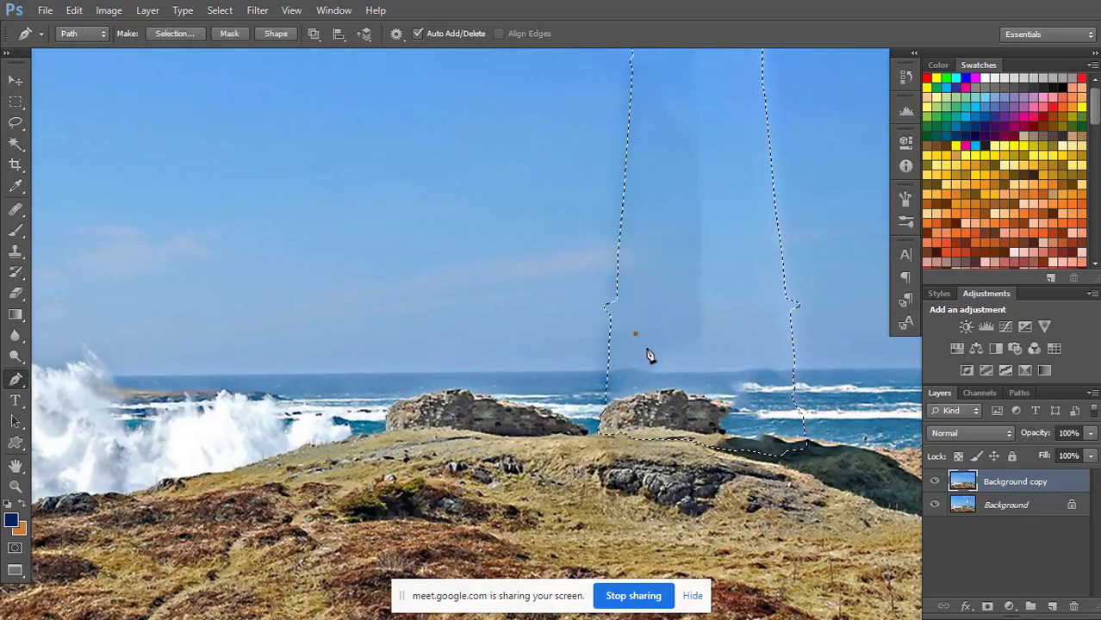
key(a)
click(645, 356)
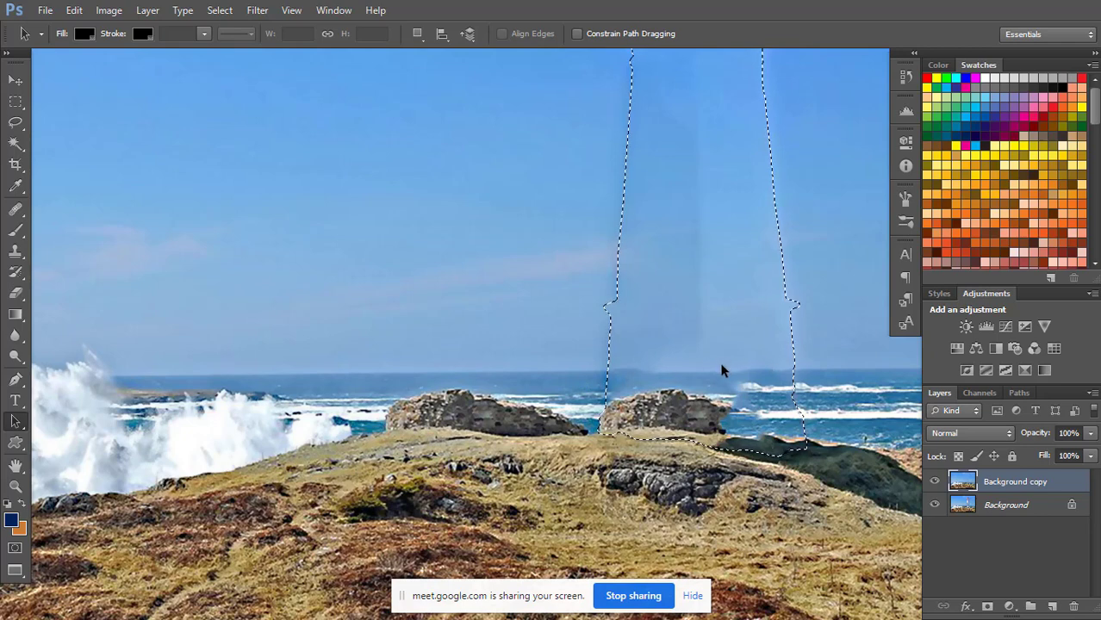
key(ctrl+d)
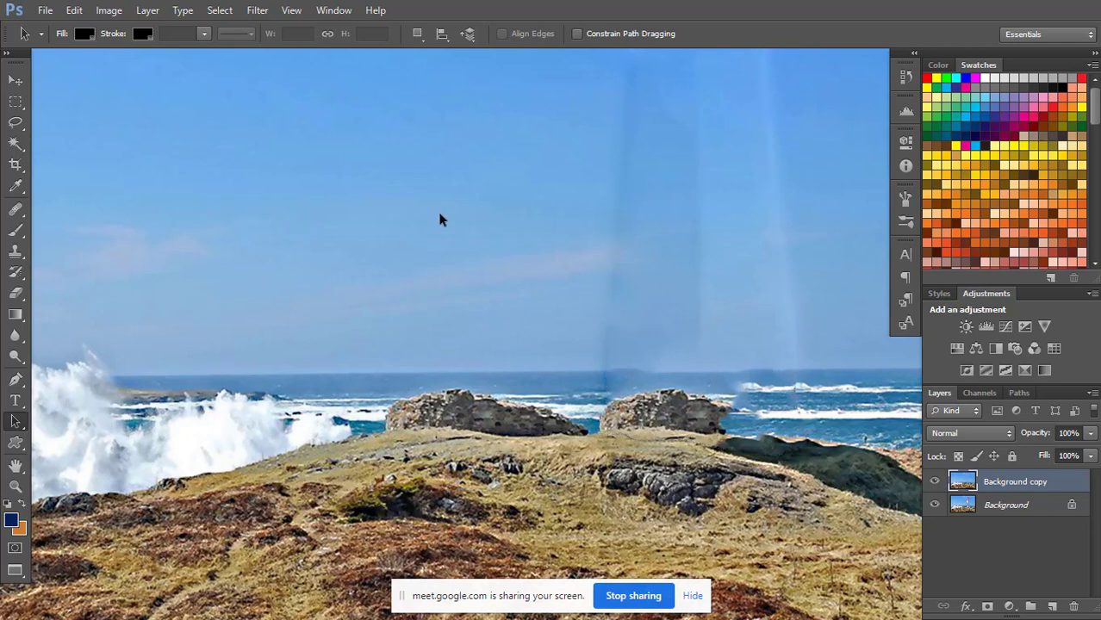
Try to blend the left sky seam with the Healing Brush at size 150.
click(19, 209)
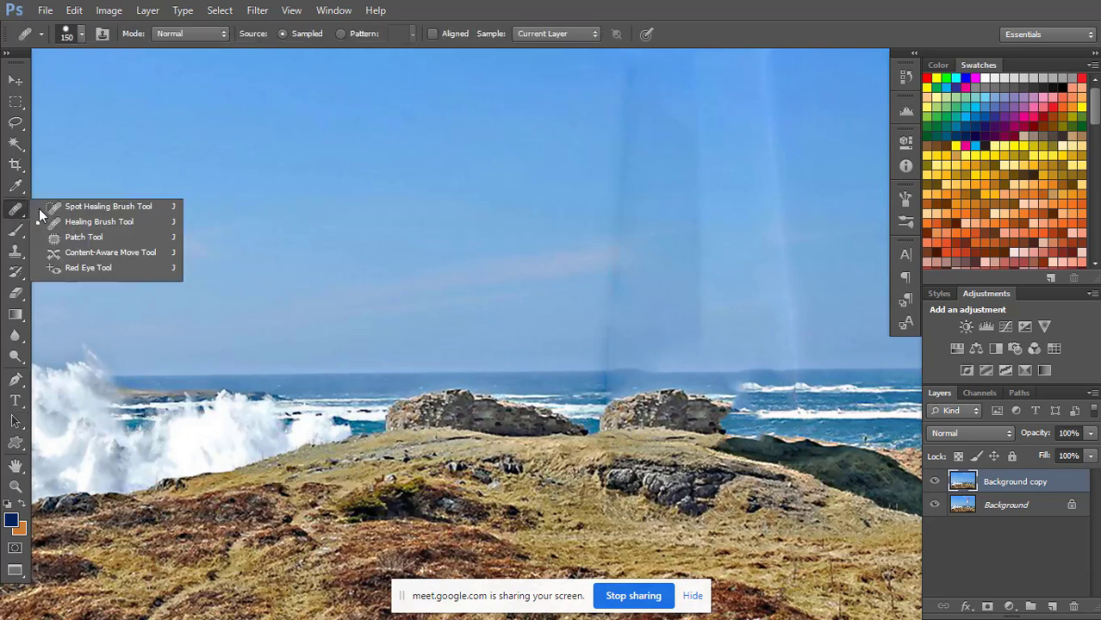
click(69, 222)
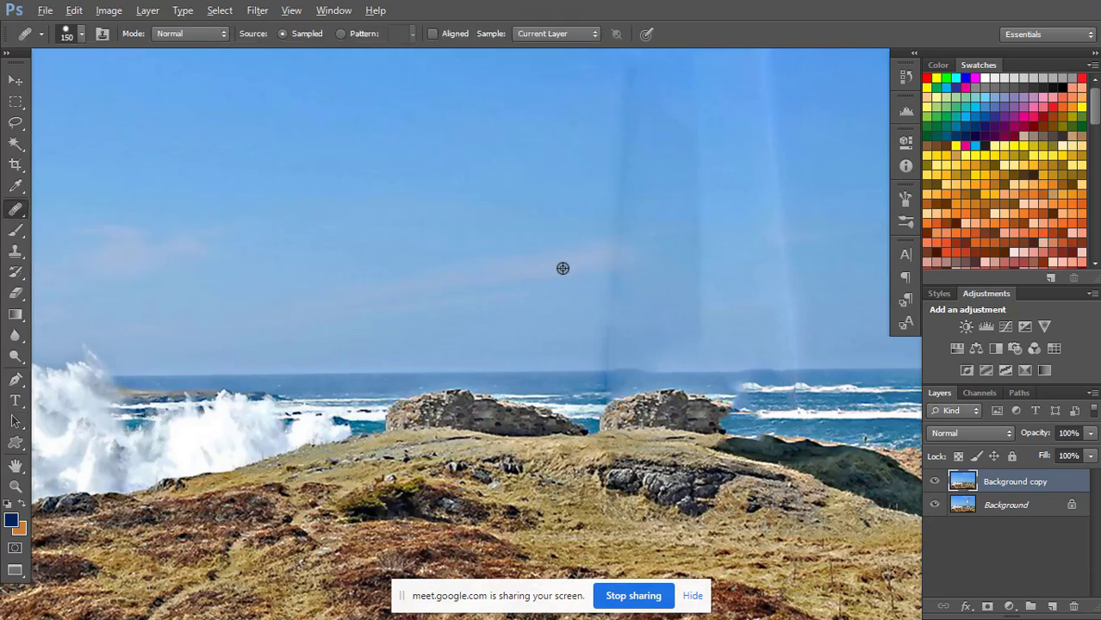
drag(618, 315, 660, 238)
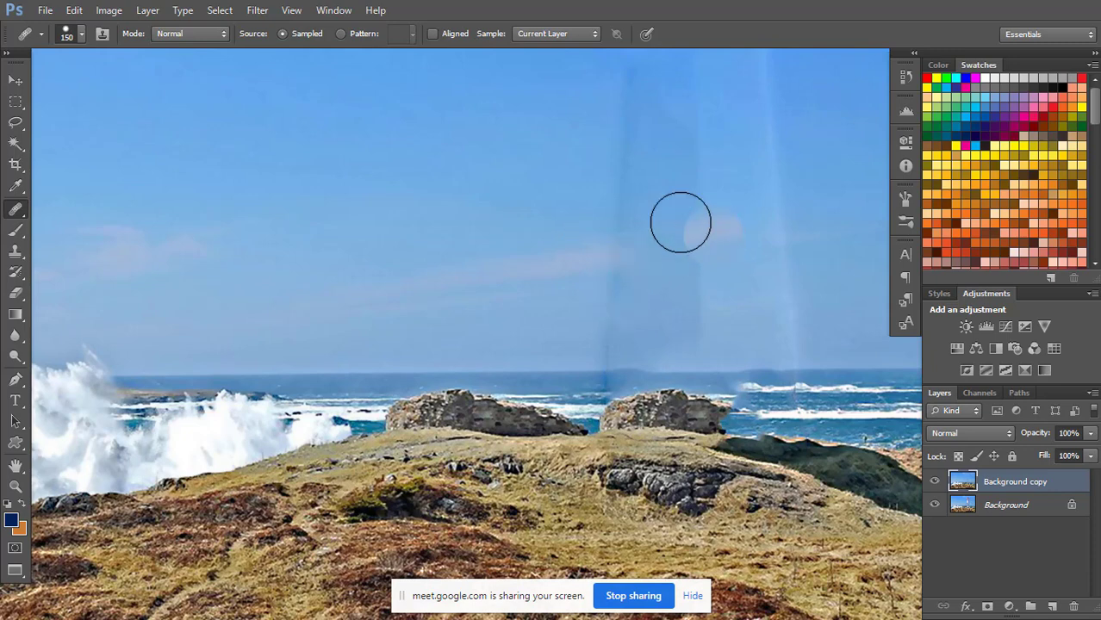
Paint over the left sky seam with the Content-Aware Spot Healing Brush at size 90.
right_click(16, 209)
click(87, 208)
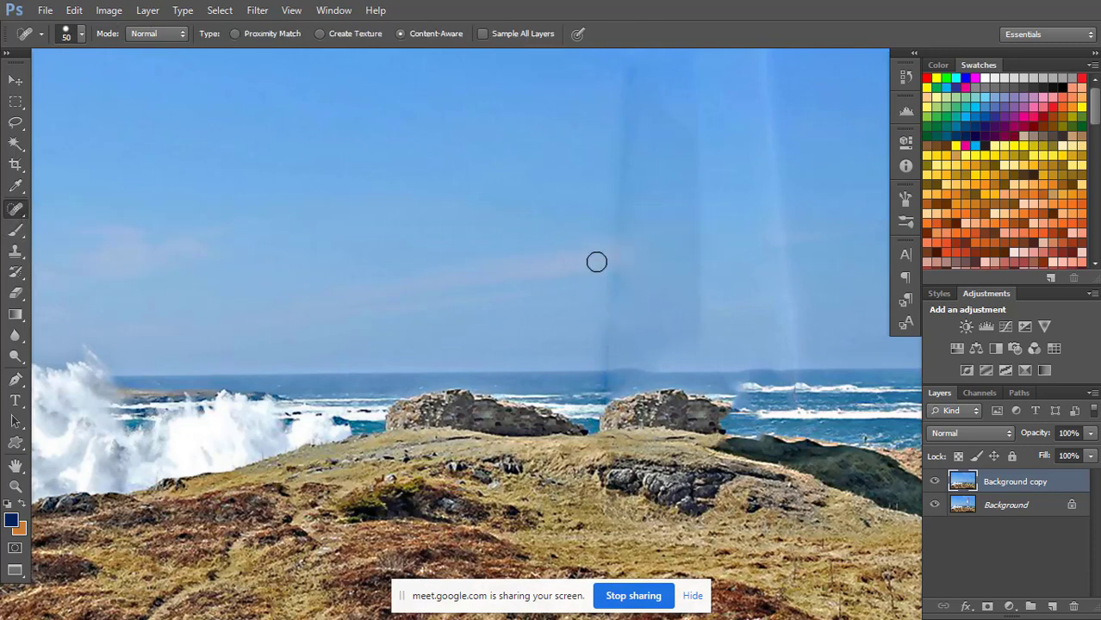
key(bracketright)
key(bracketright)
key(bracketright)
key(bracketright)
drag(610, 283, 628, 150)
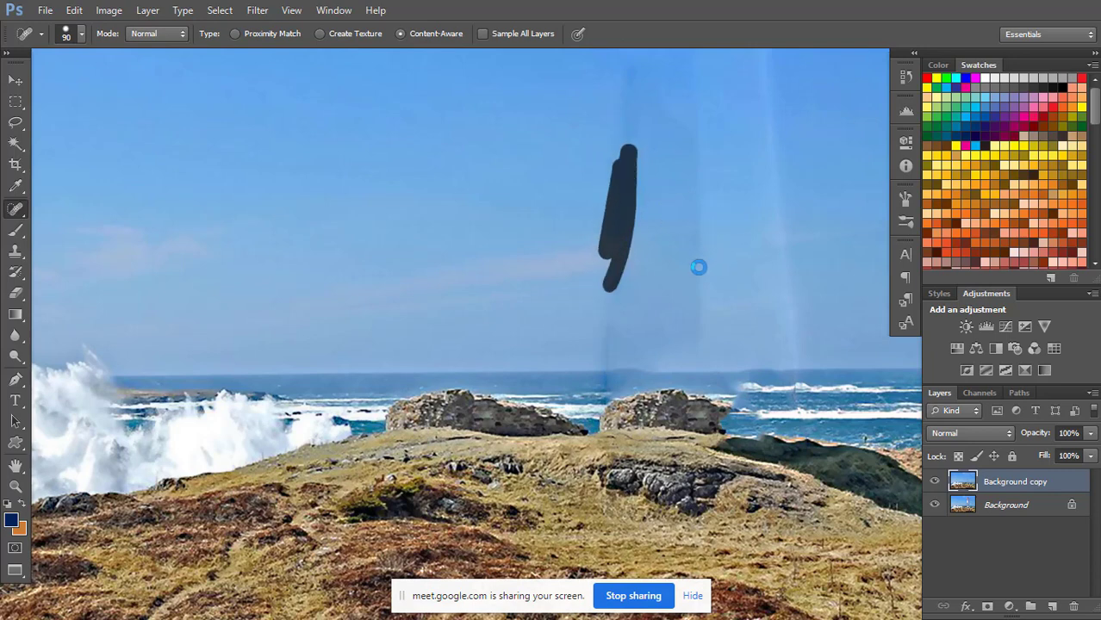
mouse_move(590, 317)
mouse_down()
mouse_move(634, 310)
mouse_move(596, 351)
mouse_up()
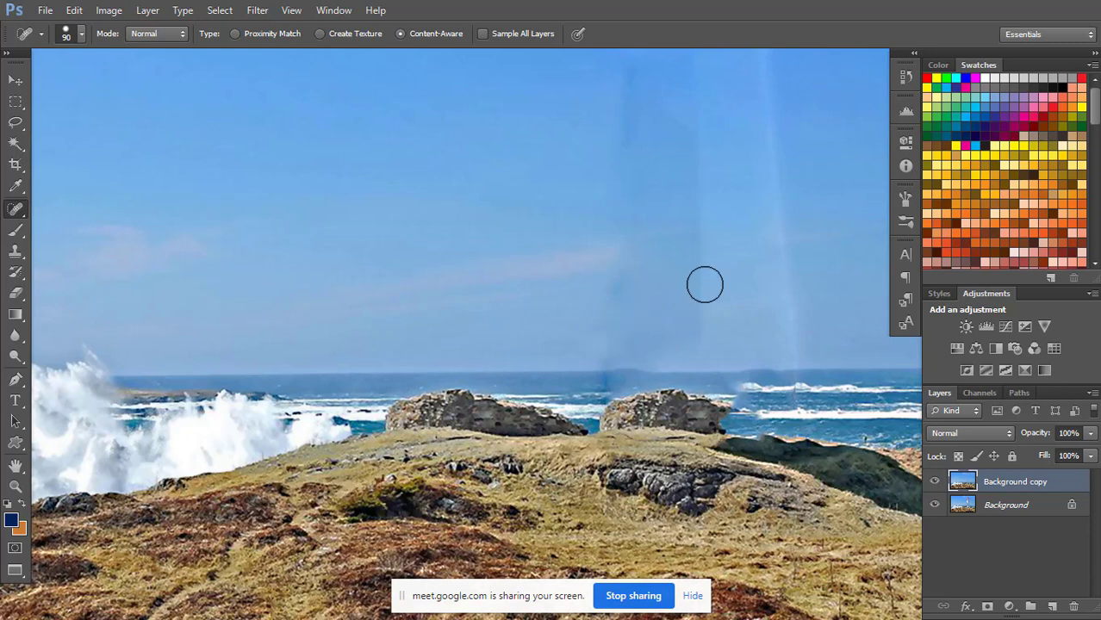
Try to spot-heal the middle and right sky seams above the horizon with the size 90 brush.
mouse_move(646, 318)
mouse_down()
mouse_move(725, 297)
mouse_move(804, 309)
mouse_move(793, 337)
mouse_up()
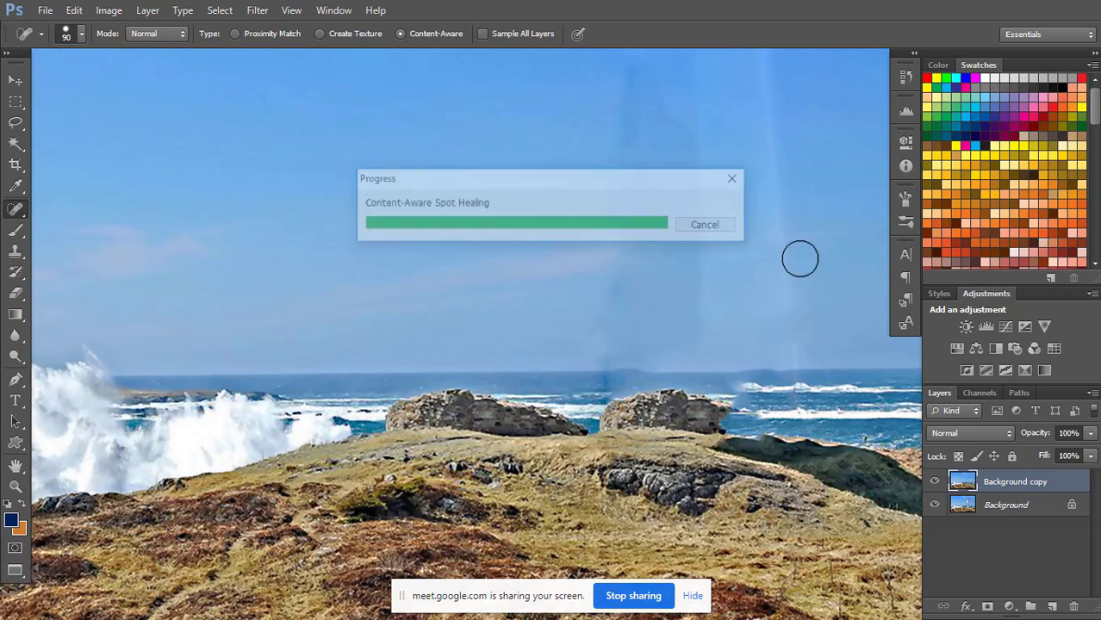
key(bracketleft)
key(bracketleft)
key(bracketleft)
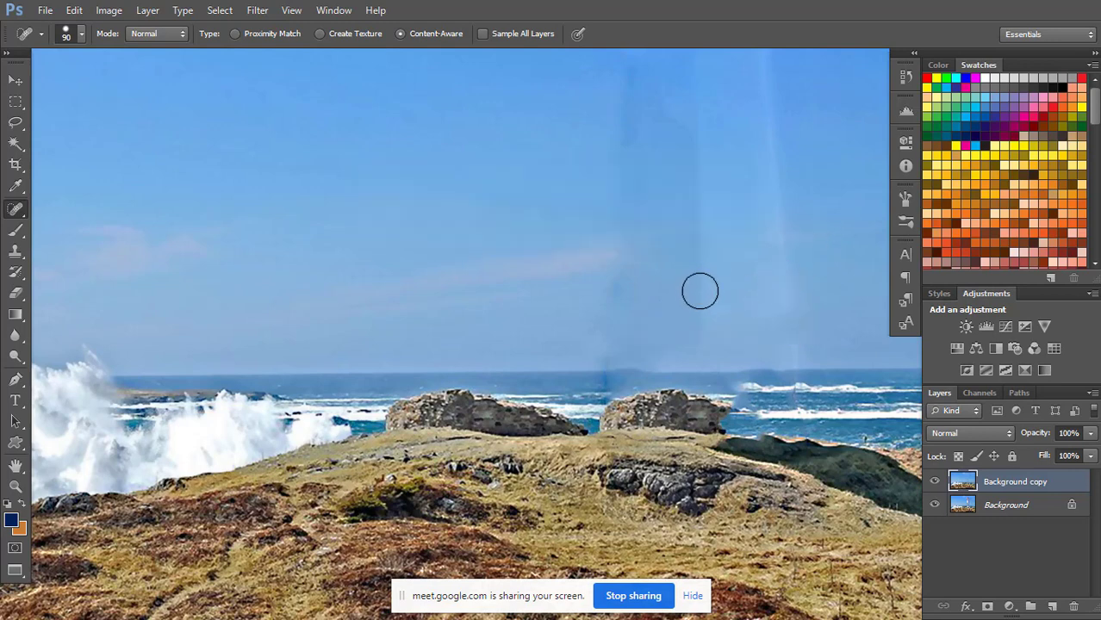
key(bracketleft)
Use the Healing Brush at size 70 with sampled clear sky to retouch the left seam just above the horizon.
right_click(15, 209)
click(95, 221)
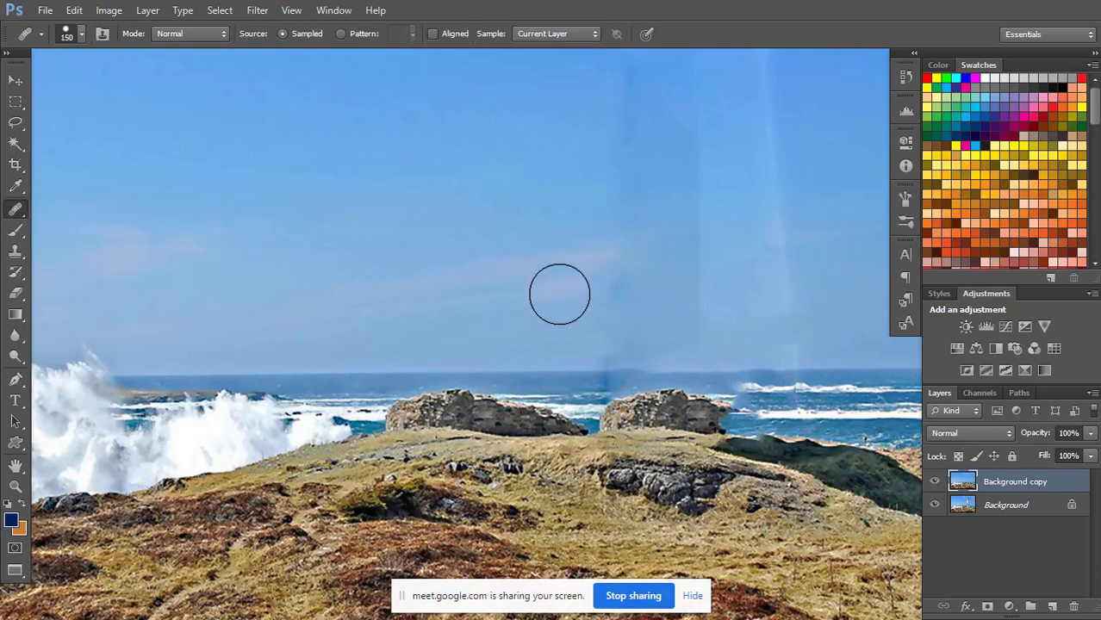
key(bracketleft)
key(bracketleft)
key(bracketleft)
key(bracketleft)
key(bracketleft)
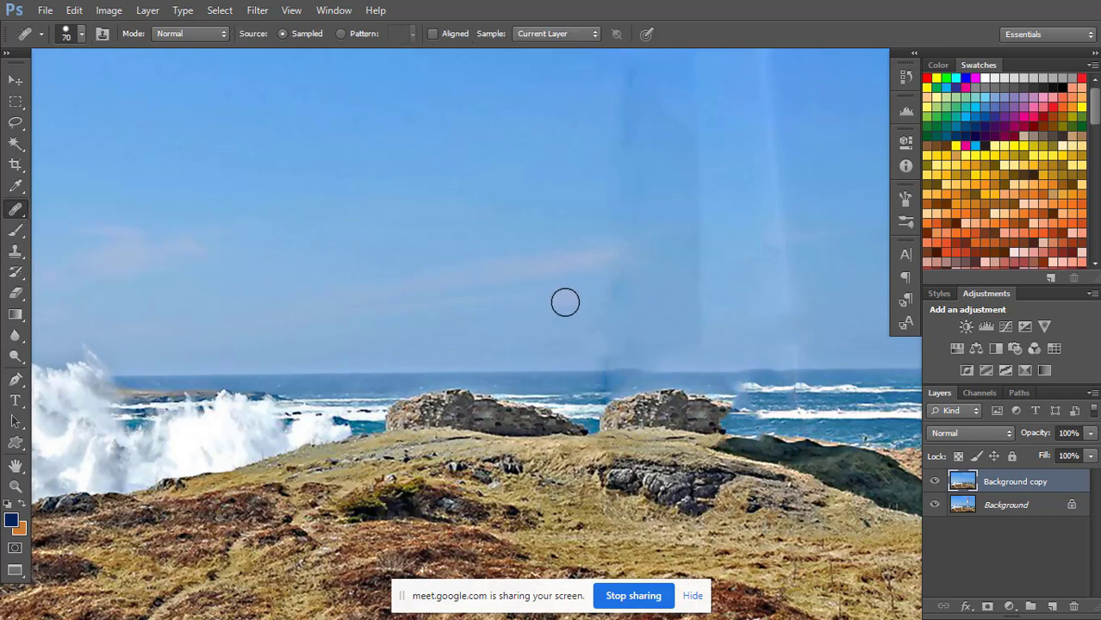
alt+click(571, 325)
mouse_move(598, 360)
mouse_down()
mouse_move(614, 364)
mouse_move(604, 362)
mouse_up()
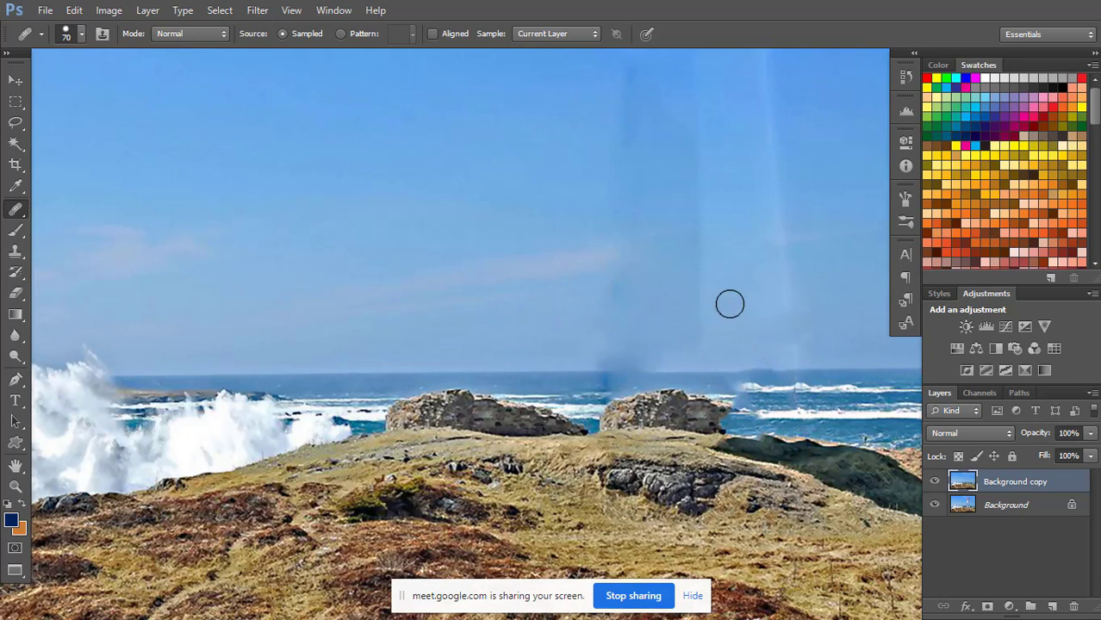
Clone clear sky over the discoloured seams just above the horizon with the Clone Stamp at size 70.
key(s)
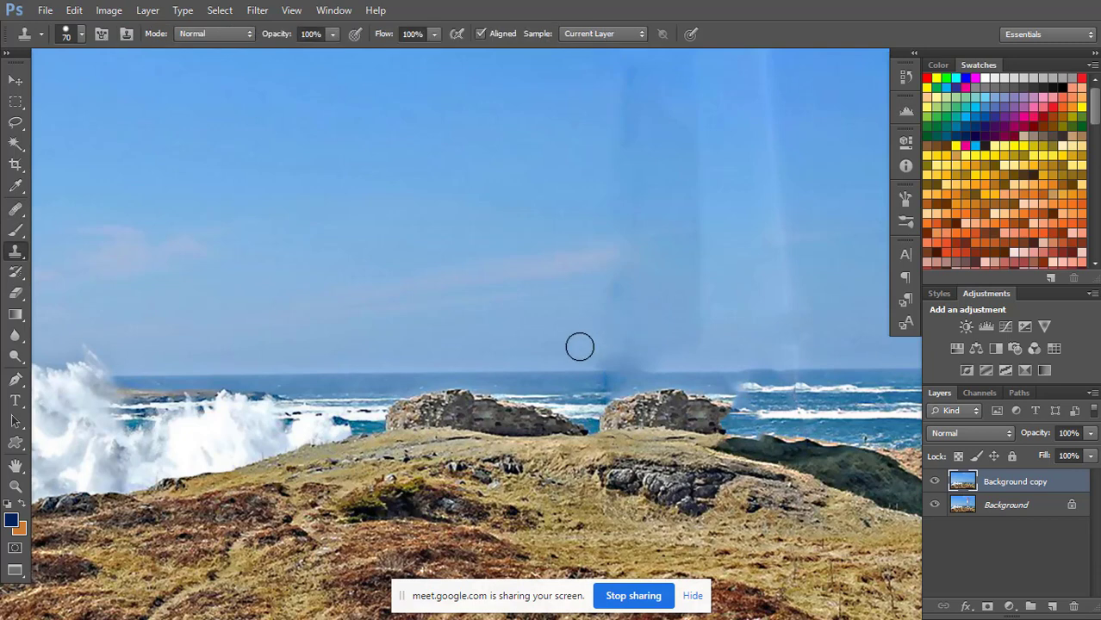
alt+click(584, 355)
mouse_move(623, 355)
mouse_down()
mouse_move(595, 358)
mouse_move(713, 352)
mouse_move(618, 341)
mouse_move(687, 358)
mouse_move(639, 356)
mouse_move(742, 351)
mouse_move(701, 332)
mouse_move(575, 345)
mouse_move(619, 361)
mouse_move(726, 353)
mouse_up()
alt+click(718, 347)
alt+click(575, 344)
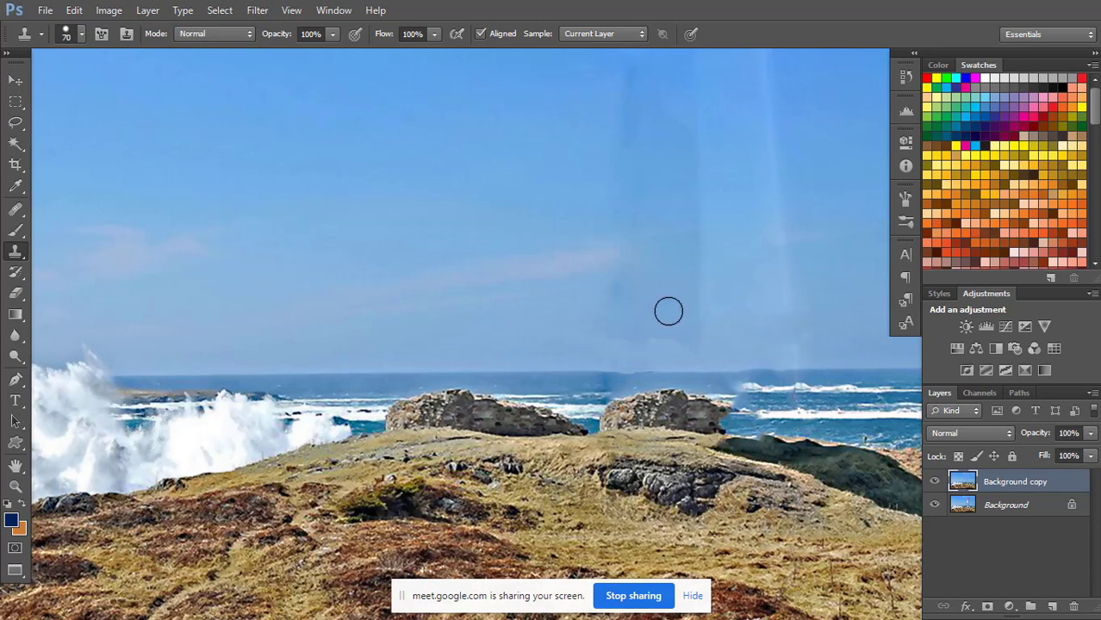
Retouch the lower part of the bright right-hand sky seam with the Healing Brush at size 150.
key(j)
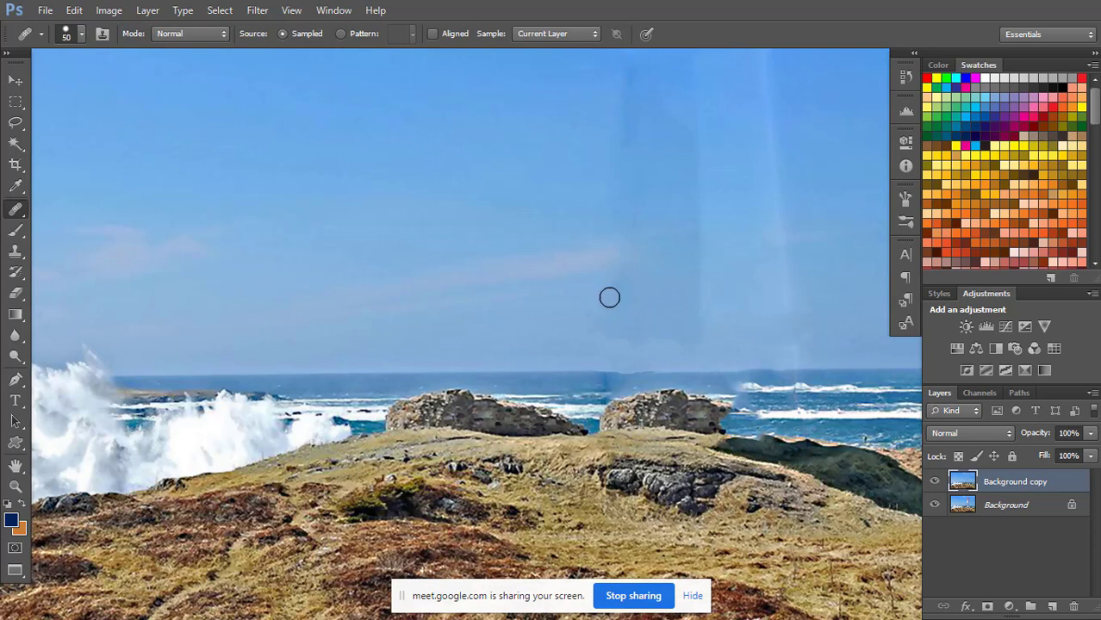
key(bracketright)
key(bracketright)
key(bracketright)
key(bracketright)
key(bracketright)
key(bracketright)
key(bracketright)
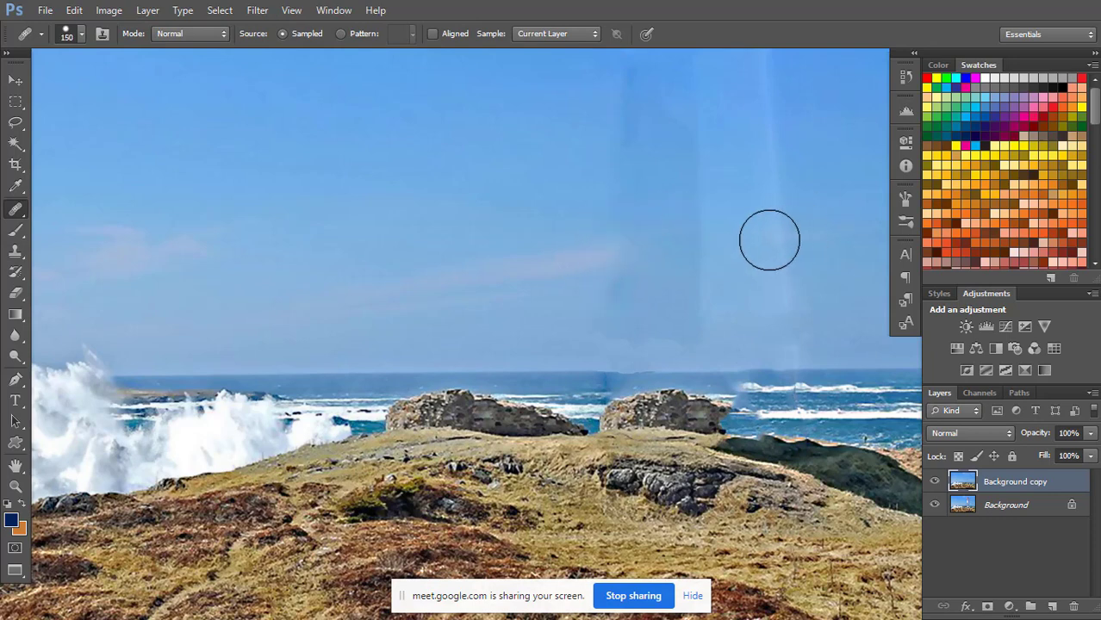
mouse_move(775, 244)
mouse_down()
mouse_move(787, 293)
mouse_move(774, 326)
mouse_move(793, 313)
mouse_up()
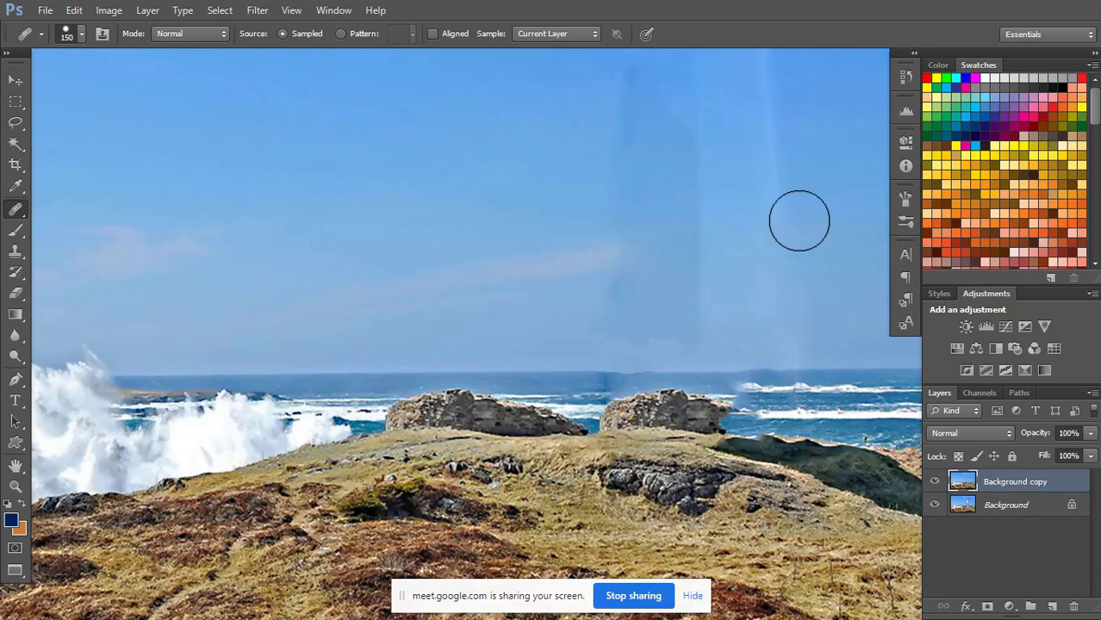
Heal the dark band and the right-hand seam above the horizon with clear sky sampled beside them.
drag(800, 221, 678, 243)
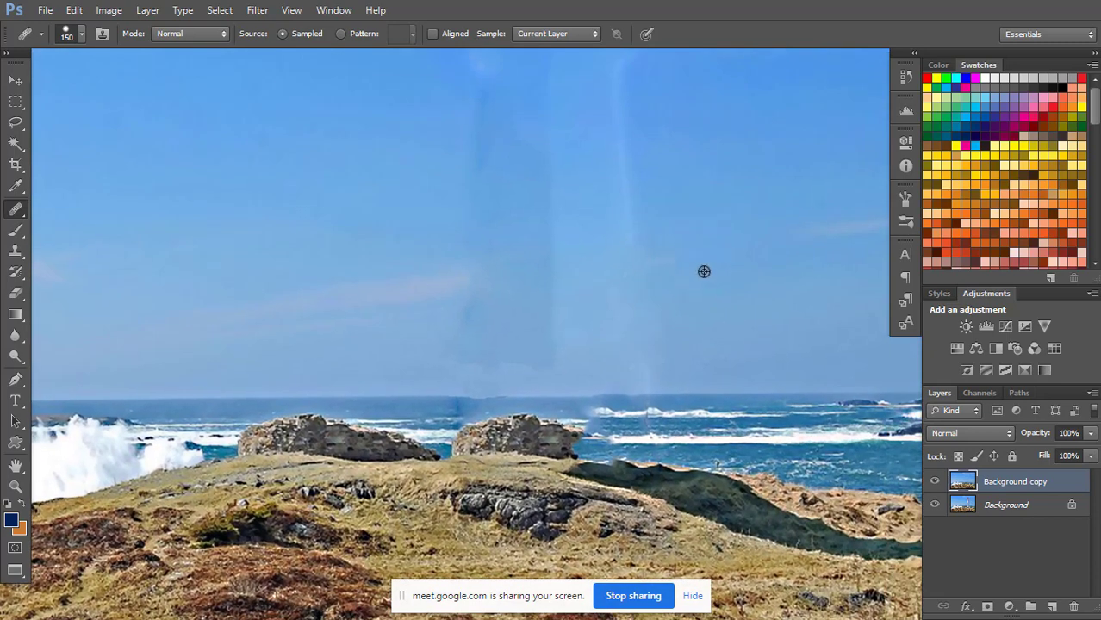
alt+click(707, 274)
mouse_move(556, 337)
mouse_down()
mouse_move(518, 352)
mouse_move(543, 358)
mouse_move(477, 351)
mouse_up()
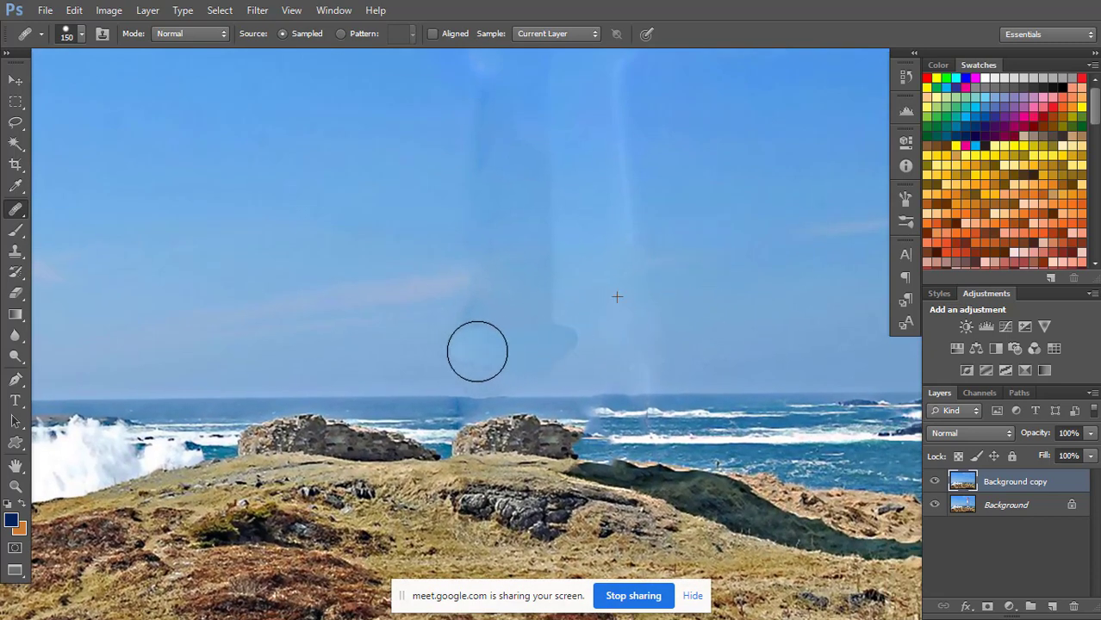
alt+click(719, 257)
drag(639, 333, 642, 367)
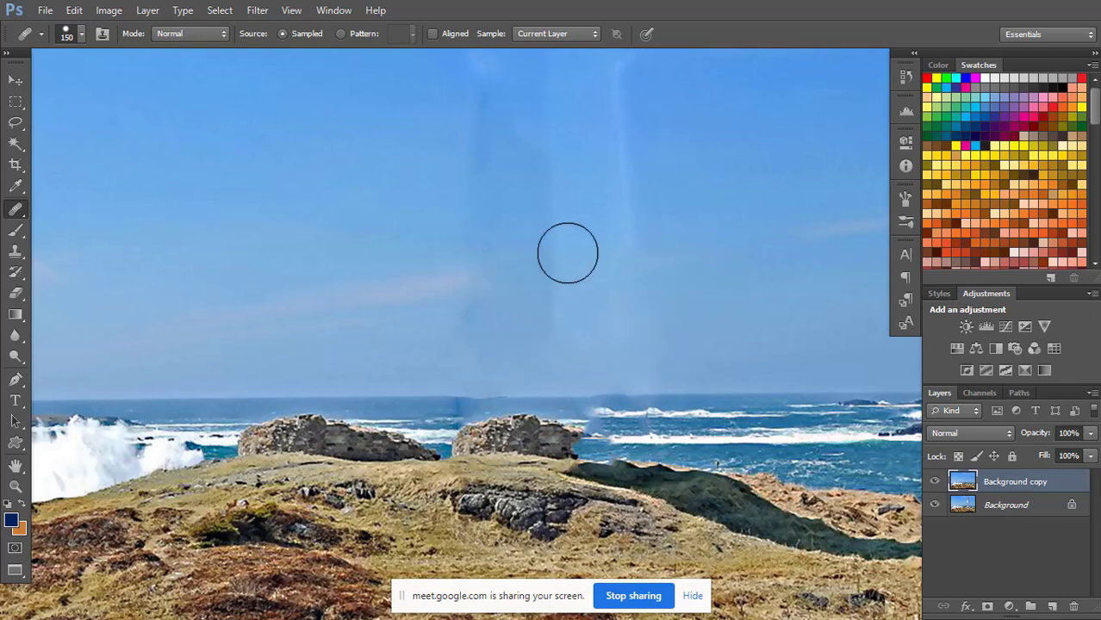
mouse_move(505, 298)
mouse_down()
mouse_move(538, 311)
mouse_move(582, 299)
mouse_up()
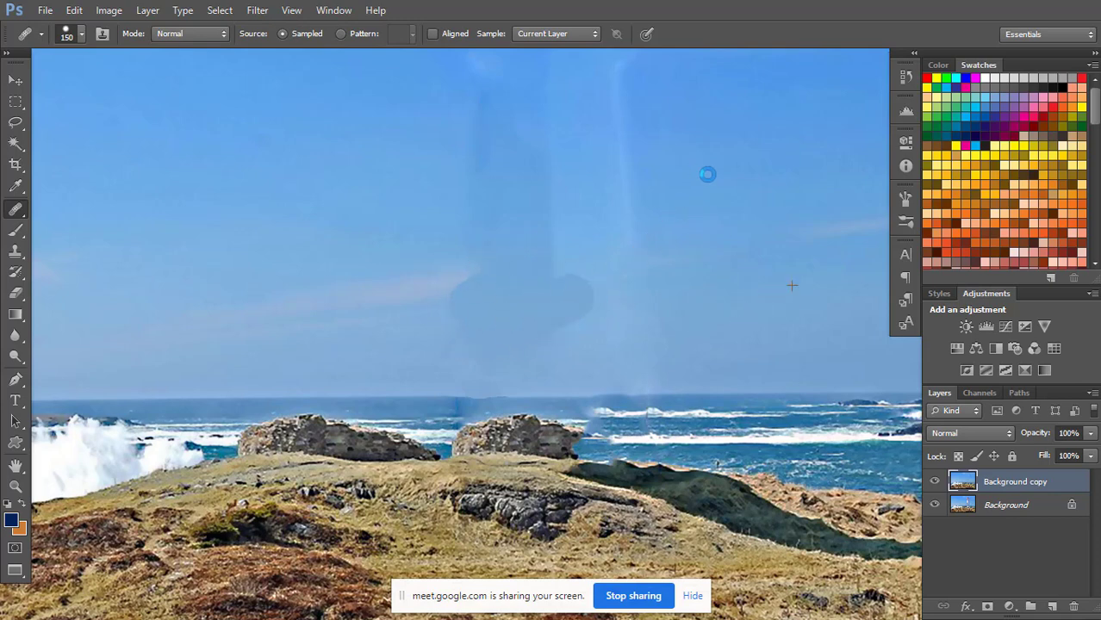
Heal the bright right-hand seam in the upper sky and the edge of the dark band in mid-sky.
drag(707, 172, 679, 258)
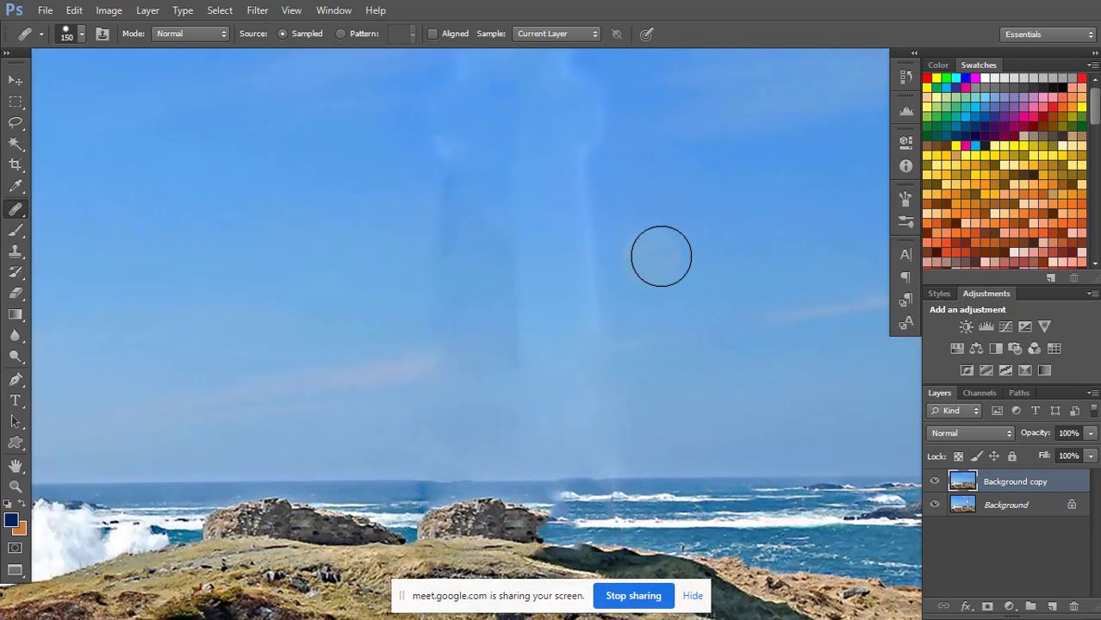
drag(588, 262, 585, 180)
mouse_move(603, 146)
mouse_down()
mouse_move(566, 112)
mouse_move(579, 105)
mouse_move(616, 151)
mouse_up()
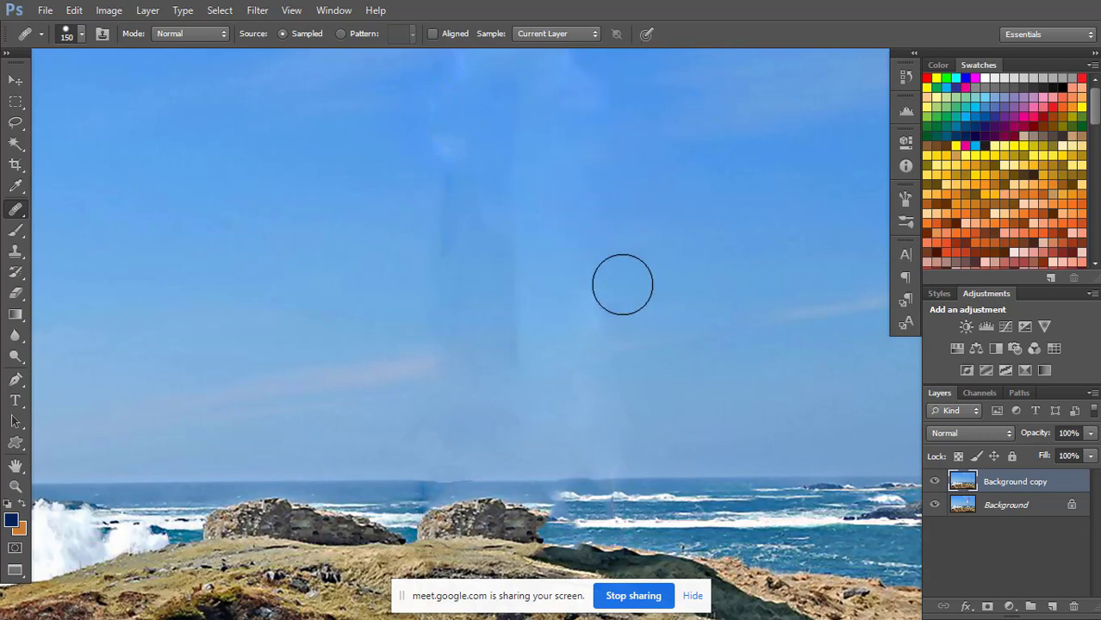
mouse_move(622, 285)
mouse_down()
mouse_move(551, 327)
mouse_move(567, 332)
mouse_move(508, 338)
mouse_up()
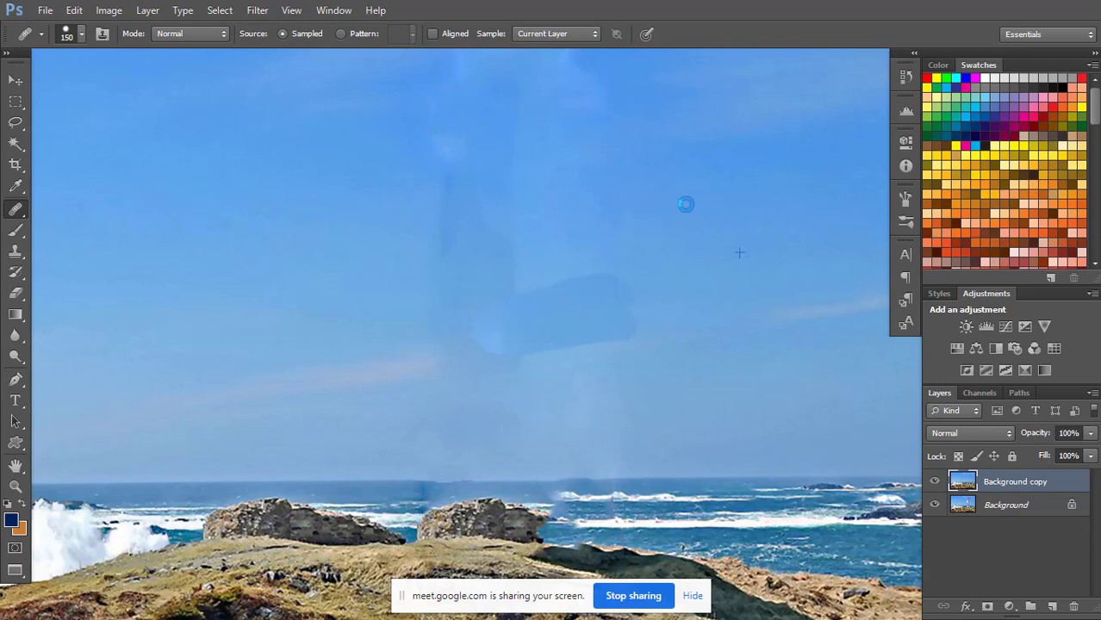
Heal the lighthouse-top outline and the upper end of the dark band with sampled sky.
scroll(681, 241, up, 3)
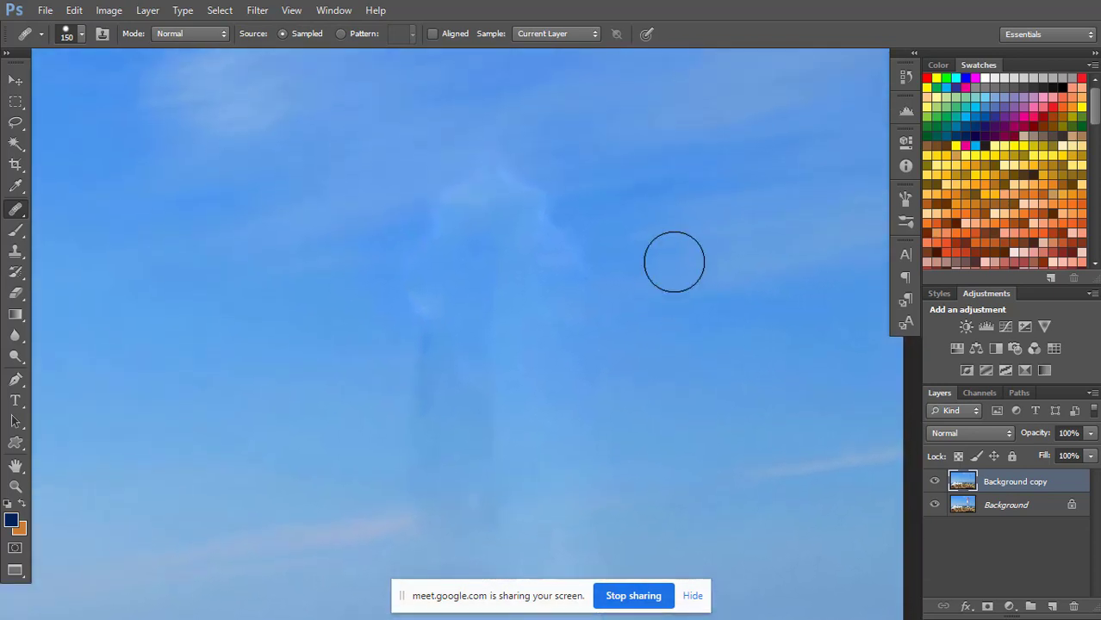
mouse_move(592, 238)
mouse_down()
mouse_move(583, 246)
mouse_move(513, 176)
mouse_move(604, 249)
mouse_up()
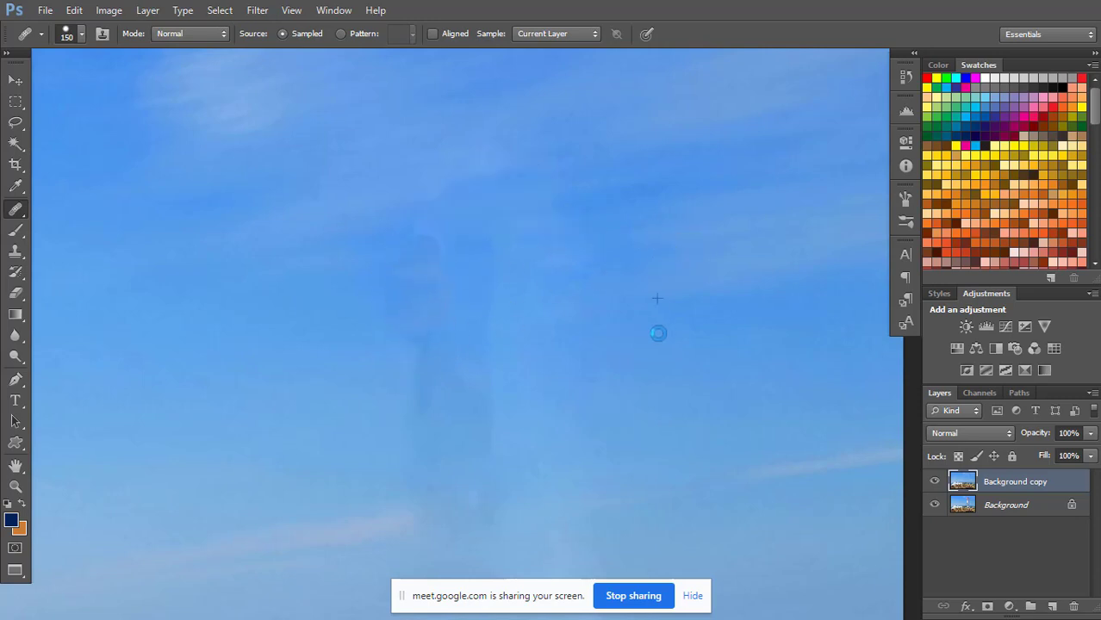
drag(496, 374, 422, 376)
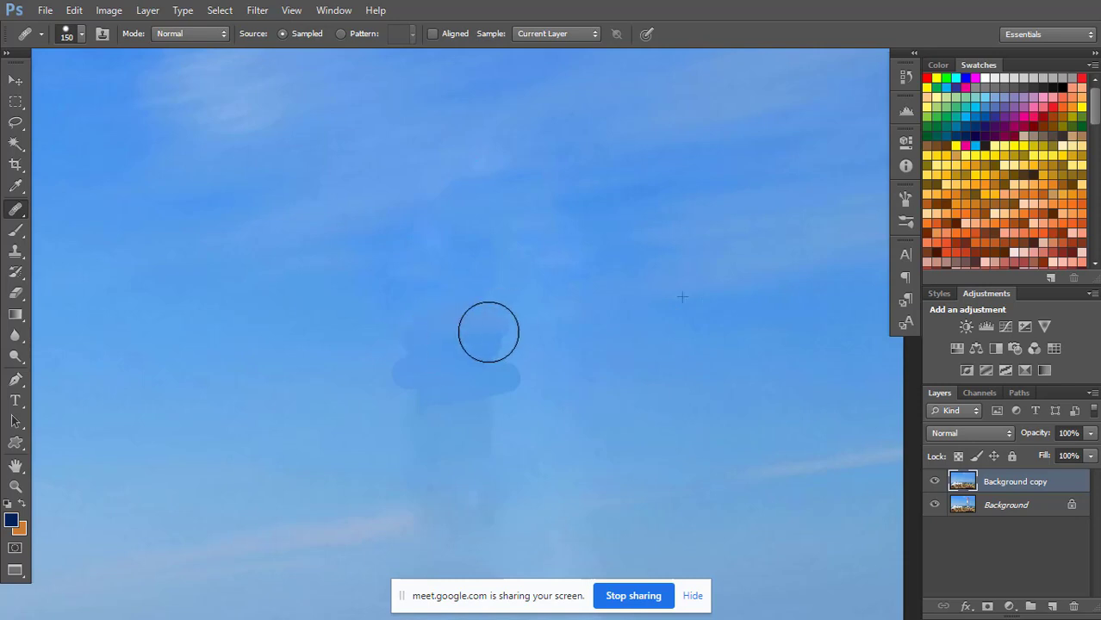
drag(482, 398, 523, 410)
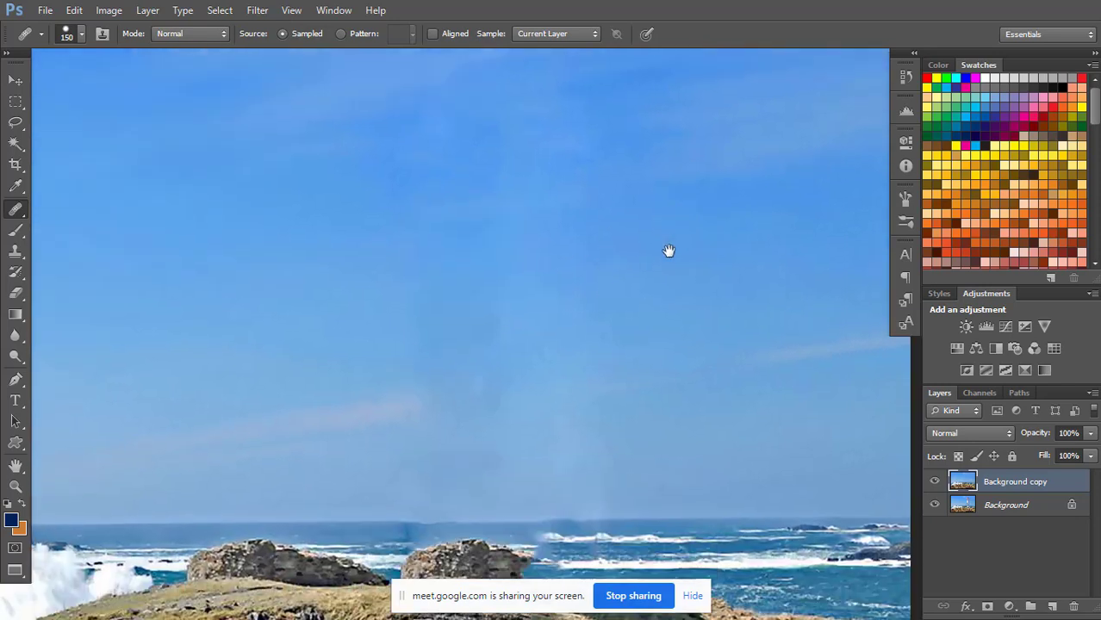
Blend the remaining vertical band in the middle of the sky with the size 150 Healing Brush.
scroll(669, 259, down, 3)
drag(514, 308, 491, 366)
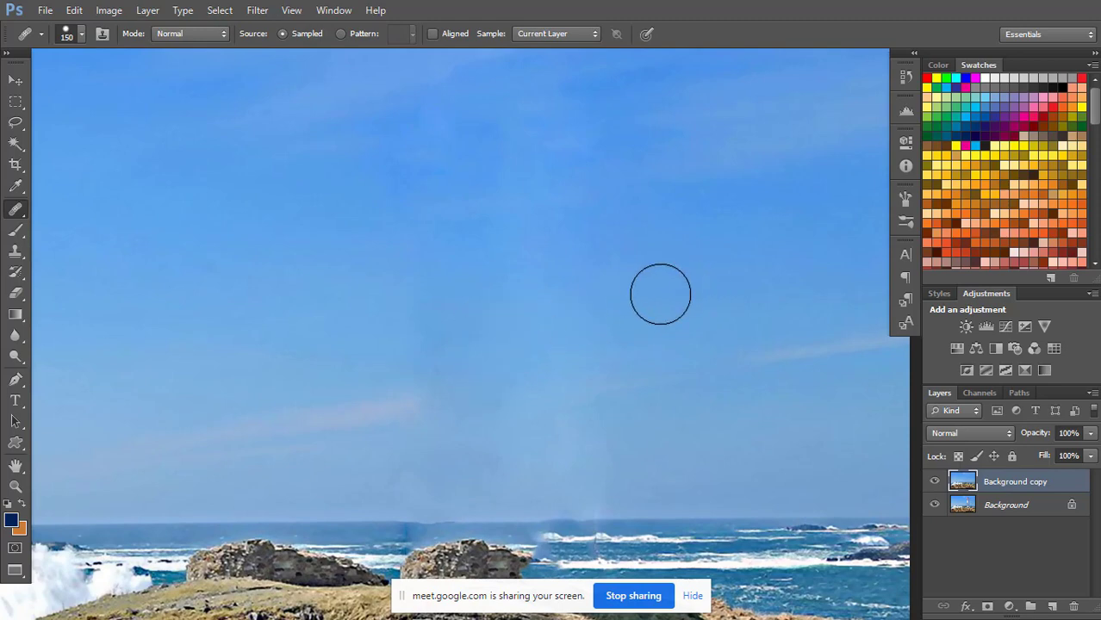
key(ctrl+minus)
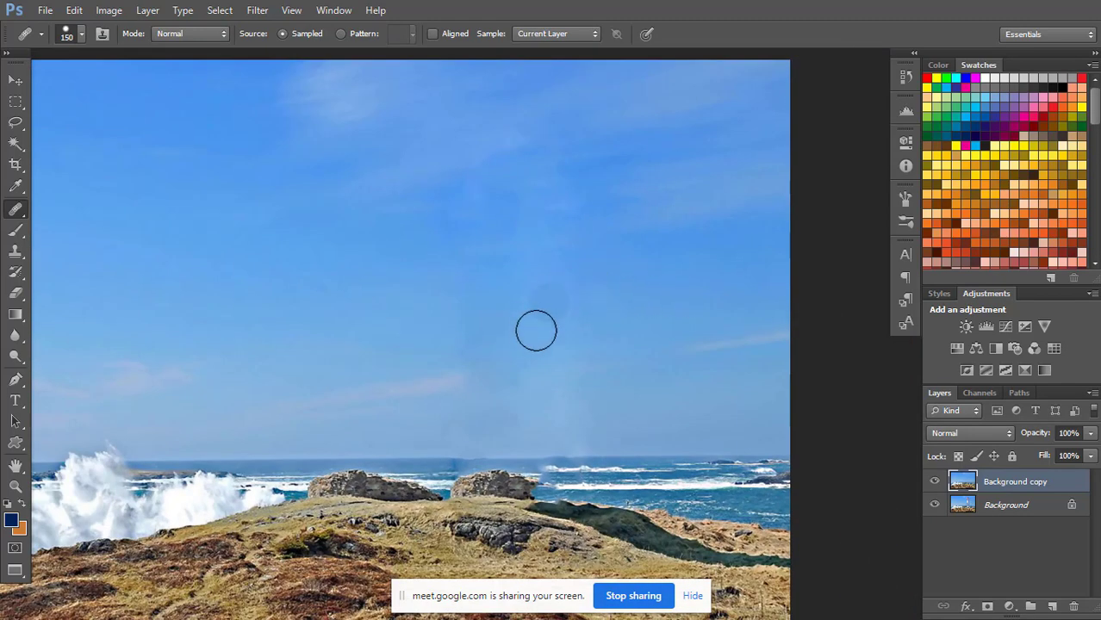
Try to cover the seam above the horizon with a rectangular copy of clear sky taken from beside it.
key(m)
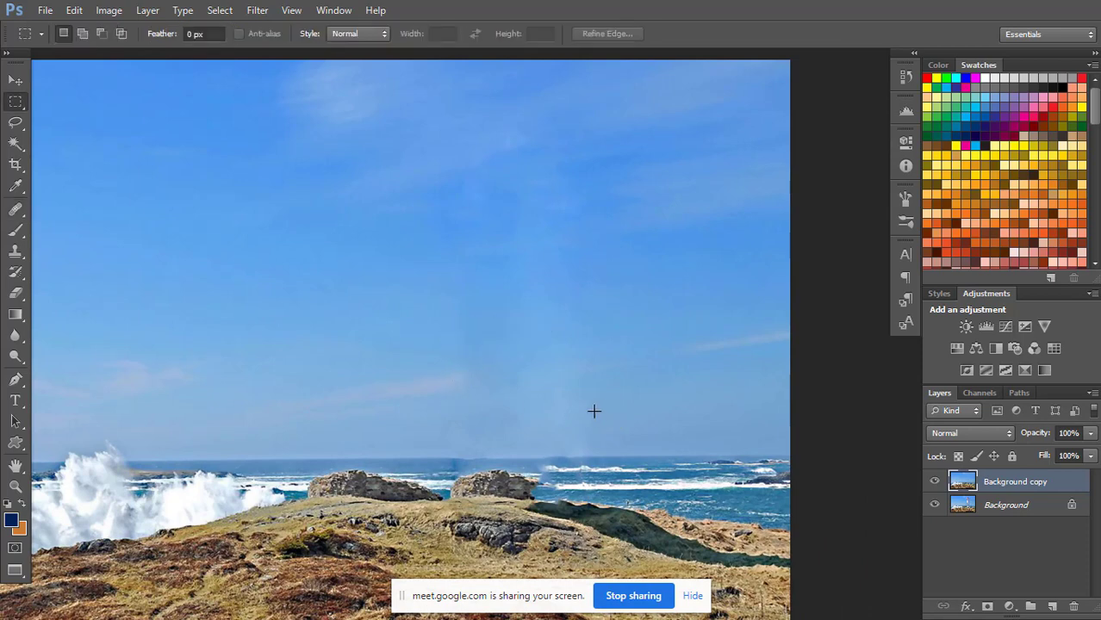
drag(594, 411, 708, 455)
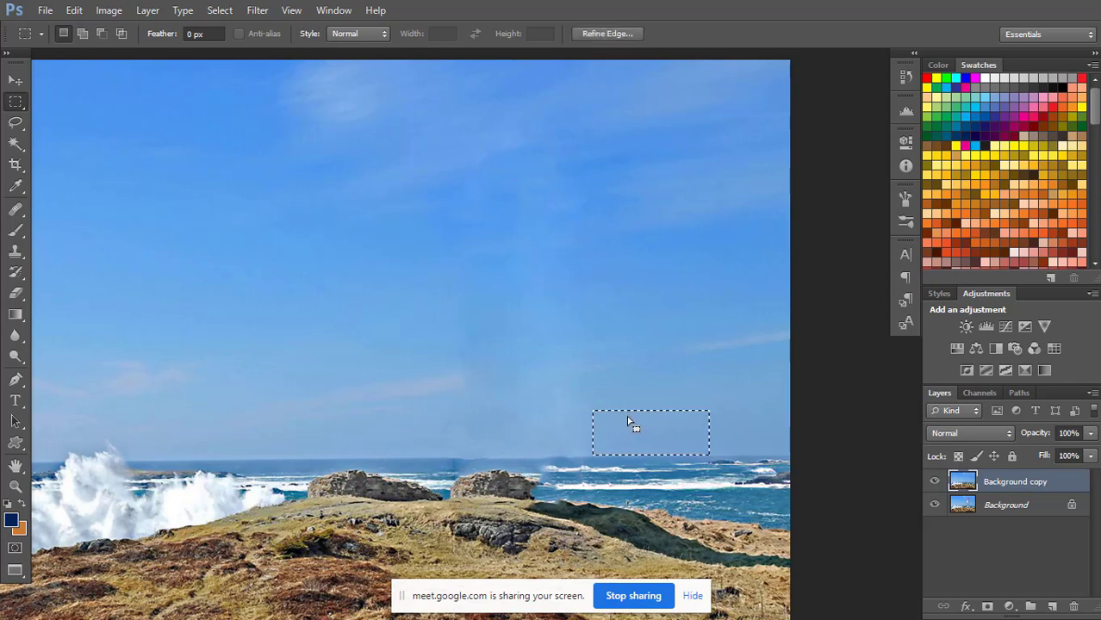
click(15, 79)
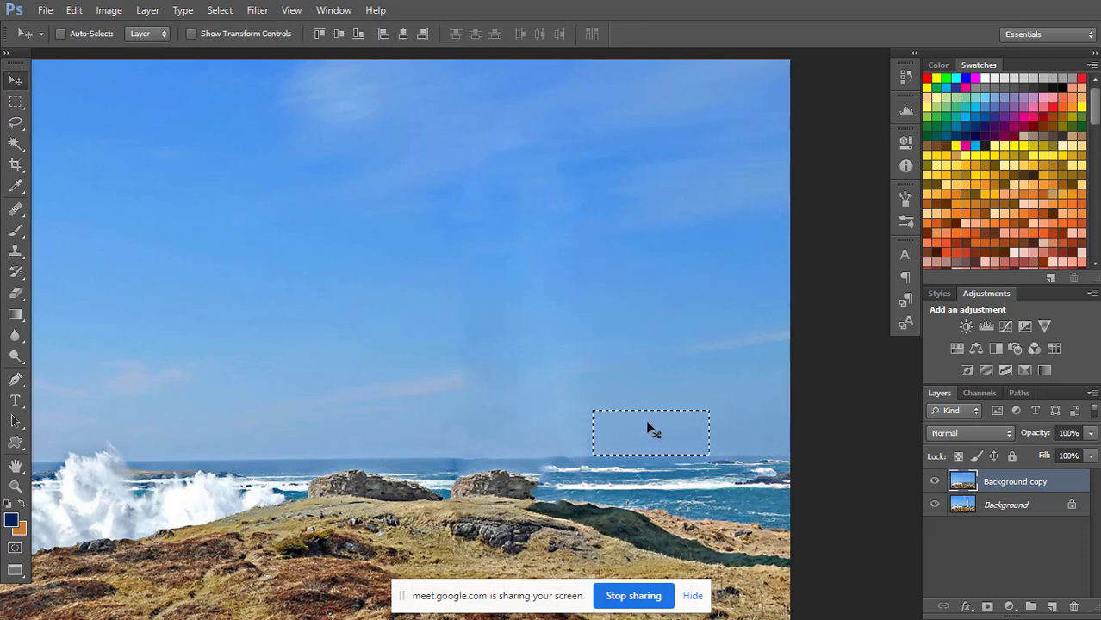
drag(634, 436, 498, 440)
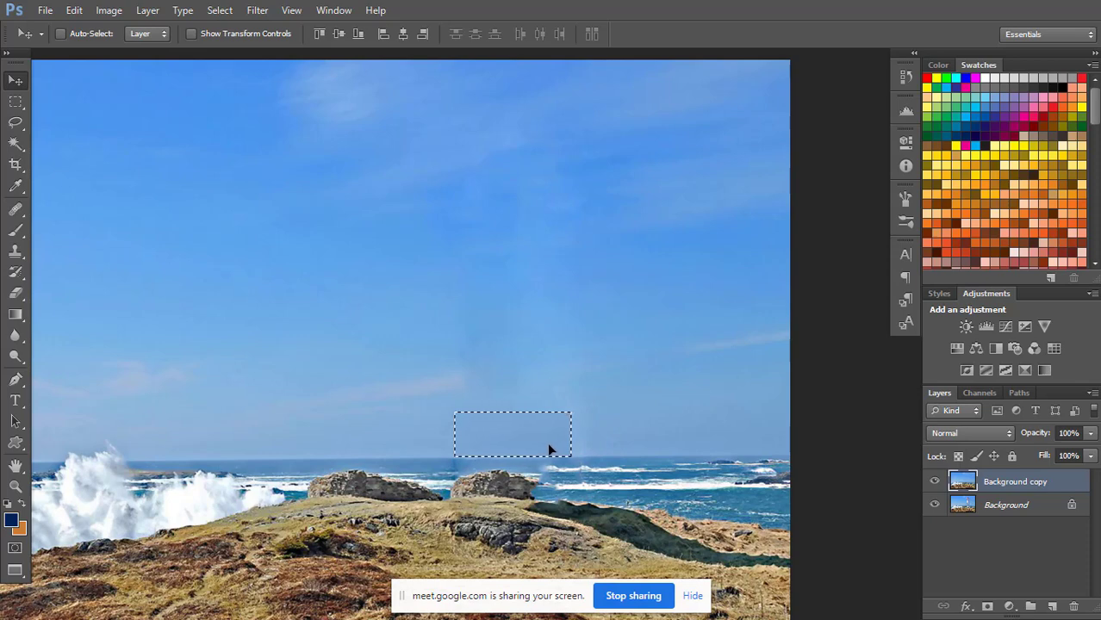
key(ctrl+d)
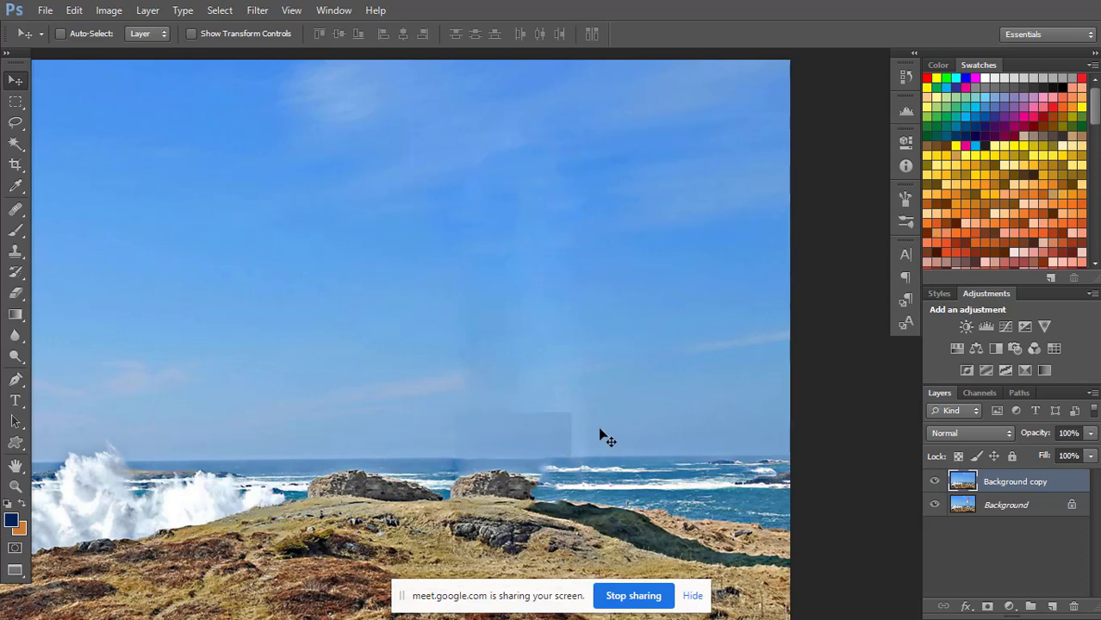
Undo the rectangular sky patch and its selection.
key(ctrl+alt+z)
key(ctrl+alt+z)
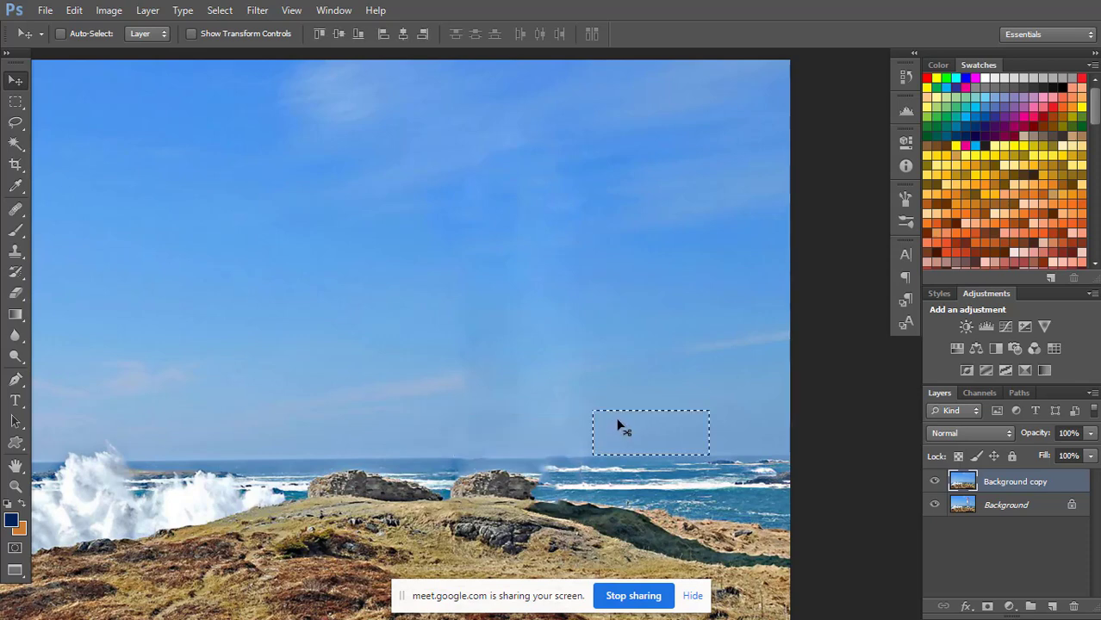
key(ctrl+alt+z)
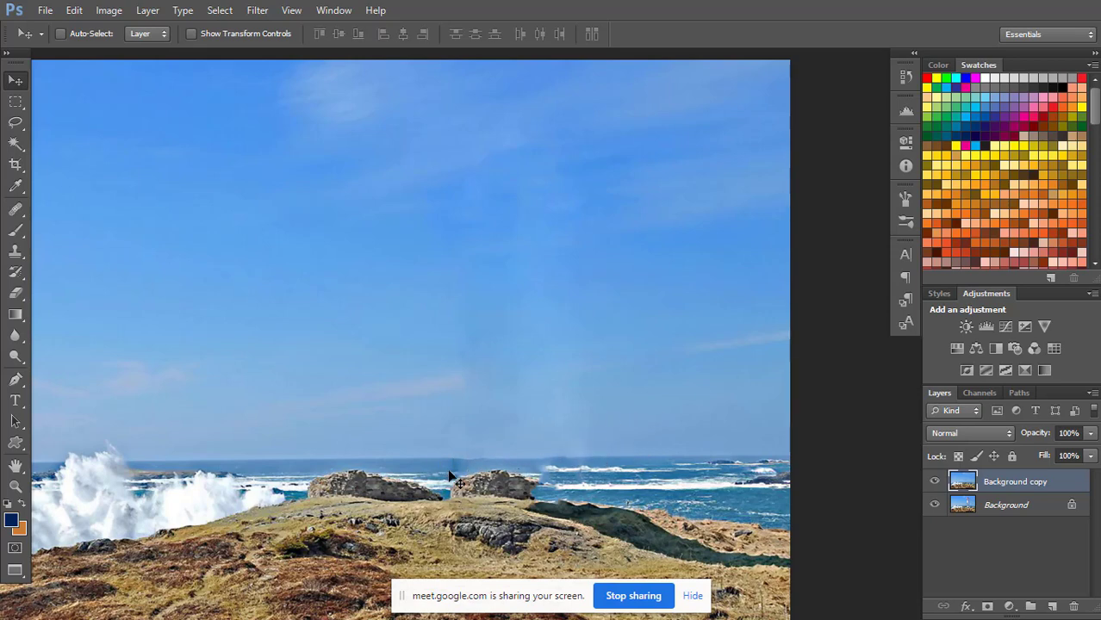
Copy a thin rectangular strip of clean sea just below the horizon, left of the right-hand ruin, to a new layer.
key(m)
drag(386, 460, 452, 472)
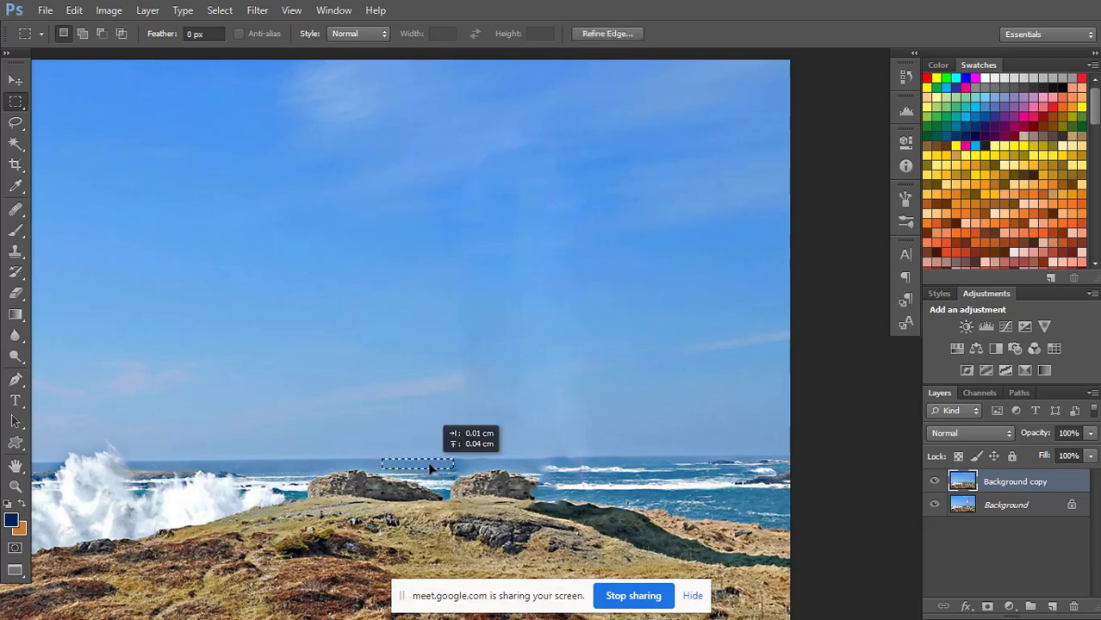
key(v)
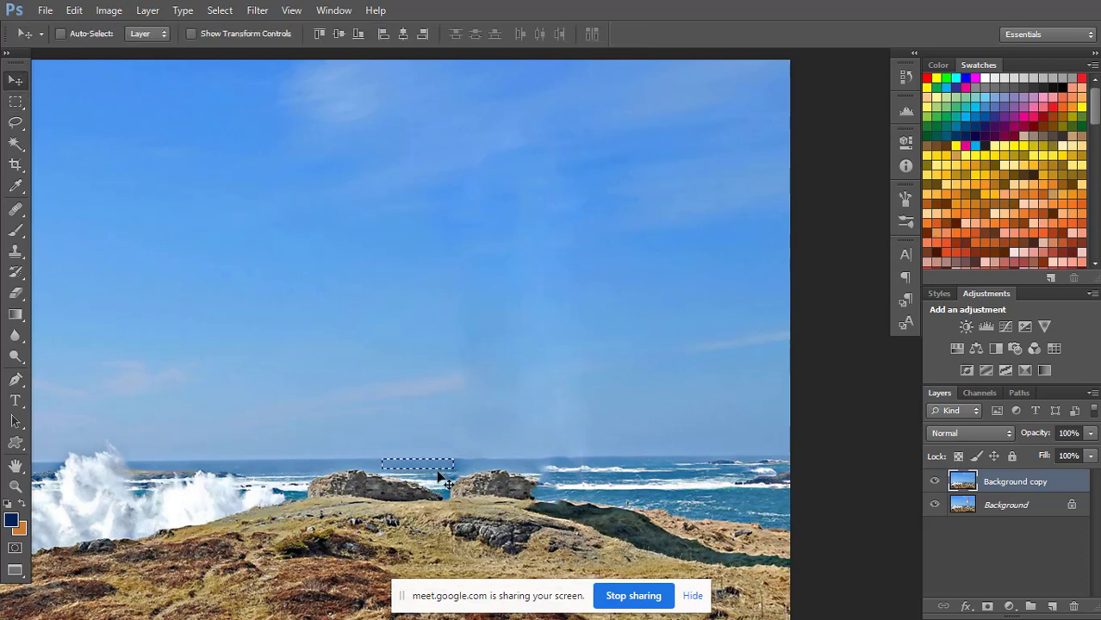
key(ctrl+j)
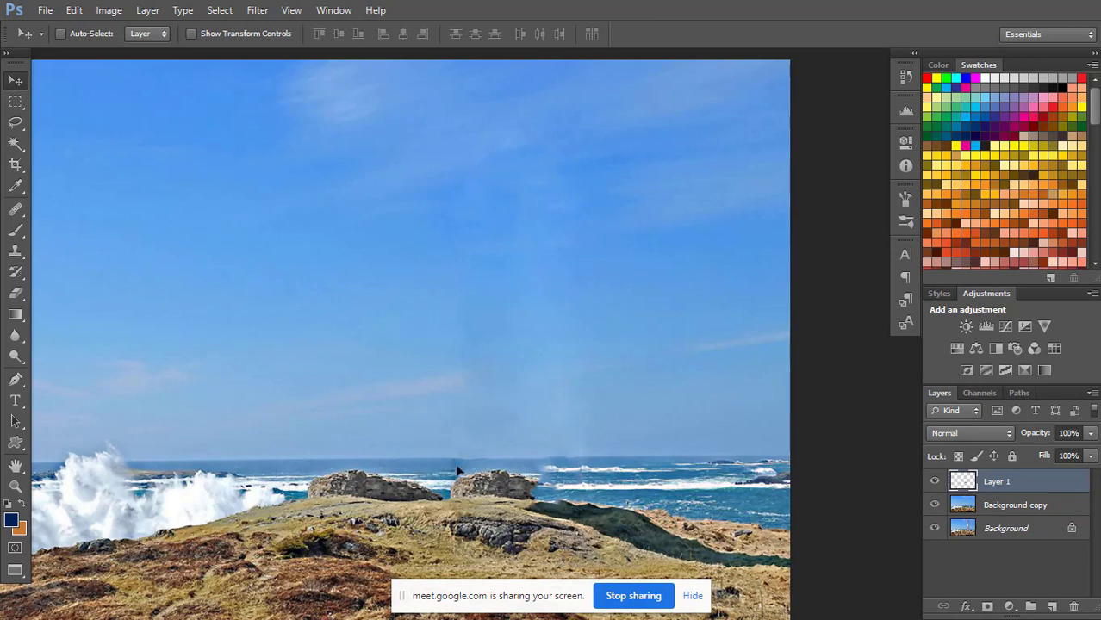
Move the copied sea strip over the smudged horizon behind the right-hand ruin and merge it with the Background copy layer.
drag(457, 471, 531, 469)
shift+click(1004, 507)
key(ctrl+e)
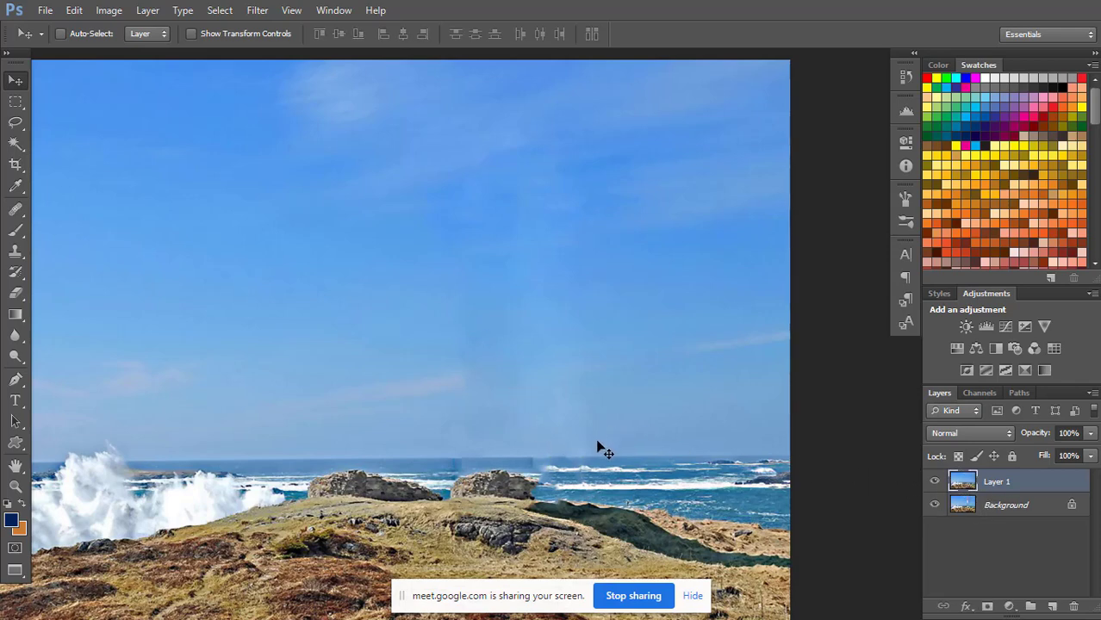
Cover the smudged water at the horizon above the right-hand ruin's edge with a small rectangular copy of clean sea, and deselect.
key(j)
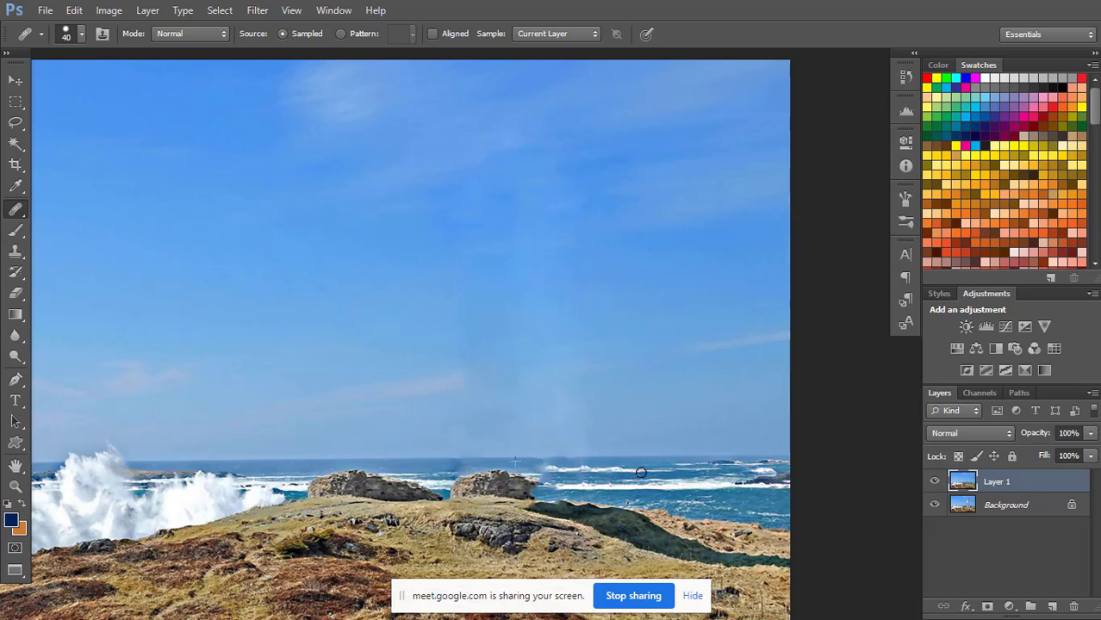
key(ctrl+plus)
key(ctrl+plus)
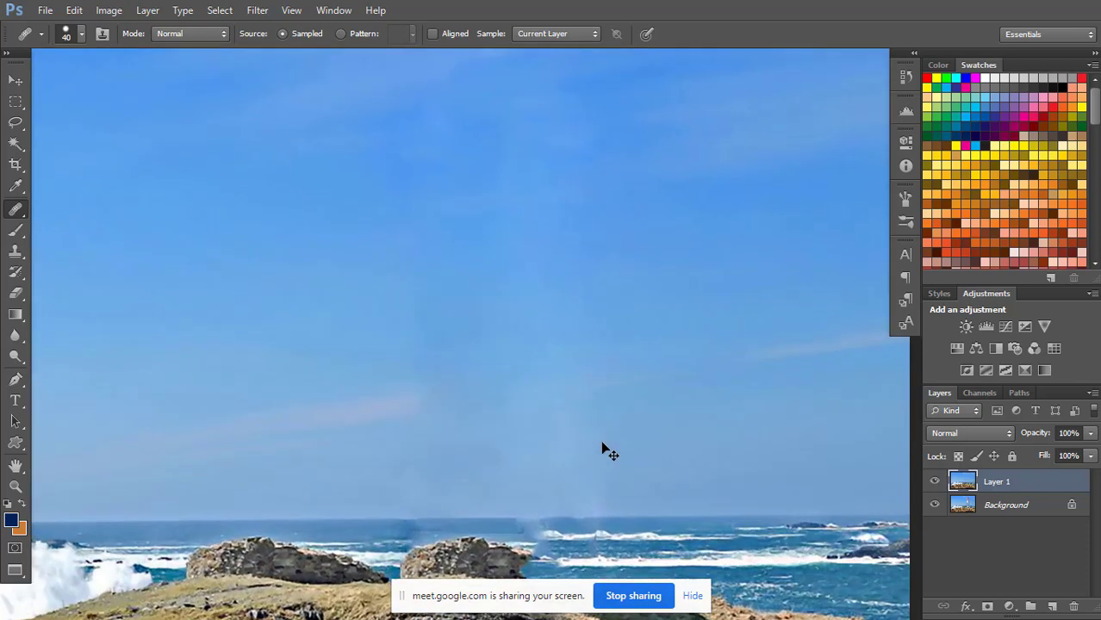
drag(583, 472, 558, 303)
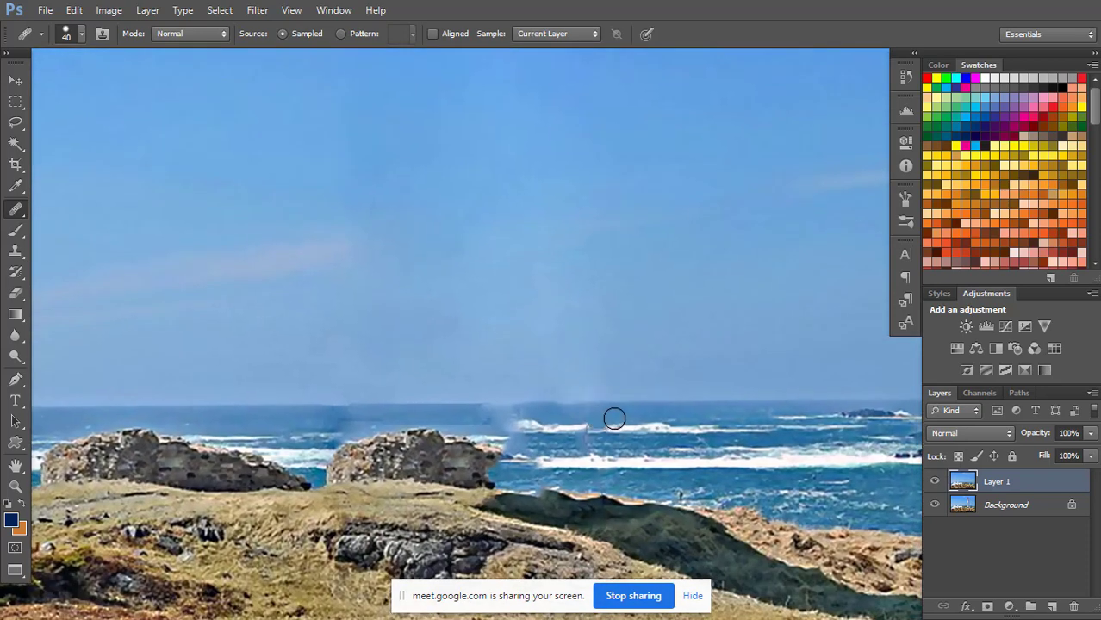
key(m)
mouse_move(648, 405)
mouse_down()
mouse_move(517, 417)
mouse_move(595, 419)
mouse_move(630, 414)
mouse_move(504, 416)
mouse_up()
key(v)
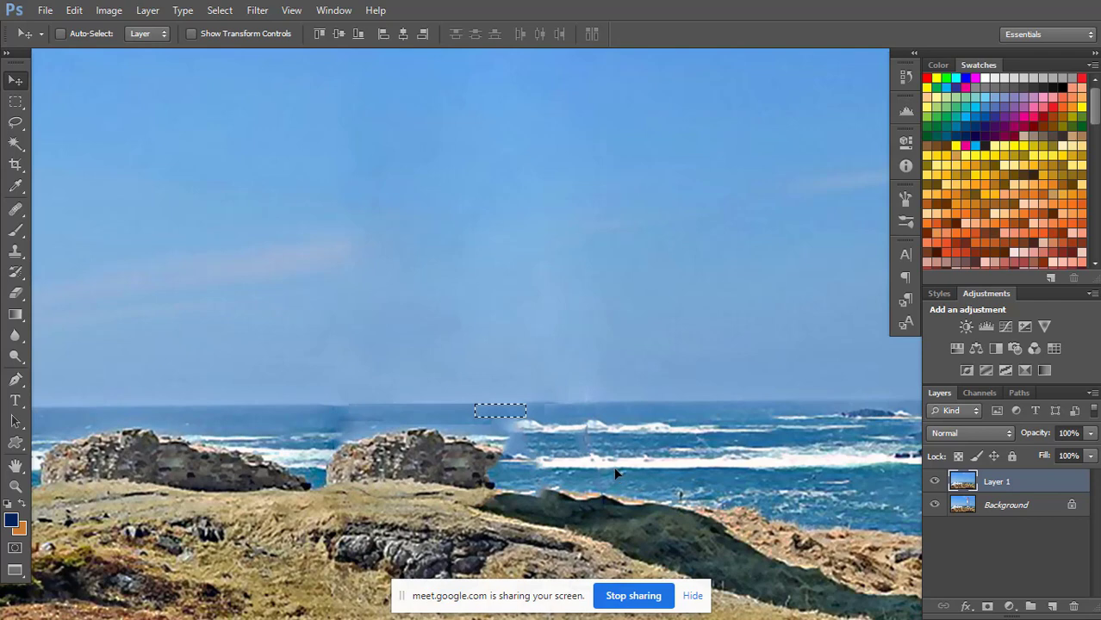
key(ctrl+d)
Heal the vertical seams of the pasted sea patches beyond the right-hand ruin using the Healing Brush at size 15.
key(j)
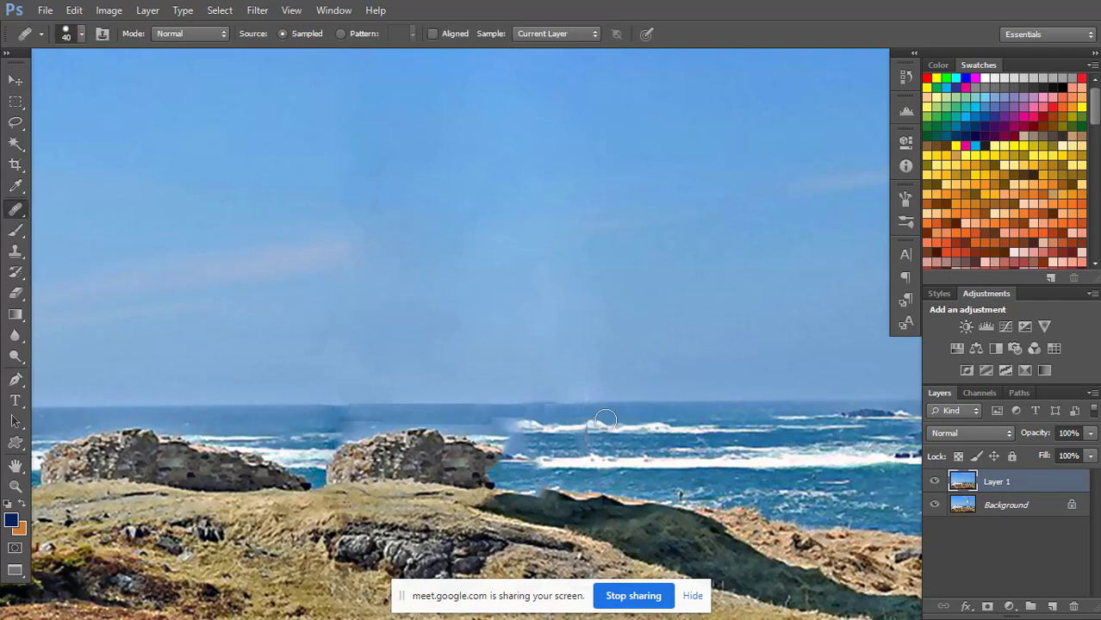
scroll(610, 426, up, 3)
scroll(619, 445, up, 3)
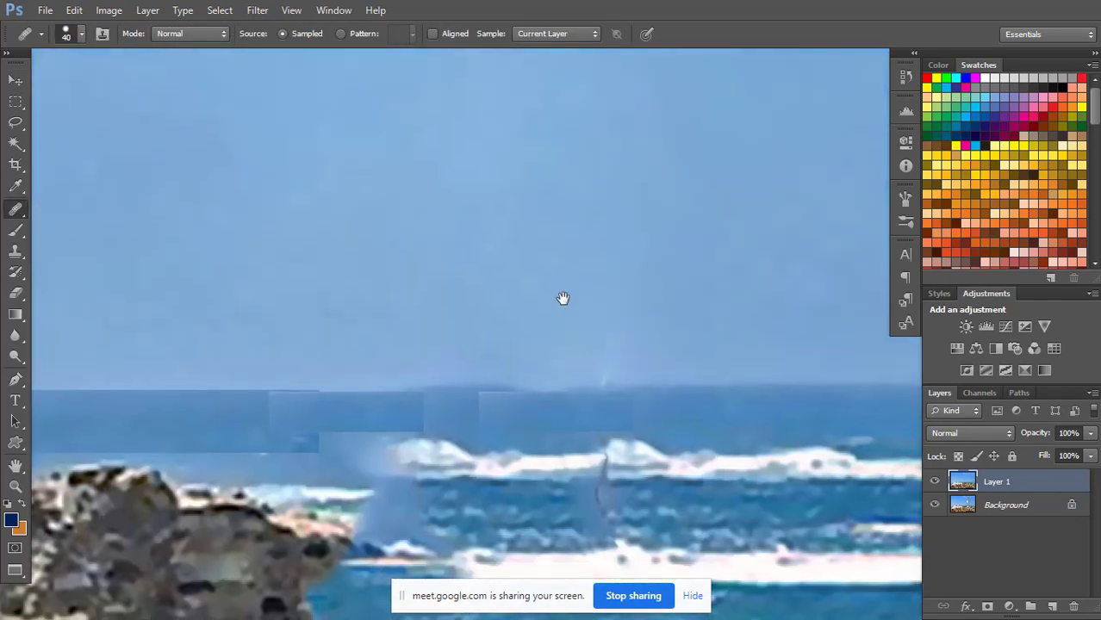
key(p)
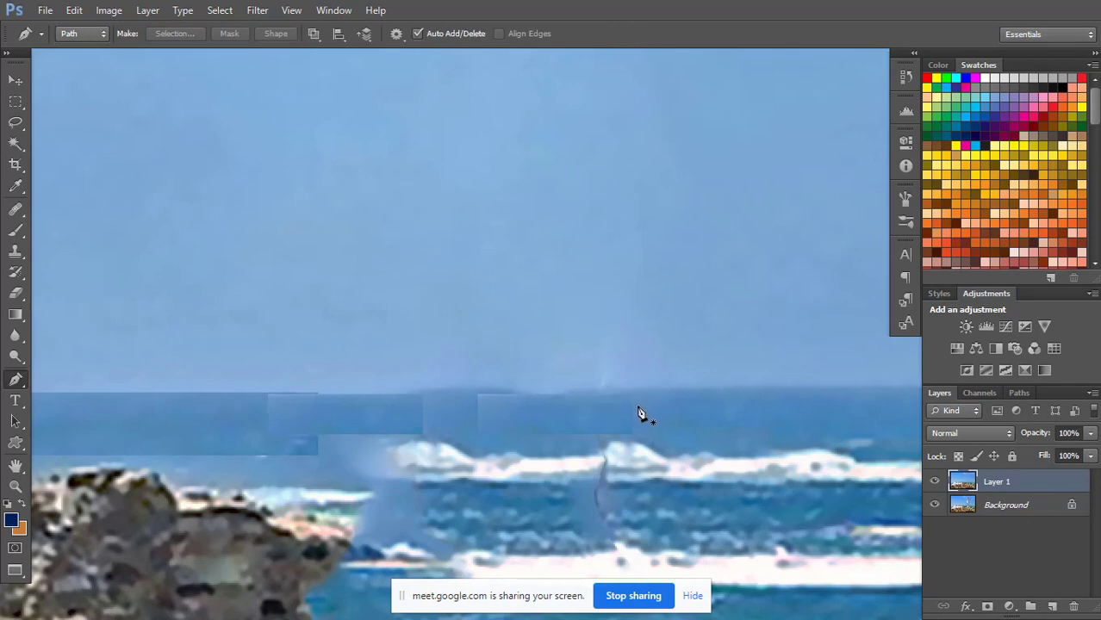
key(j)
key(bracketleft)
key(bracketleft)
key(bracketleft)
key(bracketleft)
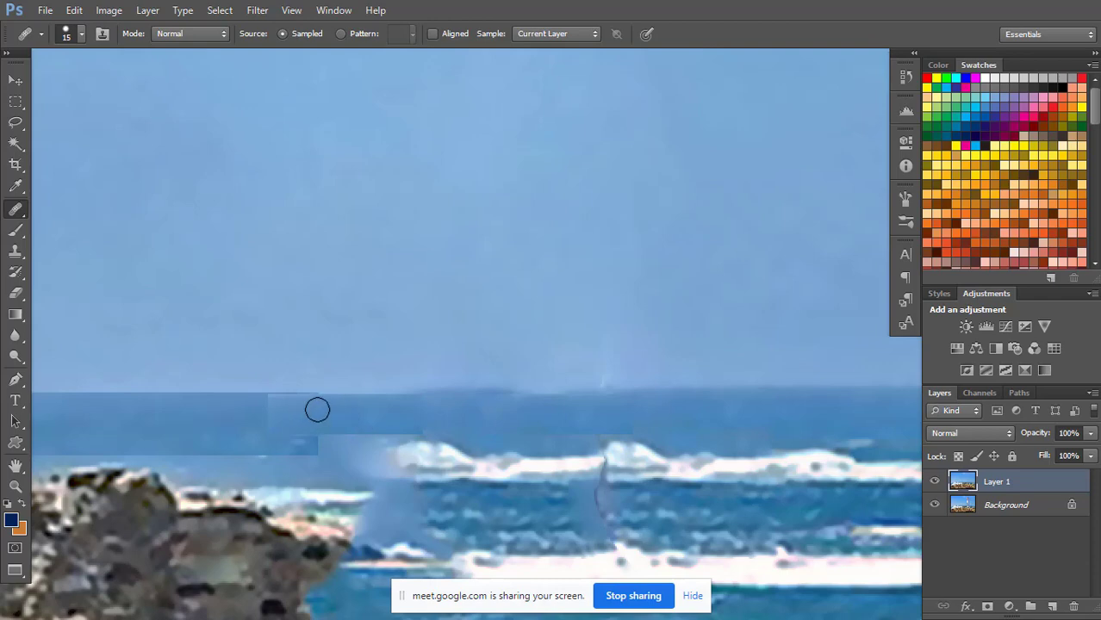
mouse_move(282, 405)
mouse_down()
mouse_move(422, 443)
mouse_move(473, 420)
mouse_move(491, 428)
mouse_move(378, 421)
mouse_move(269, 433)
mouse_up()
scroll(378, 423, right, 1)
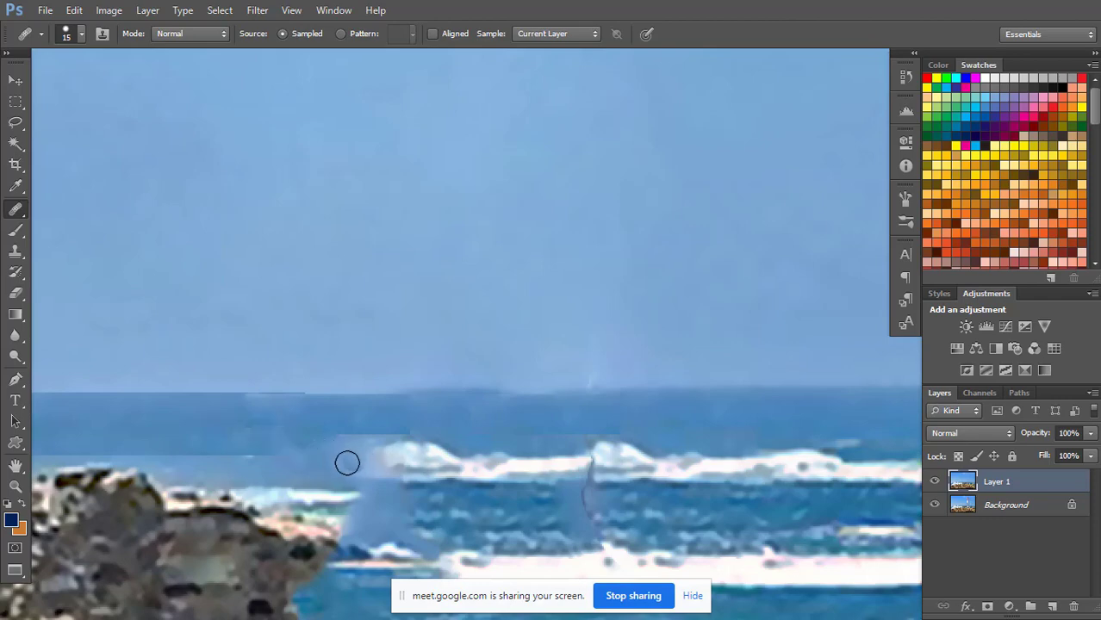
Heal the blurred patch edge beside the first wave crest and the straight lower seam in the water above the right-hand ruin.
mouse_move(349, 435)
mouse_down()
mouse_move(395, 448)
mouse_move(377, 477)
mouse_move(353, 465)
mouse_move(397, 430)
mouse_up()
alt+click(359, 468)
alt+click(263, 467)
mouse_move(219, 449)
mouse_down()
mouse_move(265, 459)
mouse_move(297, 473)
mouse_up()
mouse_move(197, 443)
mouse_down()
mouse_move(295, 479)
mouse_move(178, 452)
mouse_move(283, 453)
mouse_move(231, 436)
mouse_move(366, 424)
mouse_up()
alt+click(299, 460)
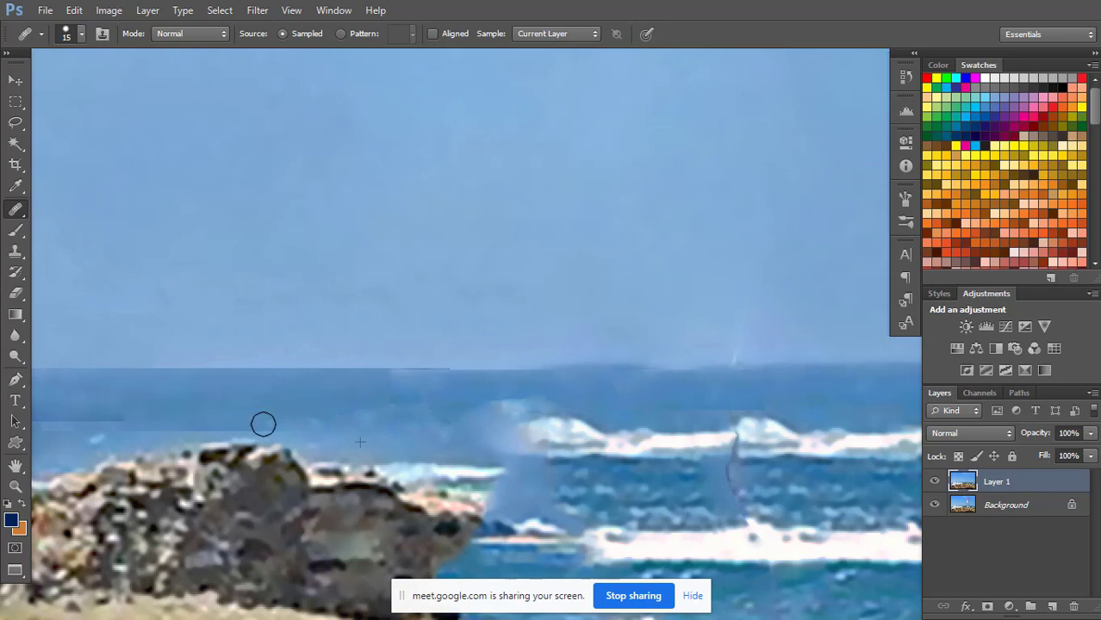
Heal the stepped horizon and leftover patch edges in the sea around the left end of the right-hand ruin.
drag(293, 389, 405, 373)
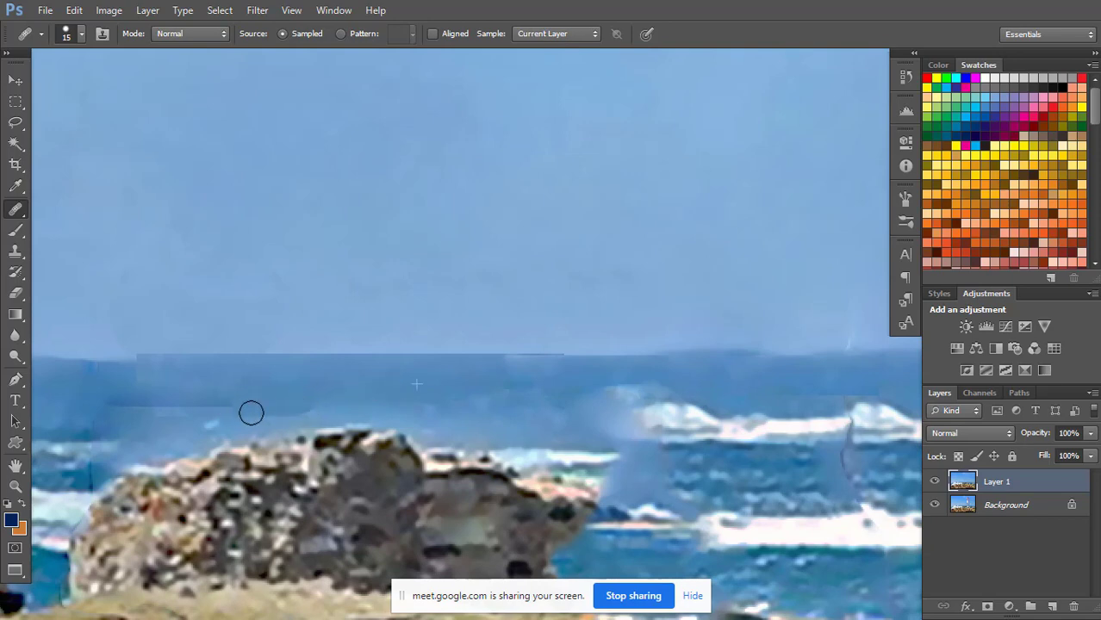
mouse_move(297, 385)
mouse_down()
mouse_move(386, 394)
mouse_move(413, 383)
mouse_up()
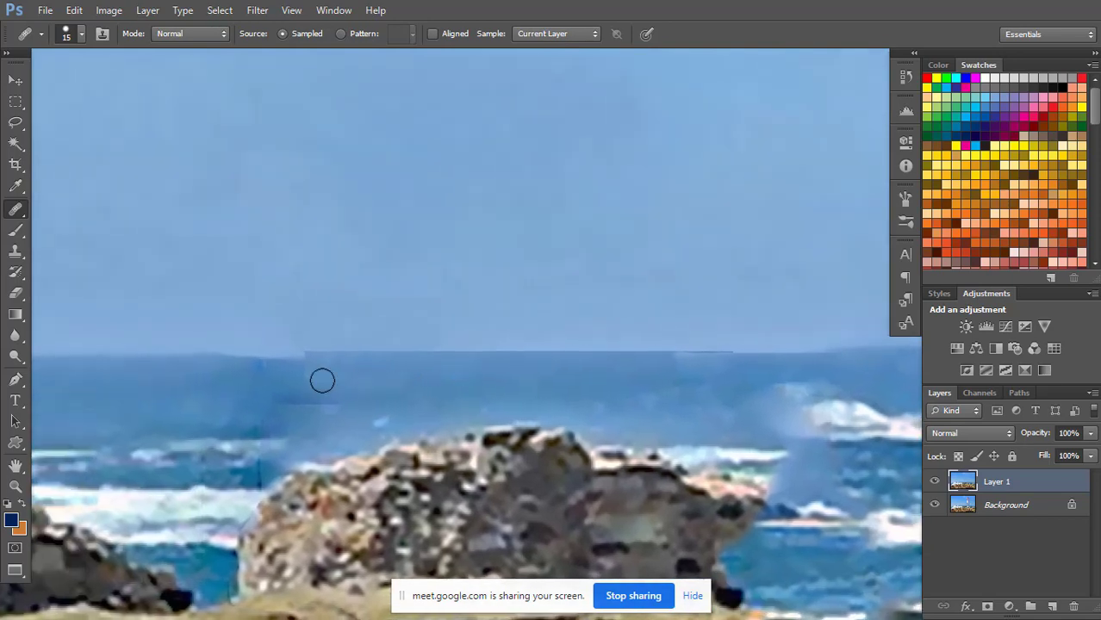
drag(312, 357, 292, 360)
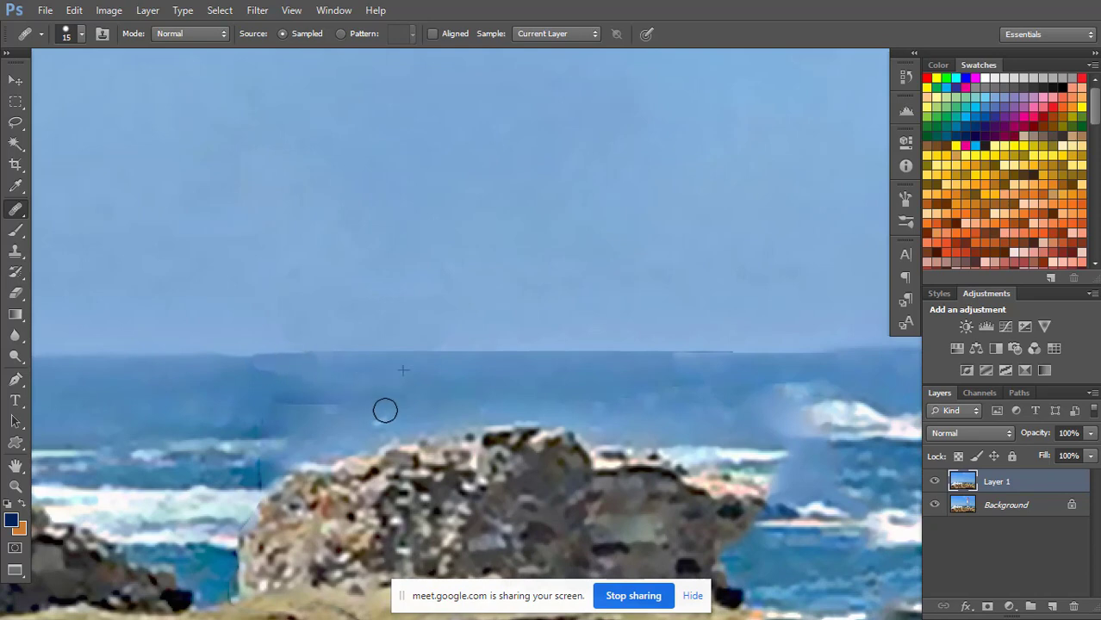
drag(331, 409, 316, 405)
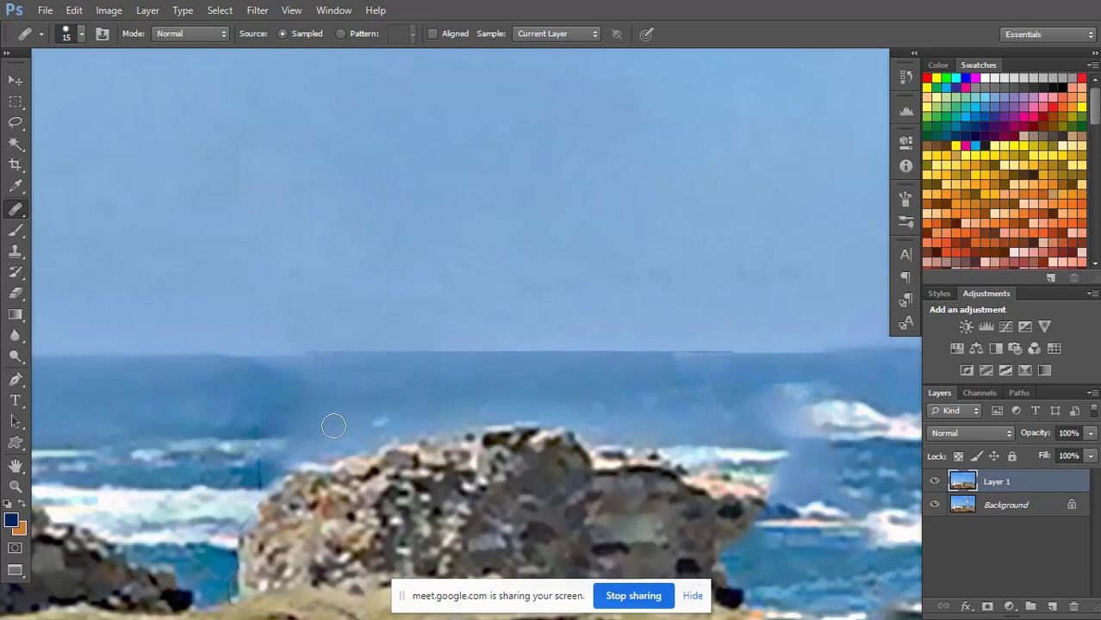
alt+click(319, 422)
drag(243, 473, 255, 480)
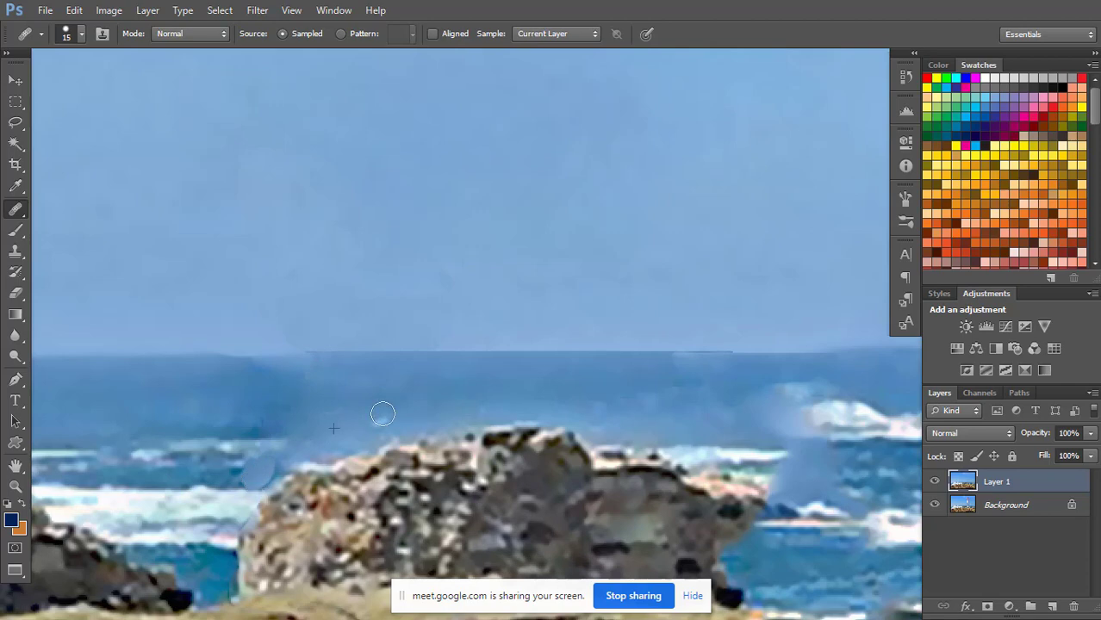
Heal the dark curved line crossing the waves in the open sea beyond the right-hand ruin.
drag(646, 387, 432, 368)
alt+click(670, 448)
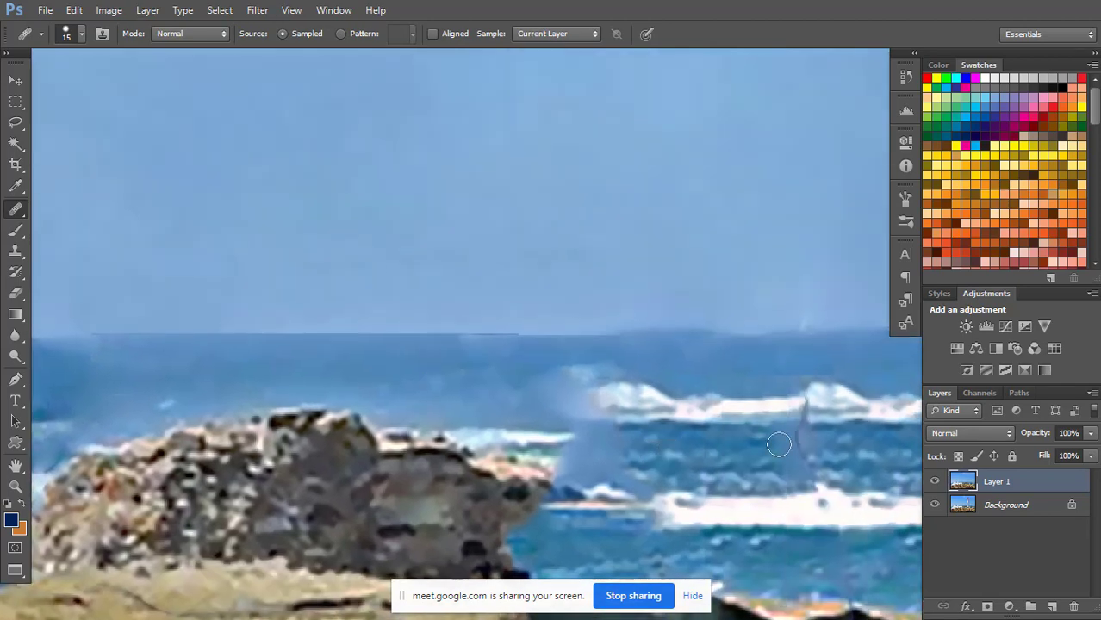
mouse_move(802, 440)
mouse_down()
mouse_move(680, 428)
mouse_move(708, 406)
mouse_up()
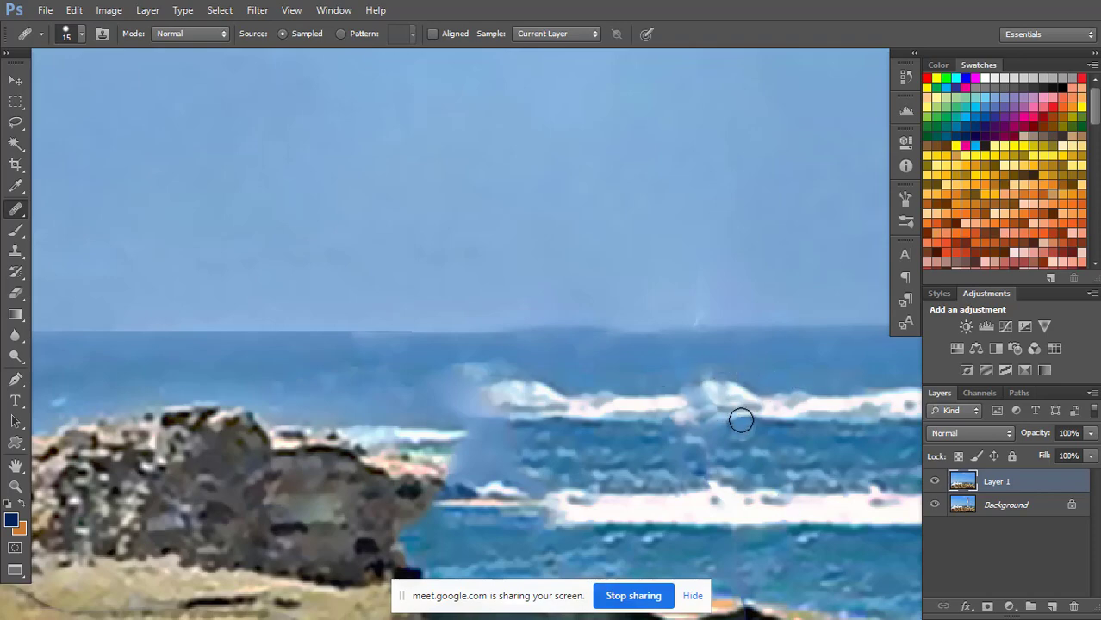
Switch Layer 1's visibility off and on repeatedly to compare the whole retouched photo with the original lighthouse image, leaving the layer hidden.
scroll(761, 418, down, 5)
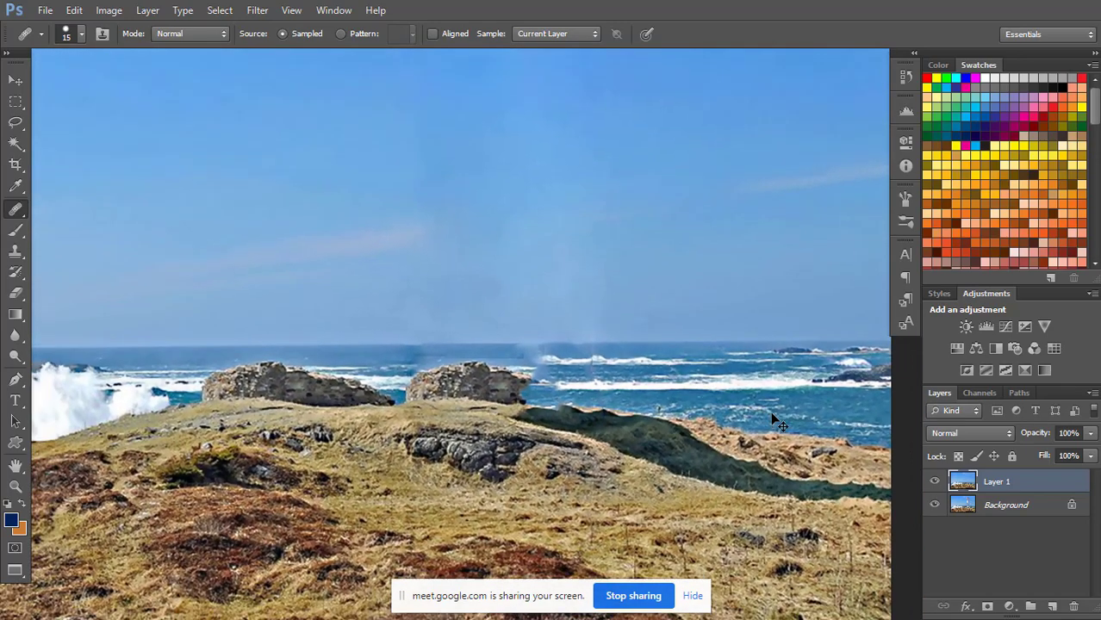
scroll(772, 415, down, 3)
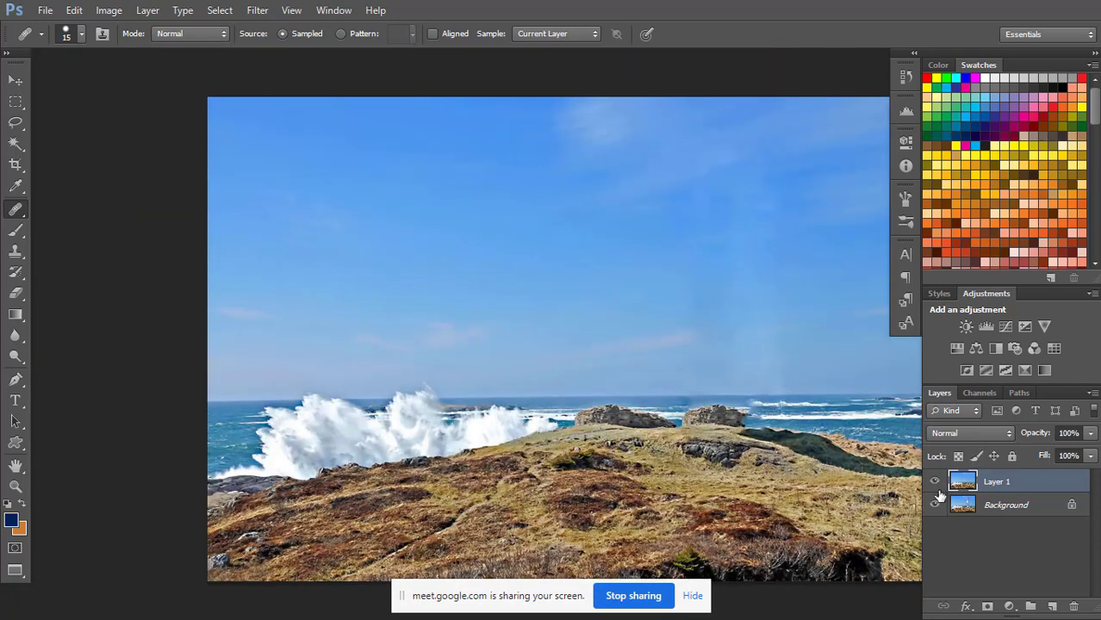
click(935, 484)
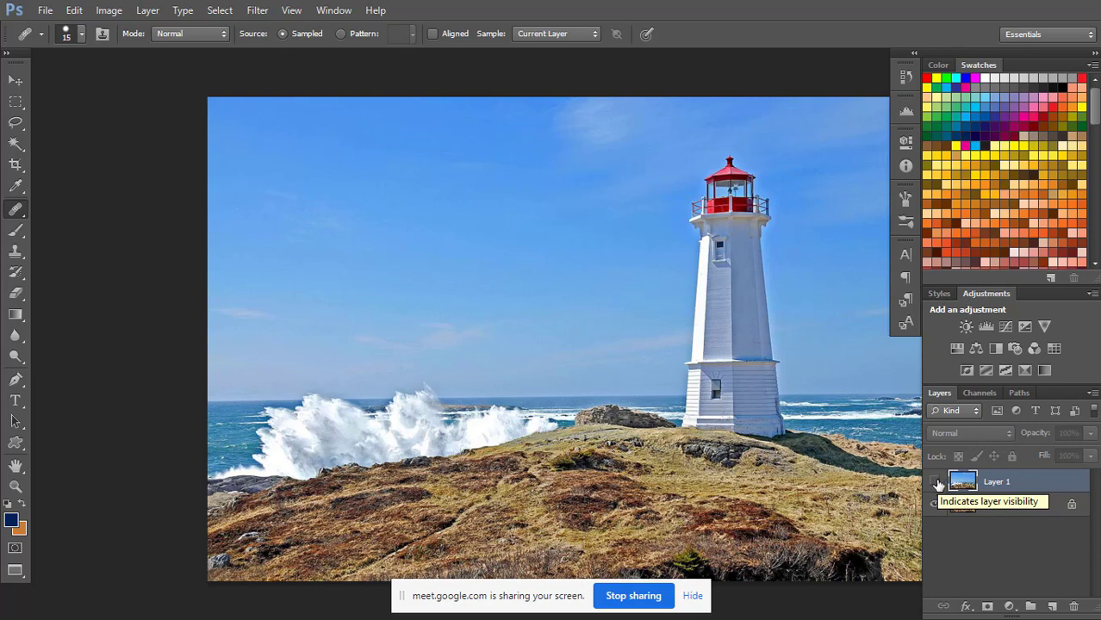
click(936, 483)
click(936, 482)
click(936, 483)
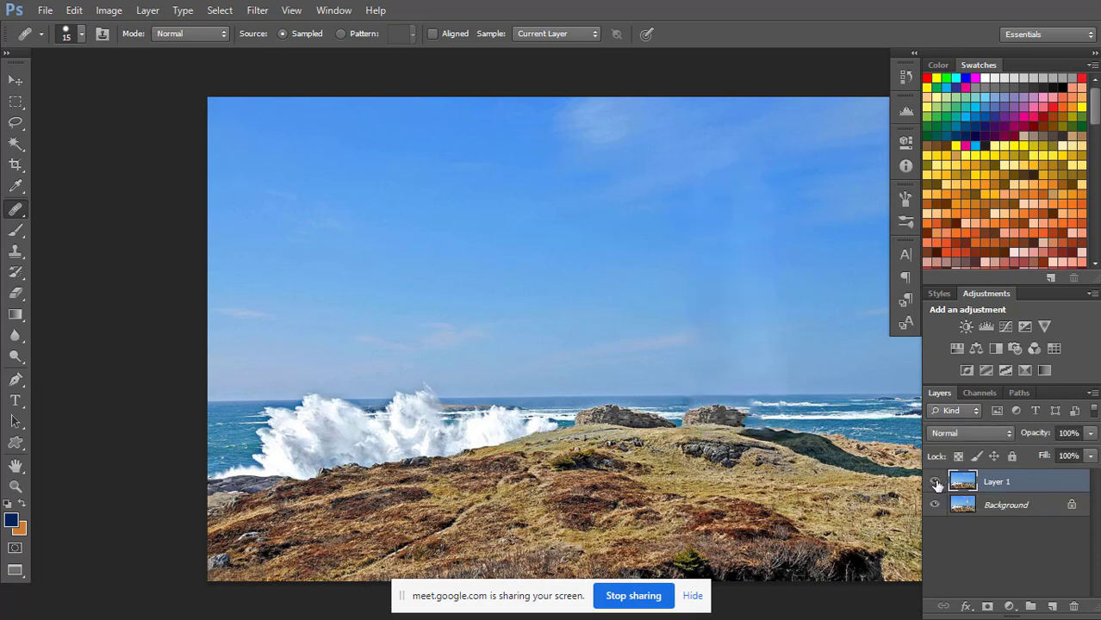
click(935, 484)
click(936, 485)
click(936, 484)
click(937, 488)
click(936, 484)
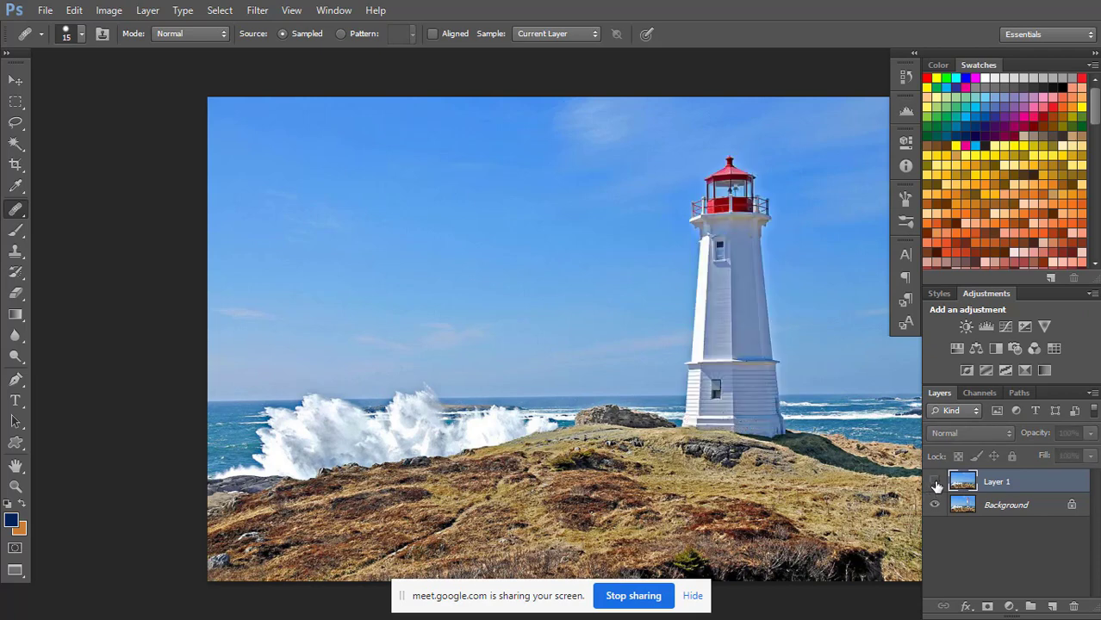
click(936, 484)
click(935, 485)
click(935, 485)
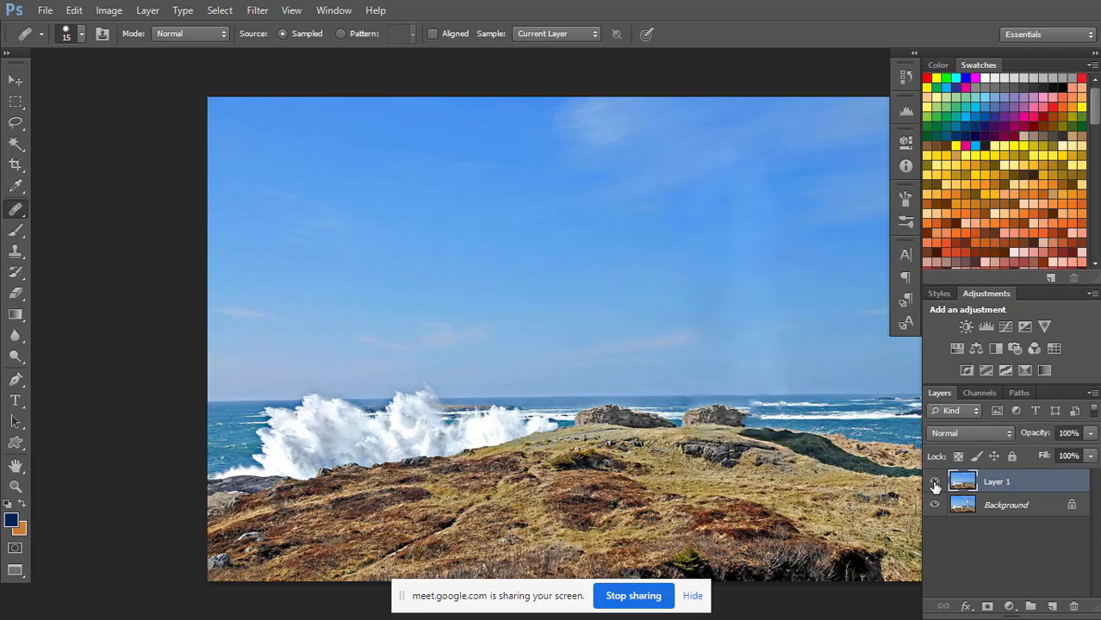
click(936, 486)
click(937, 487)
click(936, 486)
click(935, 486)
click(936, 486)
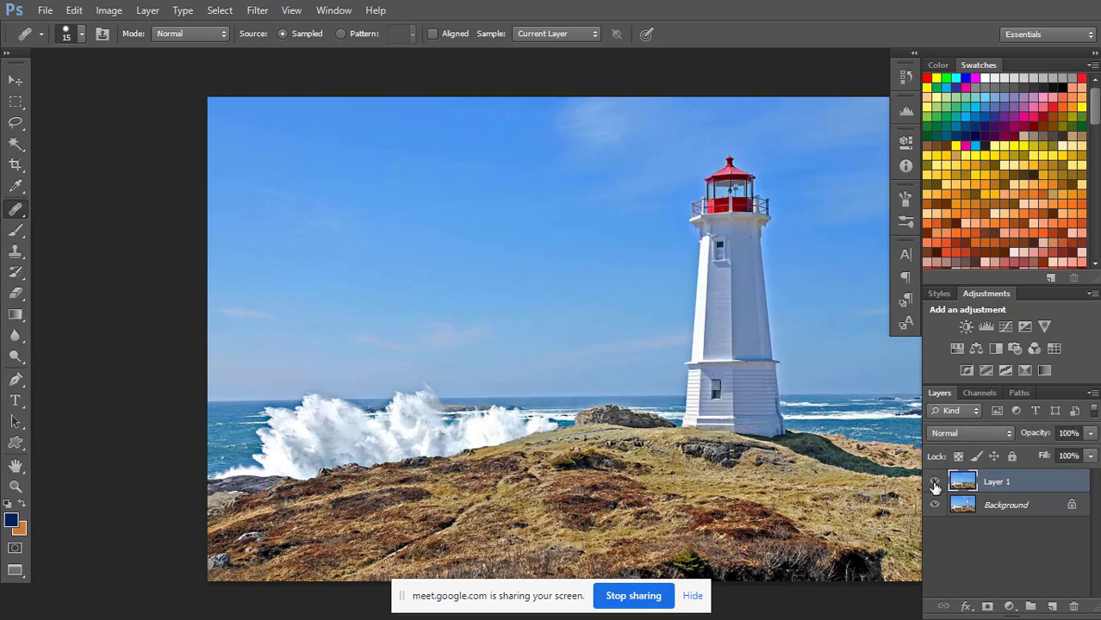
click(936, 487)
click(935, 486)
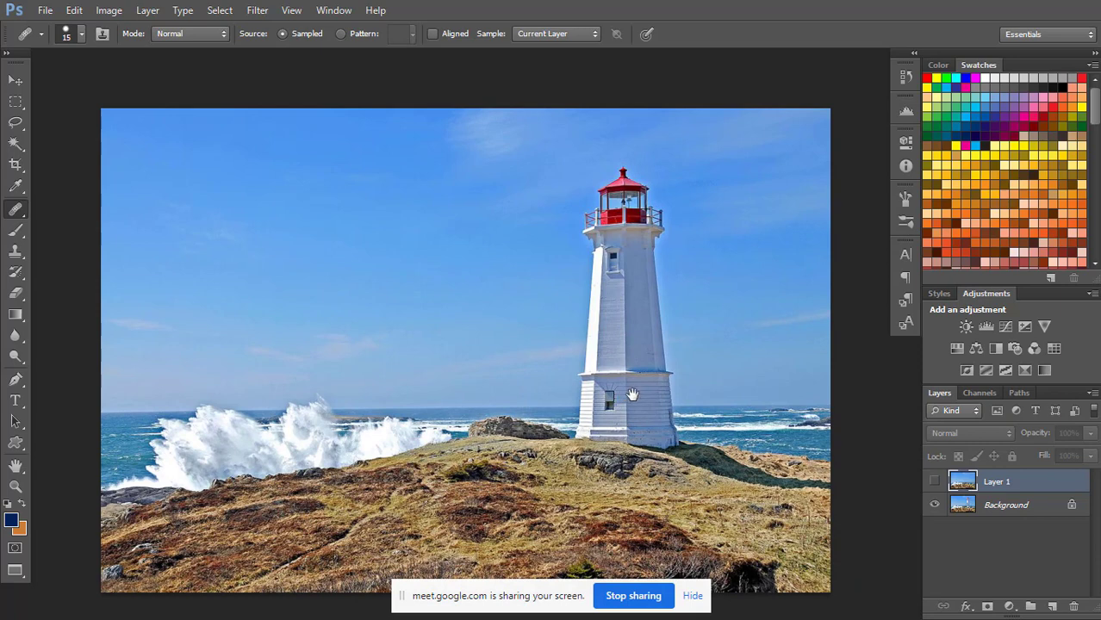
scroll(632, 395, down, 2)
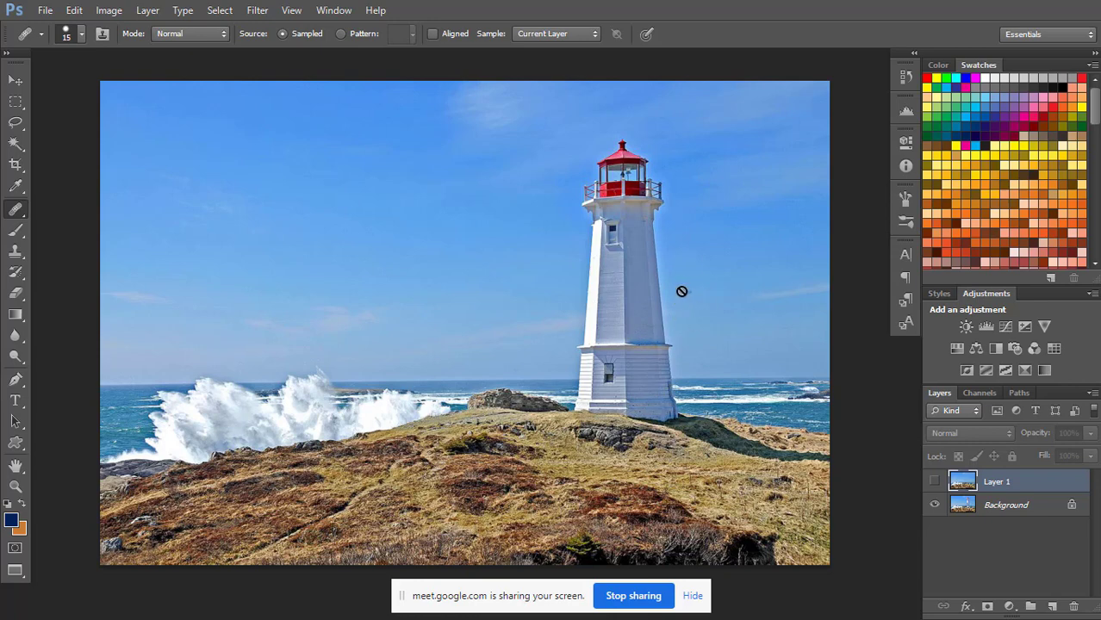
click(934, 481)
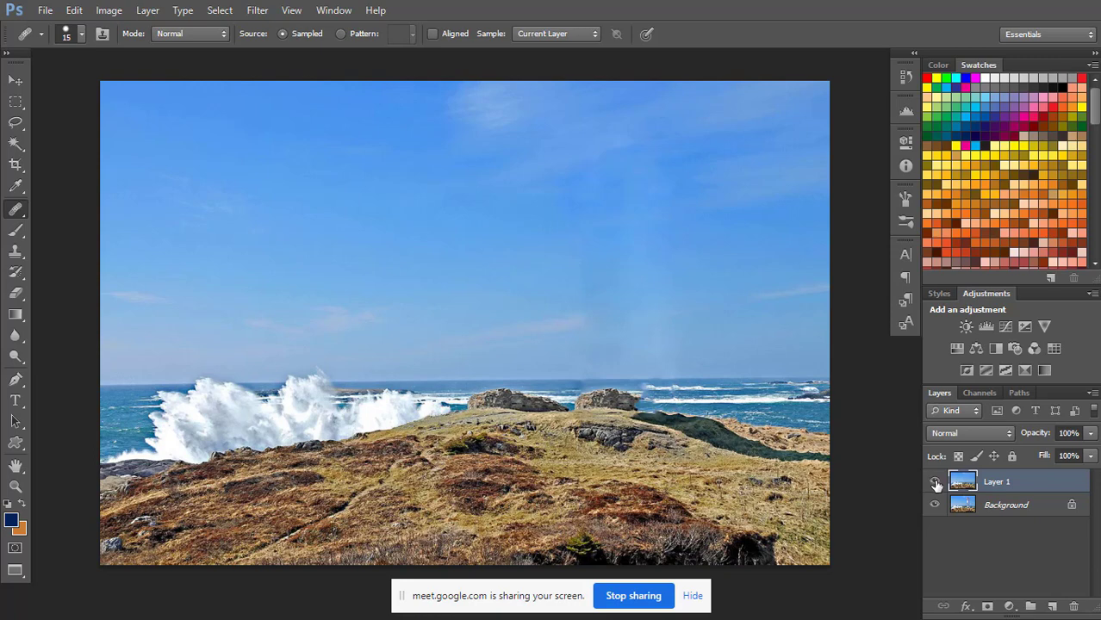
click(935, 483)
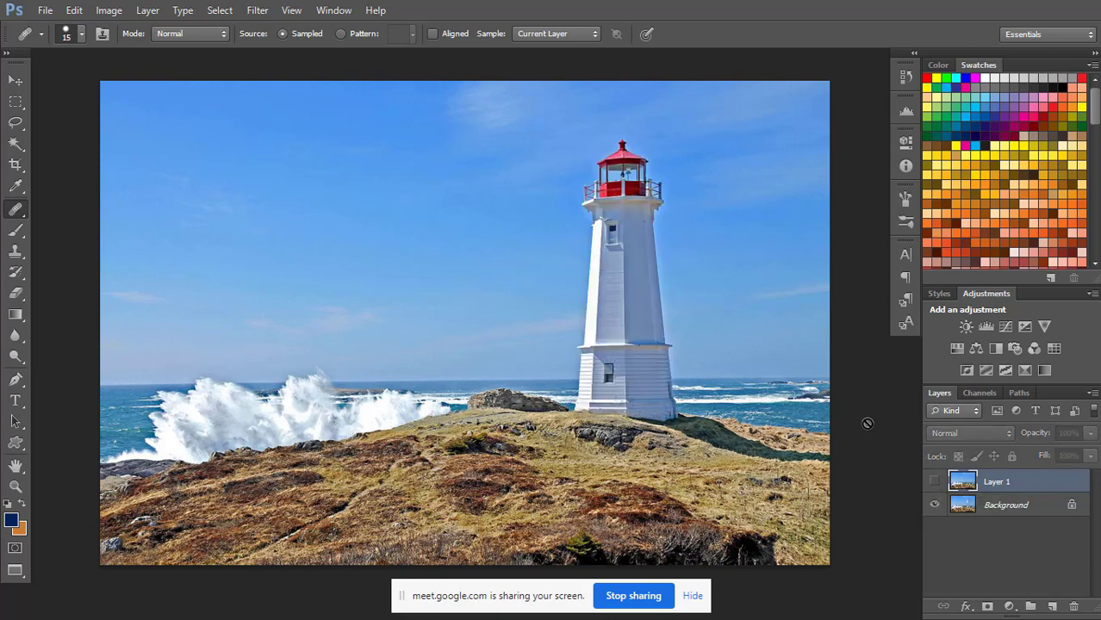
Return to the standard windowed screen mode, bring musician.jpg to the front and close it.
key(f)
key(f)
click(334, 11)
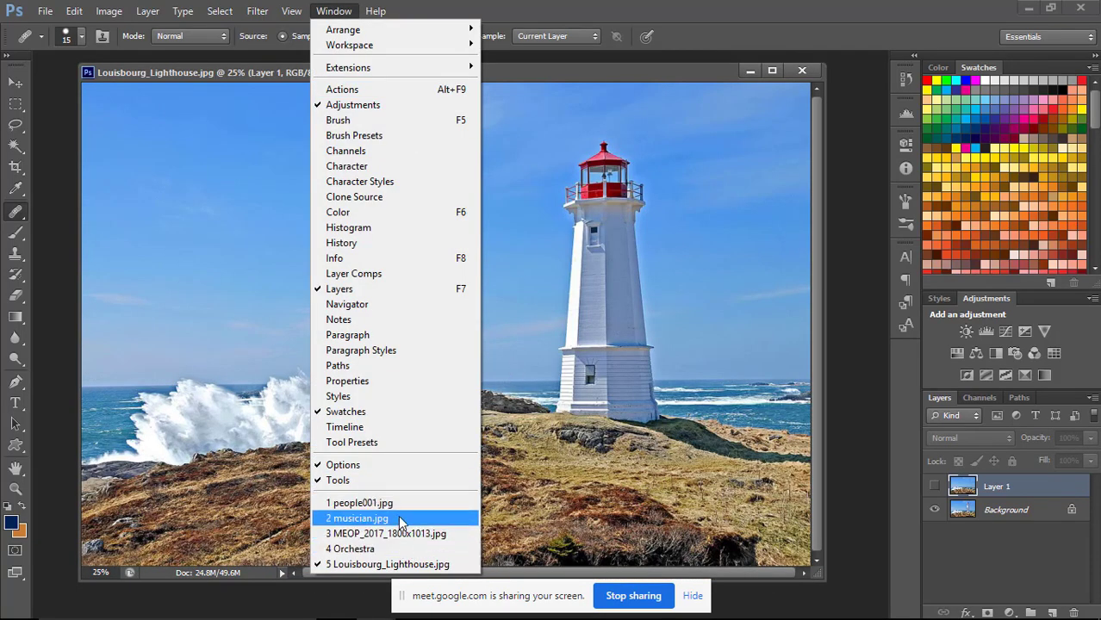
click(401, 520)
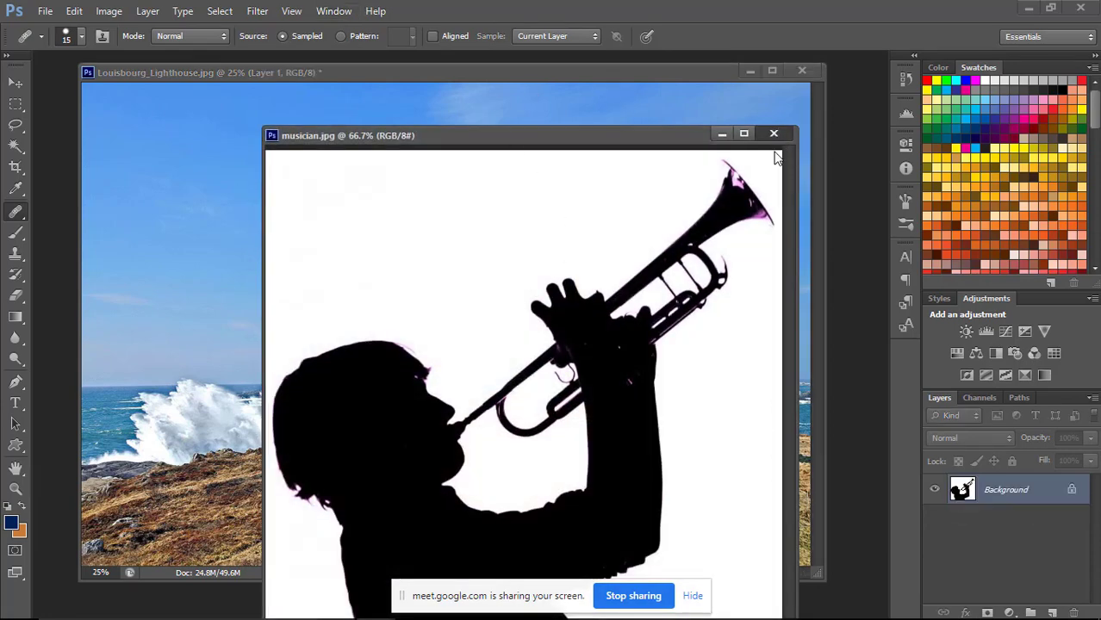
click(774, 134)
Bring people001.jpg to the front and move its window down over the lighthouse image.
click(333, 10)
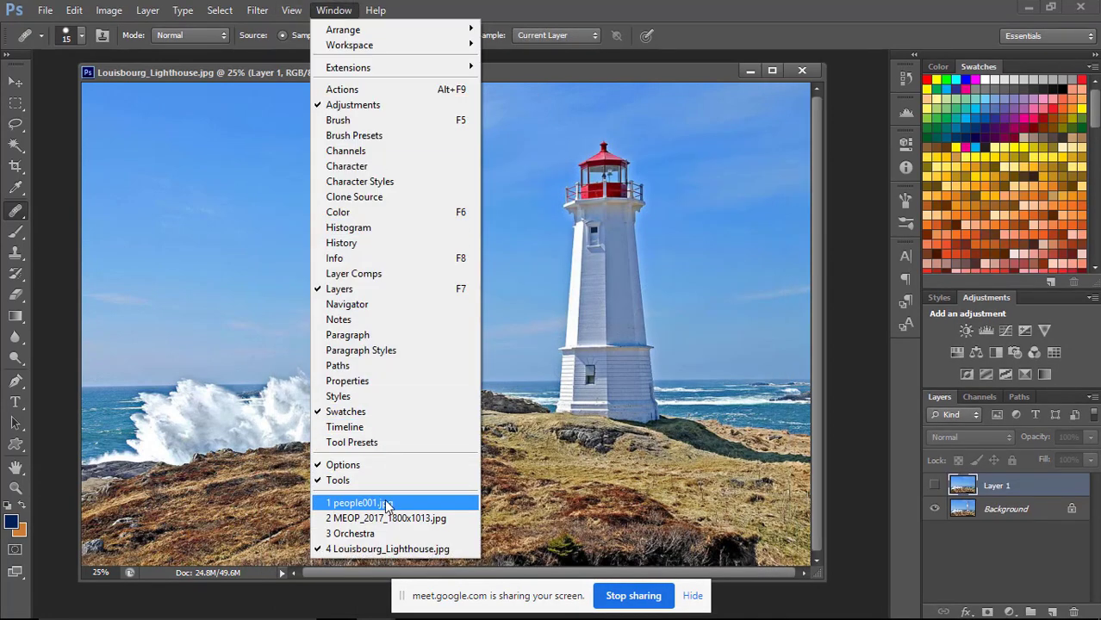
click(387, 505)
drag(681, 74, 691, 139)
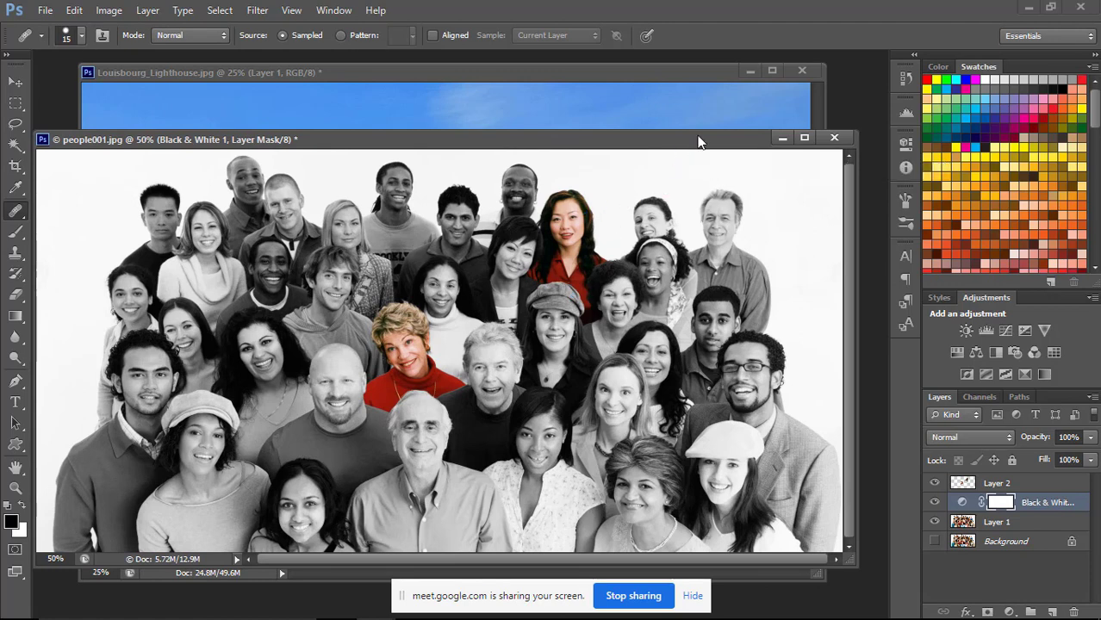
drag(682, 151, 690, 149)
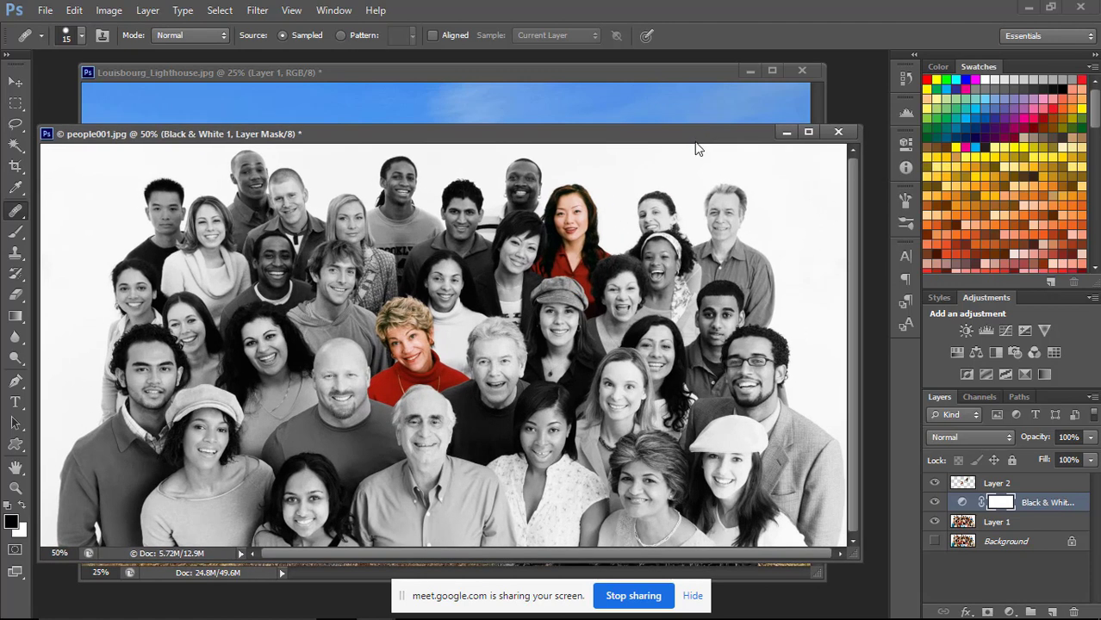
Hide Layer 2 and the Black & White adjustment to view the full-colour group photo, and show both again.
click(935, 484)
click(935, 503)
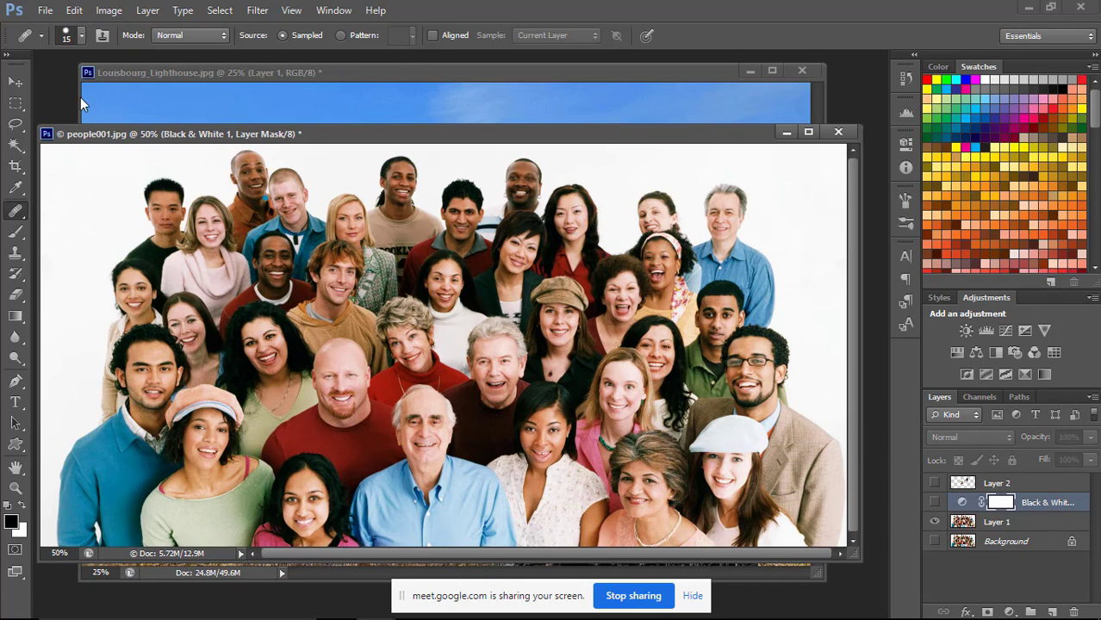
click(16, 81)
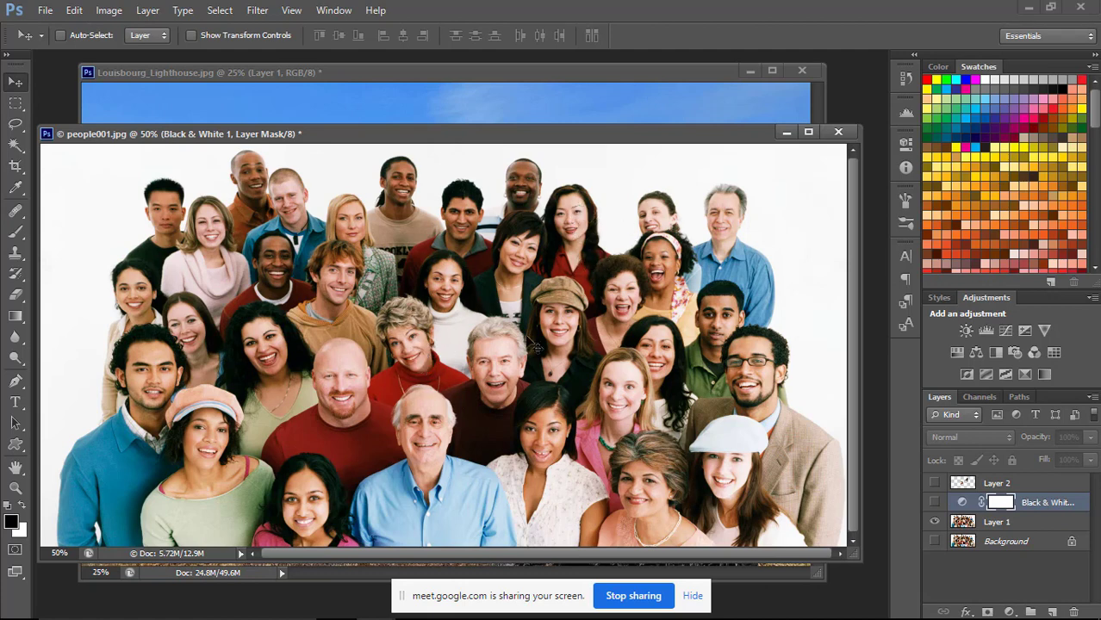
click(935, 502)
click(935, 484)
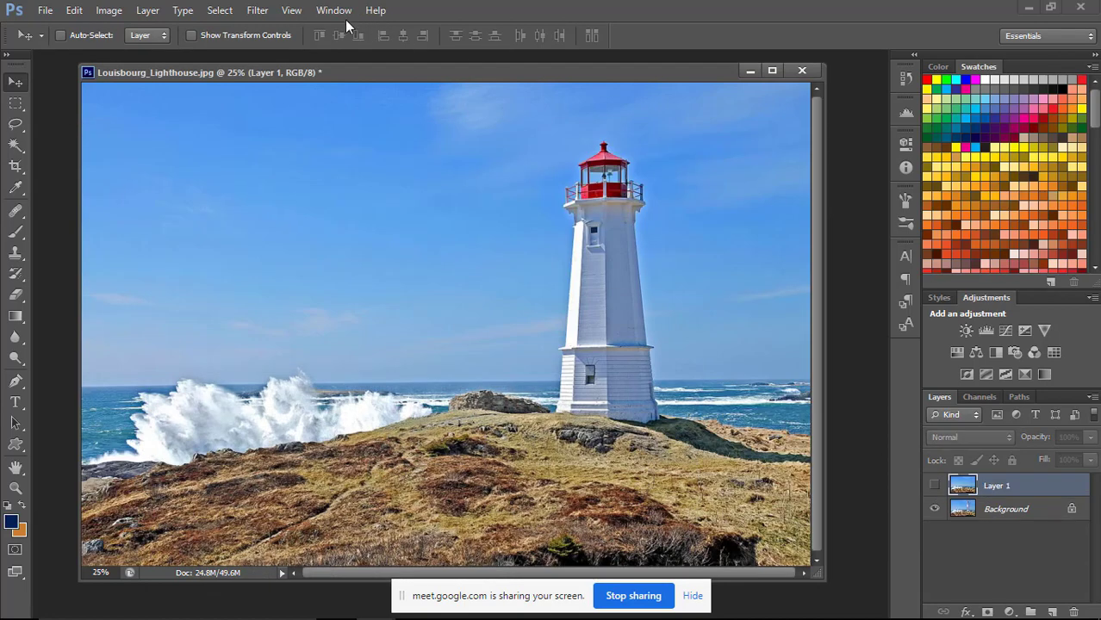
Bring MEOP_2017_1800x1013.jpg to the front, close it, and switch to the Orchestra document.
click(345, 16)
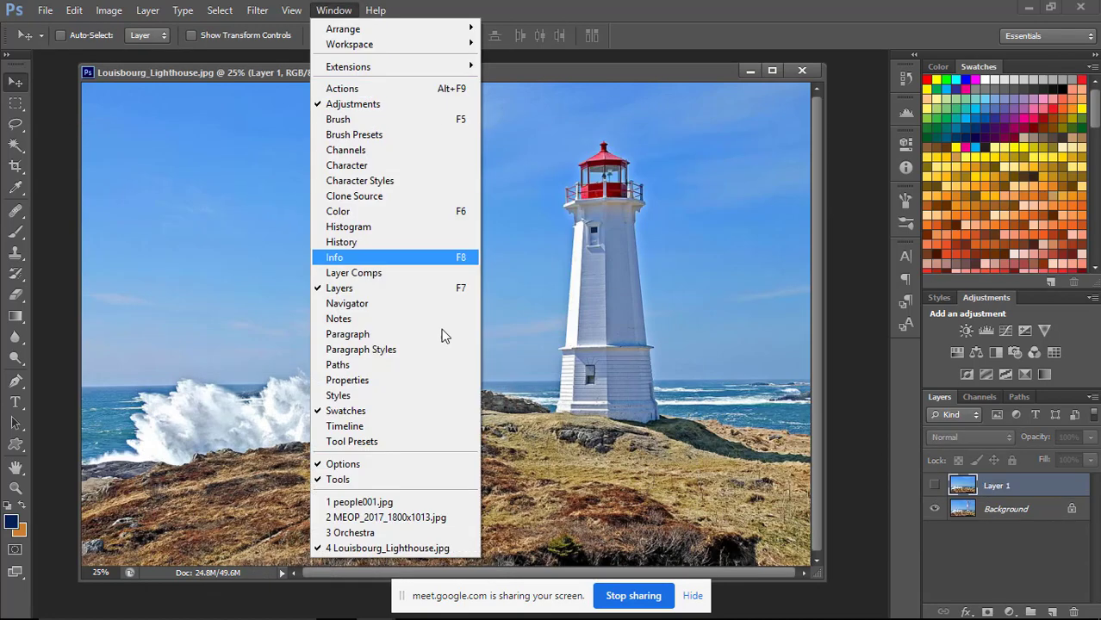
click(393, 523)
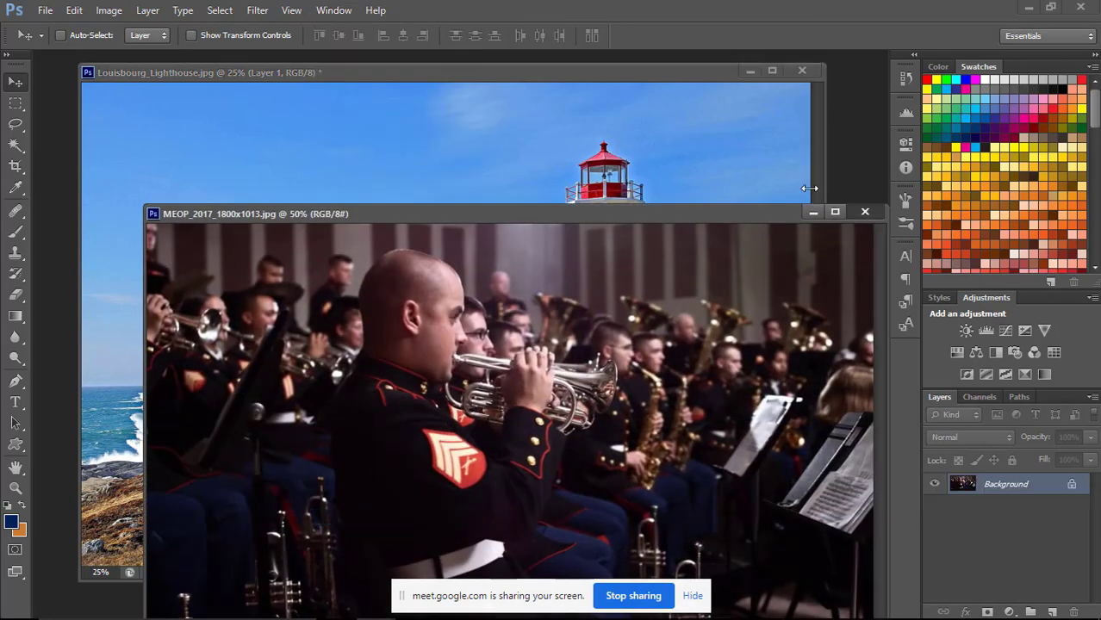
click(866, 212)
click(335, 10)
click(379, 517)
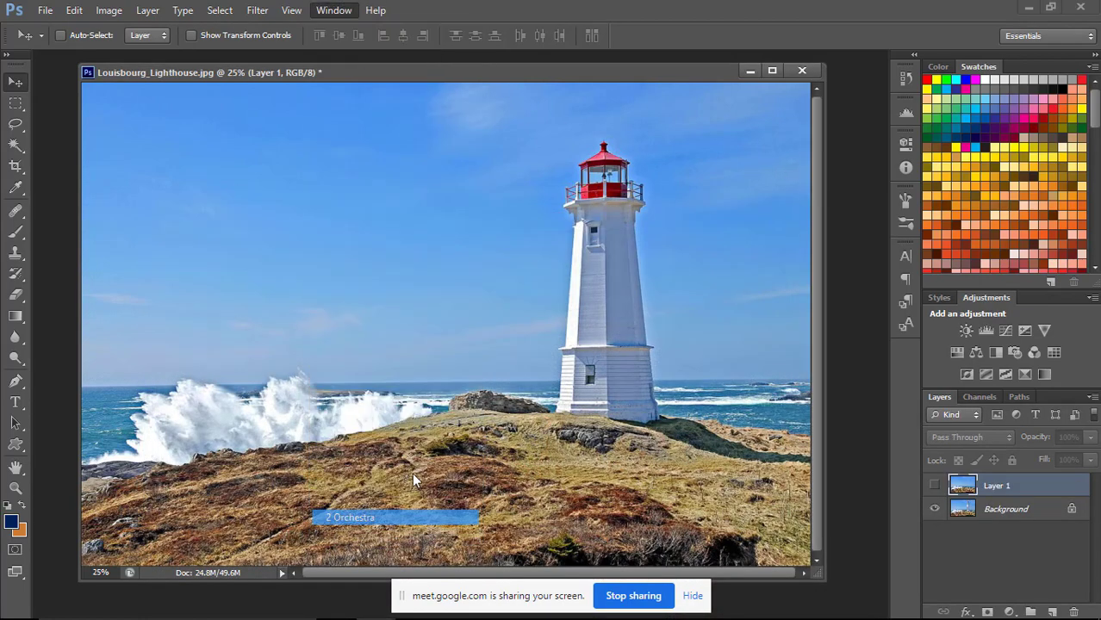
Hide Group 1 in the Orchestra document to view the black silhouette, show it again, and move the window aside.
drag(578, 158, 530, 166)
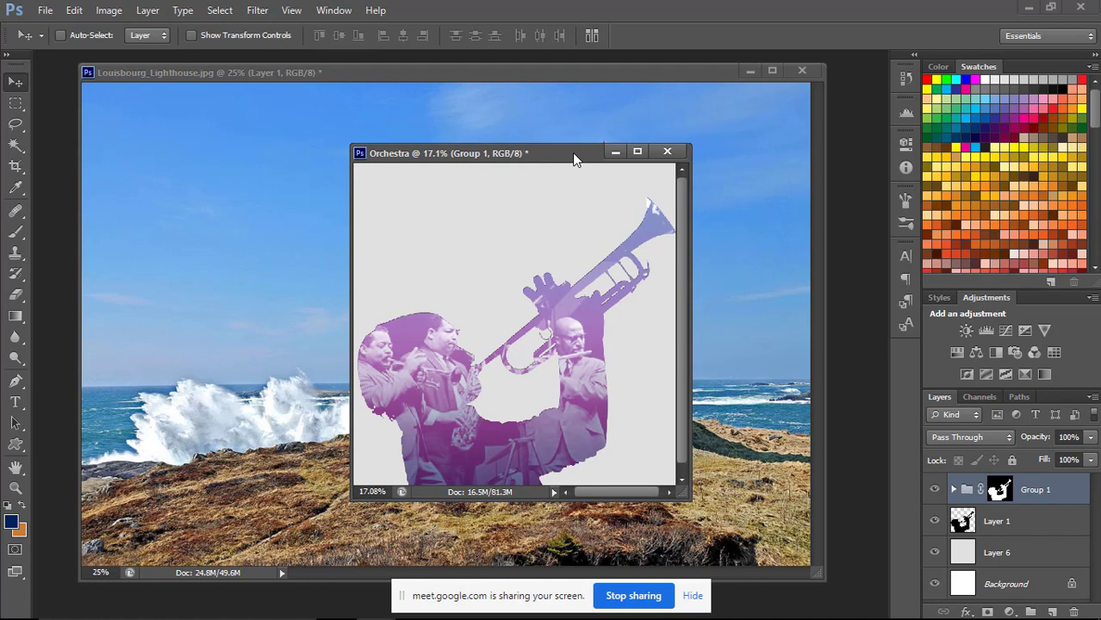
click(935, 489)
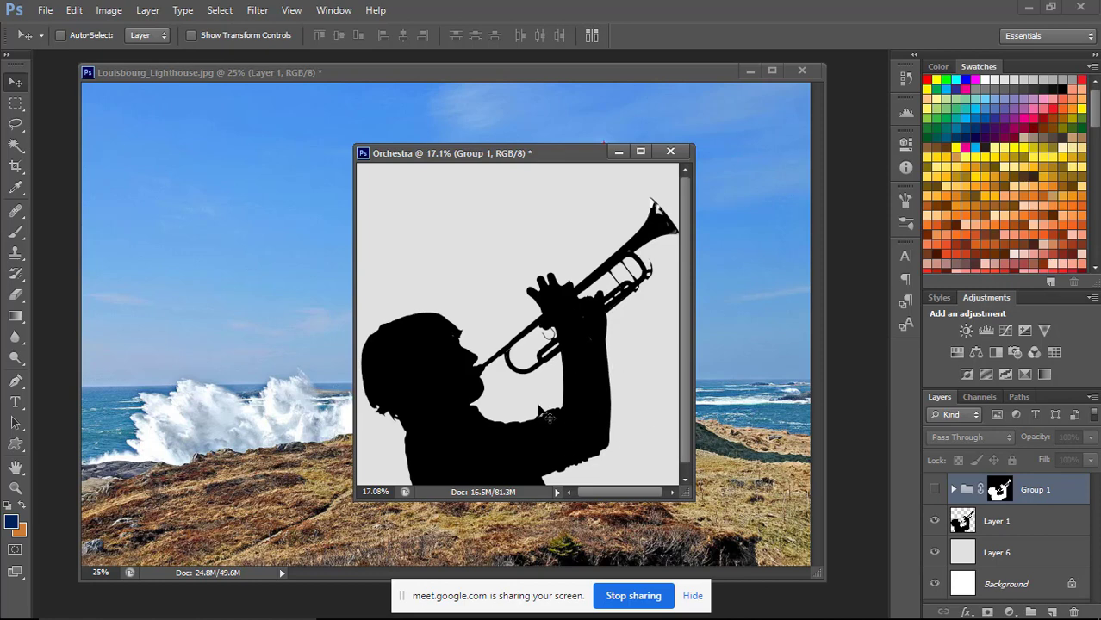
click(938, 491)
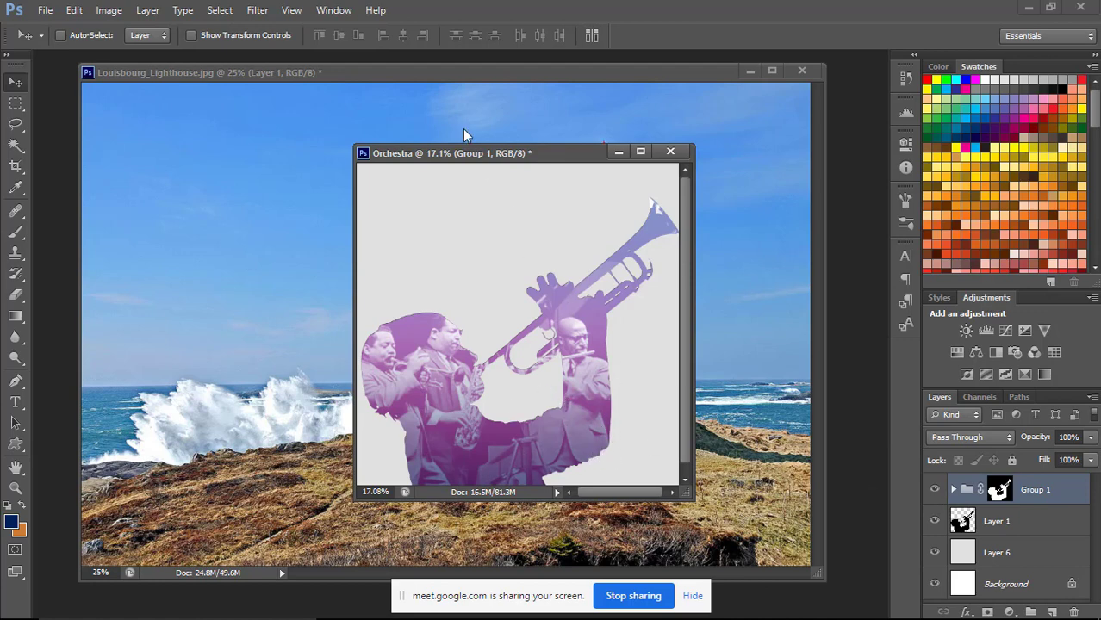
drag(517, 151, 226, 136)
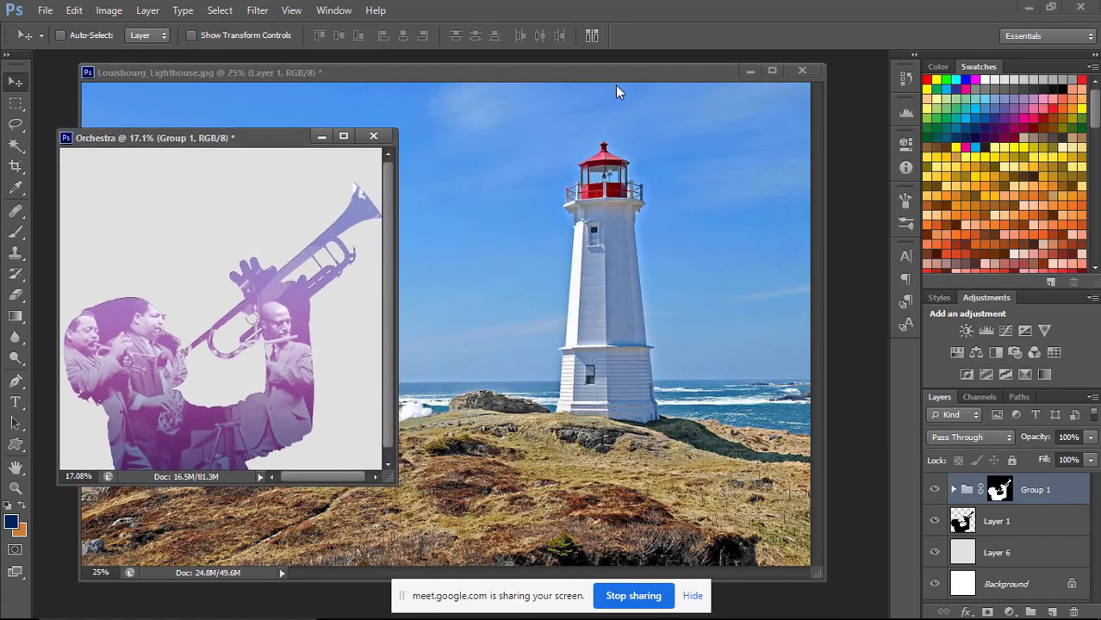
Bring the lighthouse document to the front and compare before and after by toggling Layer 1's visibility, leaving the layer hidden.
click(613, 83)
drag(528, 75, 554, 75)
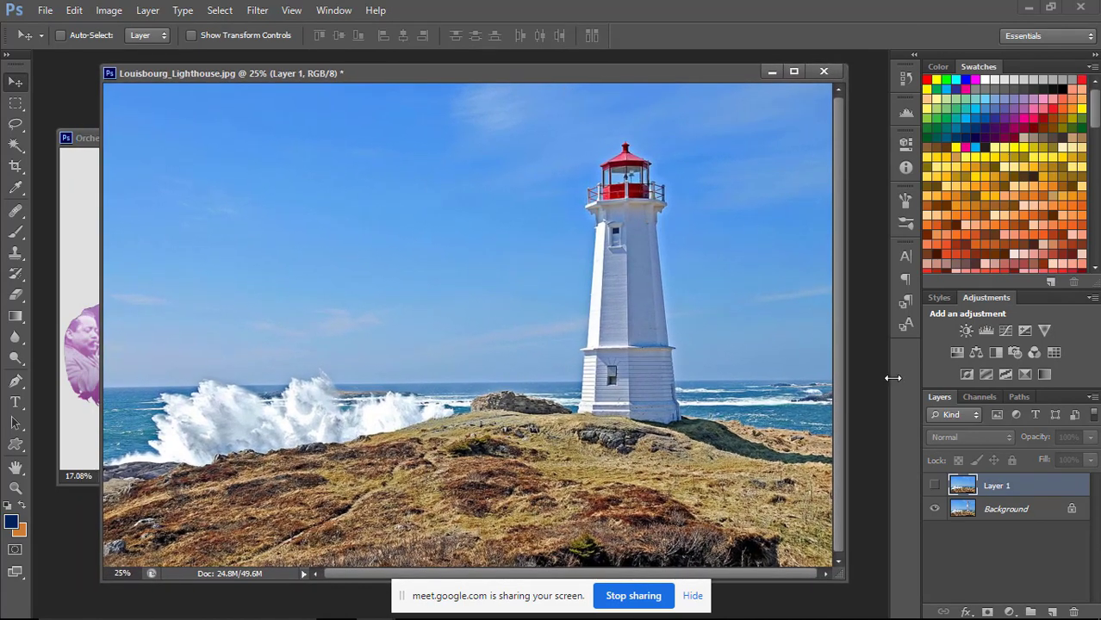
click(936, 487)
click(936, 487)
click(936, 487)
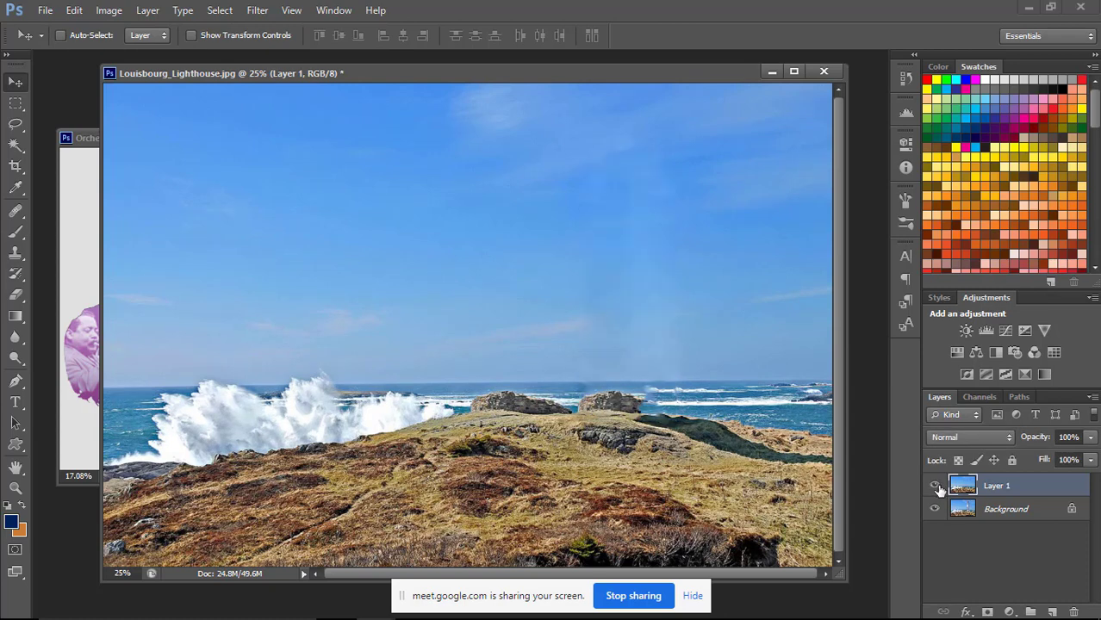
click(936, 487)
click(936, 487)
click(936, 487)
click(935, 487)
click(936, 488)
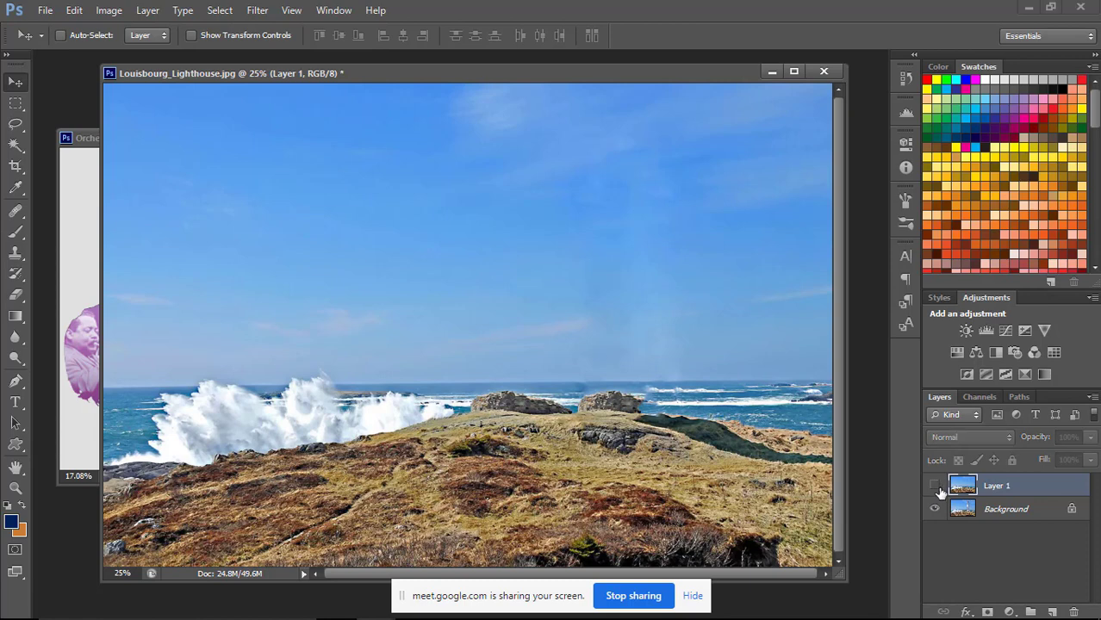
click(936, 489)
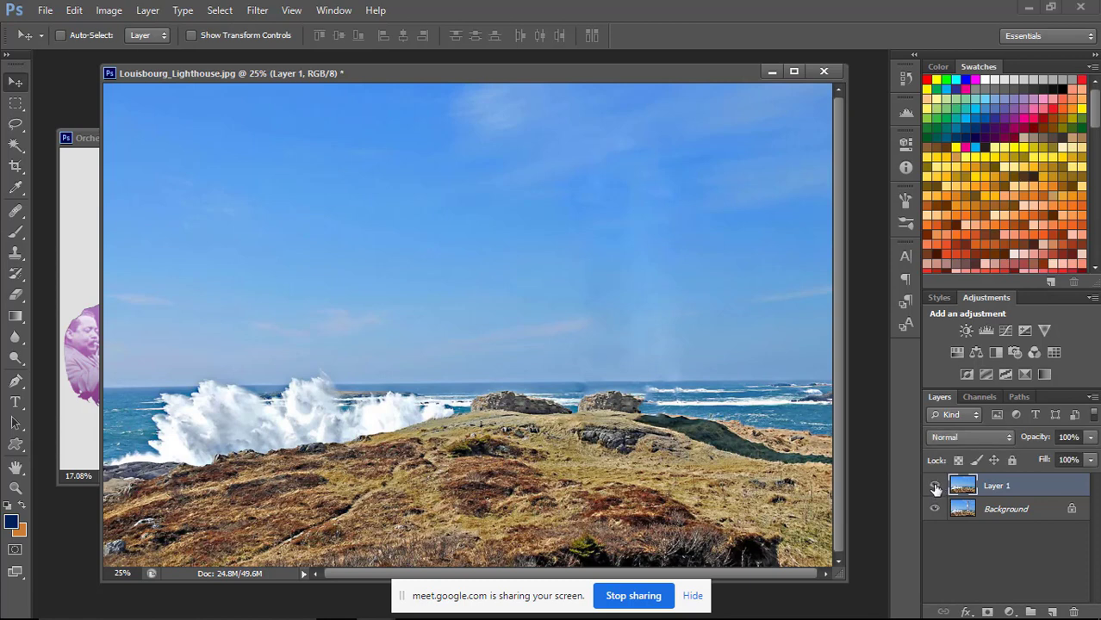
click(936, 489)
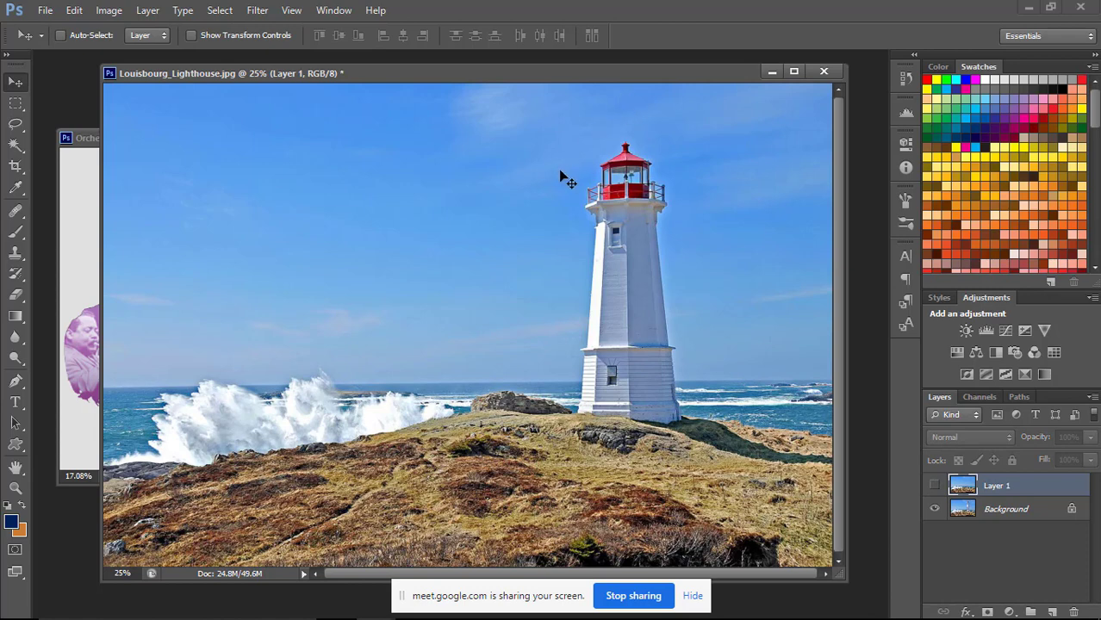
Zoom the lighthouse document out to 16.67% and spread its window and the Orchestra window apart.
key(ctrl+minus)
drag(472, 77, 703, 175)
drag(218, 141, 294, 94)
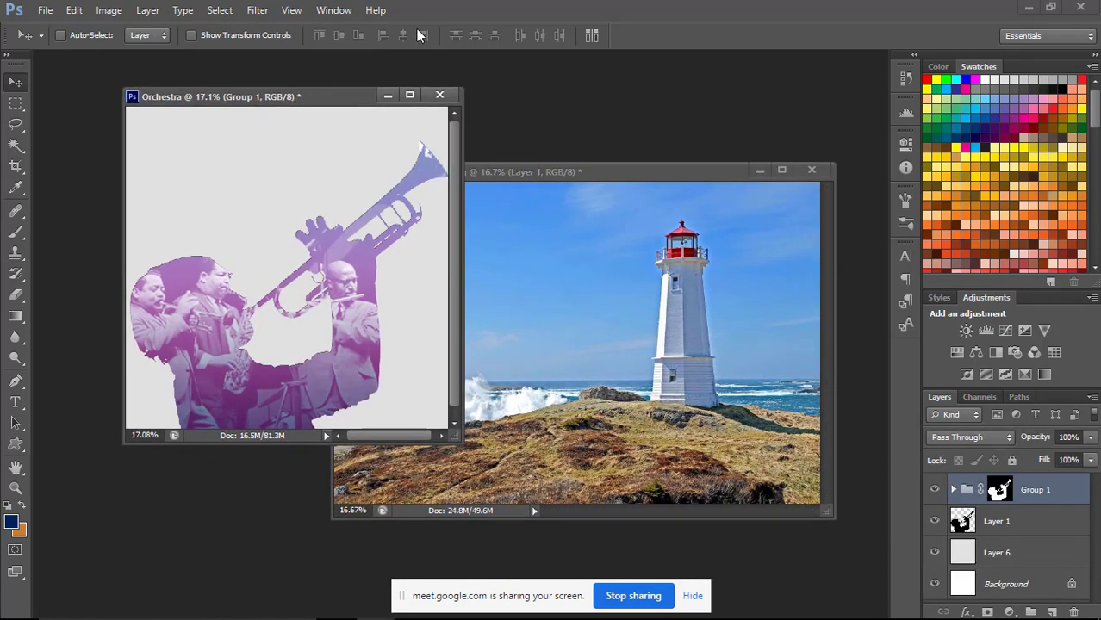
Bring people001.jpg to the front and zoom it out to 25%.
click(334, 10)
click(381, 504)
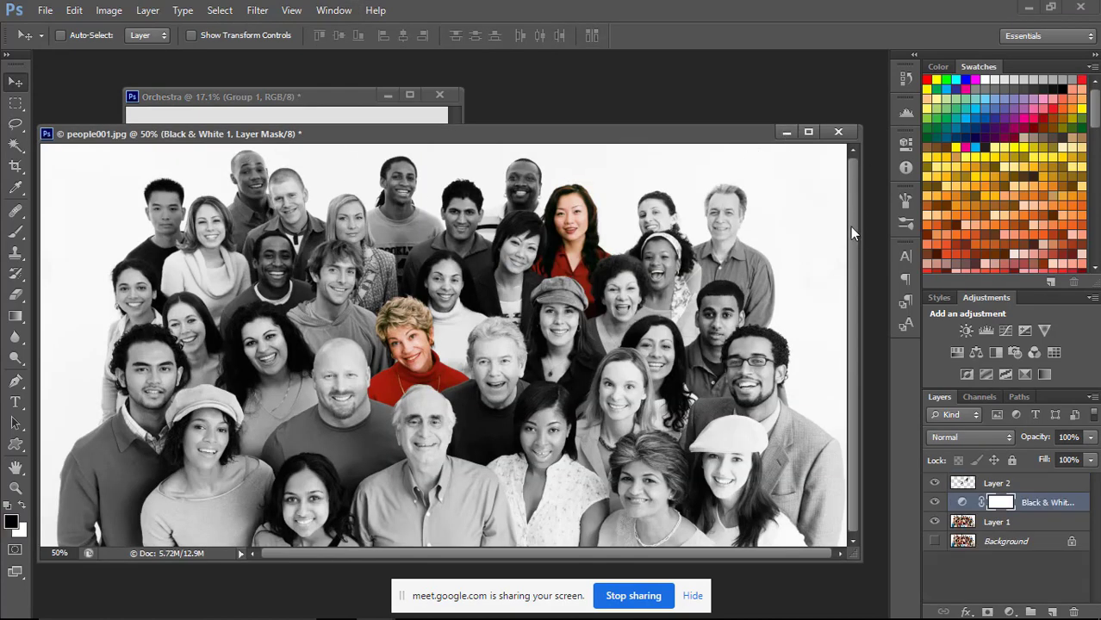
key(ctrl+minus)
Zoom Louisbourg_Lighthouse.jpg out to 8.33% and place its window beside the group photo.
key(ctrl+minus)
click(555, 173)
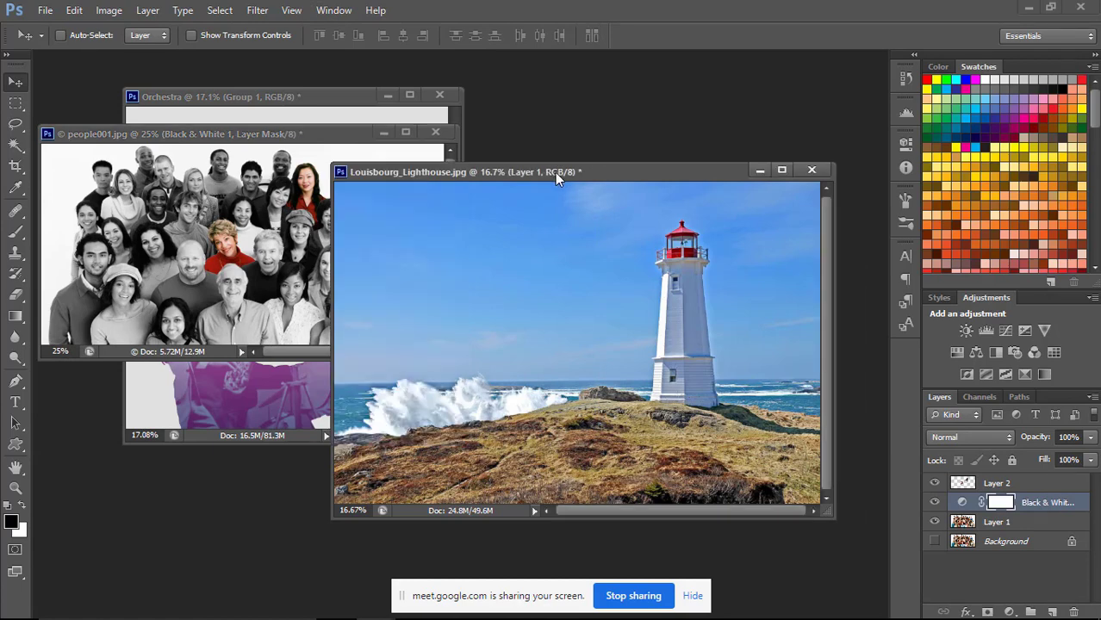
key(ctrl+minus)
drag(545, 172, 639, 134)
Zoom the Orchestra document out to 12.5% and stack its window directly beneath the lighthouse window.
key(ctrl+minus)
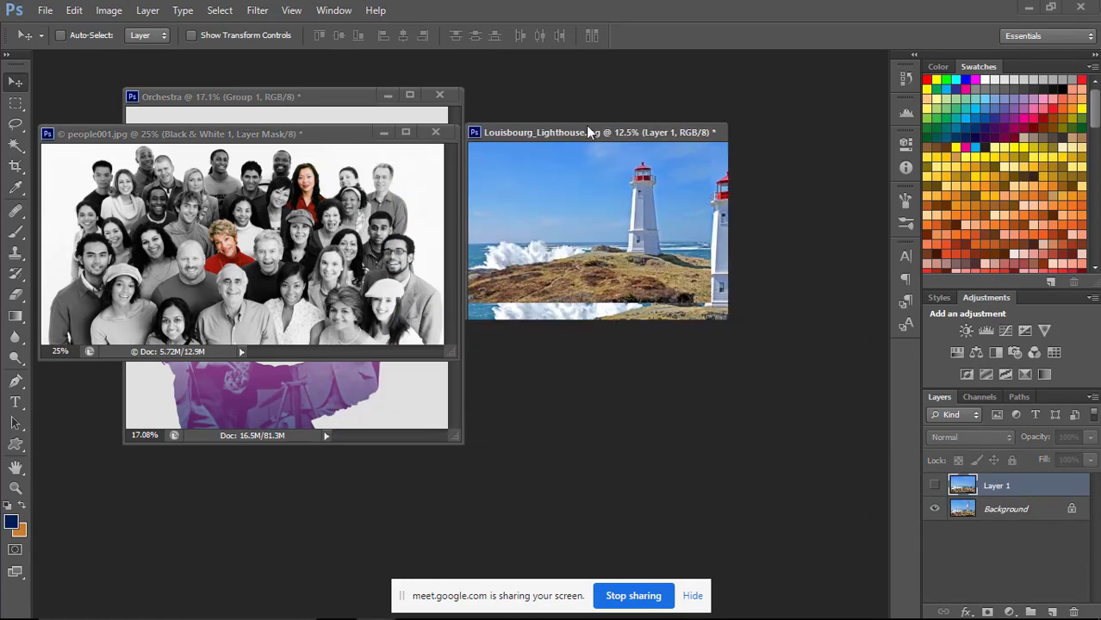
click(328, 100)
drag(327, 103, 598, 344)
key(ctrl+minus)
key(ctrl+minus)
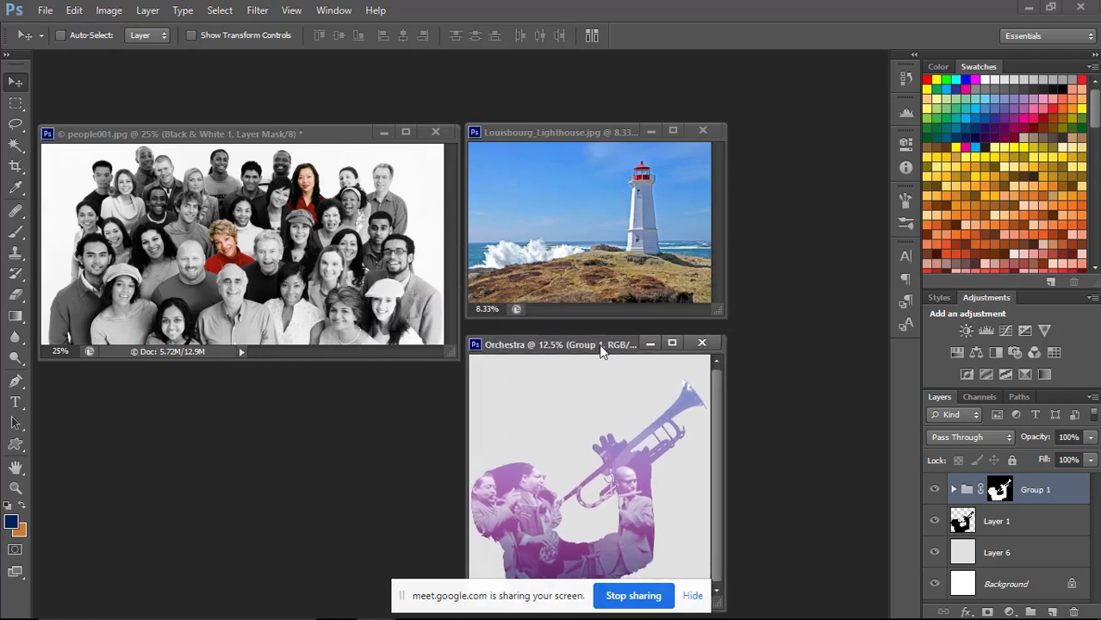
drag(571, 133, 574, 94)
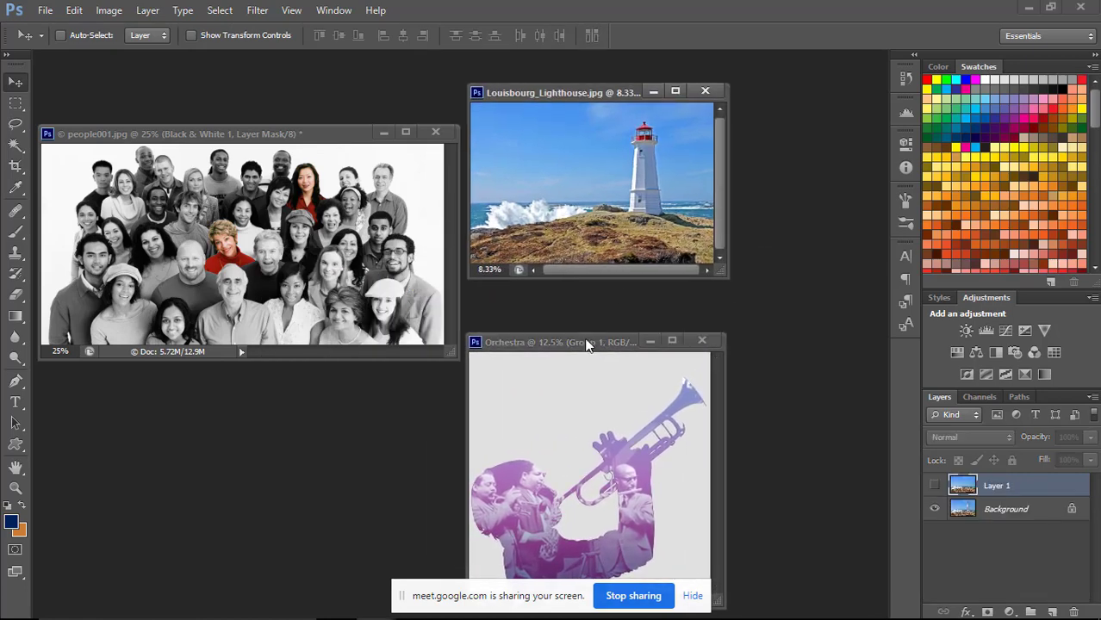
drag(586, 343, 586, 298)
Move the people001.jpg window down beside the stacked lighthouse and Orchestra windows.
click(322, 131)
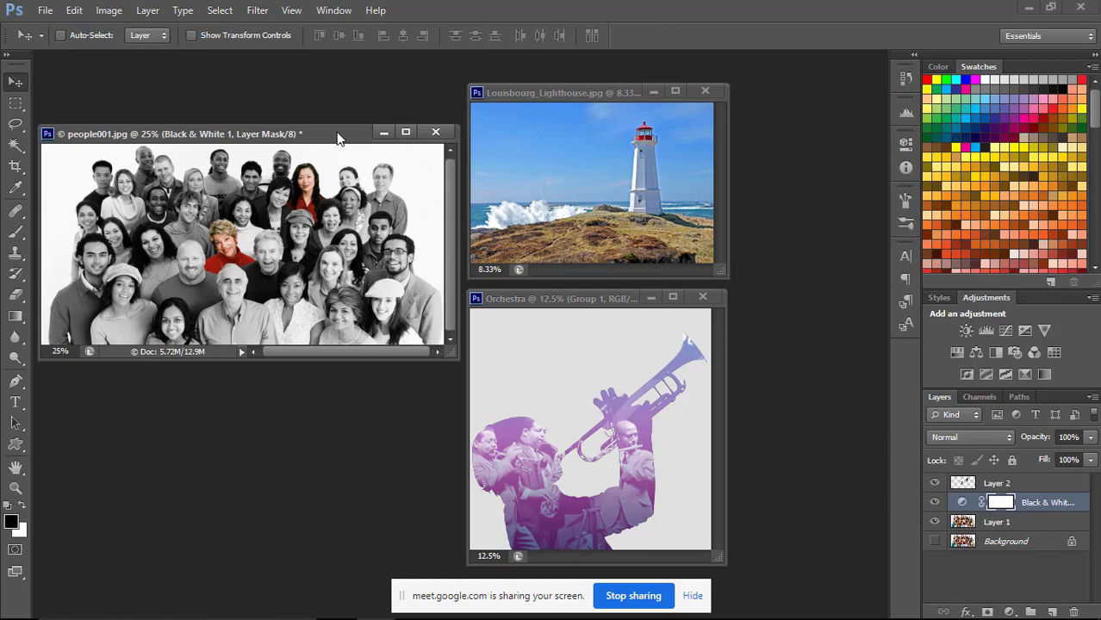
drag(344, 134, 342, 163)
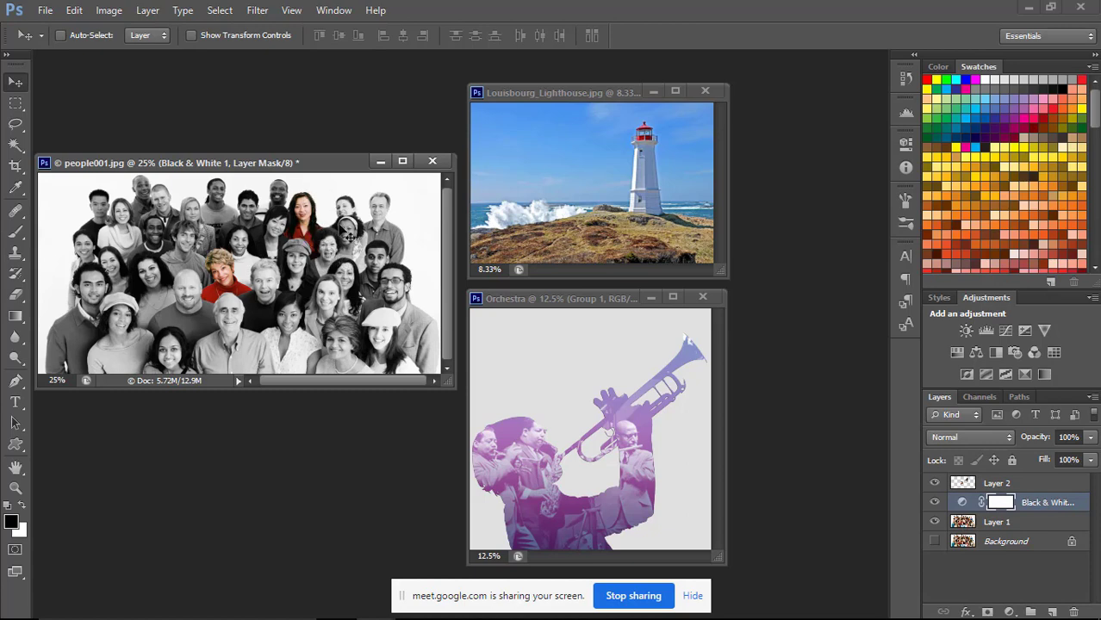
drag(326, 165, 331, 195)
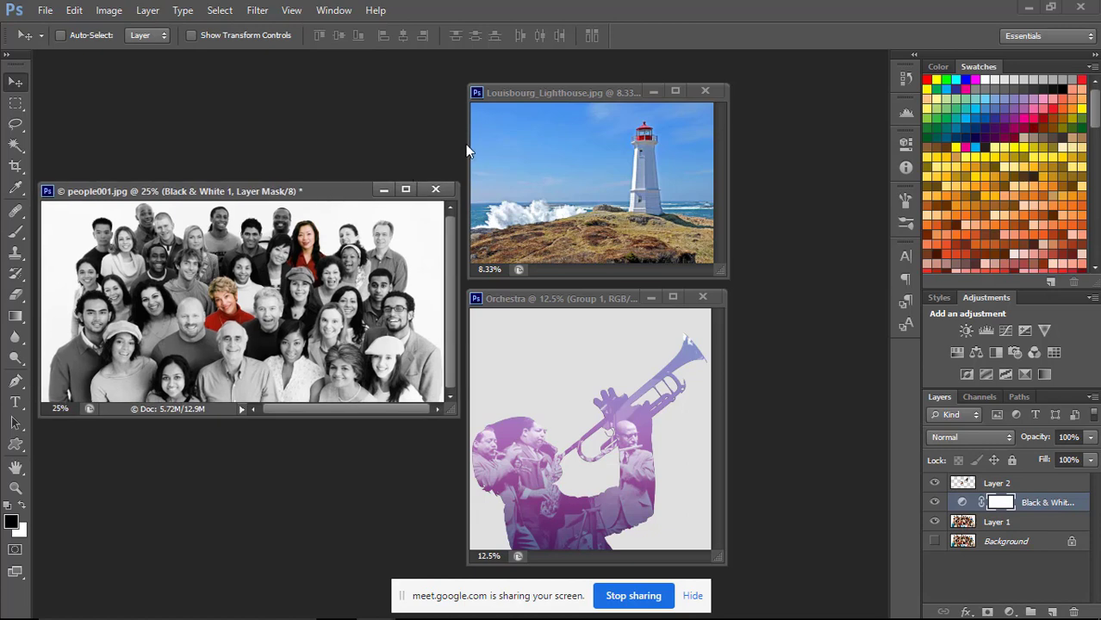
Activate each of the three documents in turn, nudge people001.jpg up slightly, and maximize and restore the lighthouse window.
click(575, 296)
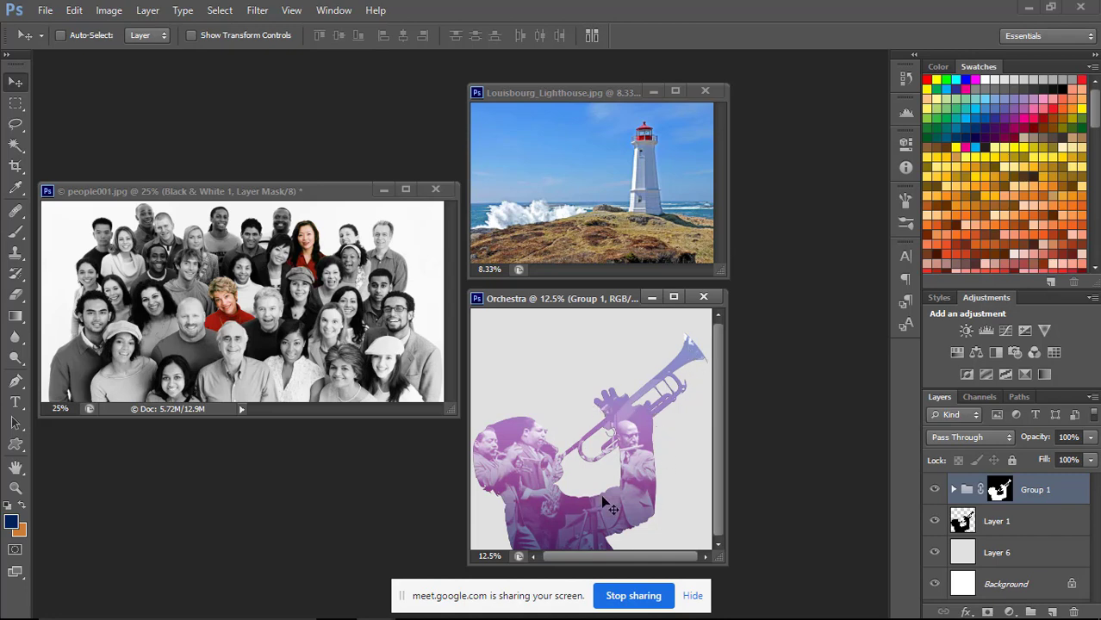
click(616, 125)
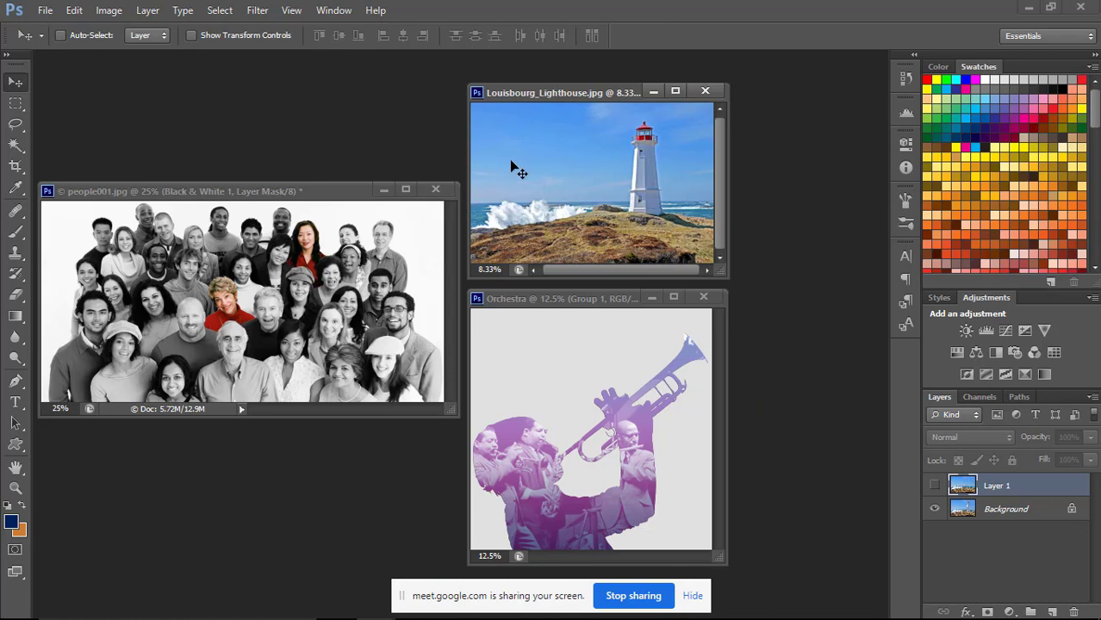
click(328, 193)
drag(331, 169, 332, 167)
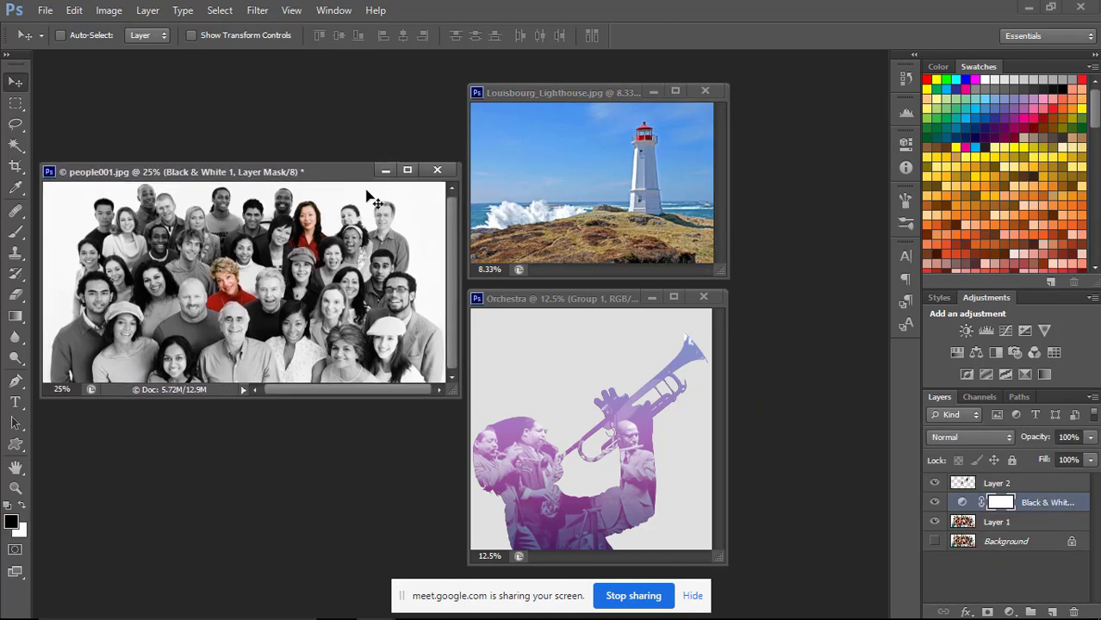
double_click(603, 91)
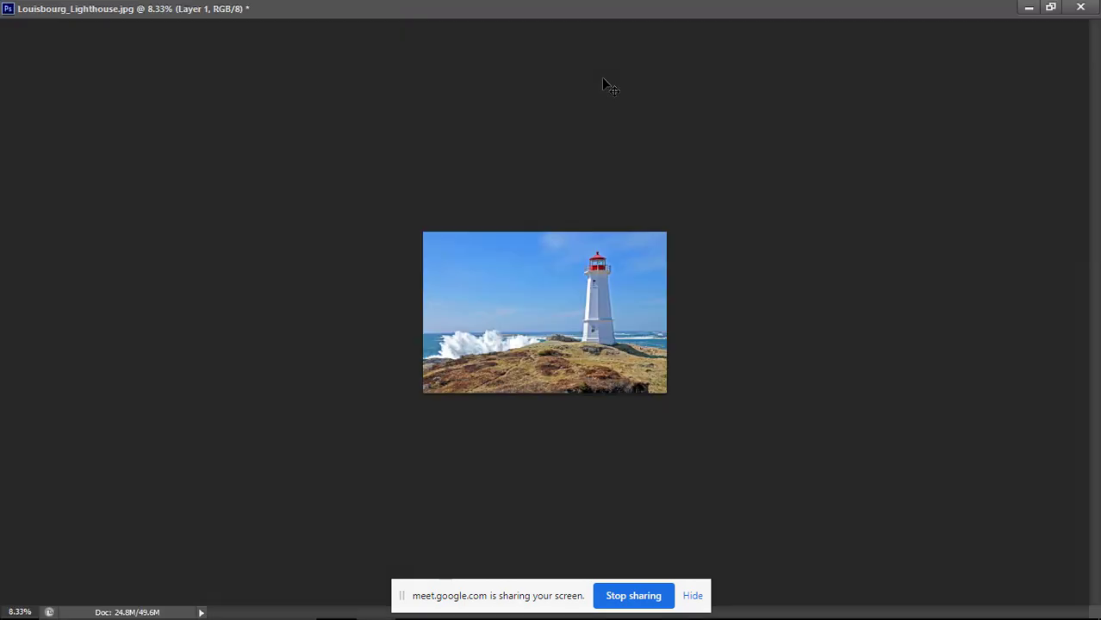
click(1050, 9)
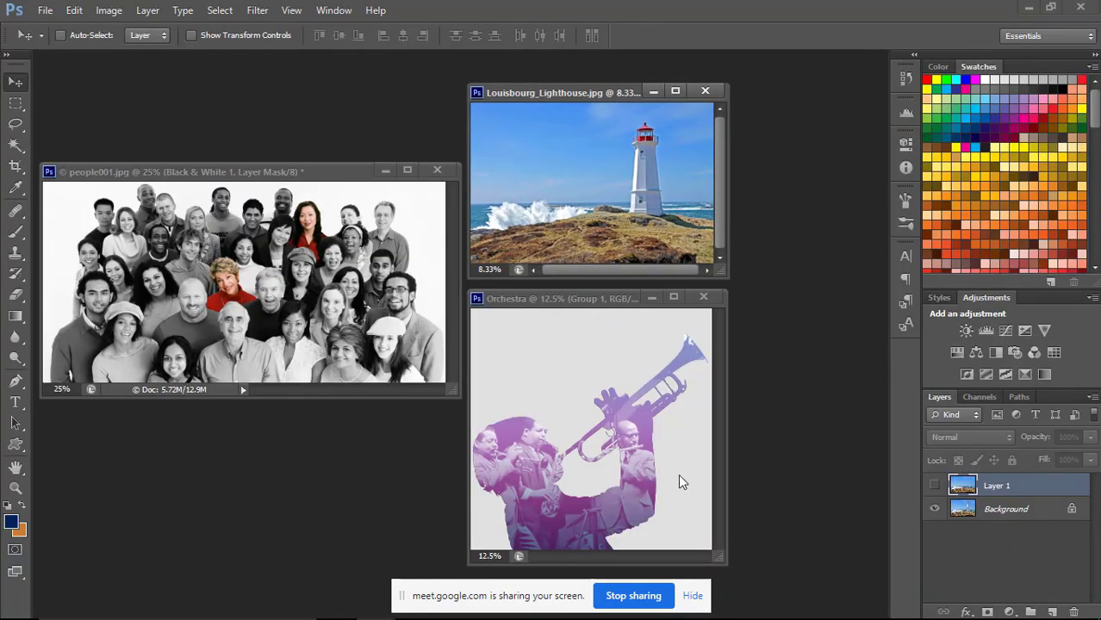
Switch to the Google Meet call in Chrome and stop sharing the screen.
mouse_move(375, 617)
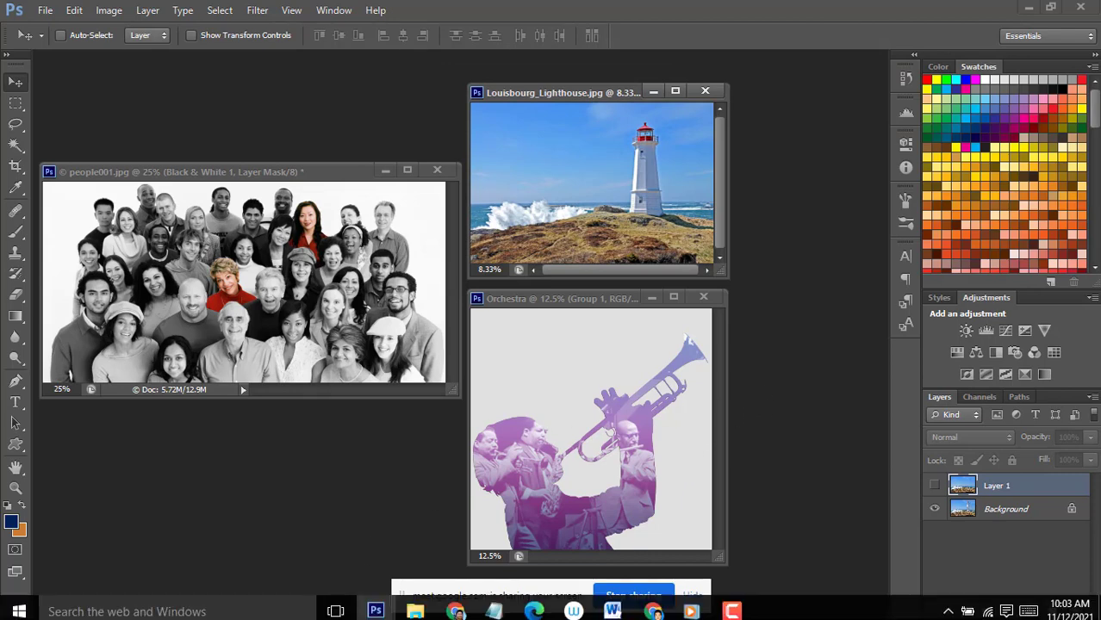
click(646, 609)
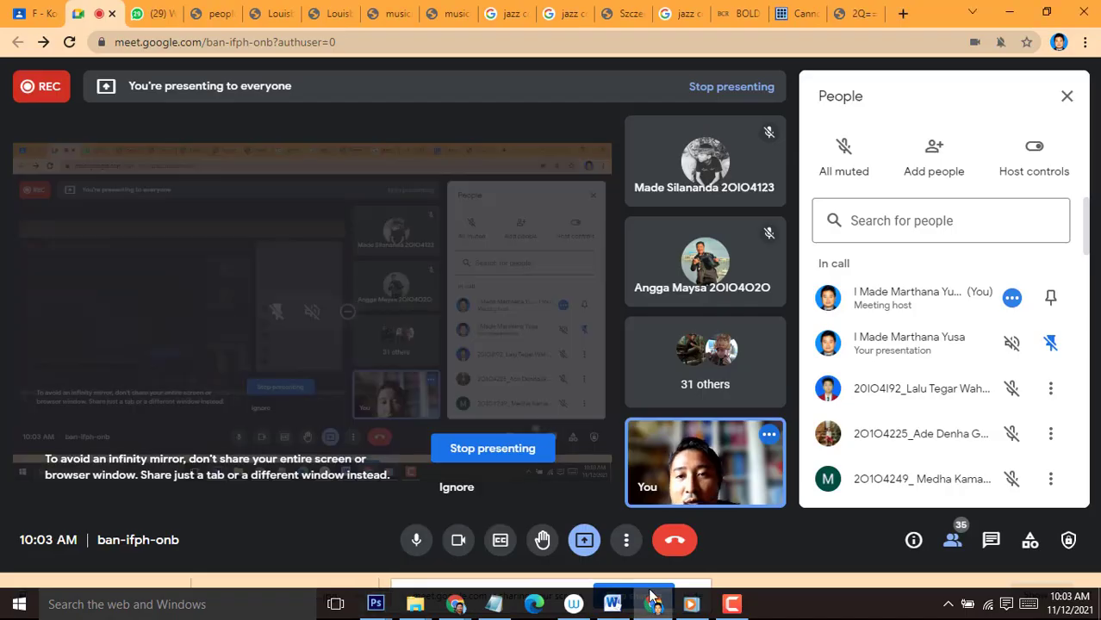
click(652, 595)
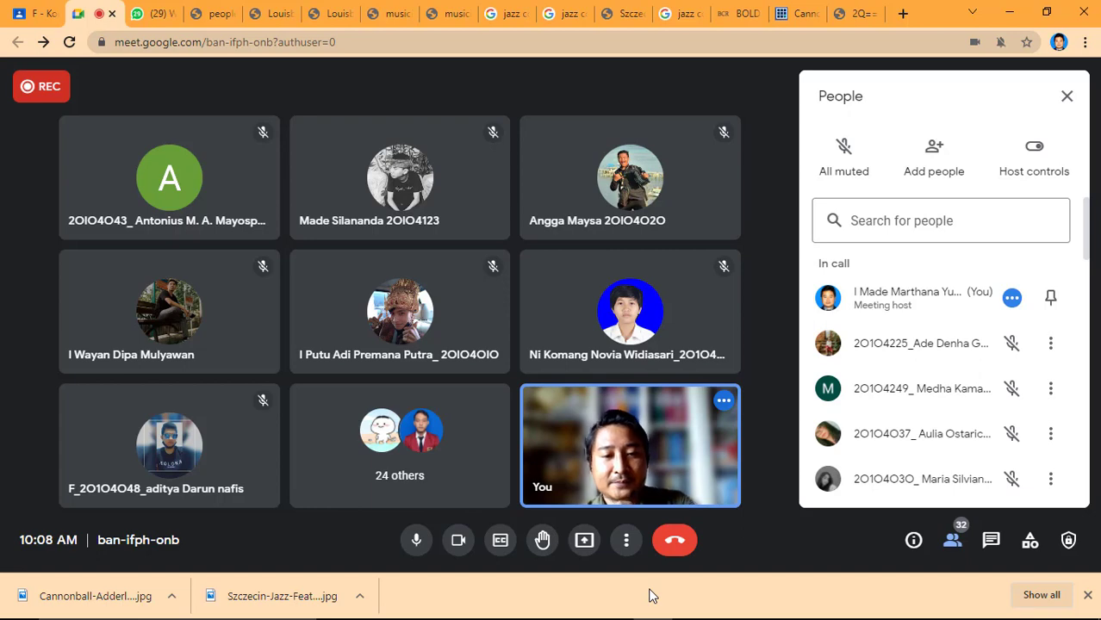
mouse_move(574, 604)
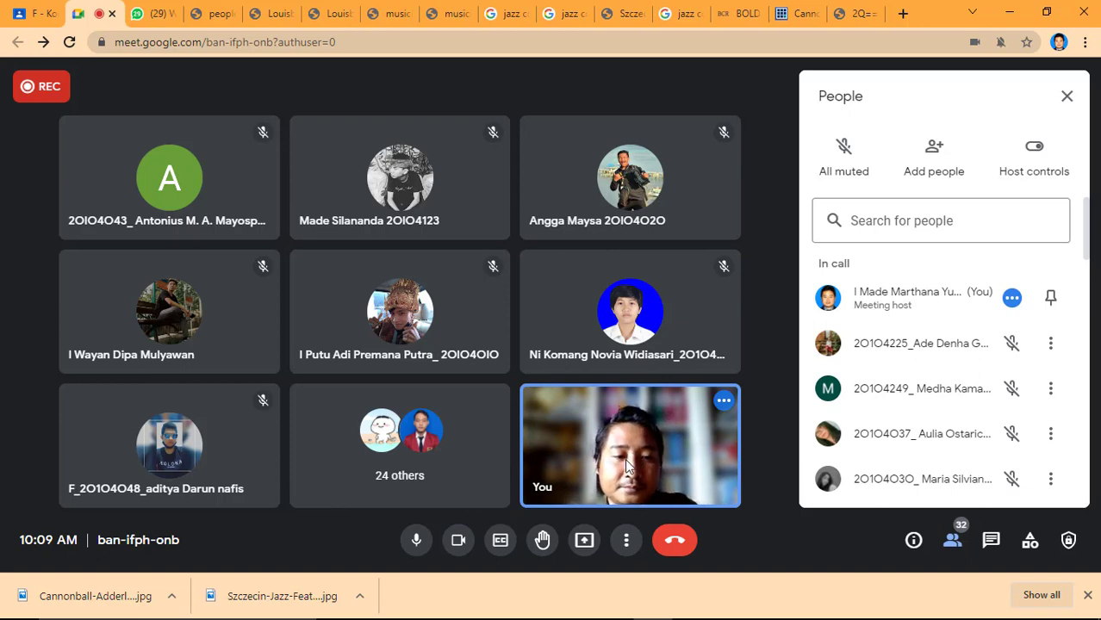
click(627, 541)
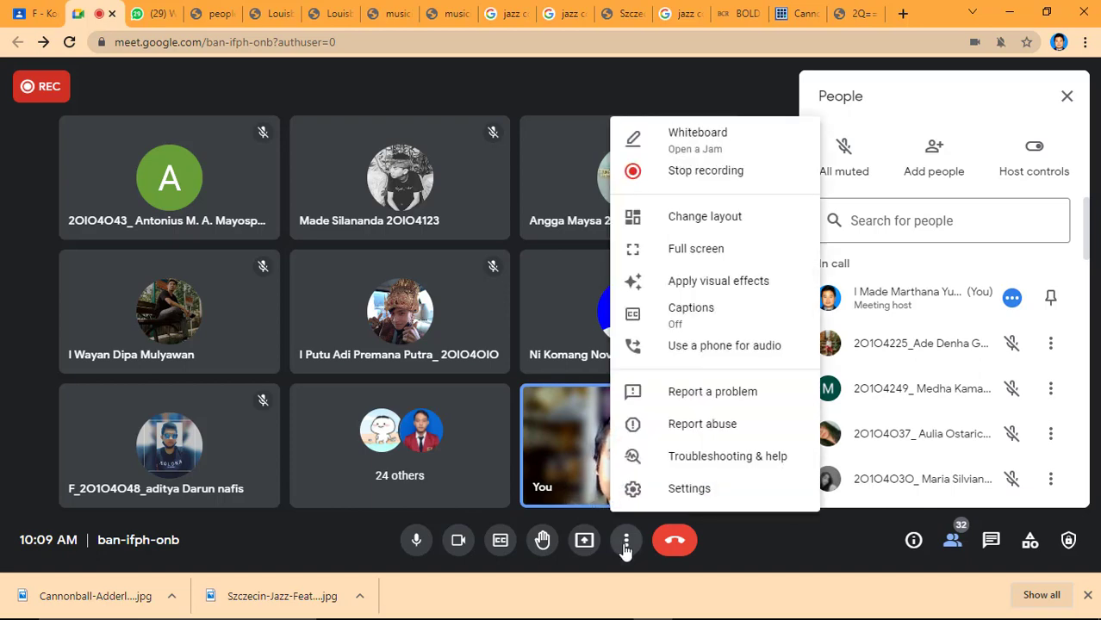
click(626, 543)
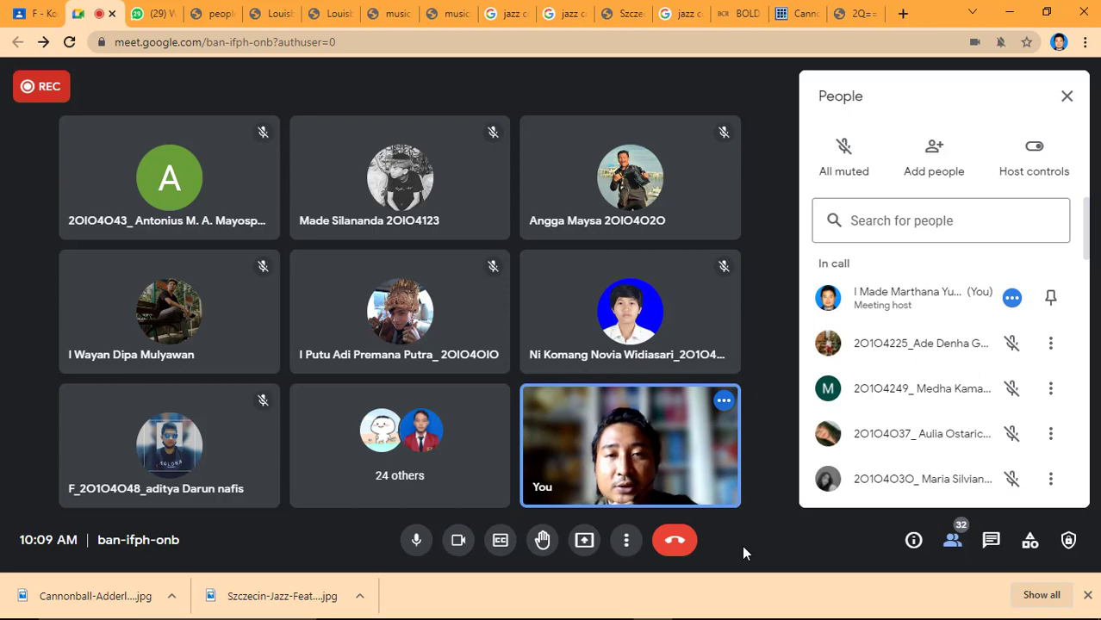
Present the entire screen to the Google Meet call.
click(585, 542)
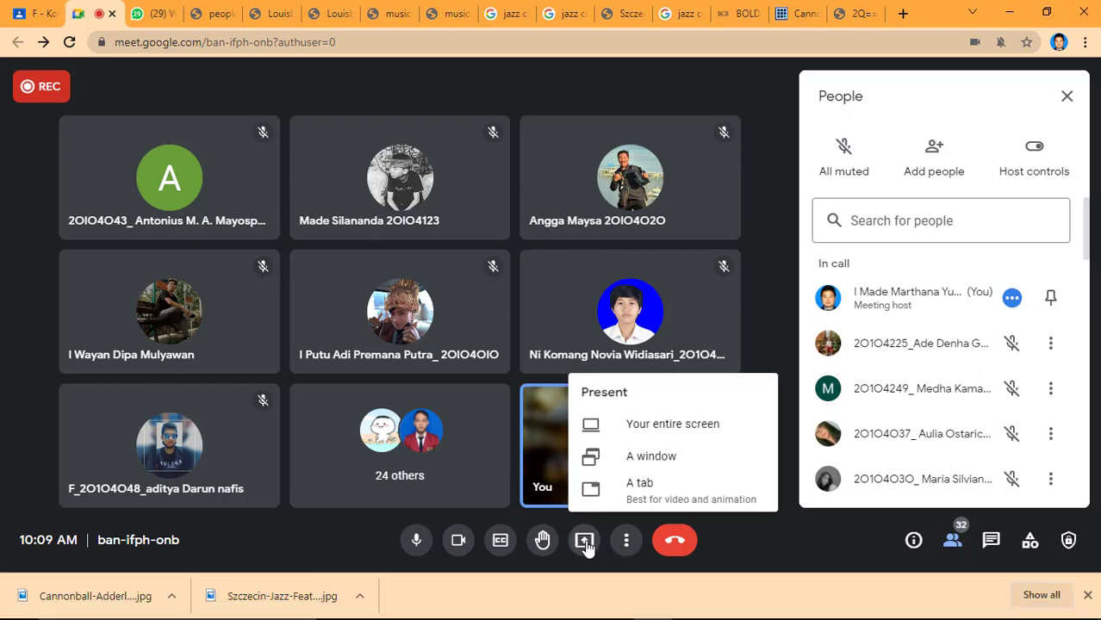
click(672, 425)
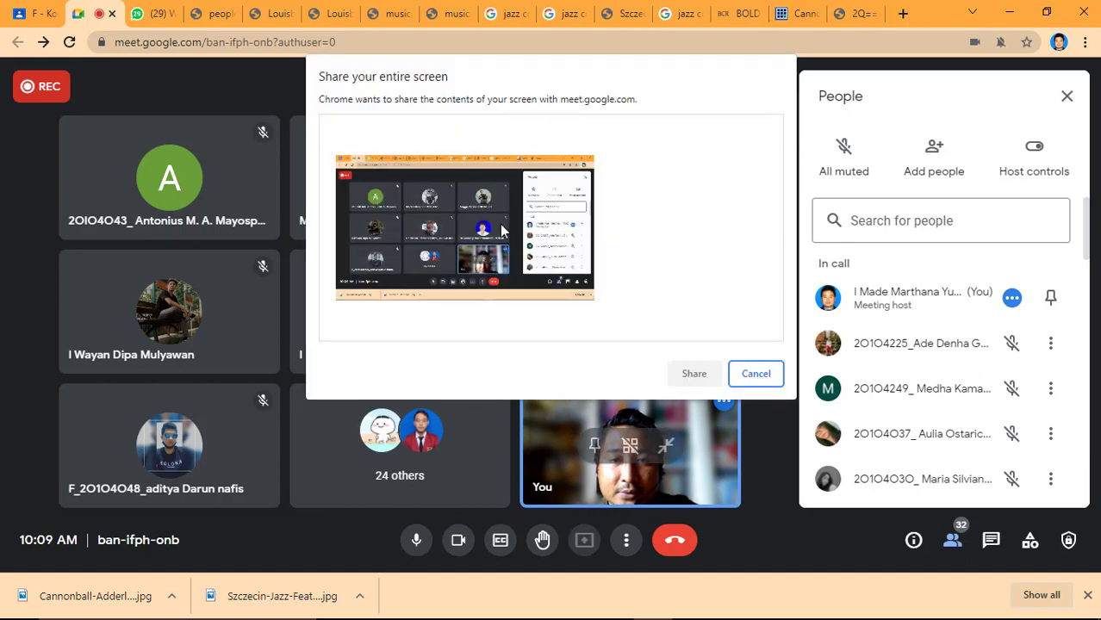
click(502, 231)
click(672, 375)
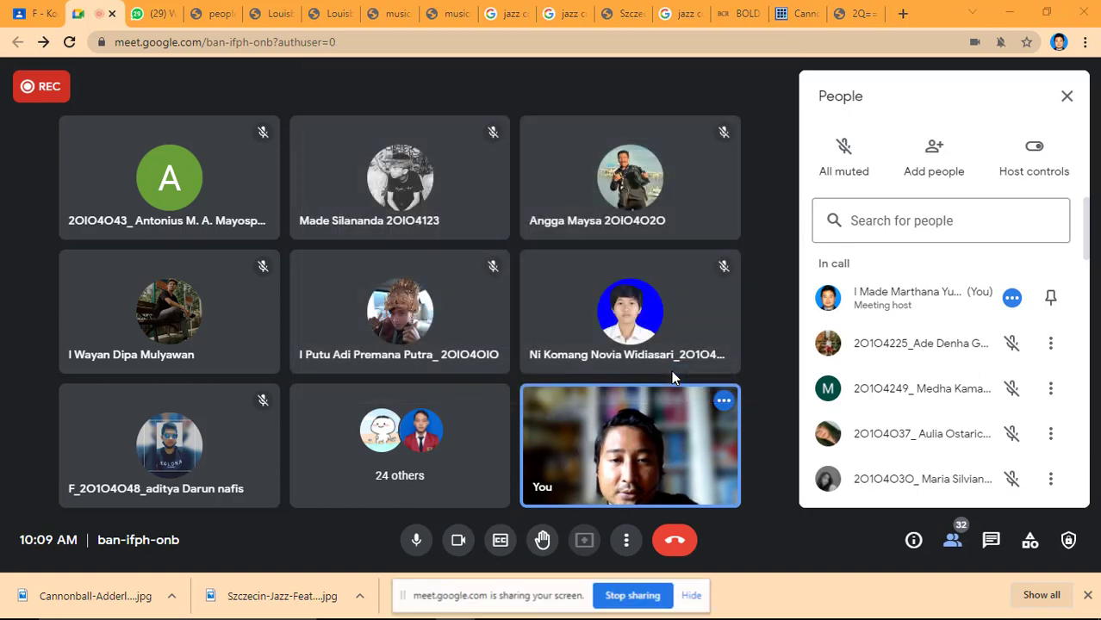
Switch back to Photoshop and make people001.jpg the active document.
key(alt+Tab)
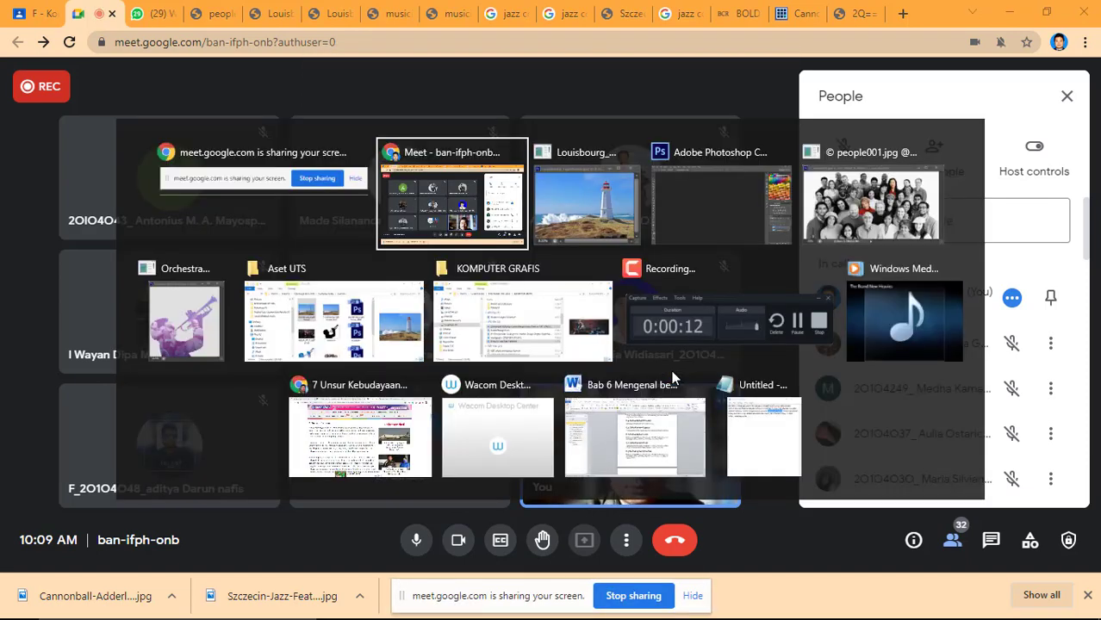
key(alt+Tab)
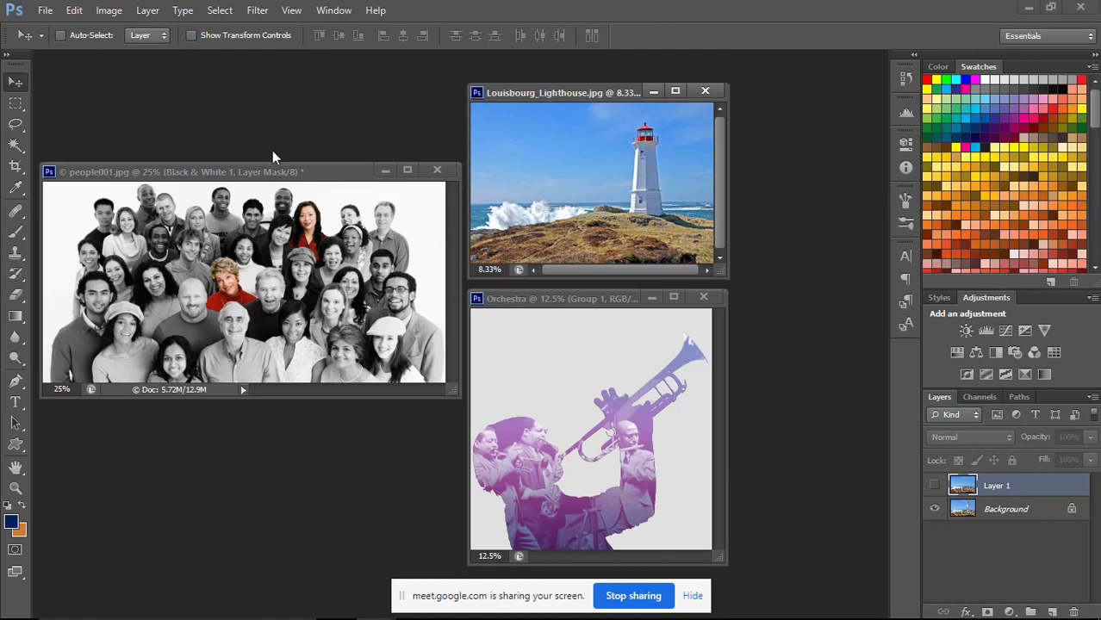
click(265, 175)
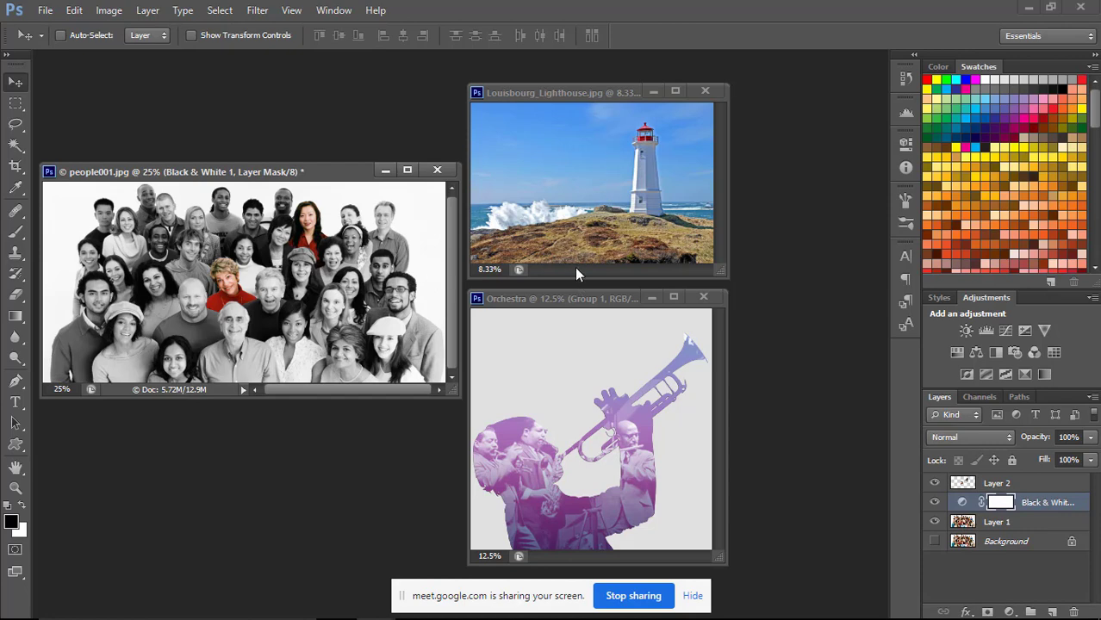
Toggle Layer 1's visibility in the lighthouse document to compare the photo with and without the lighthouse, and briefly activate the Orchestra document.
click(569, 299)
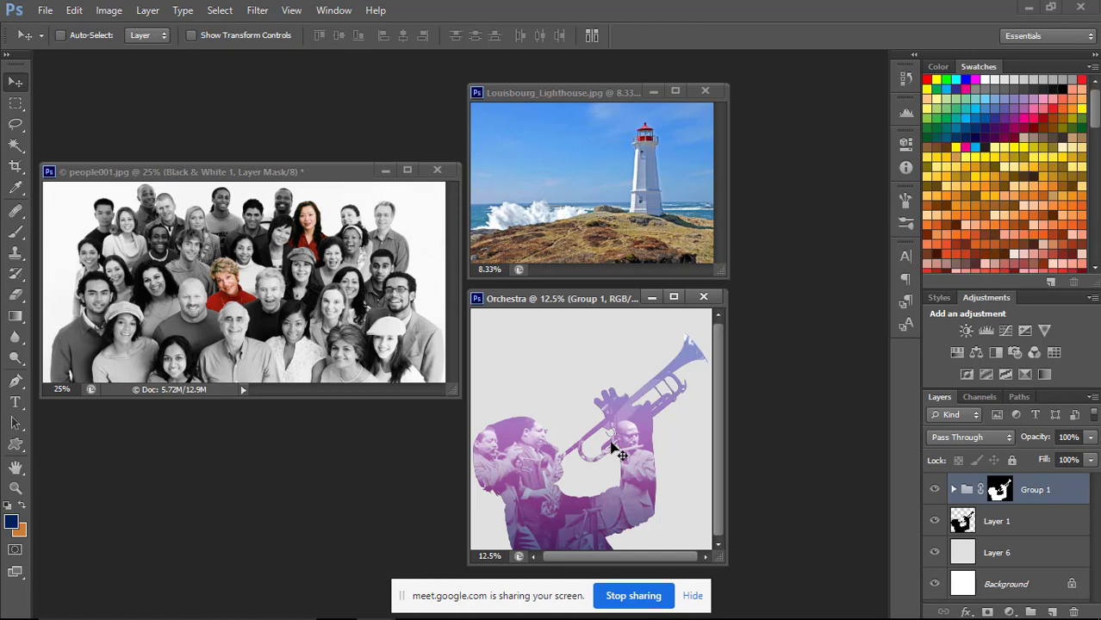
click(588, 92)
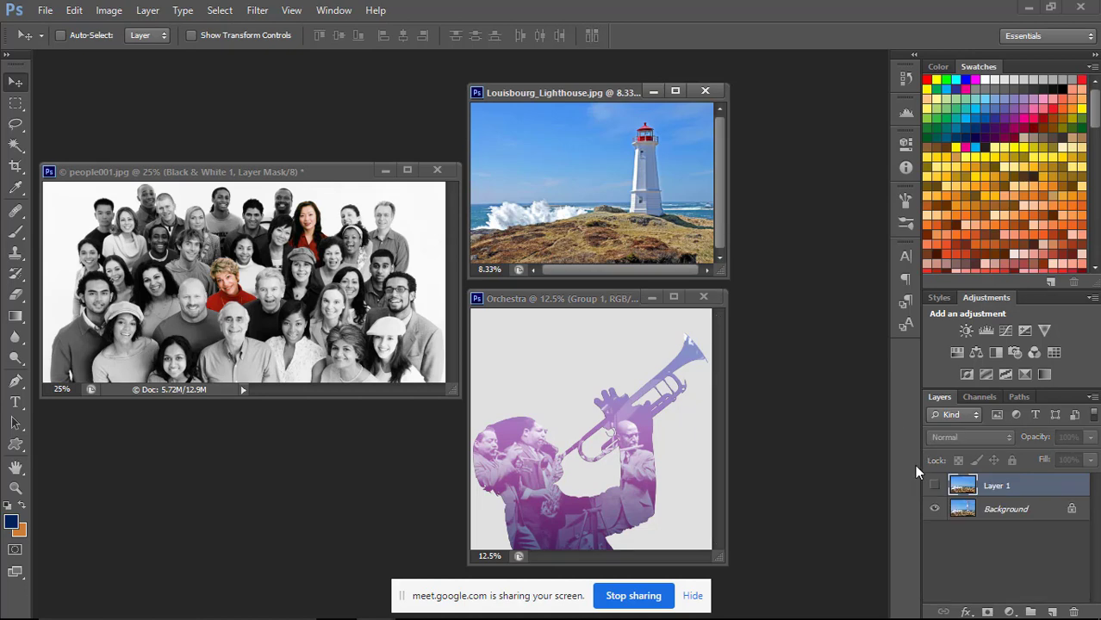
click(935, 487)
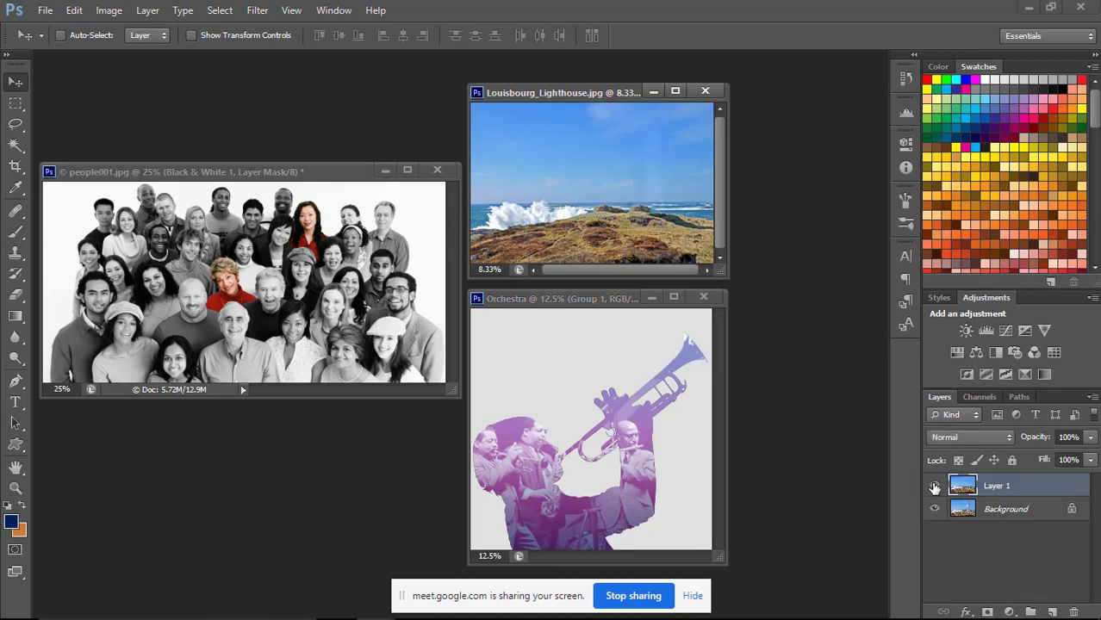
click(935, 487)
click(935, 486)
click(935, 487)
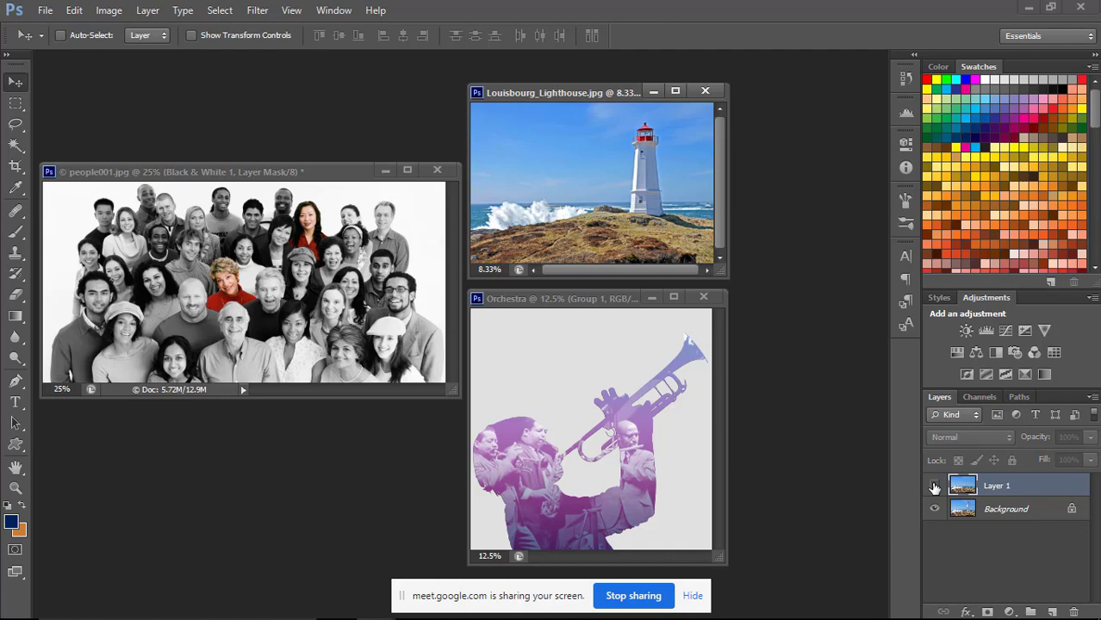
click(935, 487)
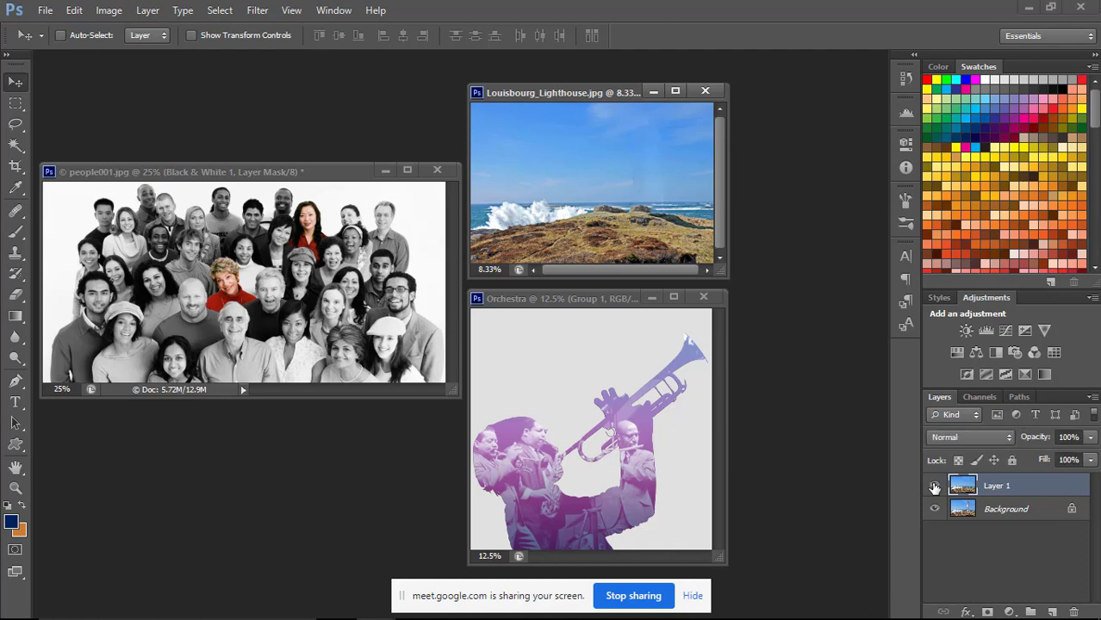
click(935, 487)
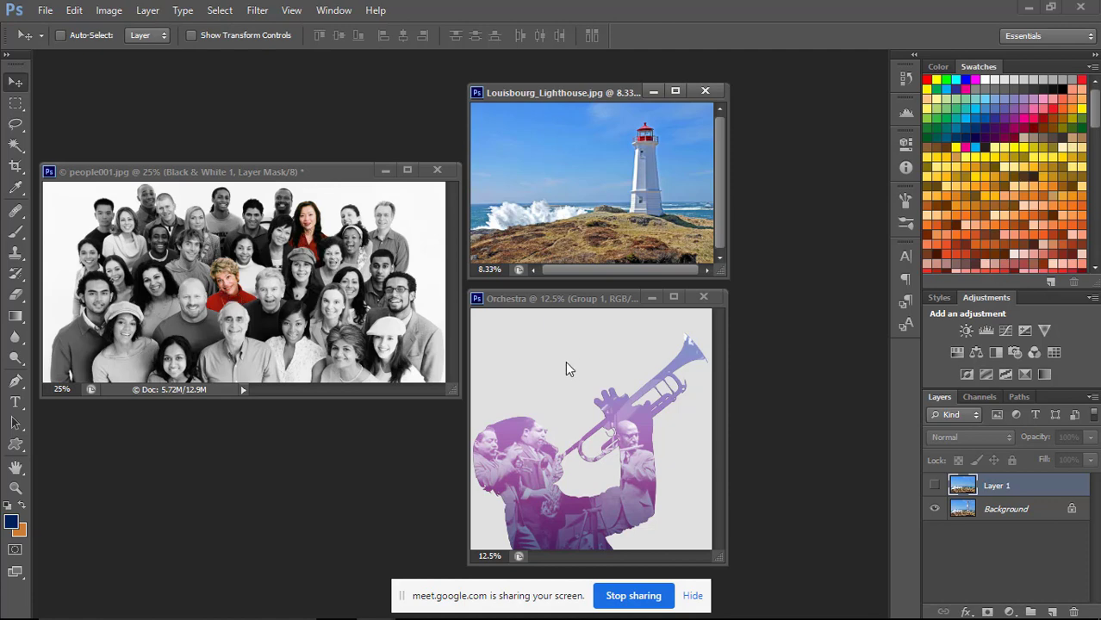
click(583, 309)
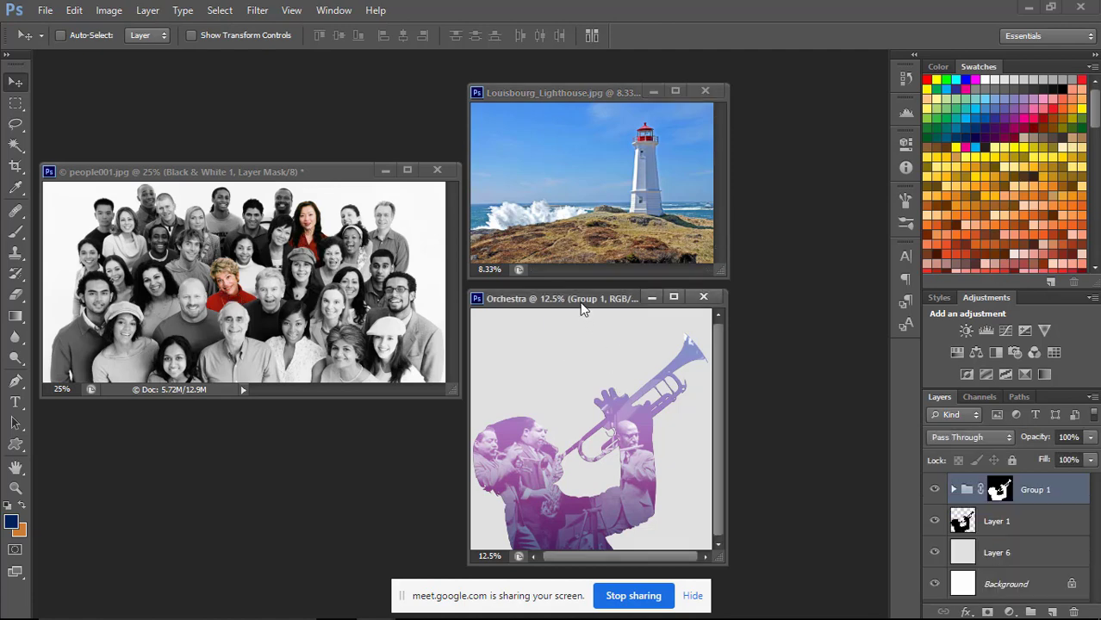
click(614, 92)
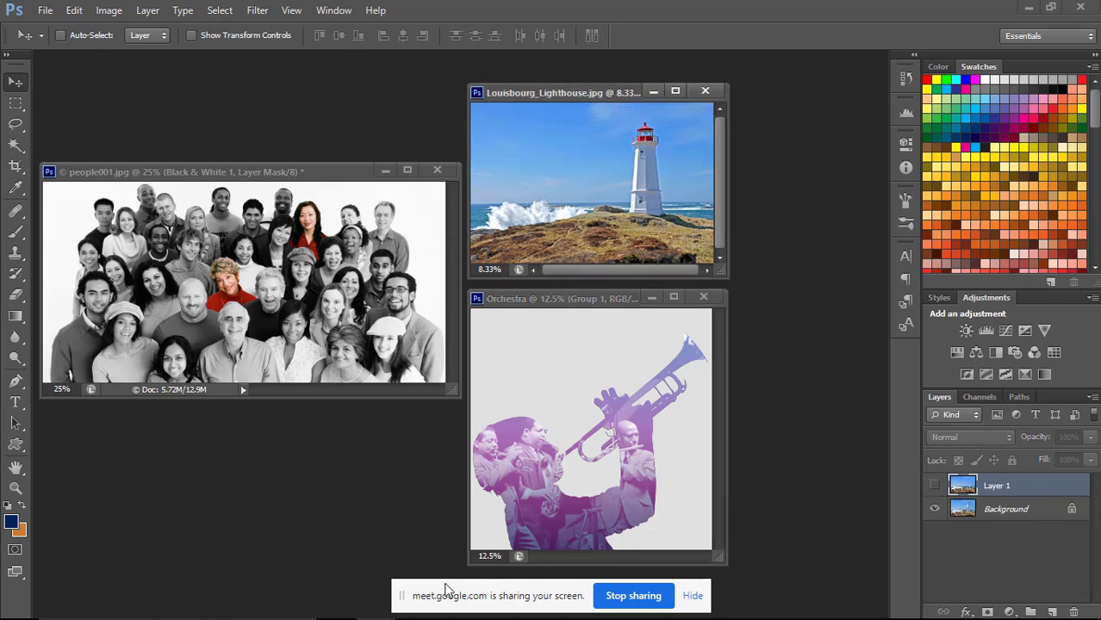
Stop sharing the screen and switch to the Google Meet call in Chrome.
click(633, 596)
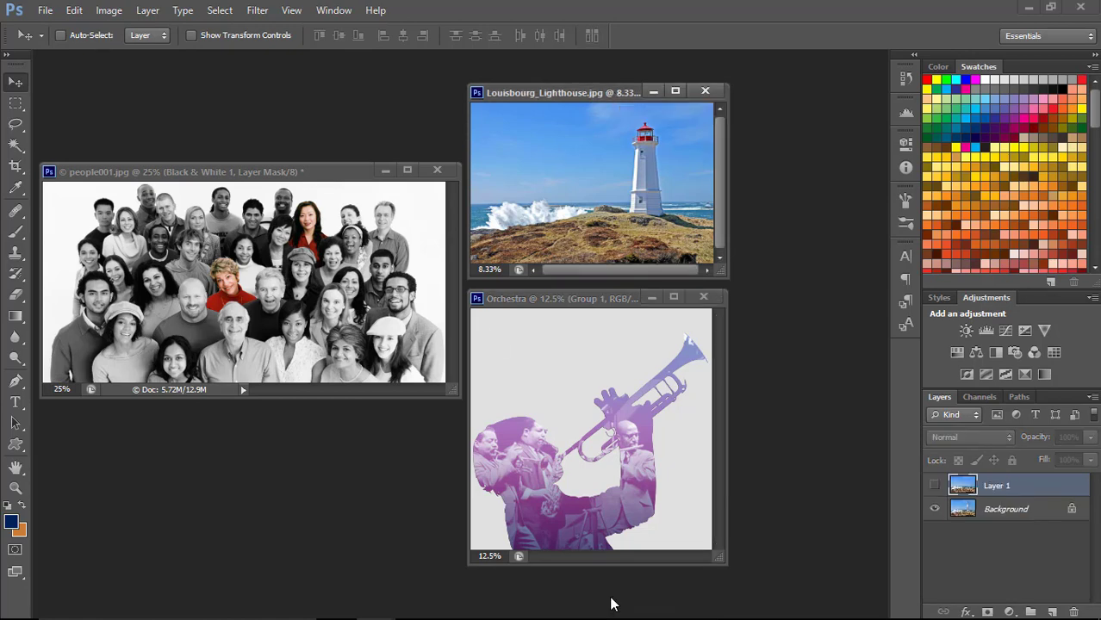
key(alt+Tab)
key(alt+Tab)
key(alt+Tab)
key(alt+Tab)
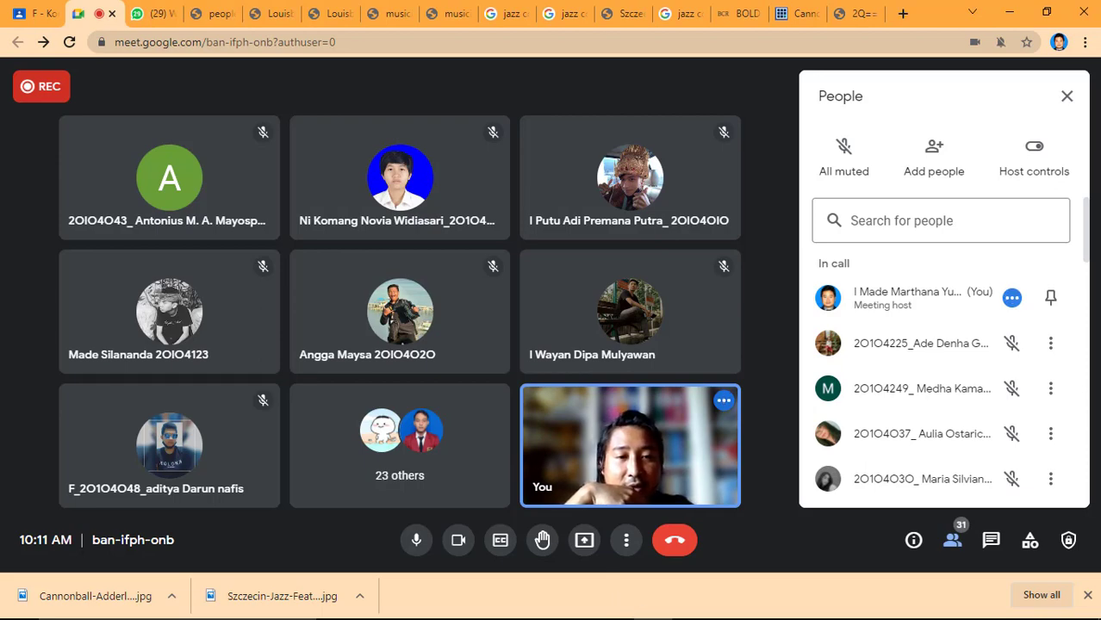
Check the current date and time in the Windows calendar, then close it.
mouse_move(613, 619)
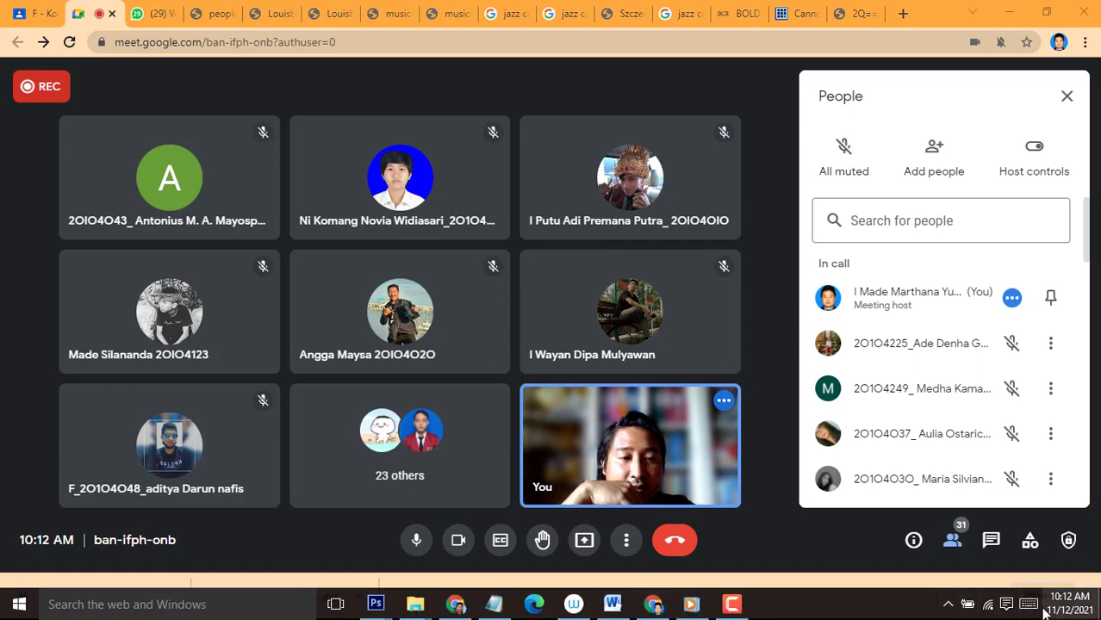
click(1045, 610)
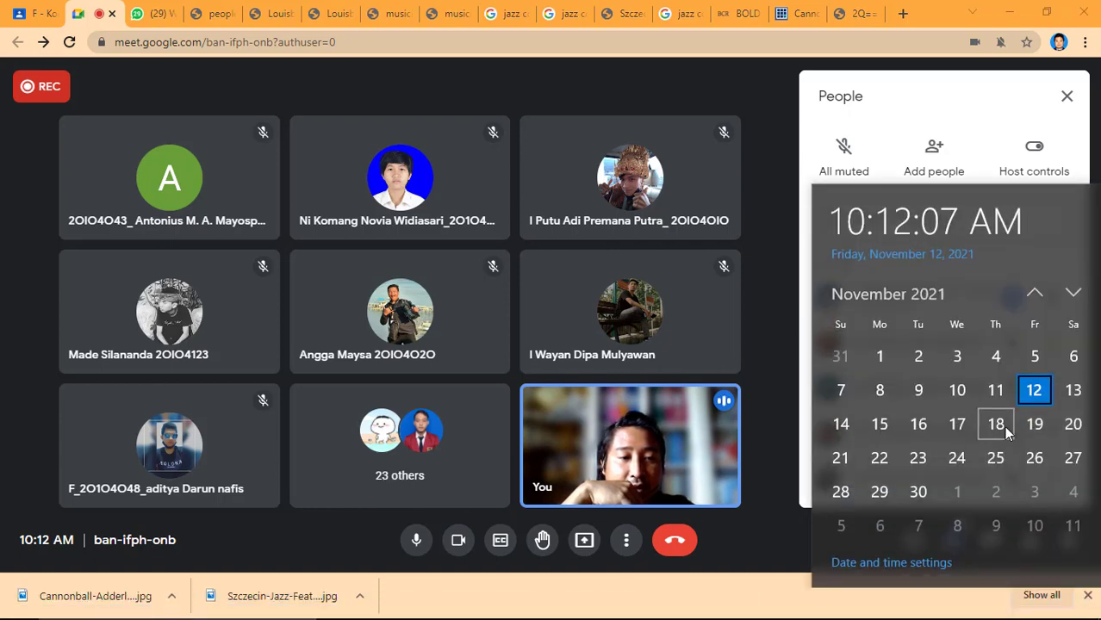
click(769, 378)
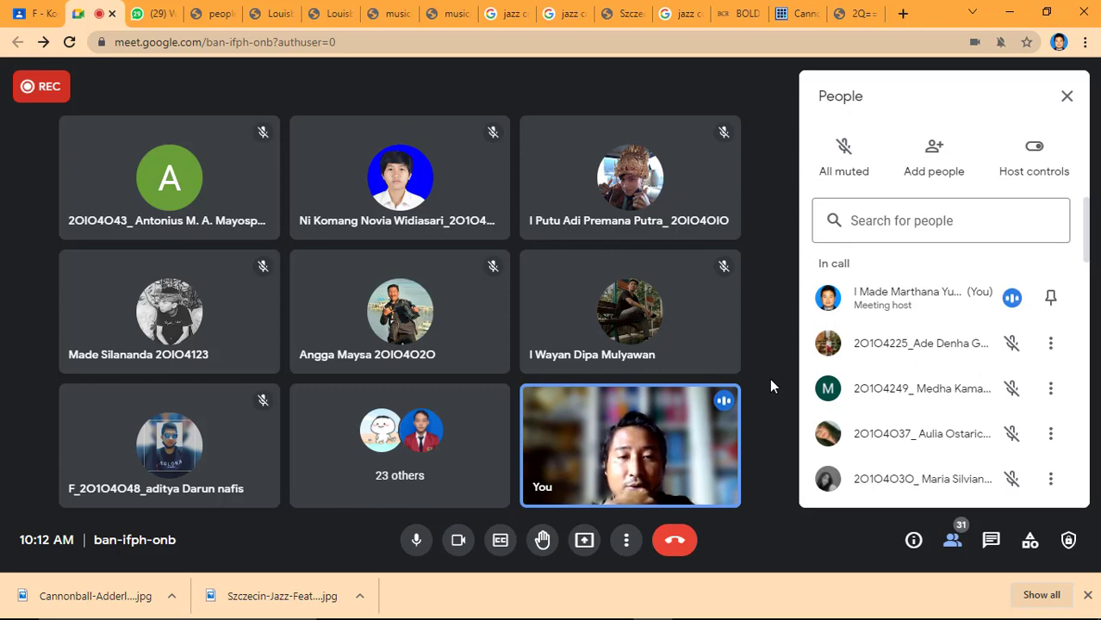
Stop recording the Google Meet call and end the call for everyone.
click(627, 539)
click(628, 538)
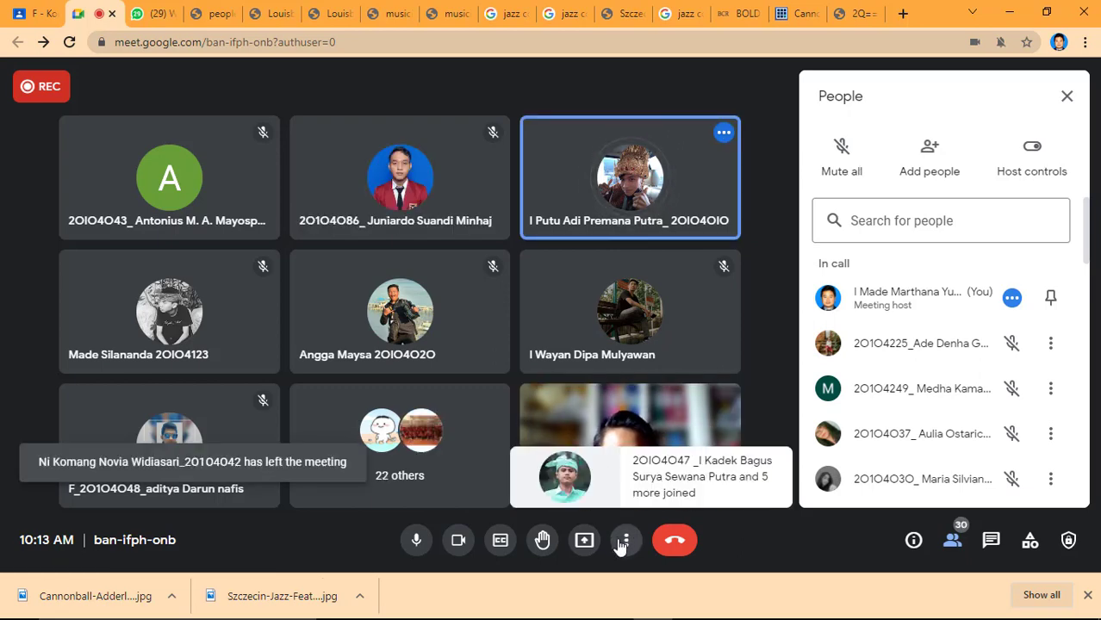
click(624, 543)
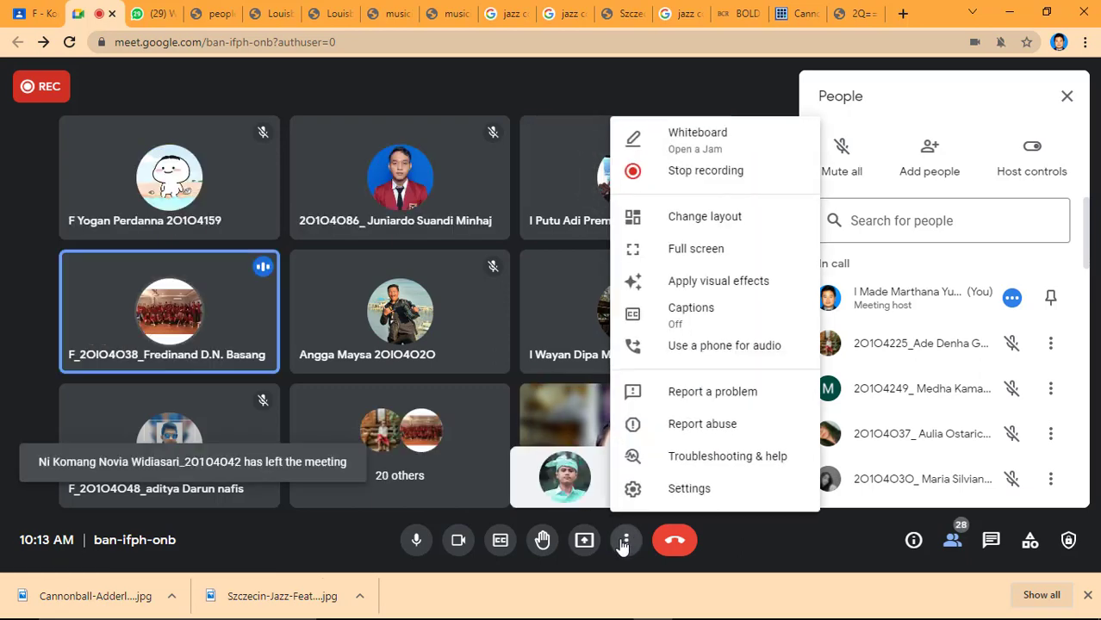
click(764, 184)
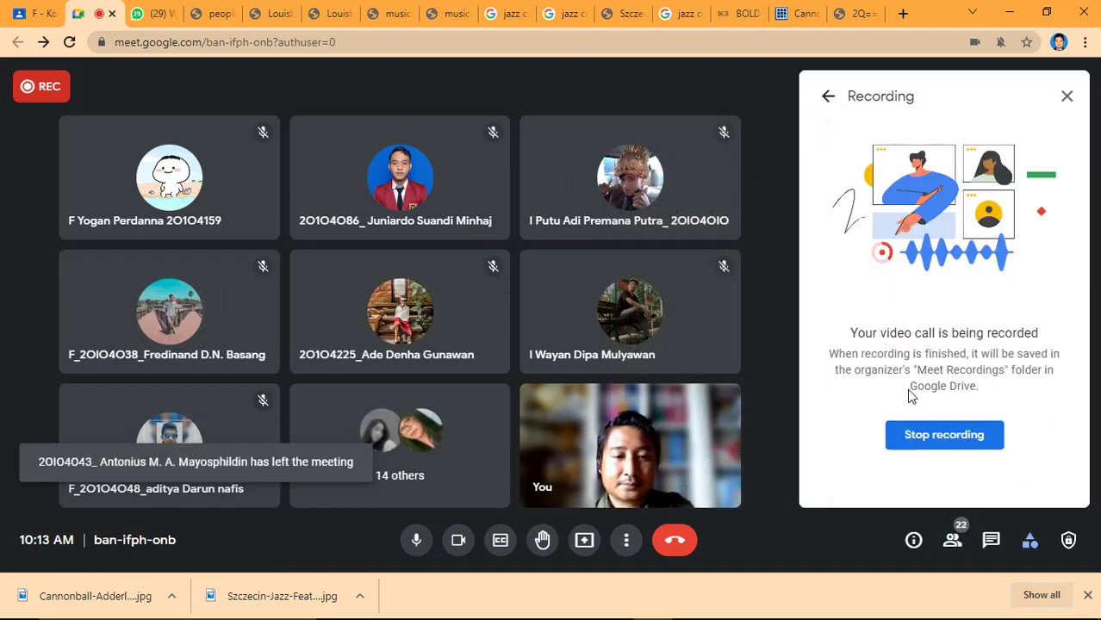
click(917, 436)
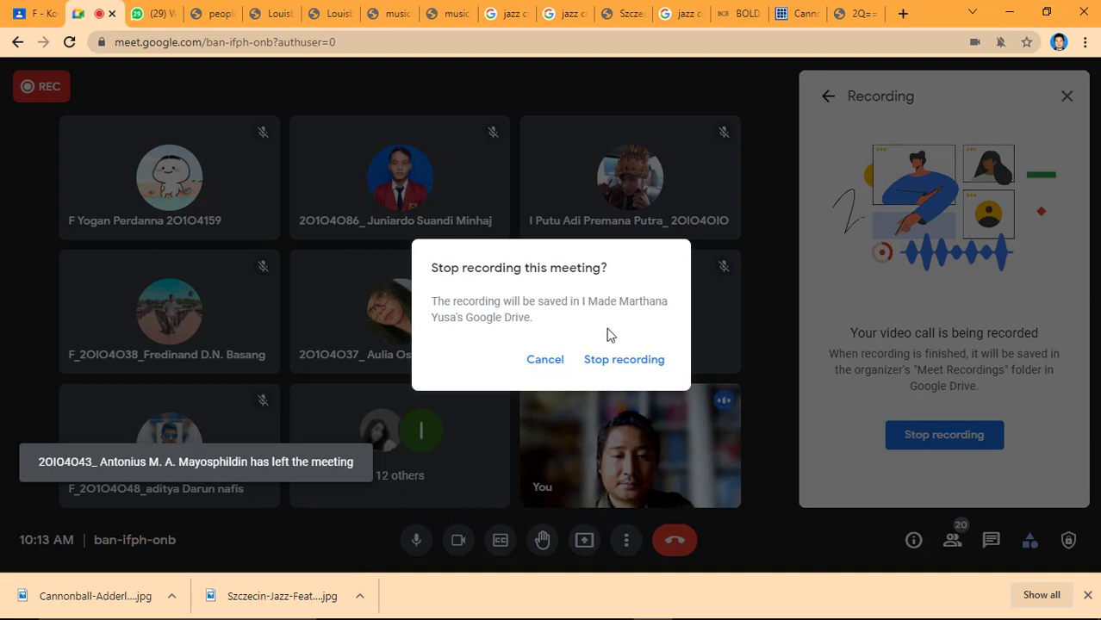
click(610, 361)
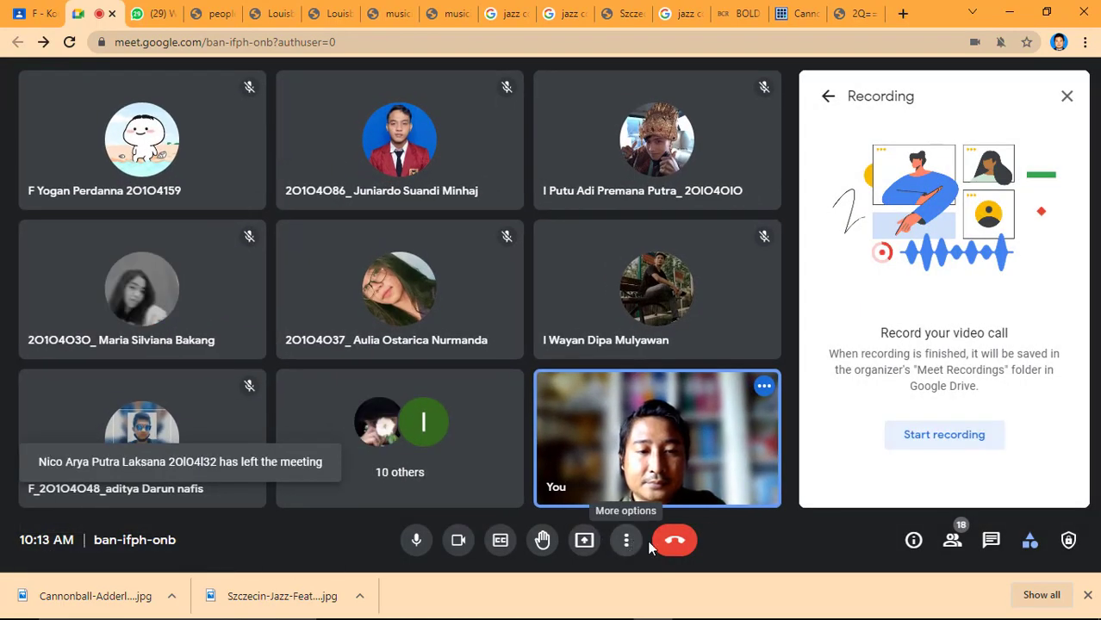
click(672, 546)
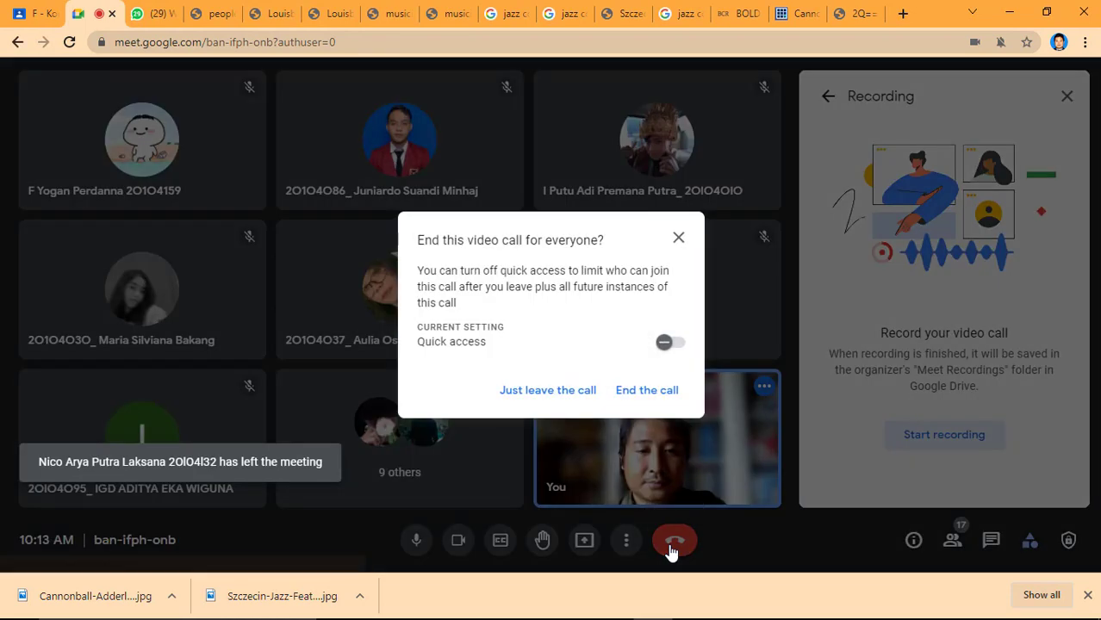
click(631, 394)
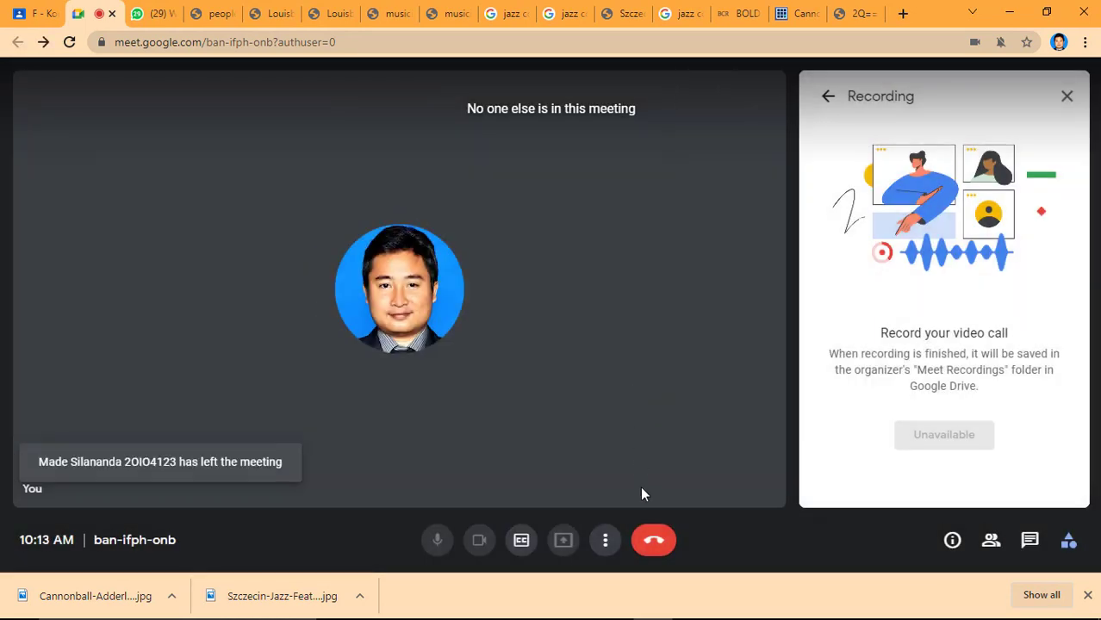